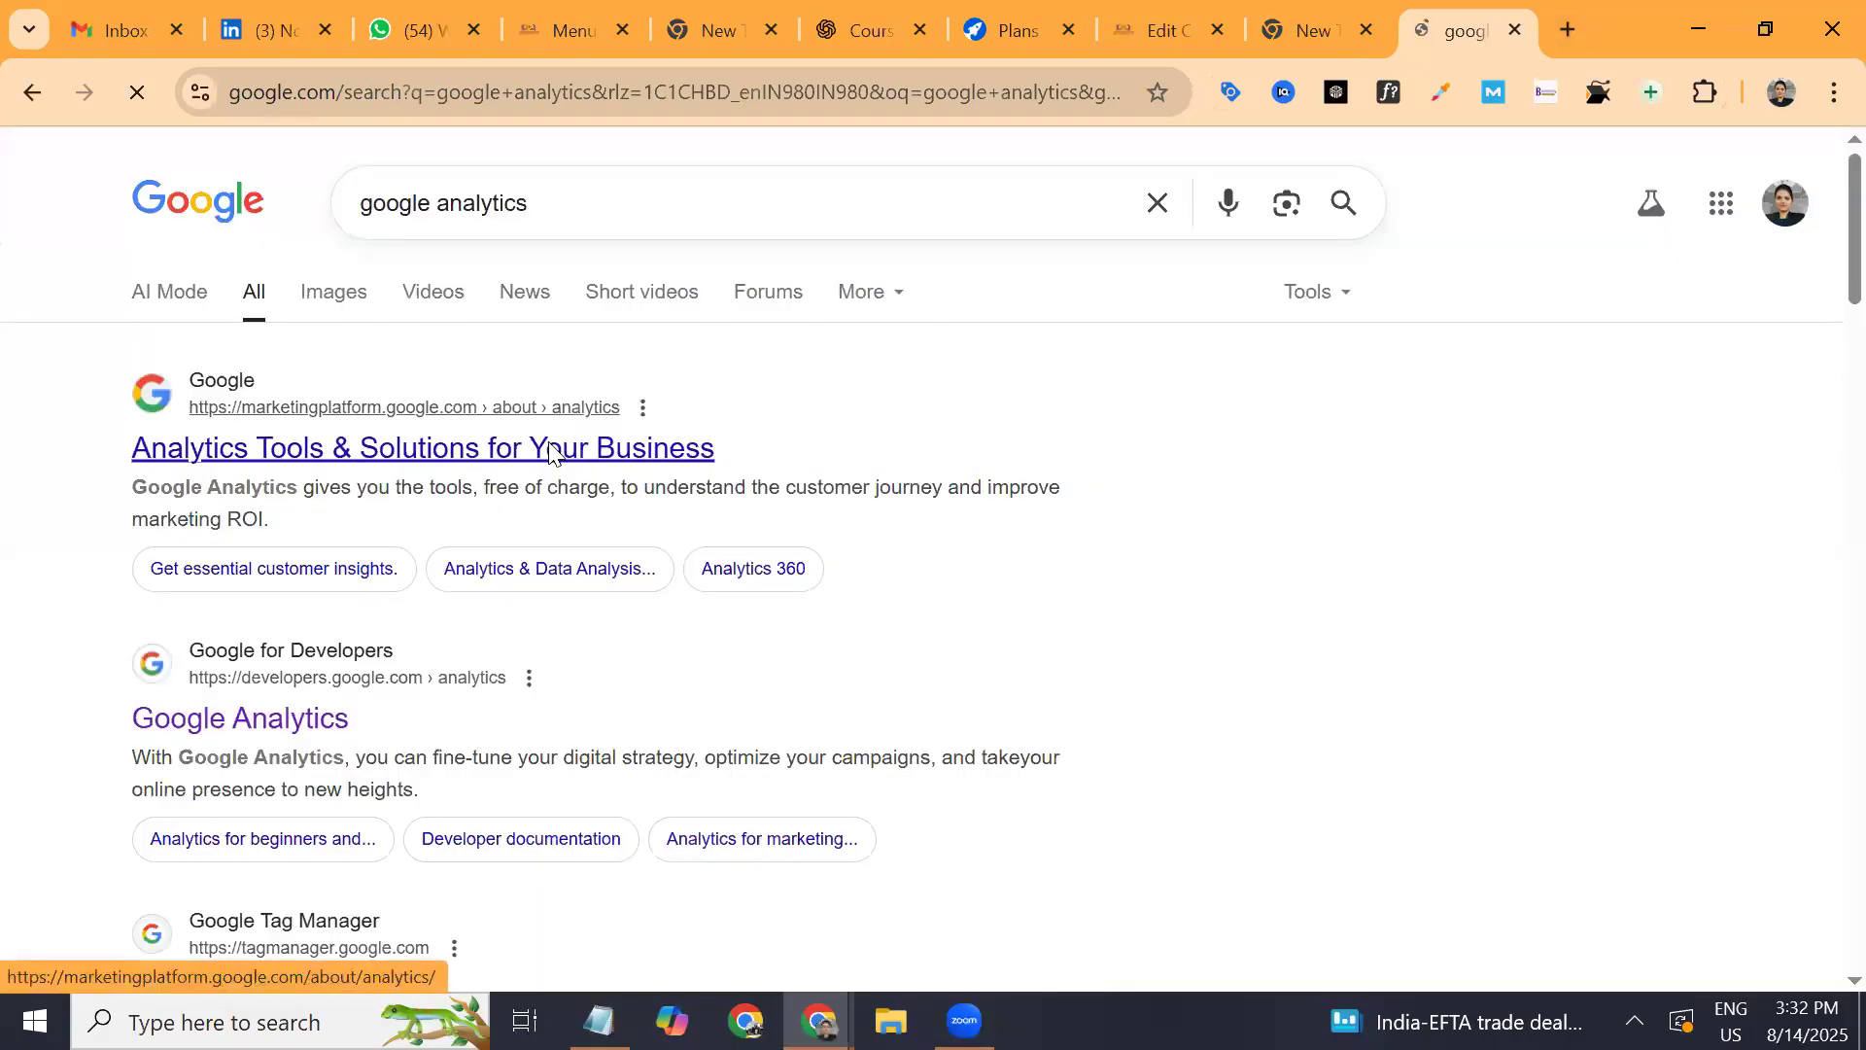
Open the "Analytics Tools & Solutions for Your Business" search result and look over its introductory page.
left_click(550, 449)
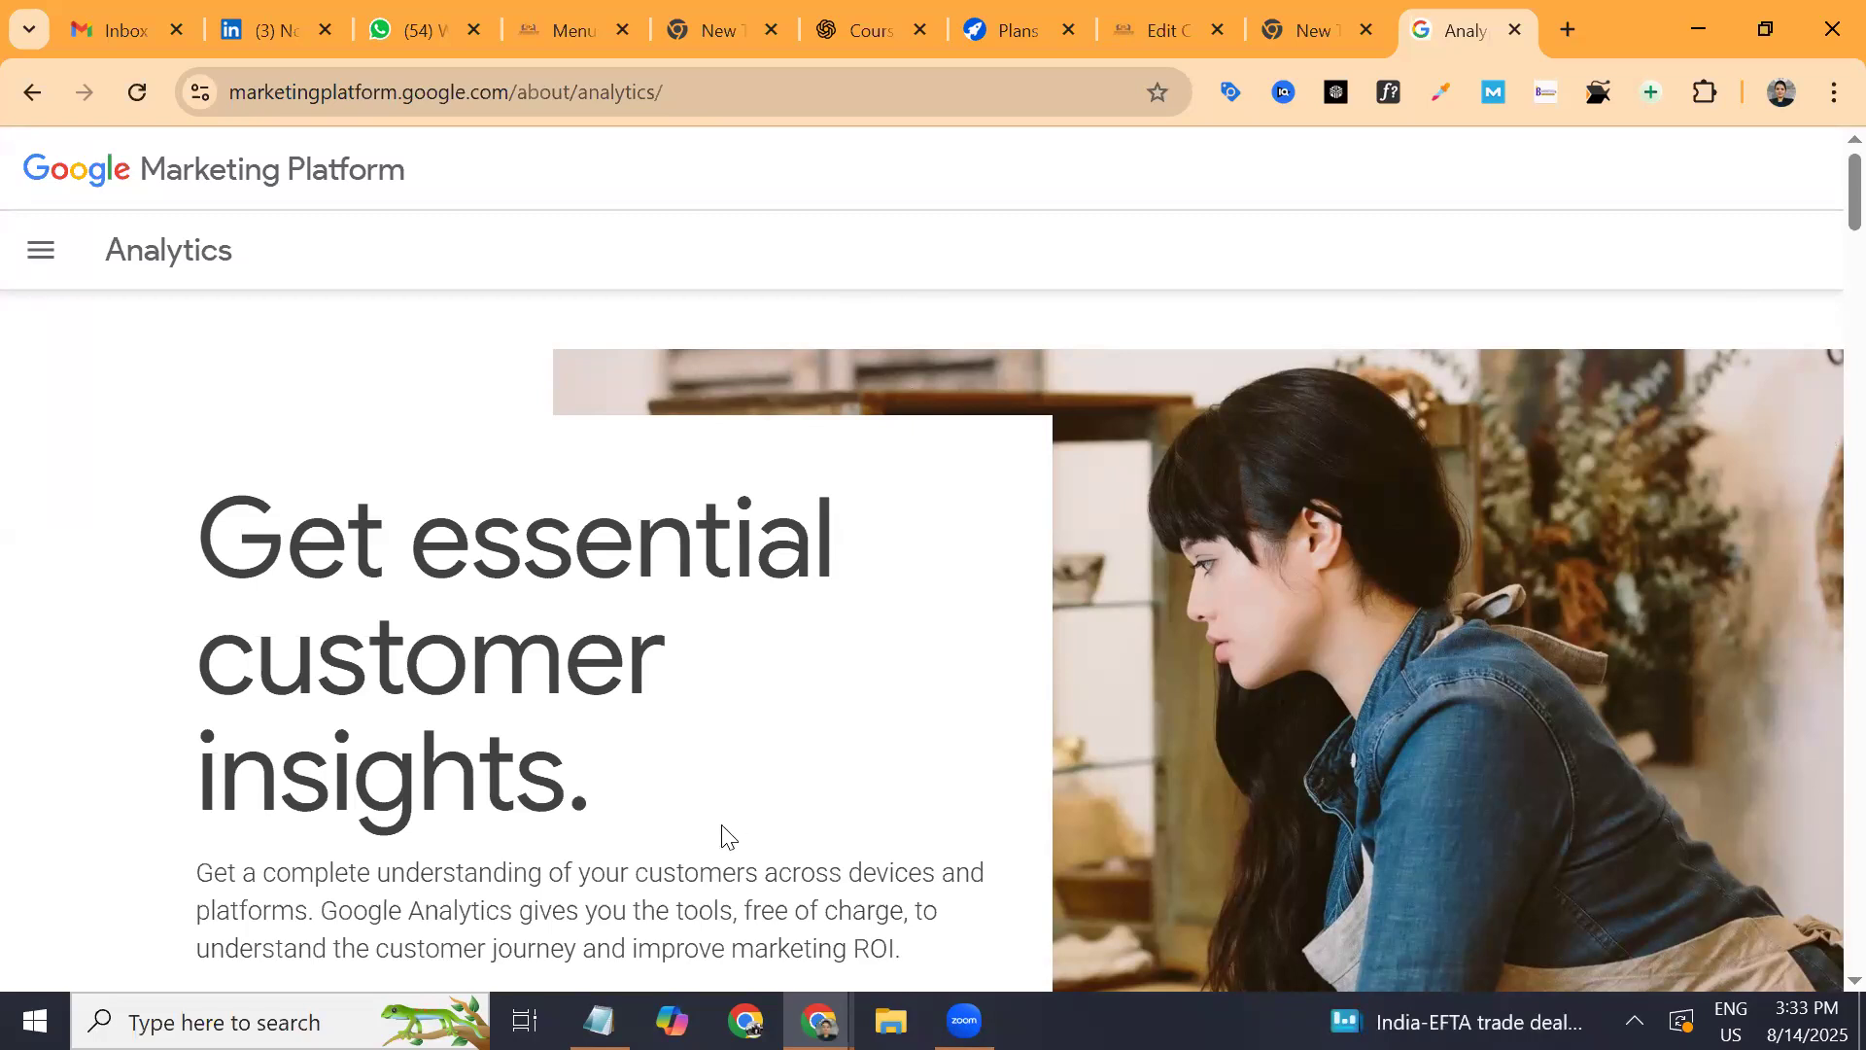
scroll(727, 836, "down", 3)
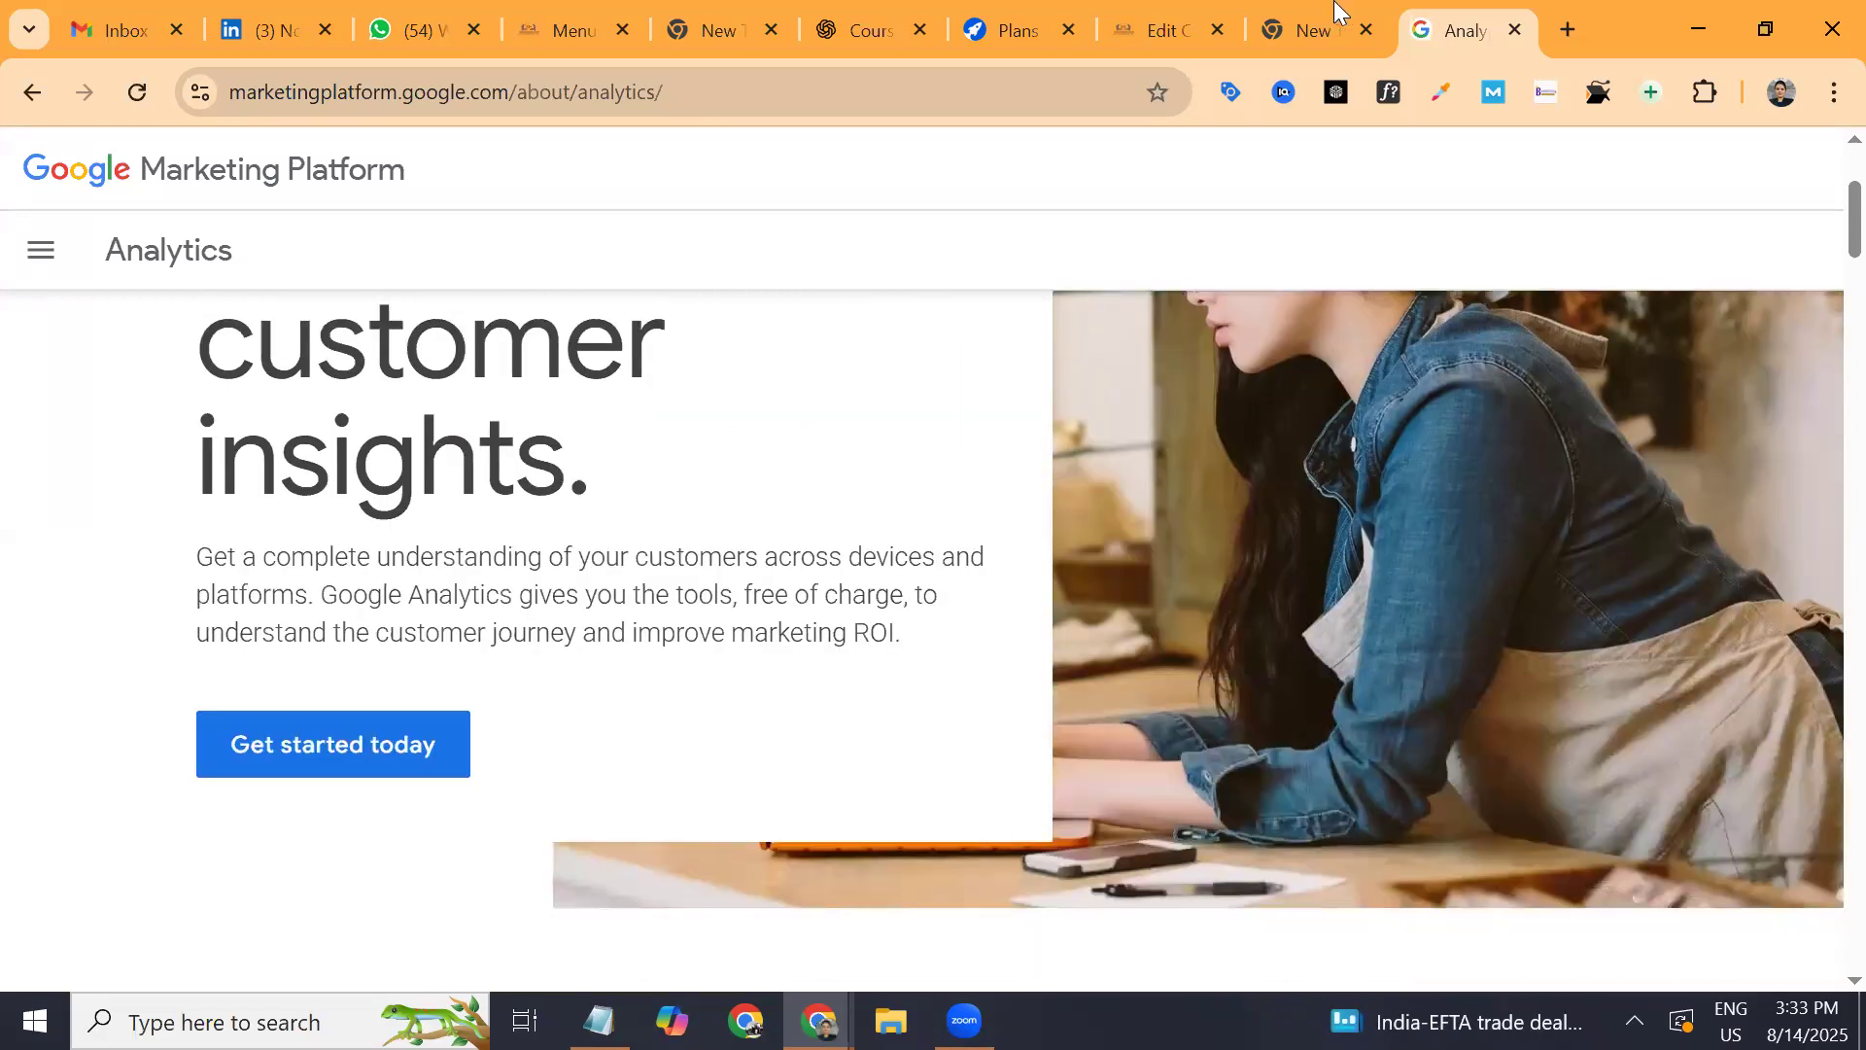
left_click(668, 101)
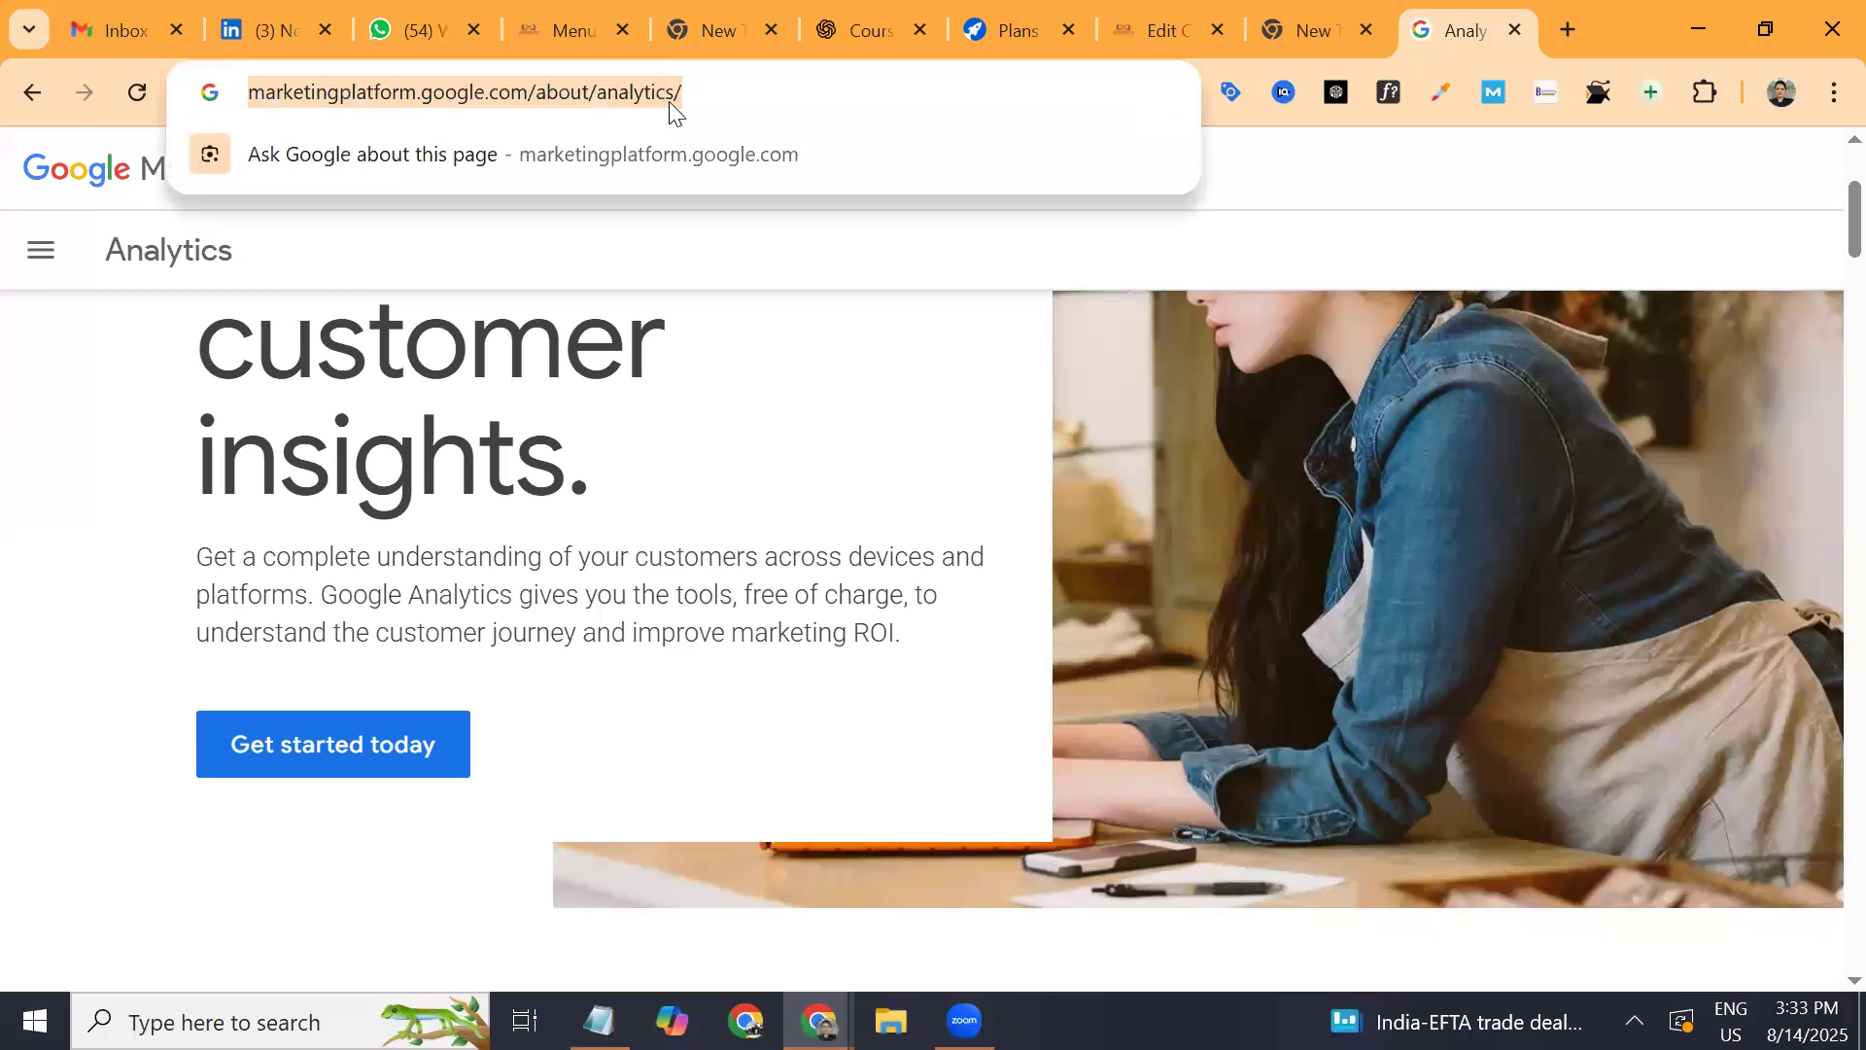
left_click(849, 567)
scroll(848, 567, "up", 3)
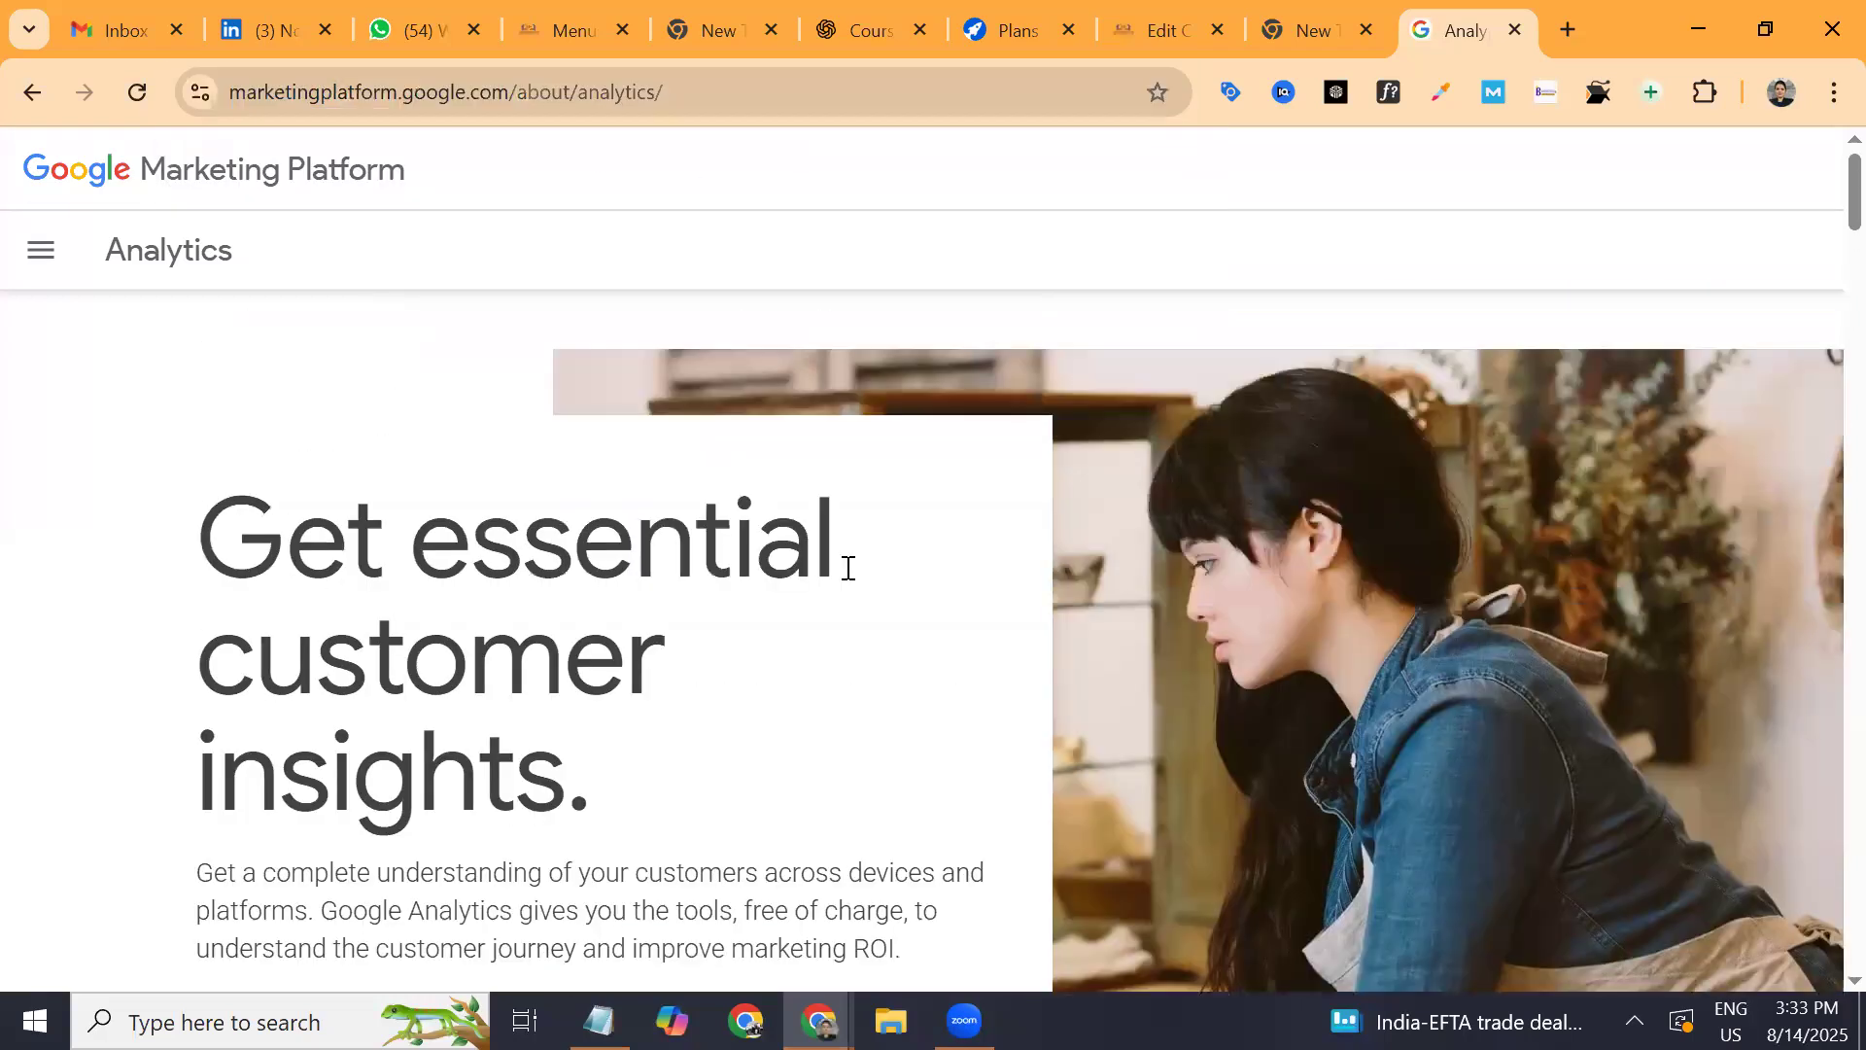
Go to the Google Analytics web app at analytics.google.com in the same browser tab.
left_click(867, 113)
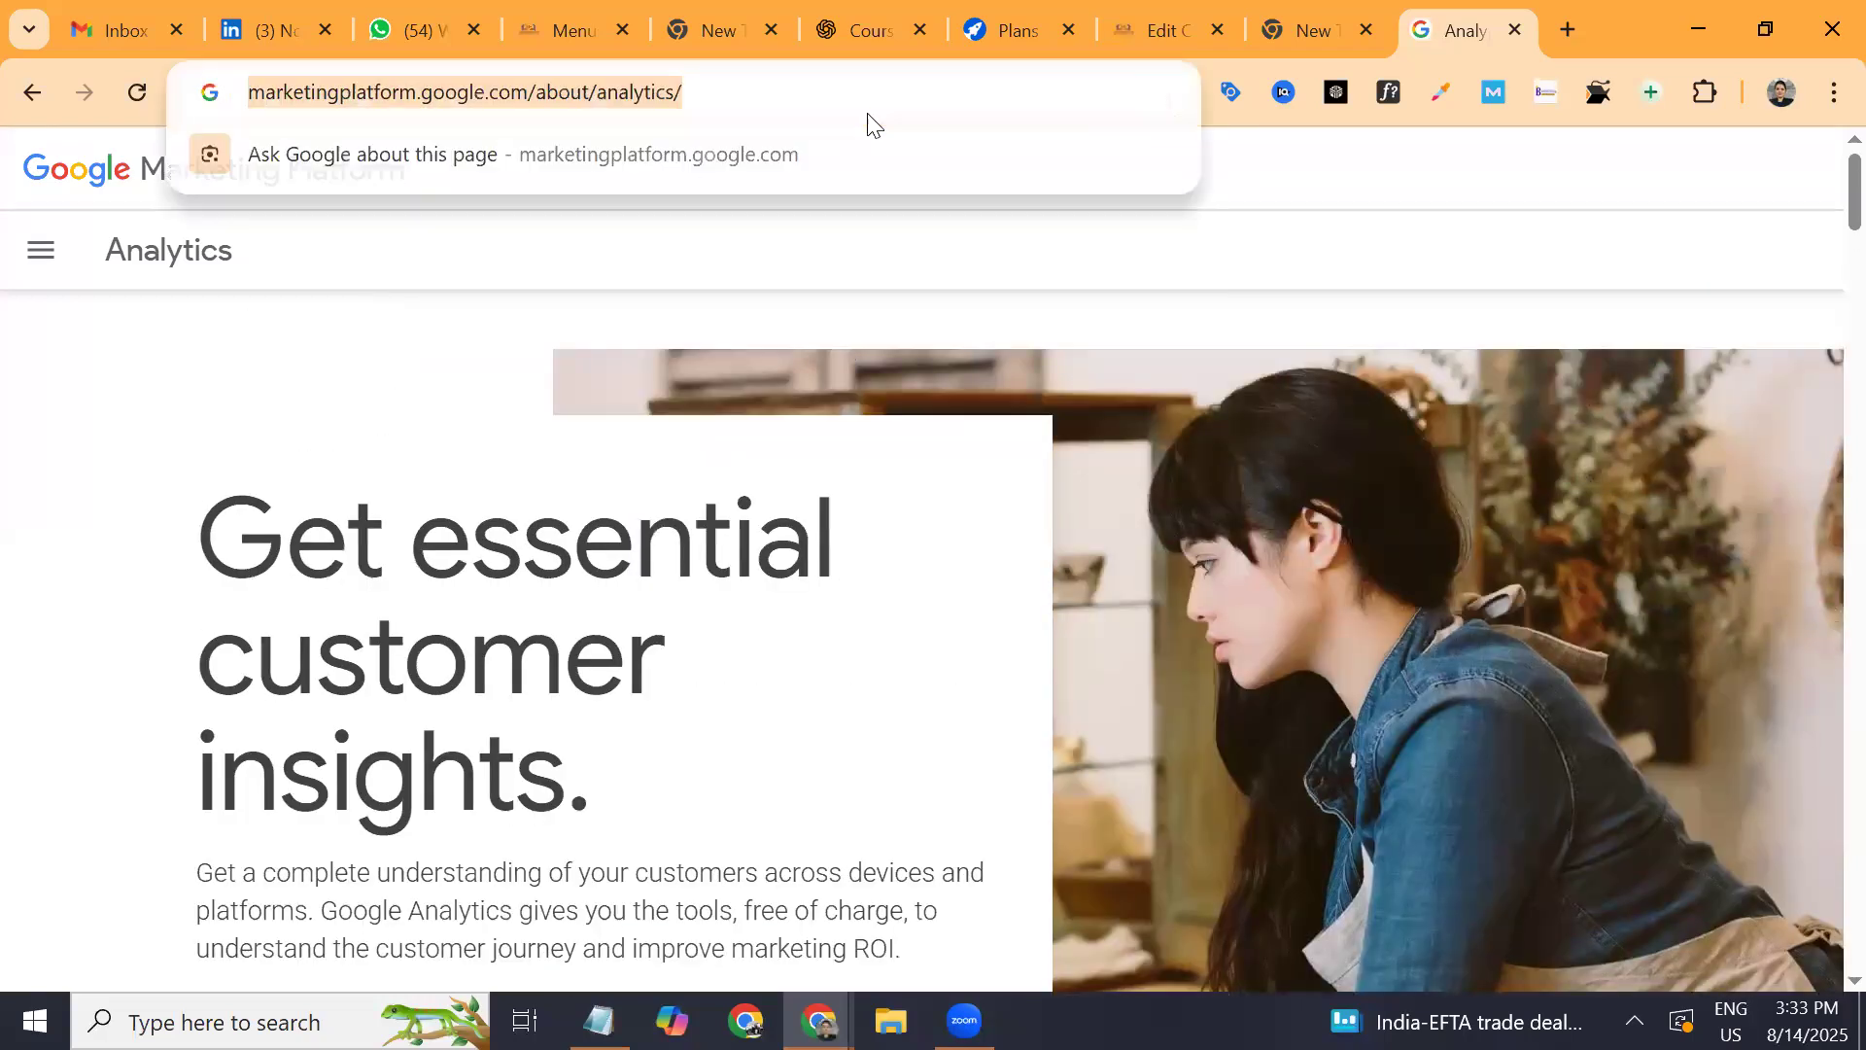
type("analytics")
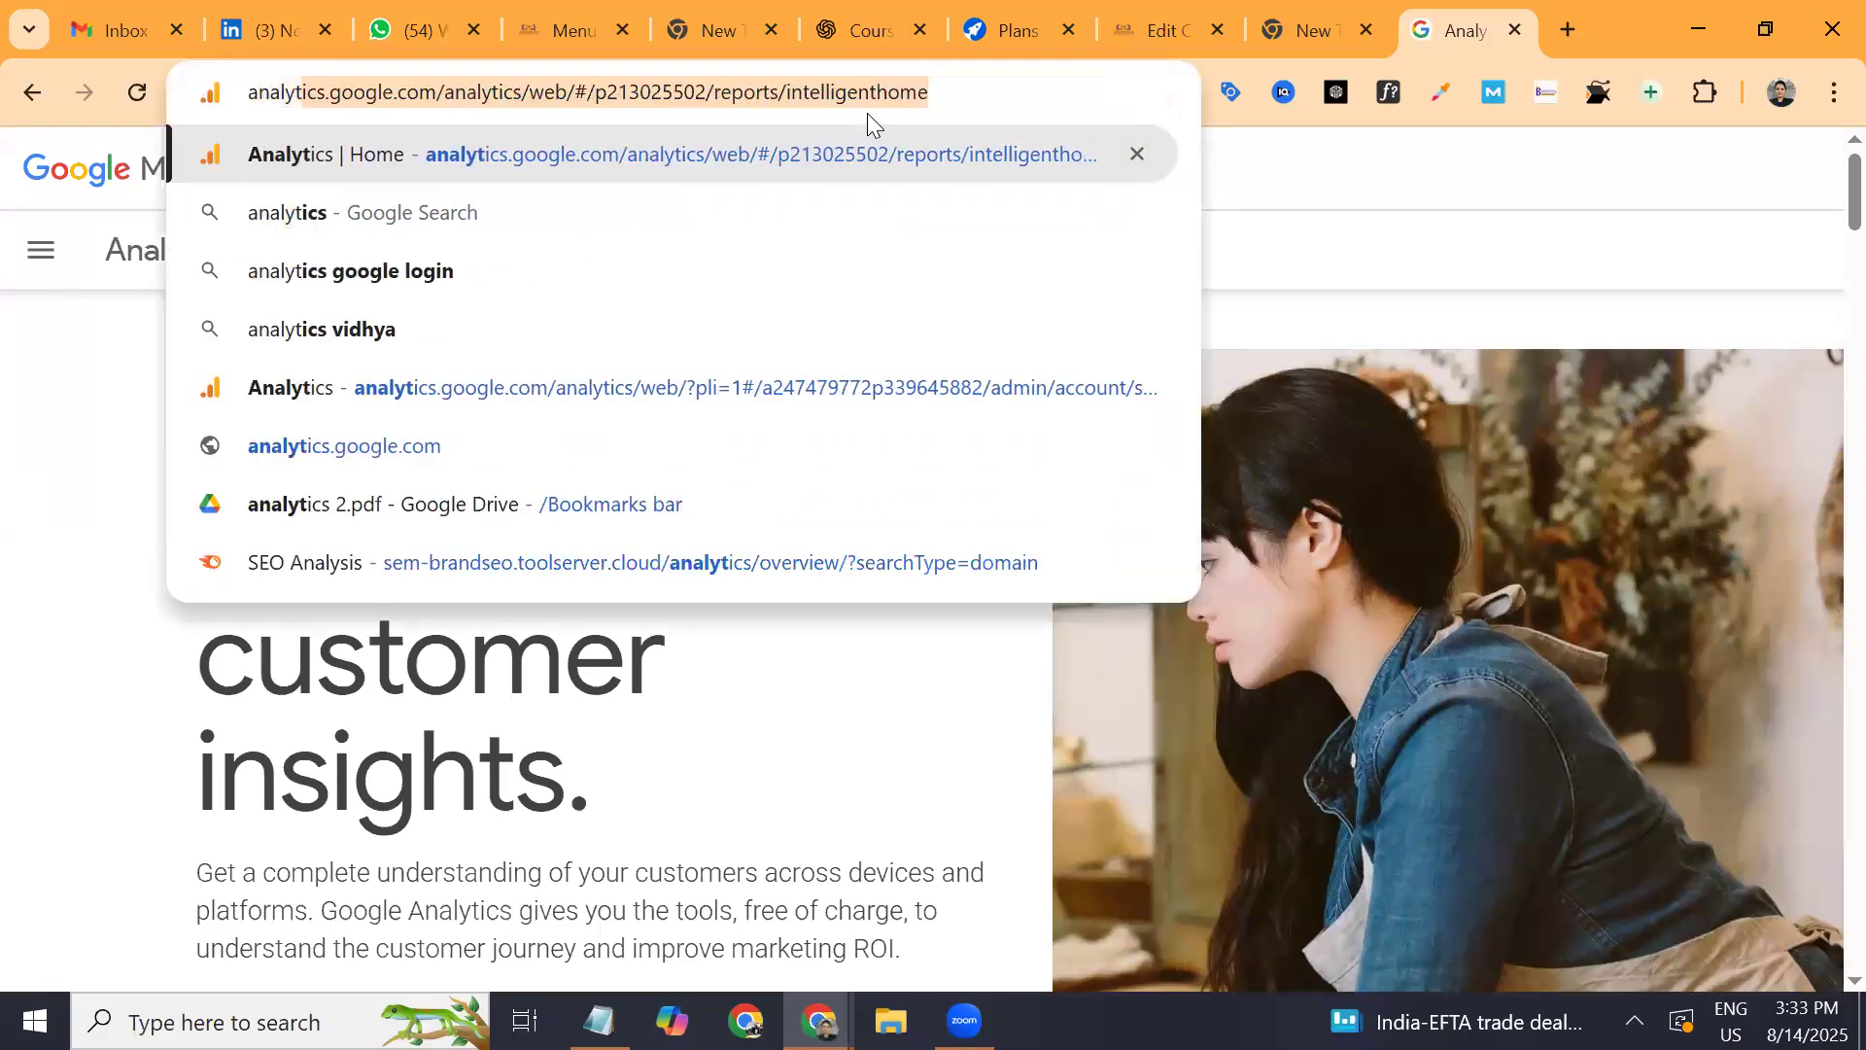
key("Right")
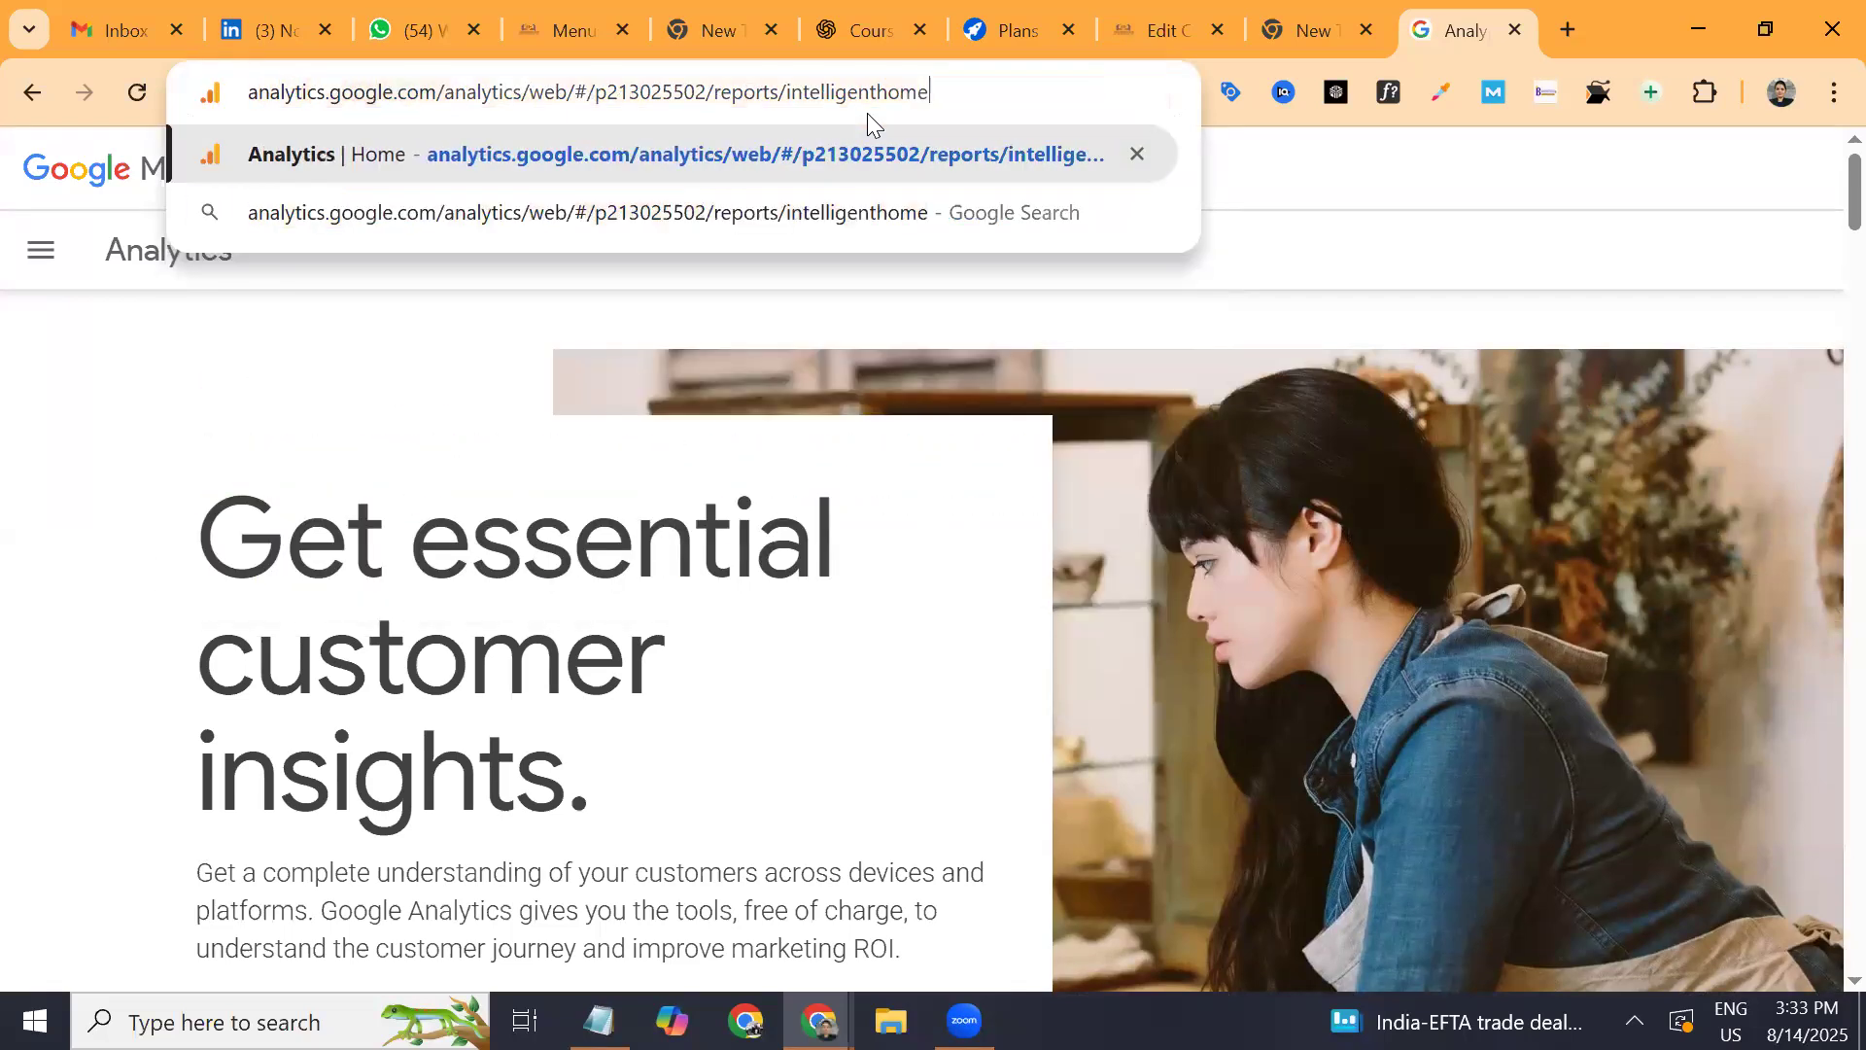
key("BackSpace")
key("BackSpace")
key("BackSpace")
key("BackSpace")
key("BackSpace")
key("BackSpace")
key("BackSpace")
key("BackSpace")
key("BackSpace")
key("BackSpace")
key("BackSpace")
key("BackSpace")
key("BackSpace")
key("BackSpace")
key("BackSpace")
key("BackSpace")
key("BackSpace")
key("BackSpace")
key("BackSpace")
key("BackSpace")
key("BackSpace")
key("BackSpace")
key("BackSpace")
key("BackSpace")
key("BackSpace")
key("BackSpace")
key("BackSpace")
key("BackSpace")
key("BackSpace")
key("BackSpace")
key("BackSpace")
key("BackSpace")
key("BackSpace")
key("BackSpace")
key("BackSpace")
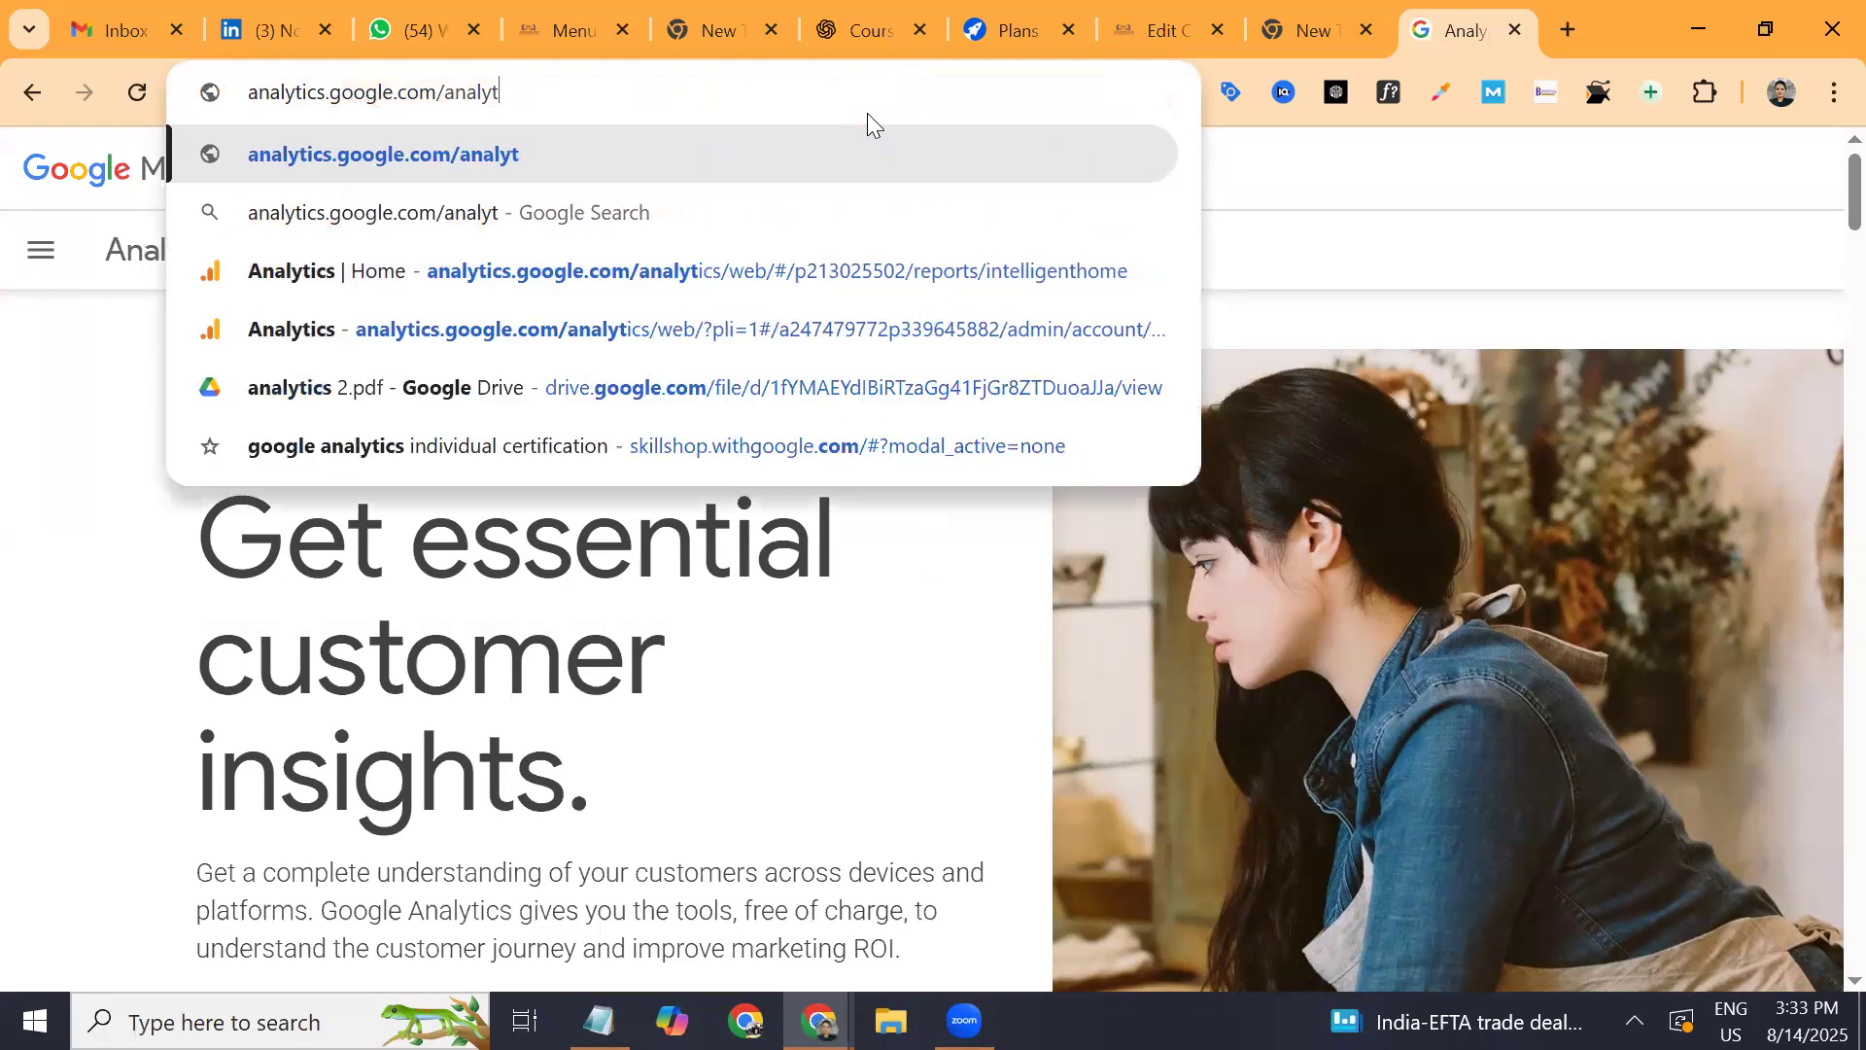
key("BackSpace")
key("Return")
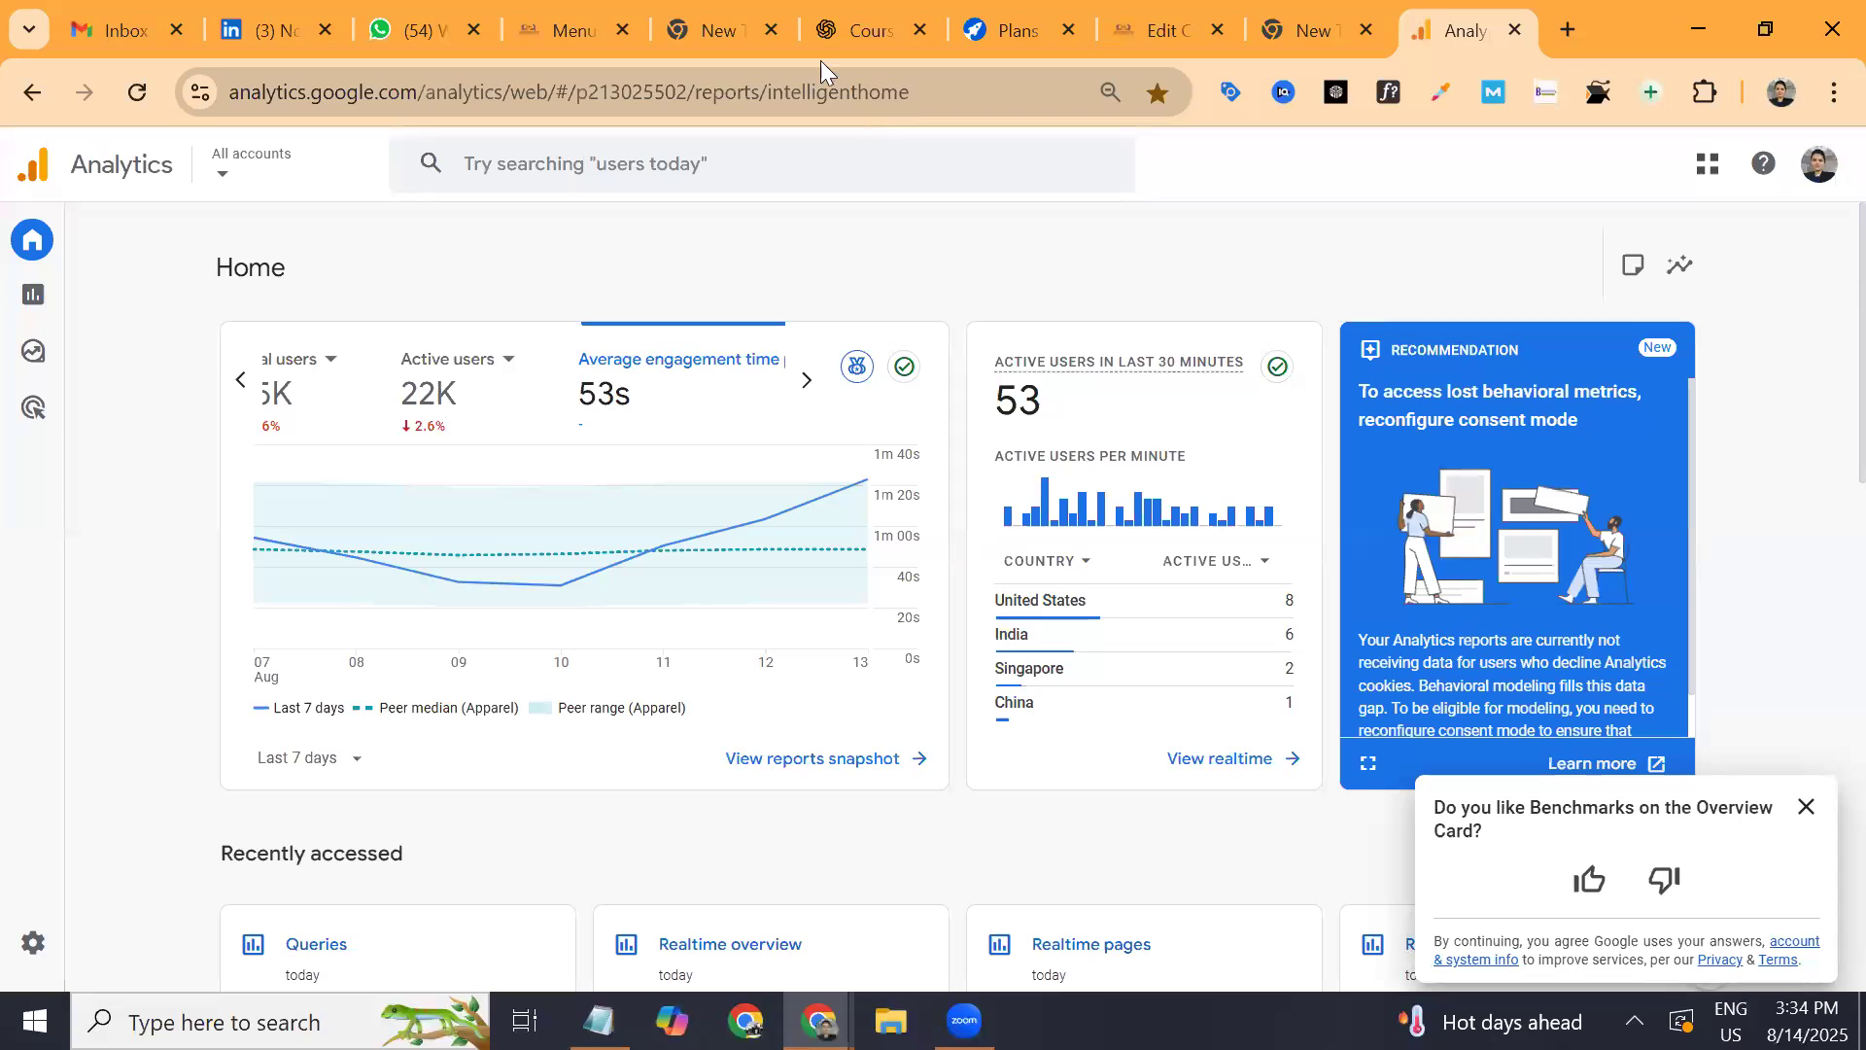
Open the Events report under Engagement at its event name table and dismiss the Benchmarks feedback prompt.
mouse_move(75, 301)
left_click(122, 282)
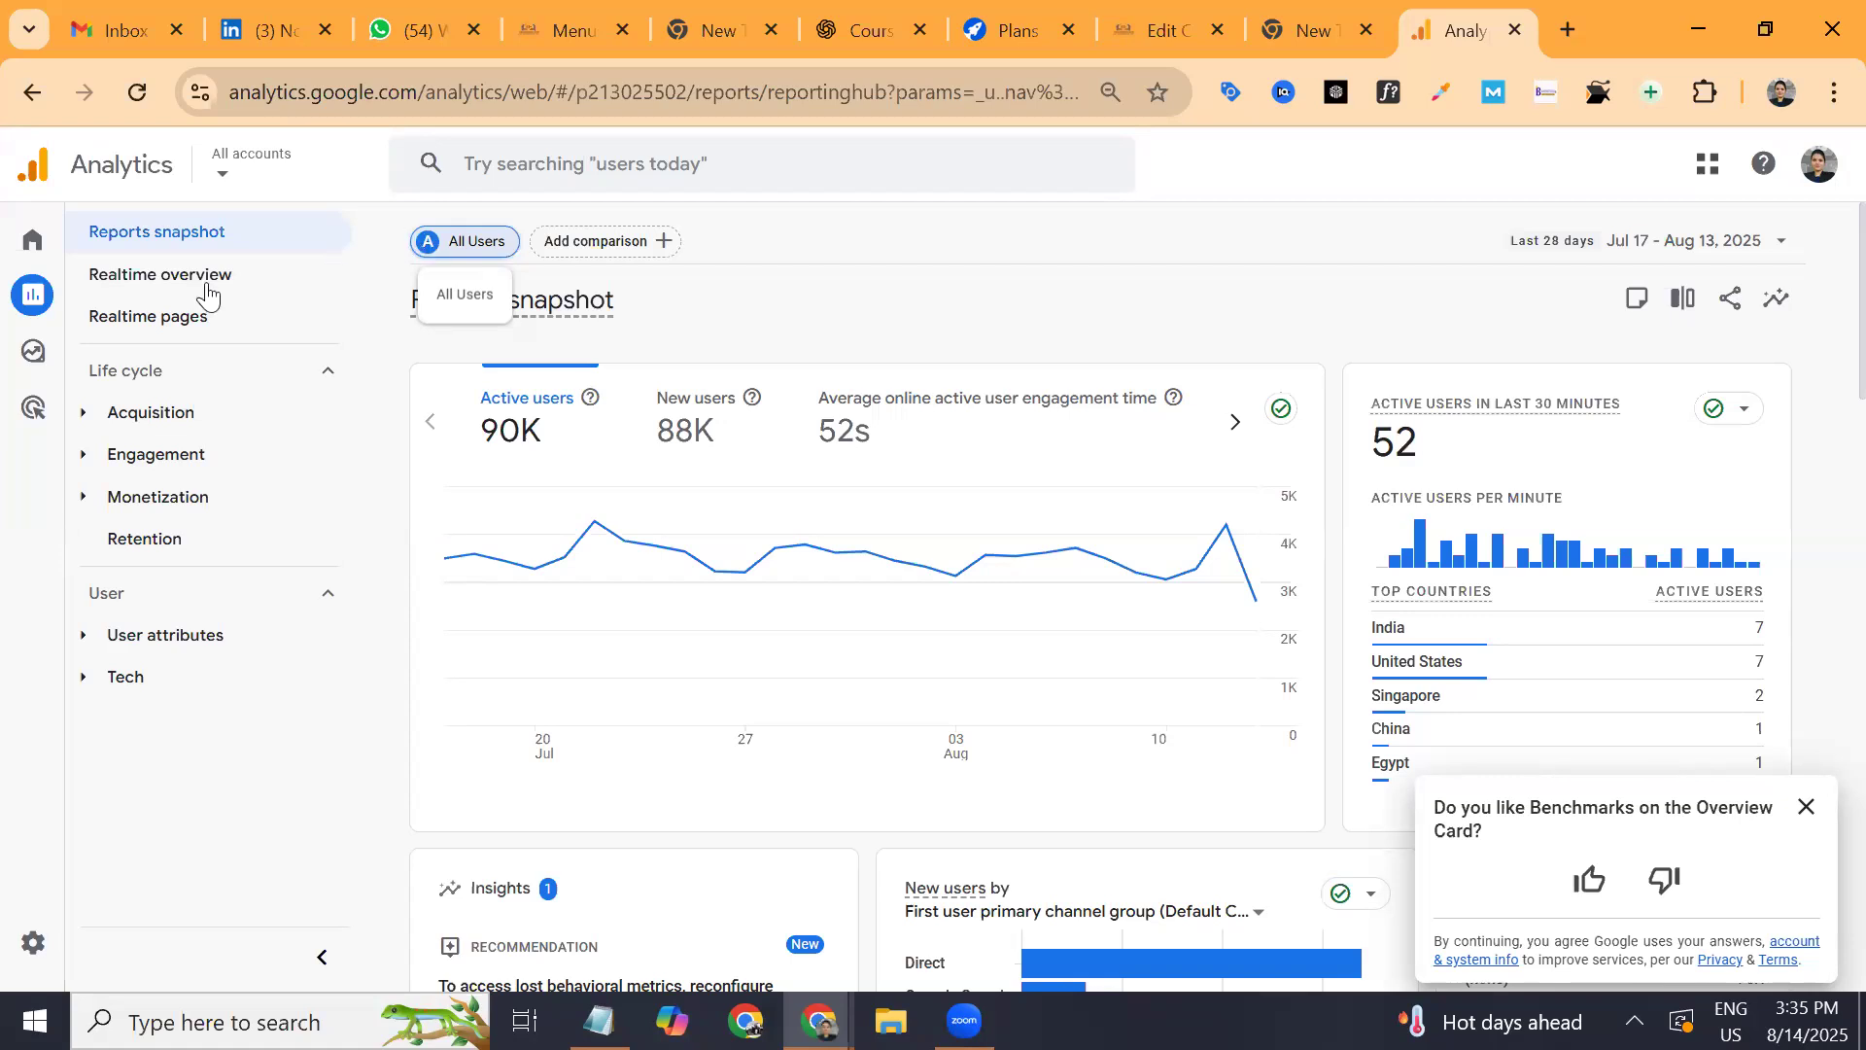
left_click(165, 457)
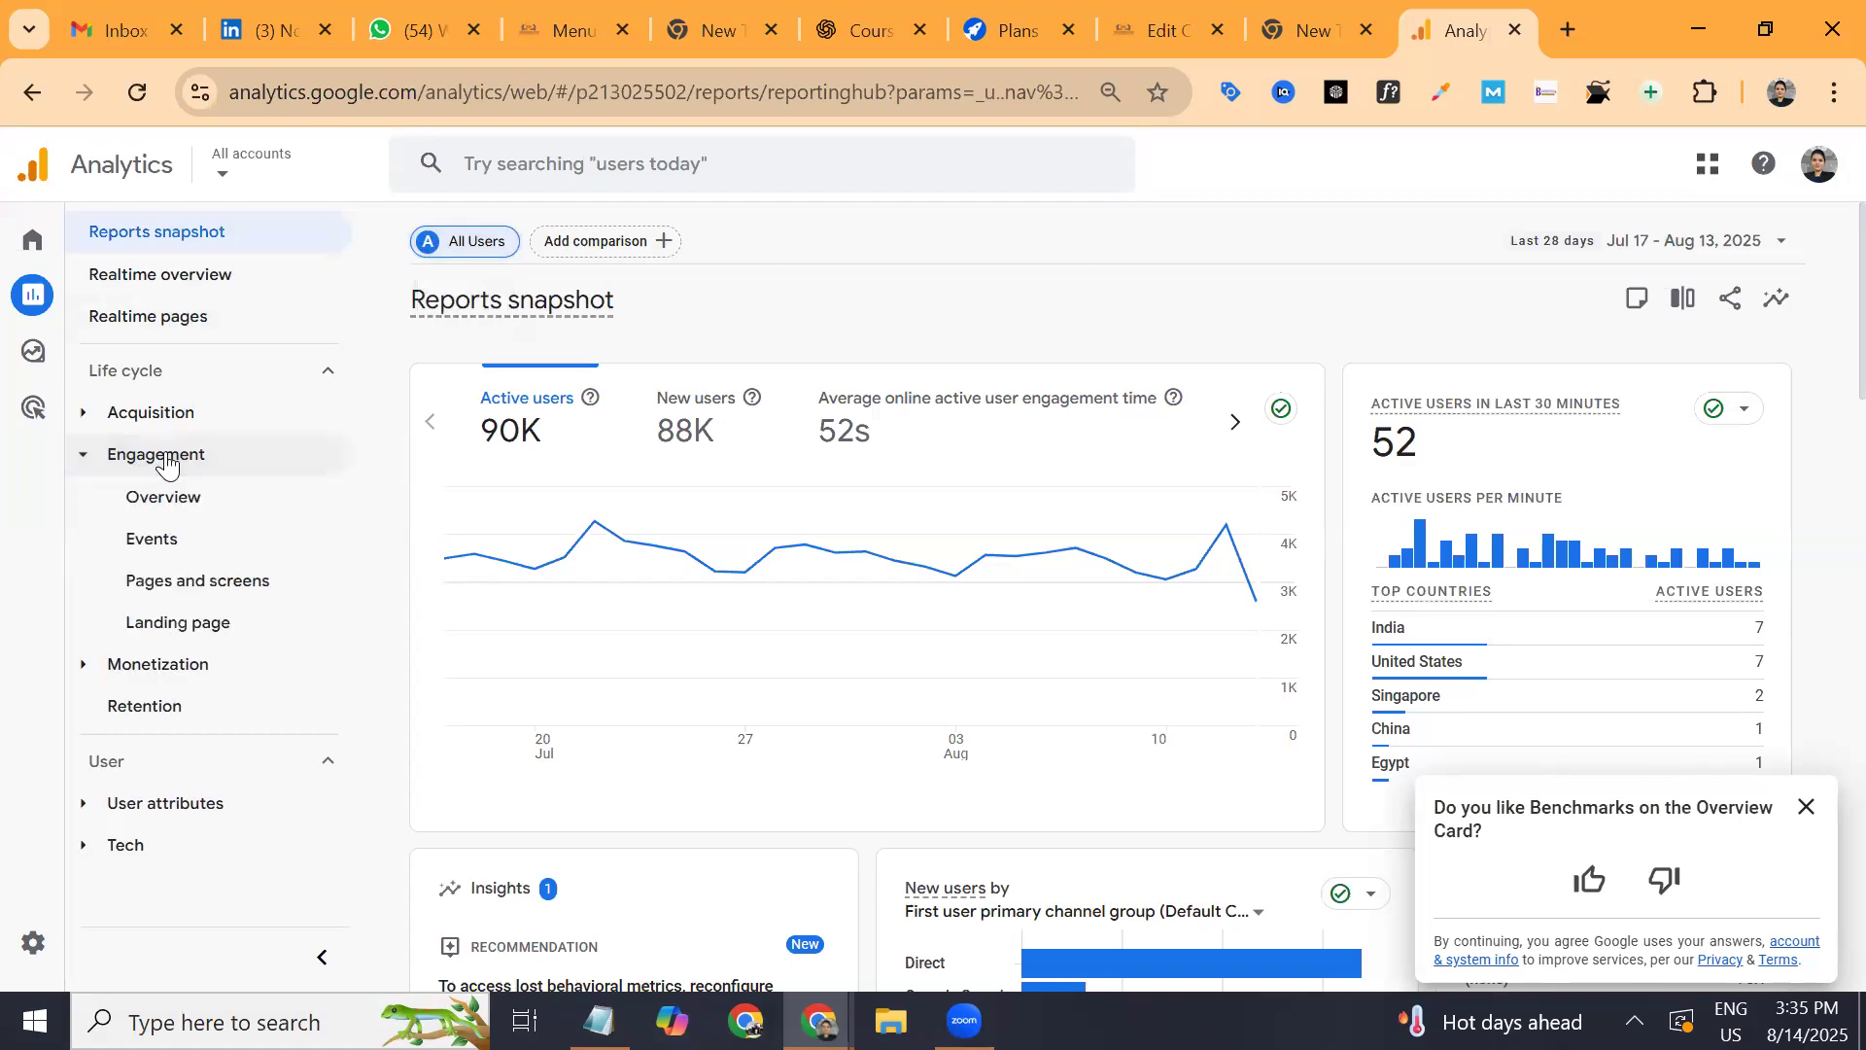
left_click(173, 558)
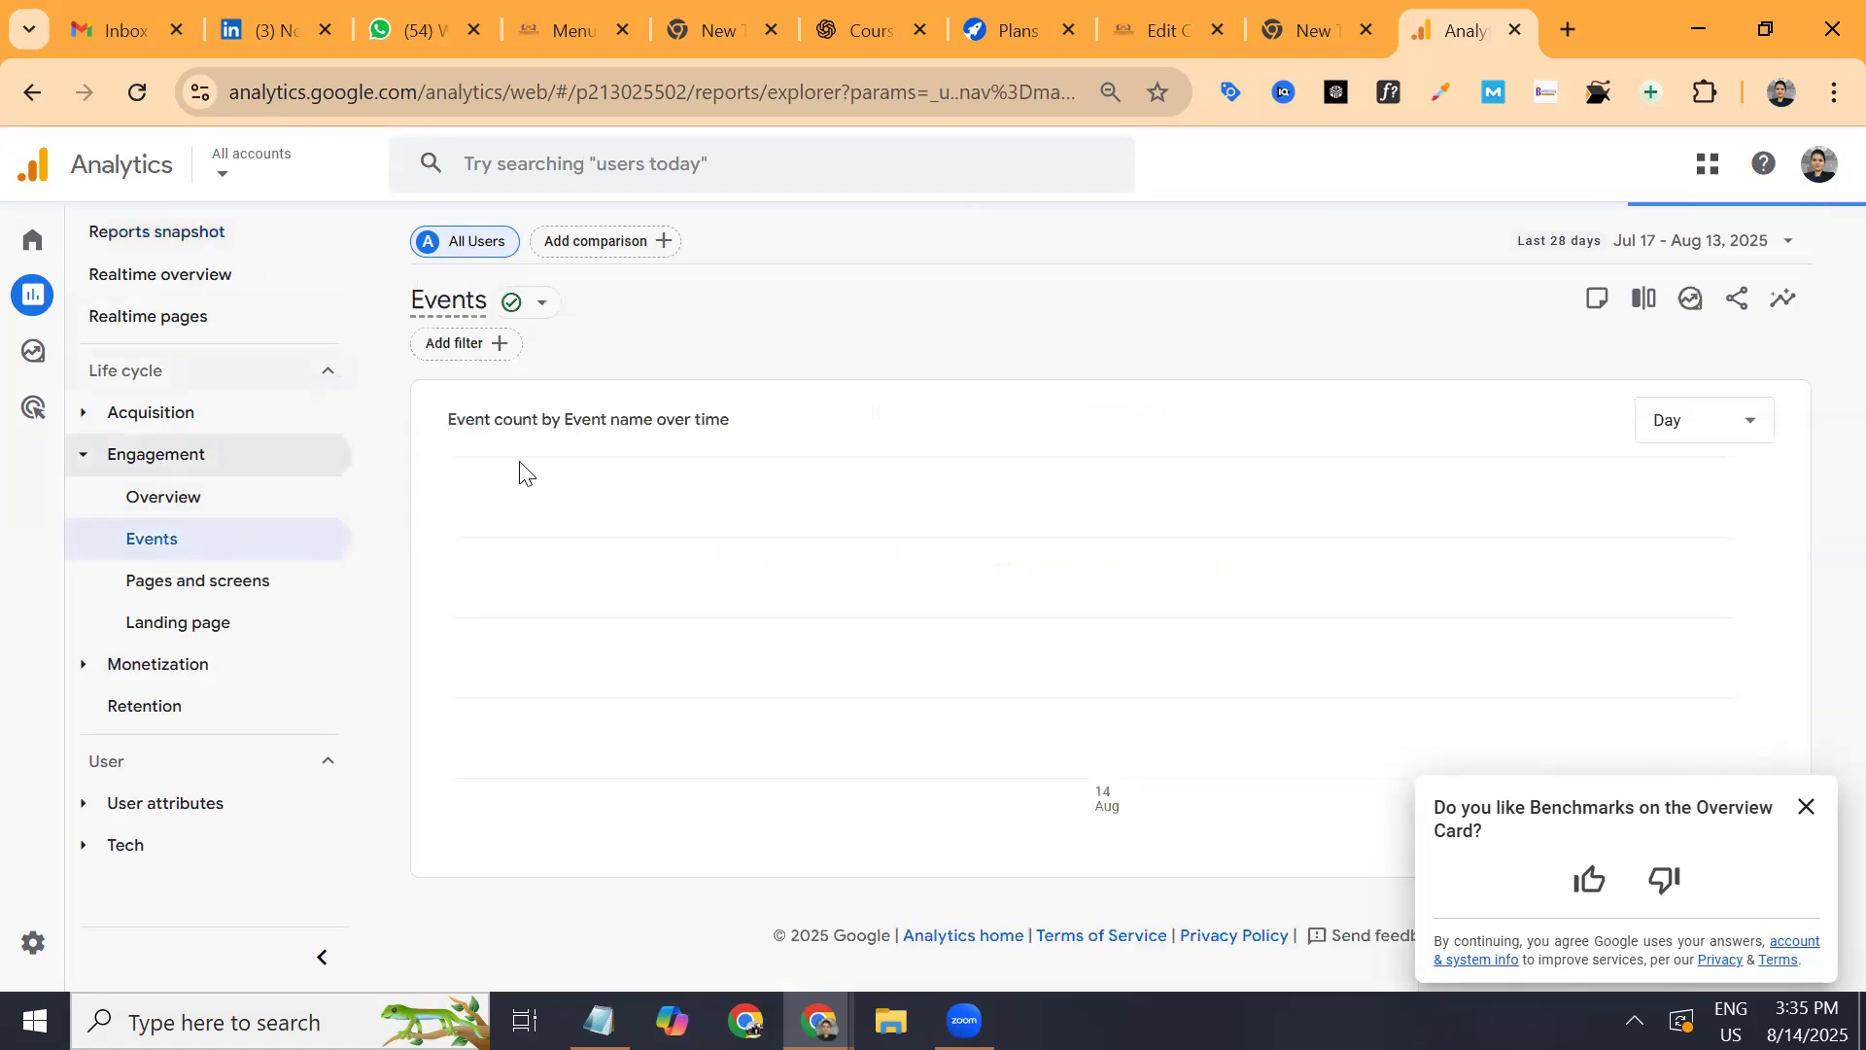
scroll(803, 351, "down", 5)
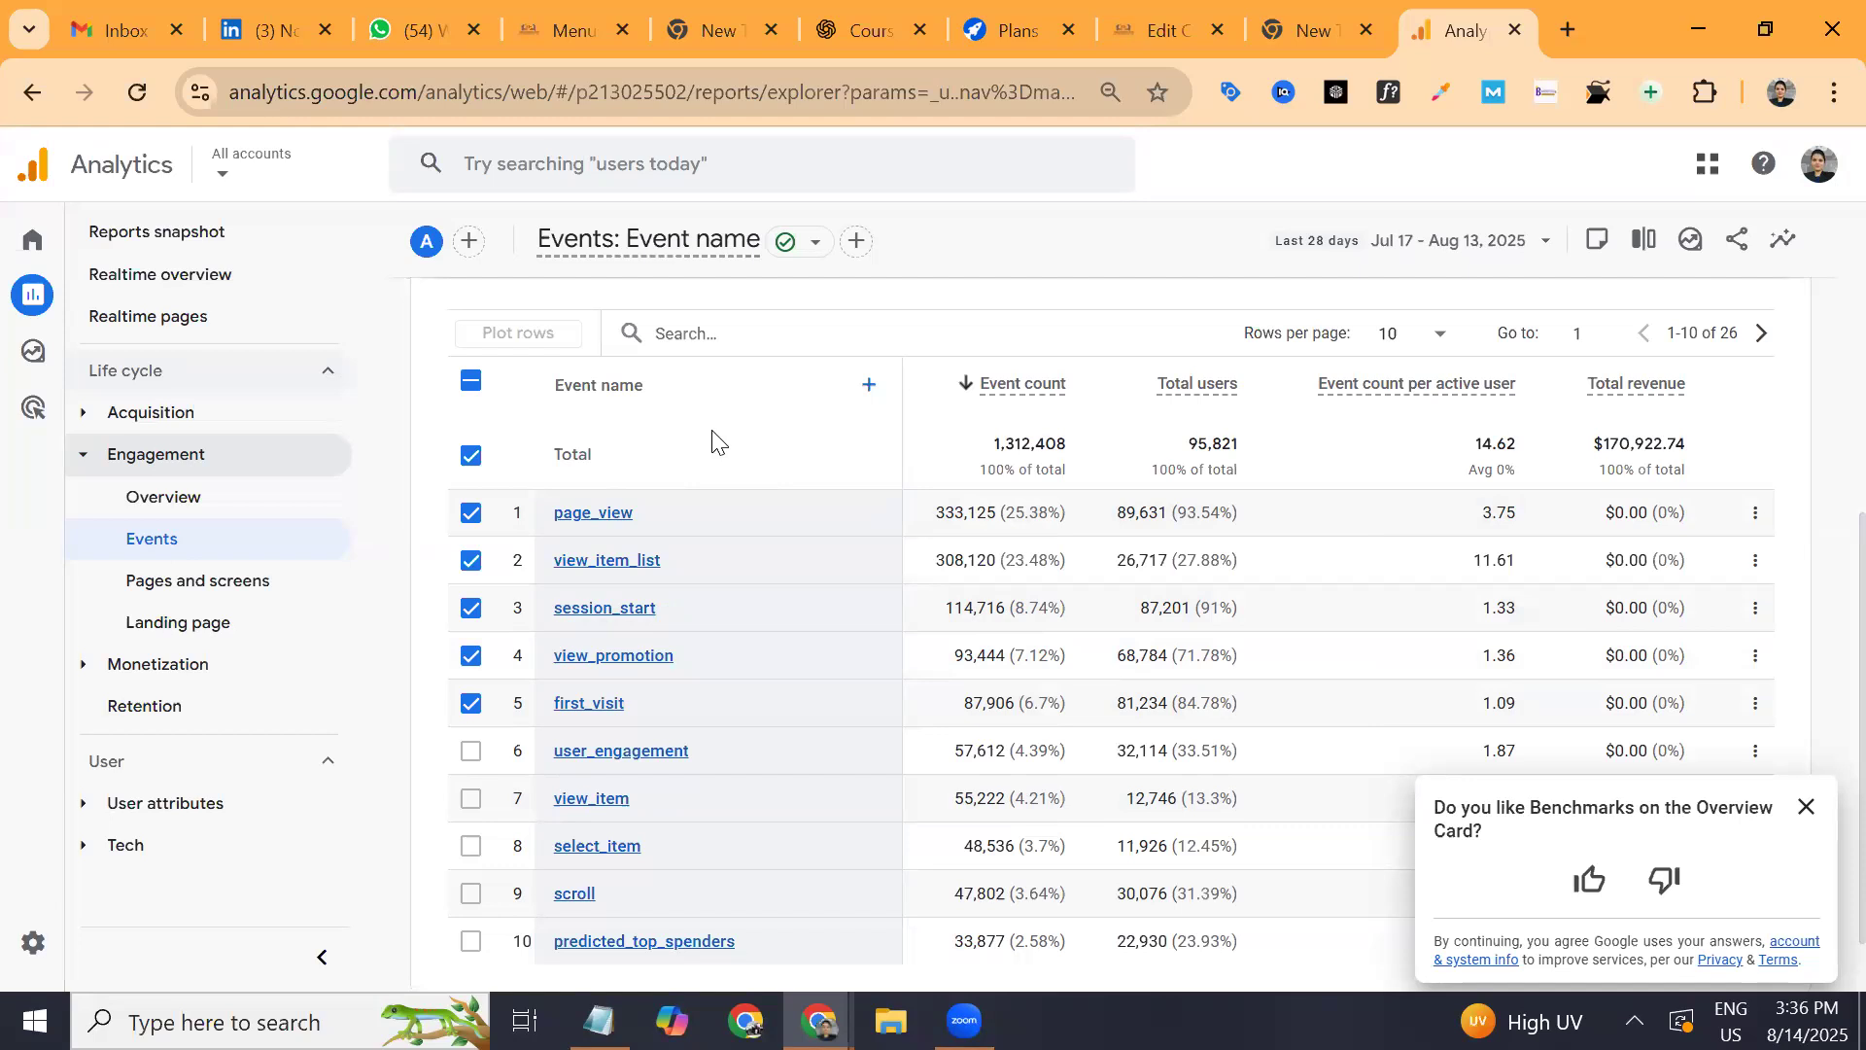
left_click(1806, 807)
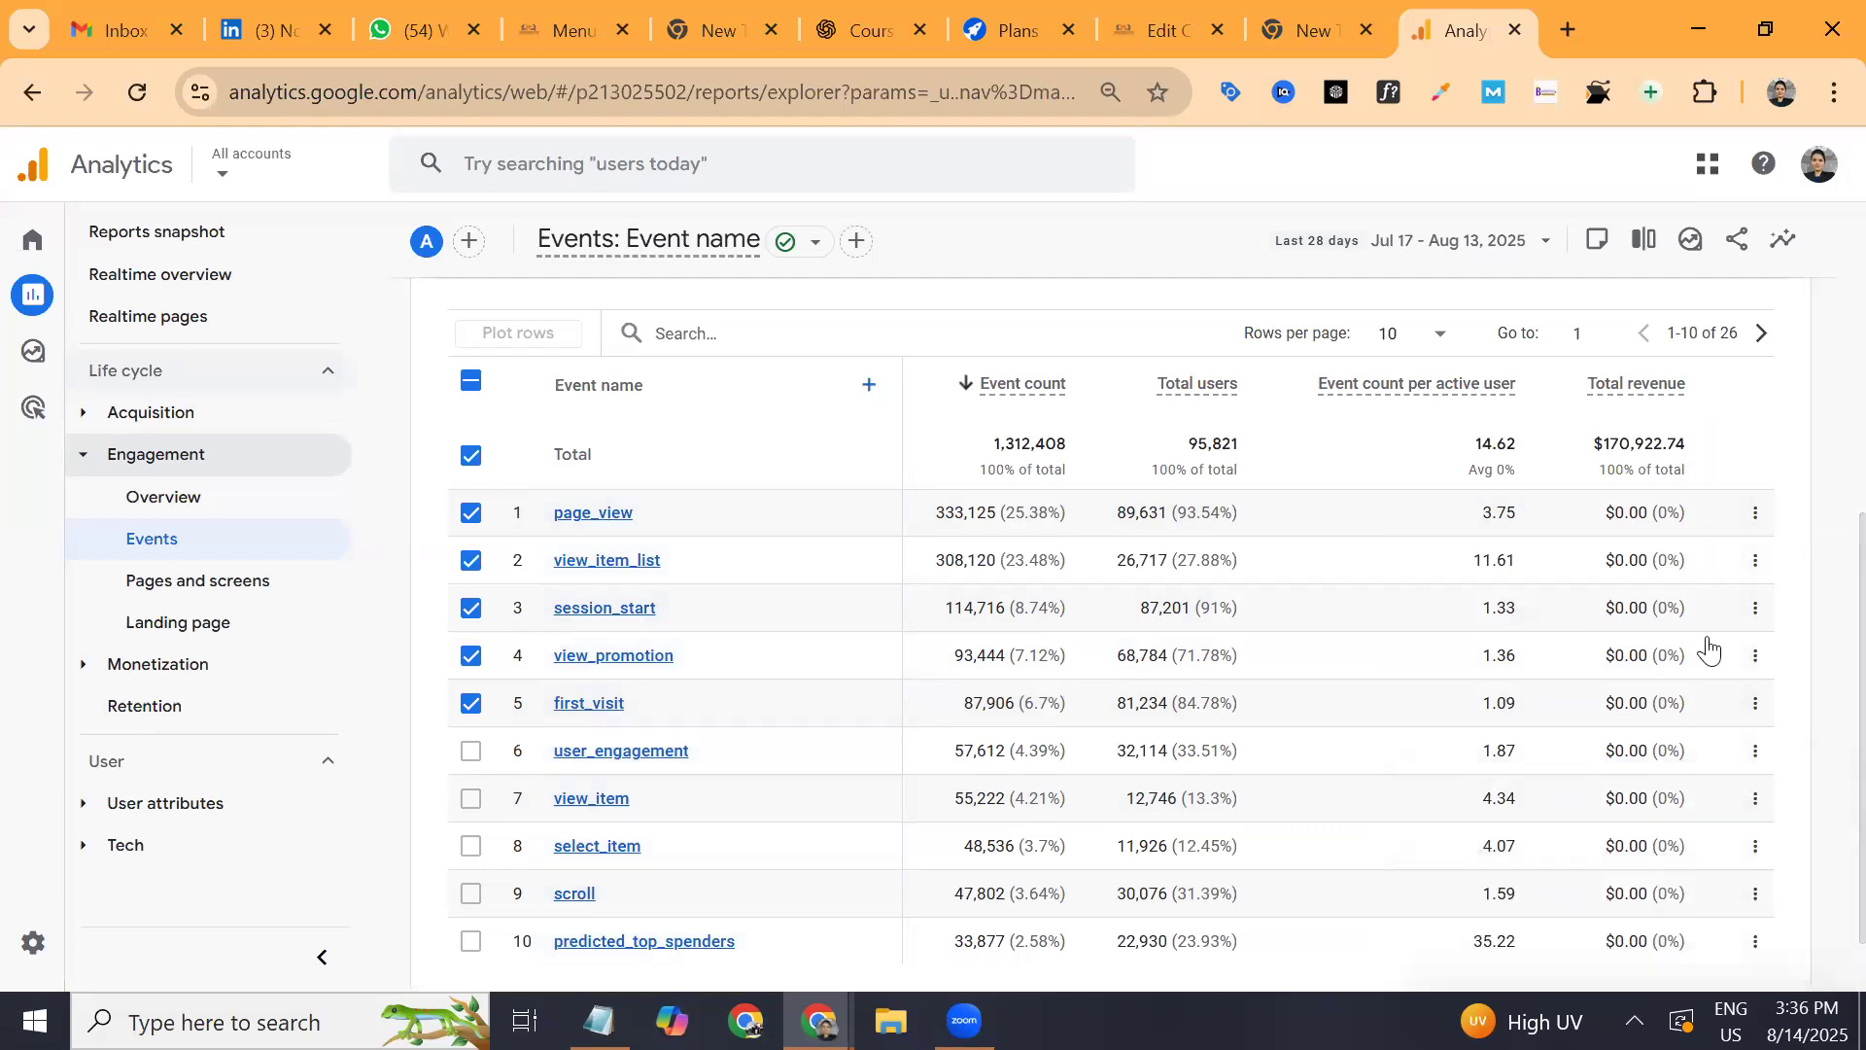
Search Google for "by default event in google analytics" in a new browser tab.
left_click(1565, 30)
type("n")
key("BackSpace")
type("by de")
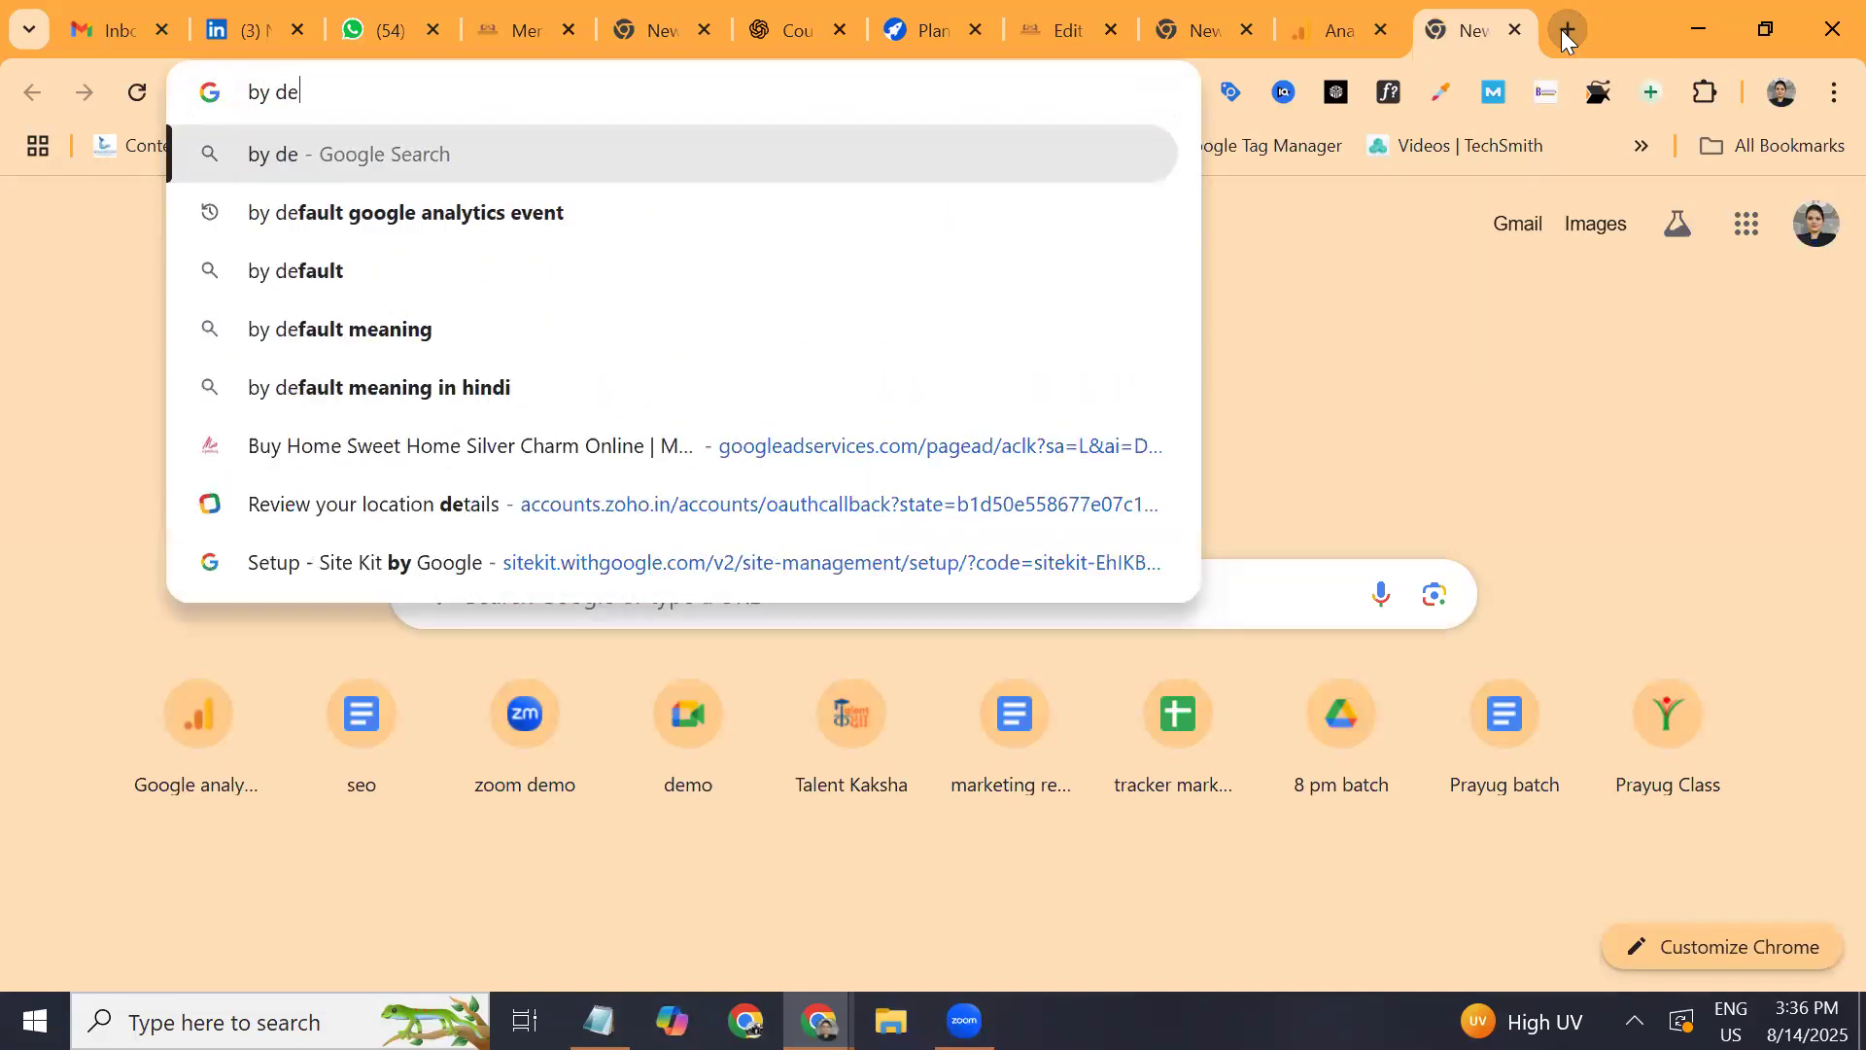
type("fault event in google")
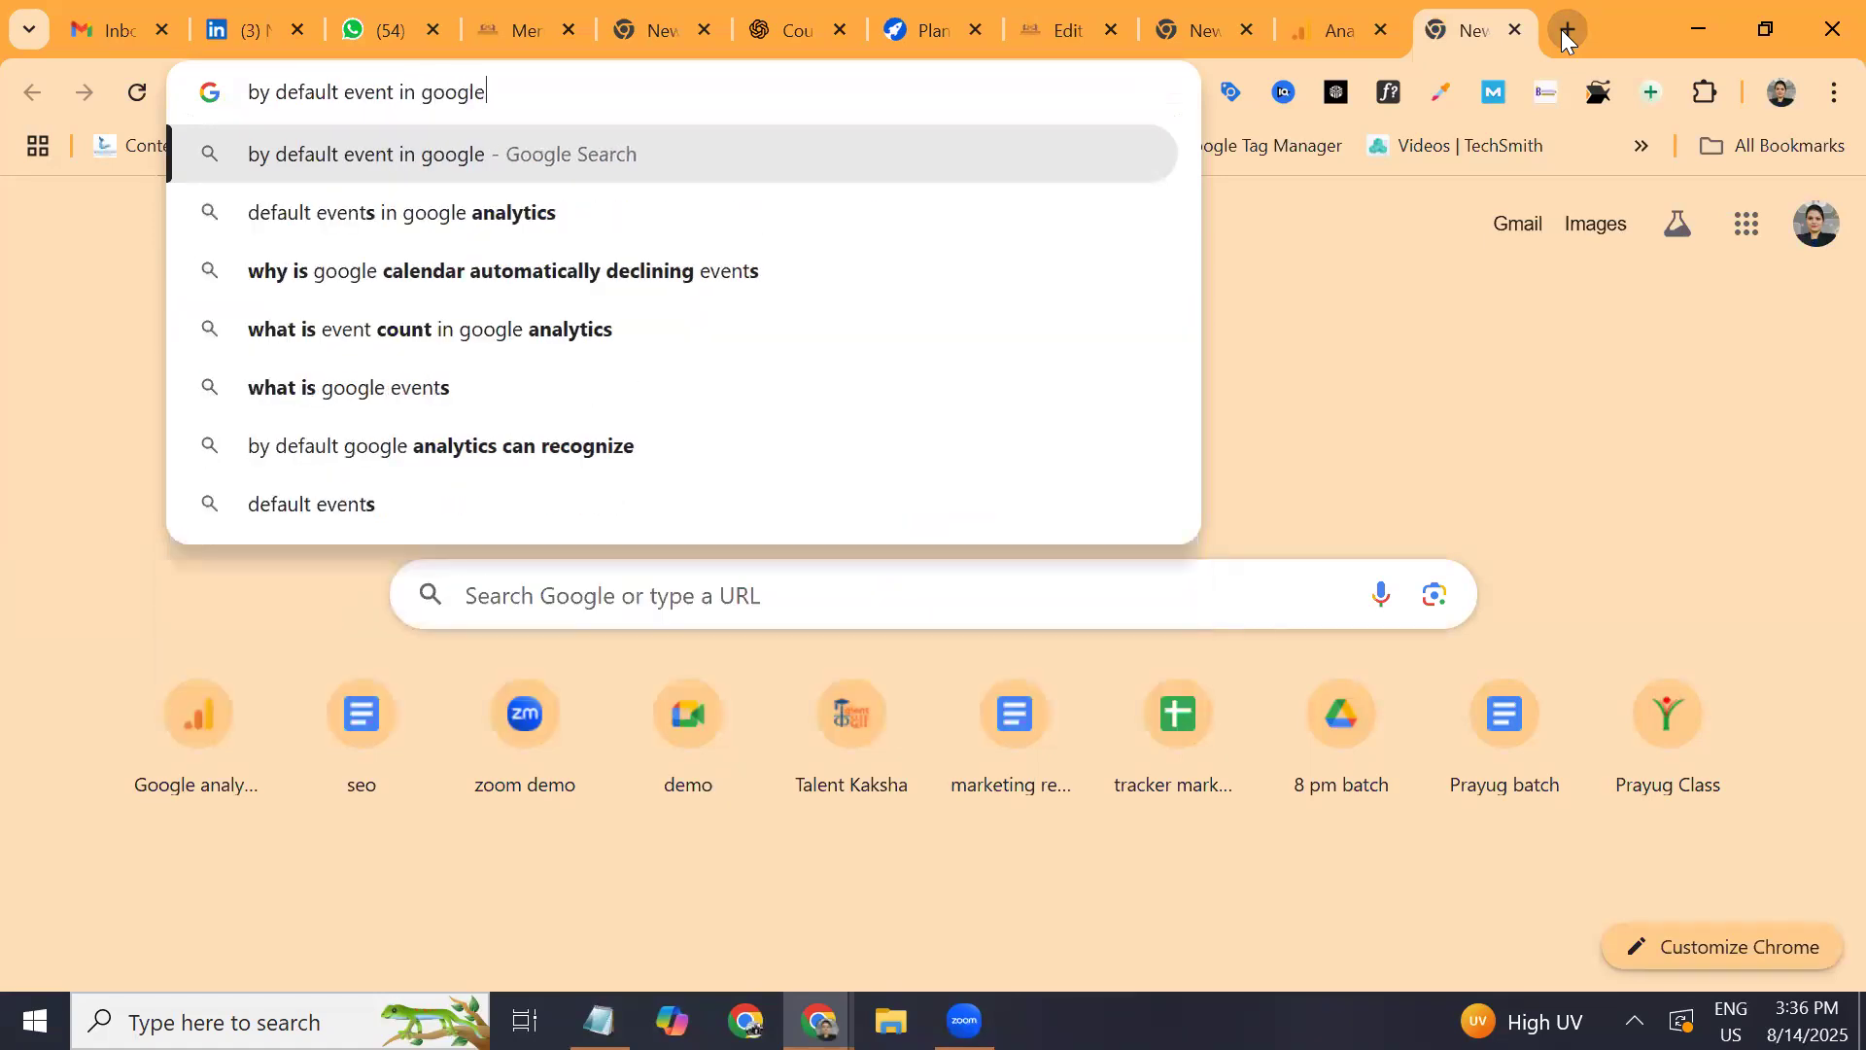
key("BackSpace")
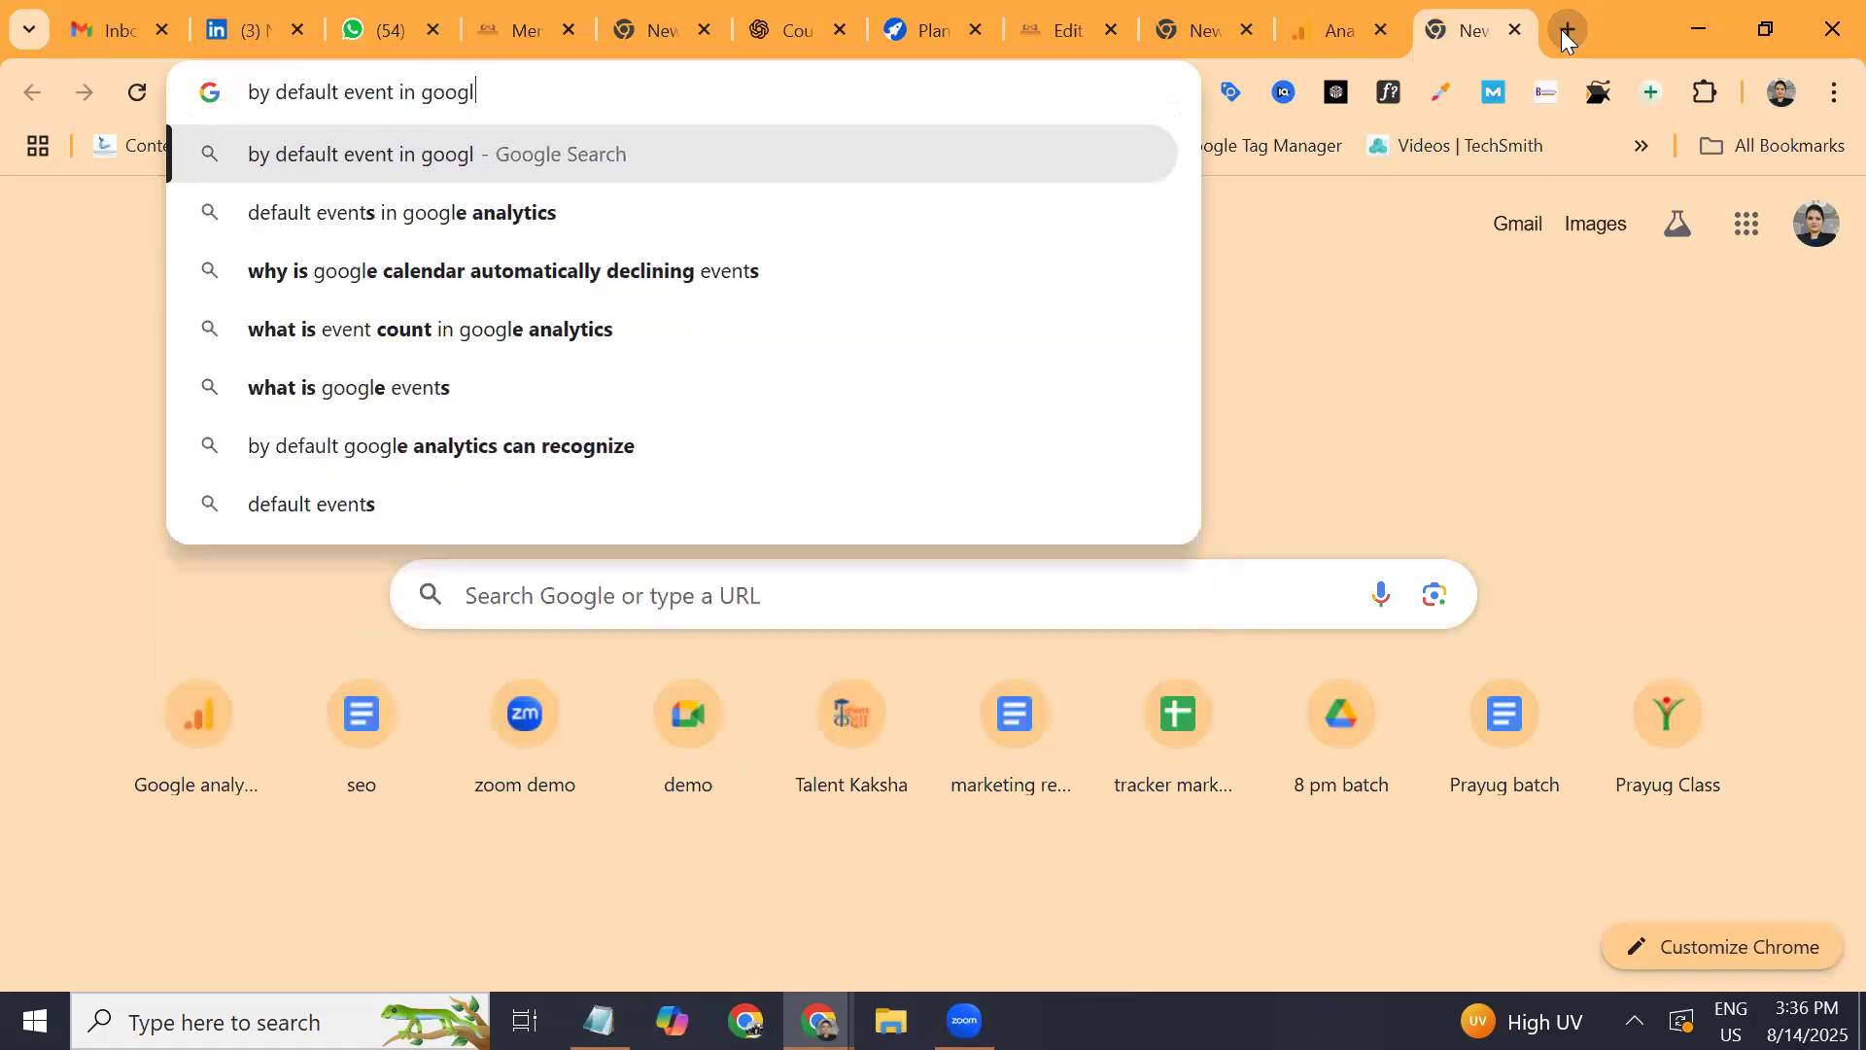
type("e ")
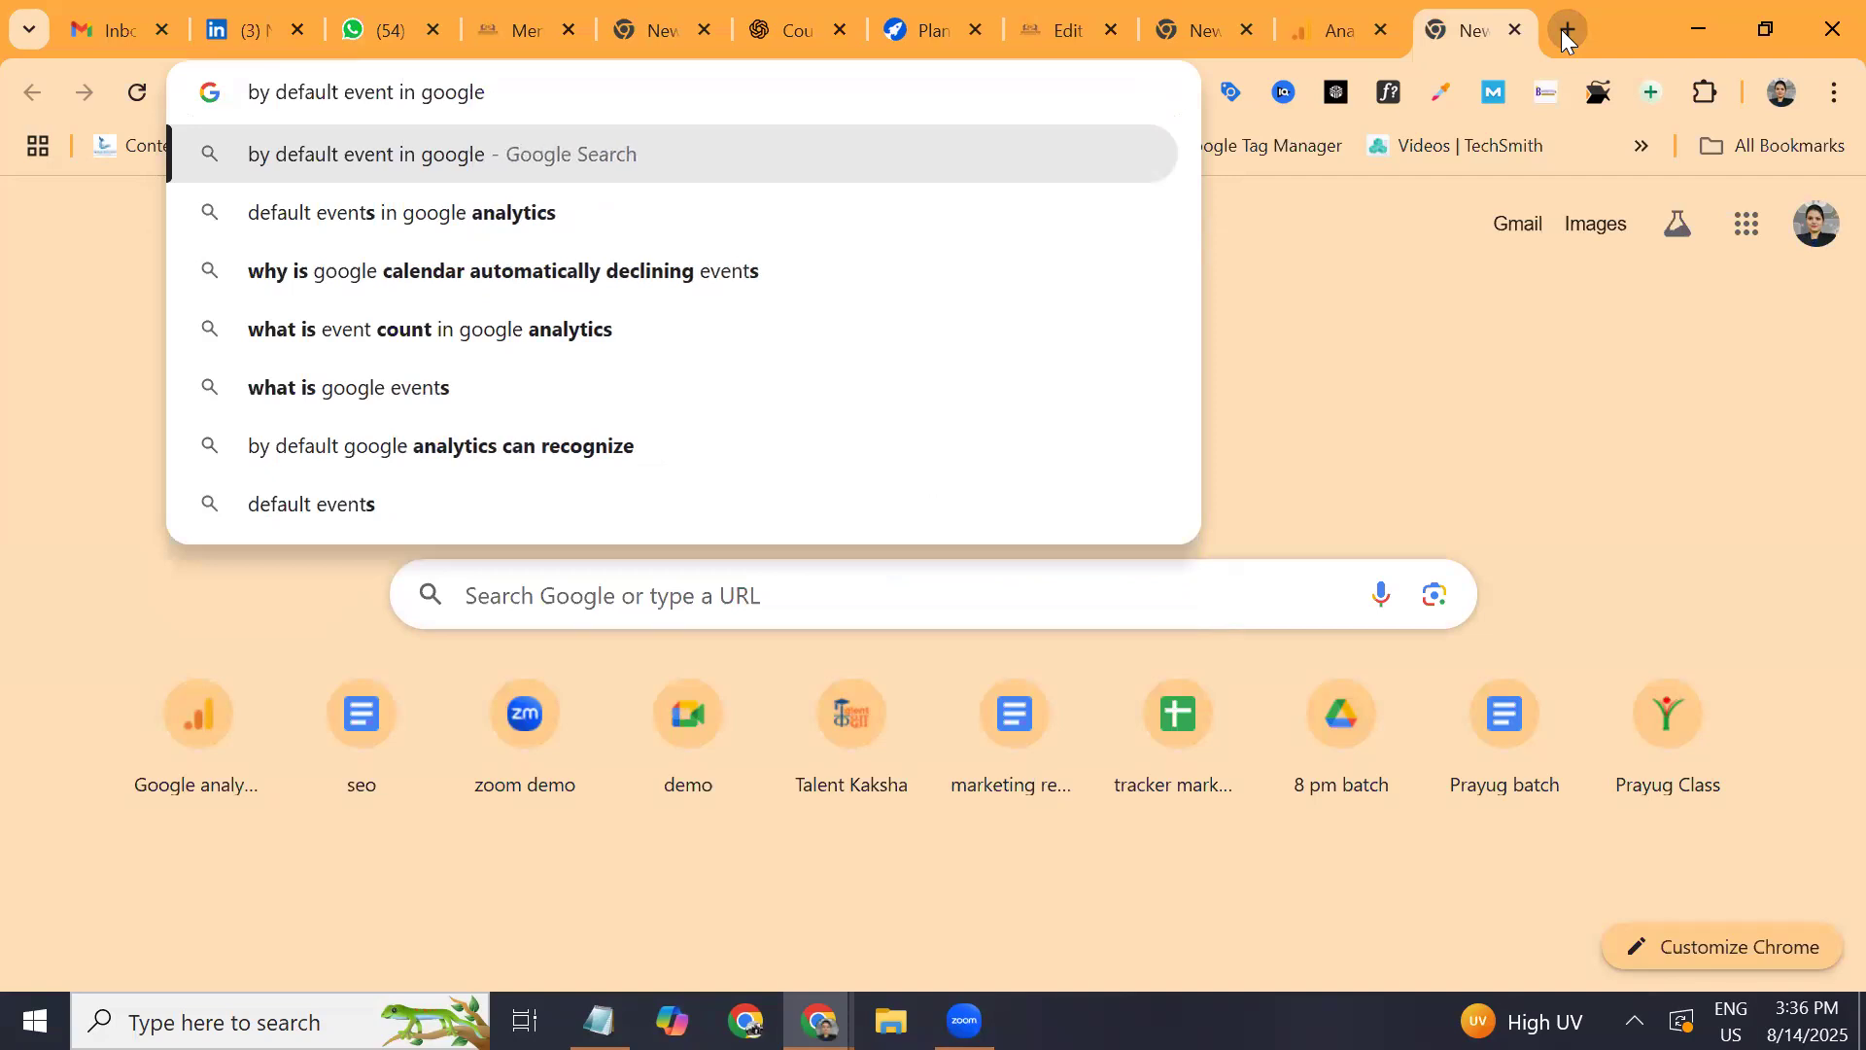
type("analytics")
key("Return")
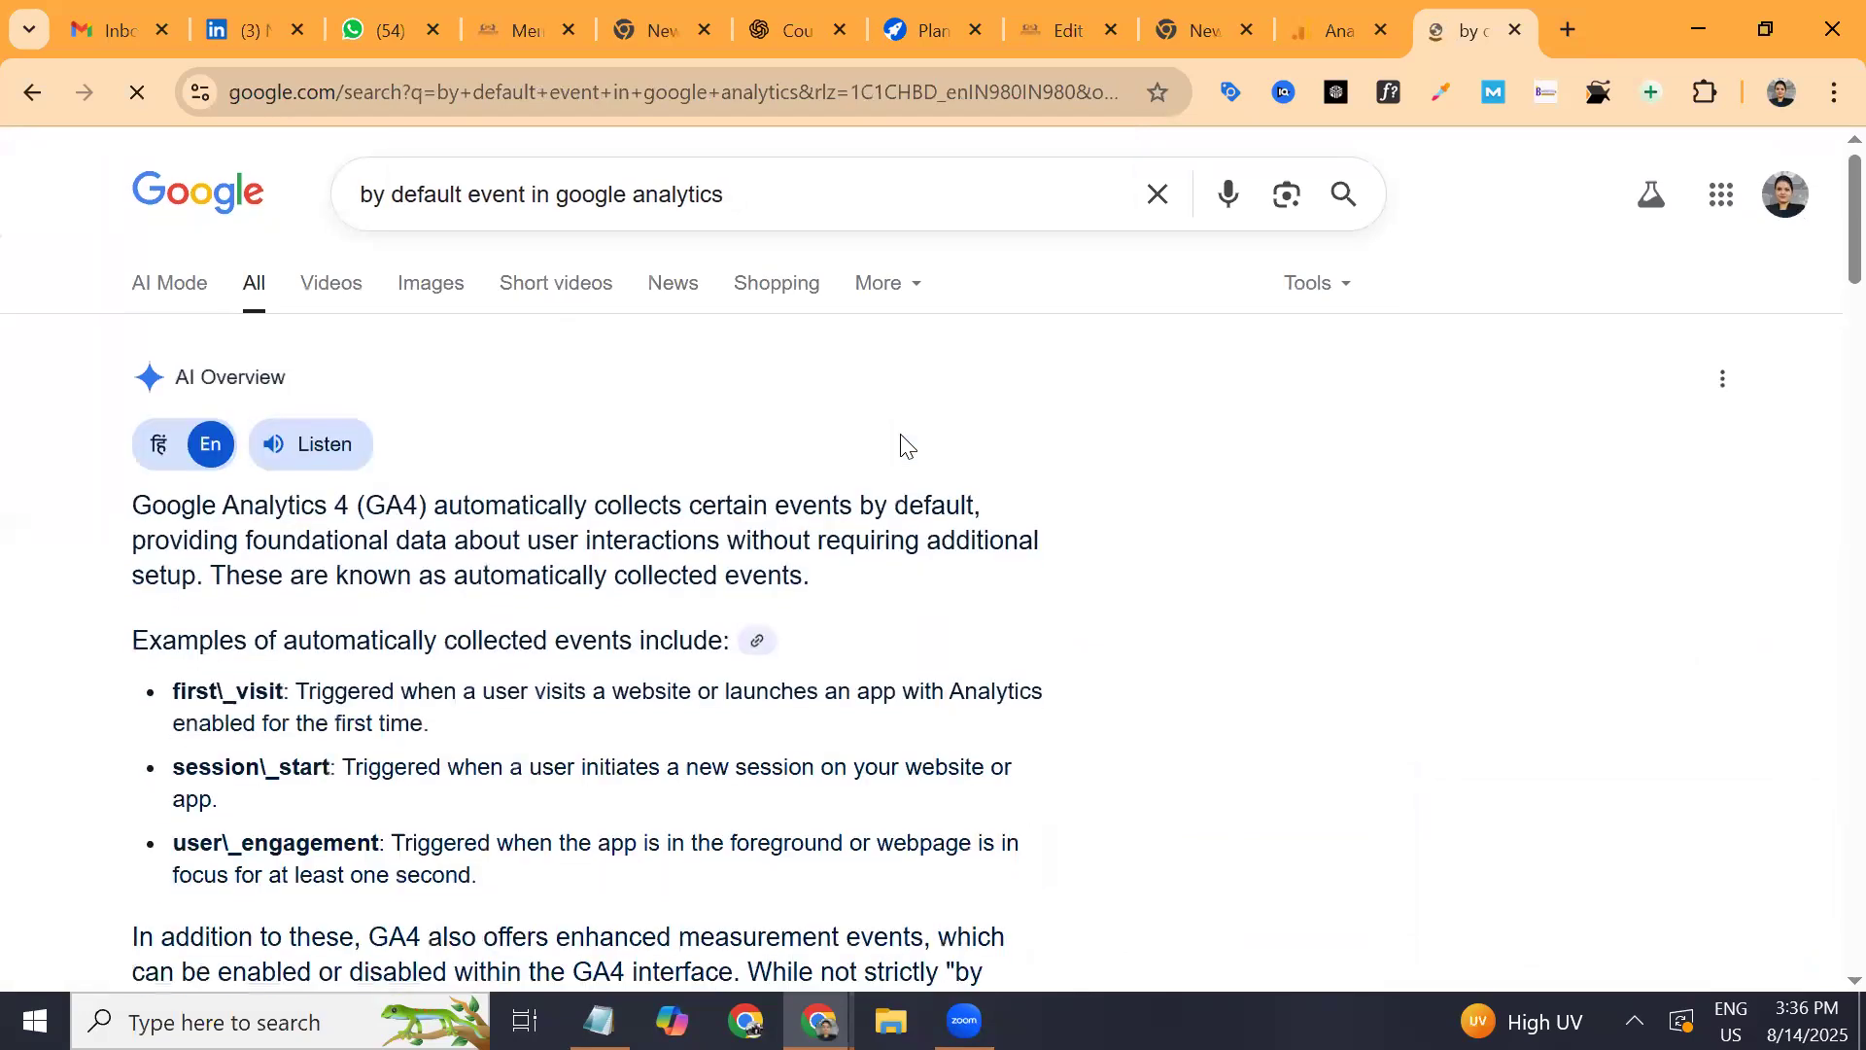
Read the AI Overview's automatically collected and enhanced measurement events, and compare them with the Events report in Analytics.
scroll(904, 445, "down", 6)
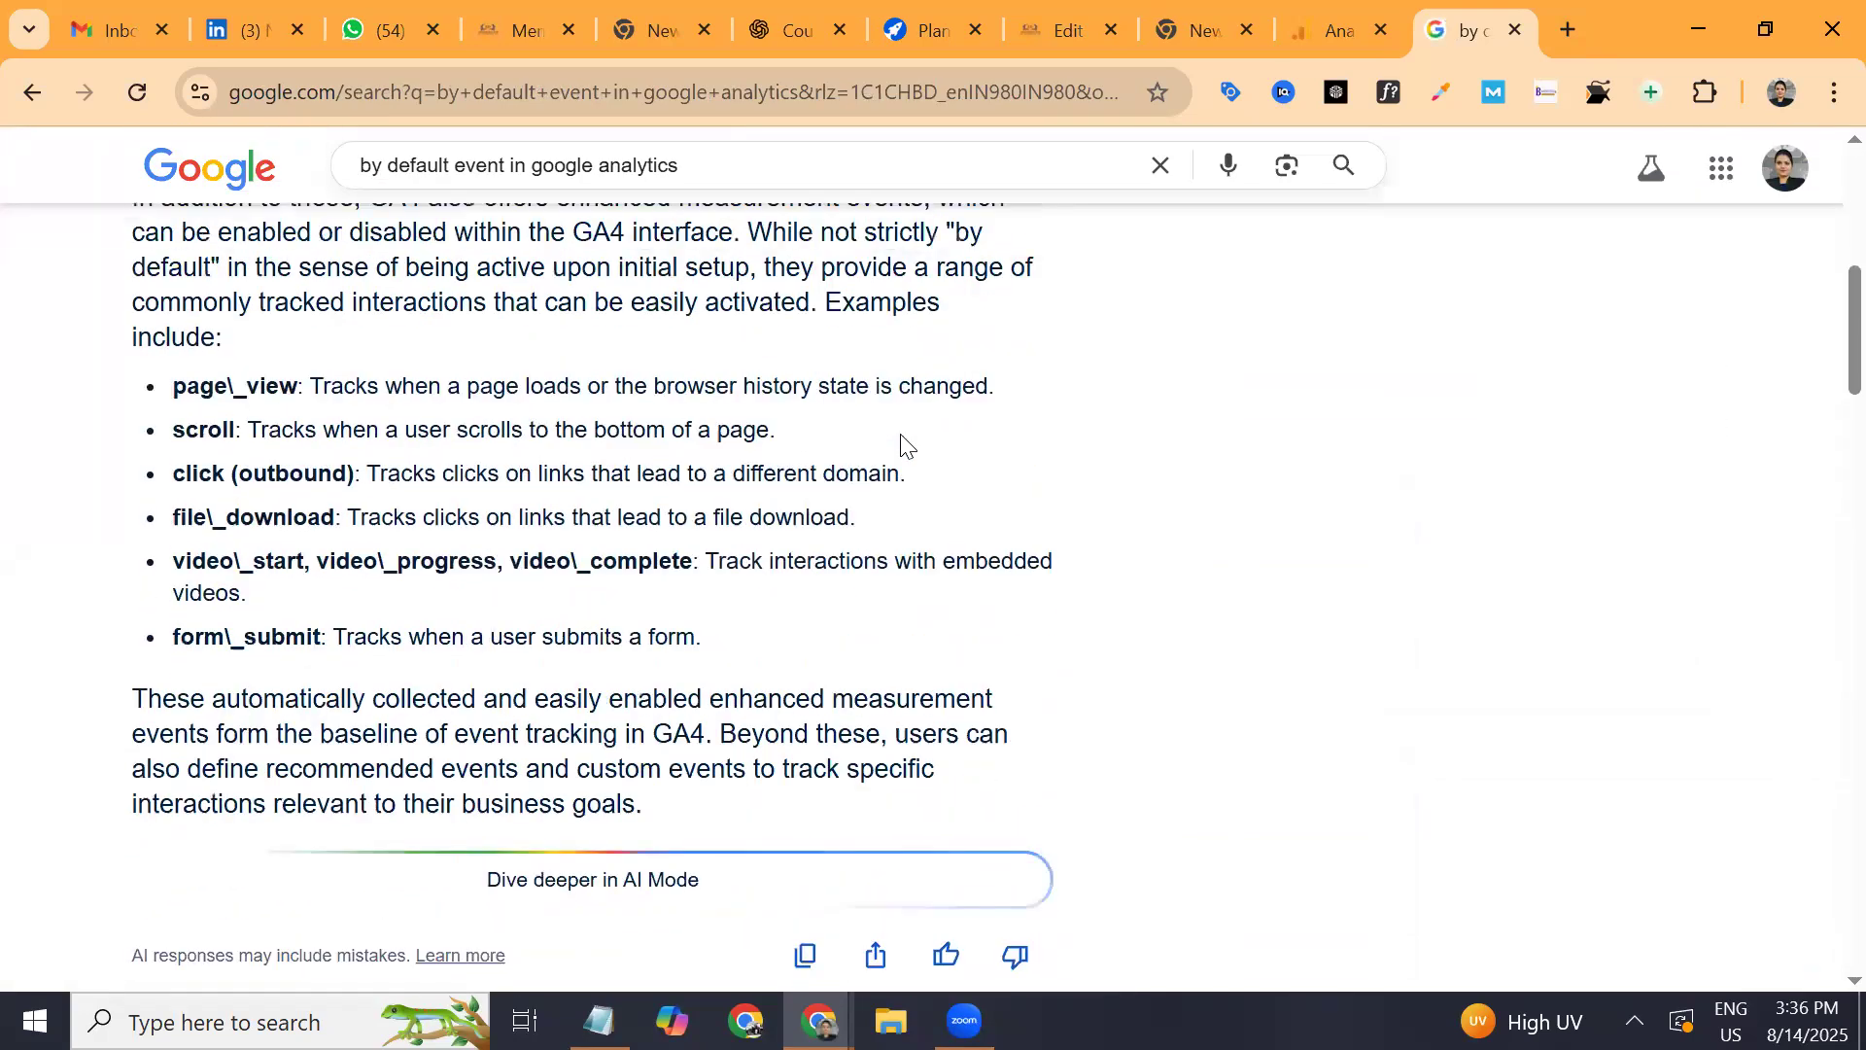
scroll(904, 445, "up", 2)
scroll(904, 446, "up", 3)
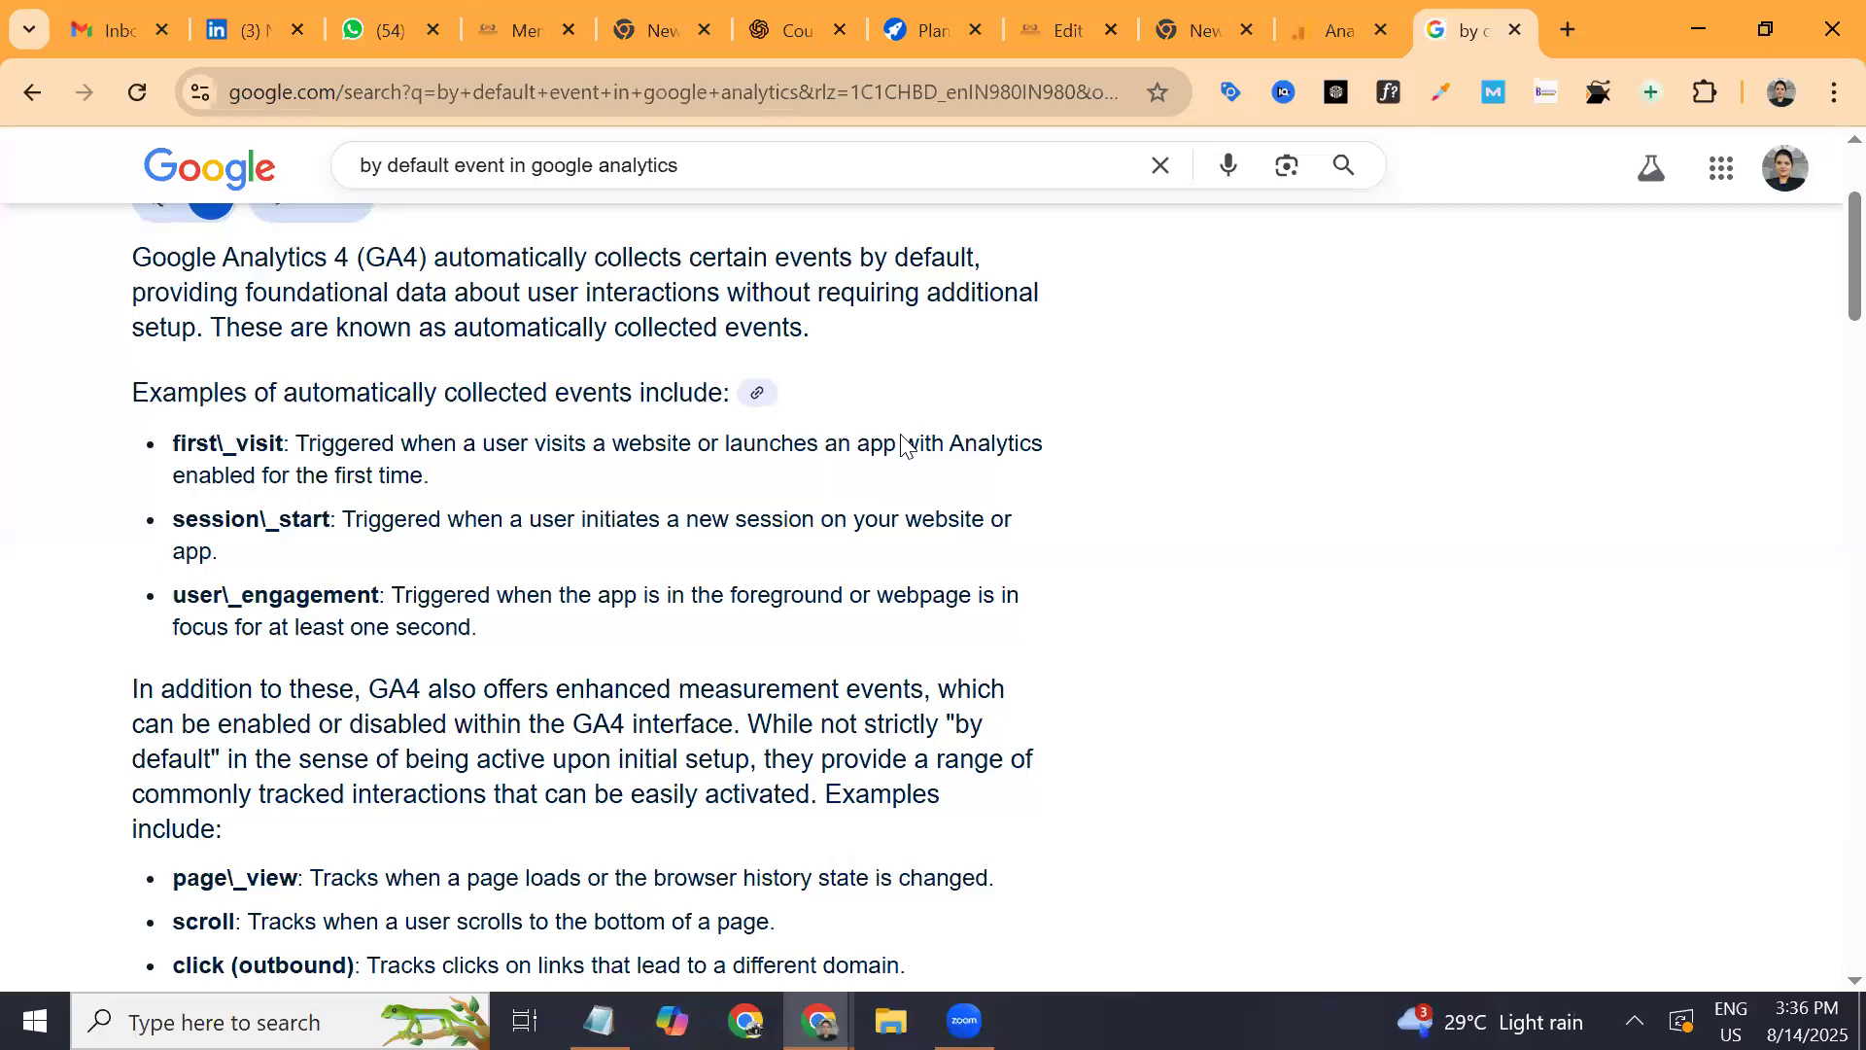
scroll(904, 446, "down", 1)
scroll(904, 445, "down", 3)
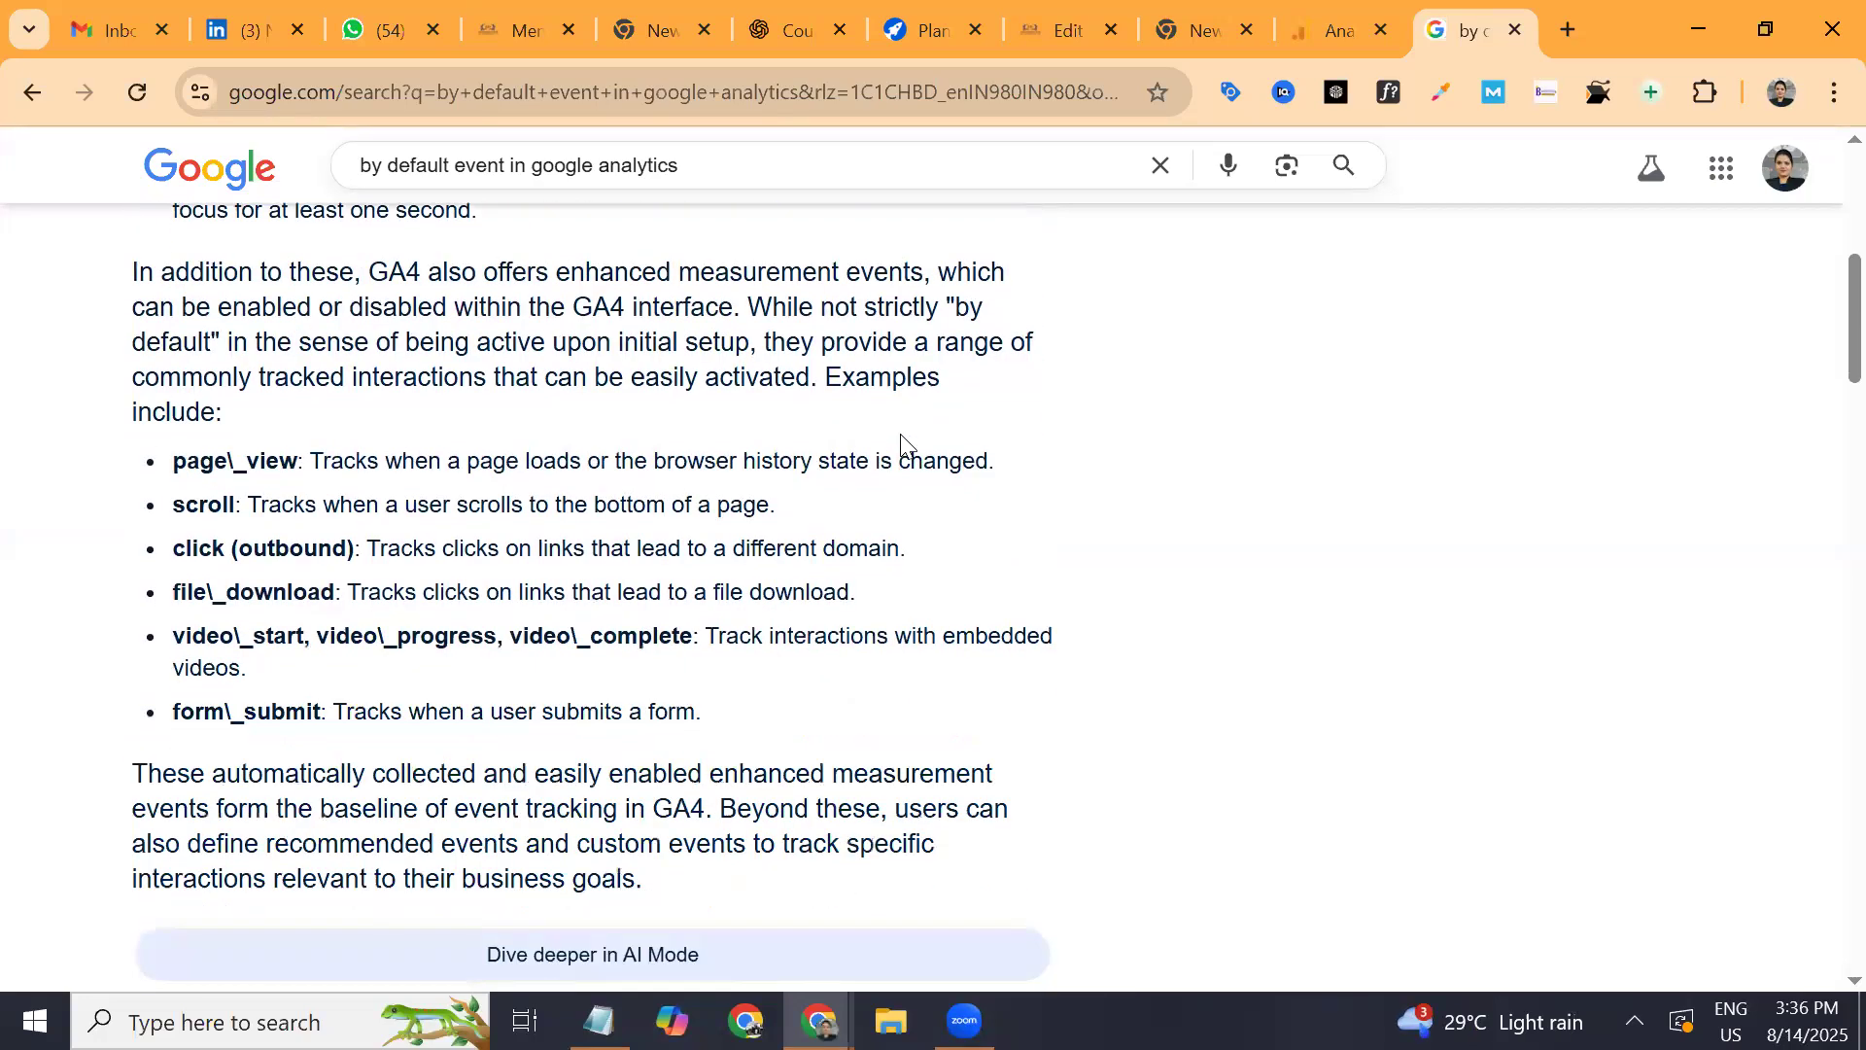
scroll(904, 446, "down", 1)
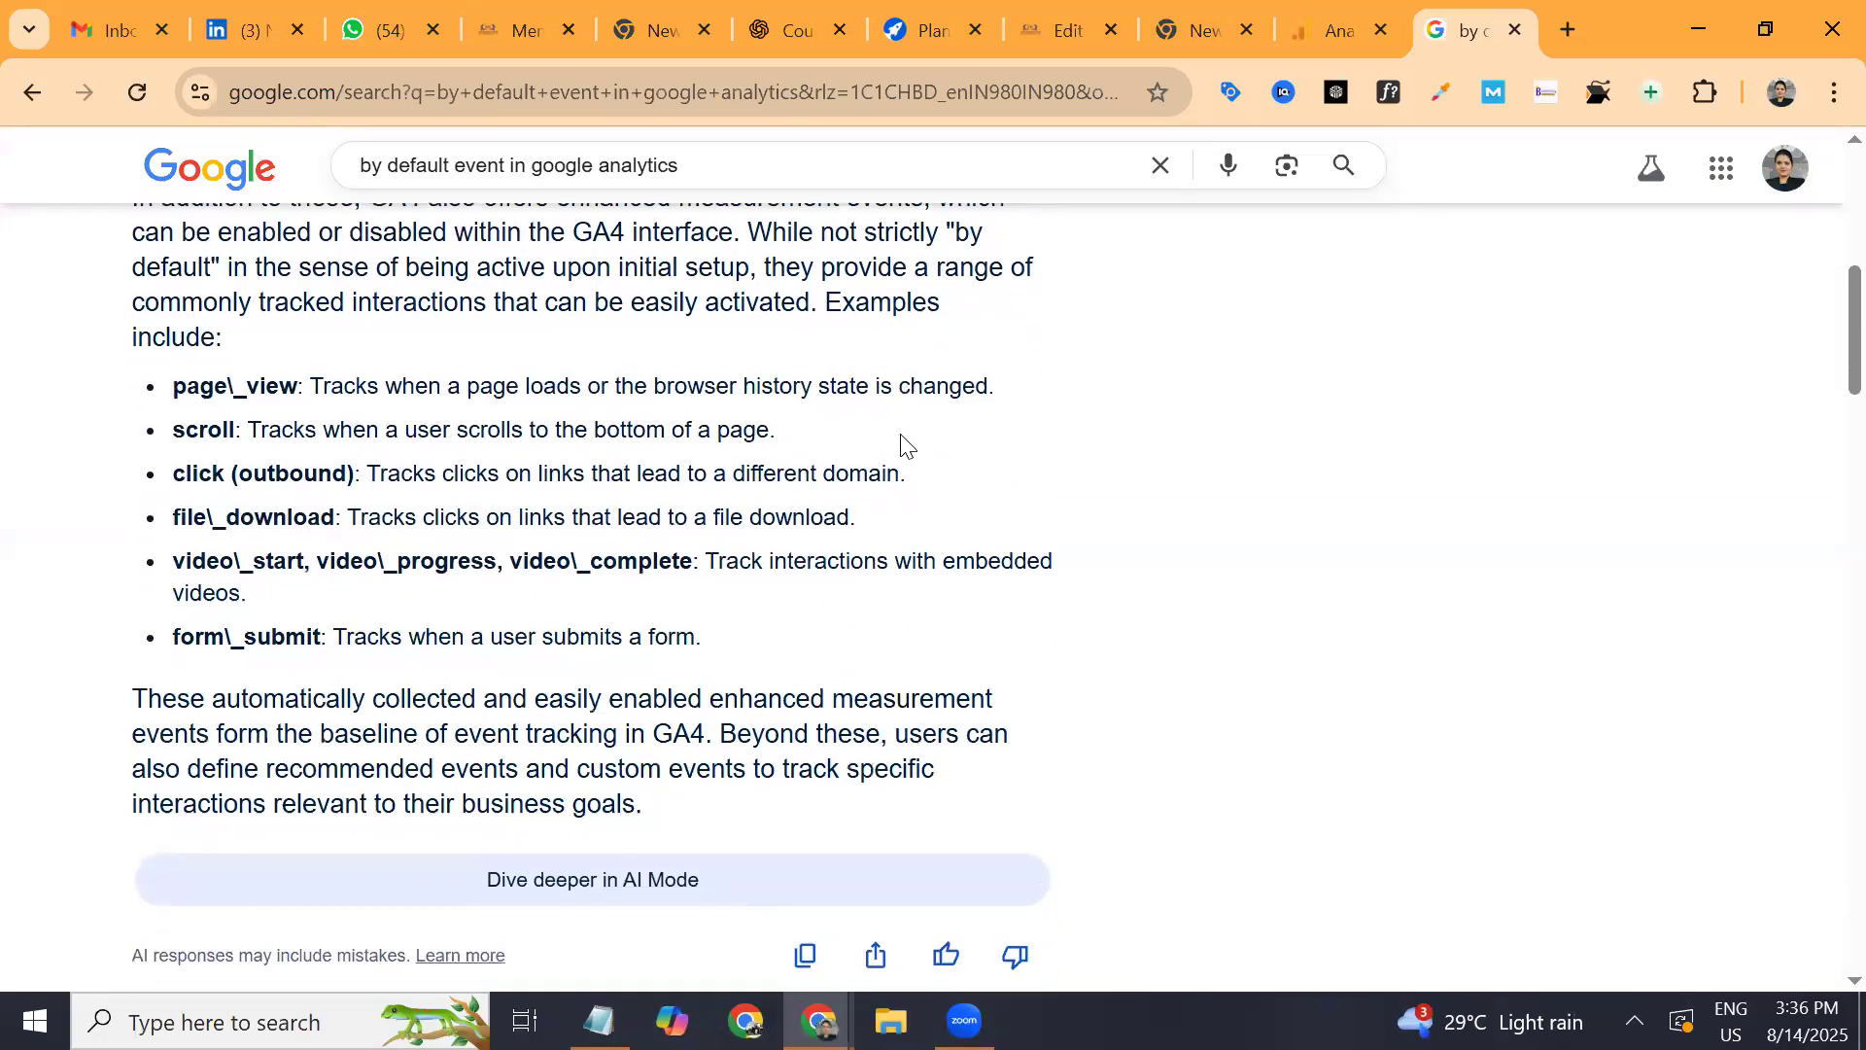
scroll(904, 445, "down", 1)
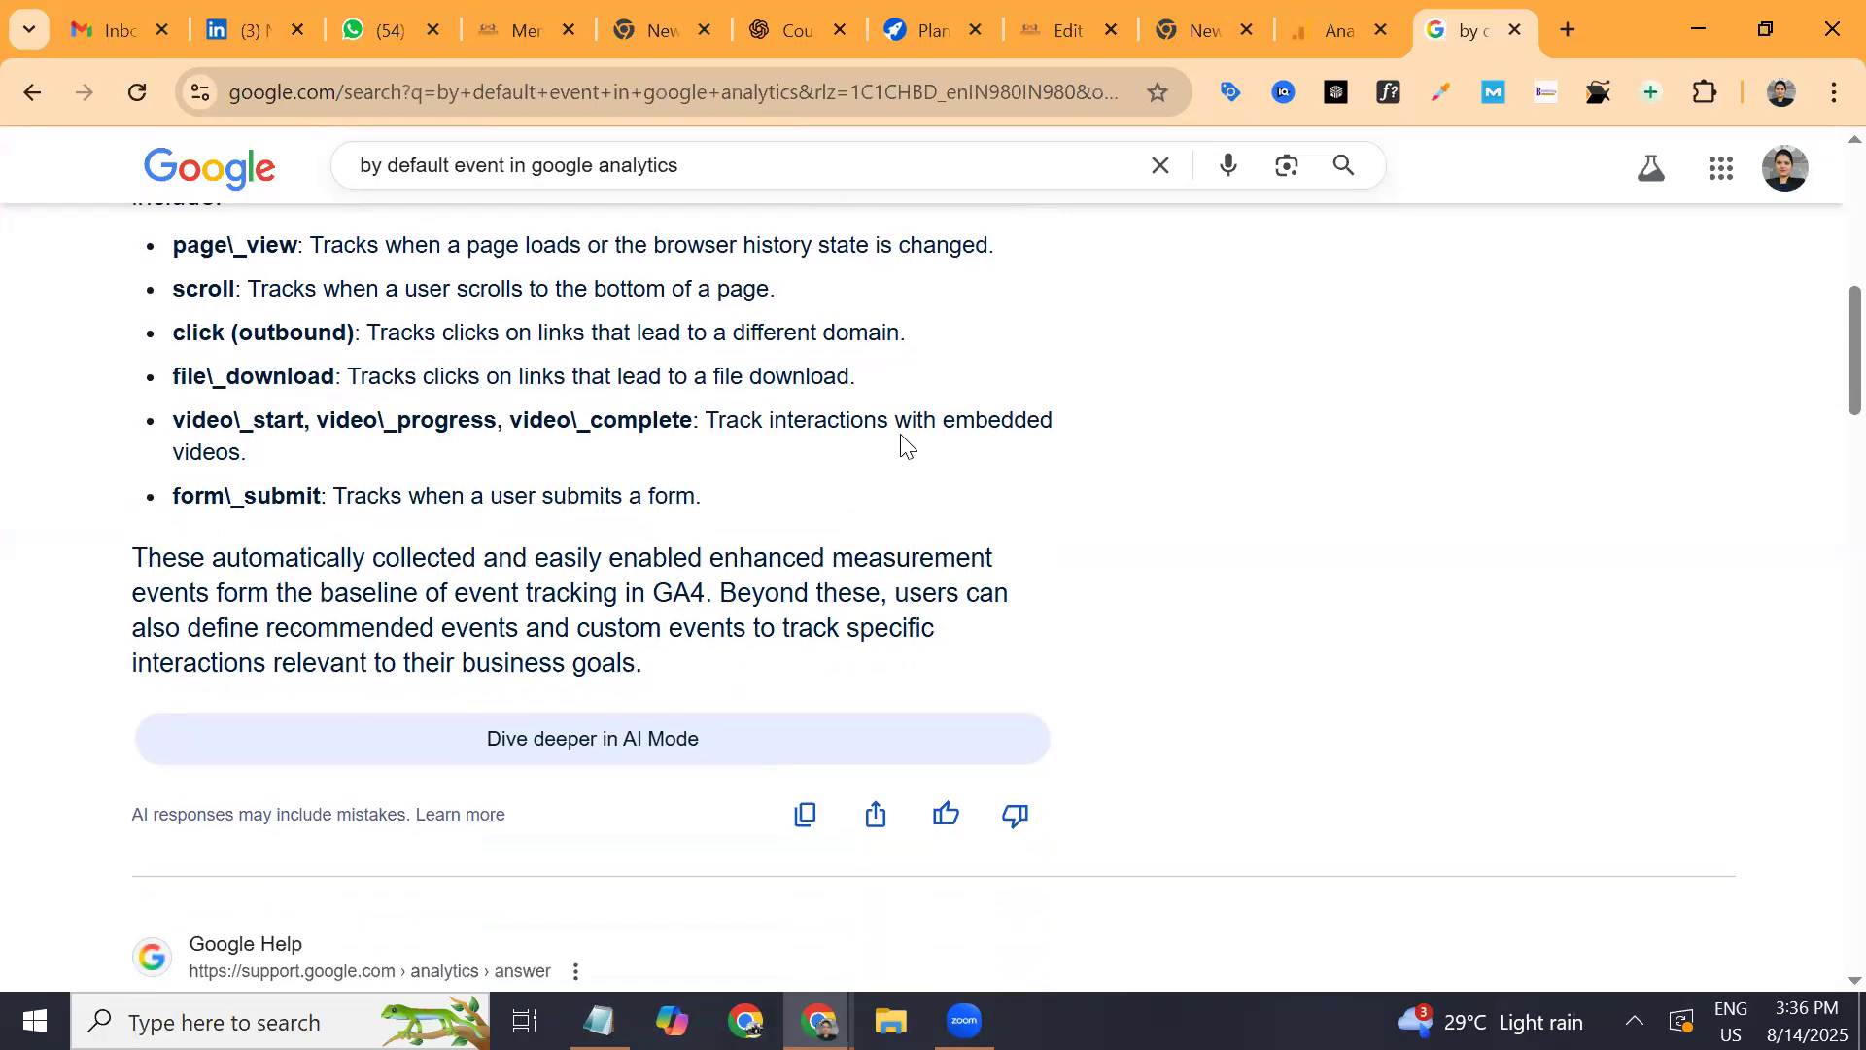
key("ctrl+shift+Tab")
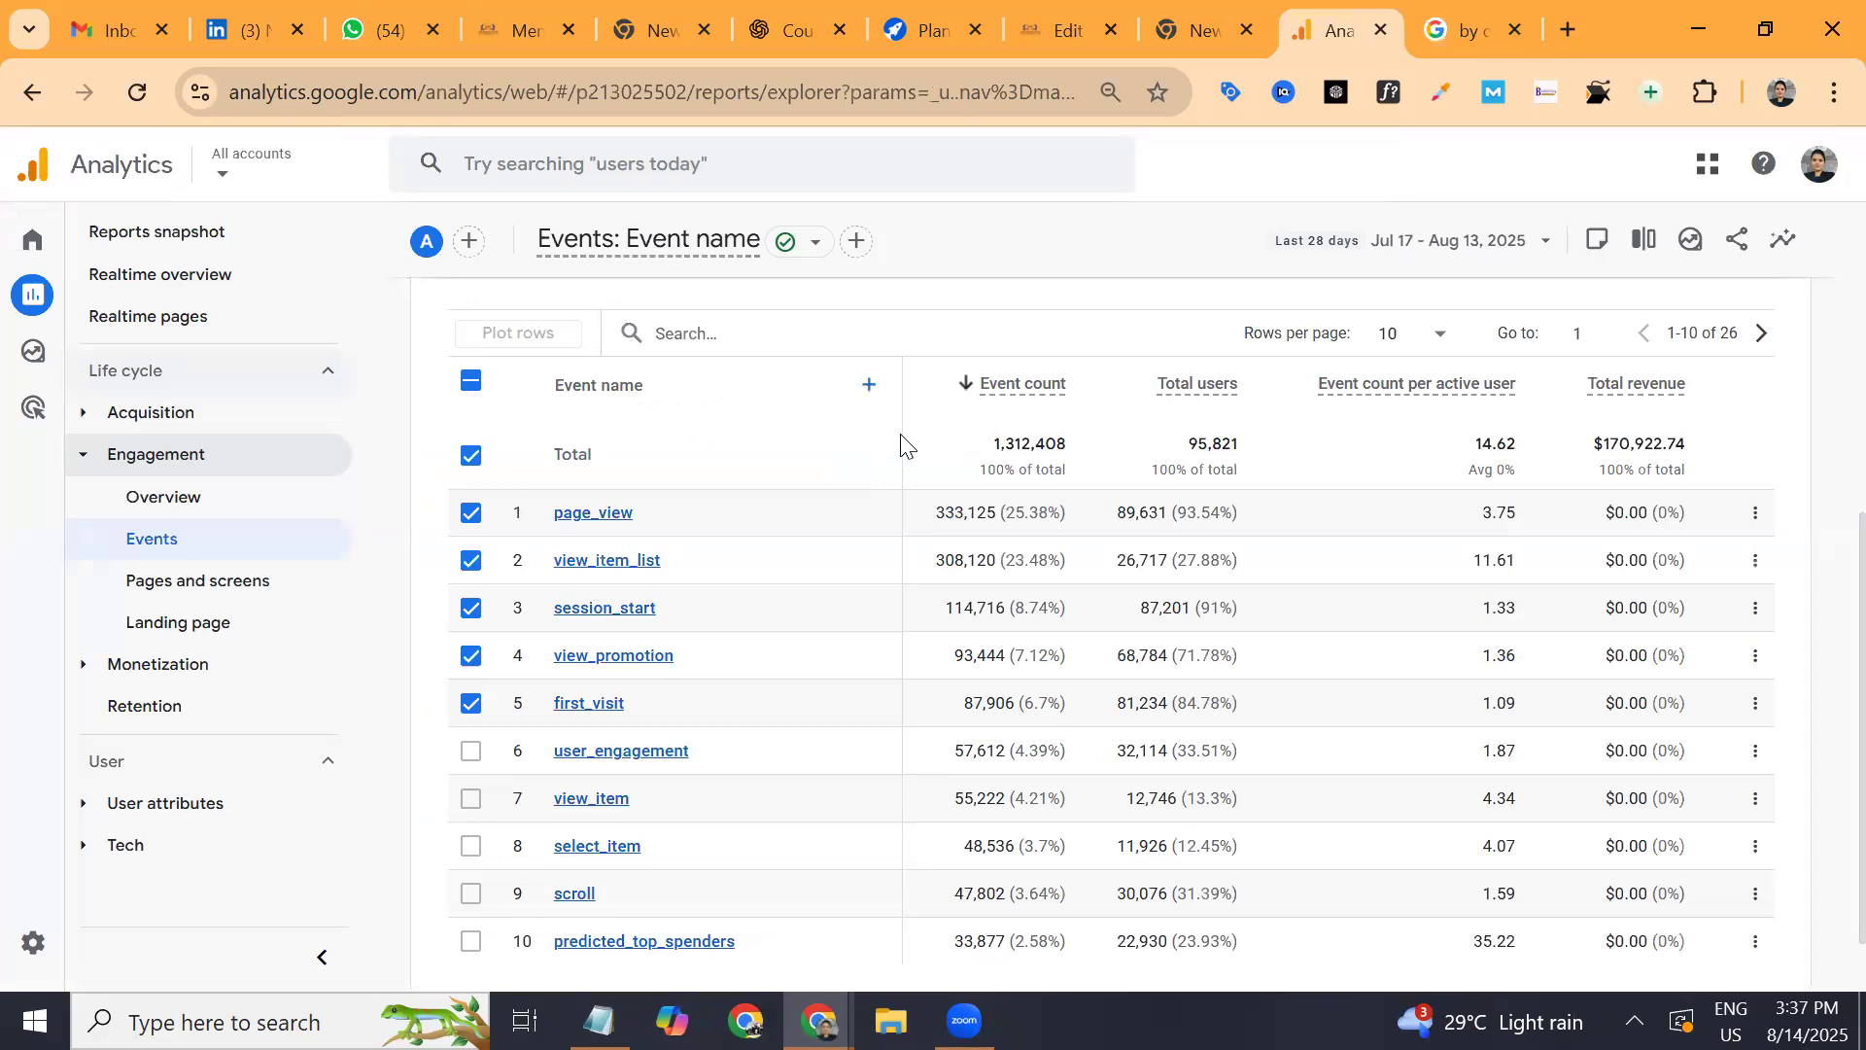
key("ctrl+Tab")
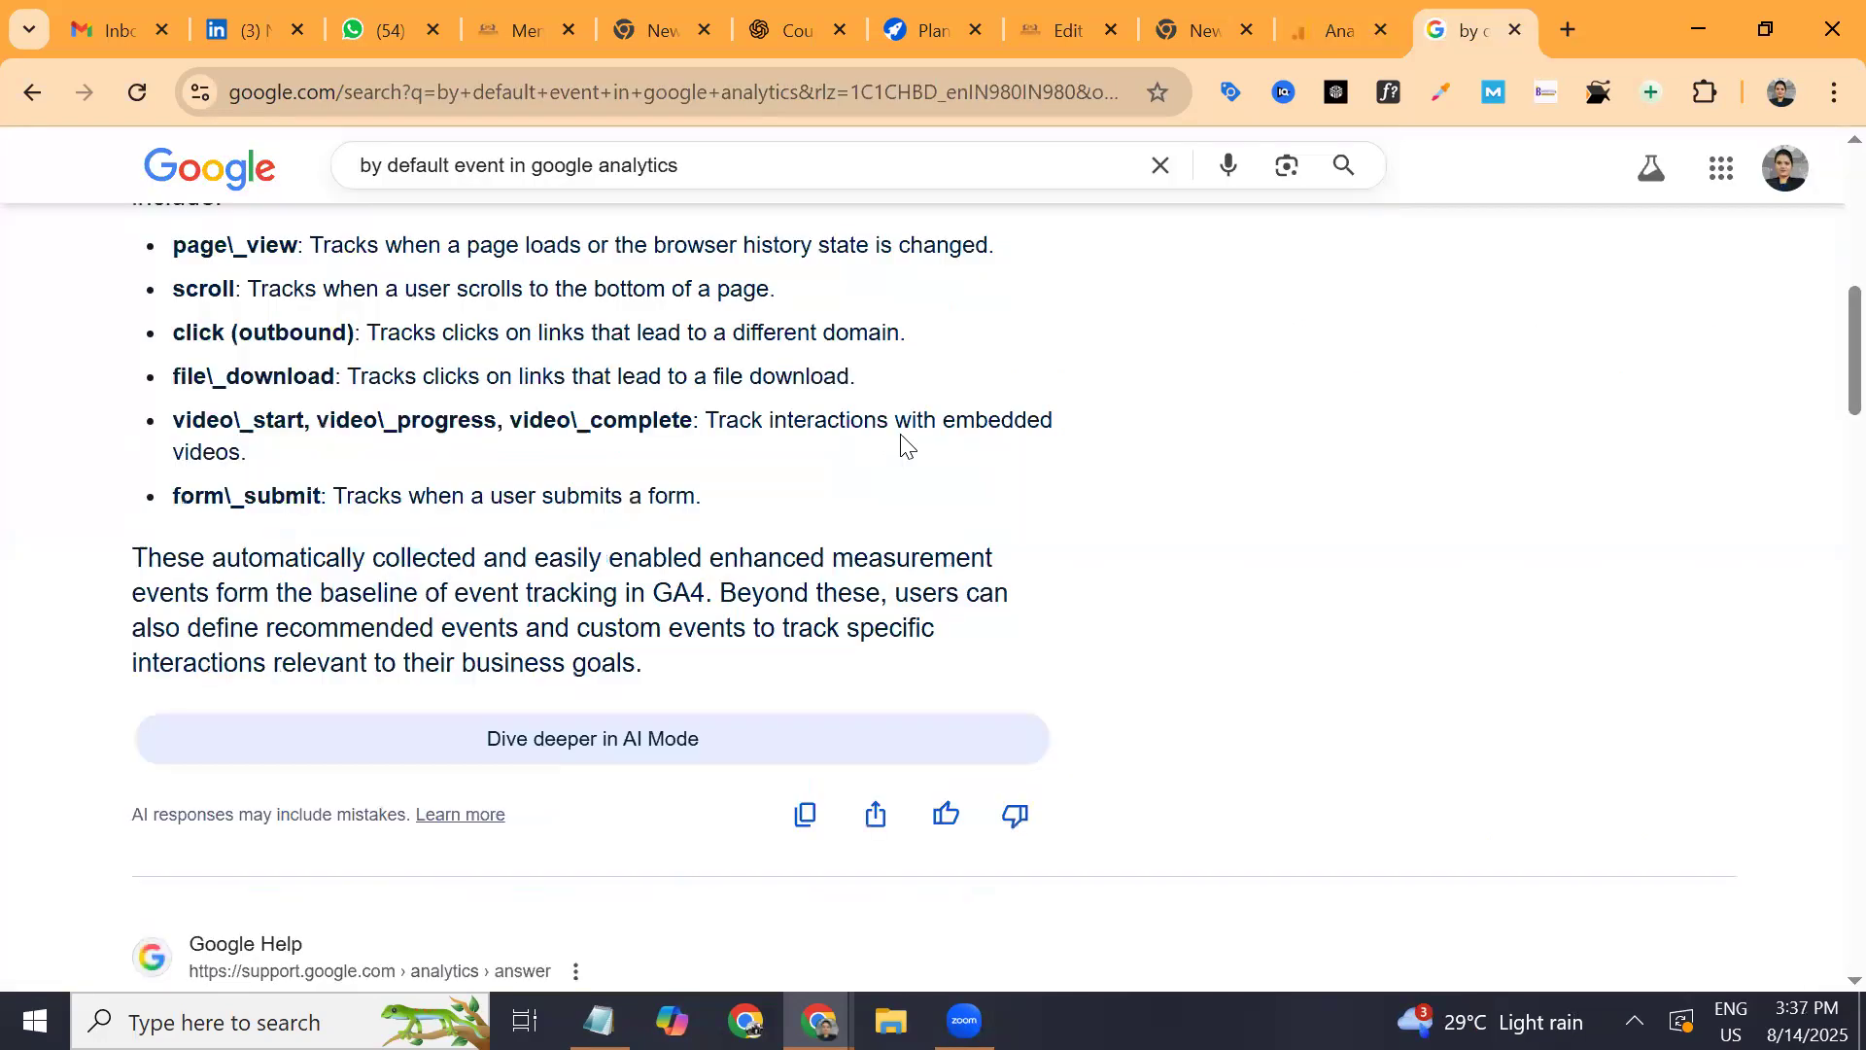
Open the Analytics Help article "[GA4] Automatically collected events" from the search results and examine its event table through to the related articles.
scroll(904, 445, "down", 3)
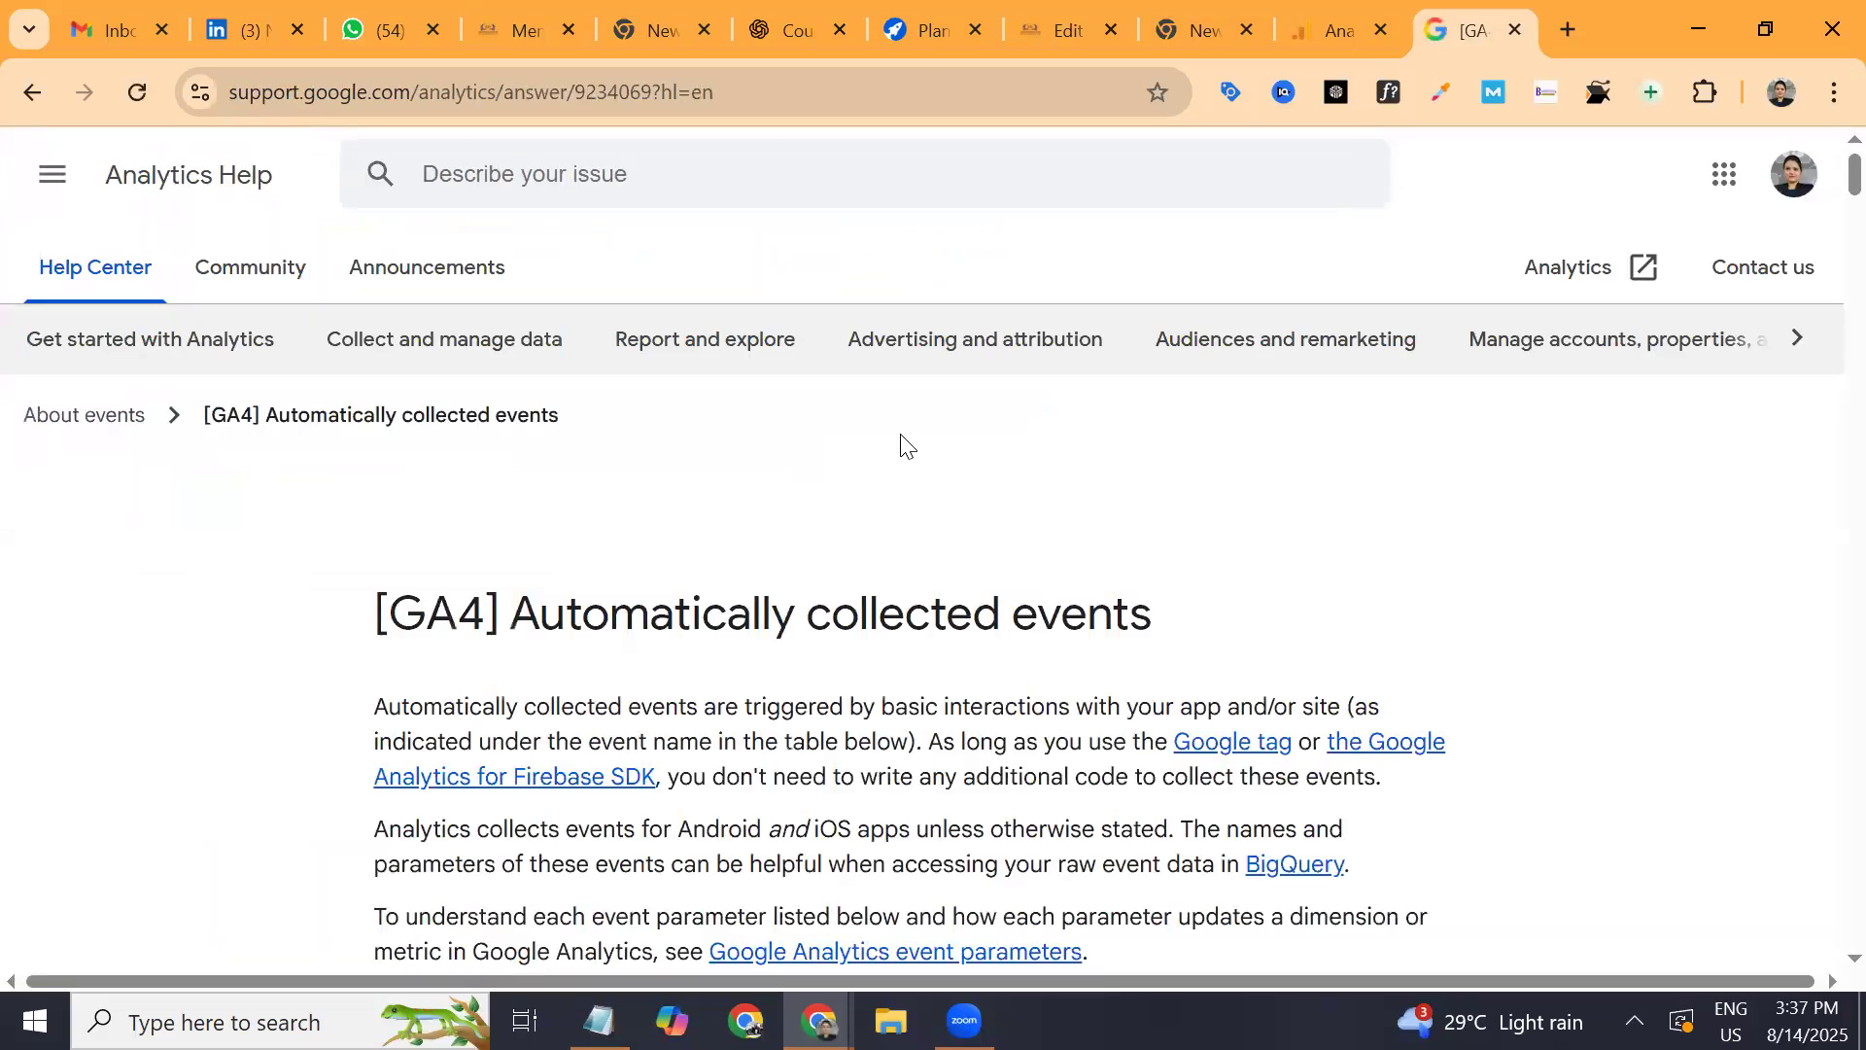
scroll(904, 445, "down", 12)
scroll(904, 445, "down", 4)
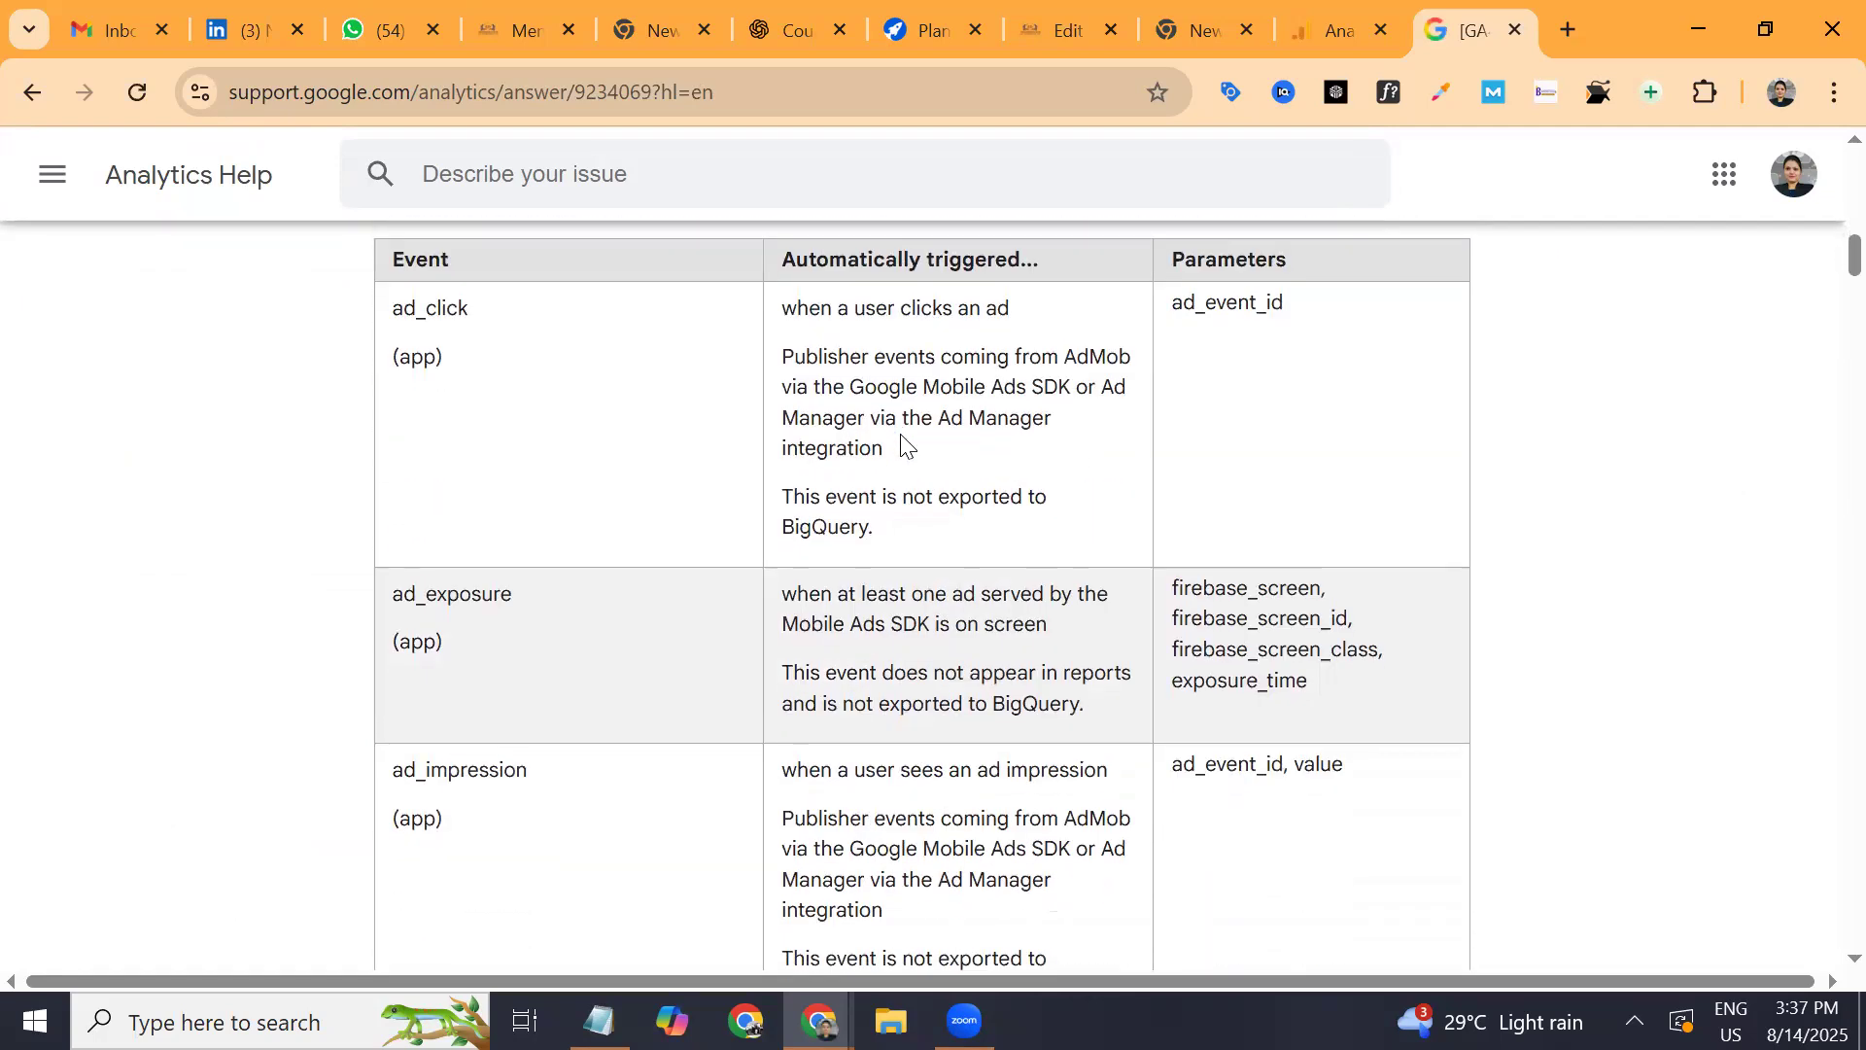
scroll(904, 445, "down", 20)
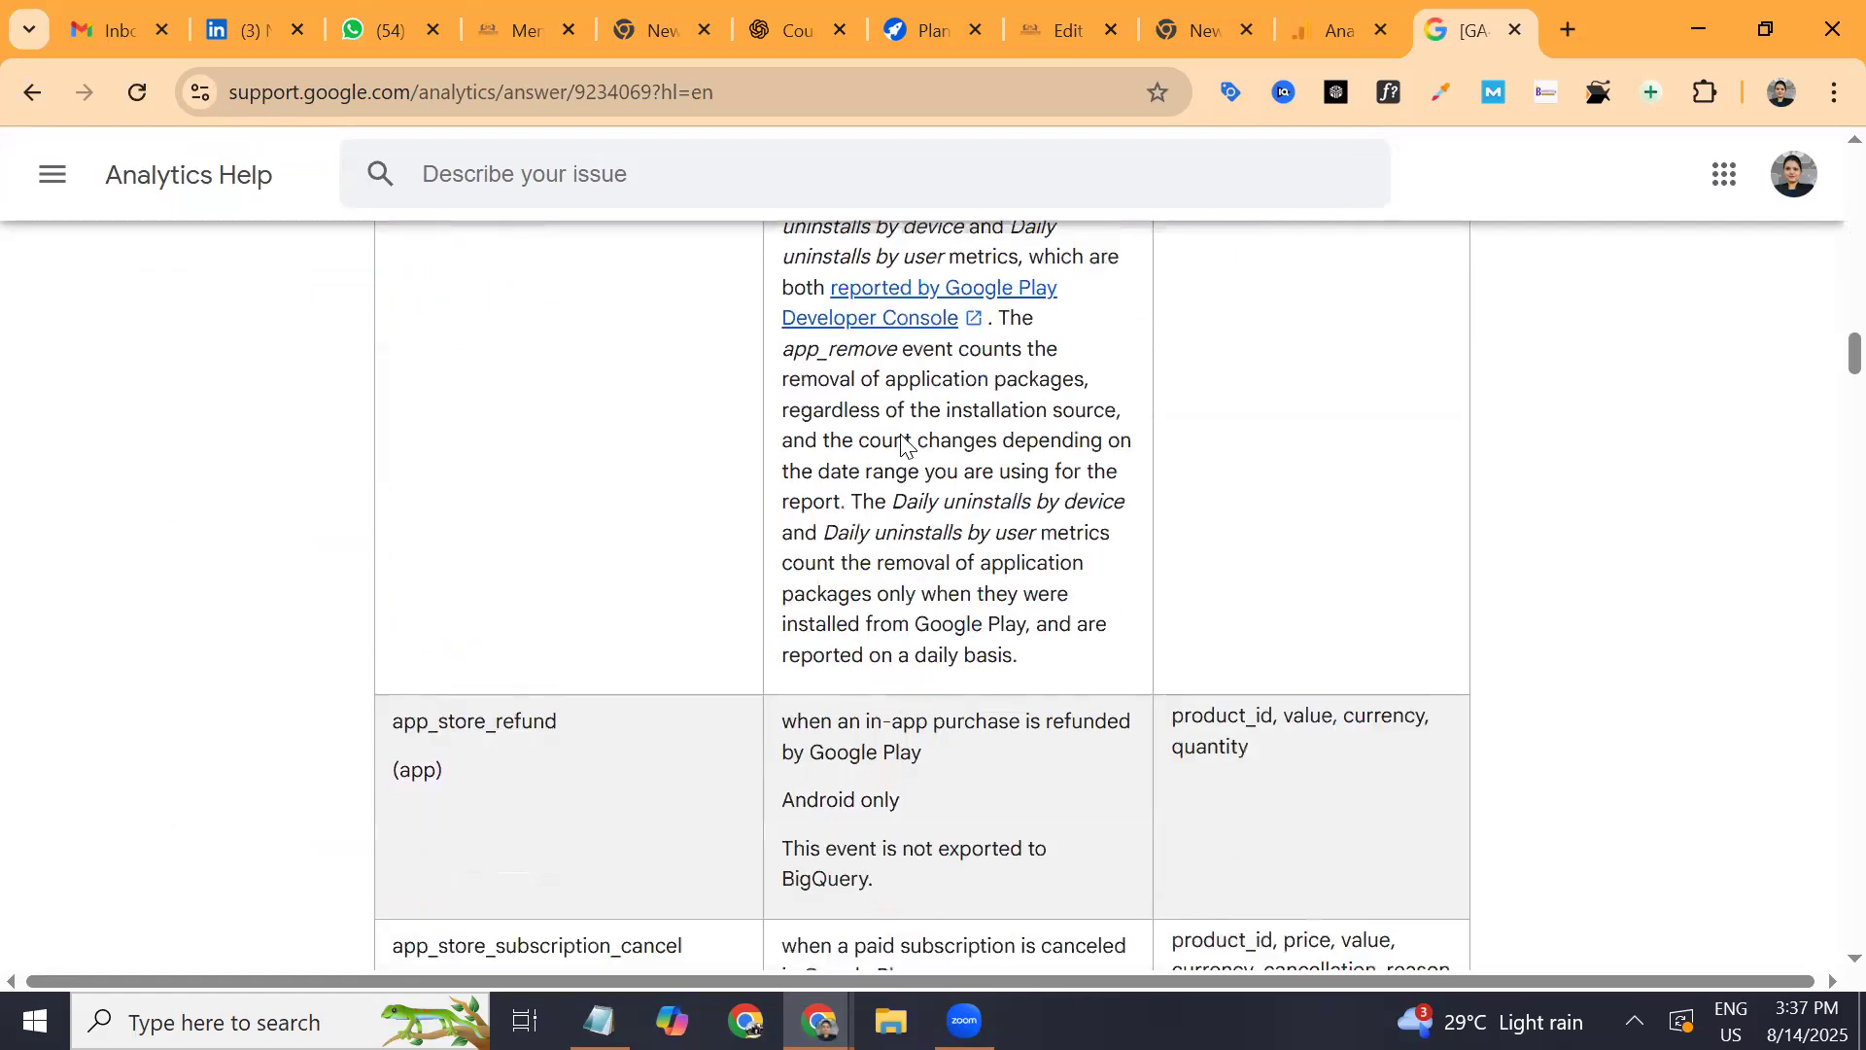
scroll(902, 443, "down", 12)
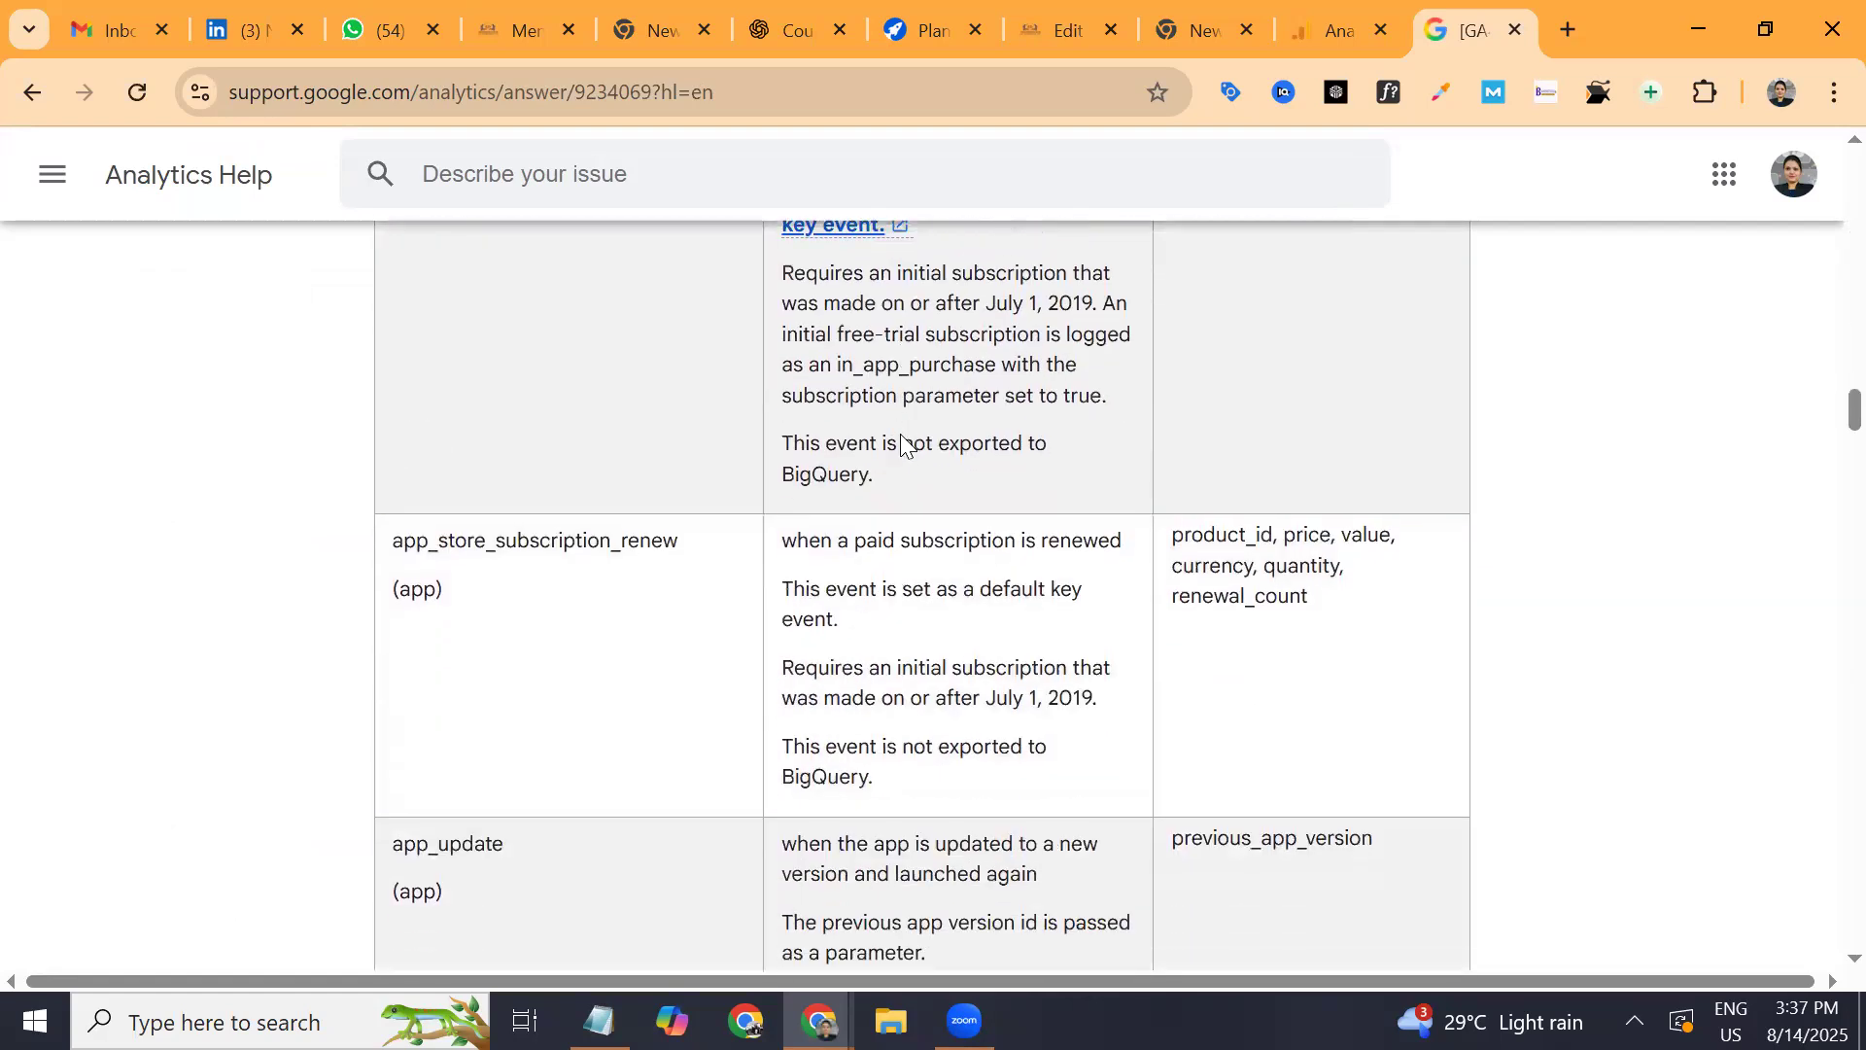
scroll(902, 445, "down", 20)
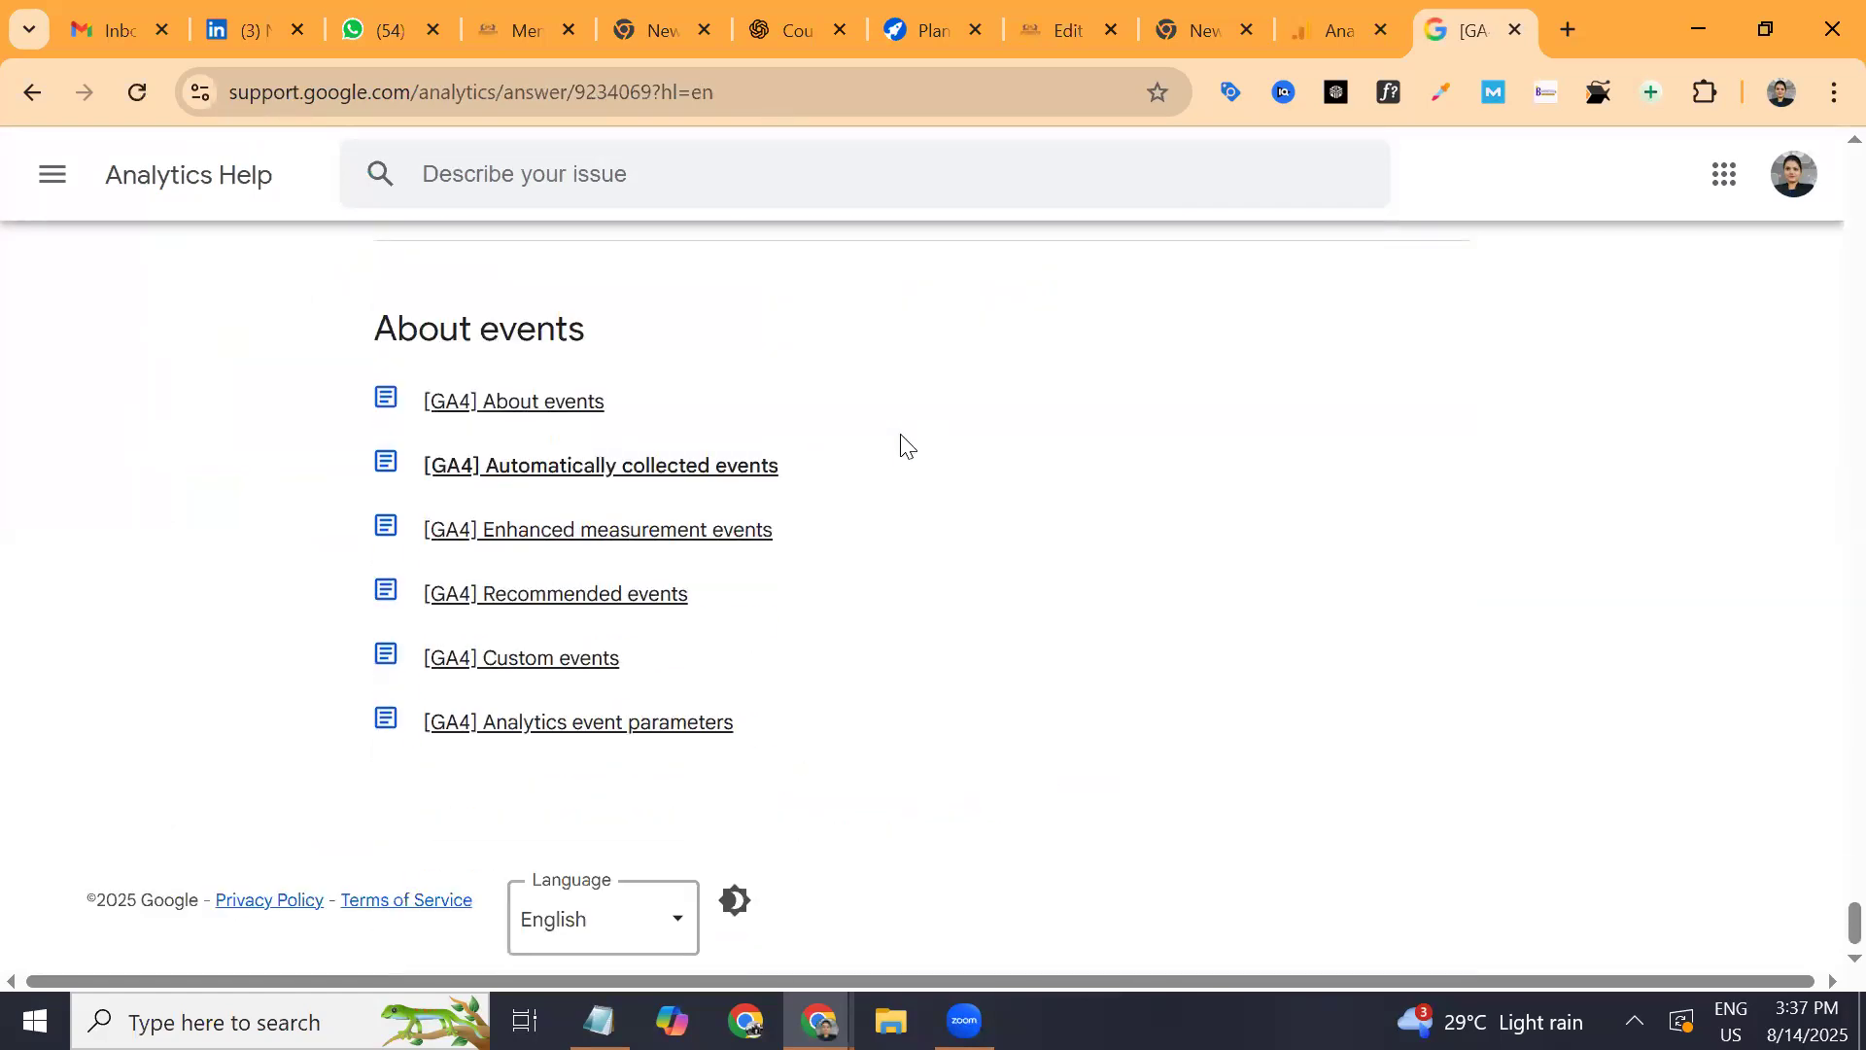
Examine the "For all properties" table in the "[GA4] Recommended events" article and return to the Analytics Events report.
left_click(634, 610)
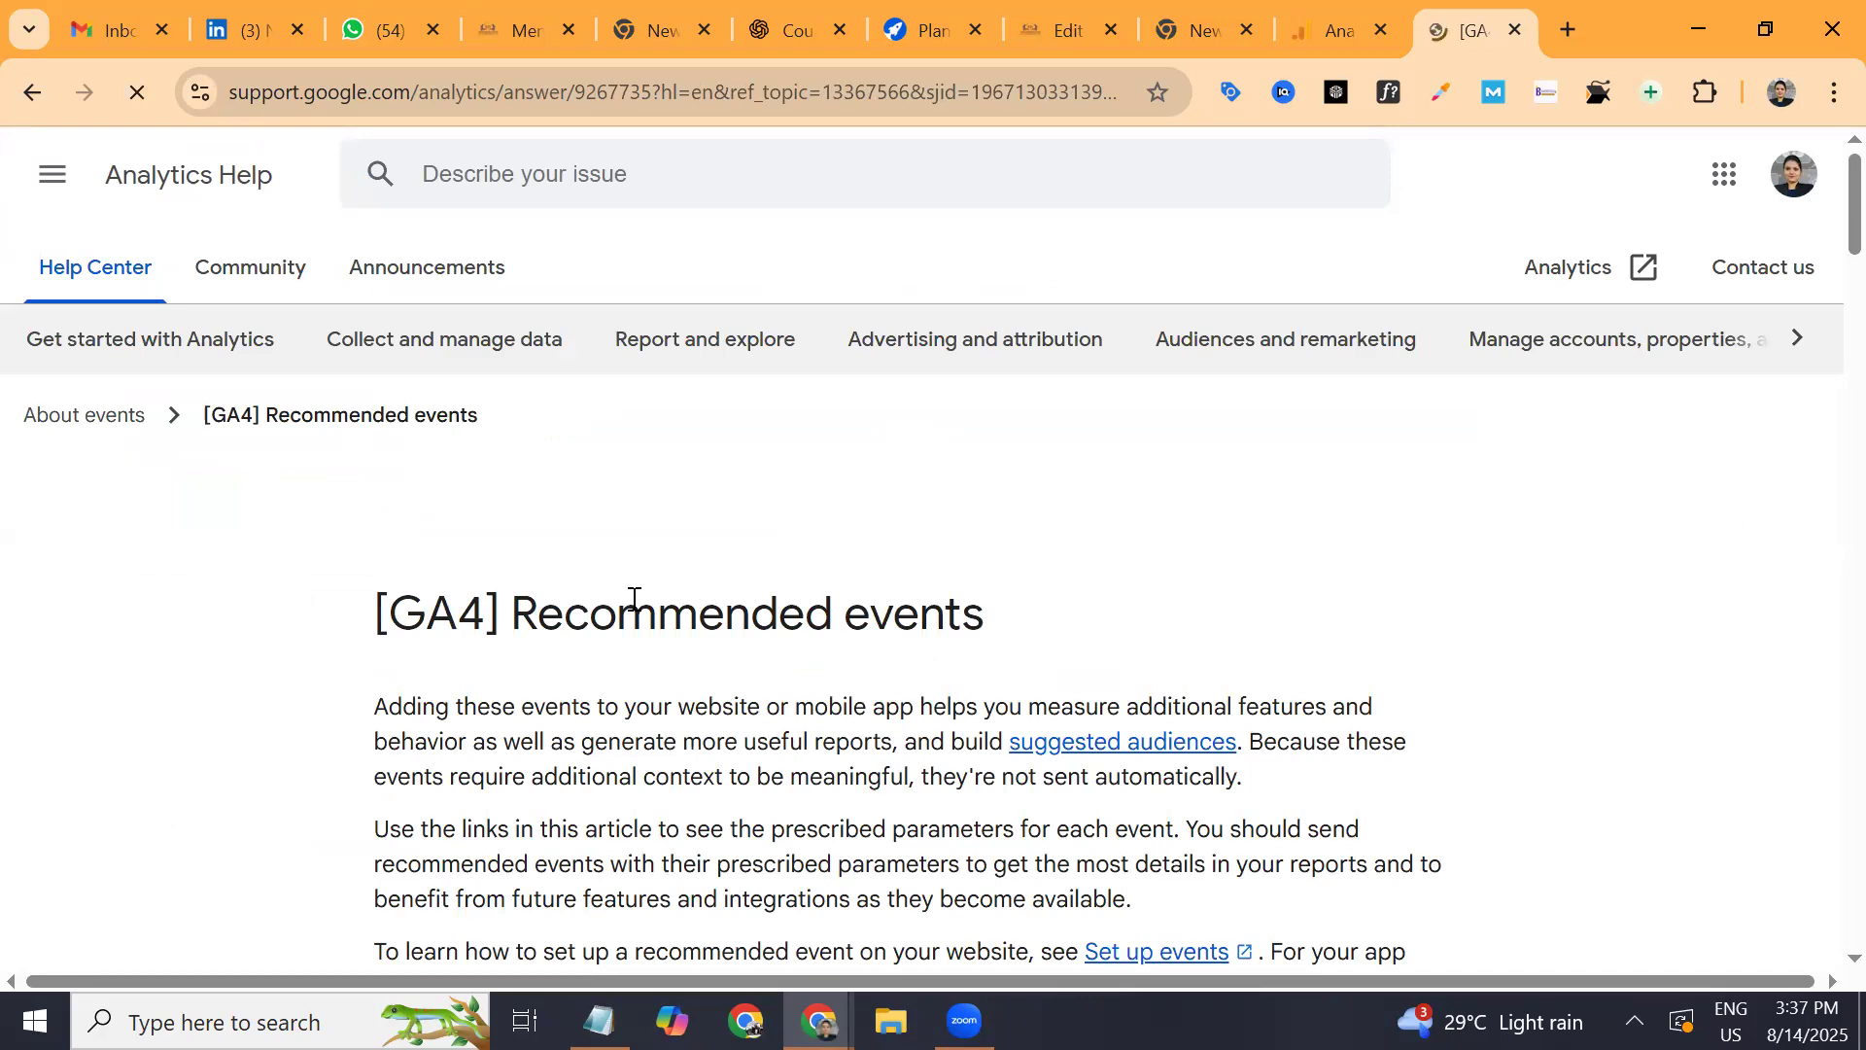
scroll(633, 599, "down", 10)
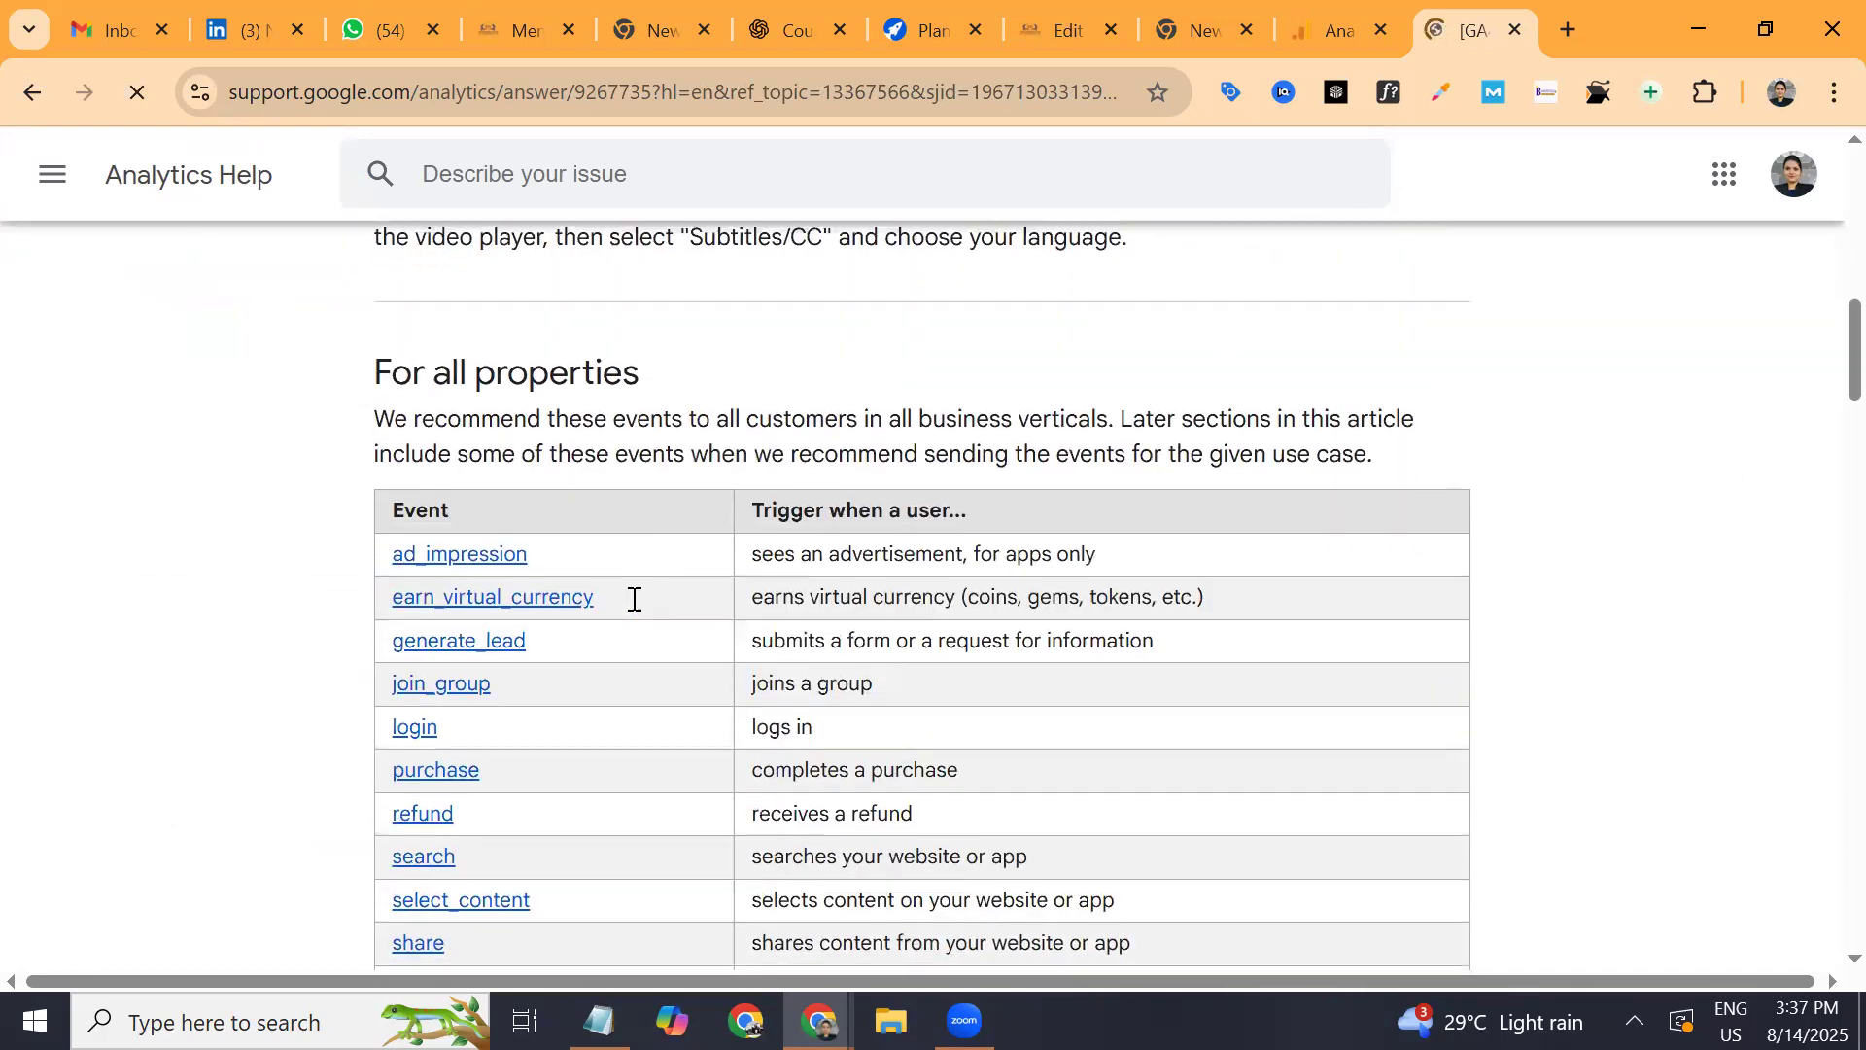
scroll(634, 599, "down", 4)
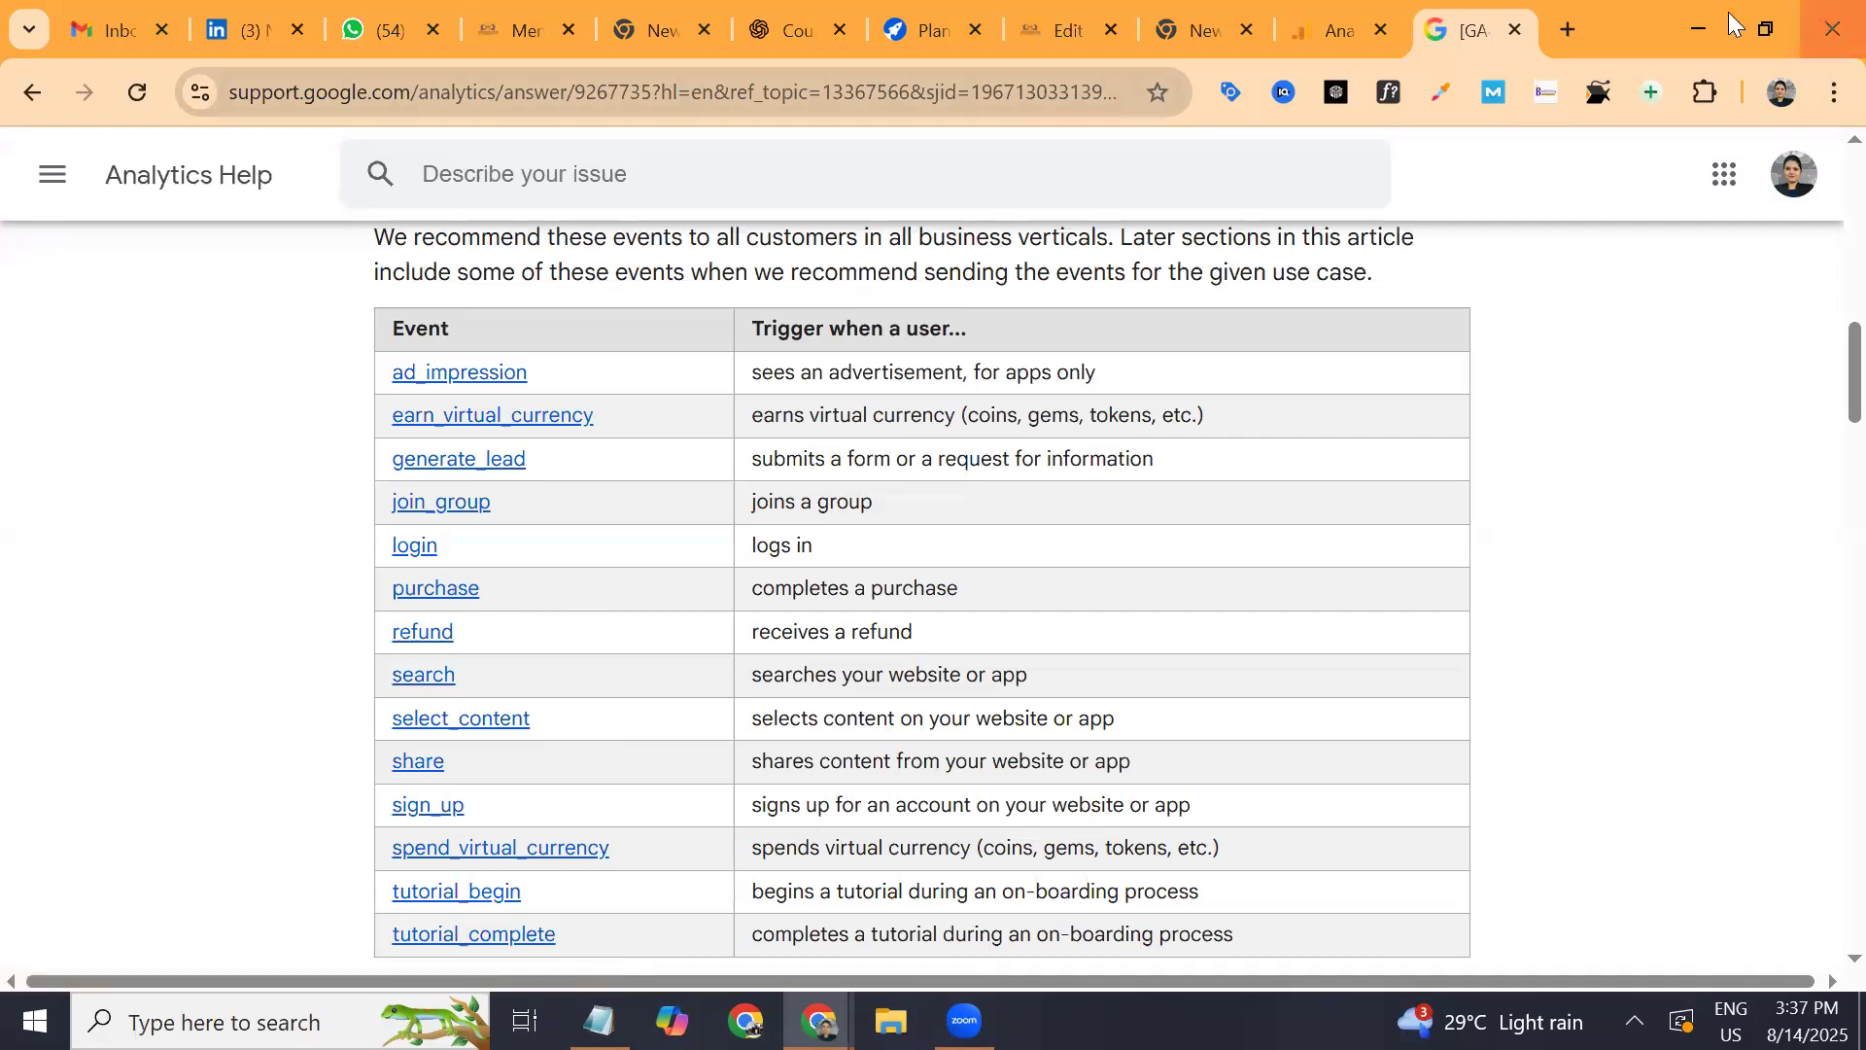
left_click(1340, 24)
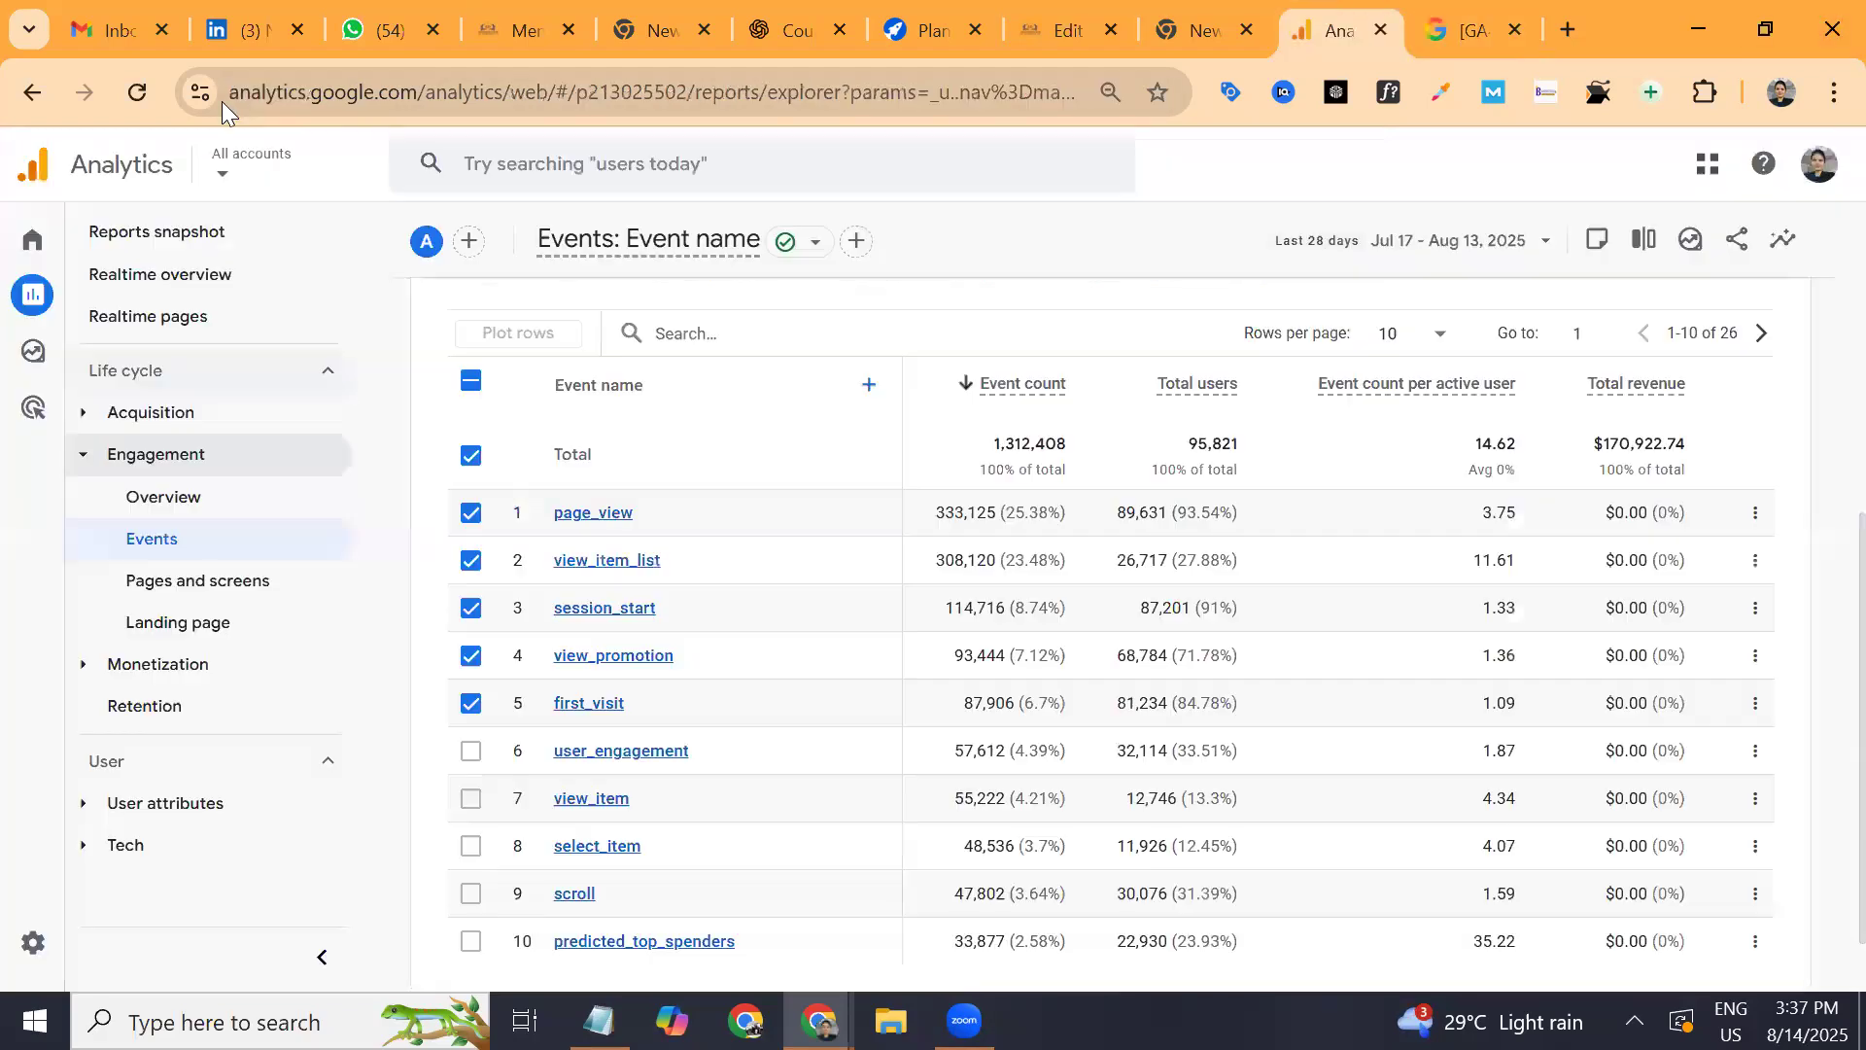
left_click(258, 150)
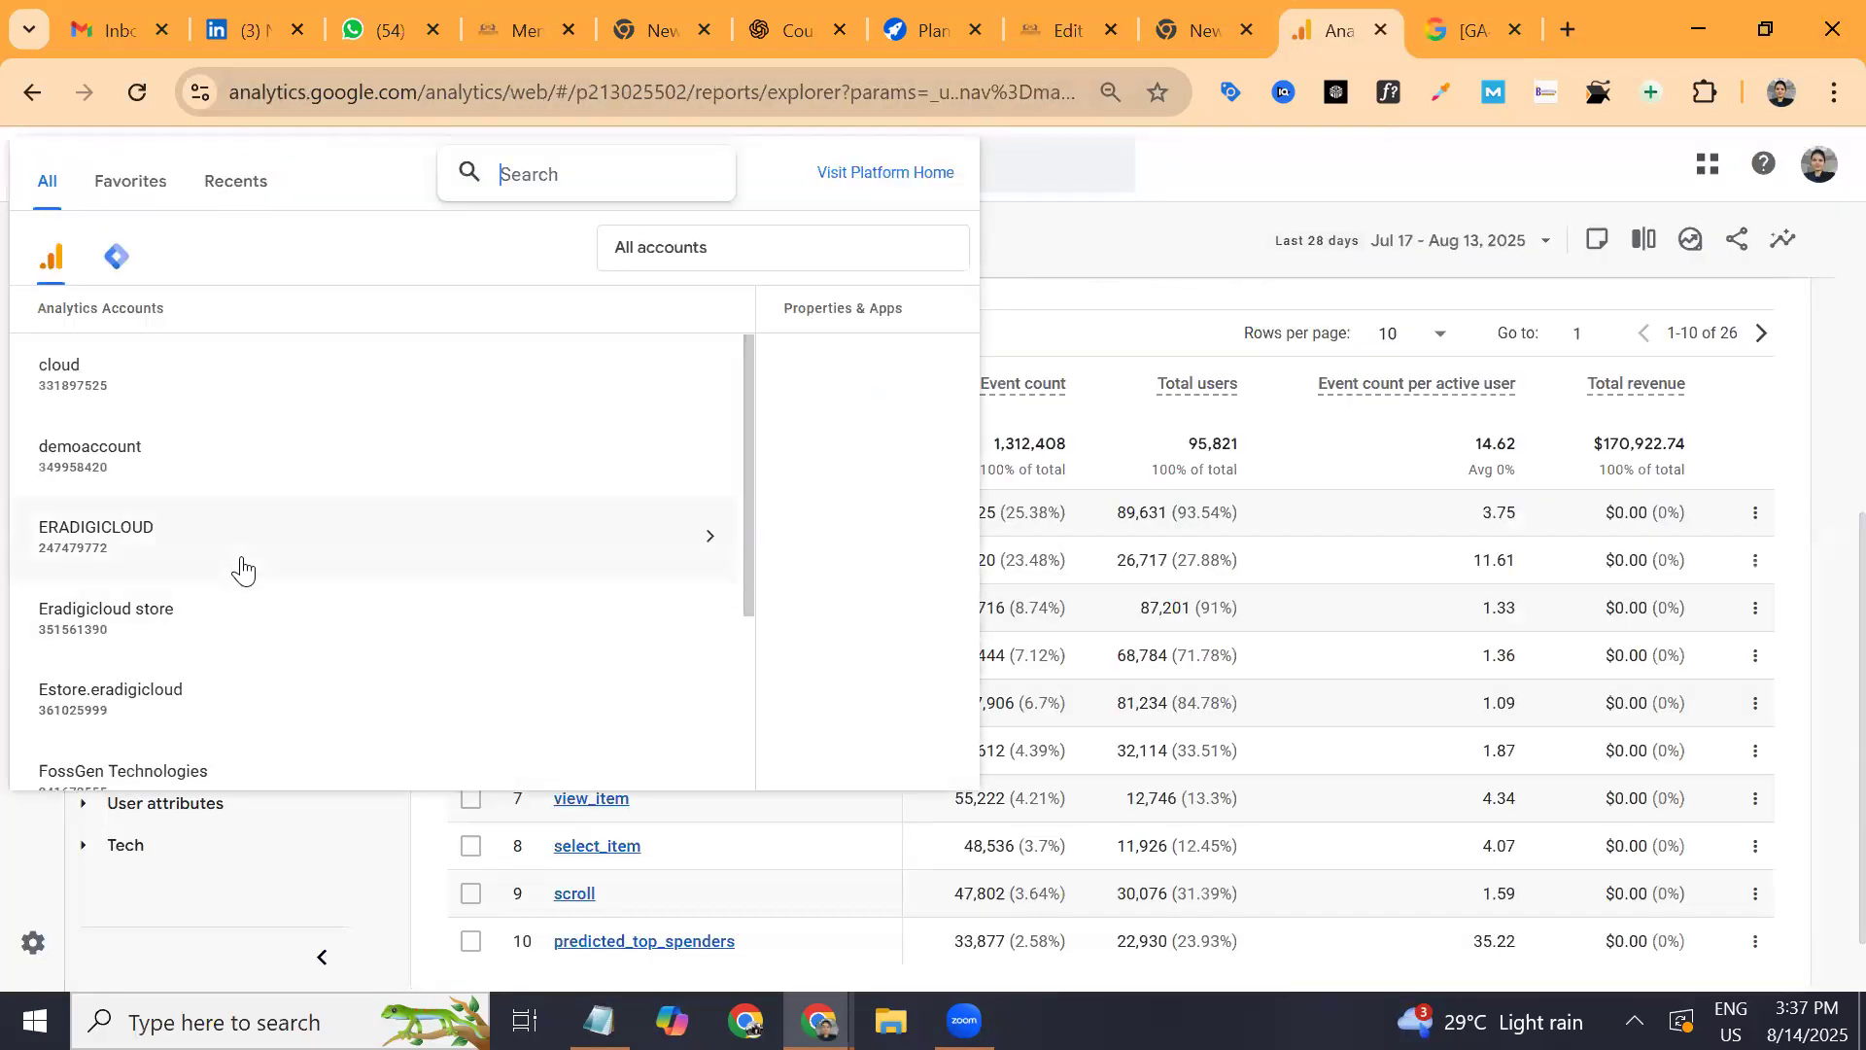
left_click(697, 564)
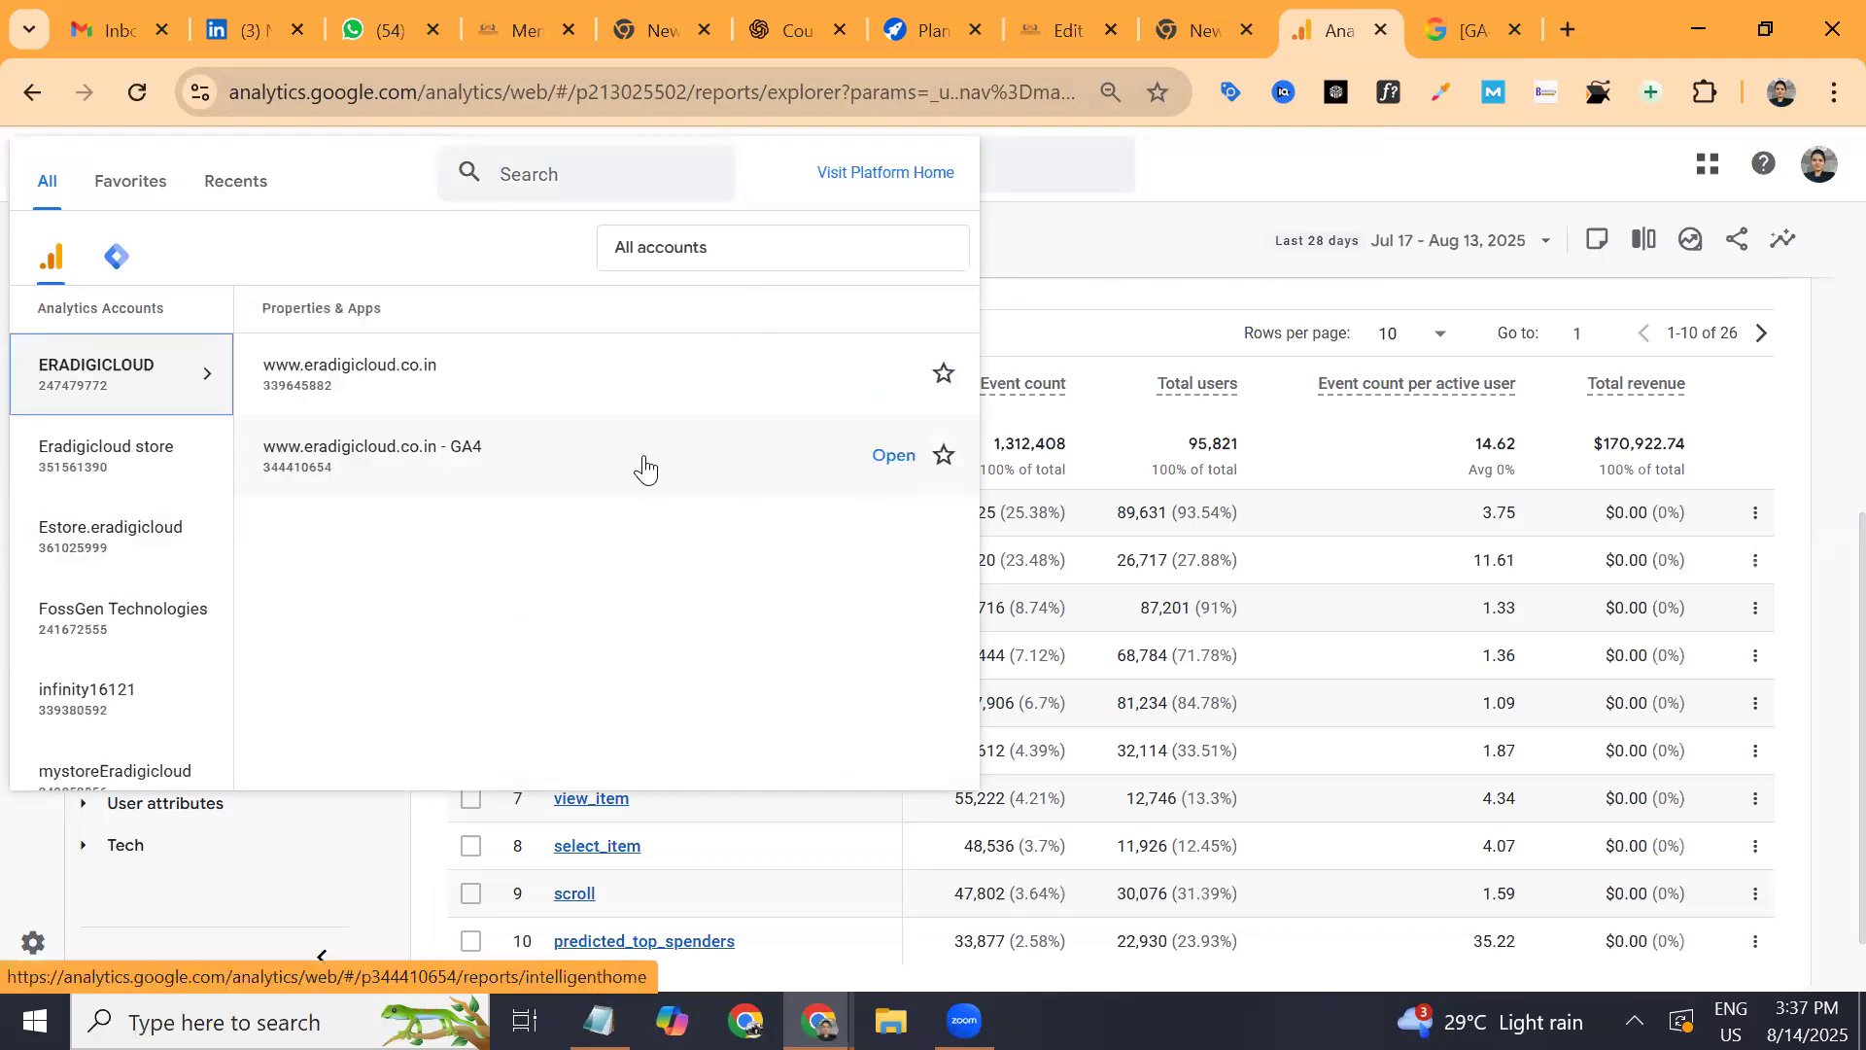
left_click(650, 457)
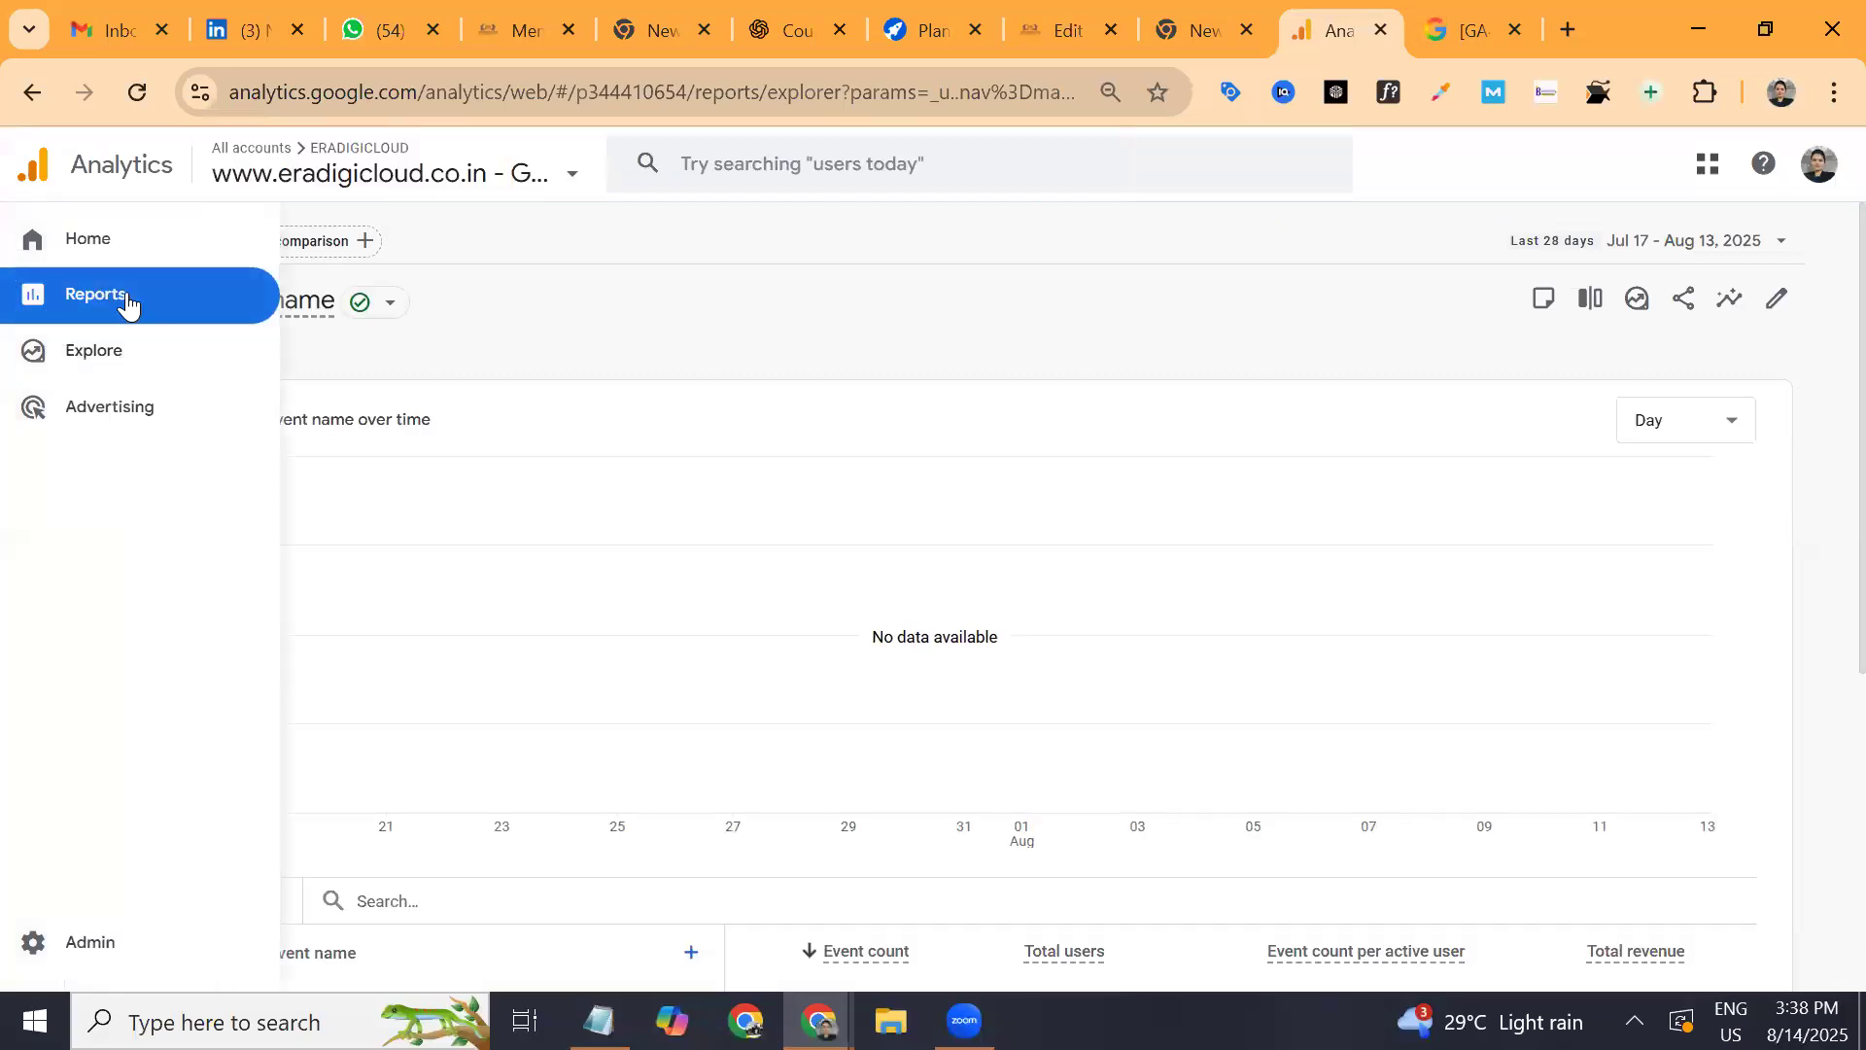
left_click(214, 177)
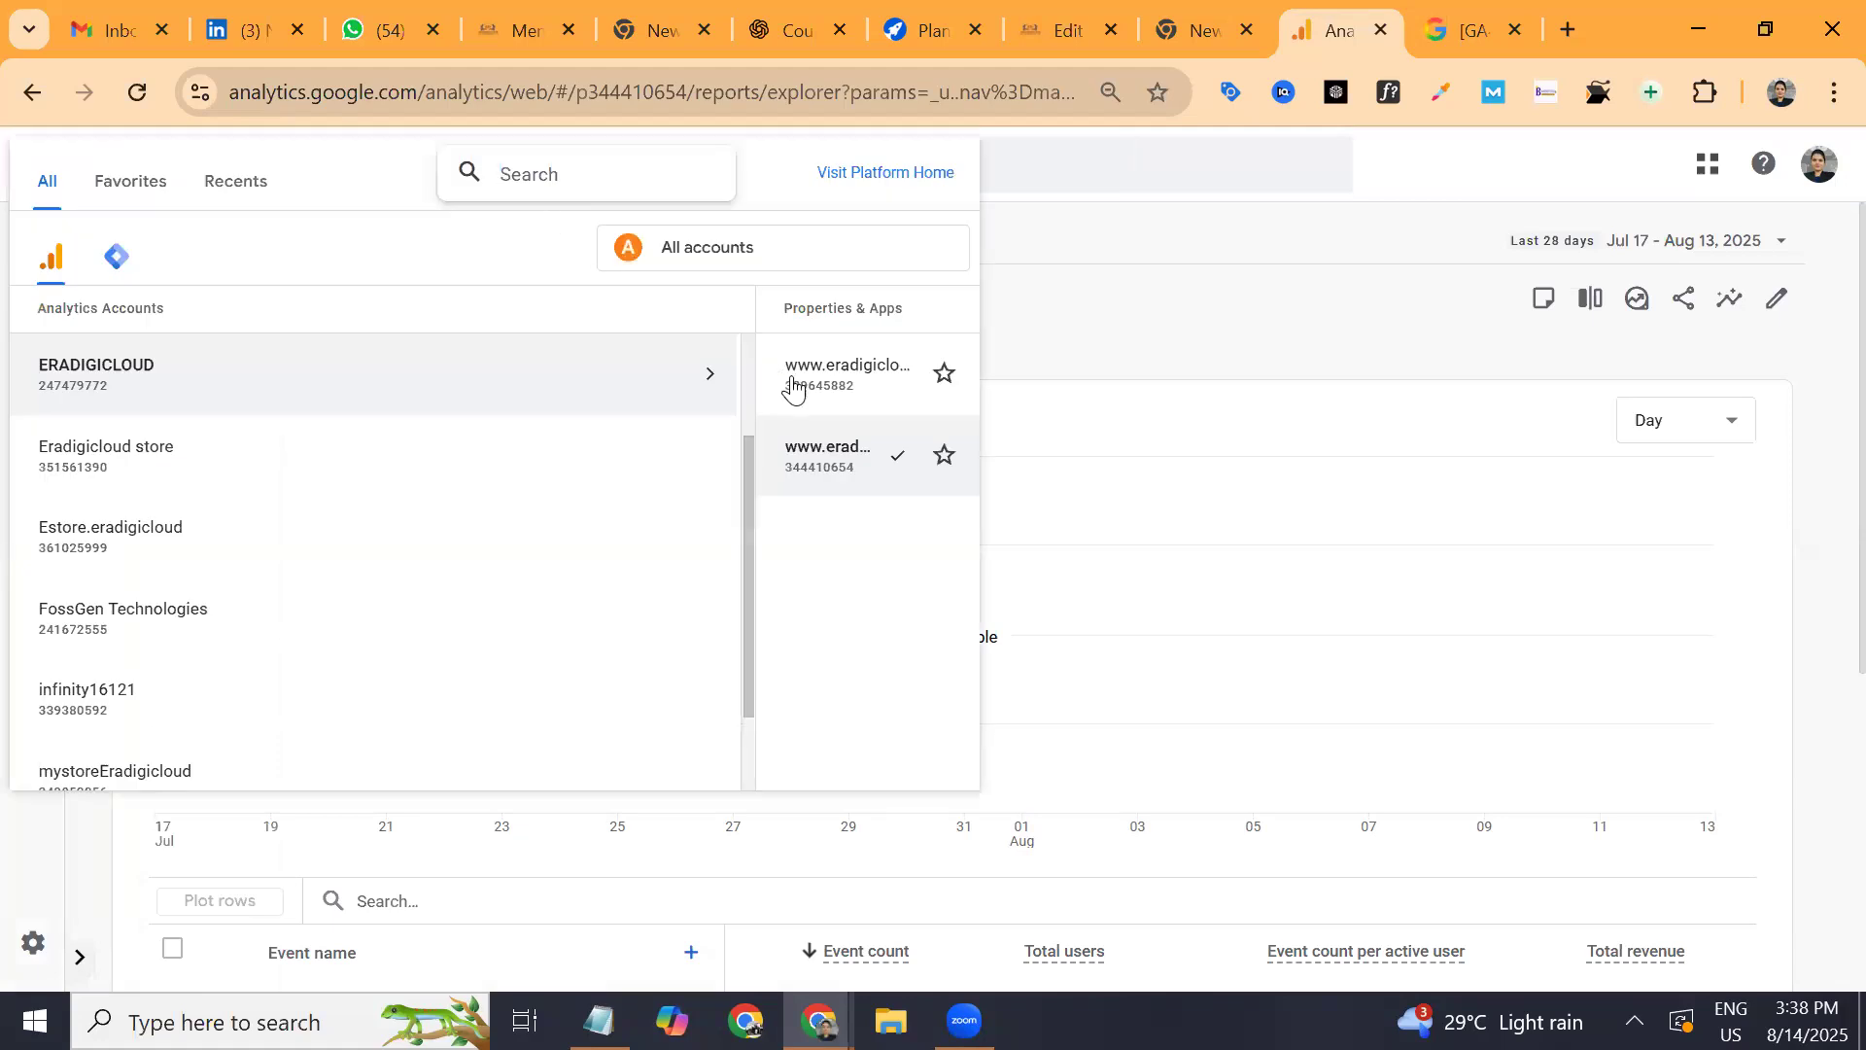
left_click(604, 386)
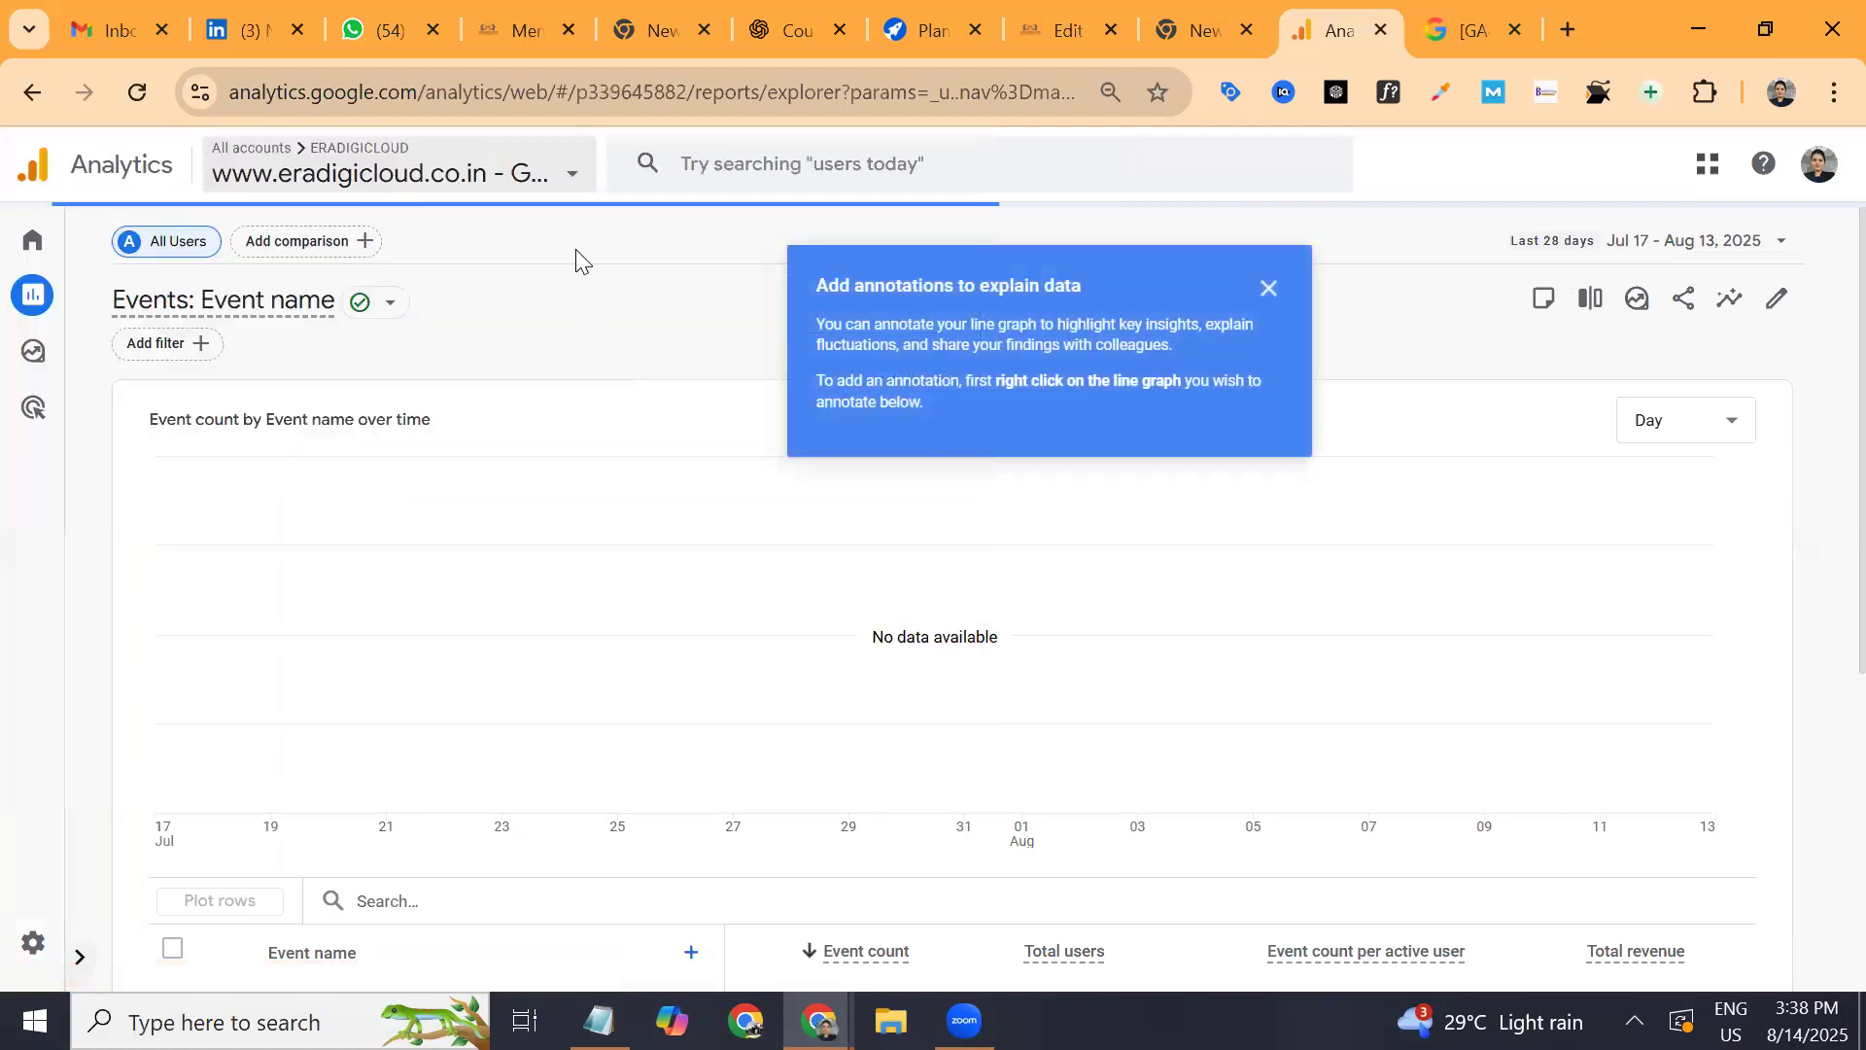
left_click(1272, 290)
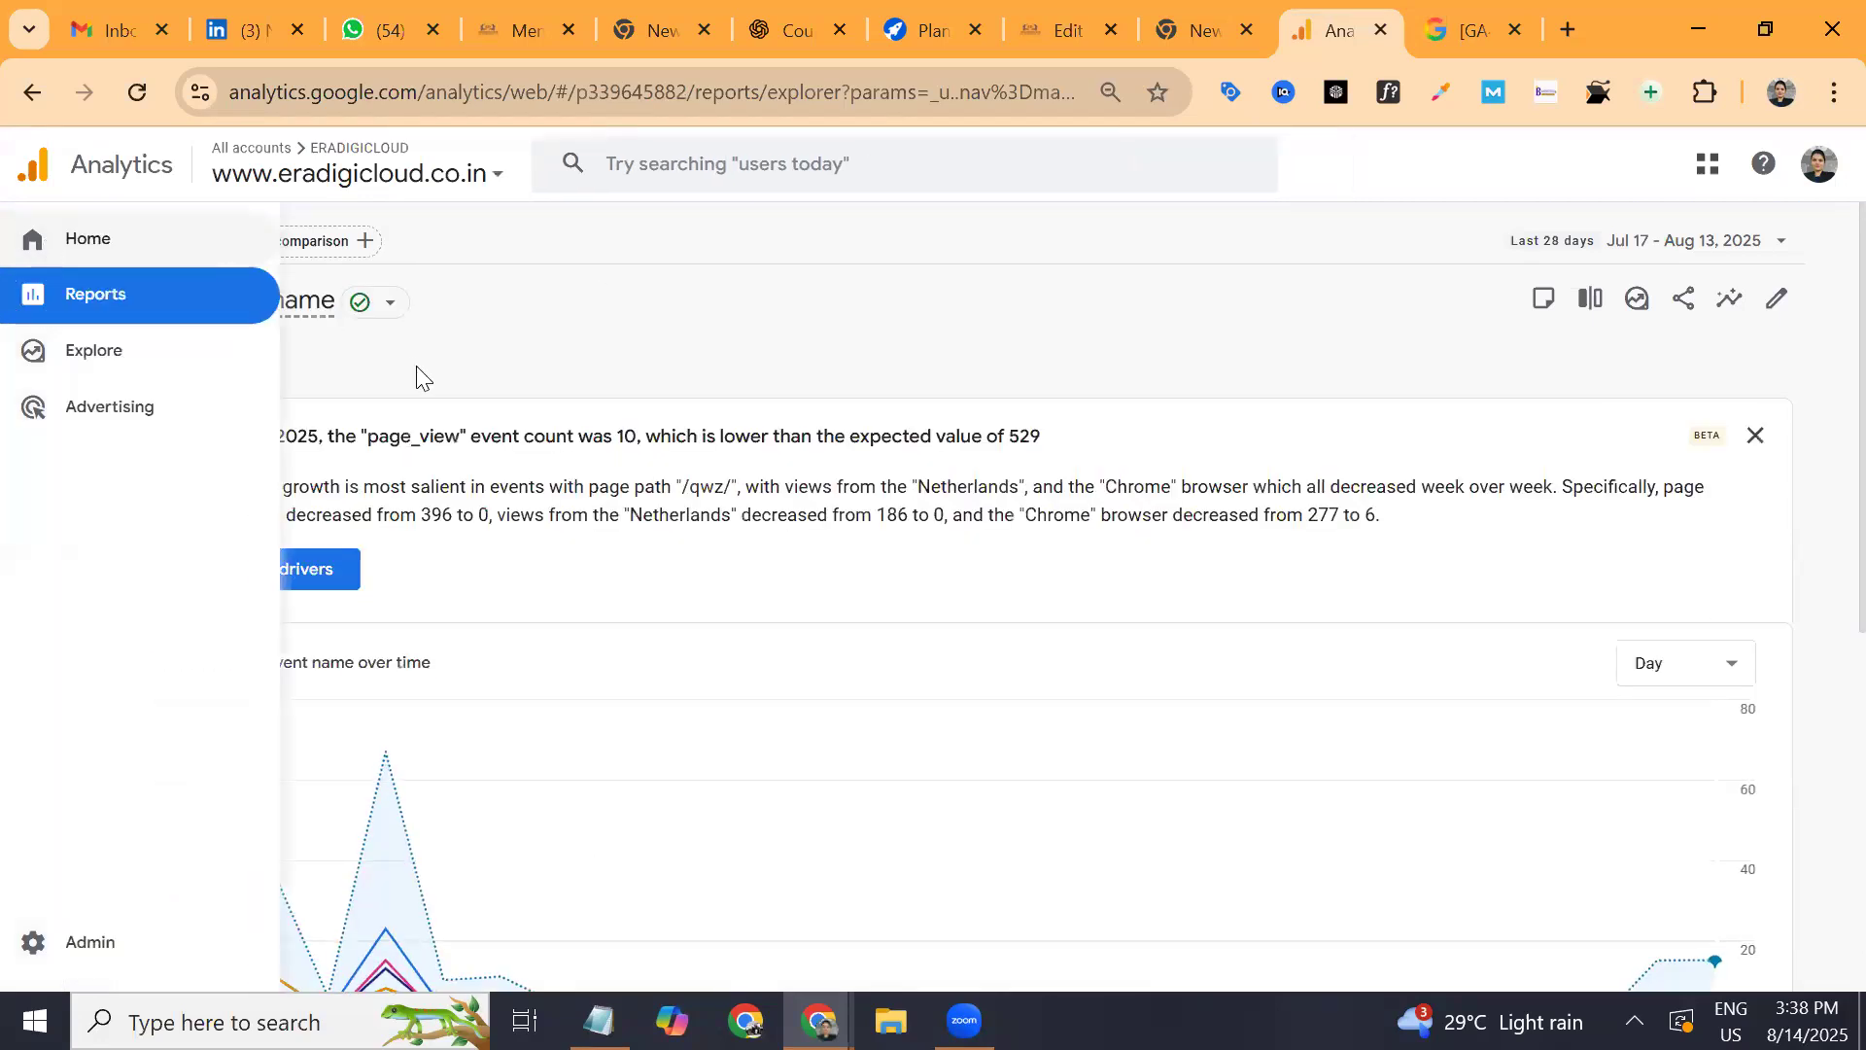
scroll(476, 374, "down", 5)
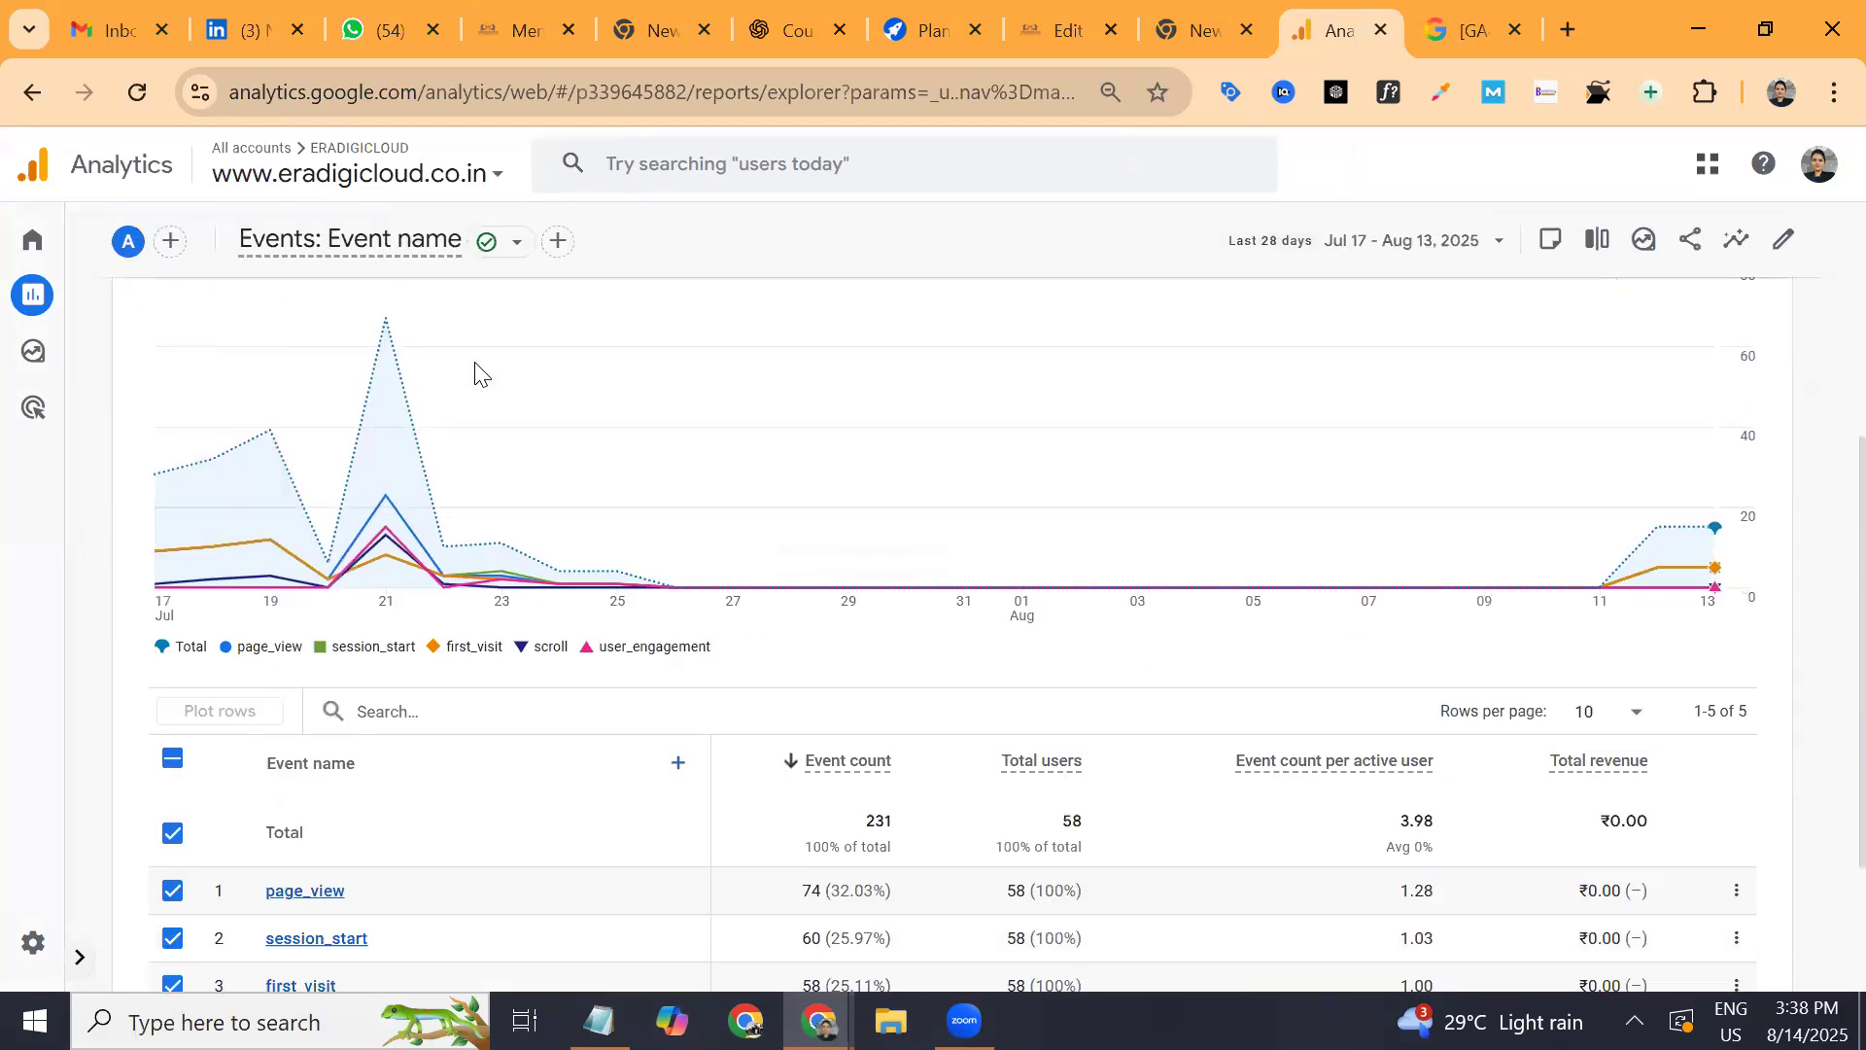
scroll(477, 374, "down", 2)
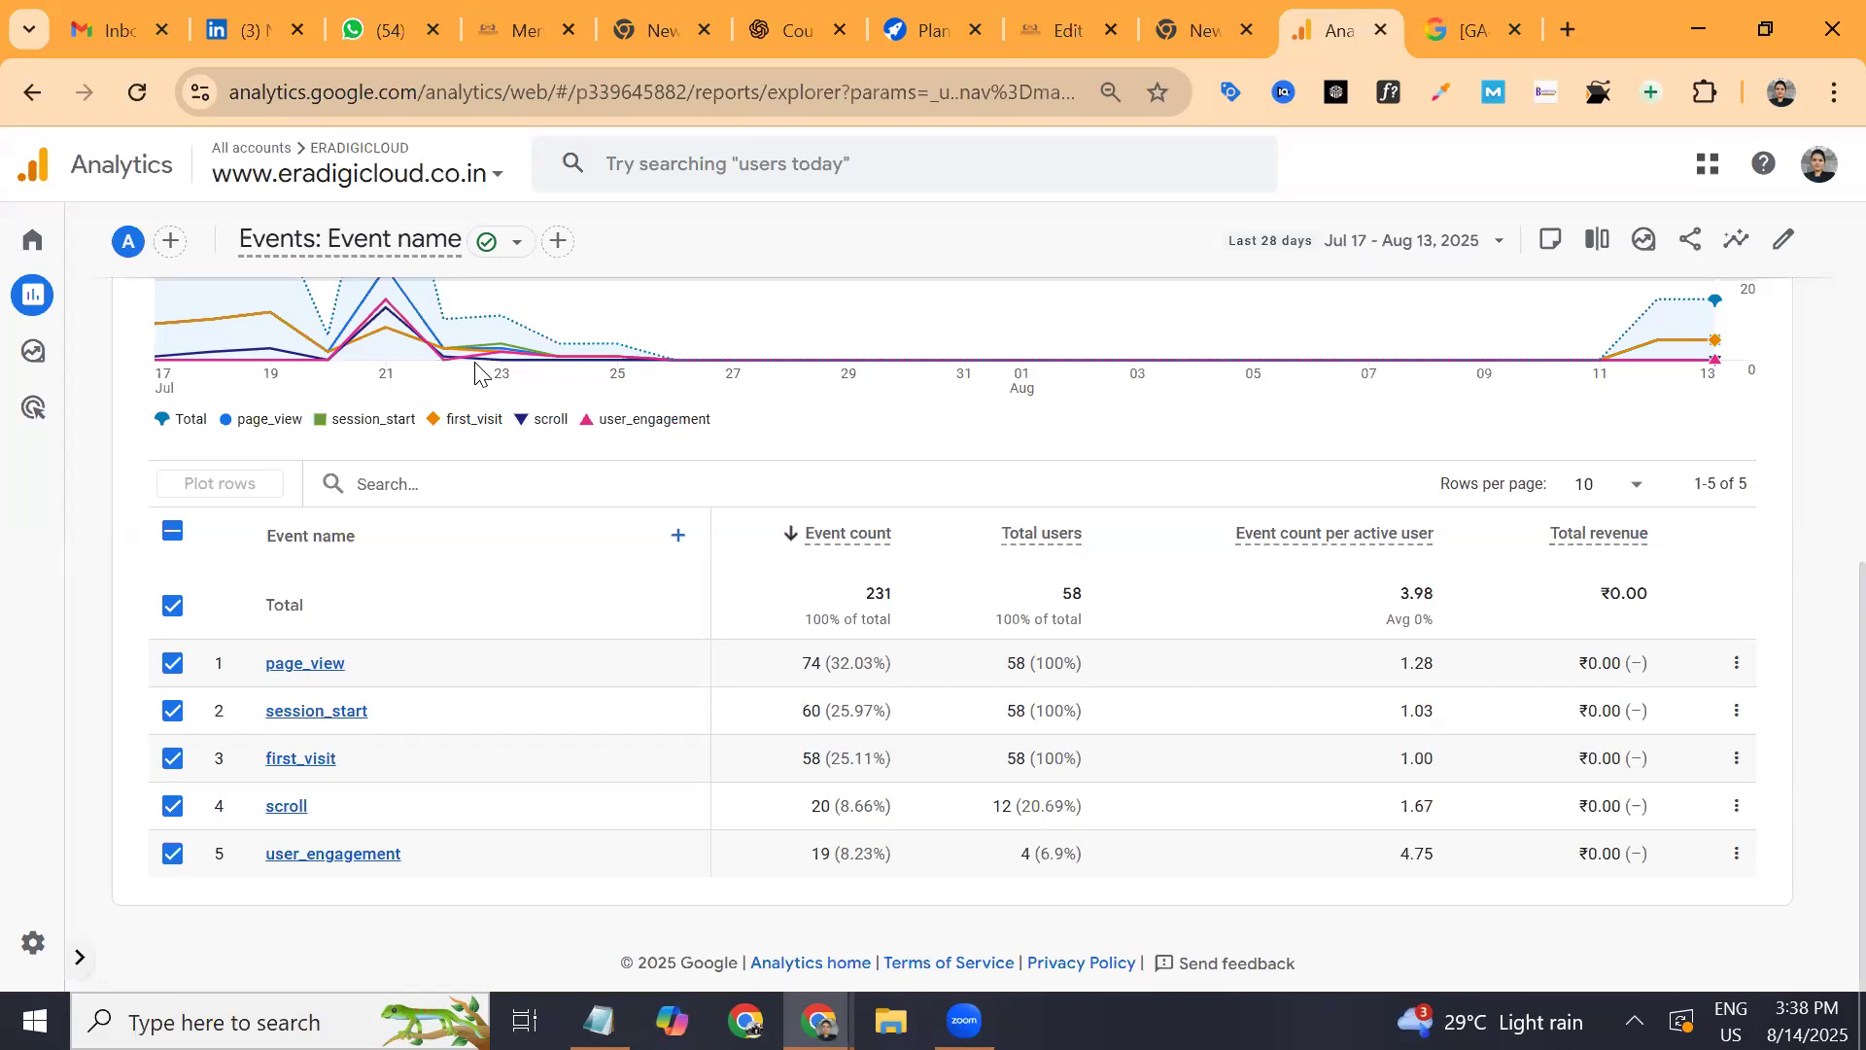
scroll(475, 367, "up", 5)
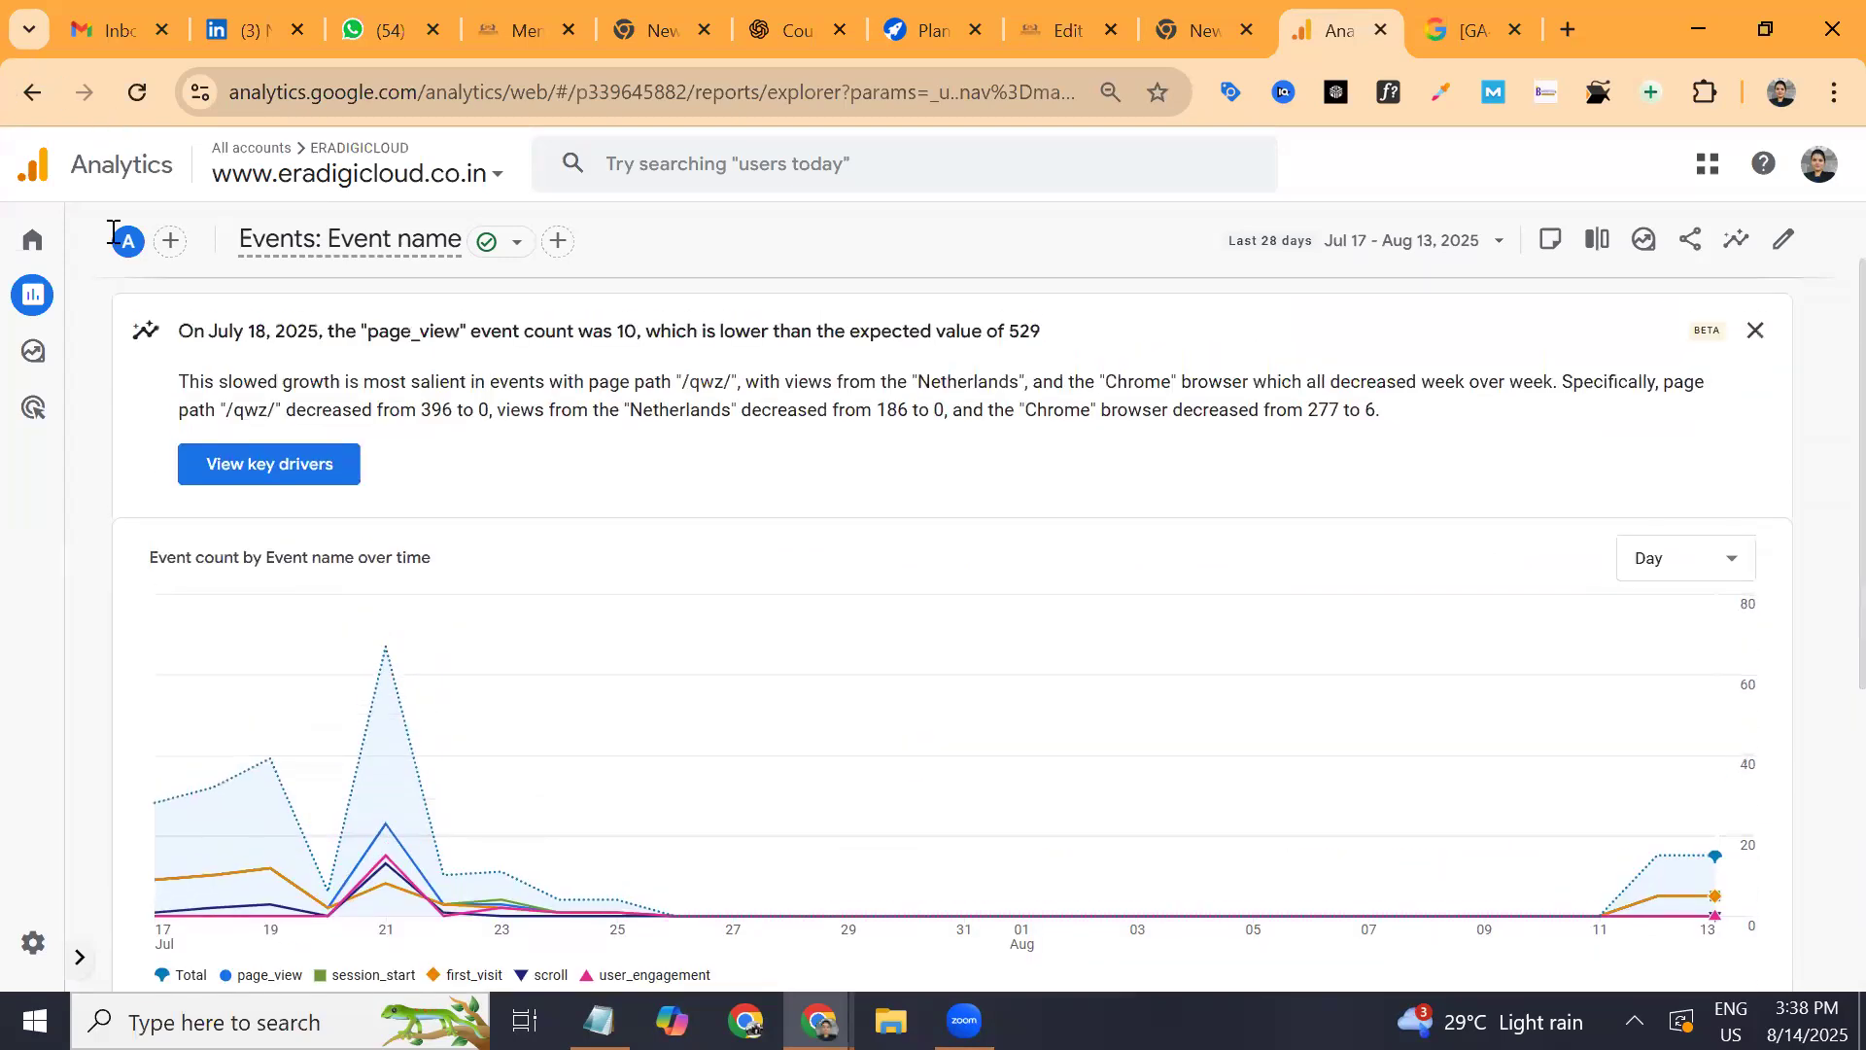
Open the Admin area for the property and load the eradigicloud.co.in homepage in a new browser tab.
mouse_move(57, 963)
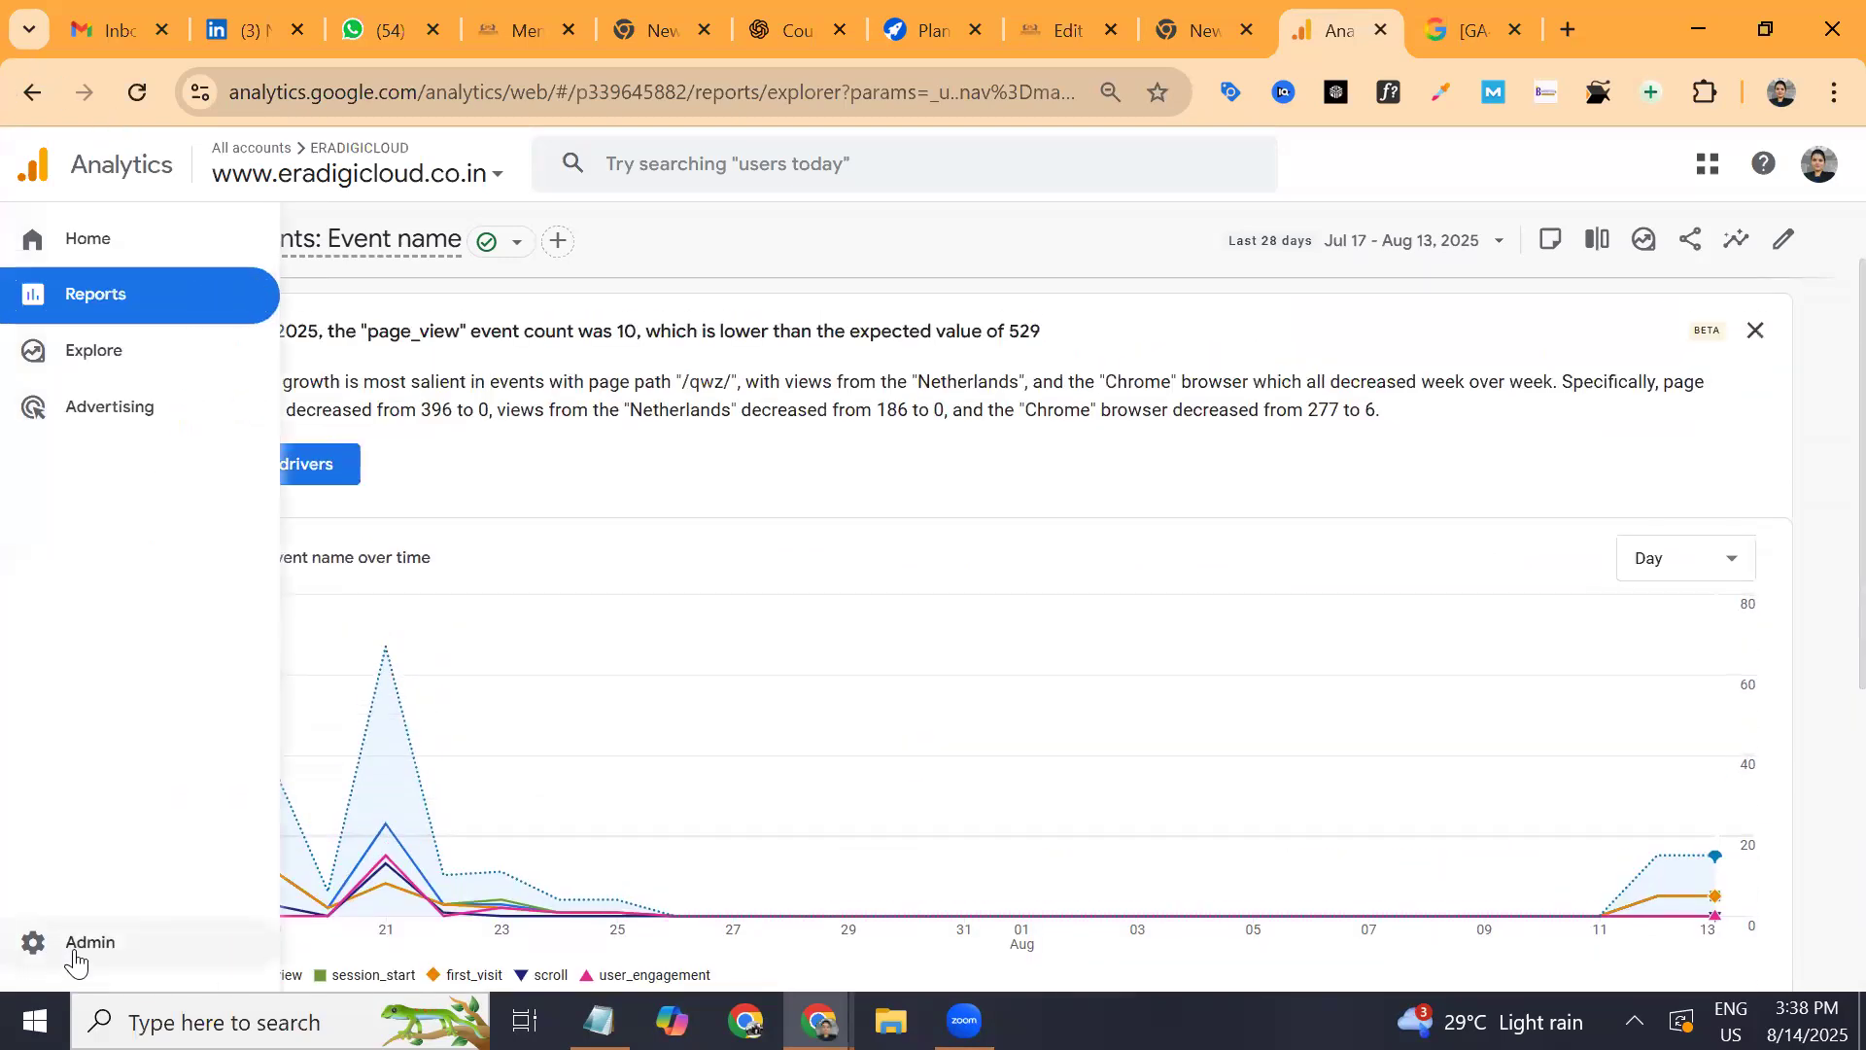
left_click(74, 957)
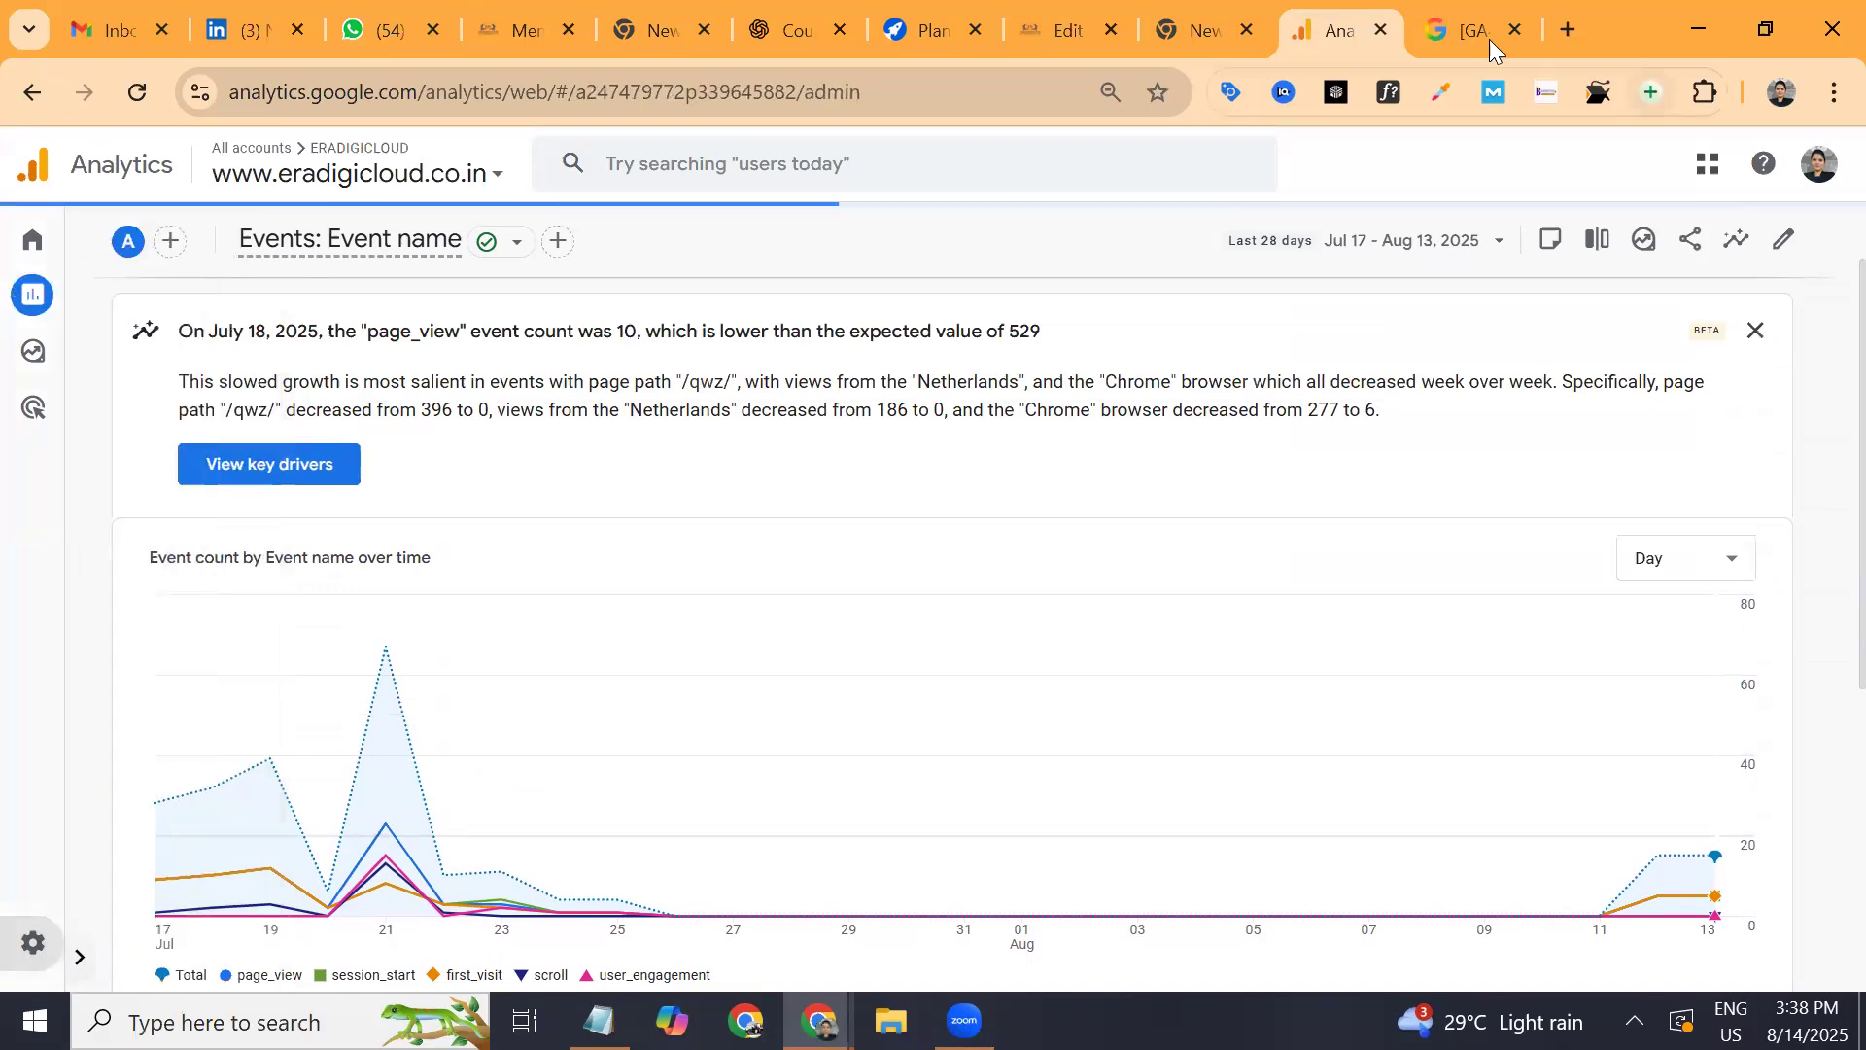
left_click(1022, 25)
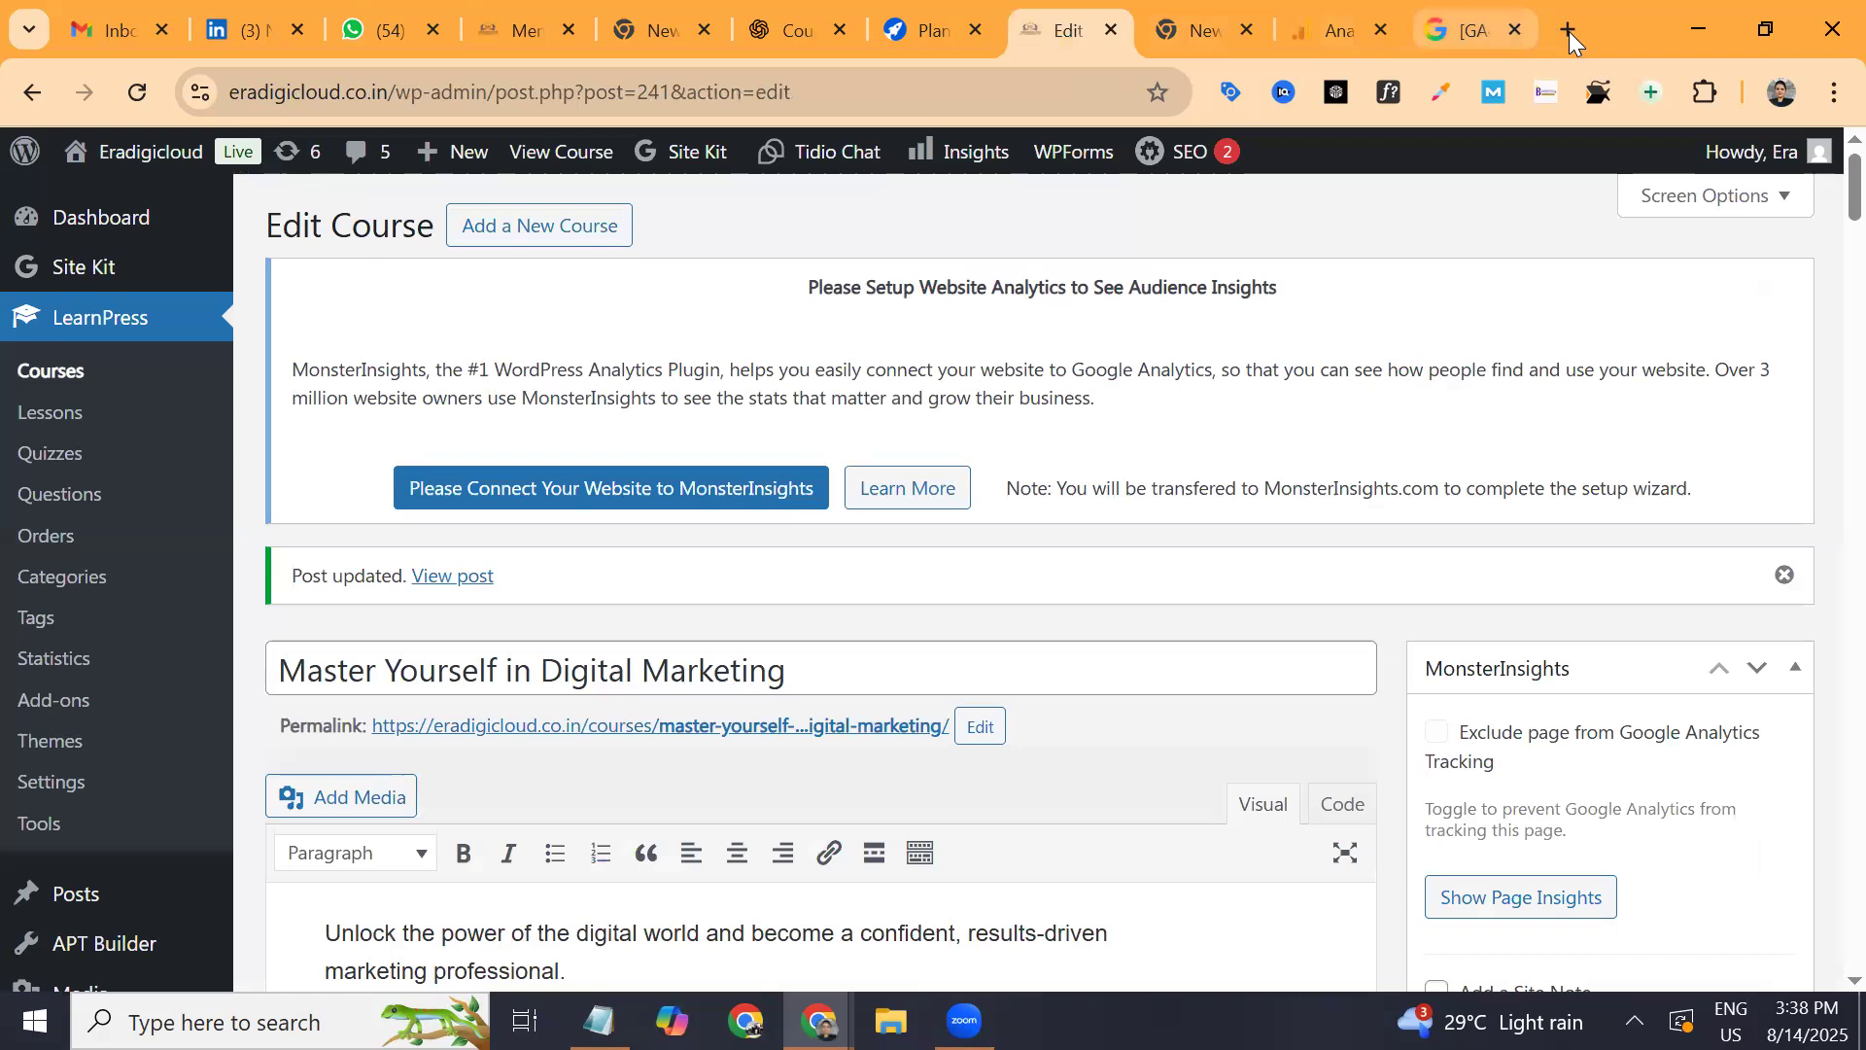
left_click(1567, 31)
type("er")
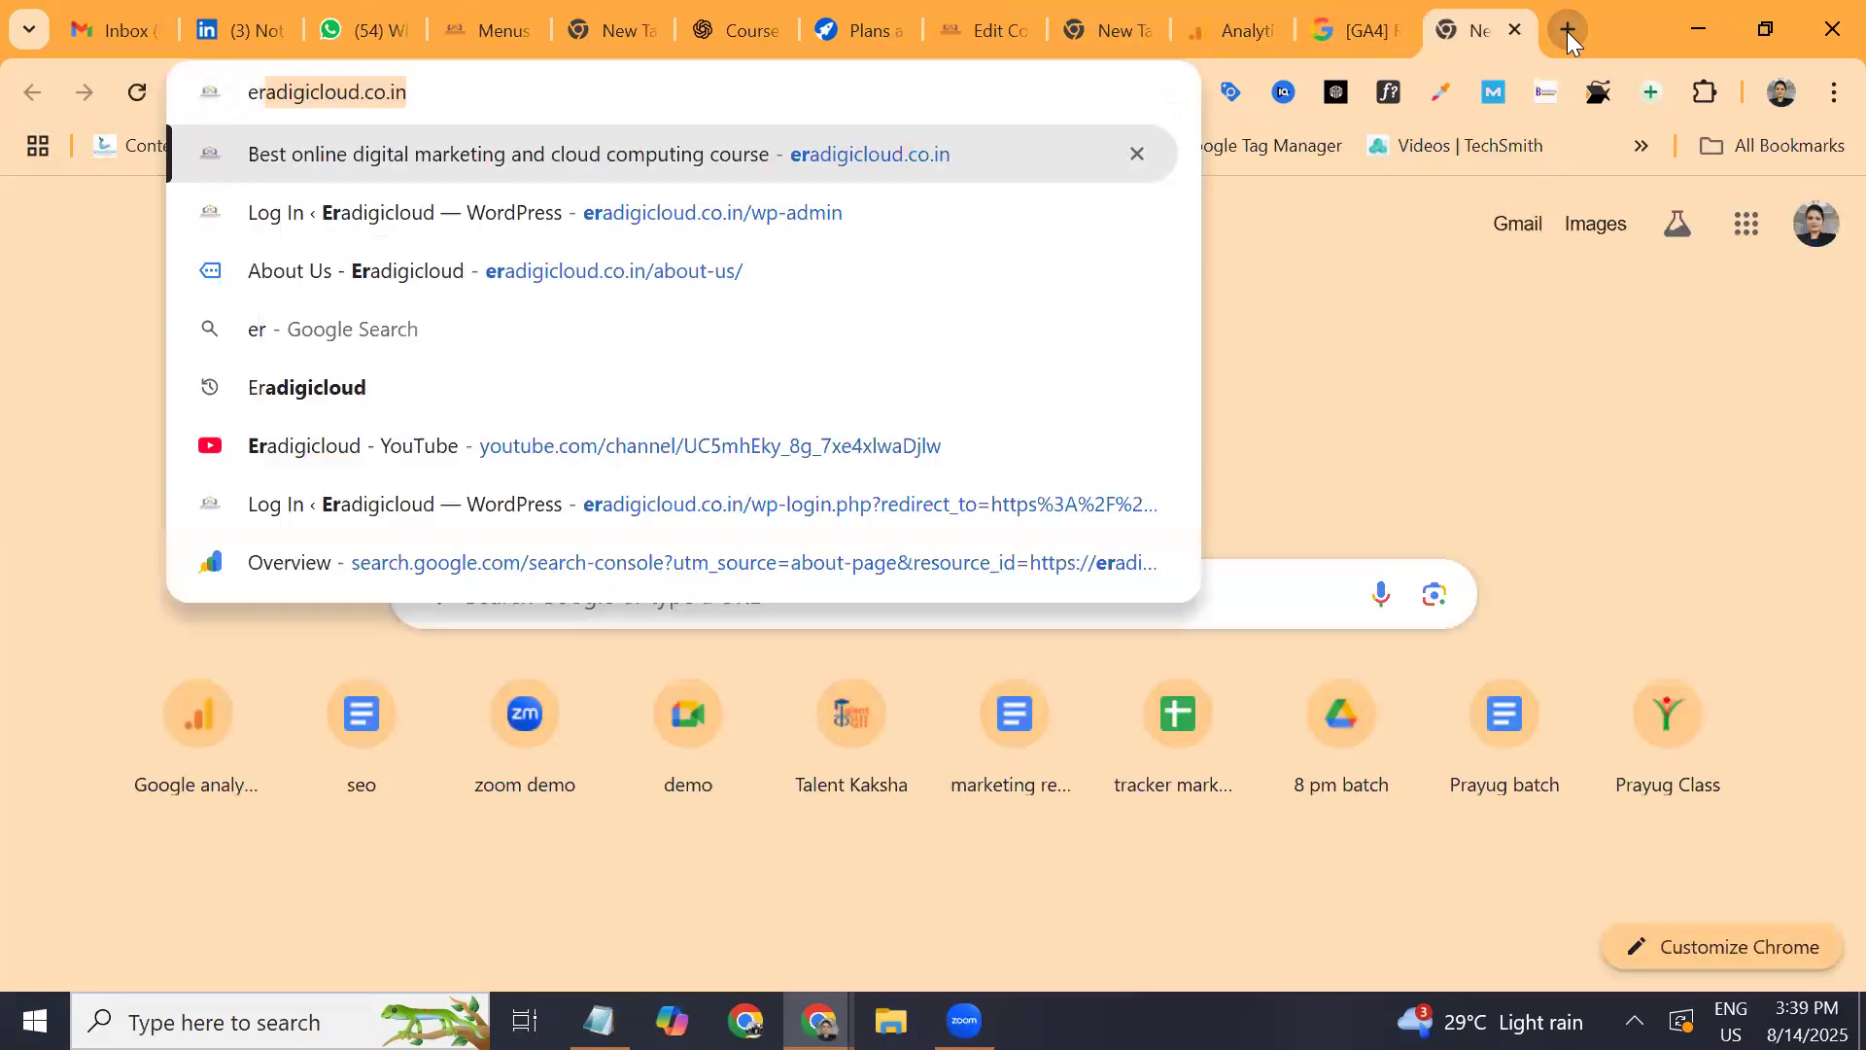
key("Return")
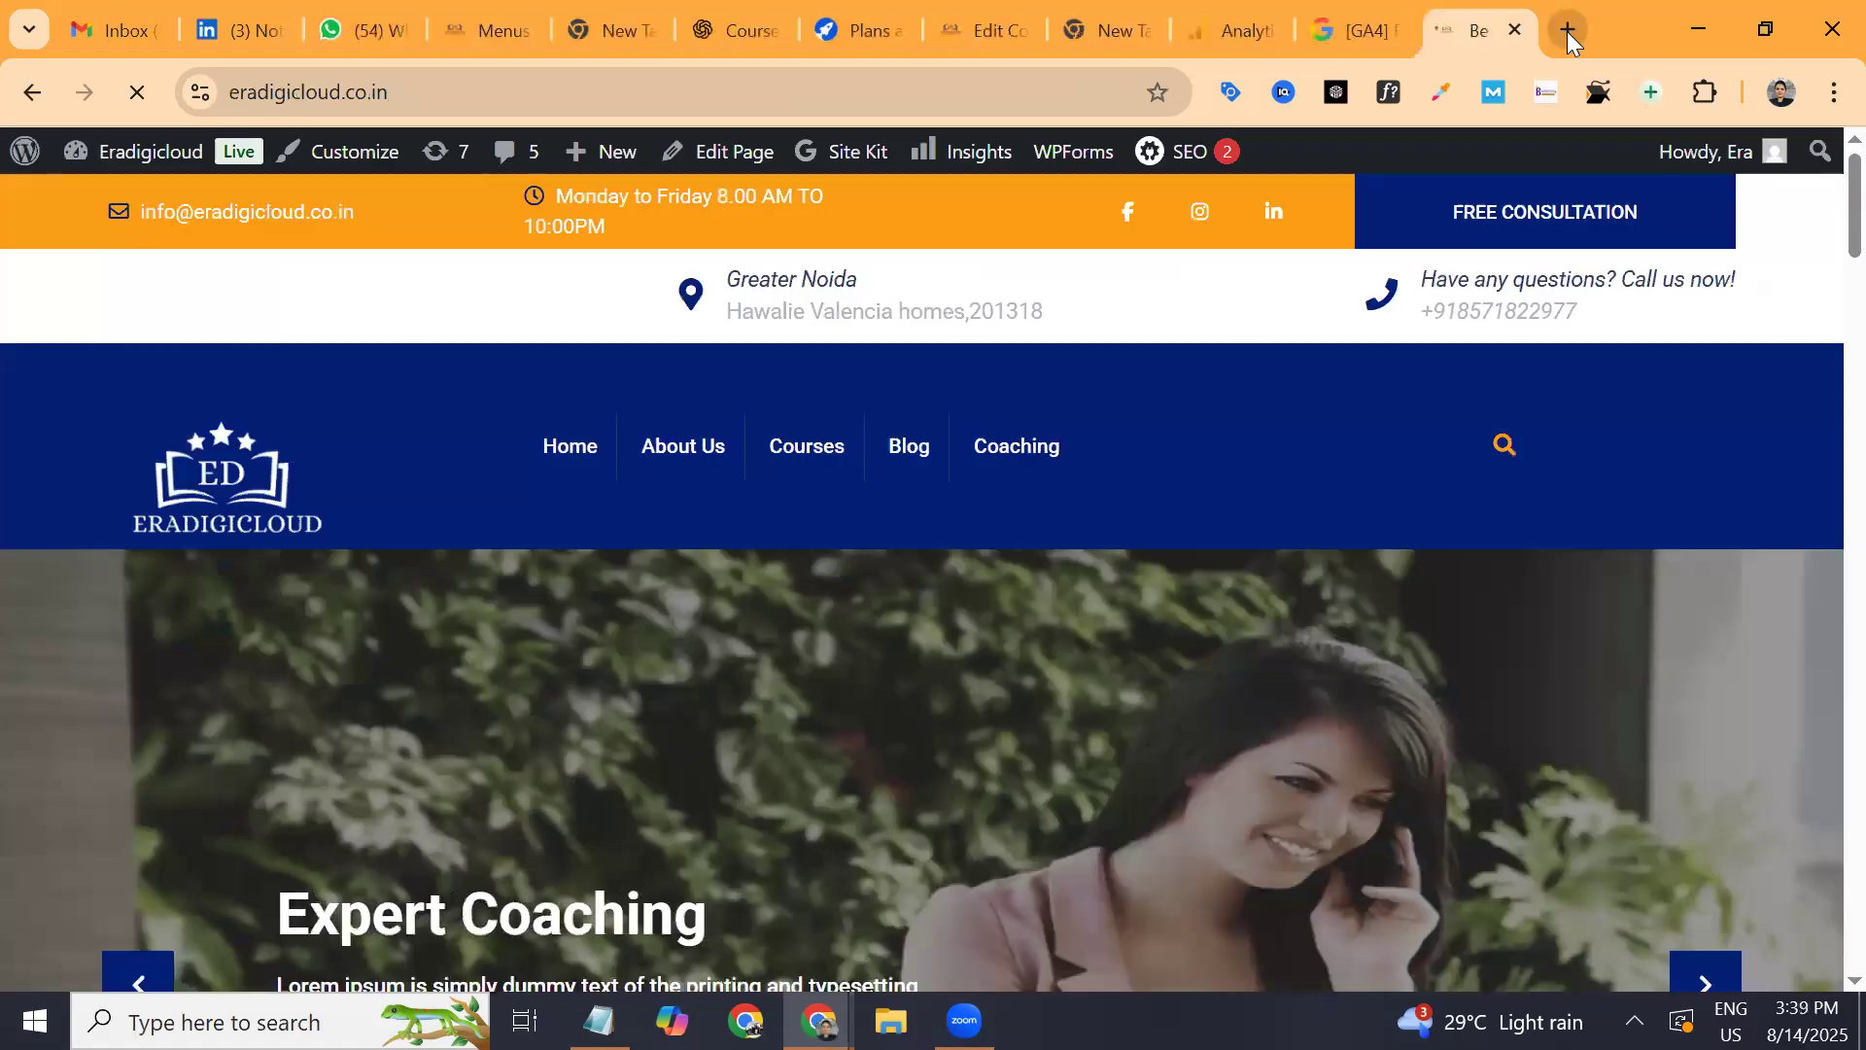
Go to the site's Courses page and open the "Master Yourself in Digital Marketing" course.
left_click(830, 449)
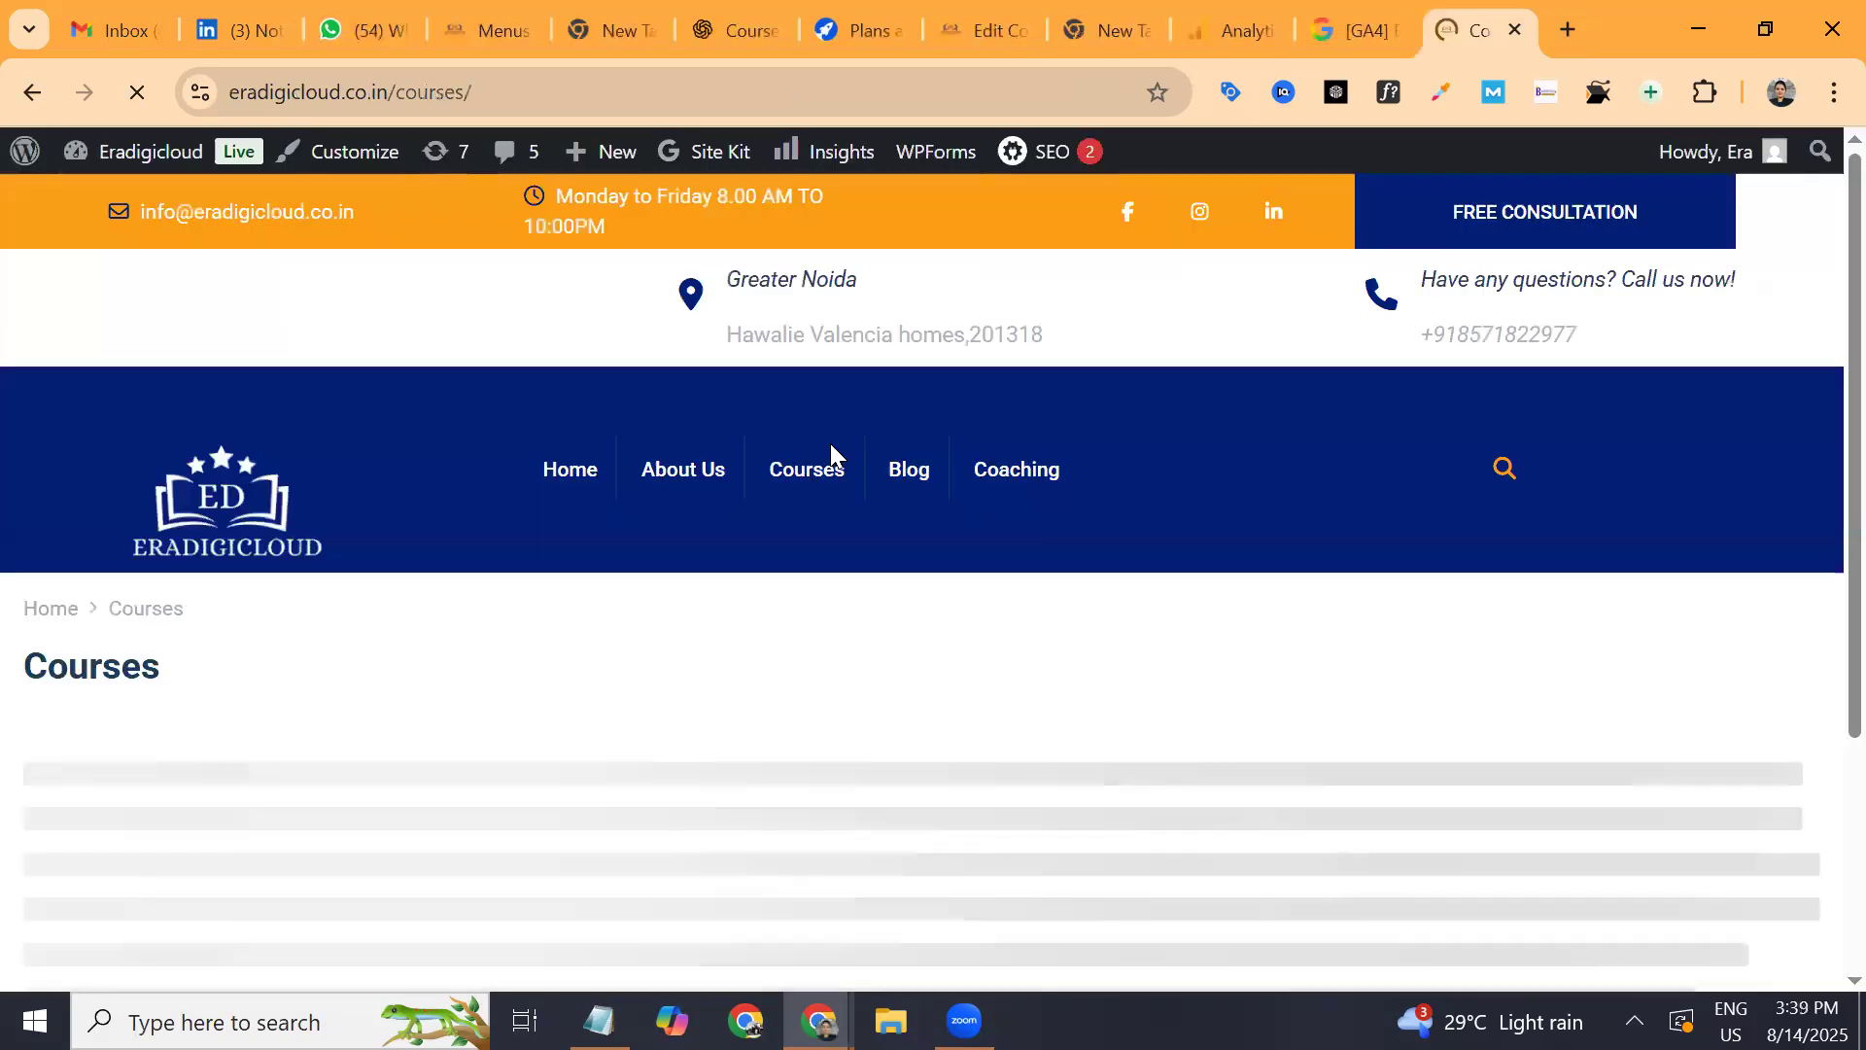
scroll(830, 444, "down", 5)
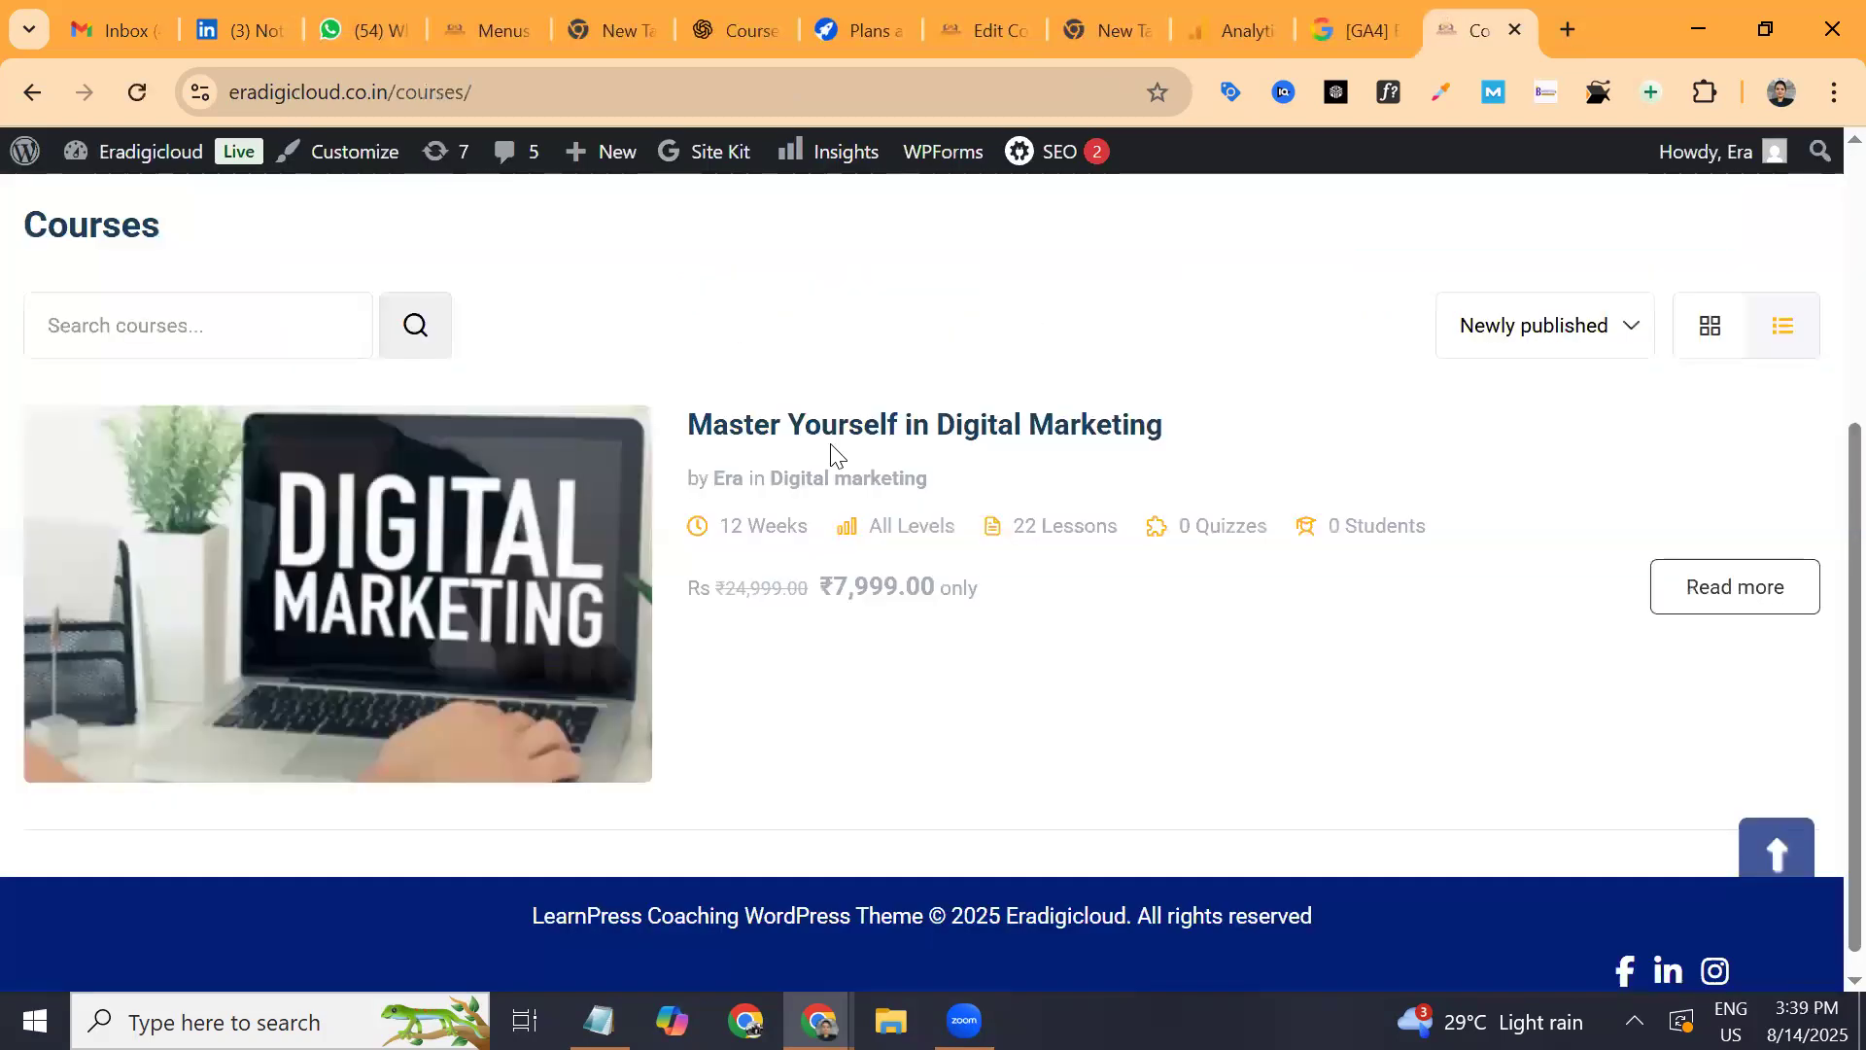
scroll(830, 449, "down", 1)
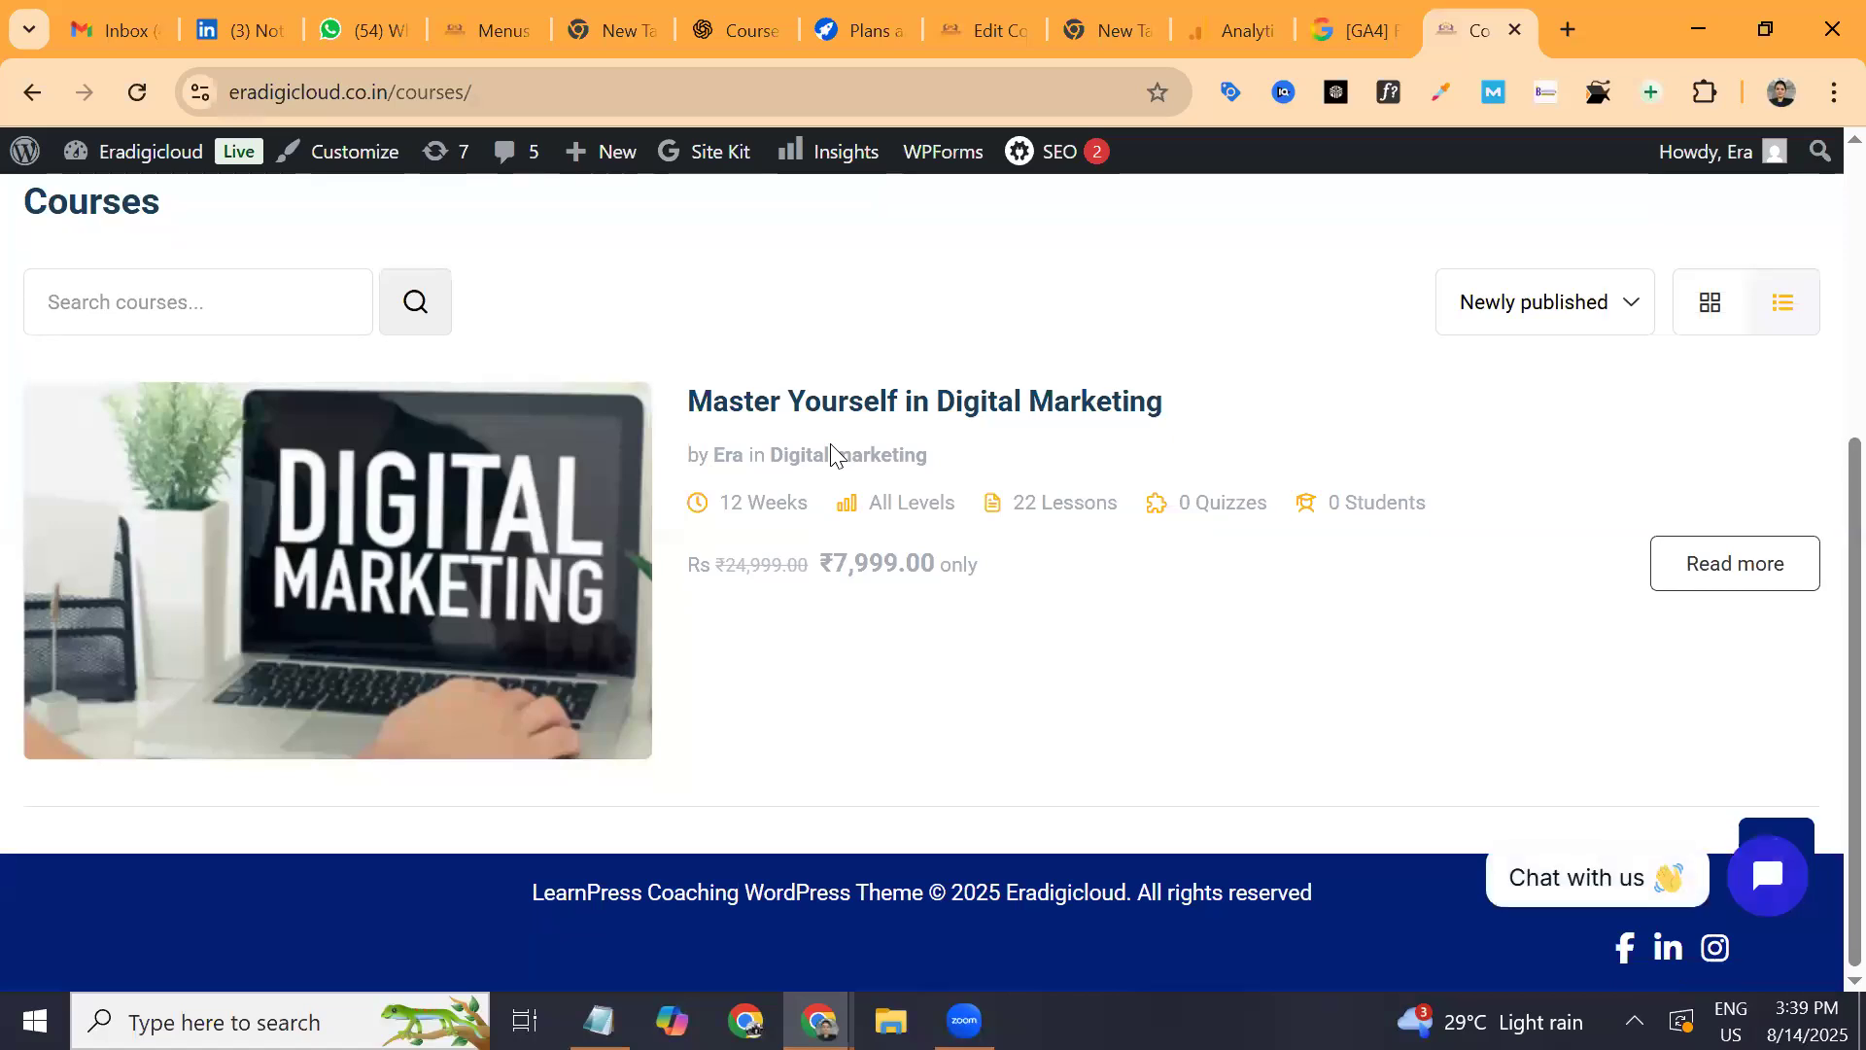
left_click(831, 454)
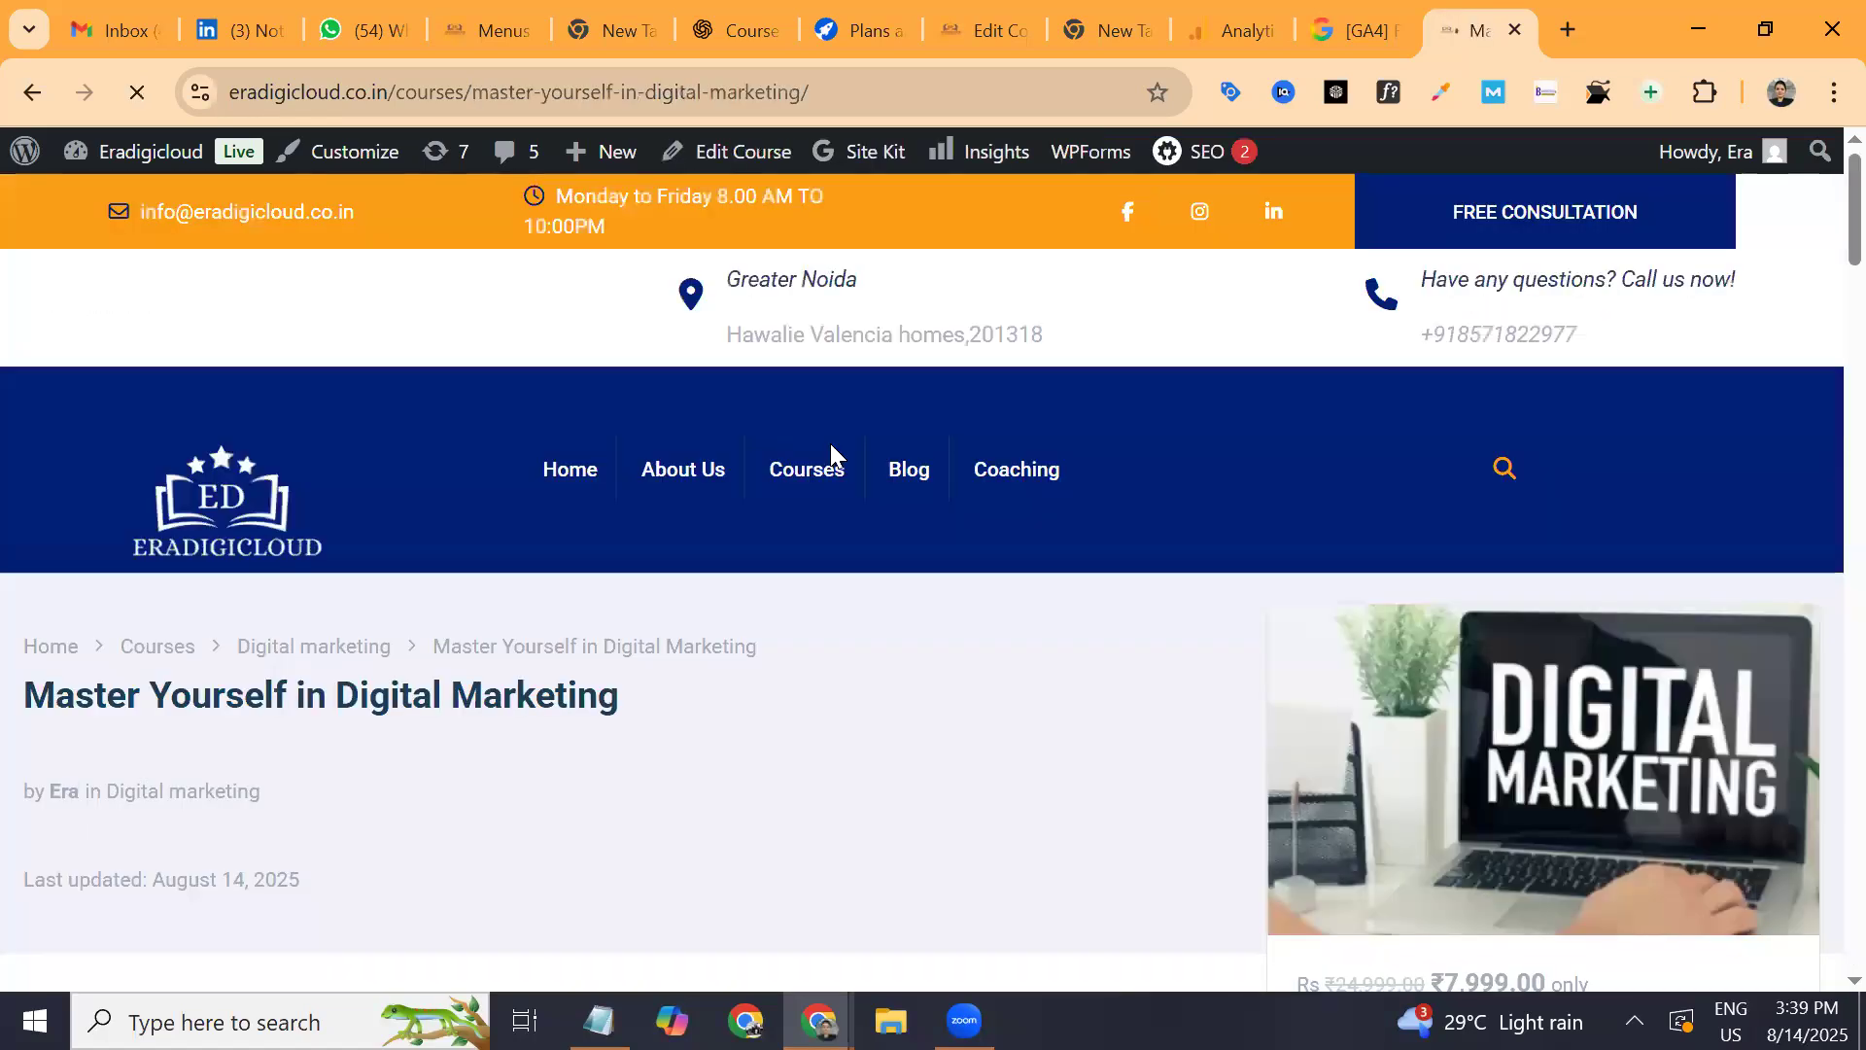
Look through the whole digital marketing course page, from the description and features down to the FAQs, instructor and comment form.
scroll(830, 444, "down", 10)
scroll(831, 455, "up", 3)
scroll(830, 453, "up", 3)
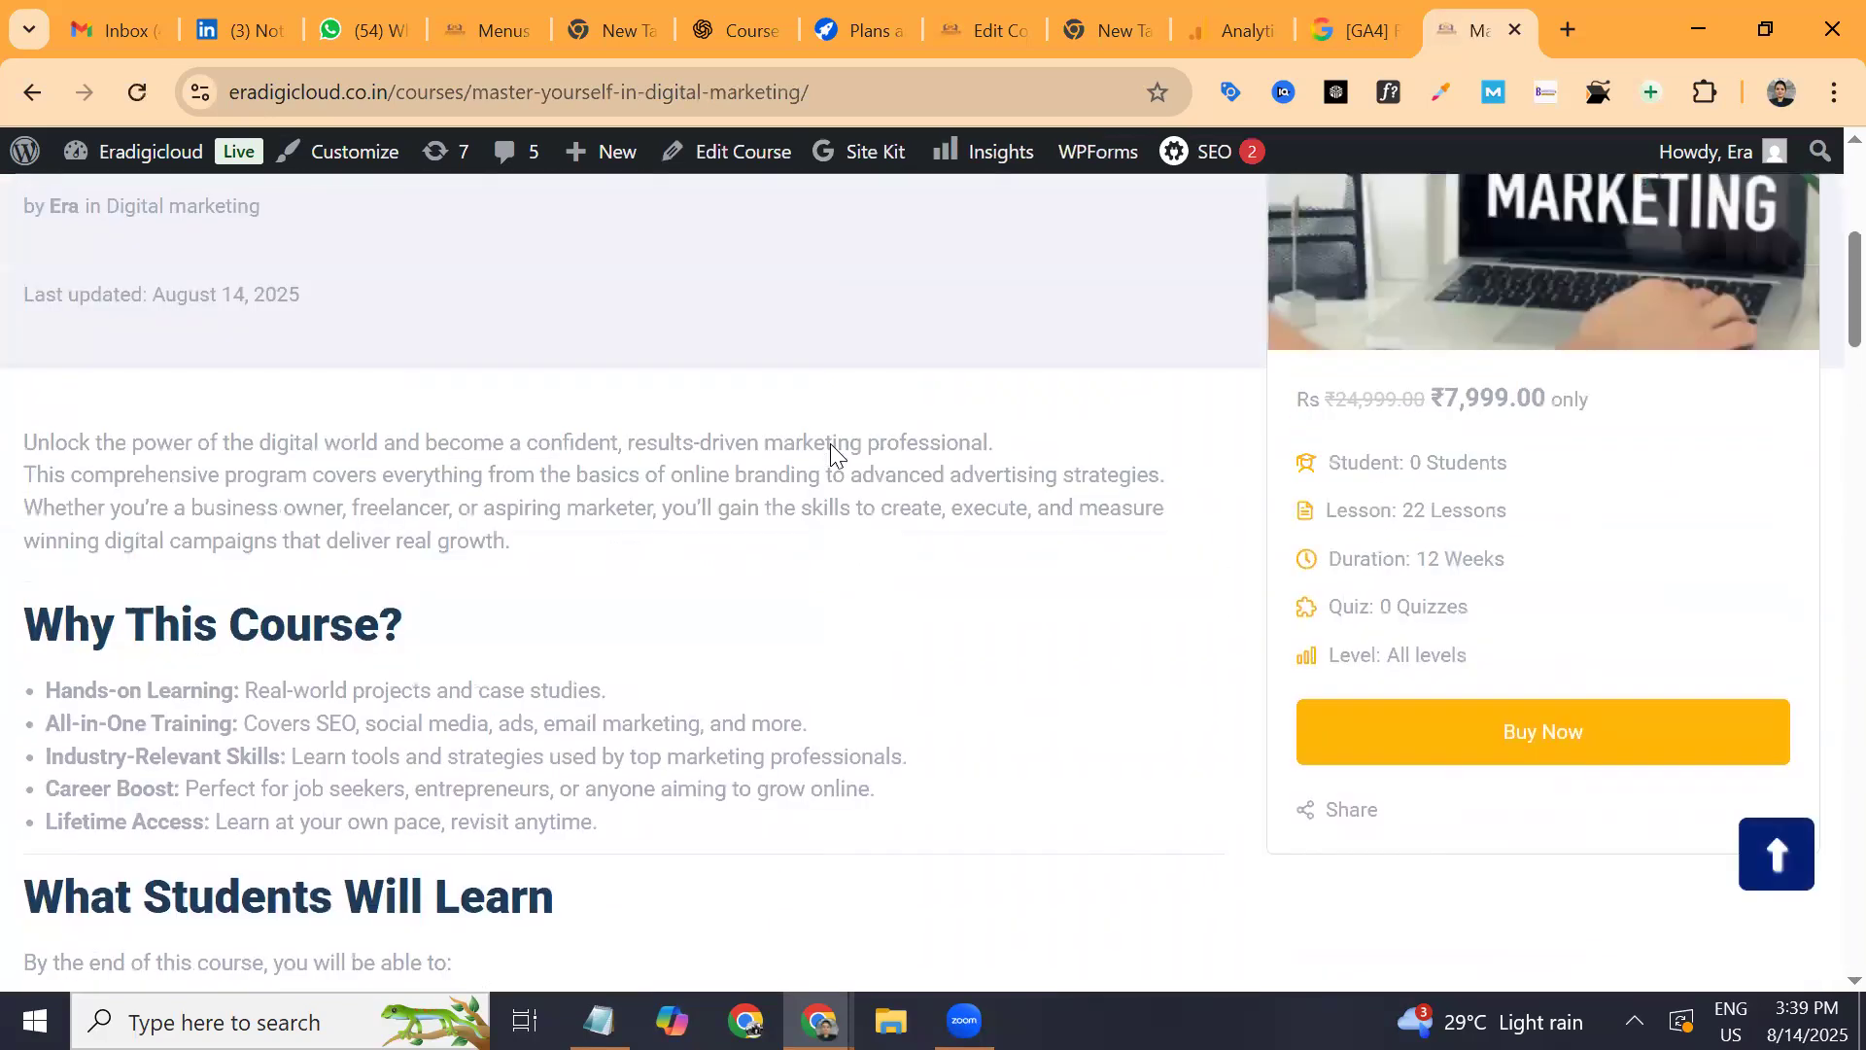
scroll(830, 453, "up", 2)
scroll(830, 444, "down", 3)
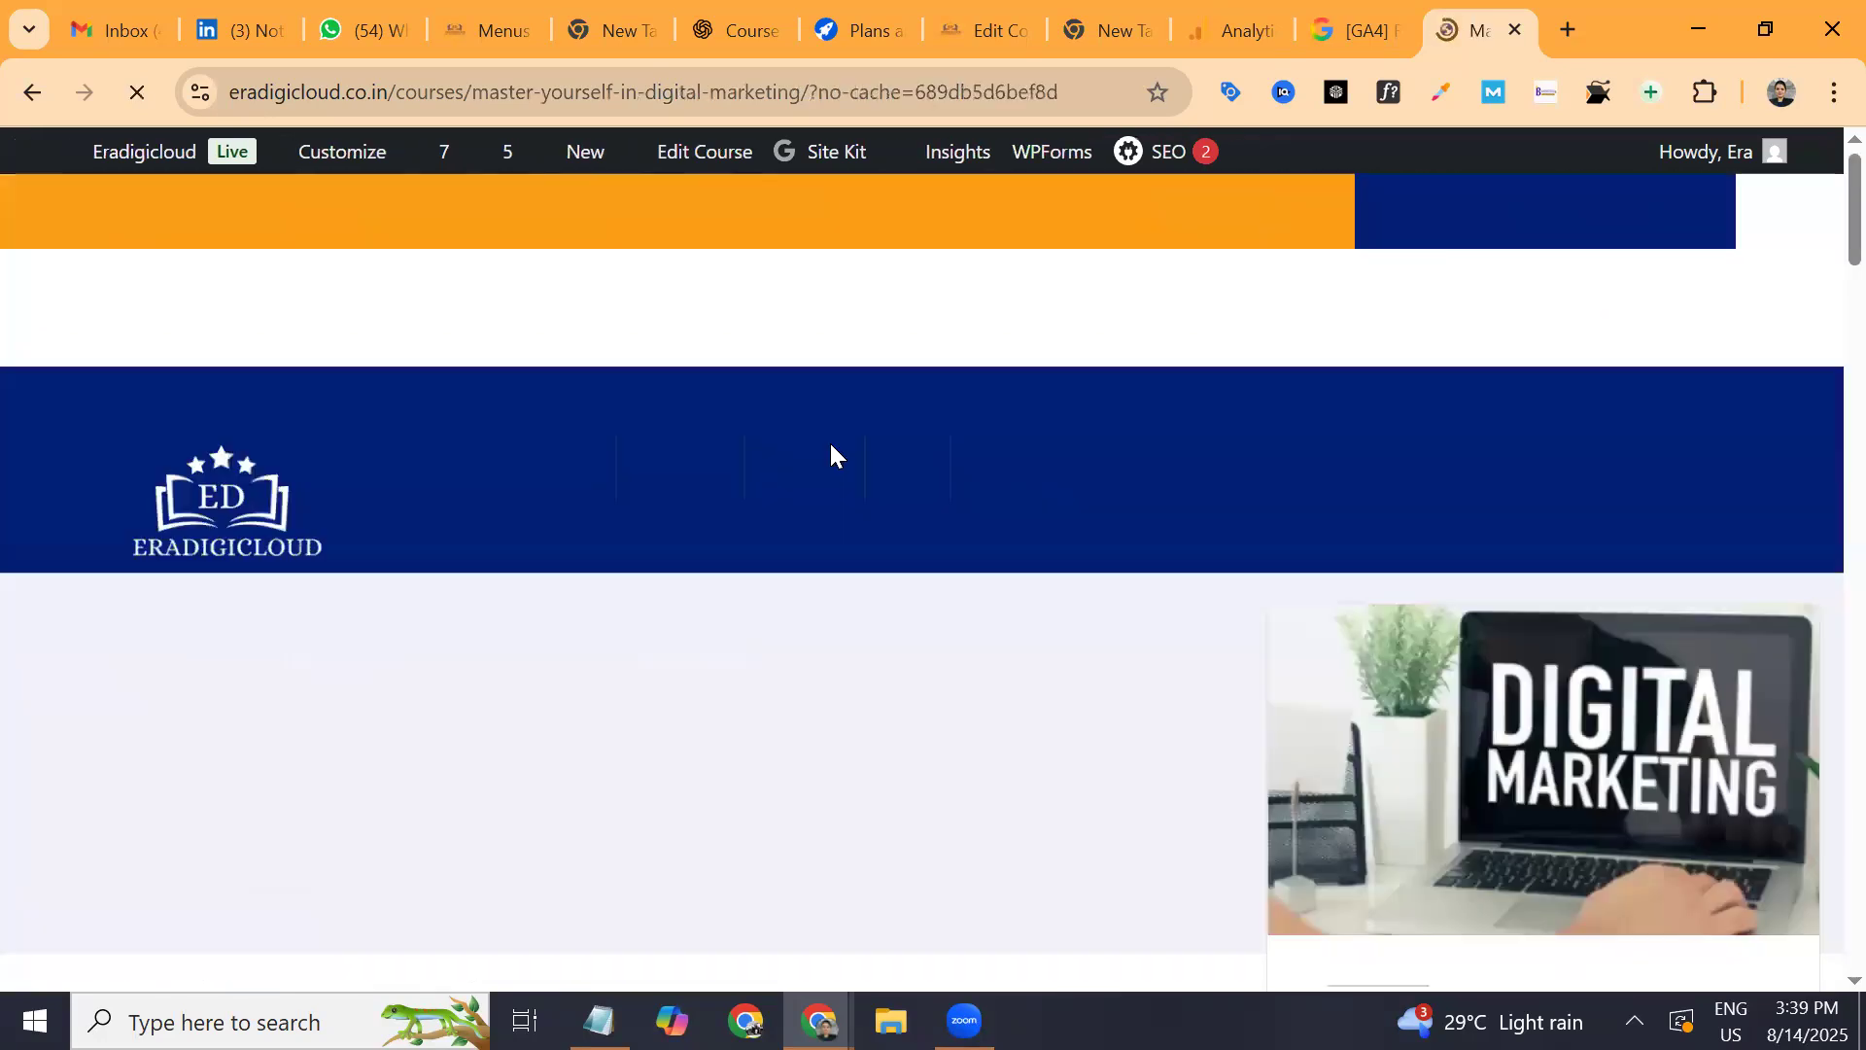
scroll(831, 443, "down", 4)
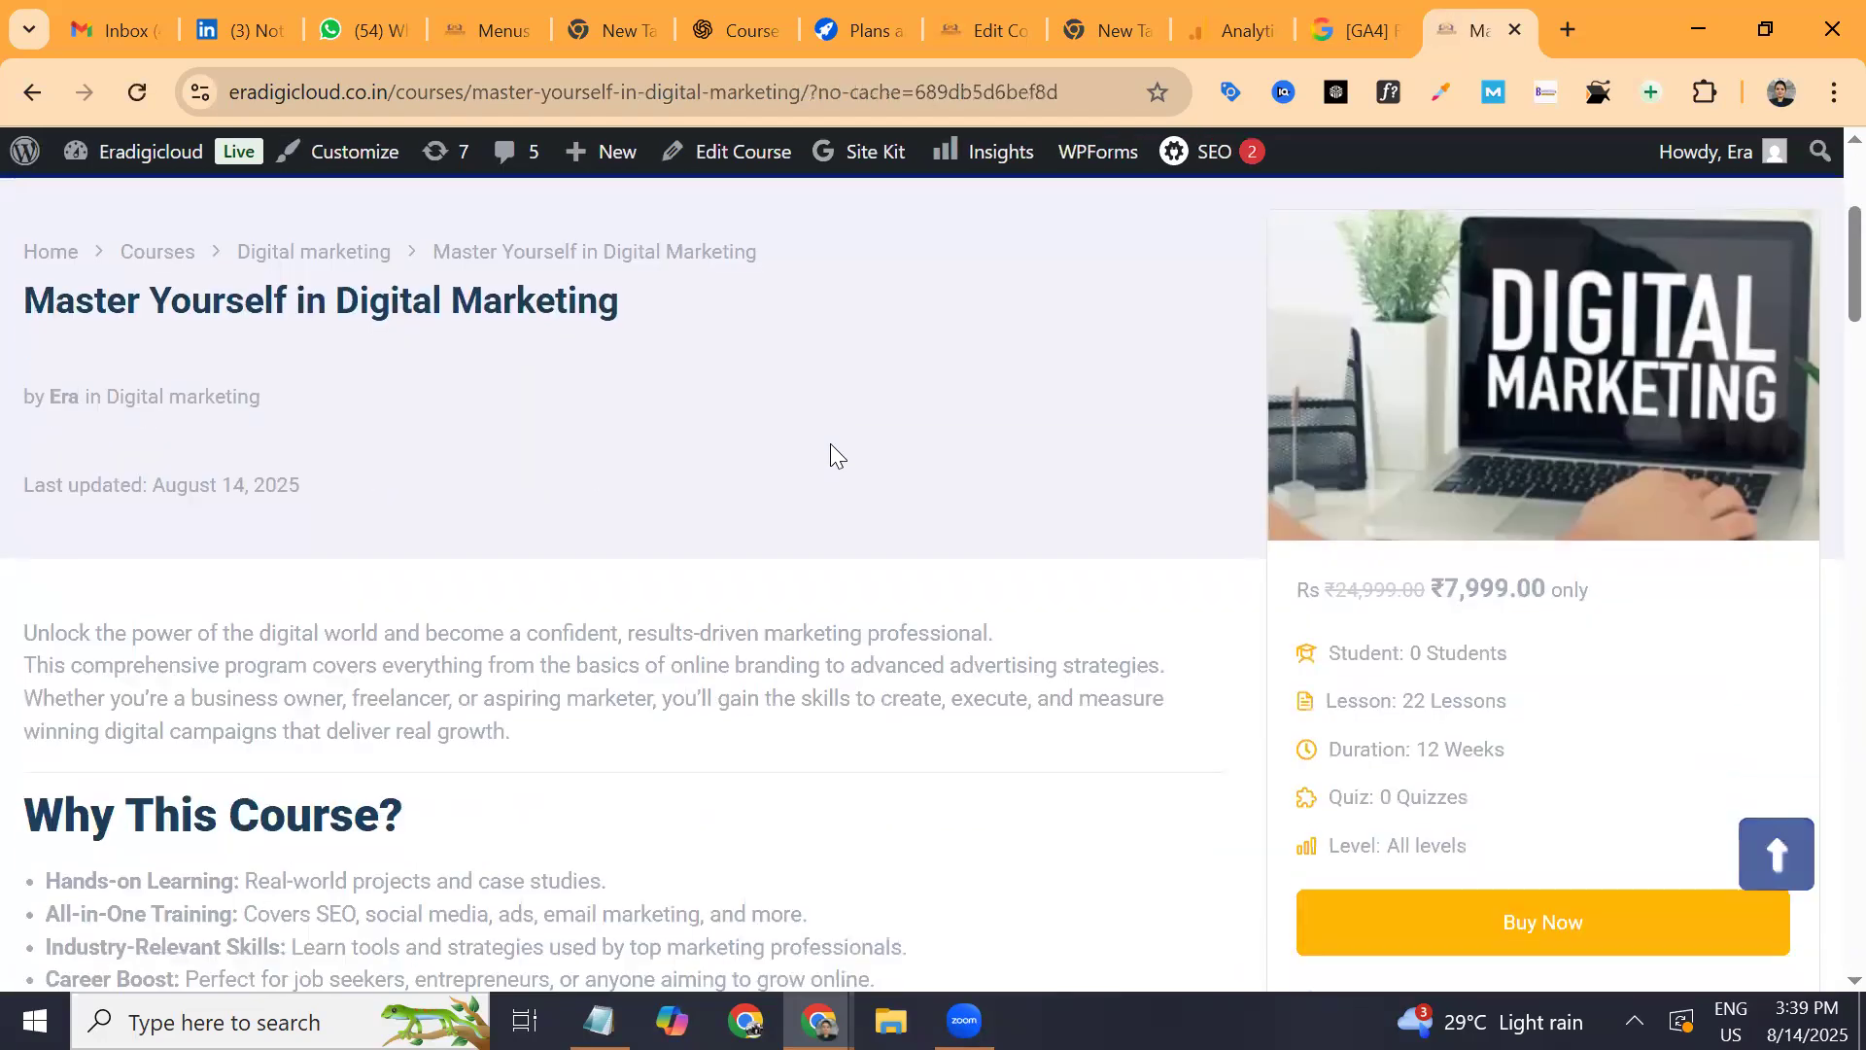
scroll(830, 444, "up", 4)
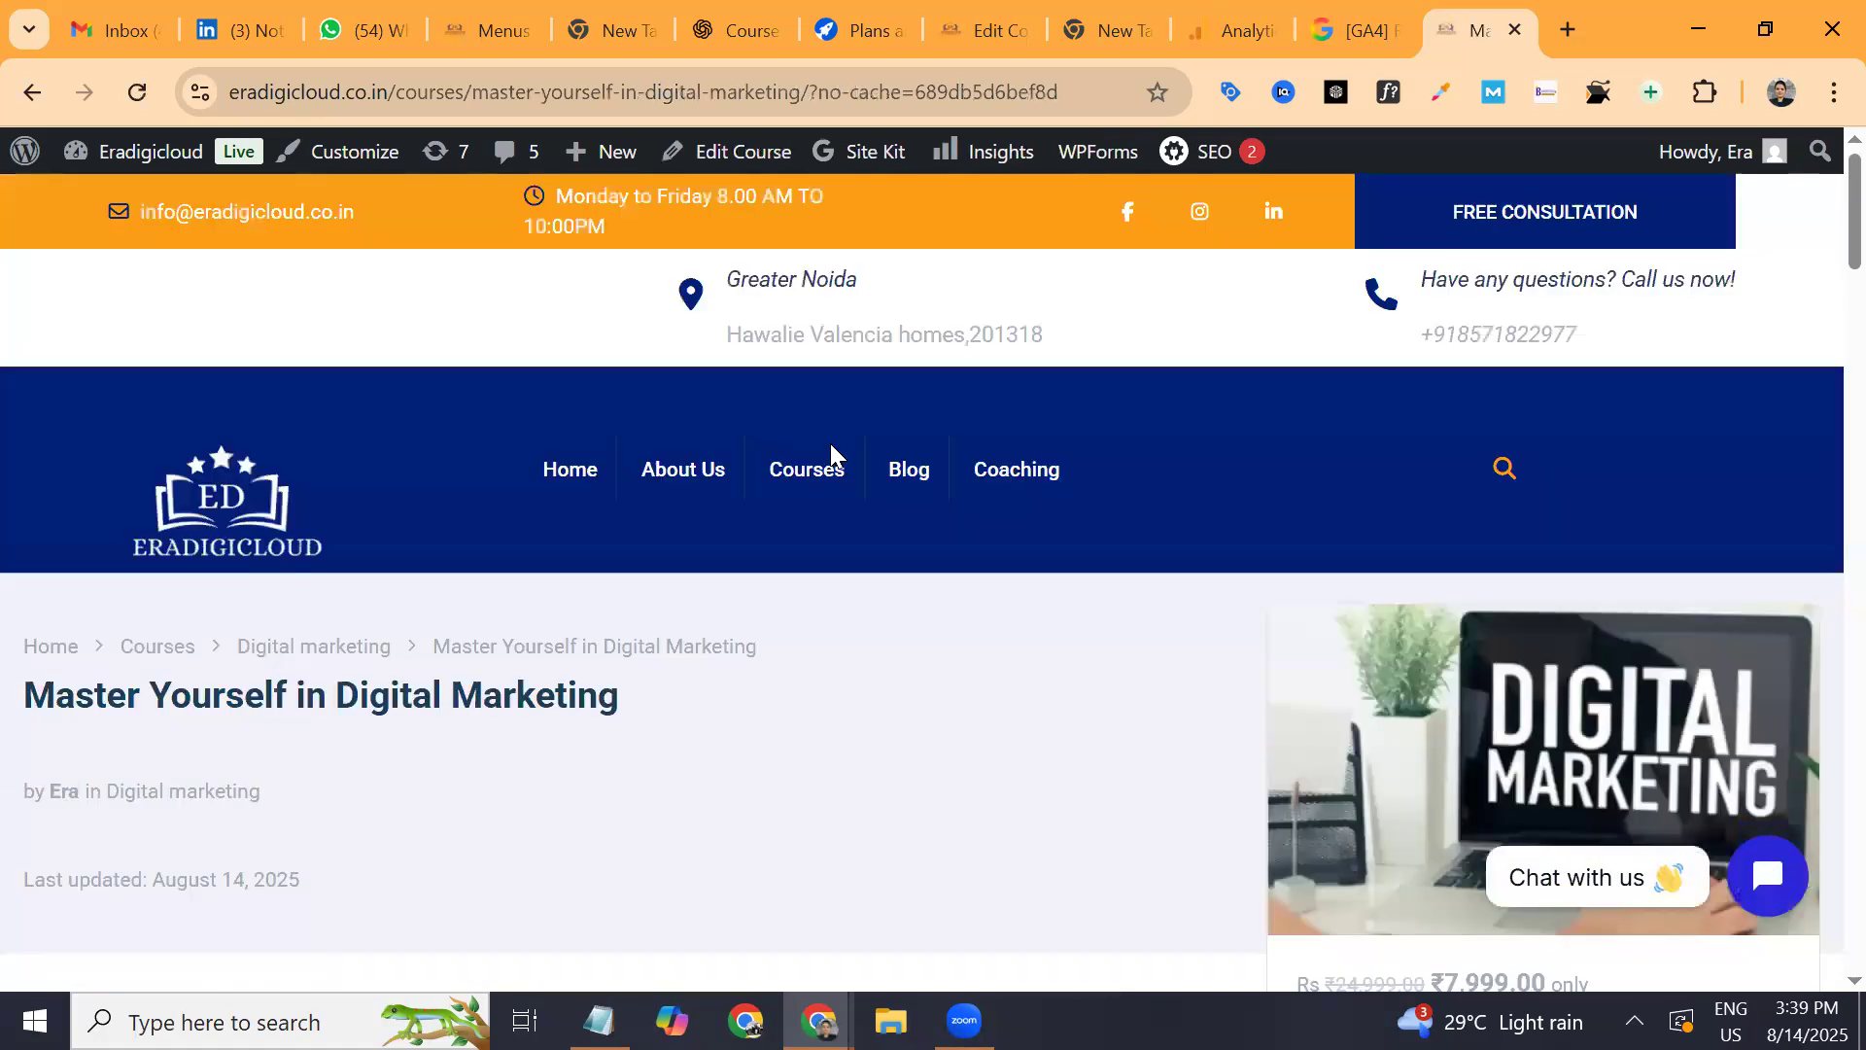
scroll(830, 443, "down", 10)
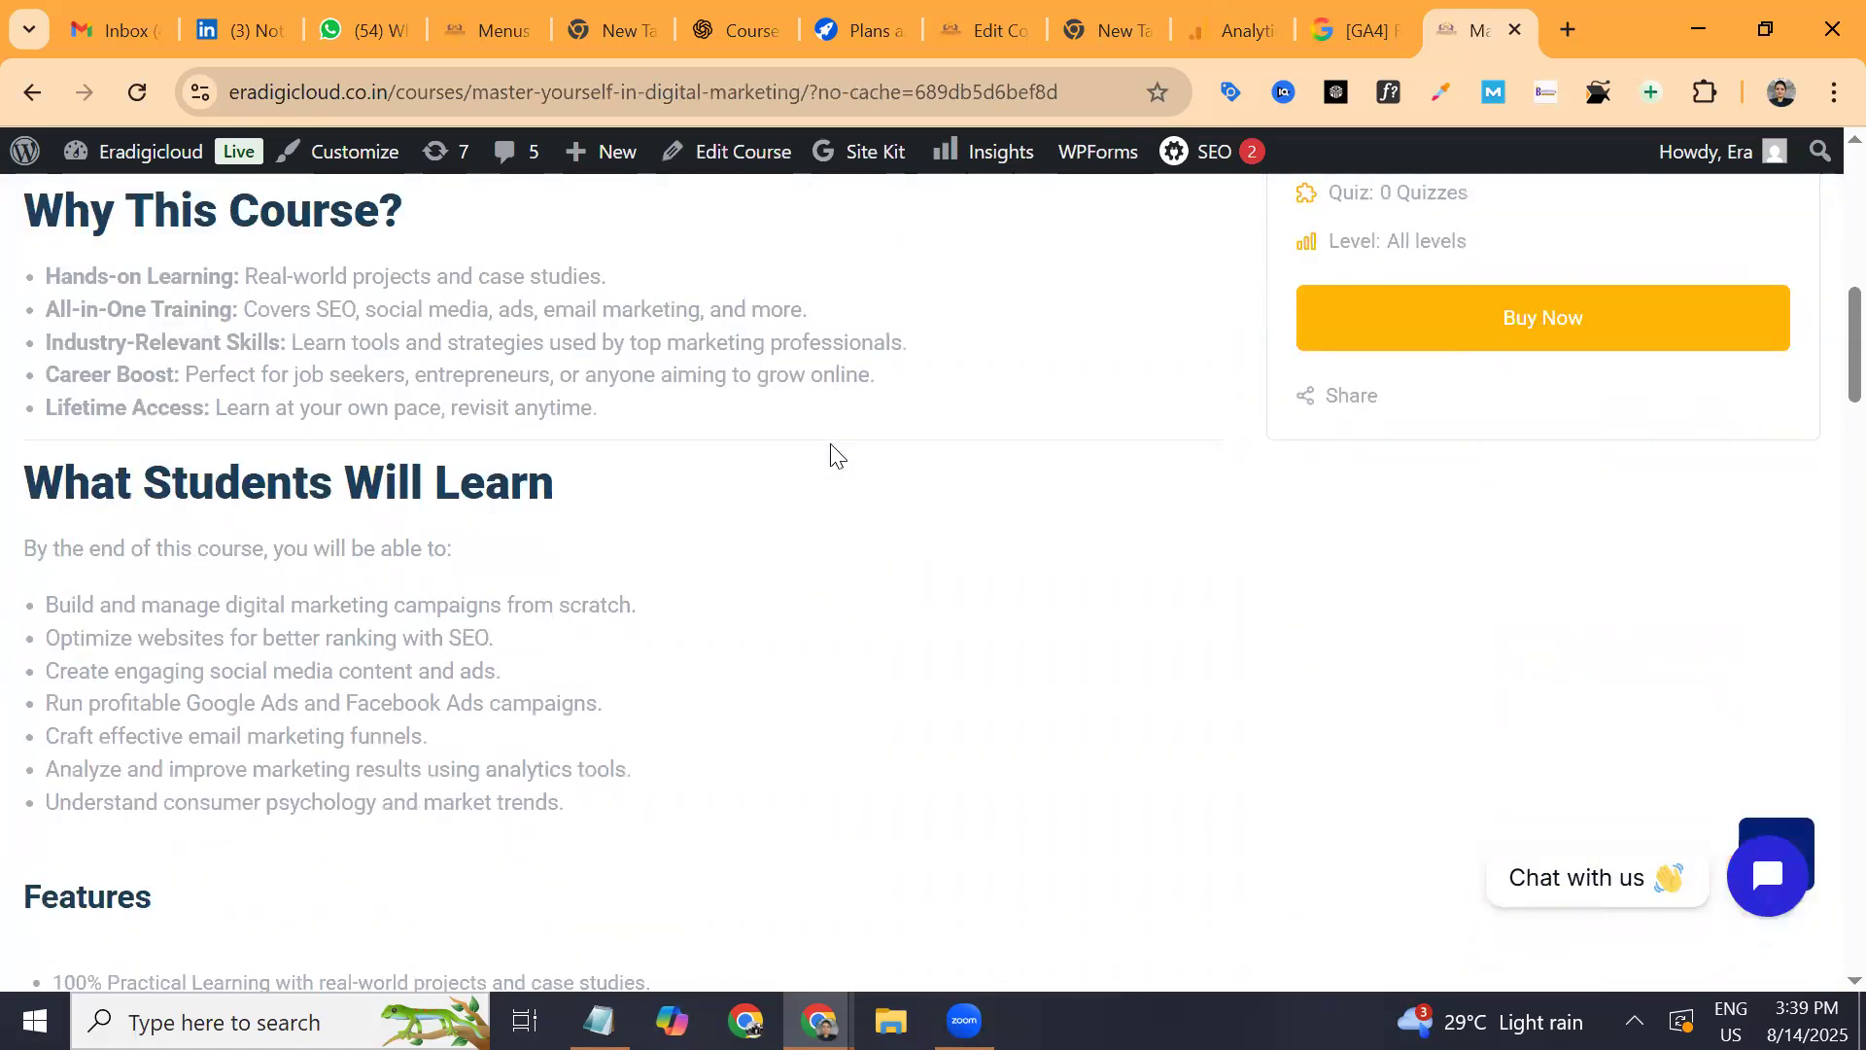
scroll(830, 443, "up", 2)
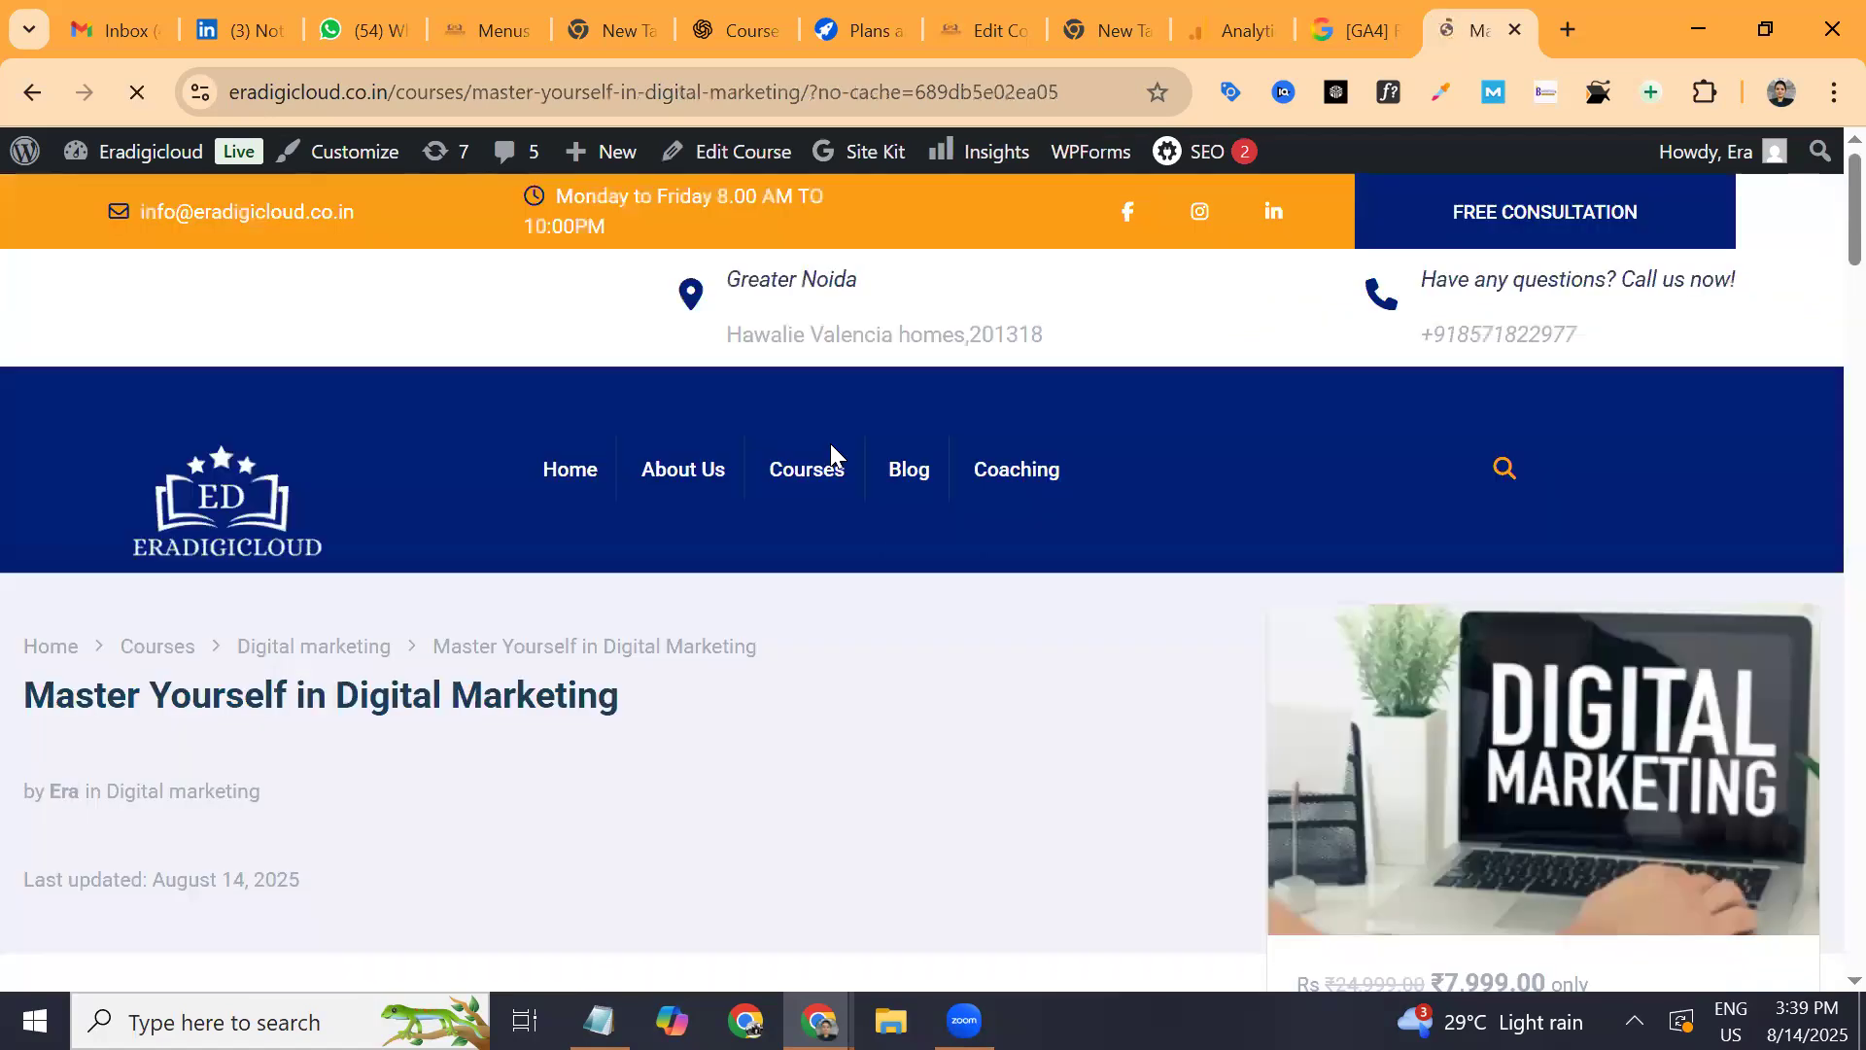
scroll(830, 443, "down", 20)
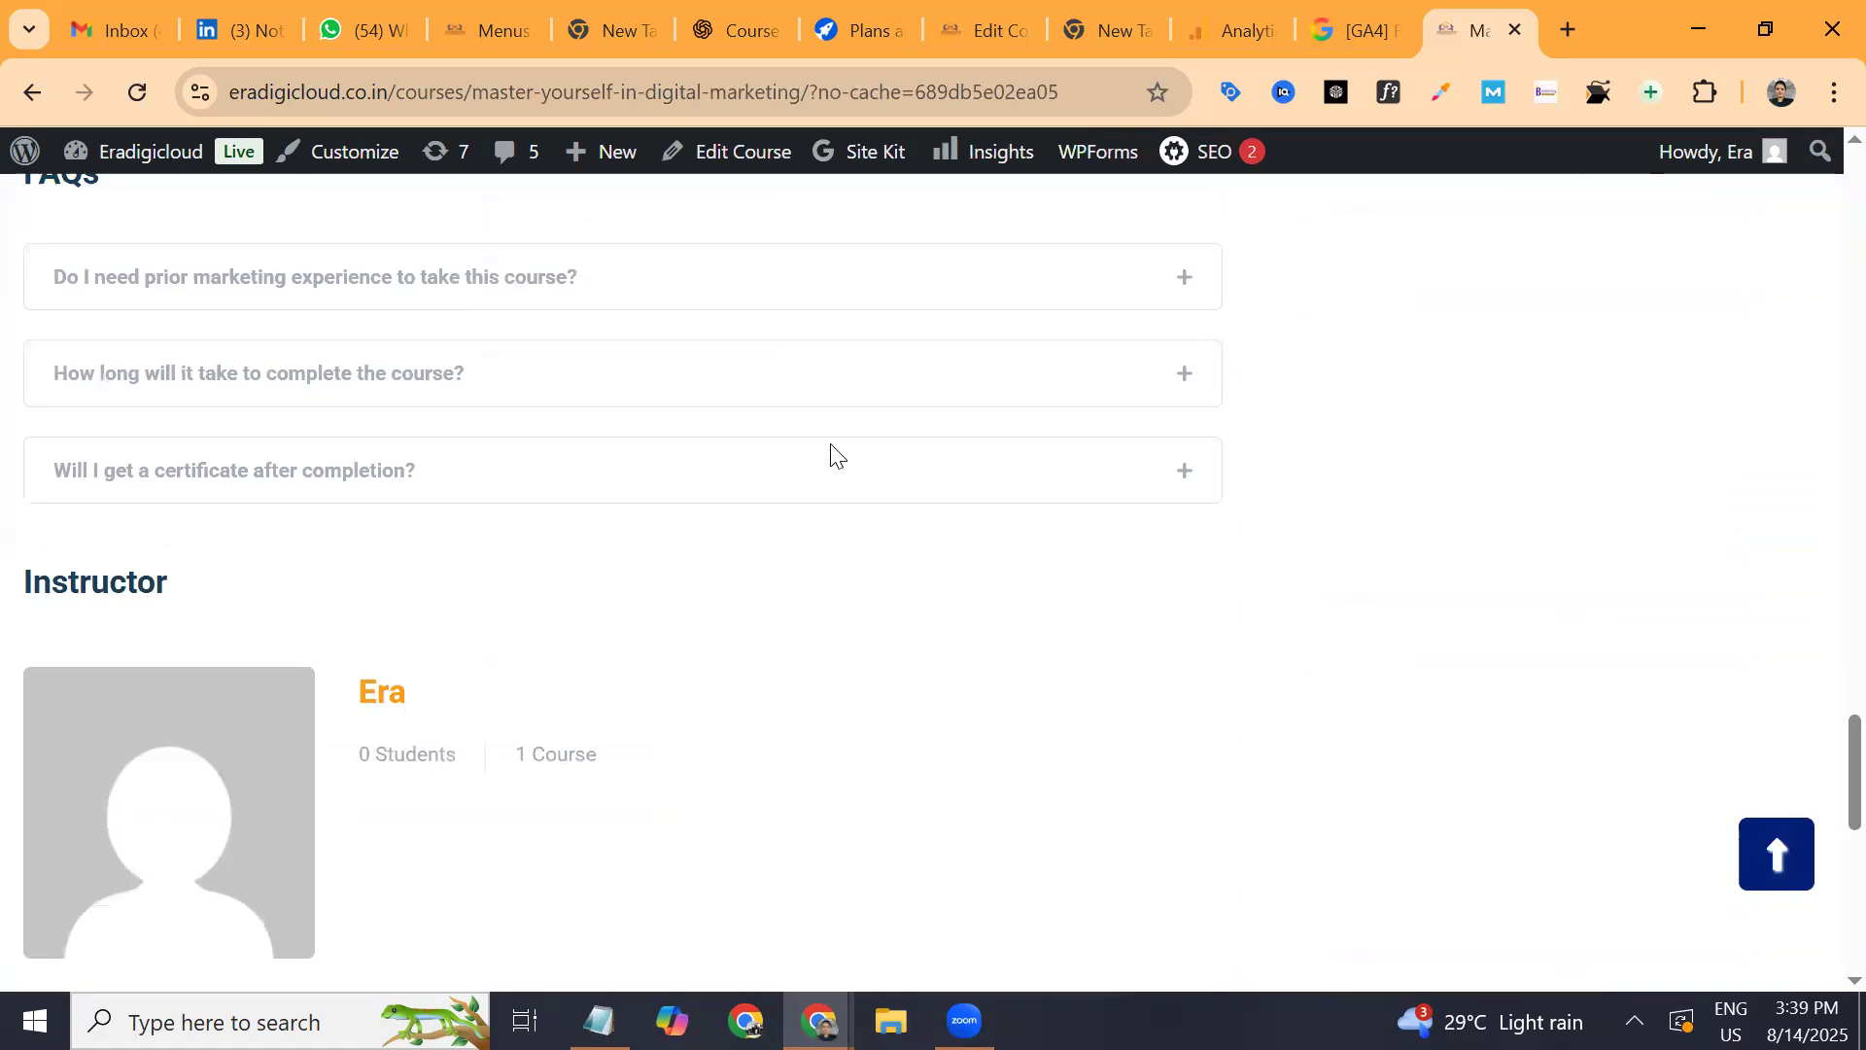
scroll(831, 449, "up", 3)
scroll(831, 449, "down", 12)
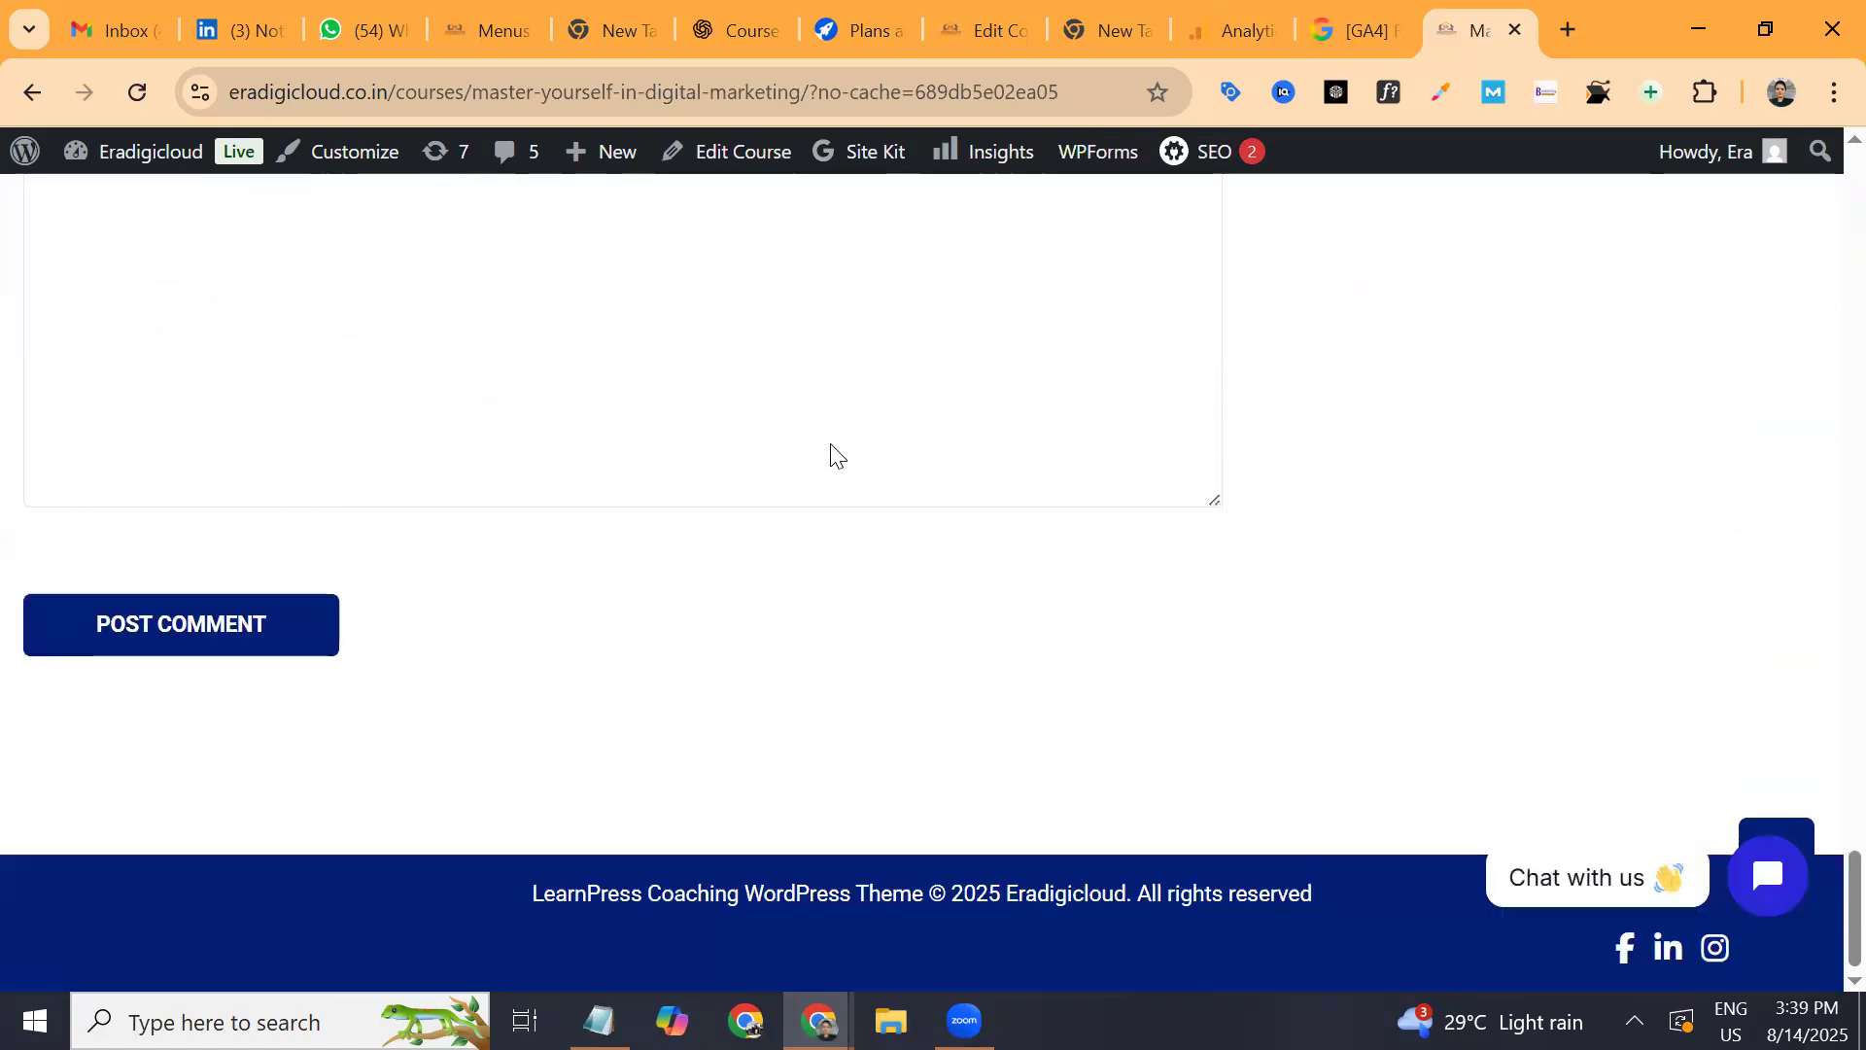
scroll(830, 443, "up", 20)
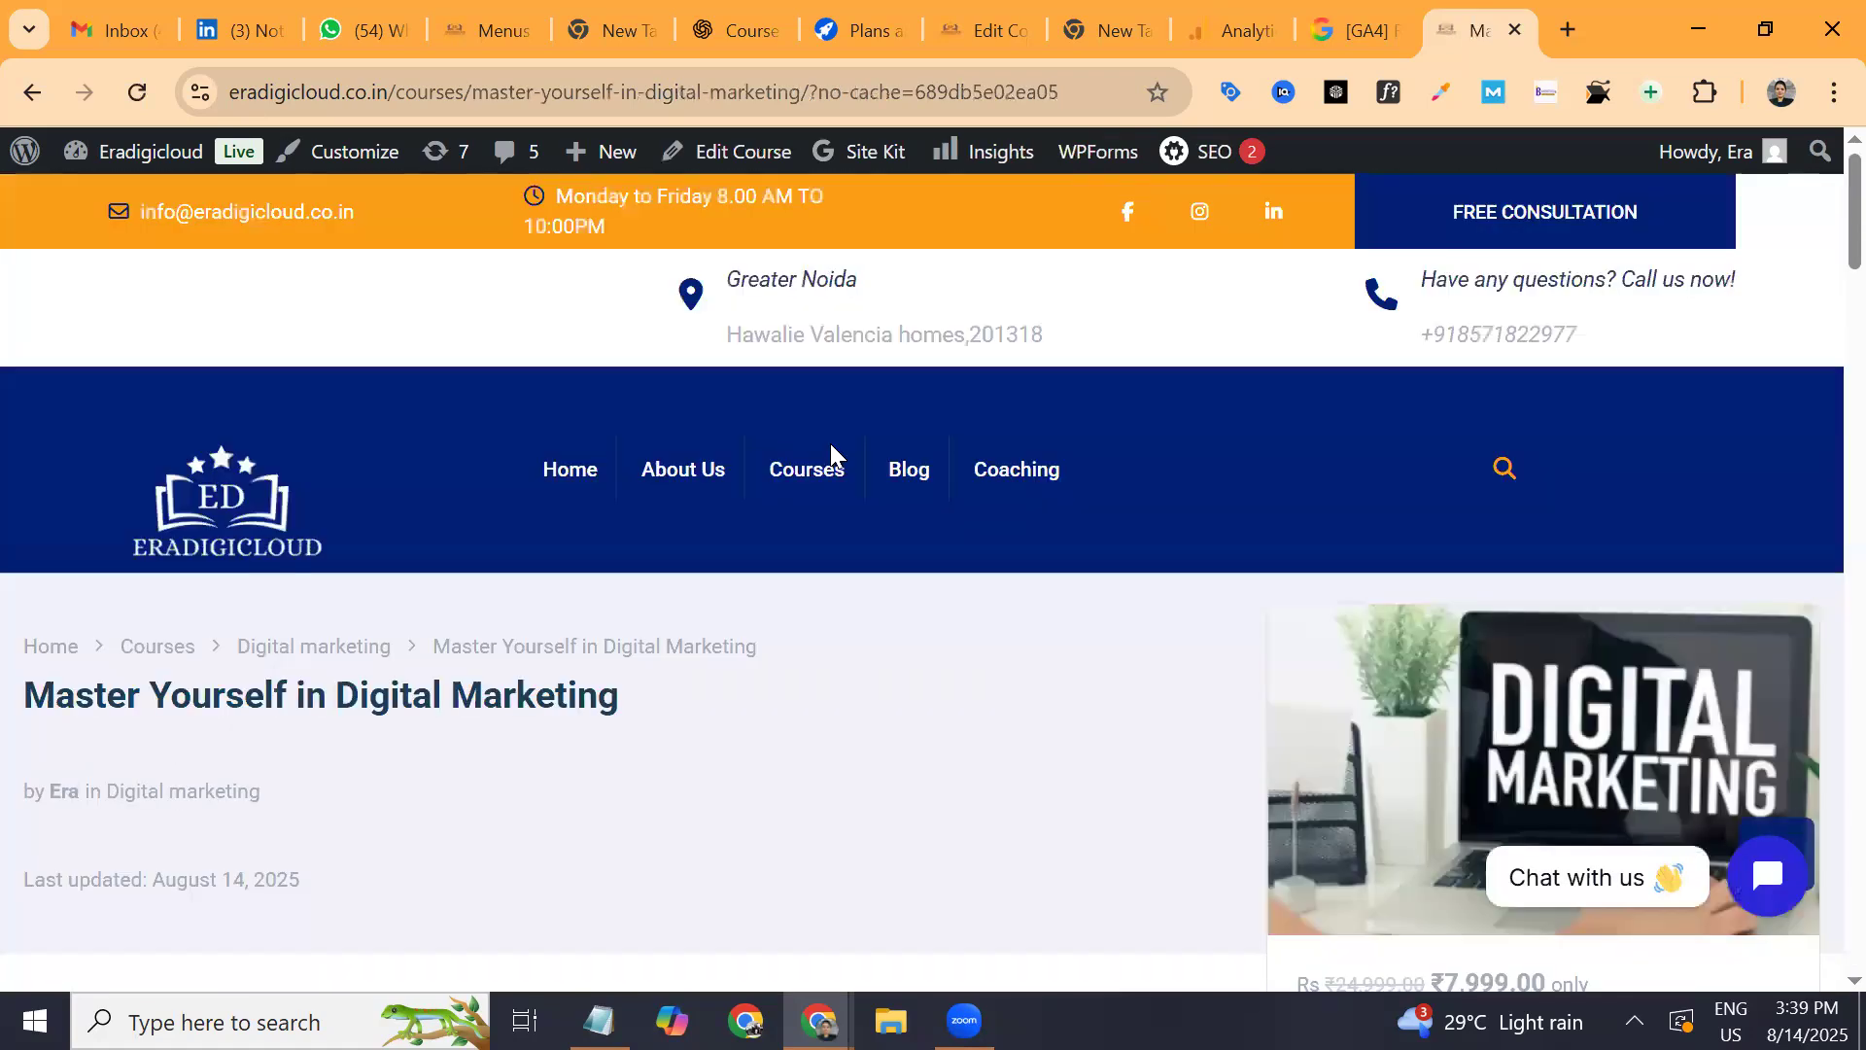
Replace the course path in the page address with "cart" and load the site's cart page.
left_click(744, 93)
left_click(743, 92)
left_click(503, 93)
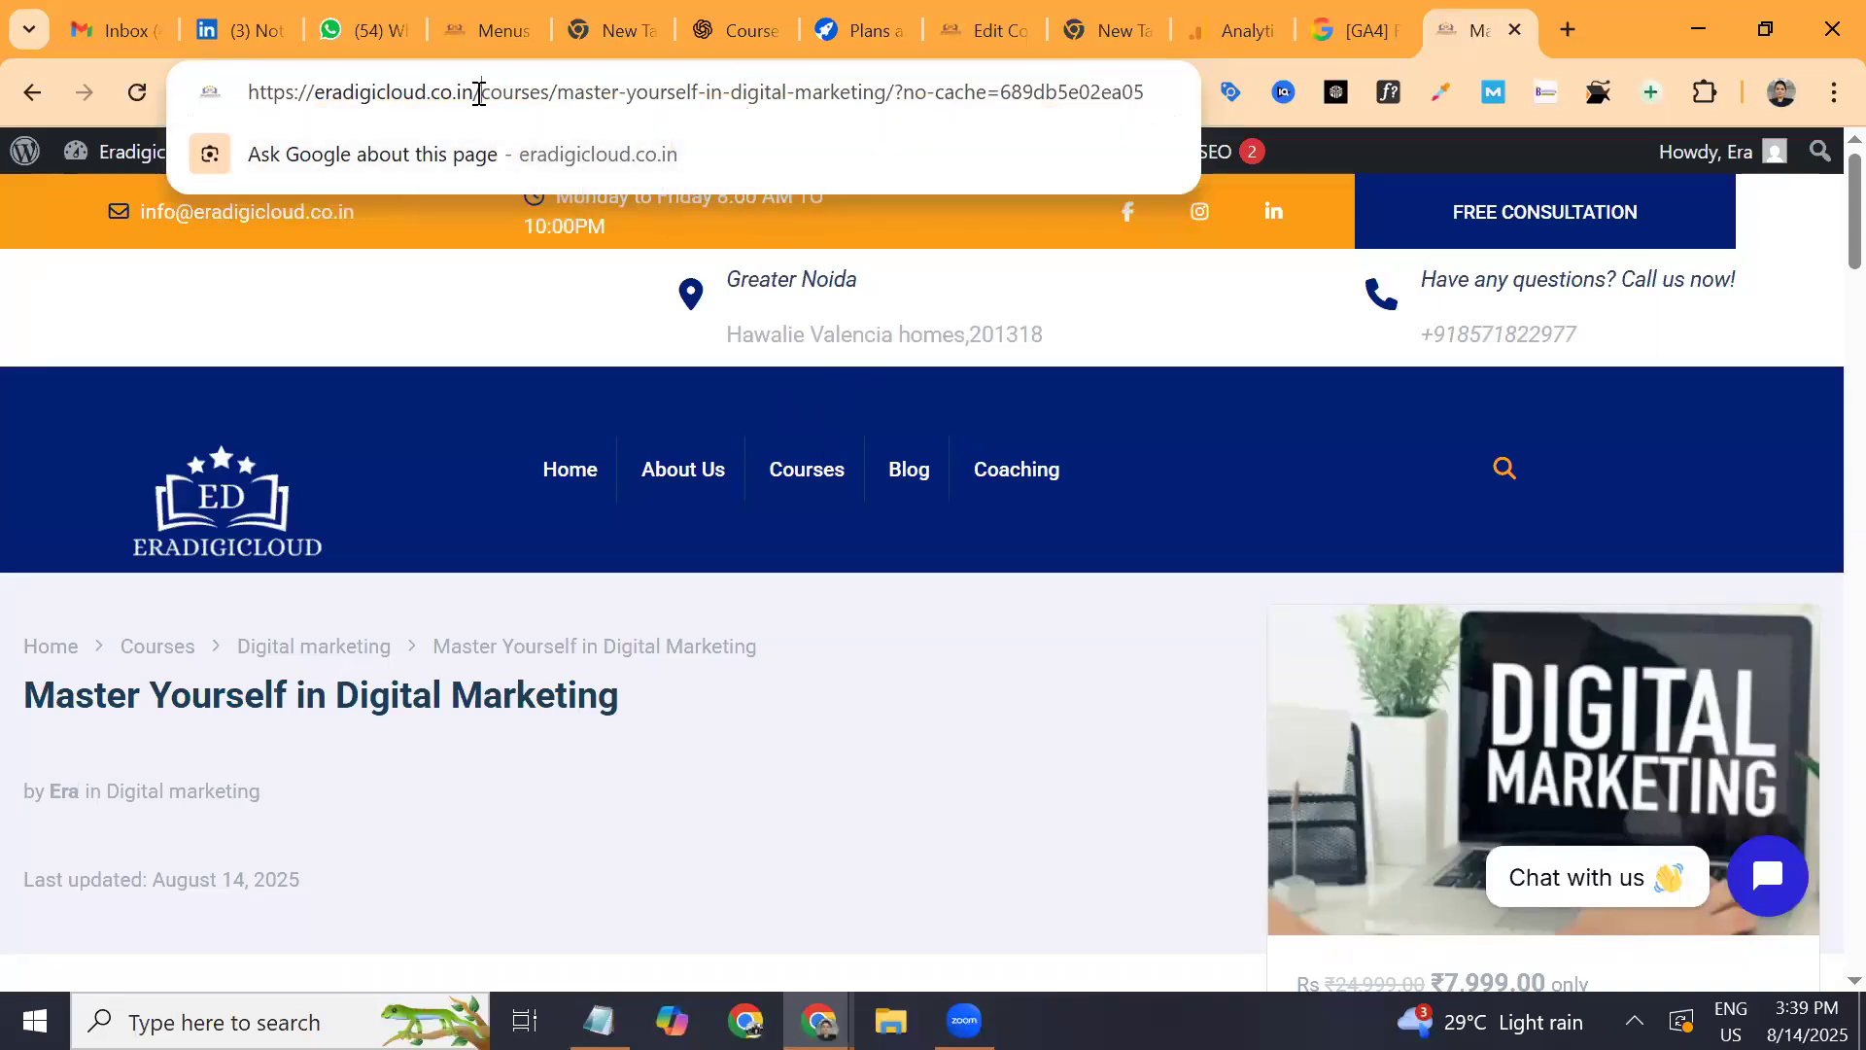
left_click(479, 92)
key("shift+End")
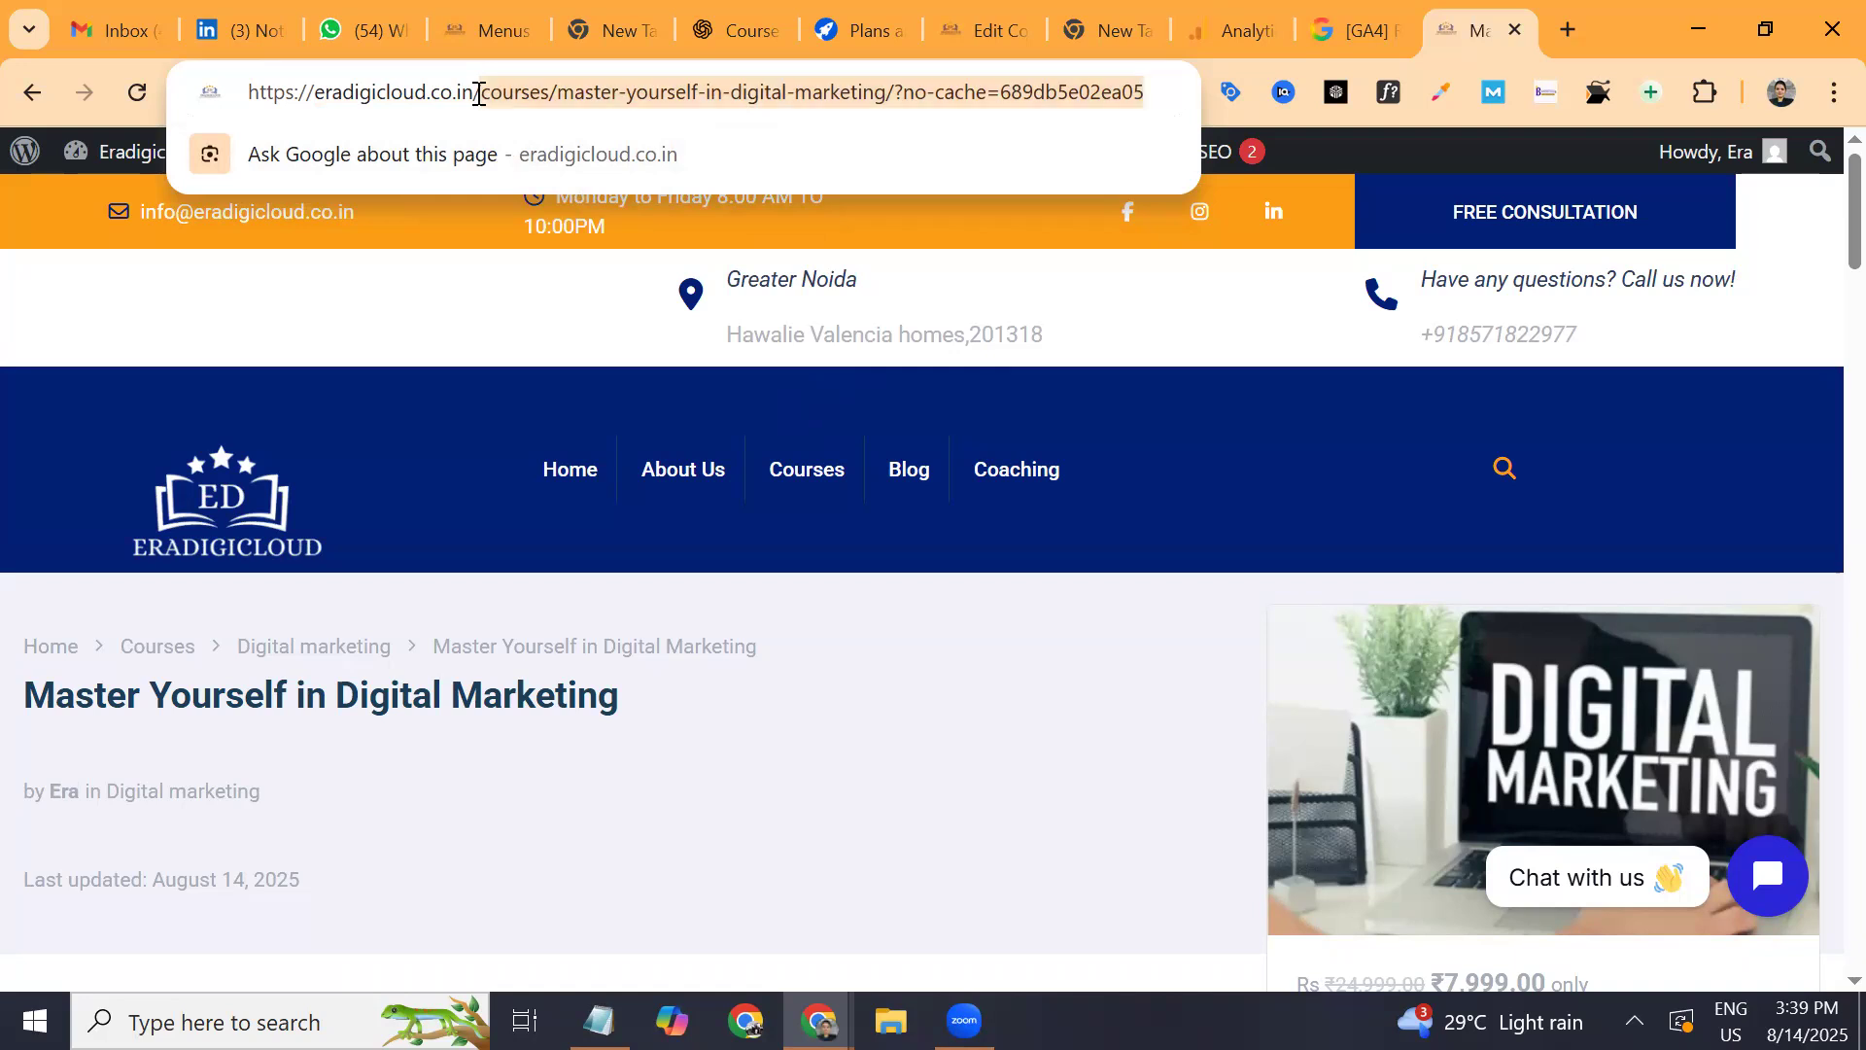
type("cart")
key("Return")
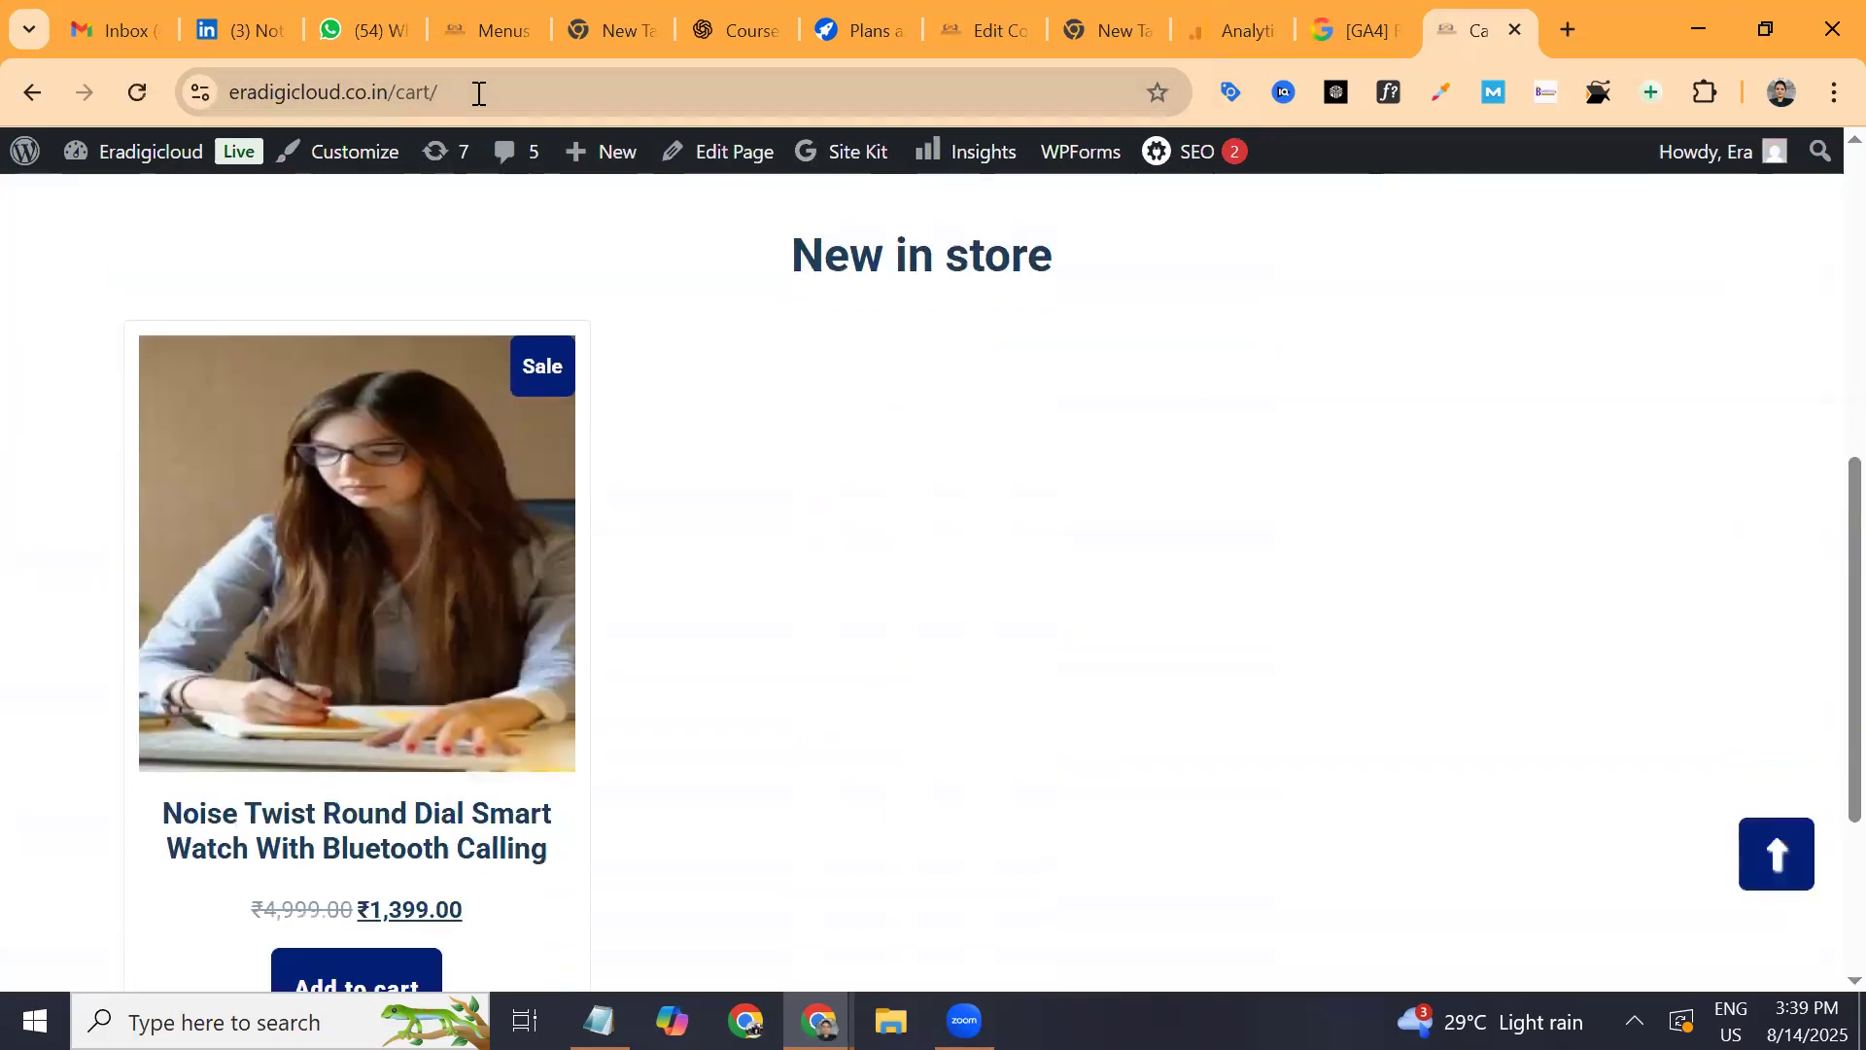
Add the Noise Twist Round Dial Smart Watch With Bluetooth Calling to the cart and review the cart's contents and totals.
key("Page_Down")
scroll(480, 94, "up", 3)
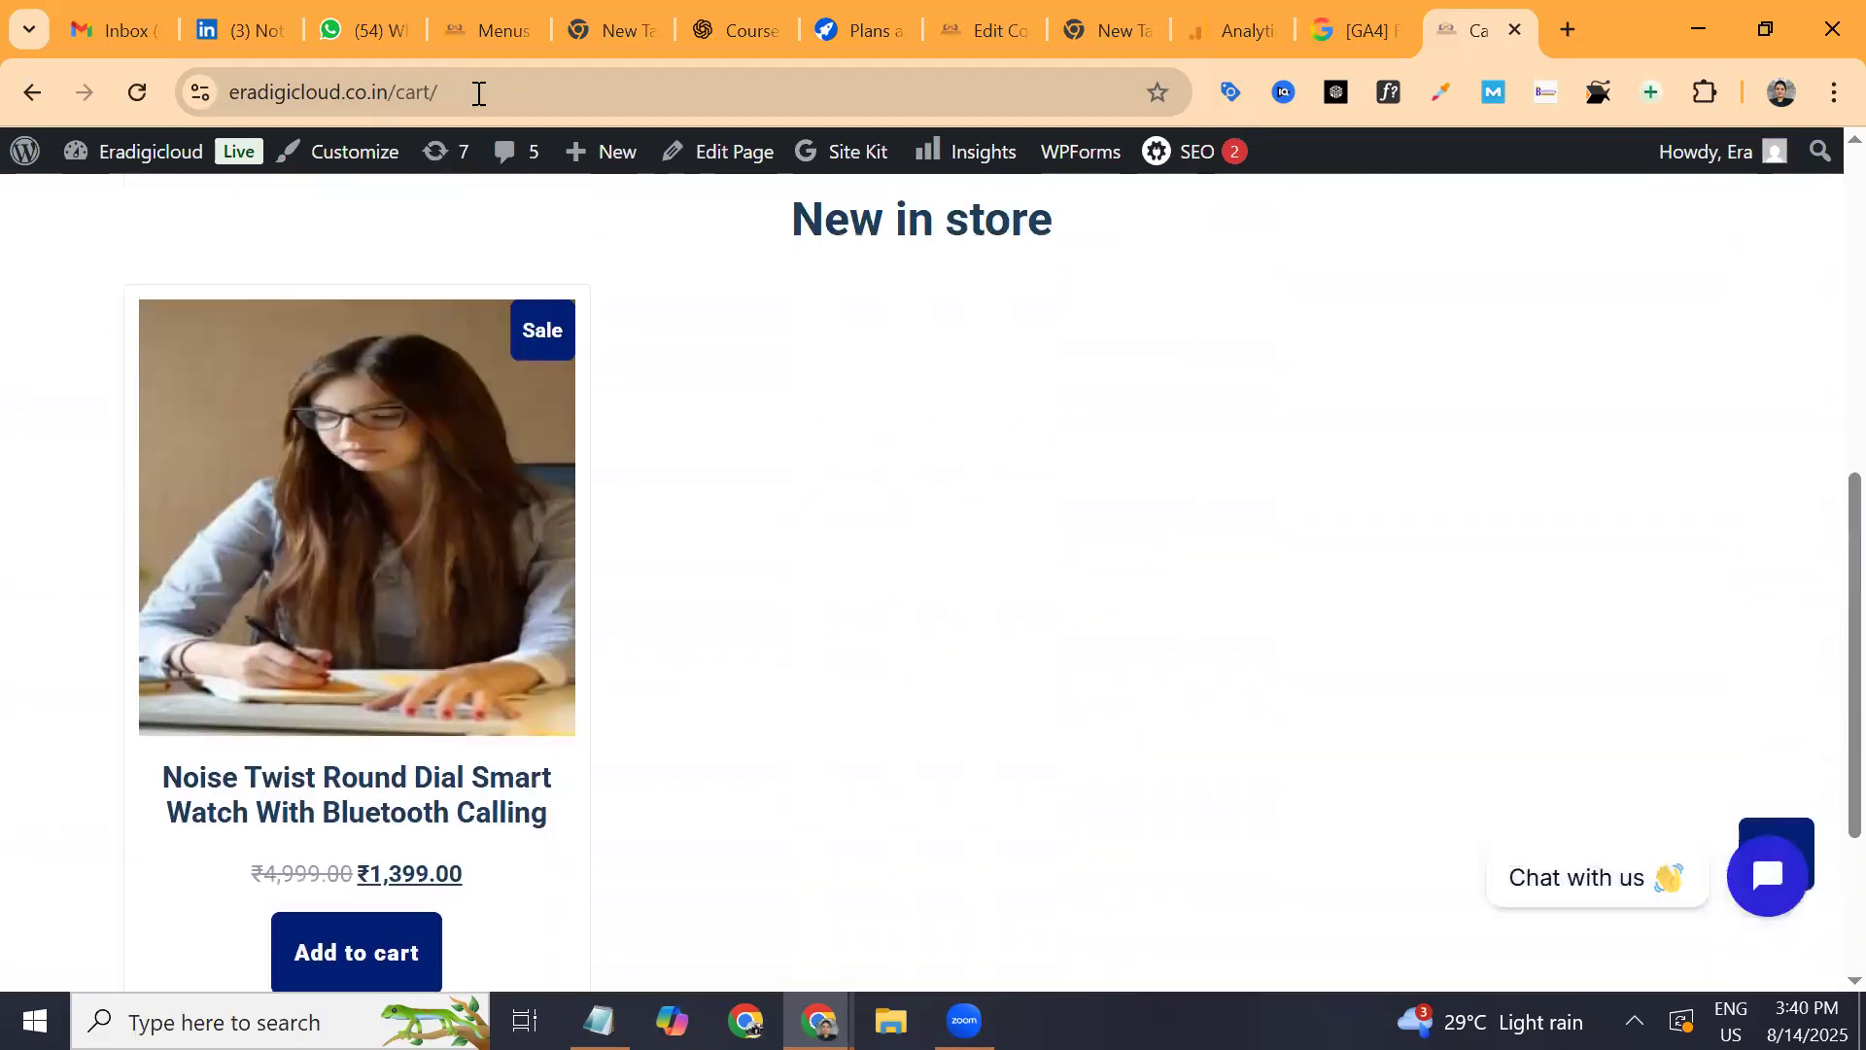
scroll(479, 93, "down", 3)
scroll(480, 93, "up", 5)
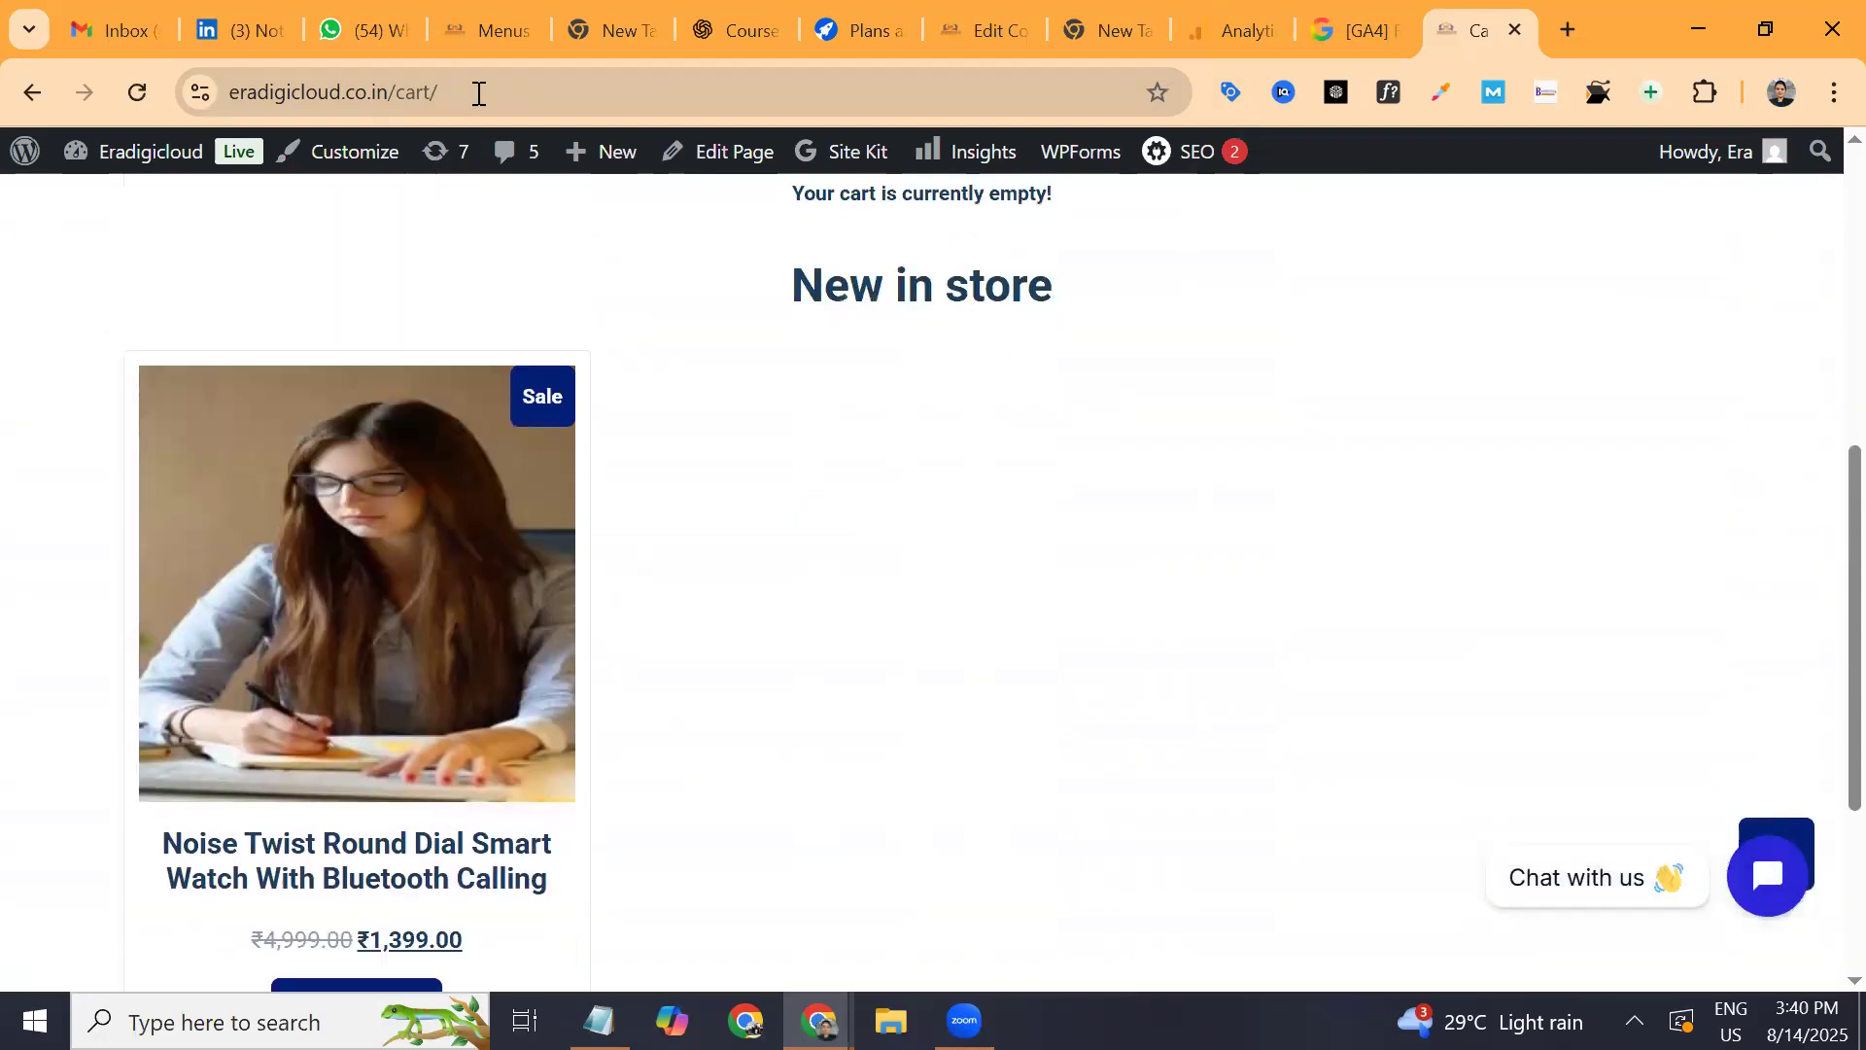
scroll(479, 93, "down", 2)
scroll(479, 94, "down", 2)
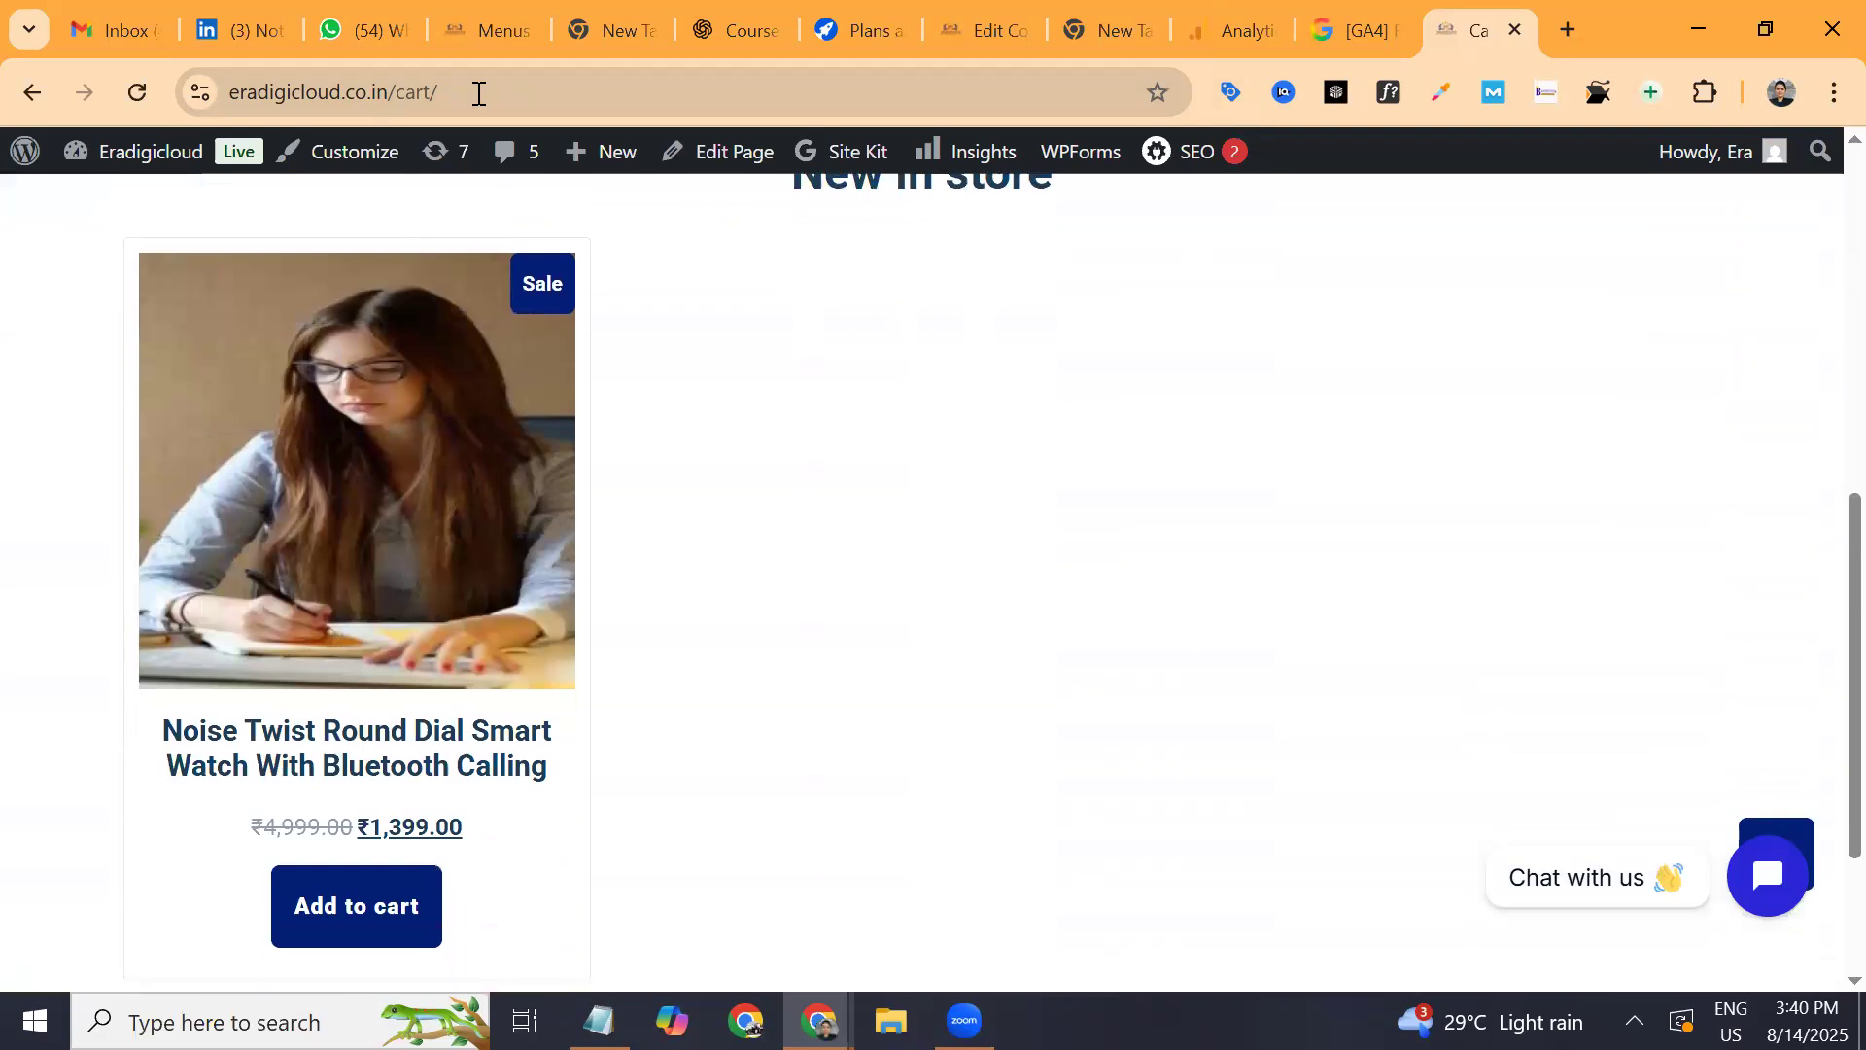
scroll(479, 94, "down", 2)
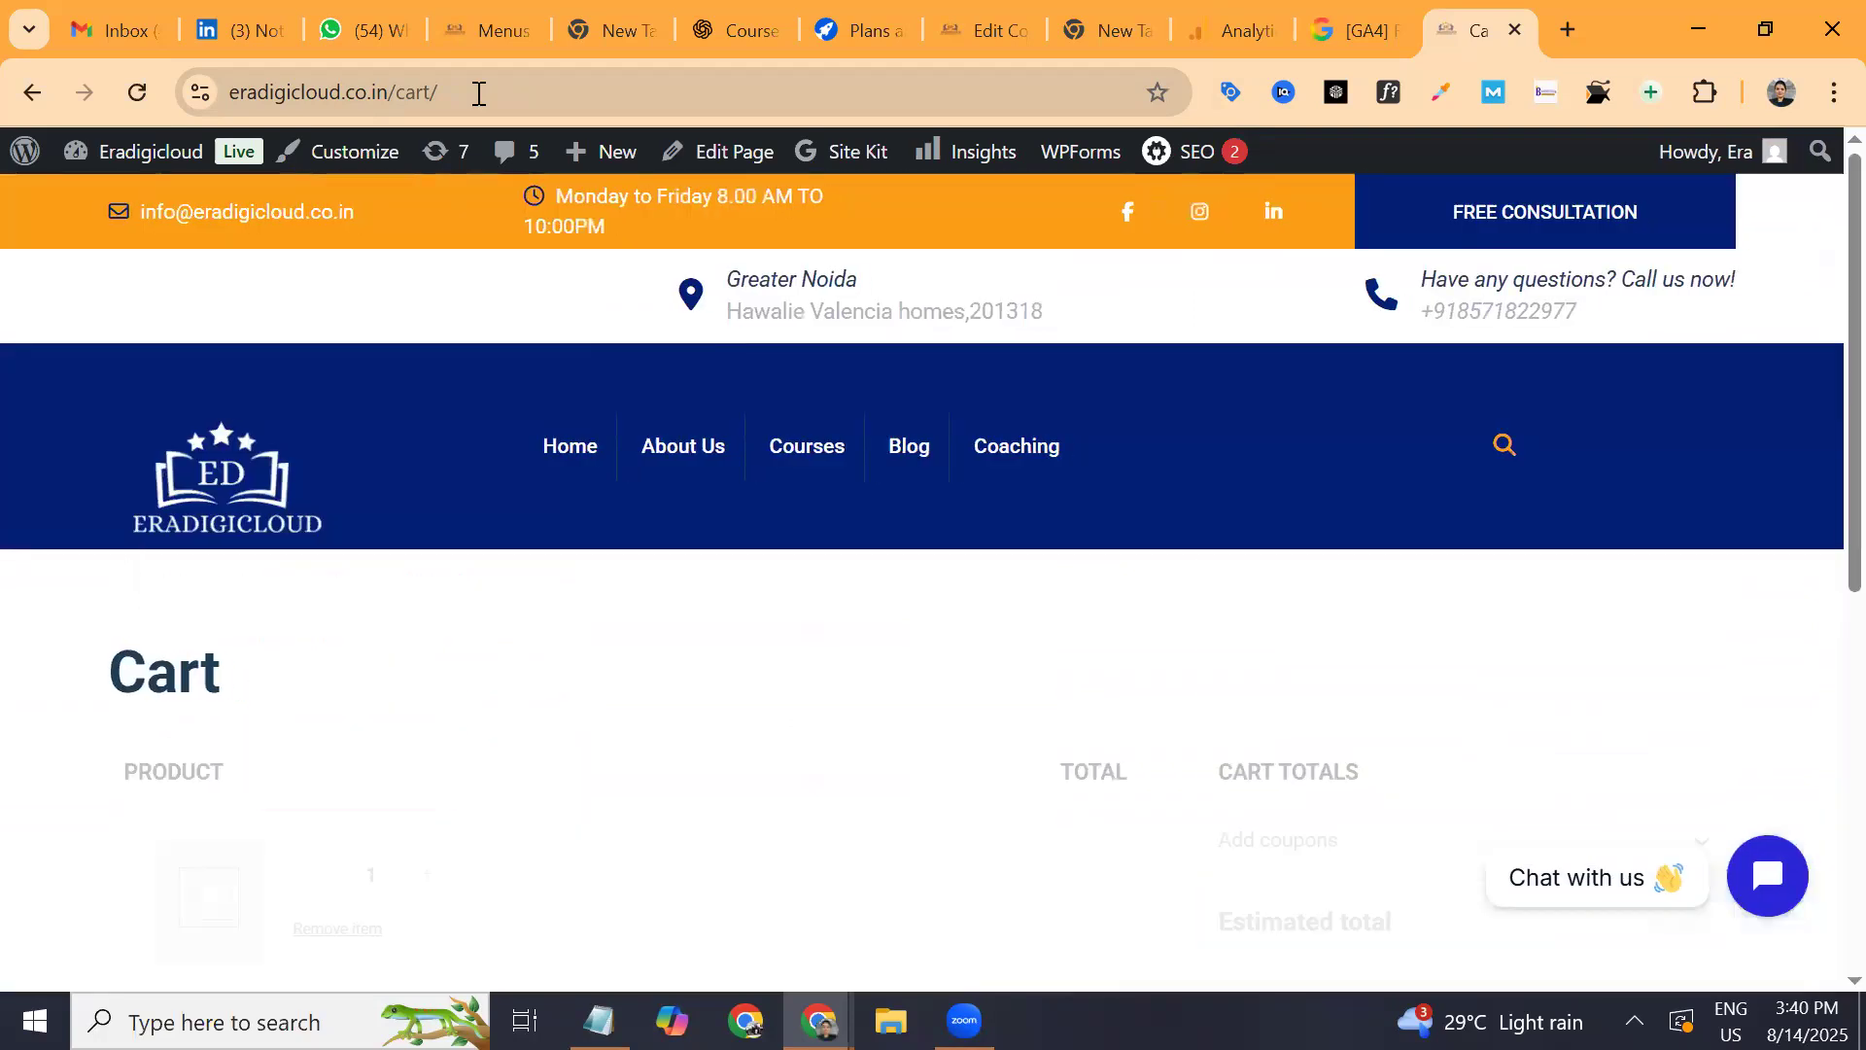
scroll(479, 94, "down", 4)
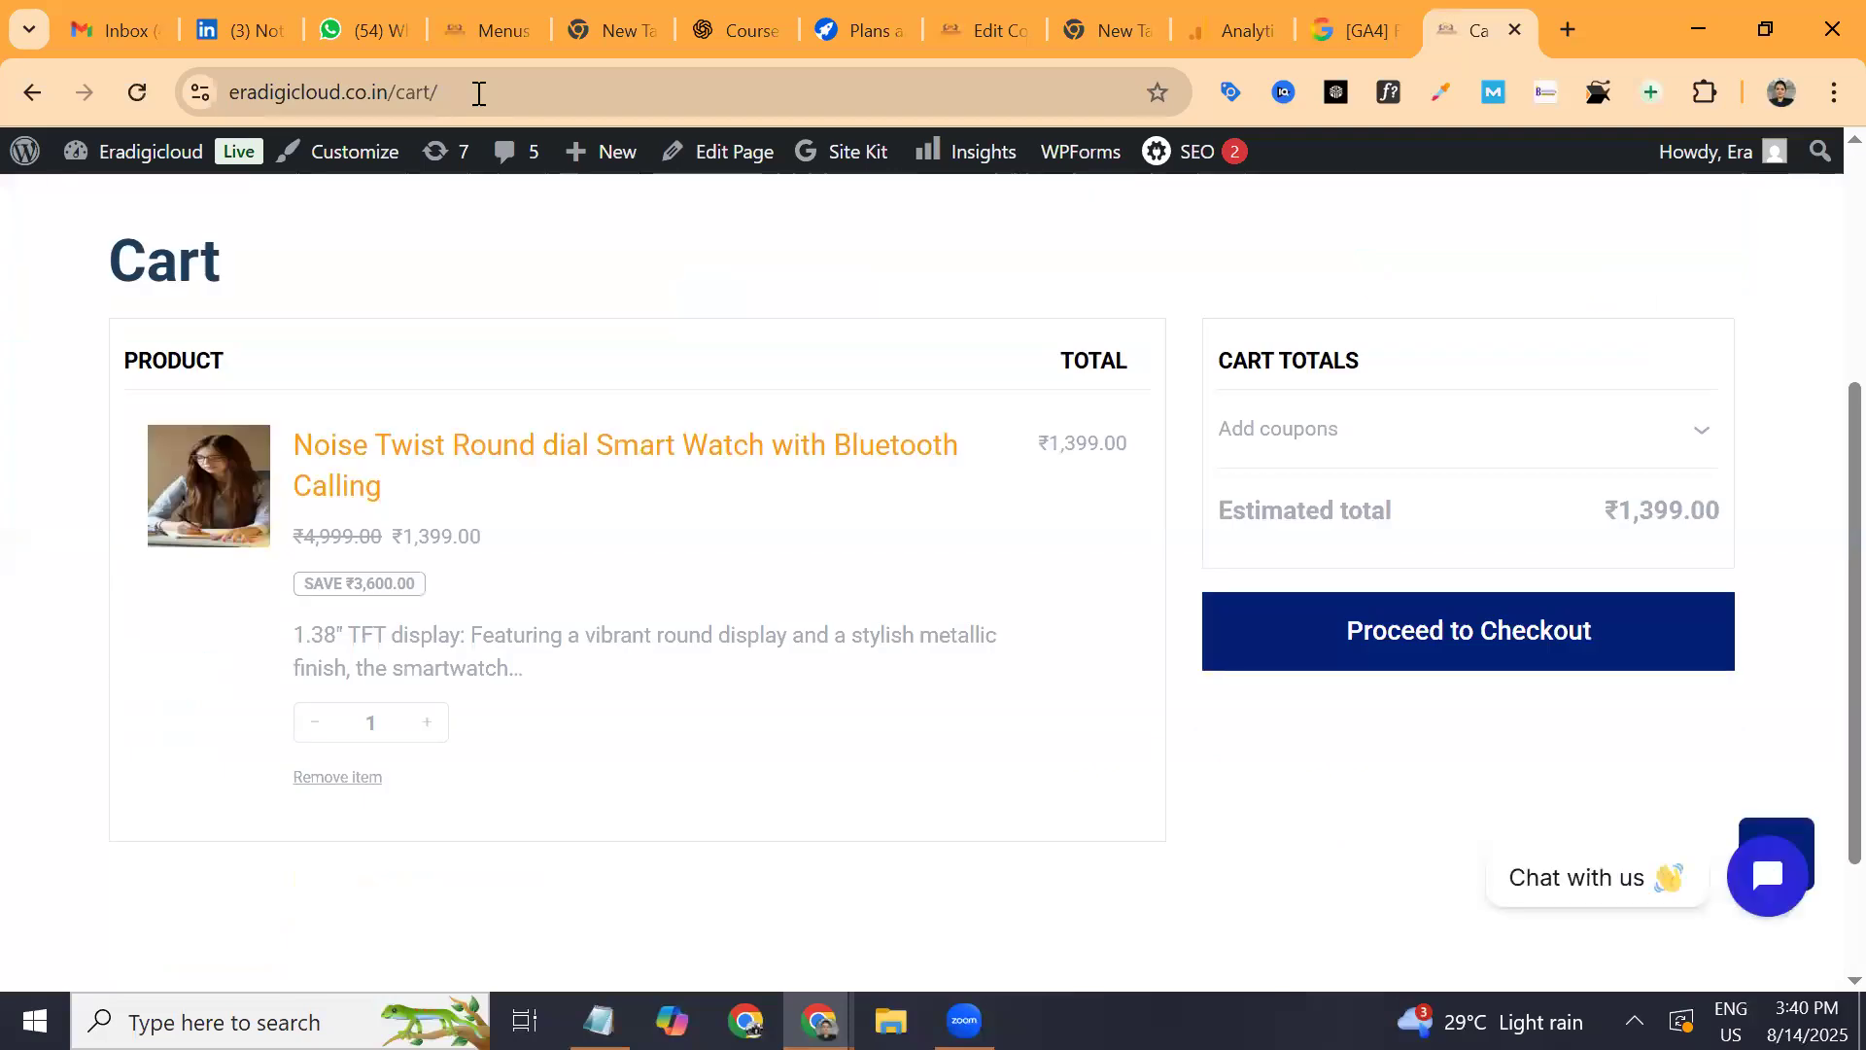
Load the site's checkout page.
key("Return")
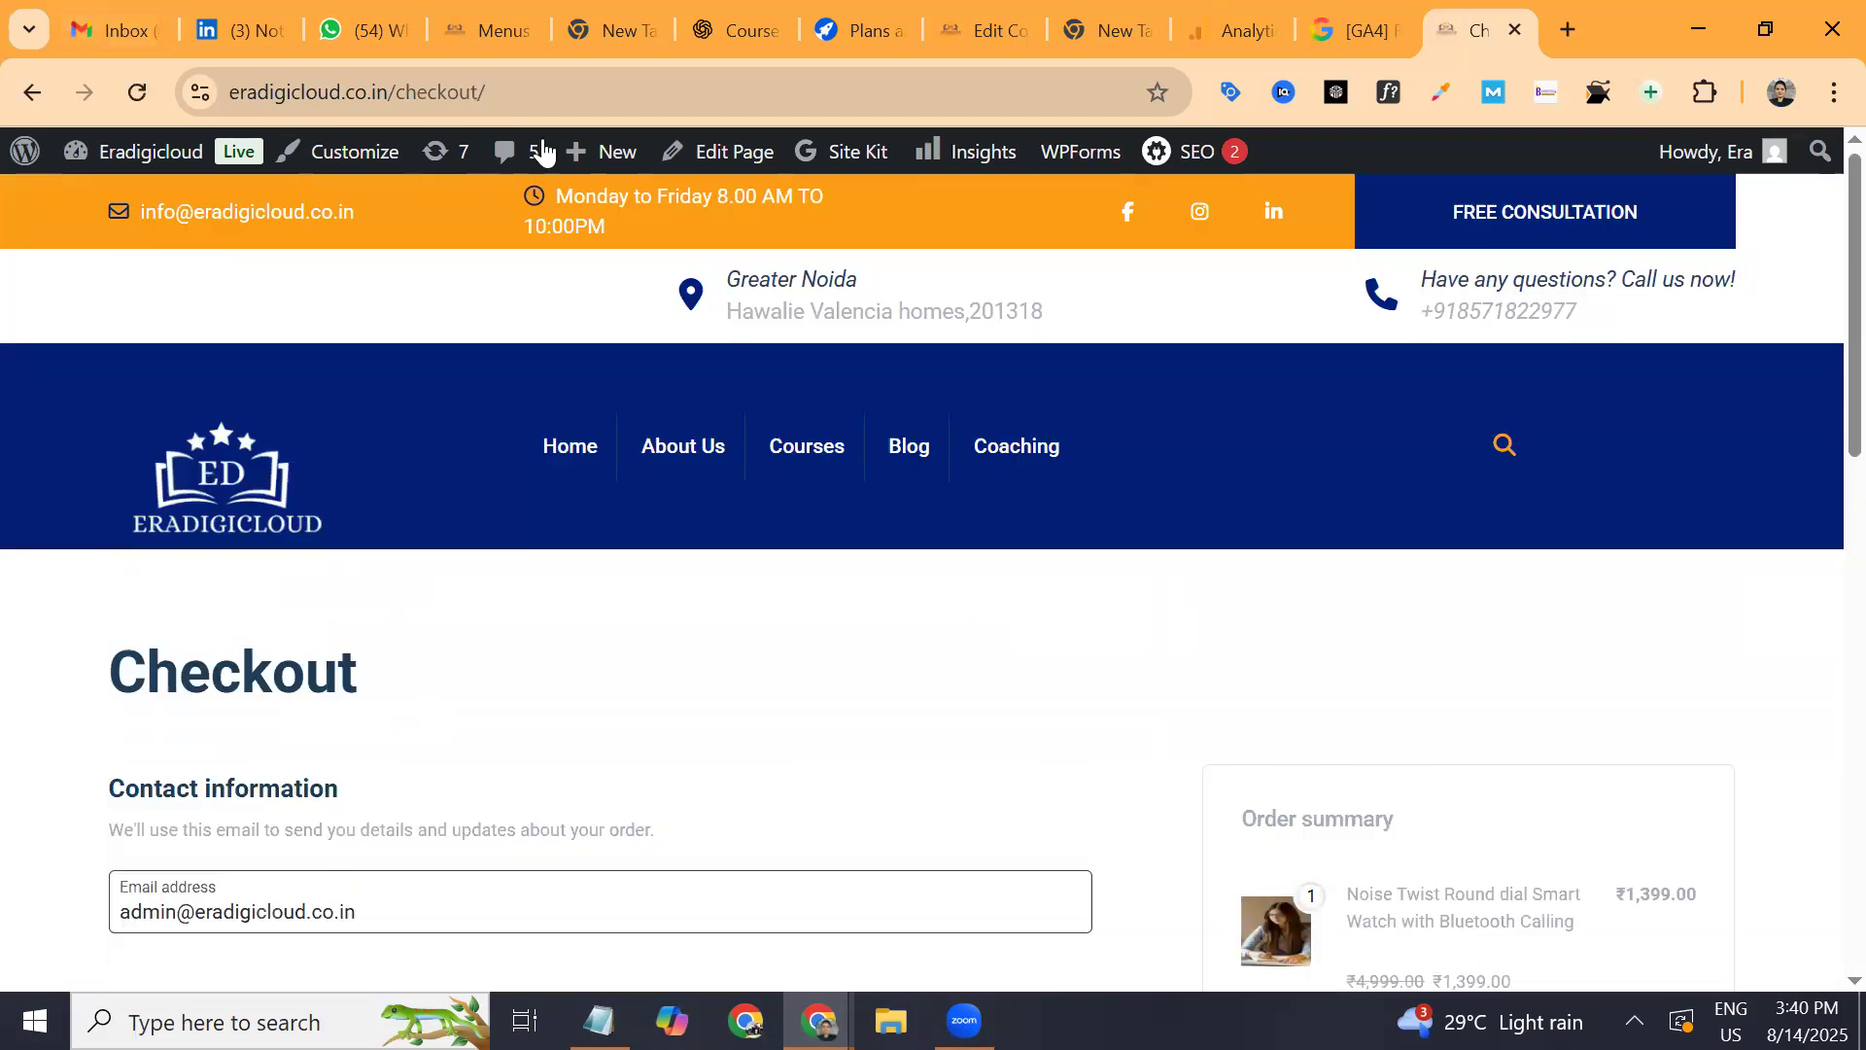
left_click(521, 93)
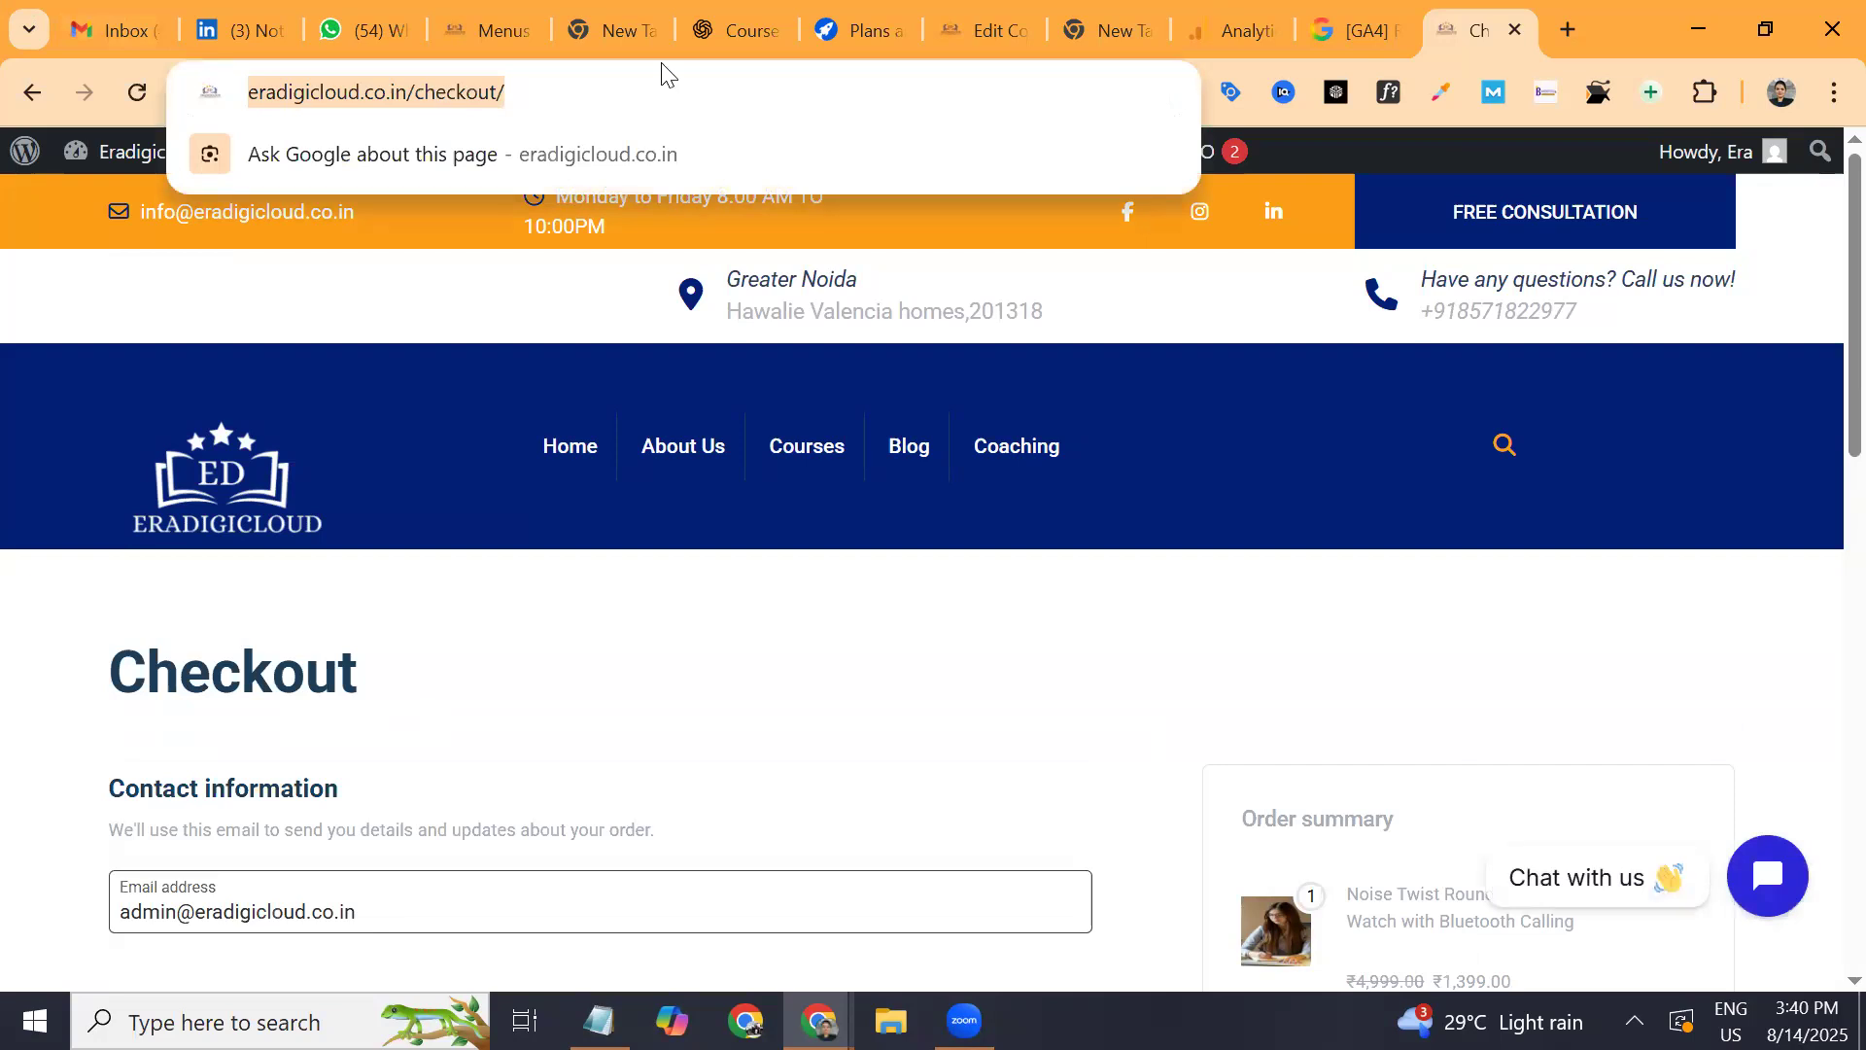
left_click(1226, 31)
scroll(1272, 576, "down", 5)
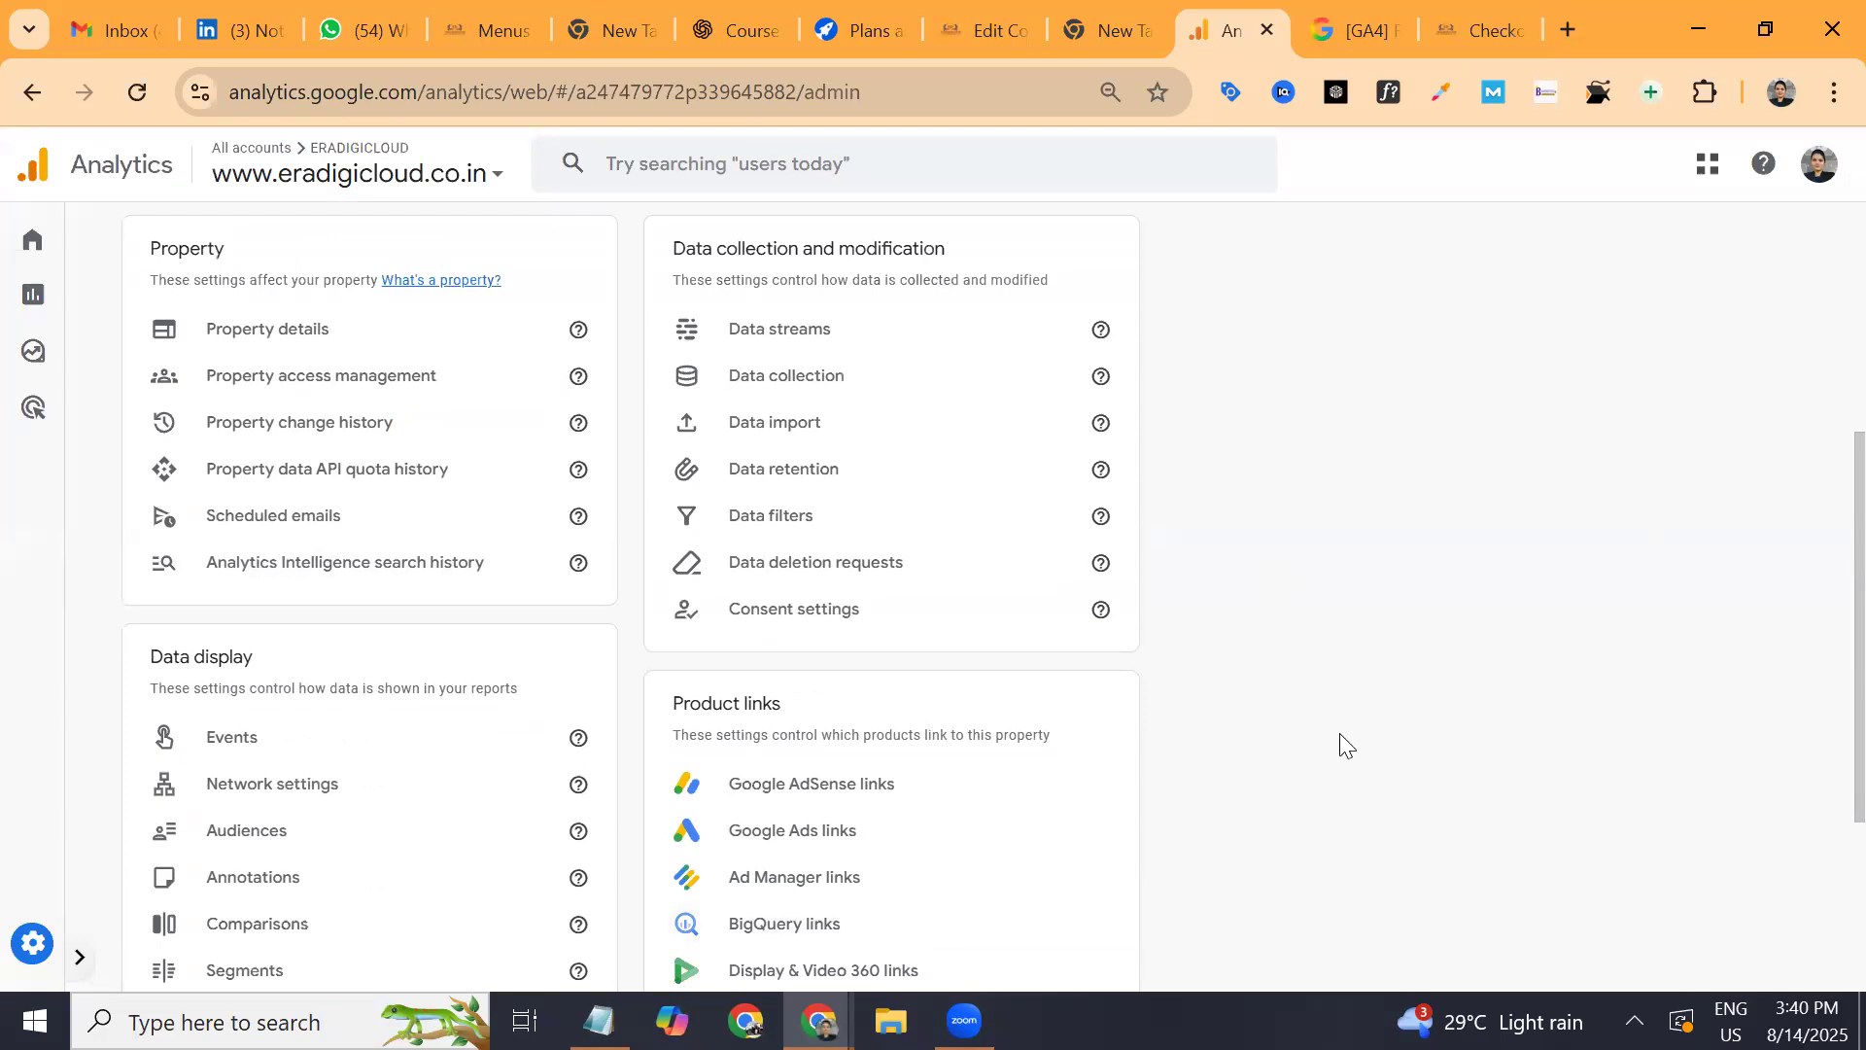
left_click(992, 29)
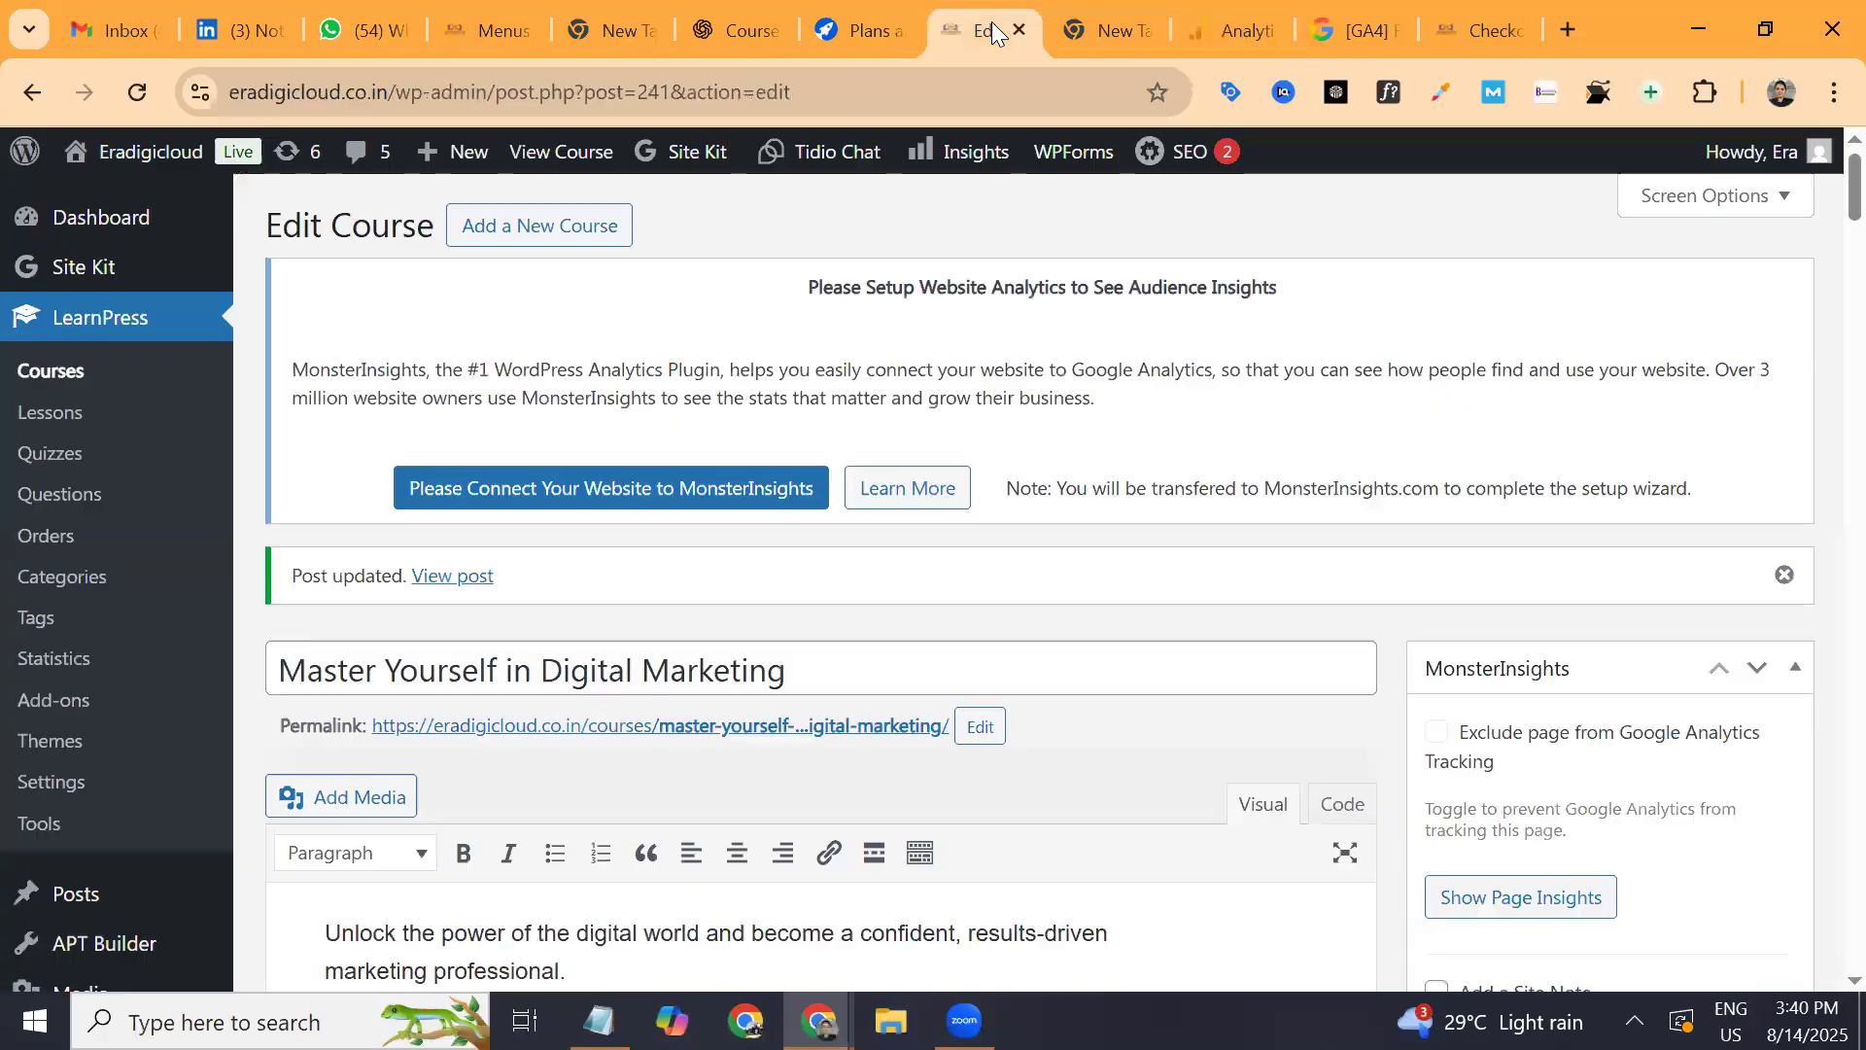
left_click(1468, 31)
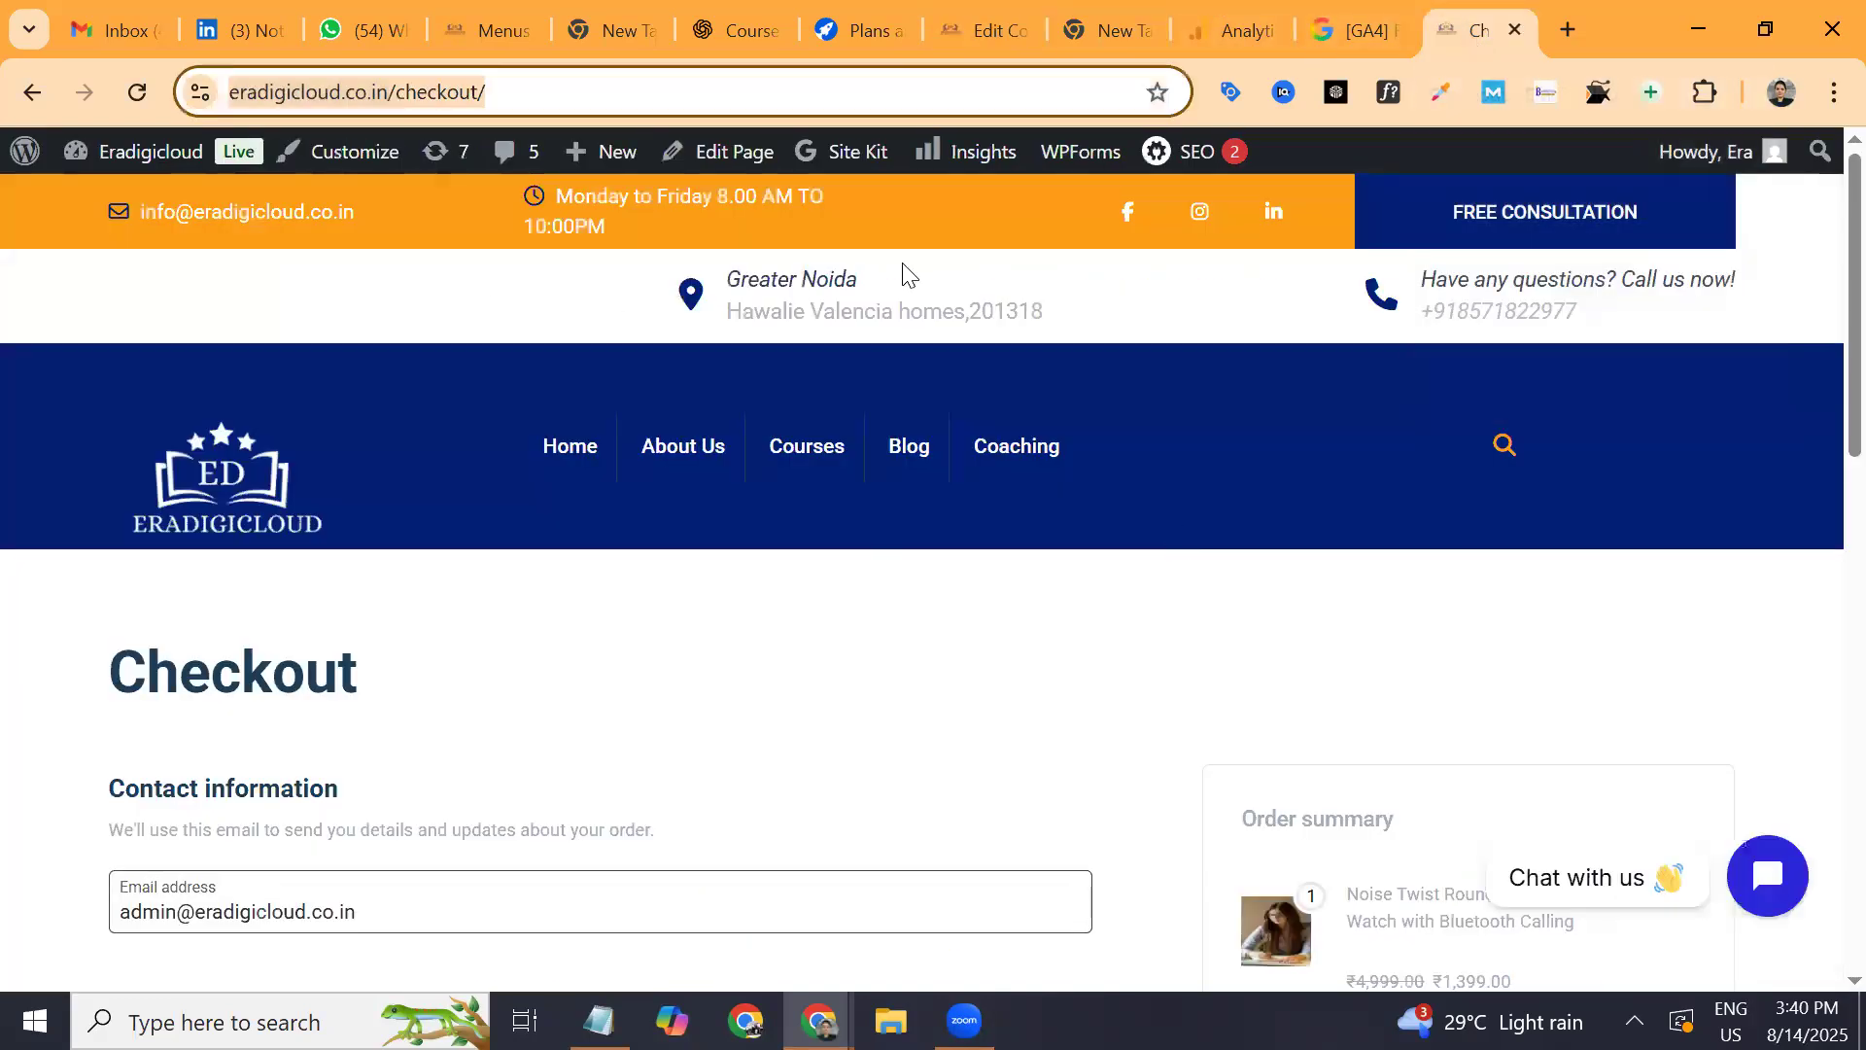
Replace the checkout path in the page address with "shop" and load the site's shop page.
left_click(573, 88)
key("BackSpace")
key("BackSpace")
key("BackSpace")
key("BackSpace")
key("BackSpace")
key("BackSpace")
key("BackSpace")
key("BackSpace")
key("BackSpace")
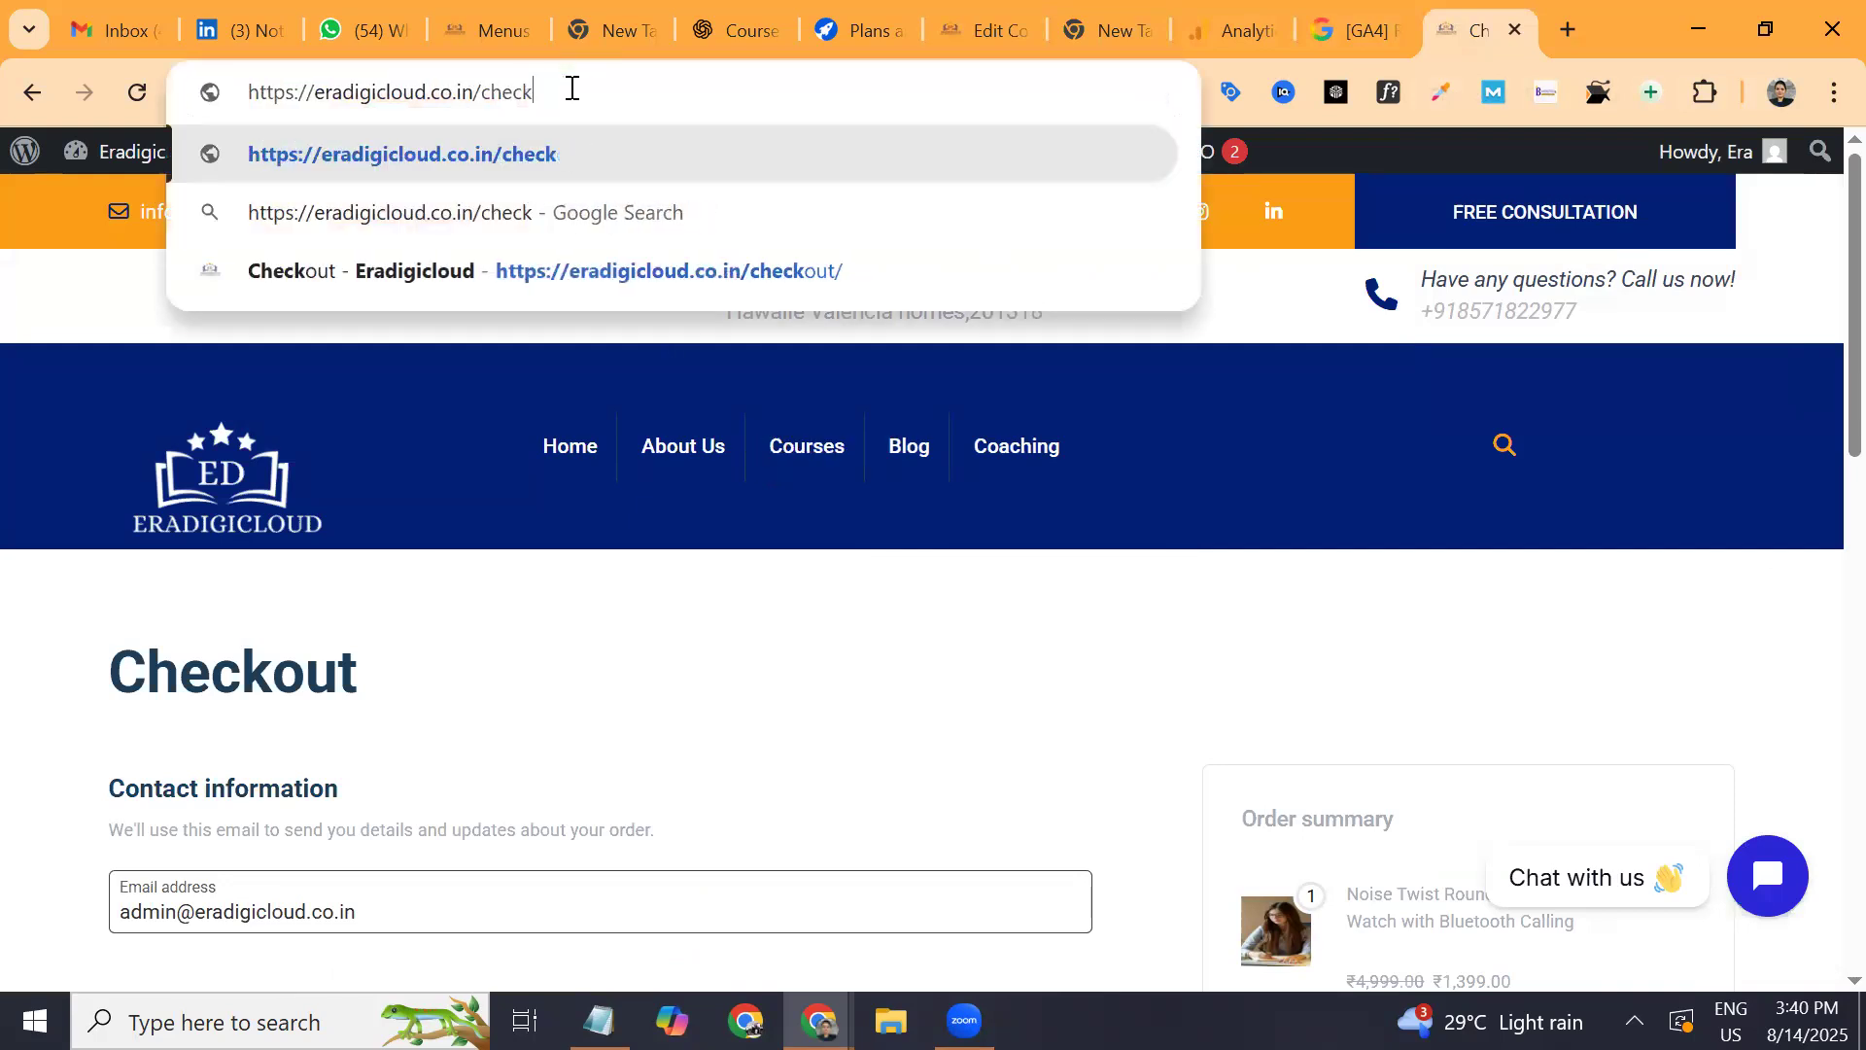
type("sg")
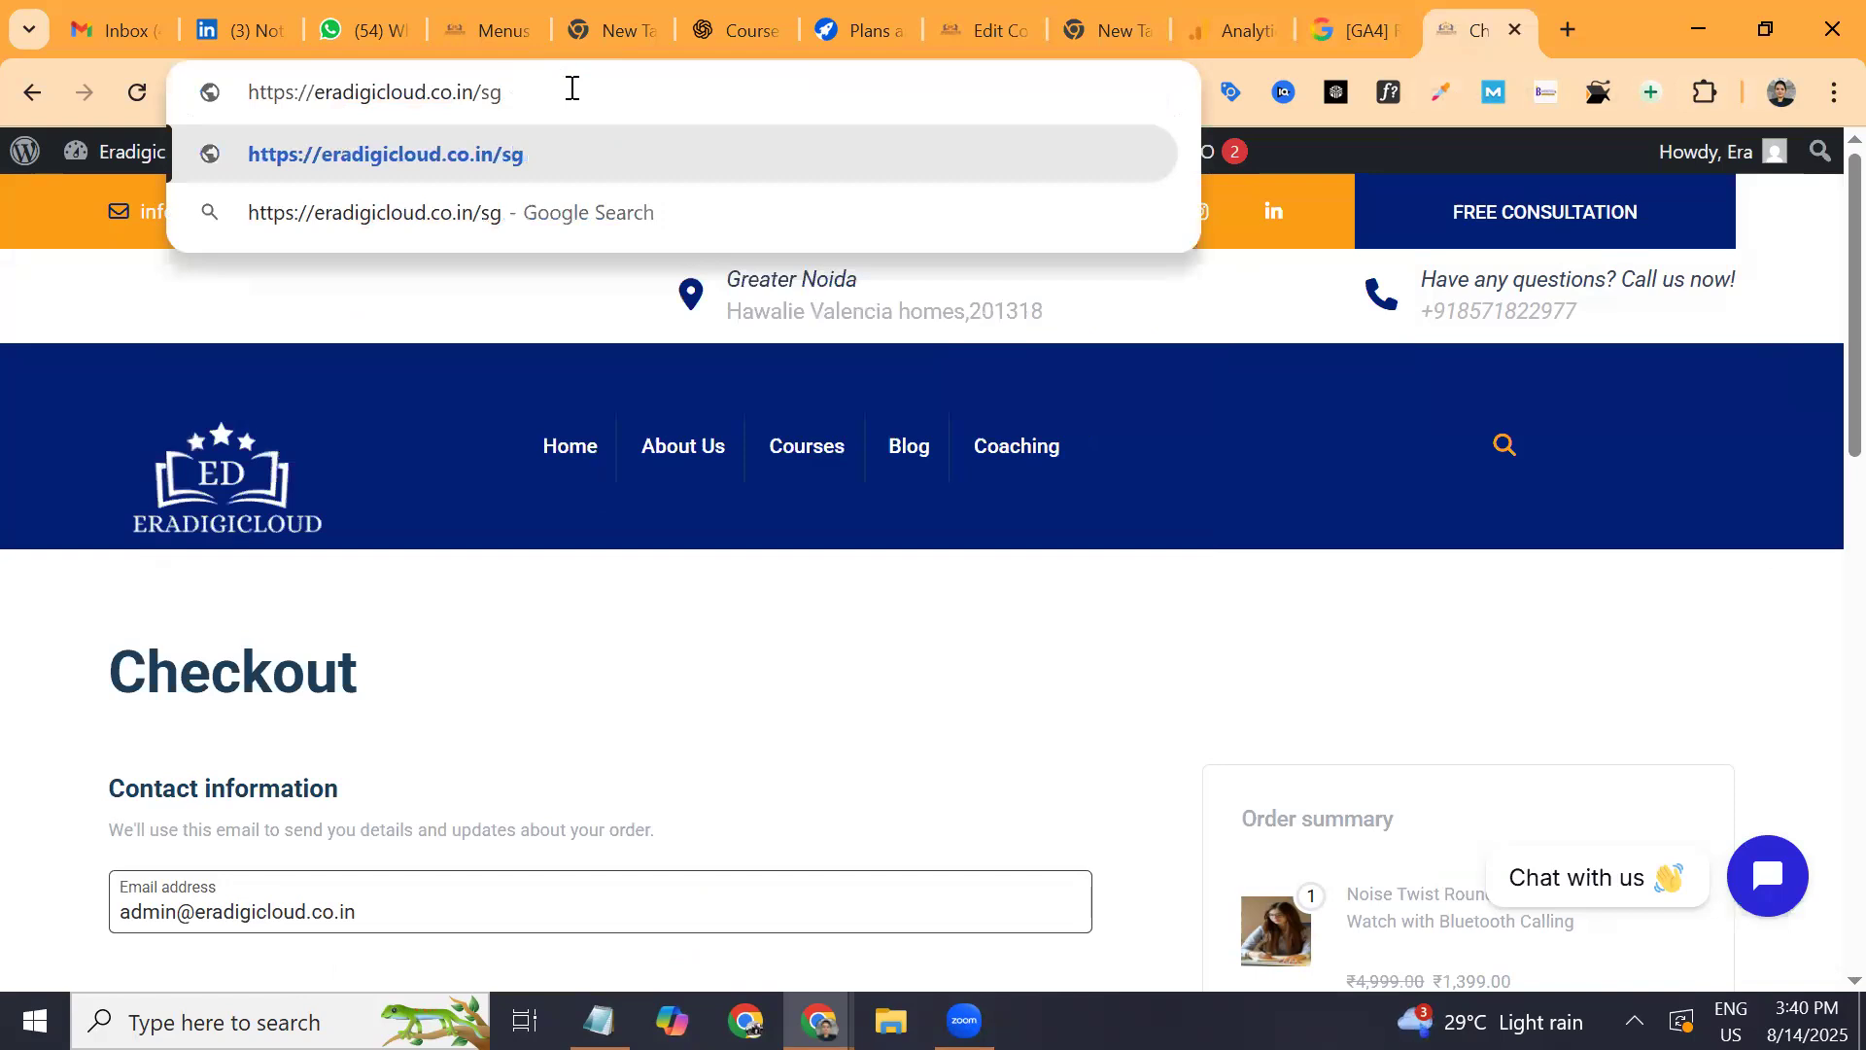
key("BackSpace")
type("hop")
key("Return")
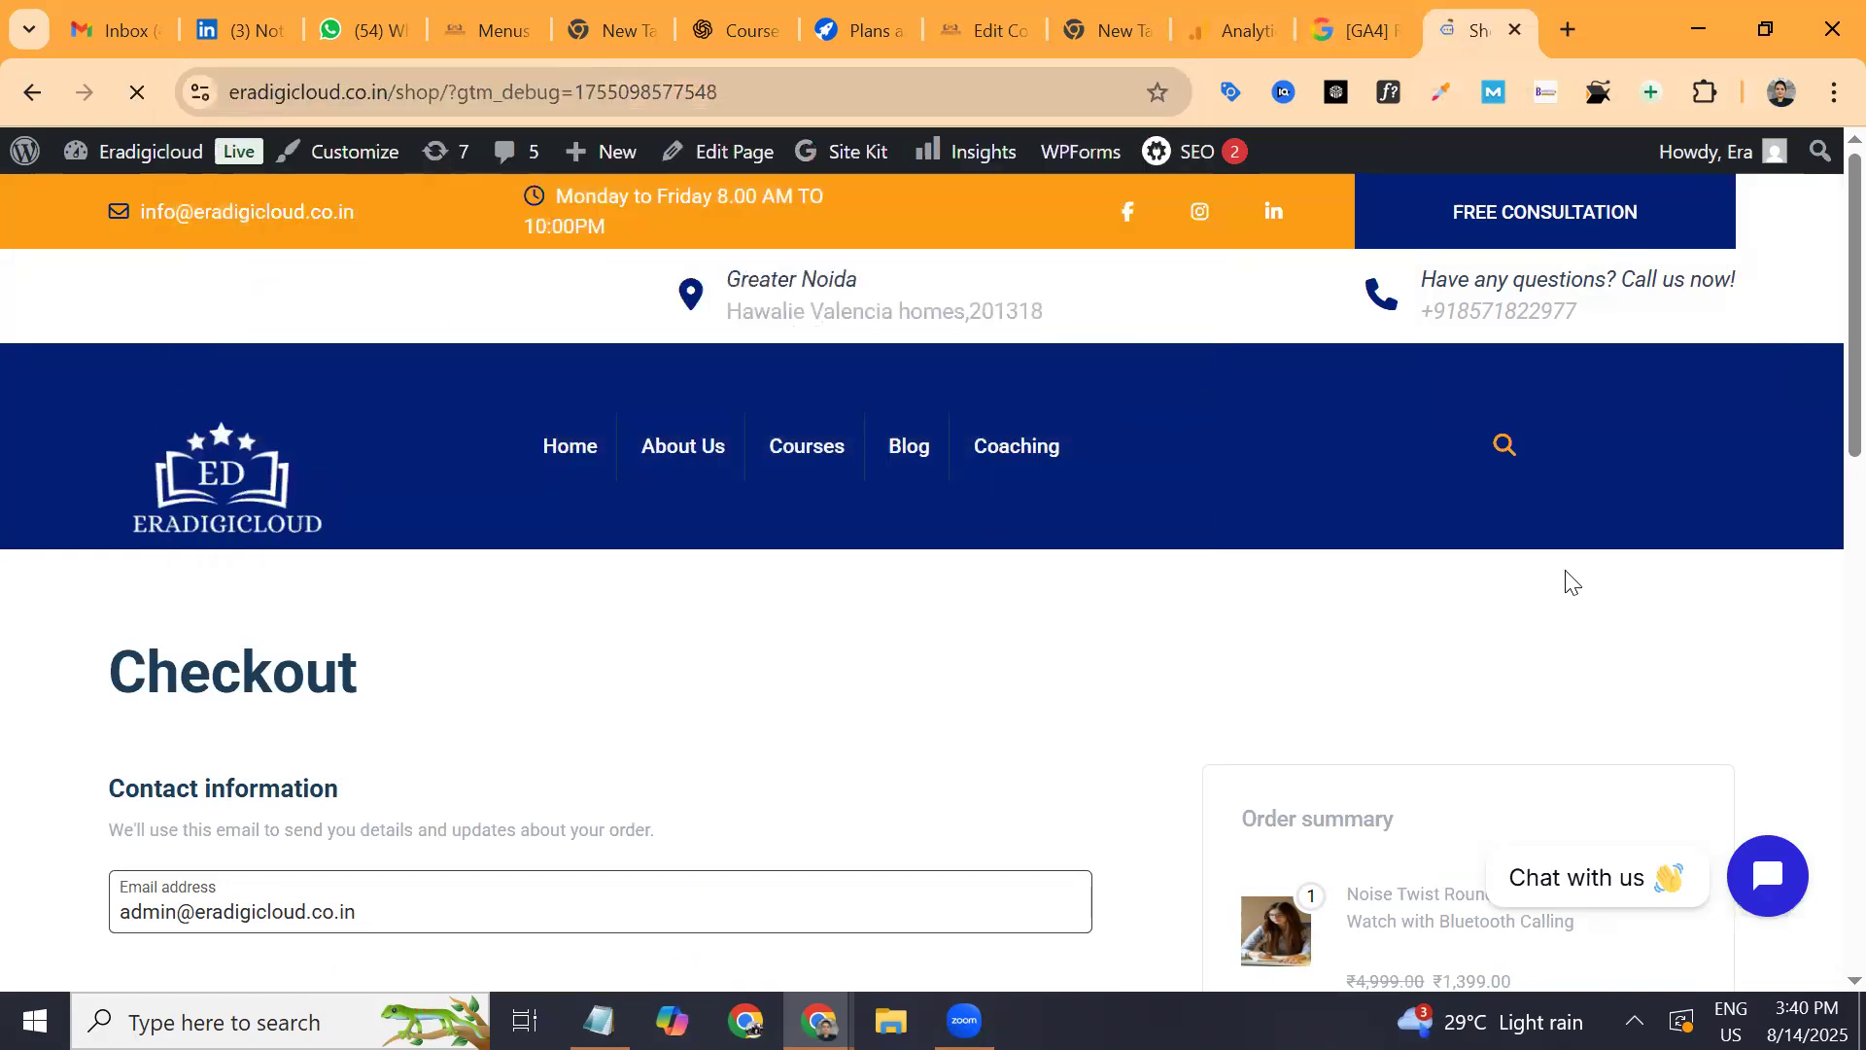
Copy the shop page's address without its gtm_debug parameter and load it in the other Chrome window.
left_click_drag(446, 87, 137, 93)
key("ctrl+c")
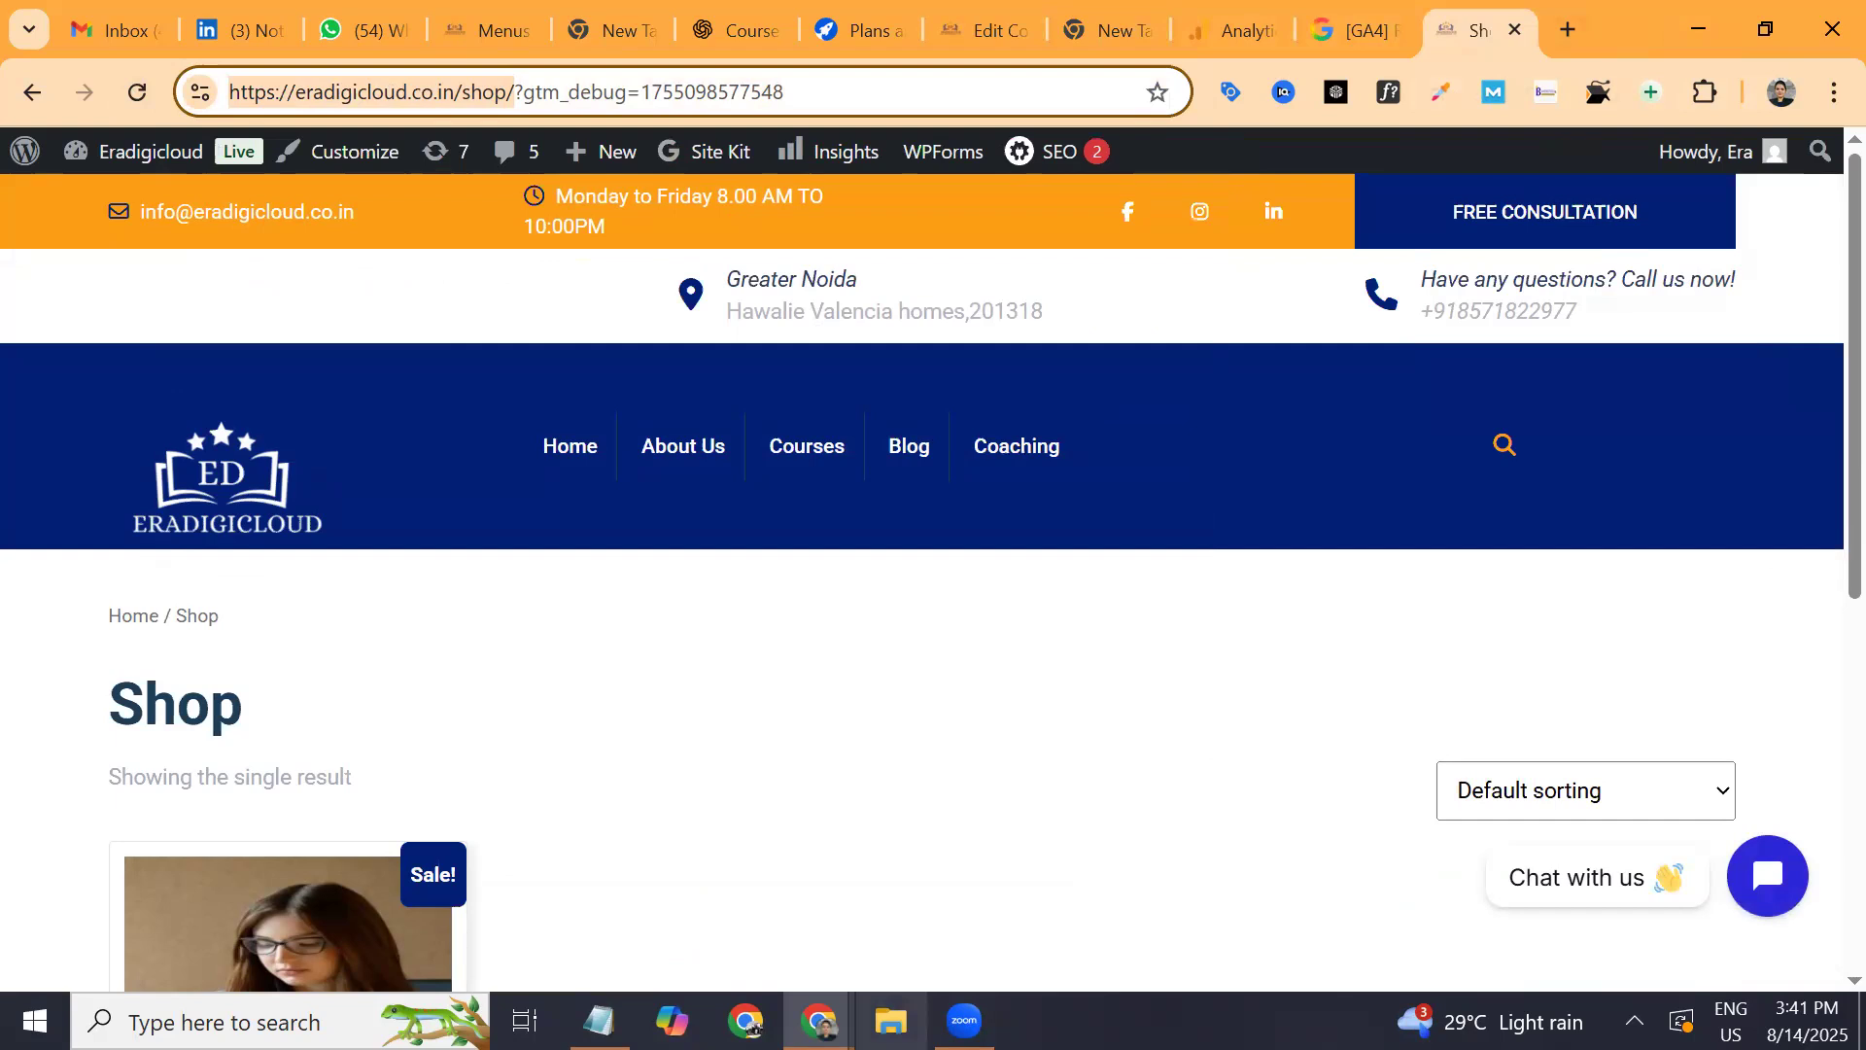
left_click(746, 1020)
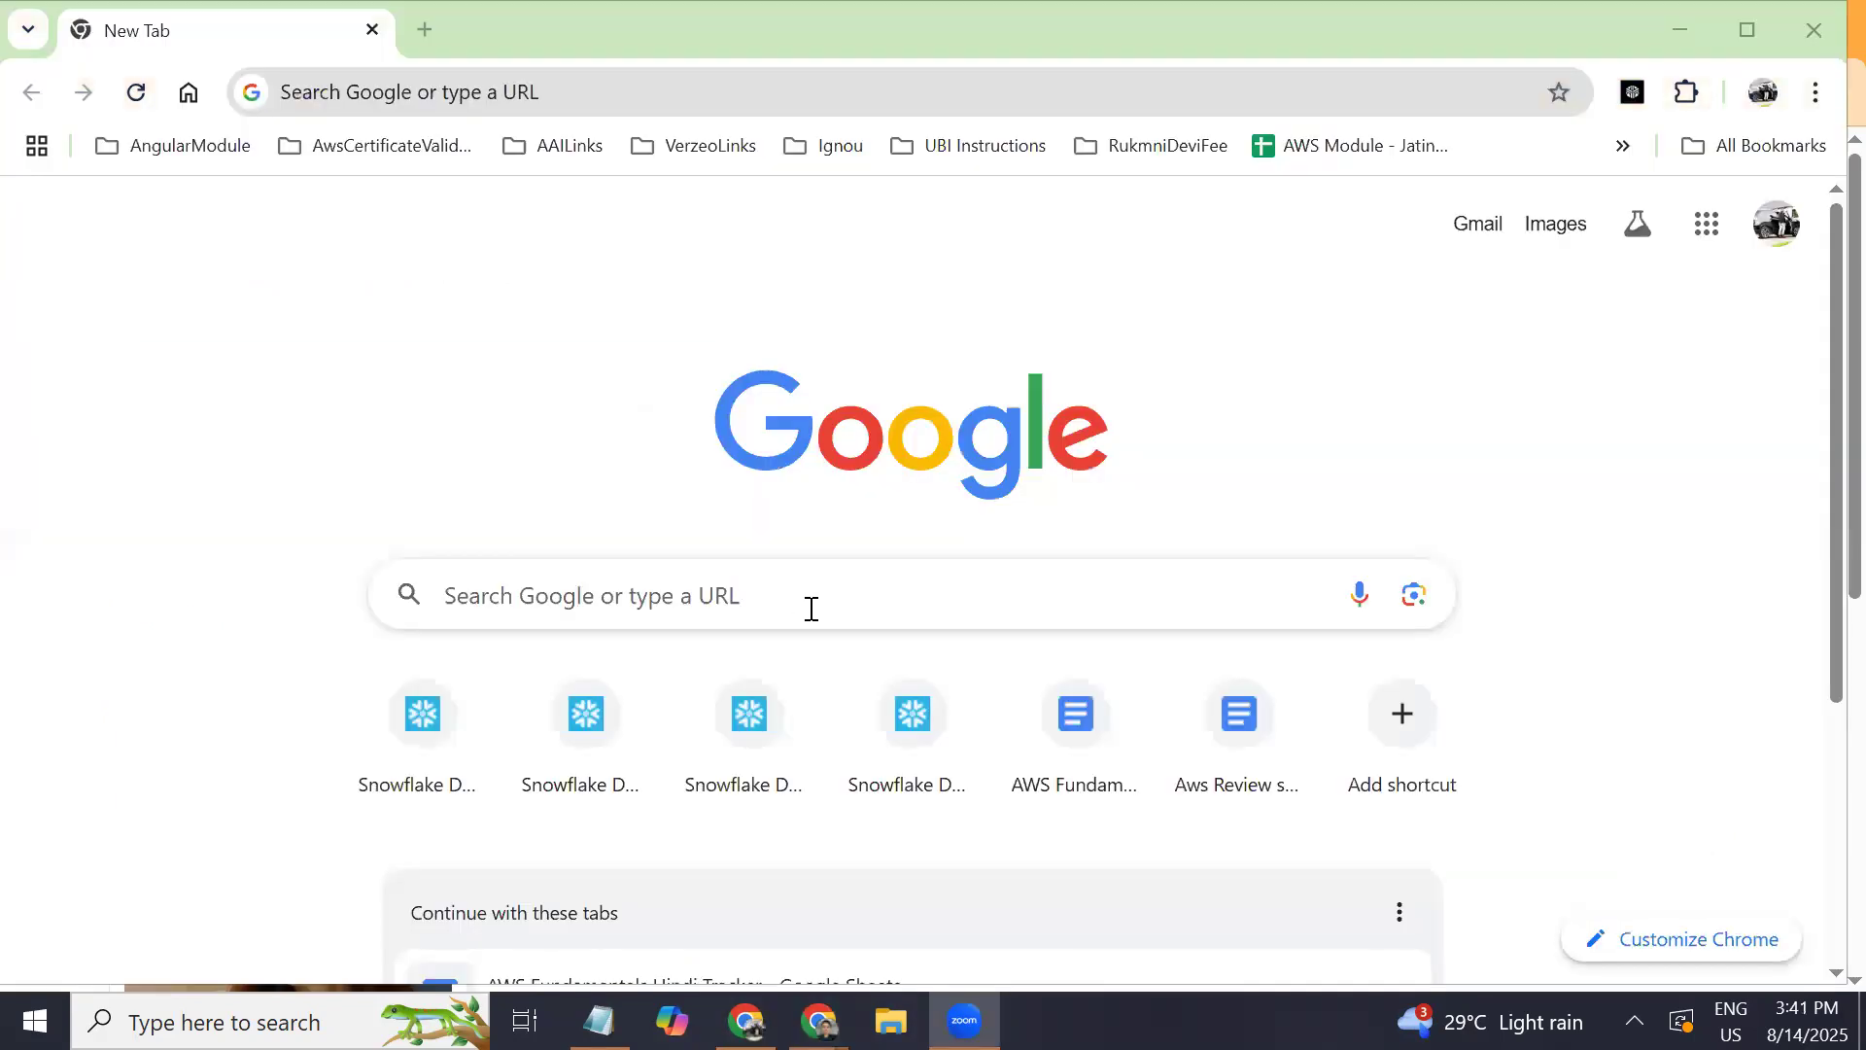
left_click(812, 608)
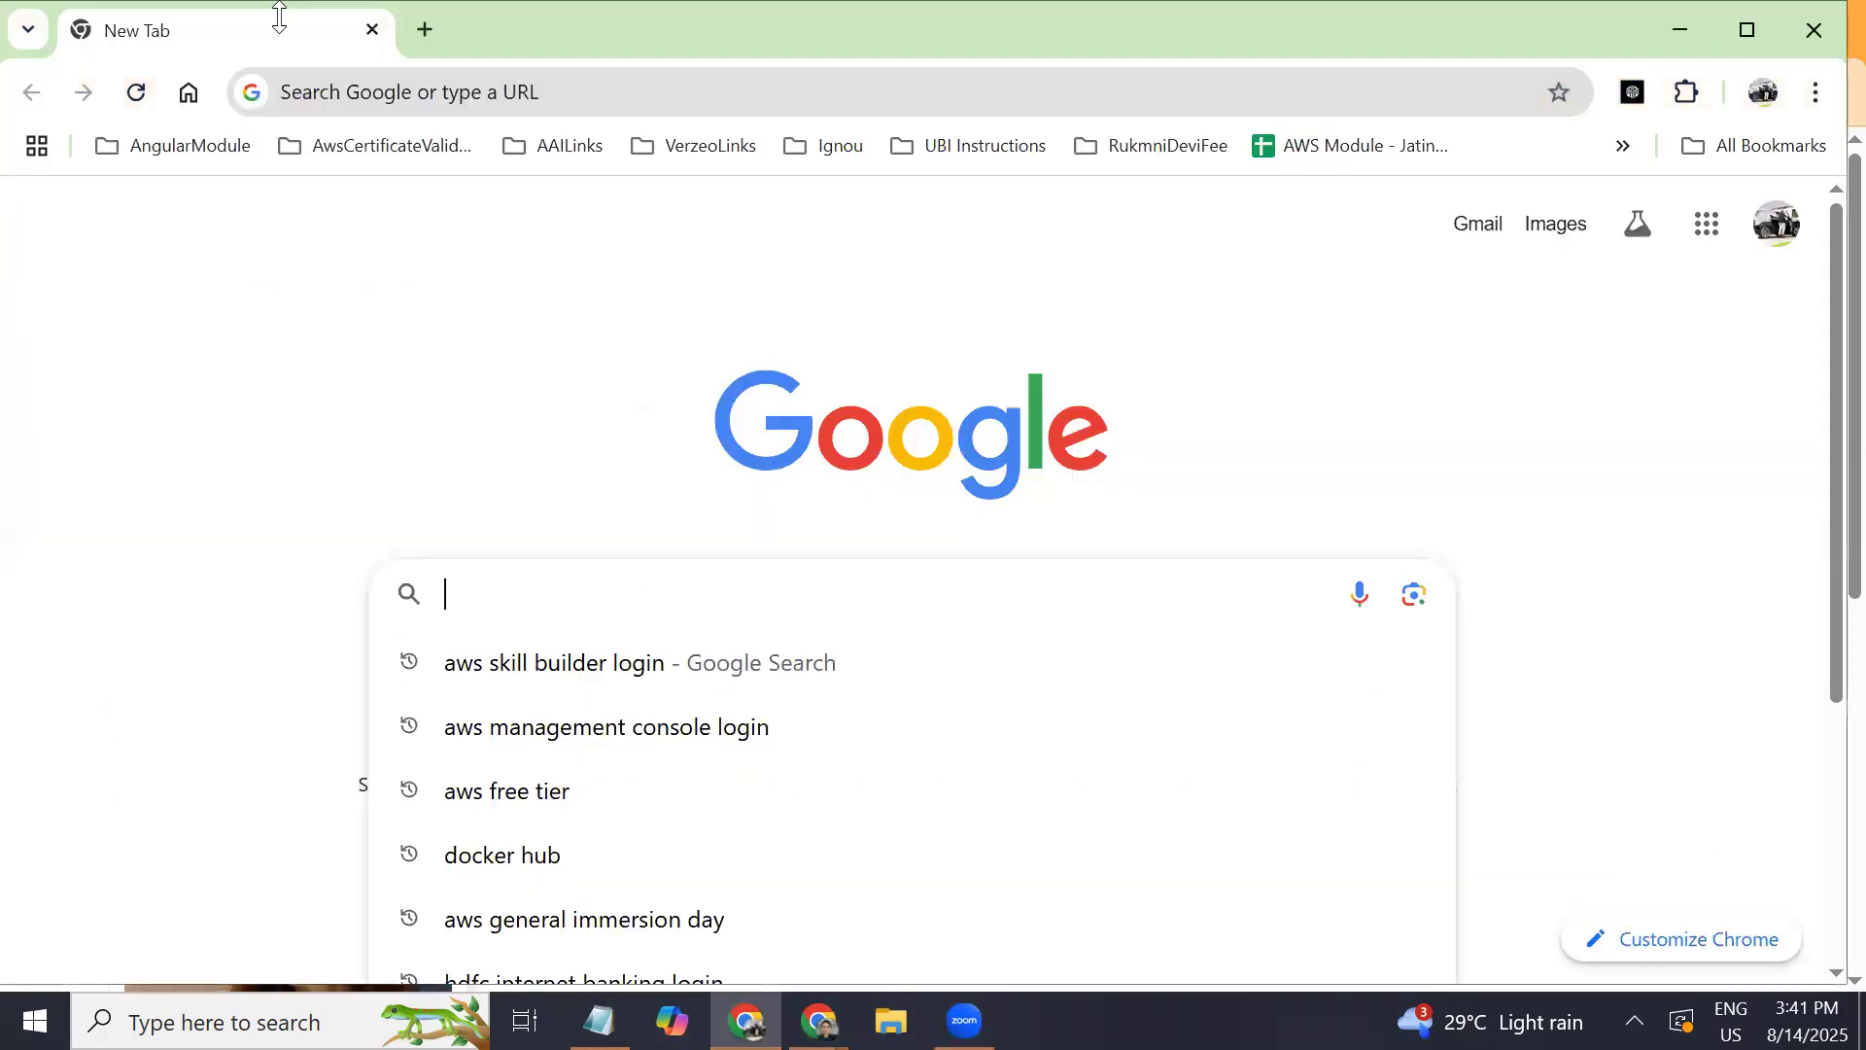
left_click(382, 92)
key("ctrl+v")
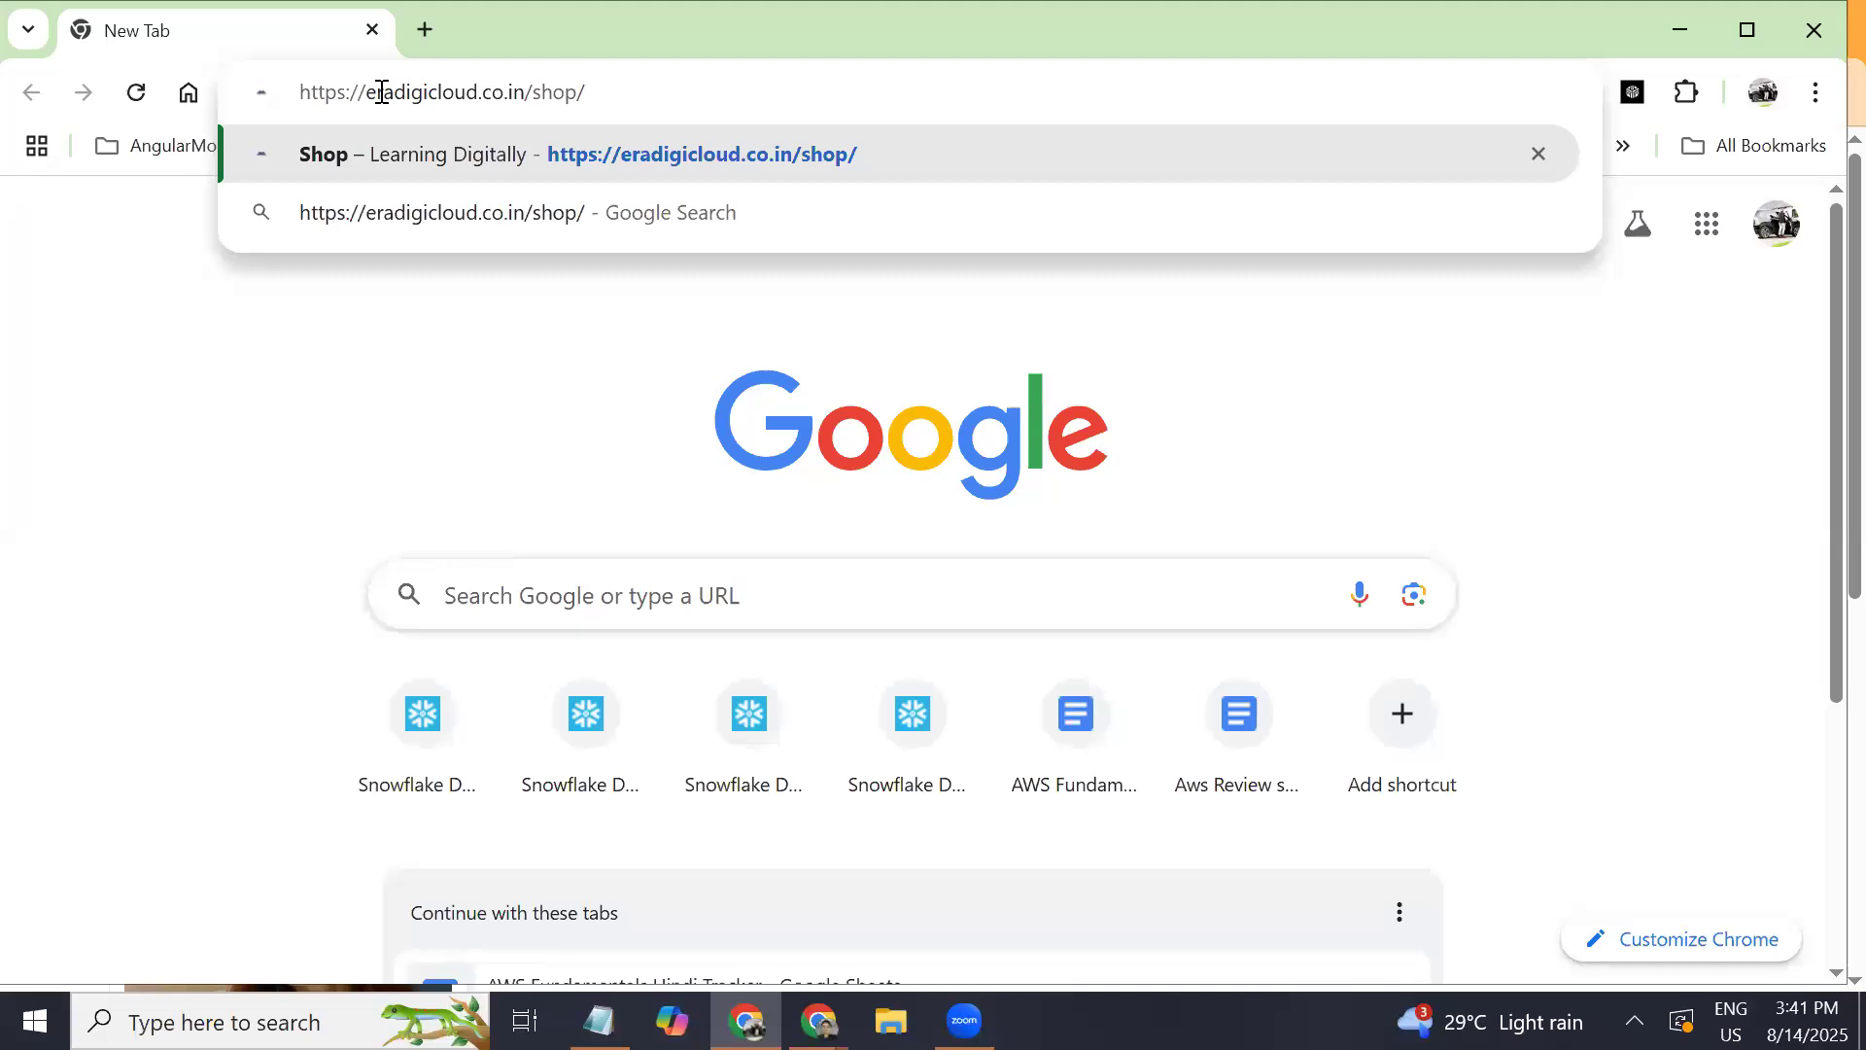
key("Return")
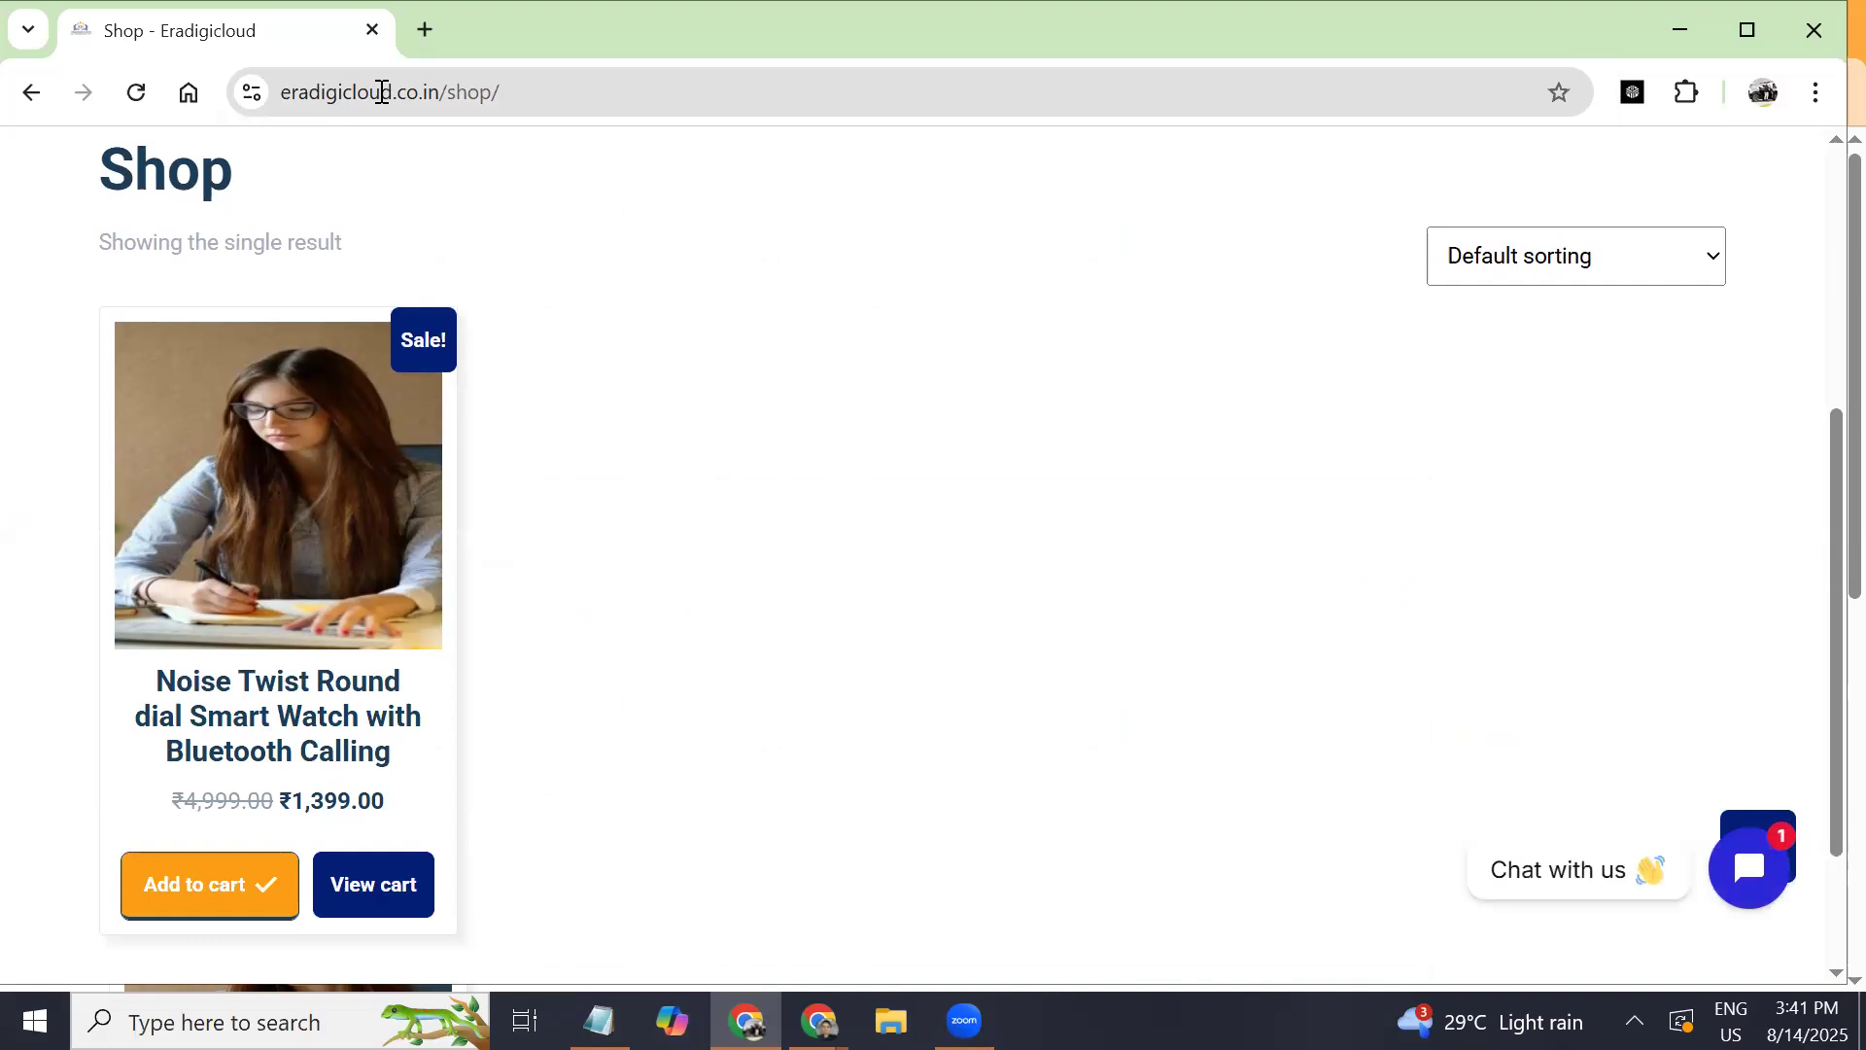
Add the Noise Twist Round dial Smart Watch with Bluetooth Calling to the cart in this window and view the cart.
left_click(373, 884)
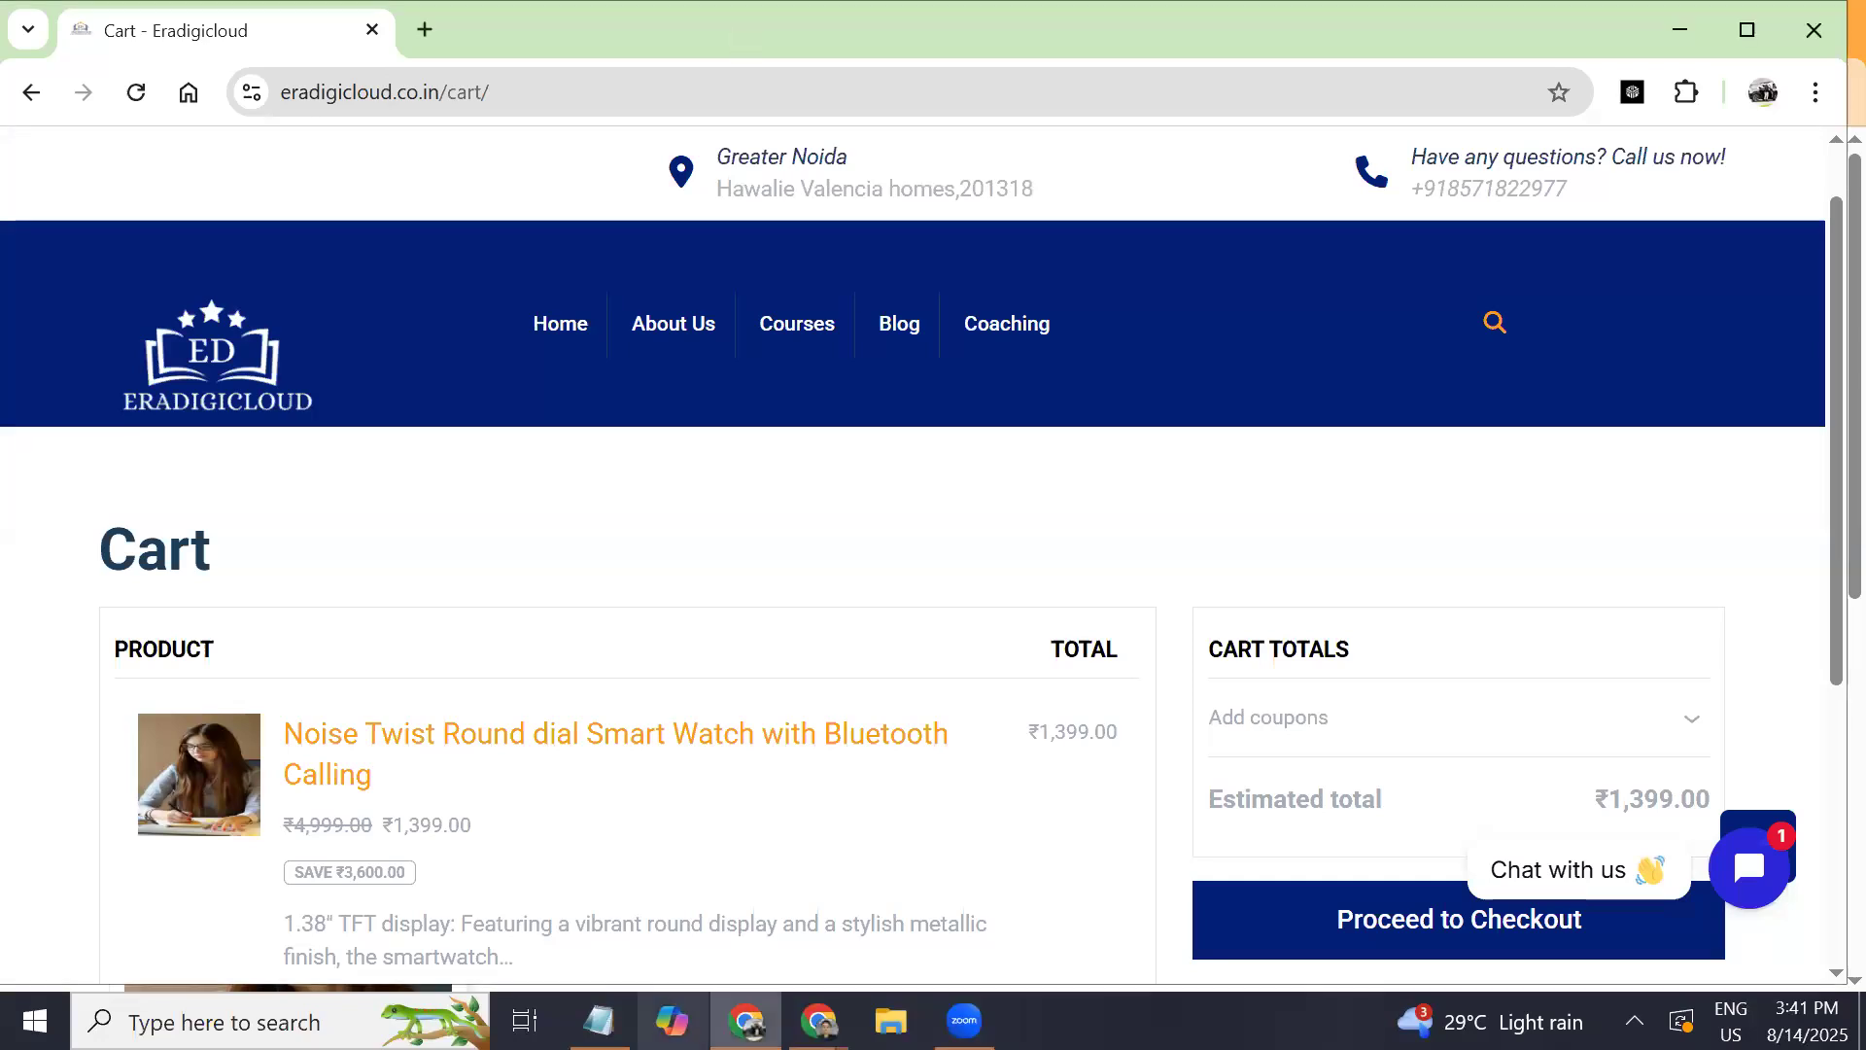
Switch back to Google Analytics and open the Events settings under Data display in the property's Admin area.
left_click(1237, 16)
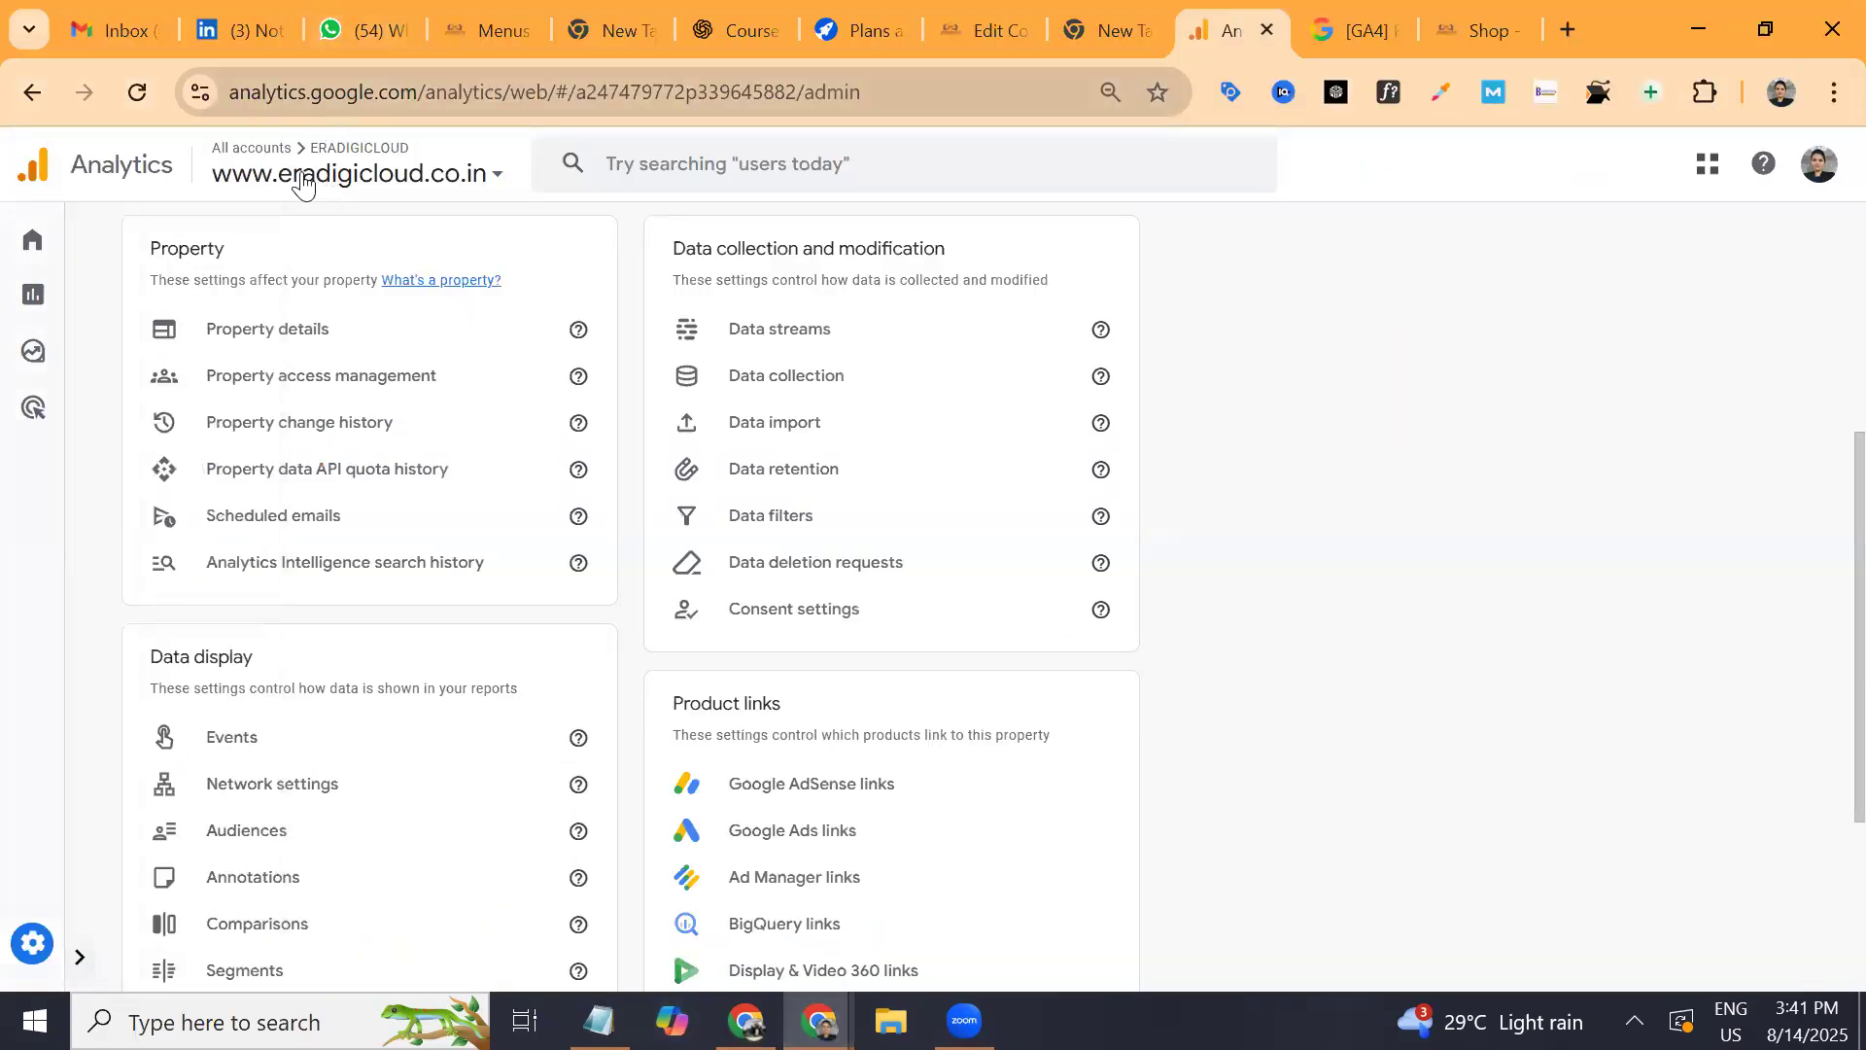
mouse_move(35, 948)
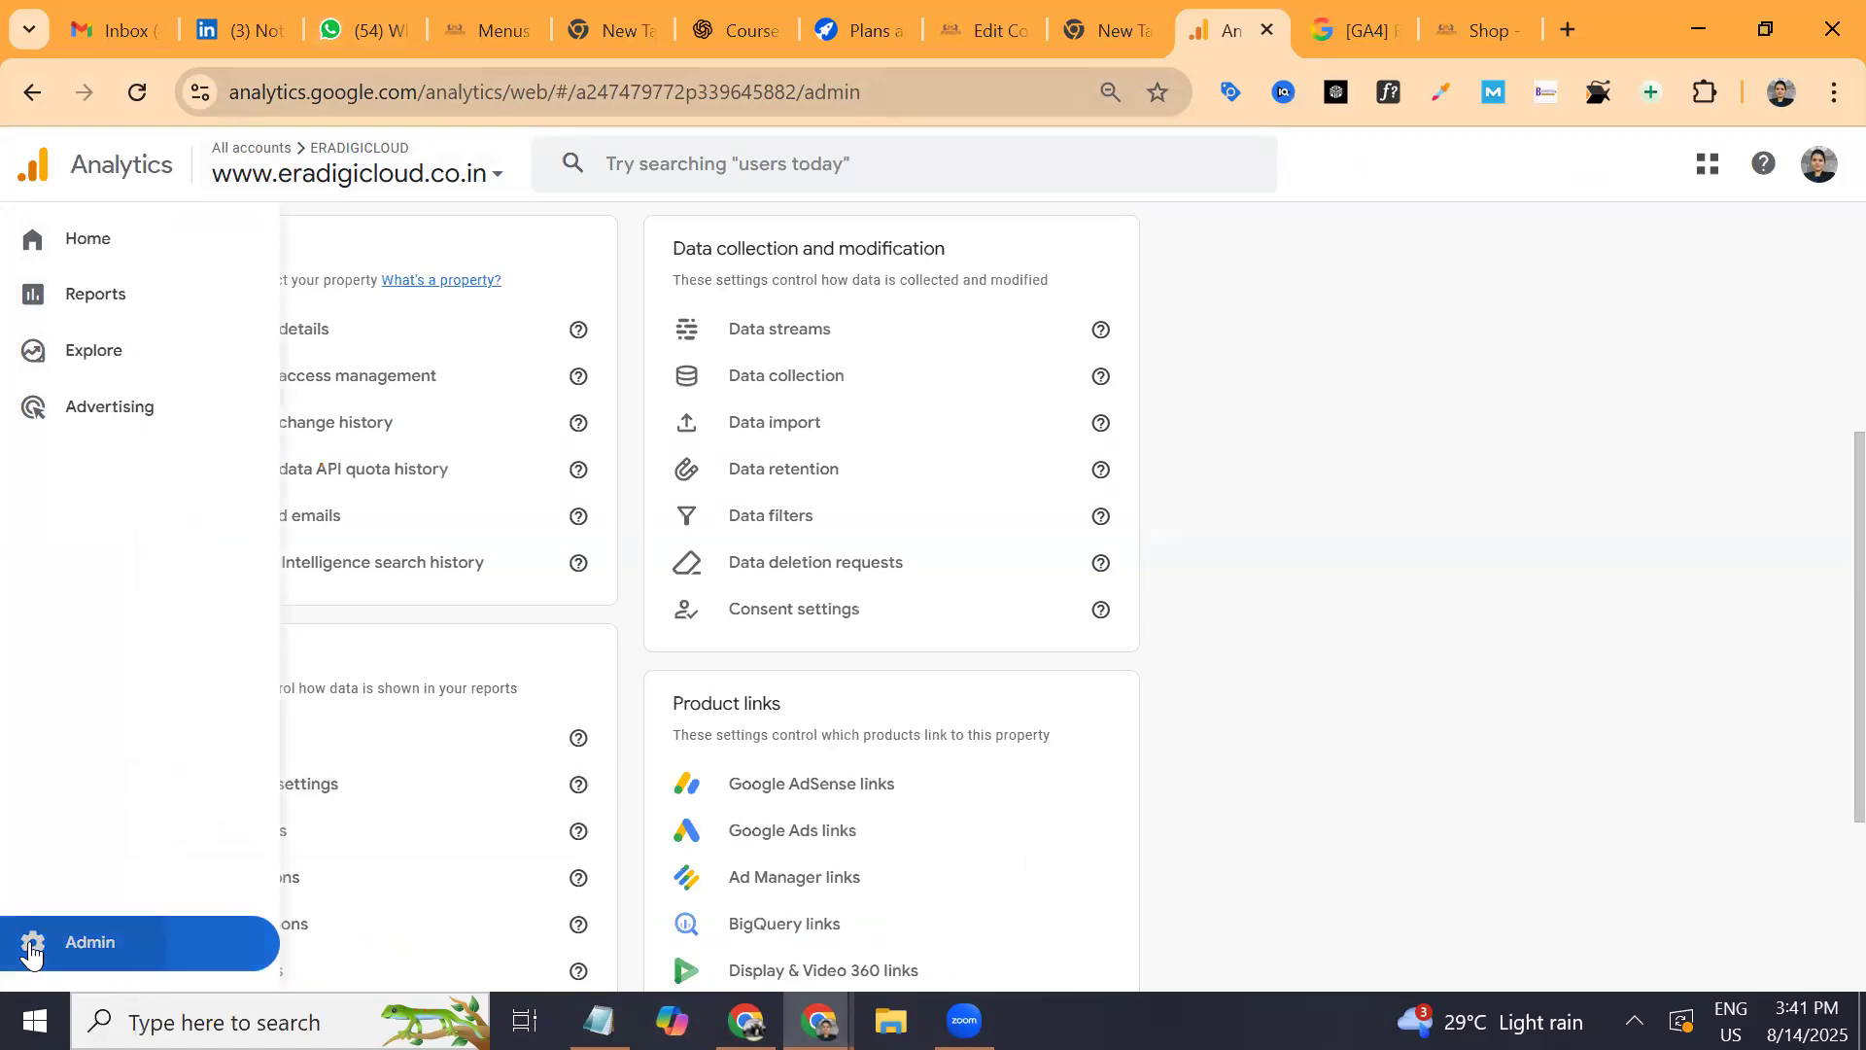
left_click(121, 952)
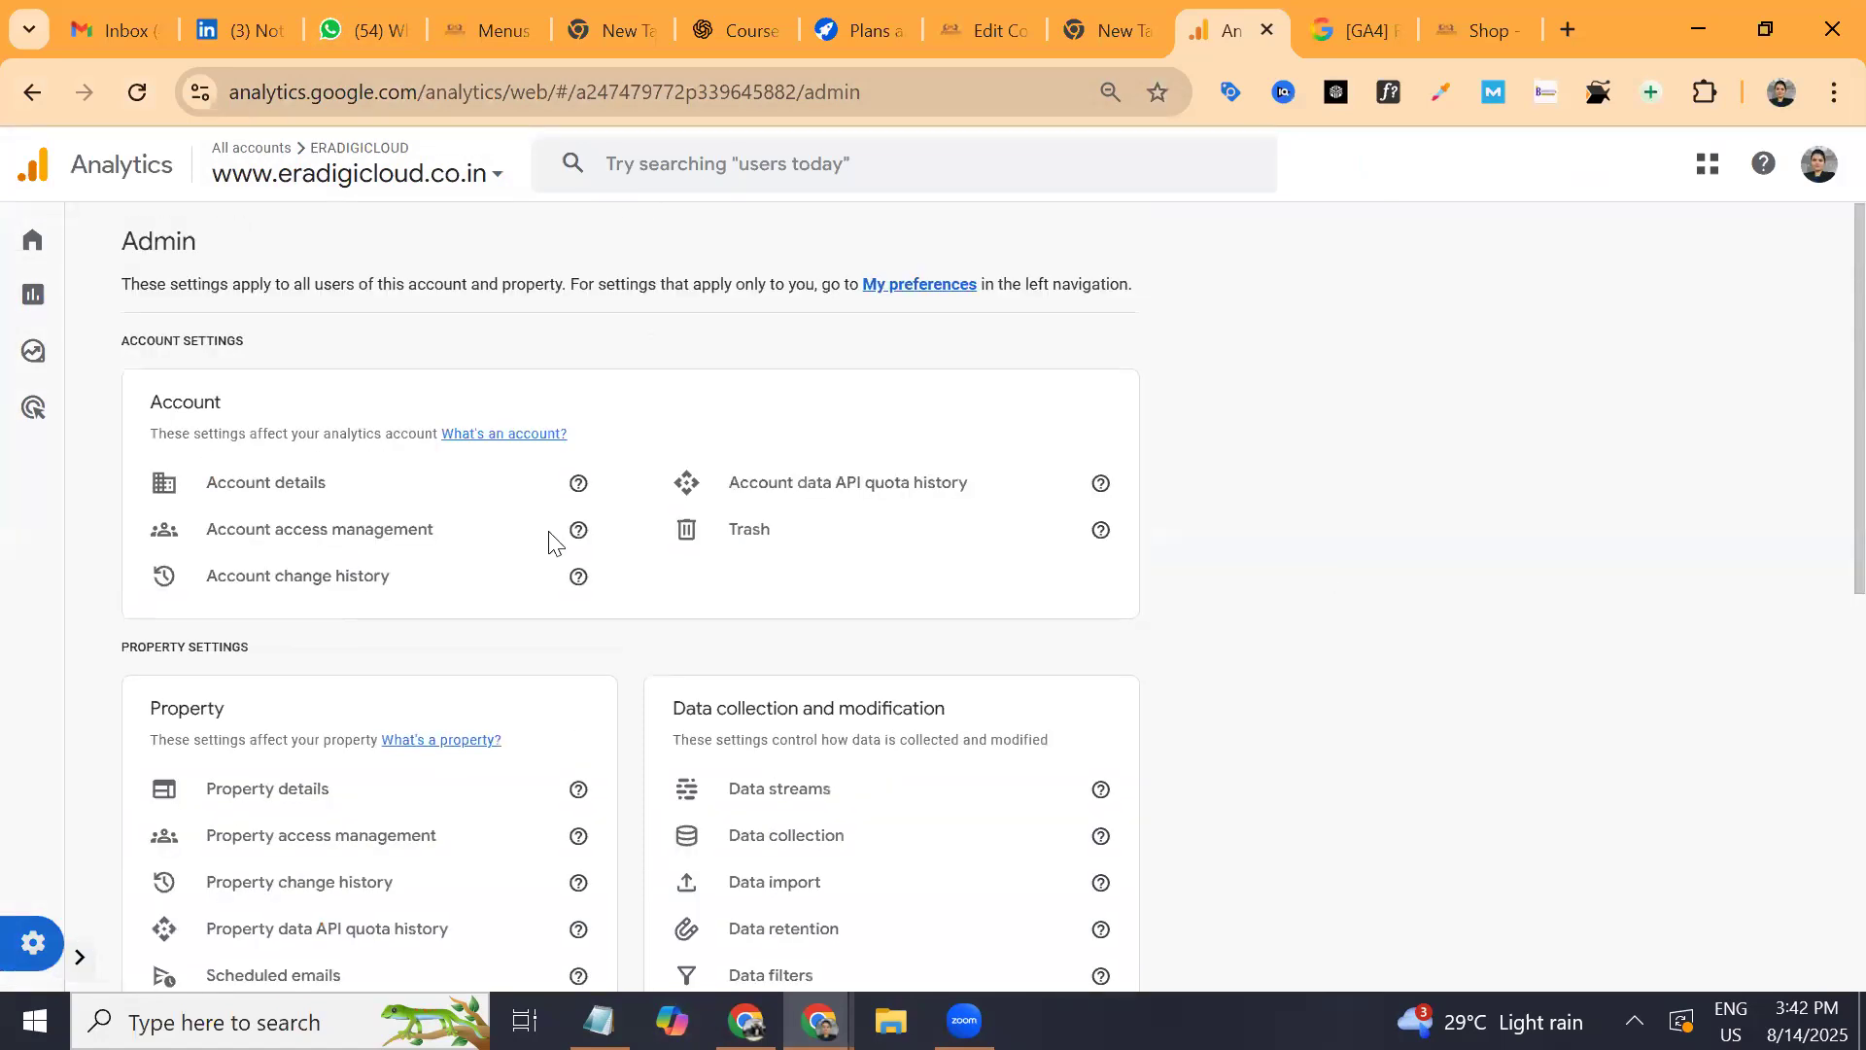
scroll(458, 859, "down", 3)
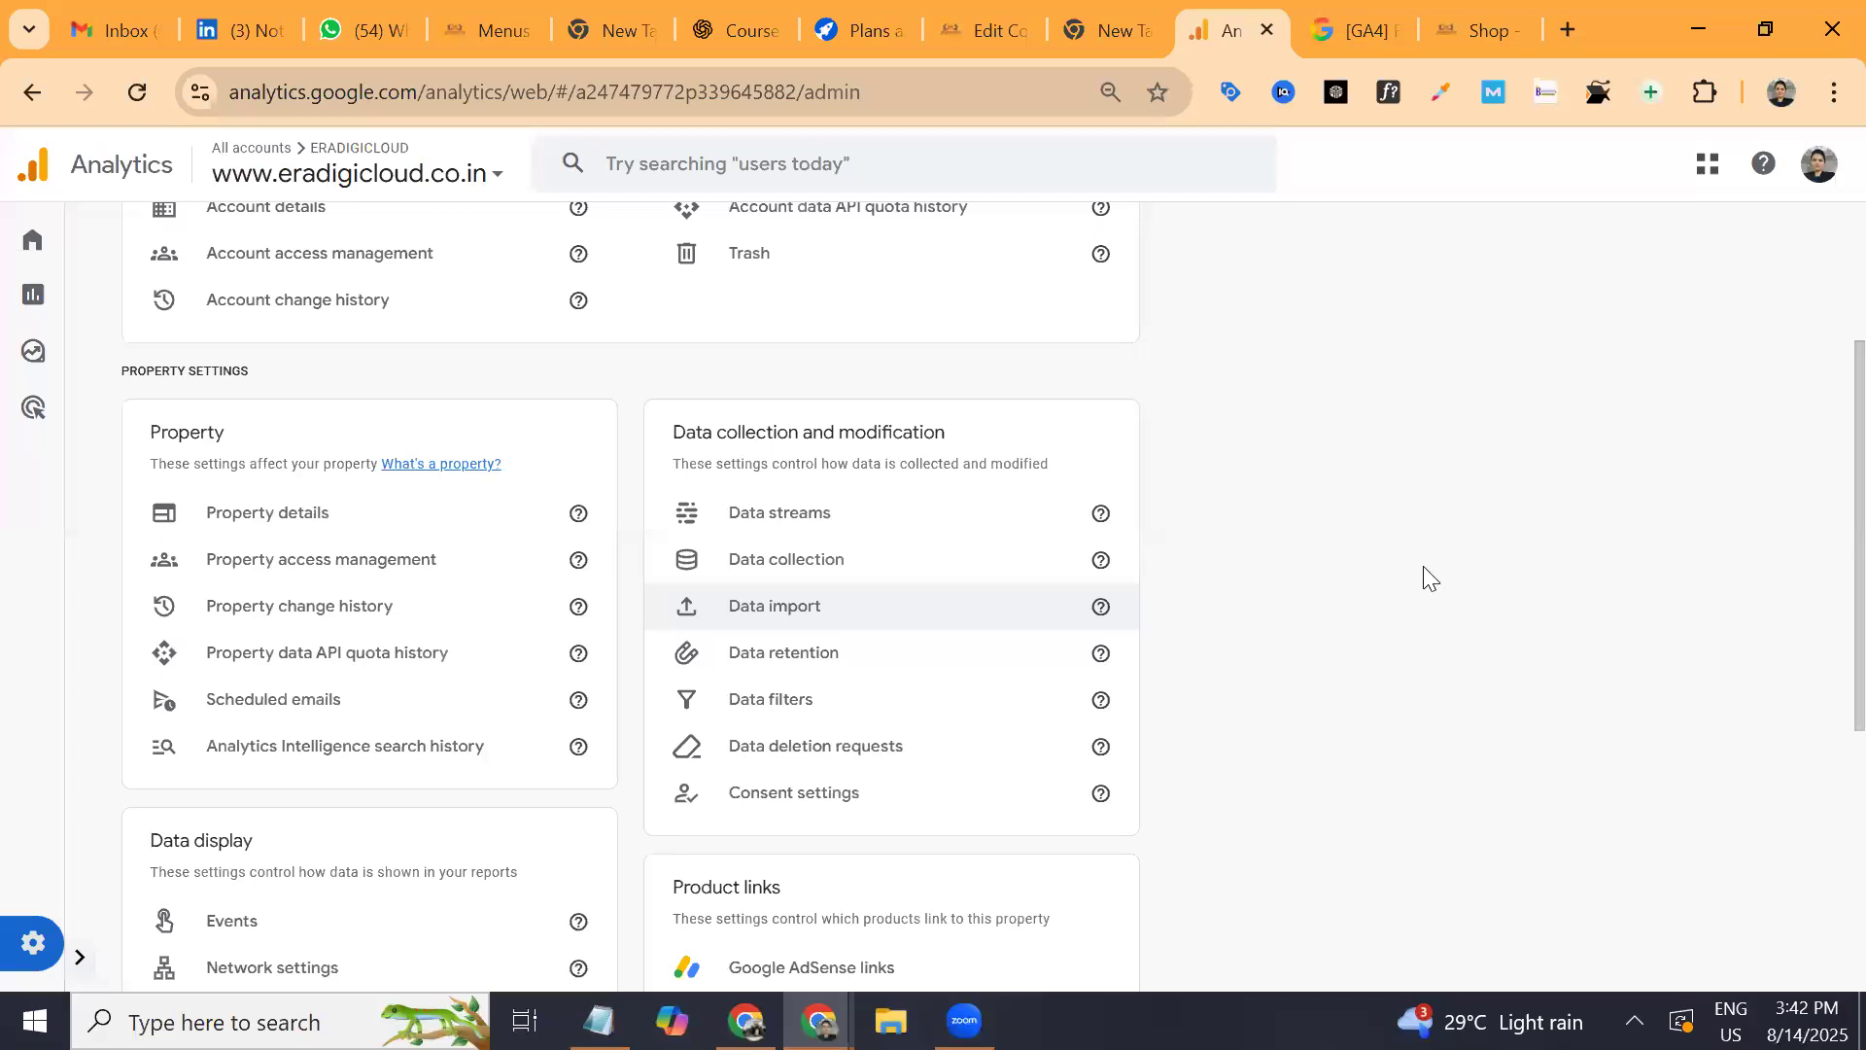
scroll(1426, 580, "down", 5)
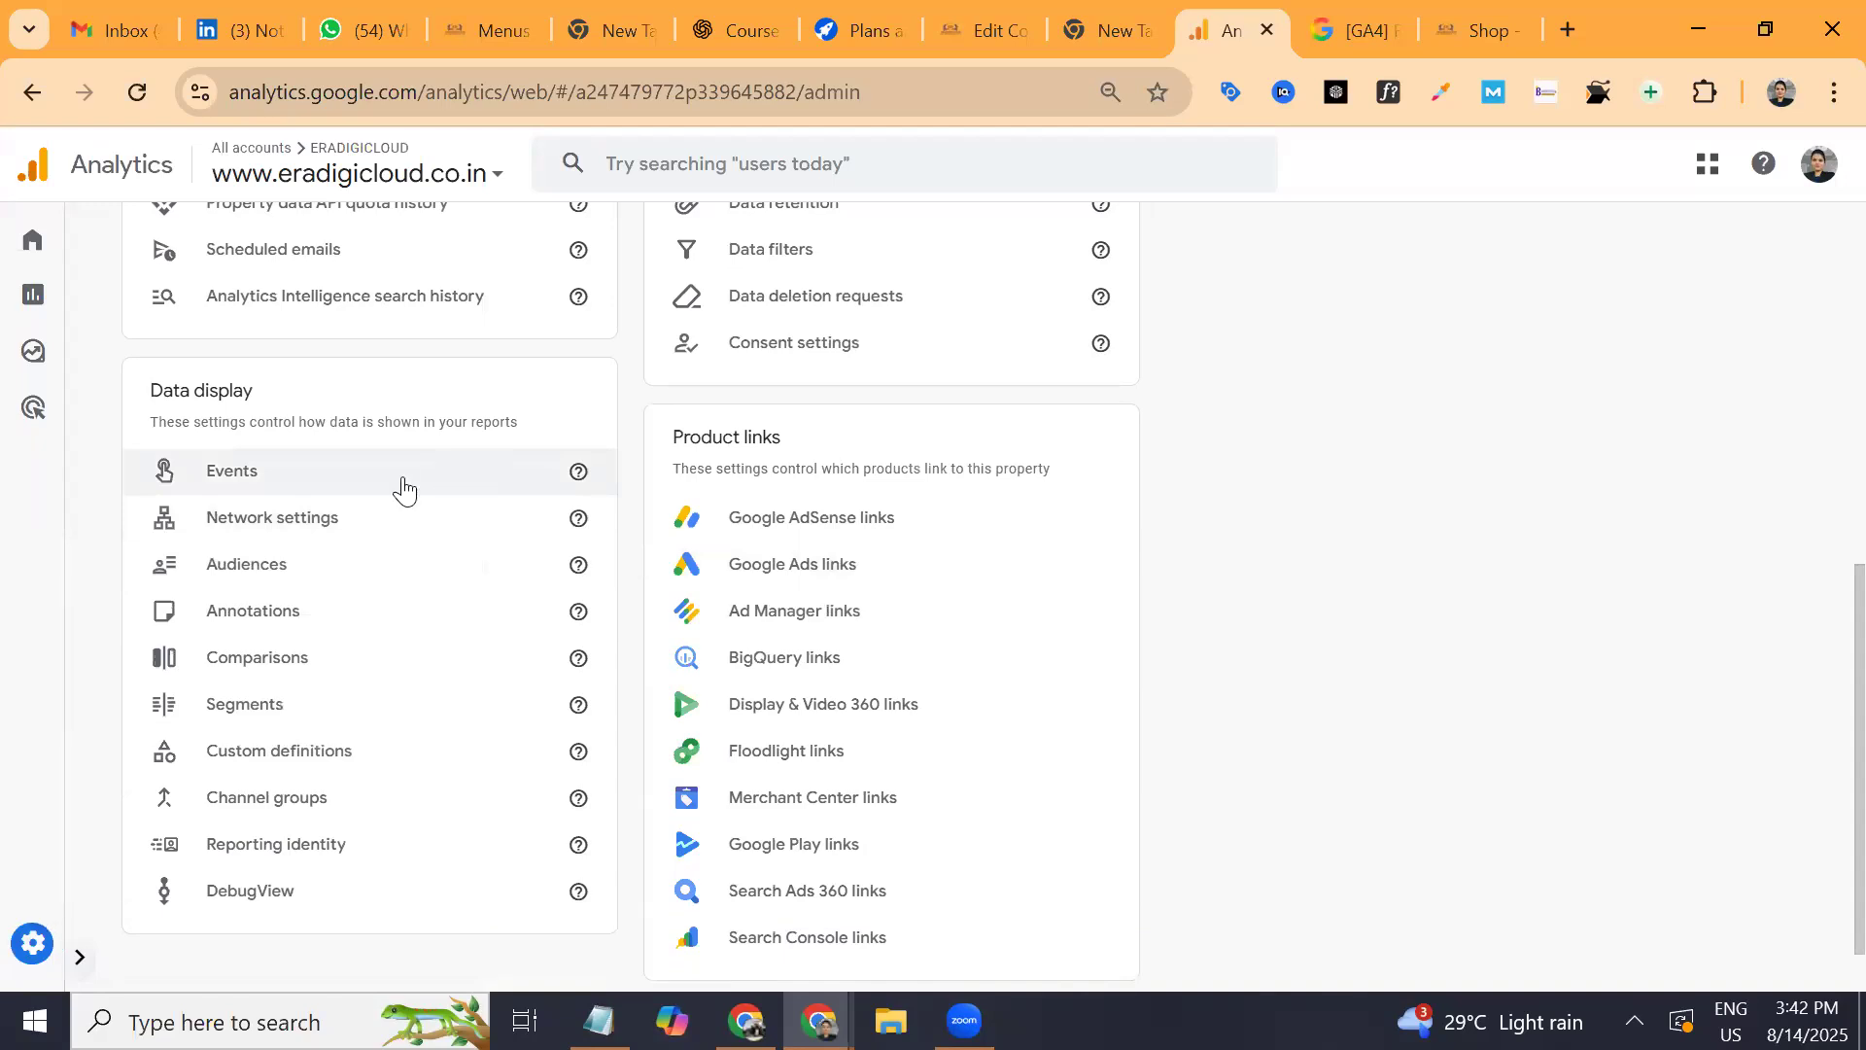
left_click(239, 483)
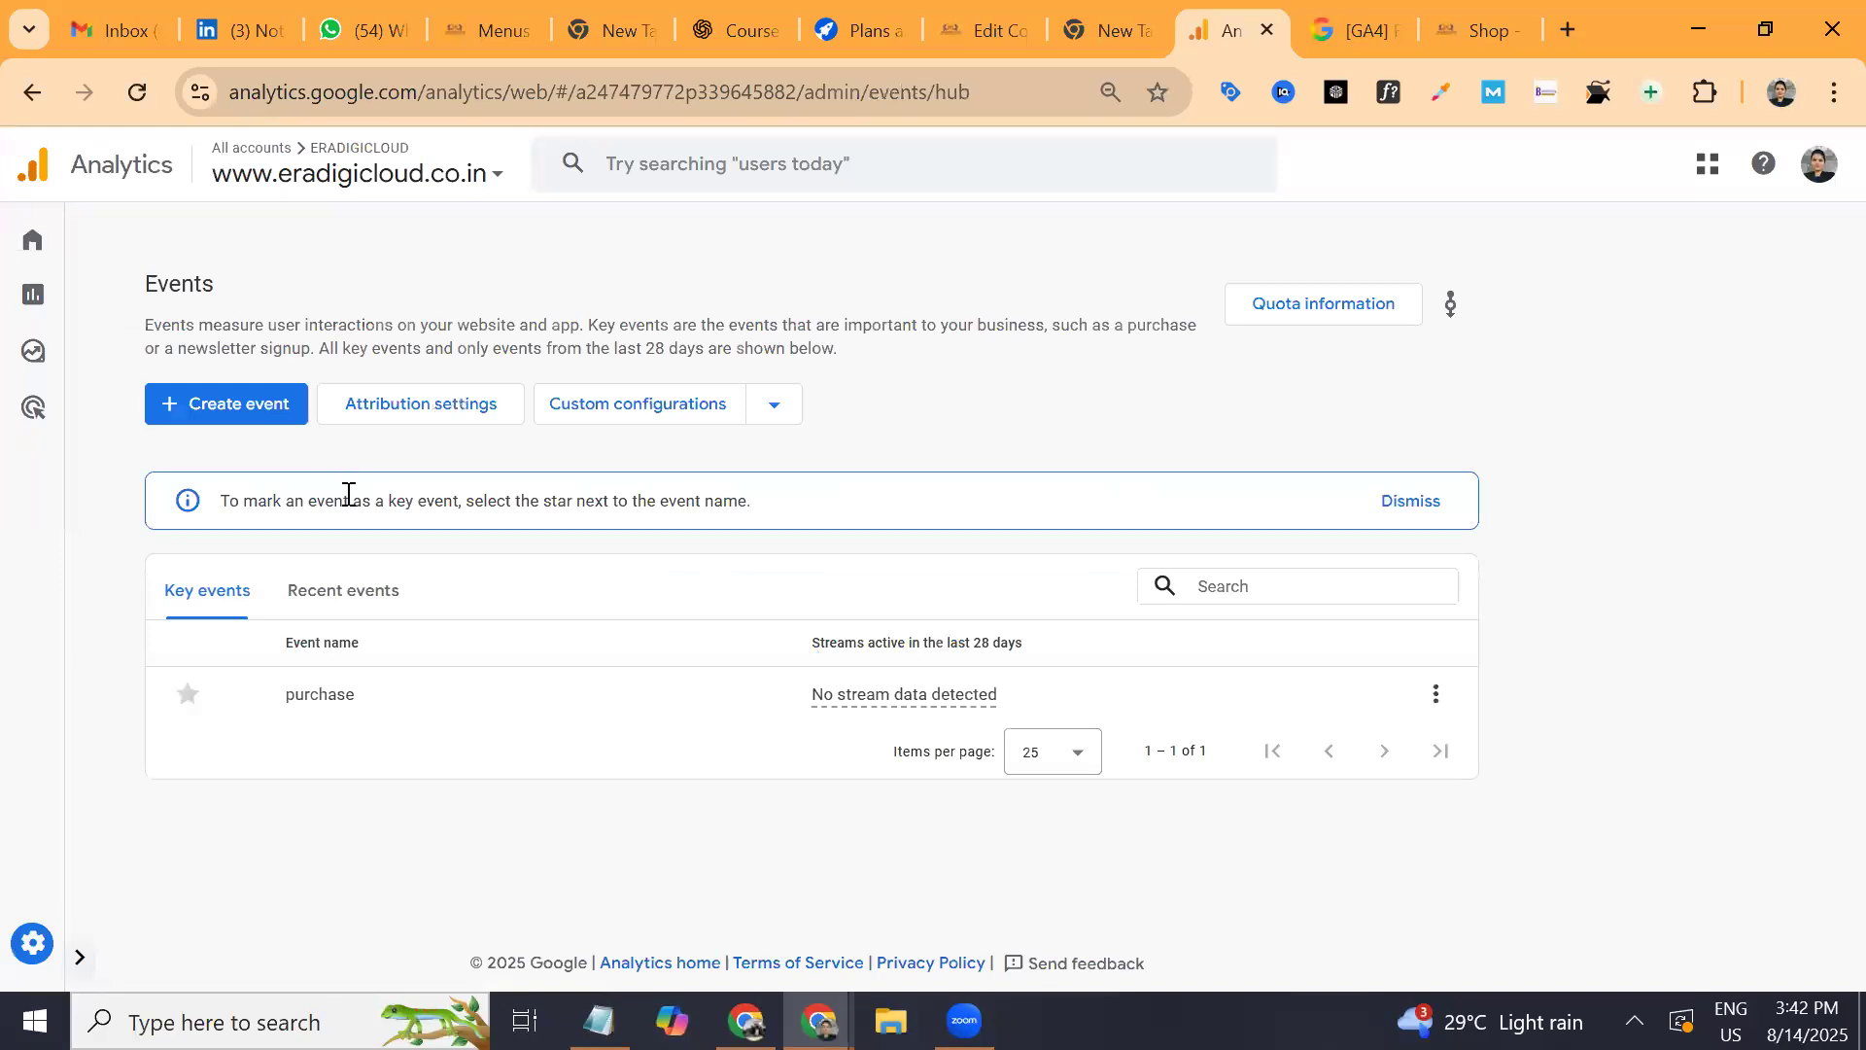
Examine the purchase key event's options and the list of recent events, dismissing the tip about marking key events.
left_click(1436, 694)
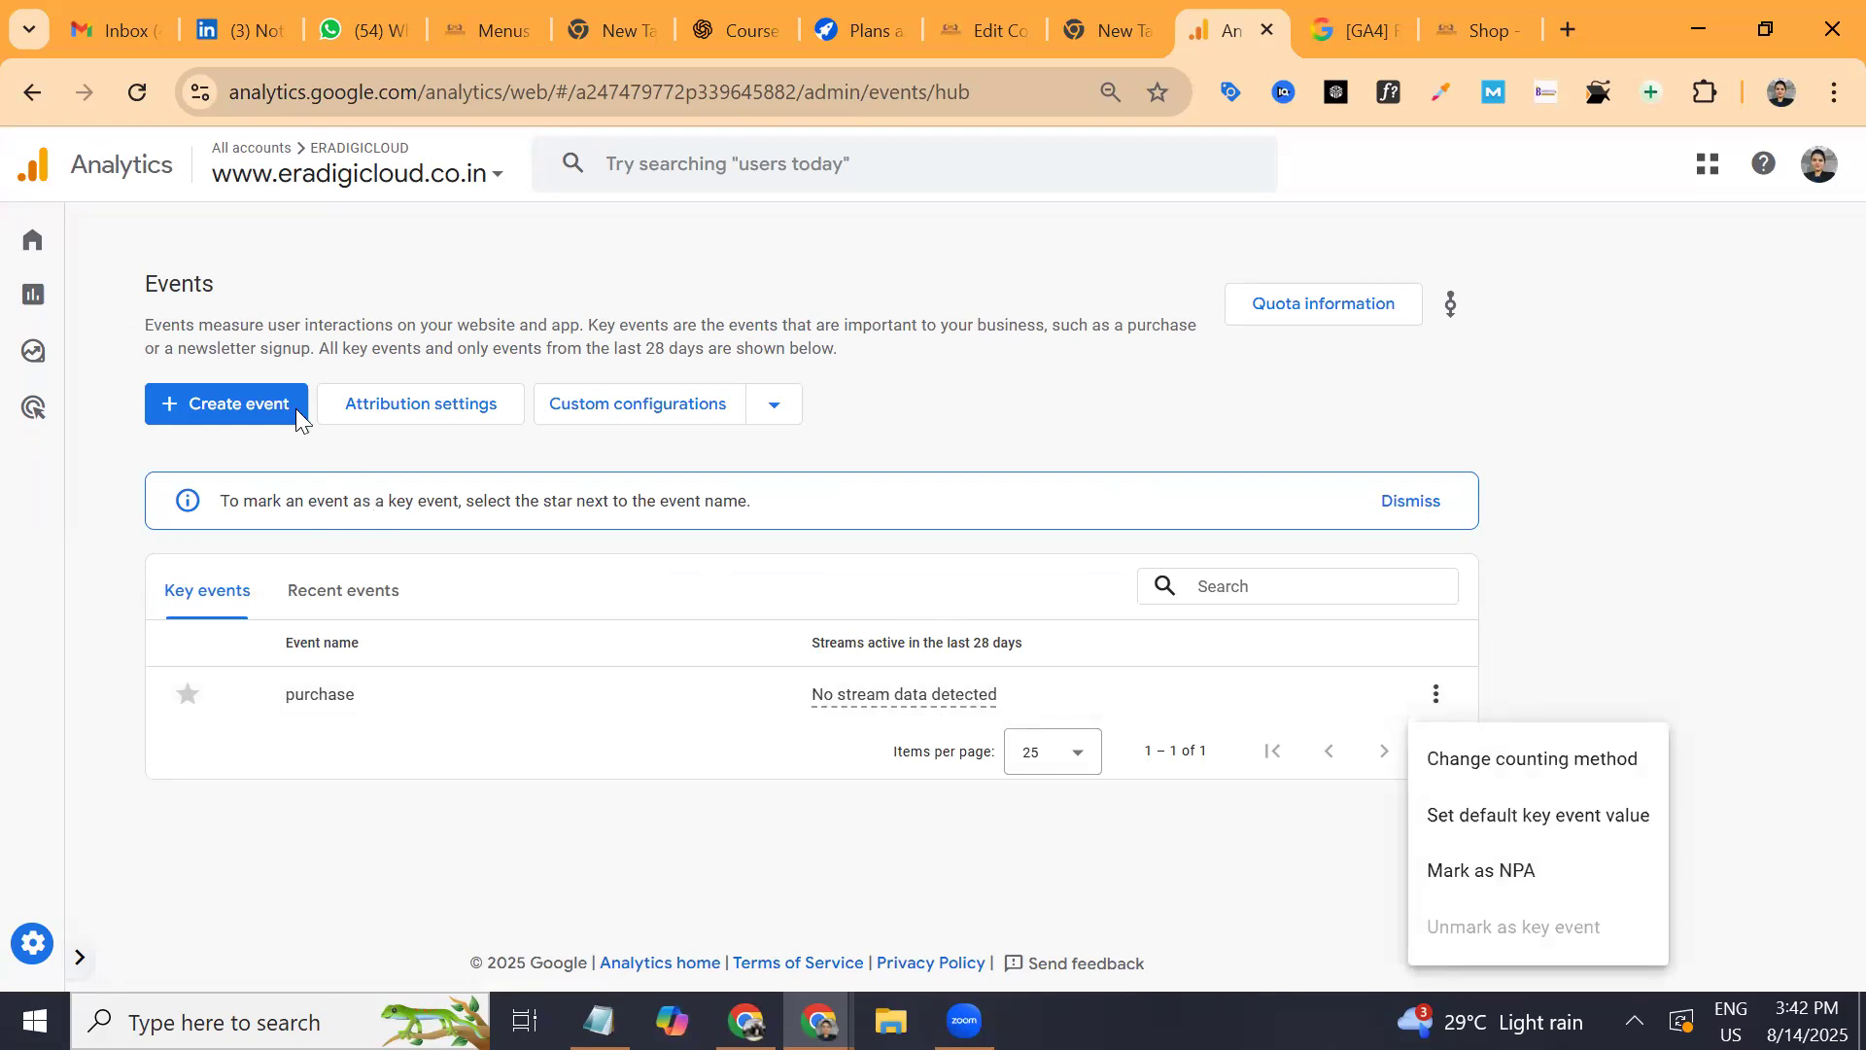
left_click(975, 717)
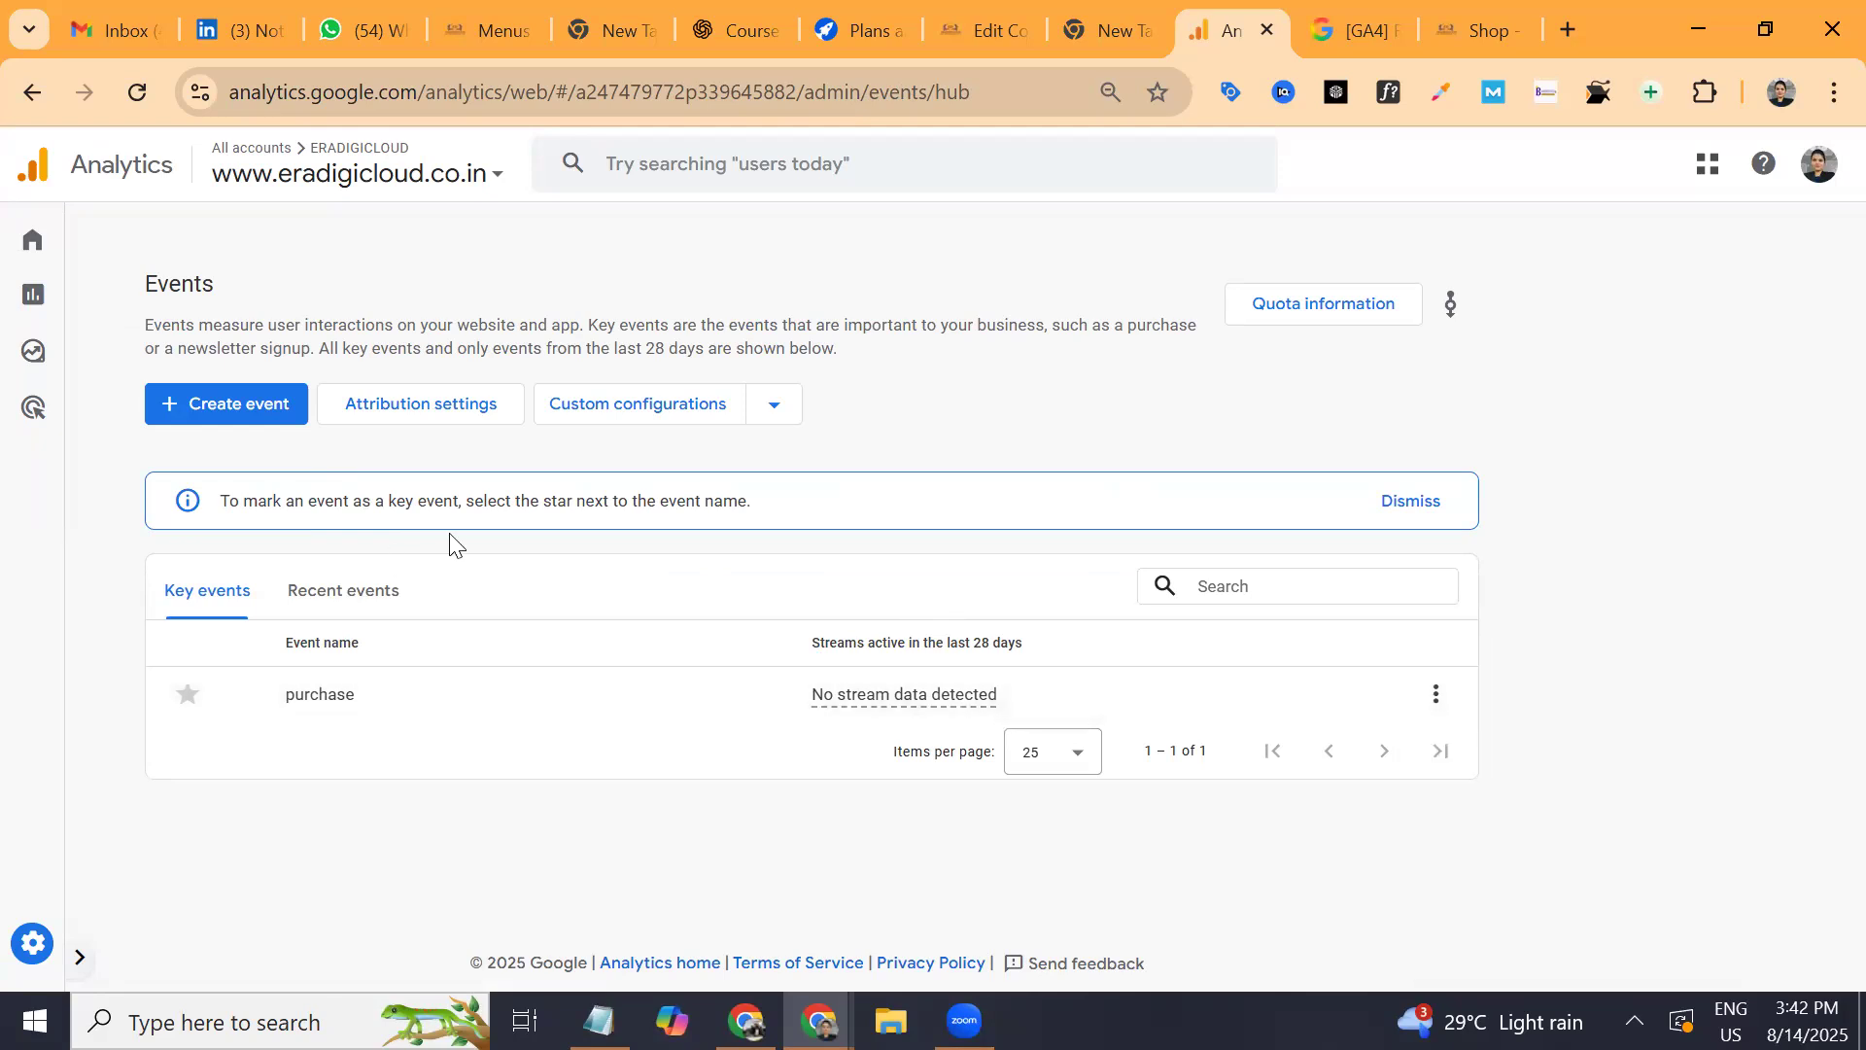
left_click(1417, 501)
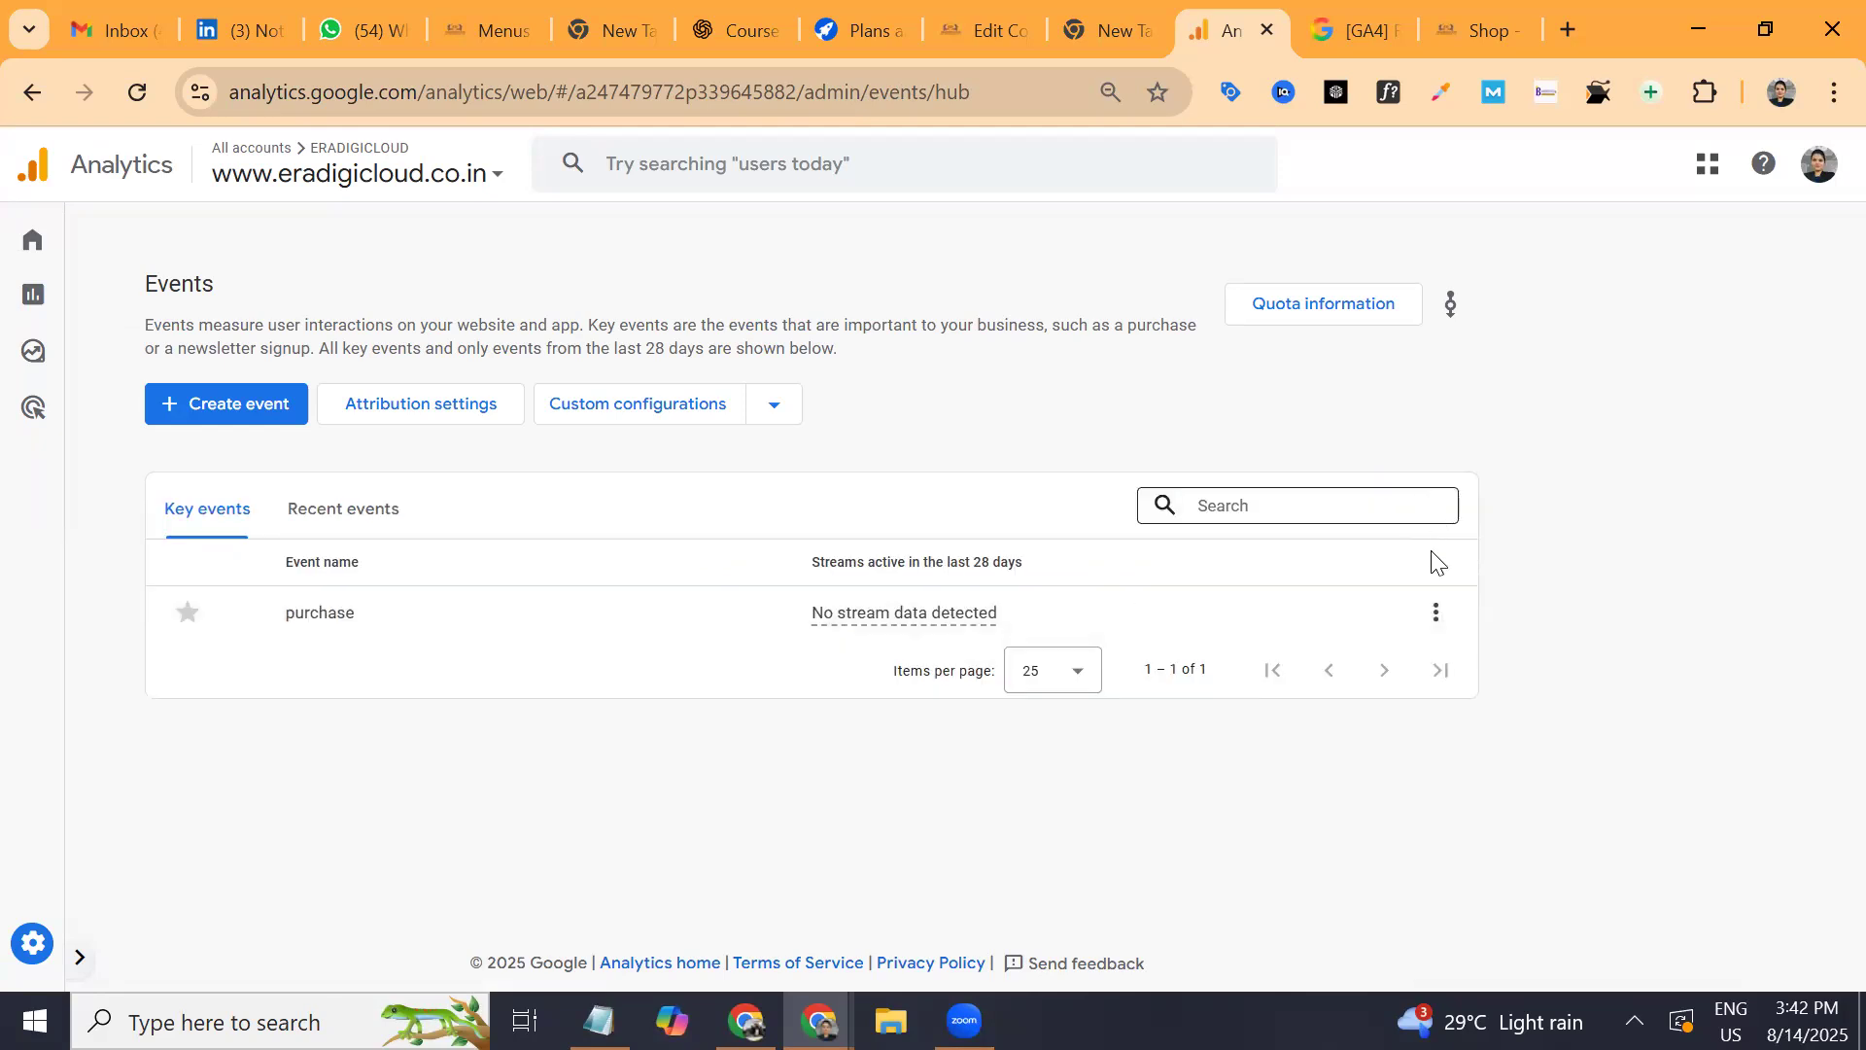
left_click(1441, 630)
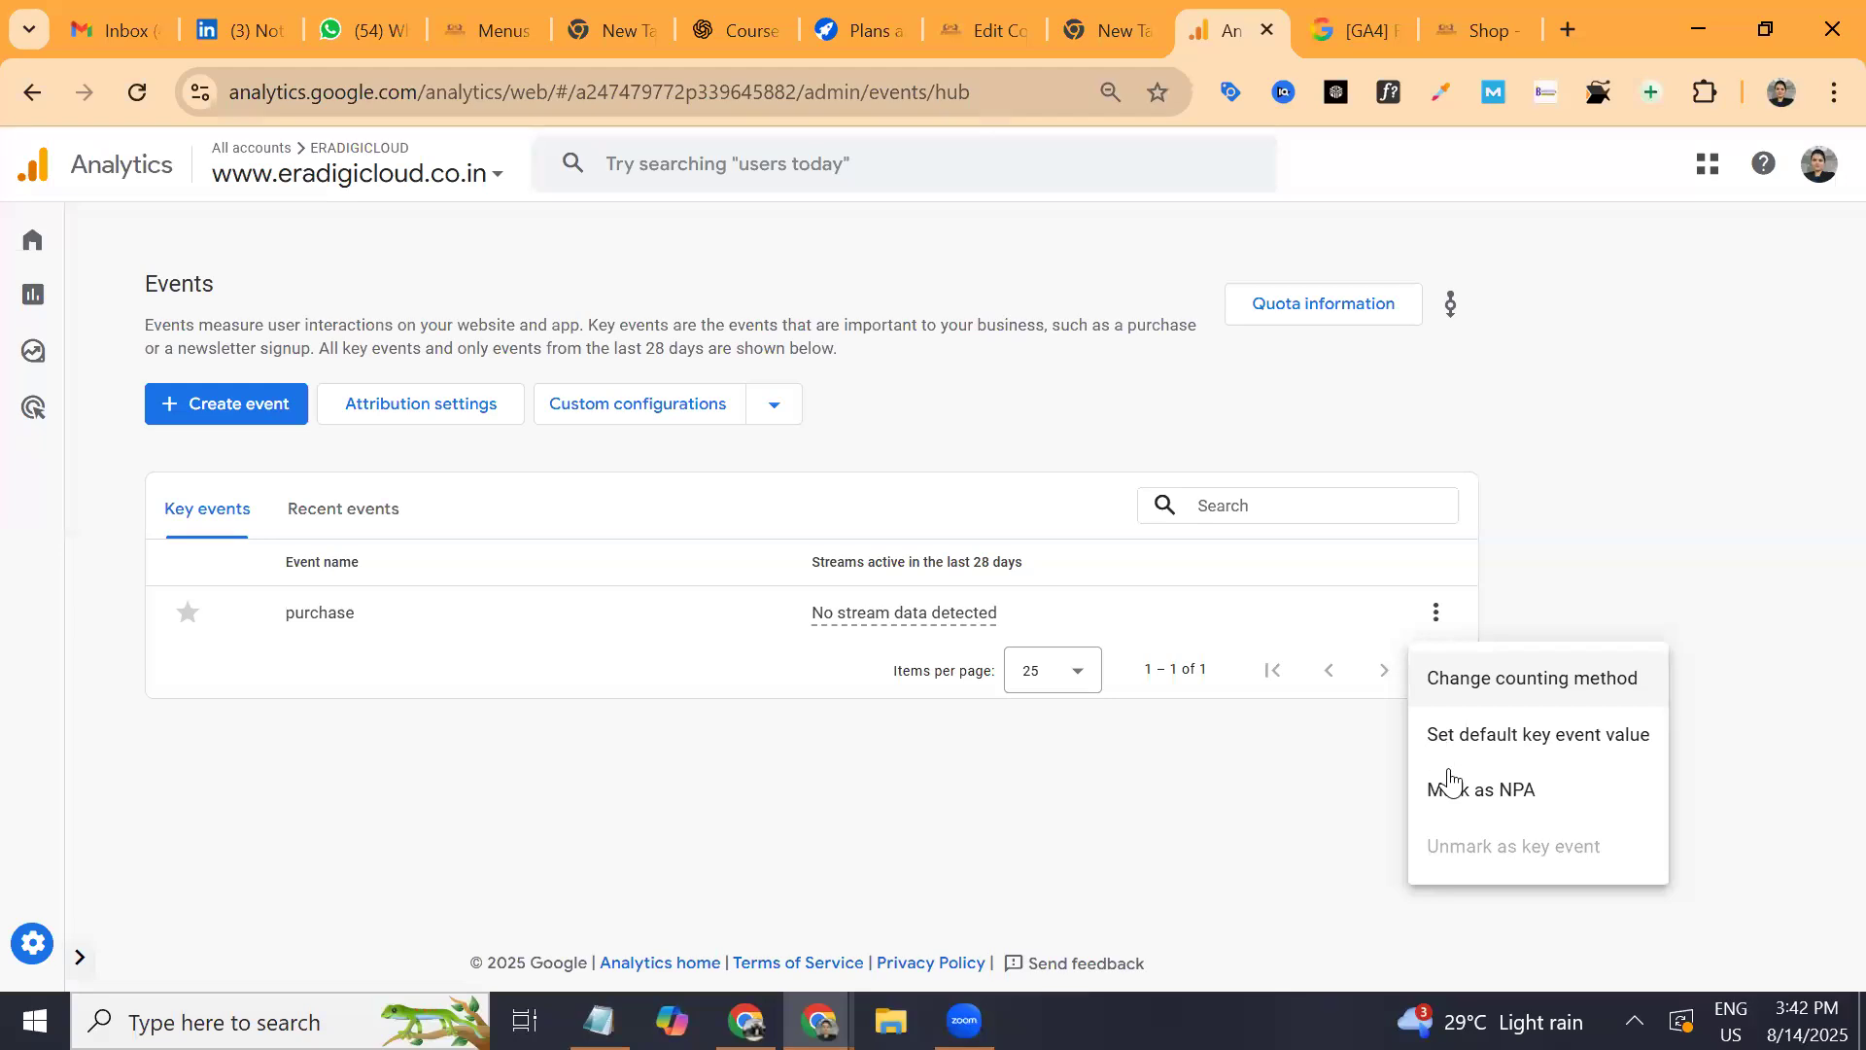
left_click(1270, 795)
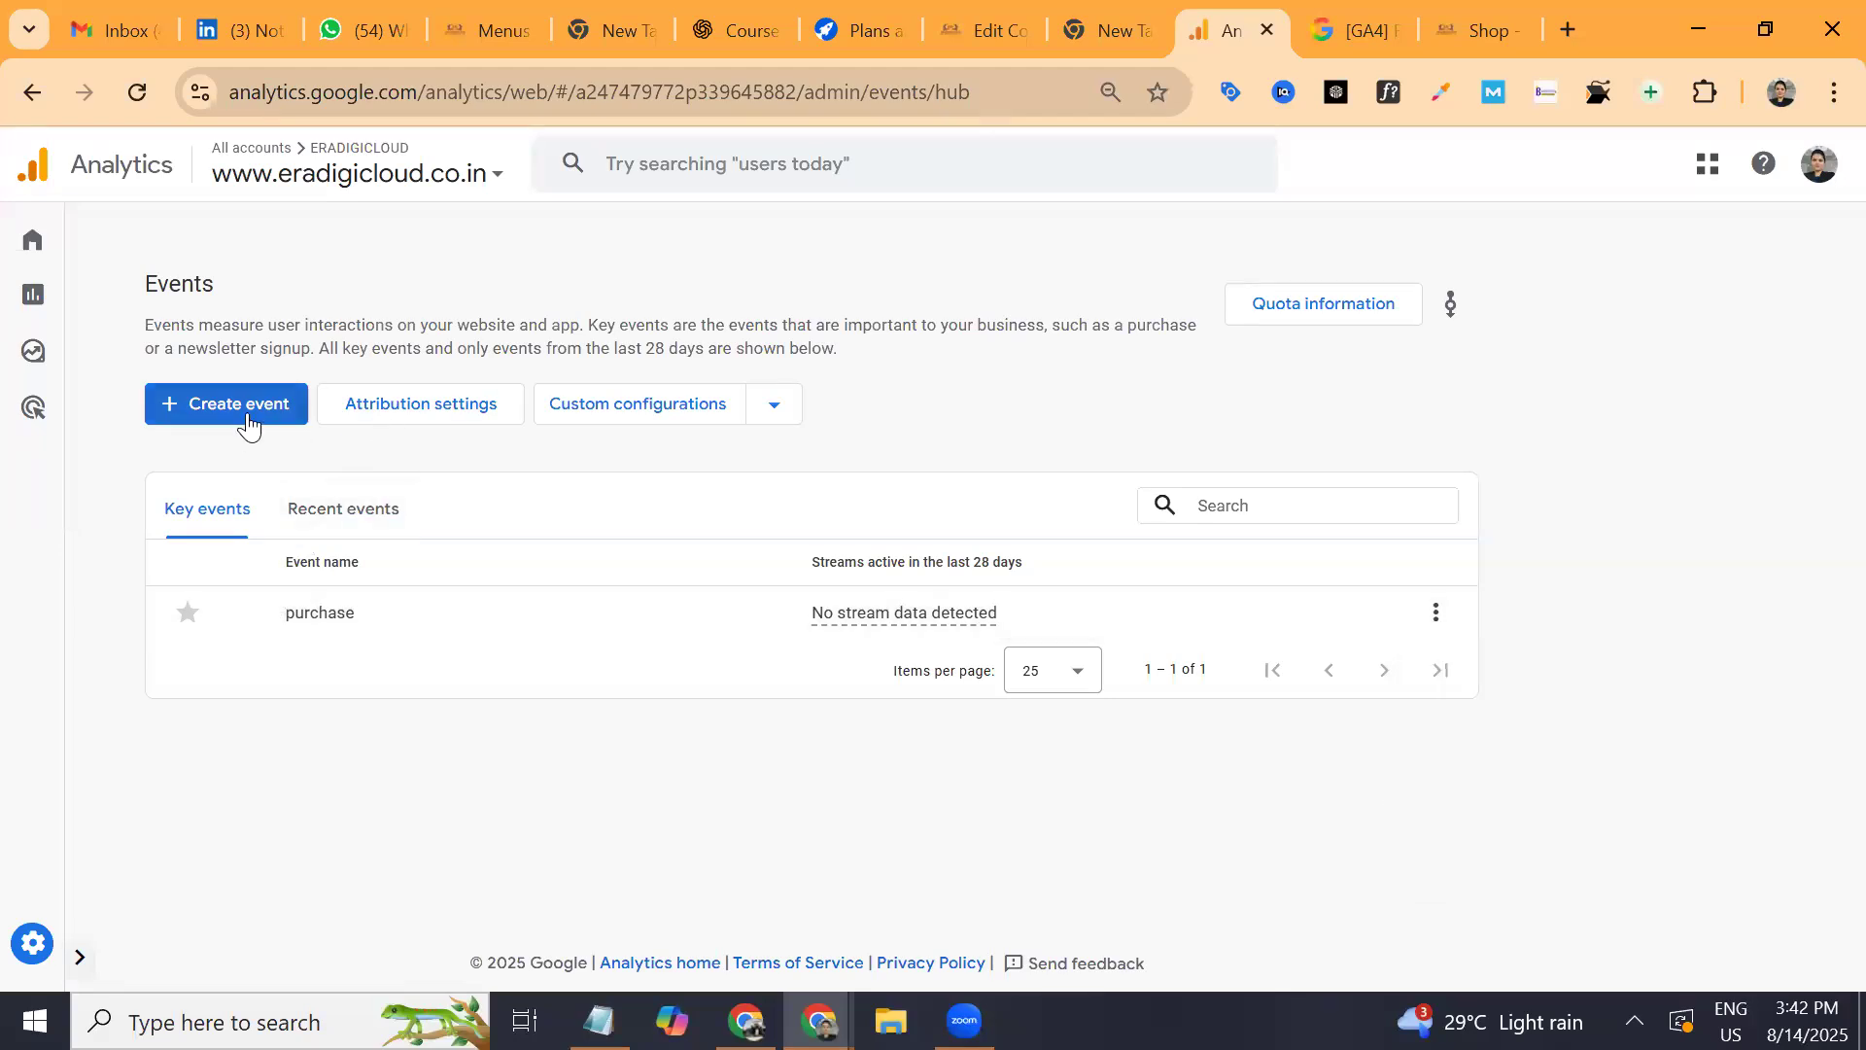
left_click(395, 525)
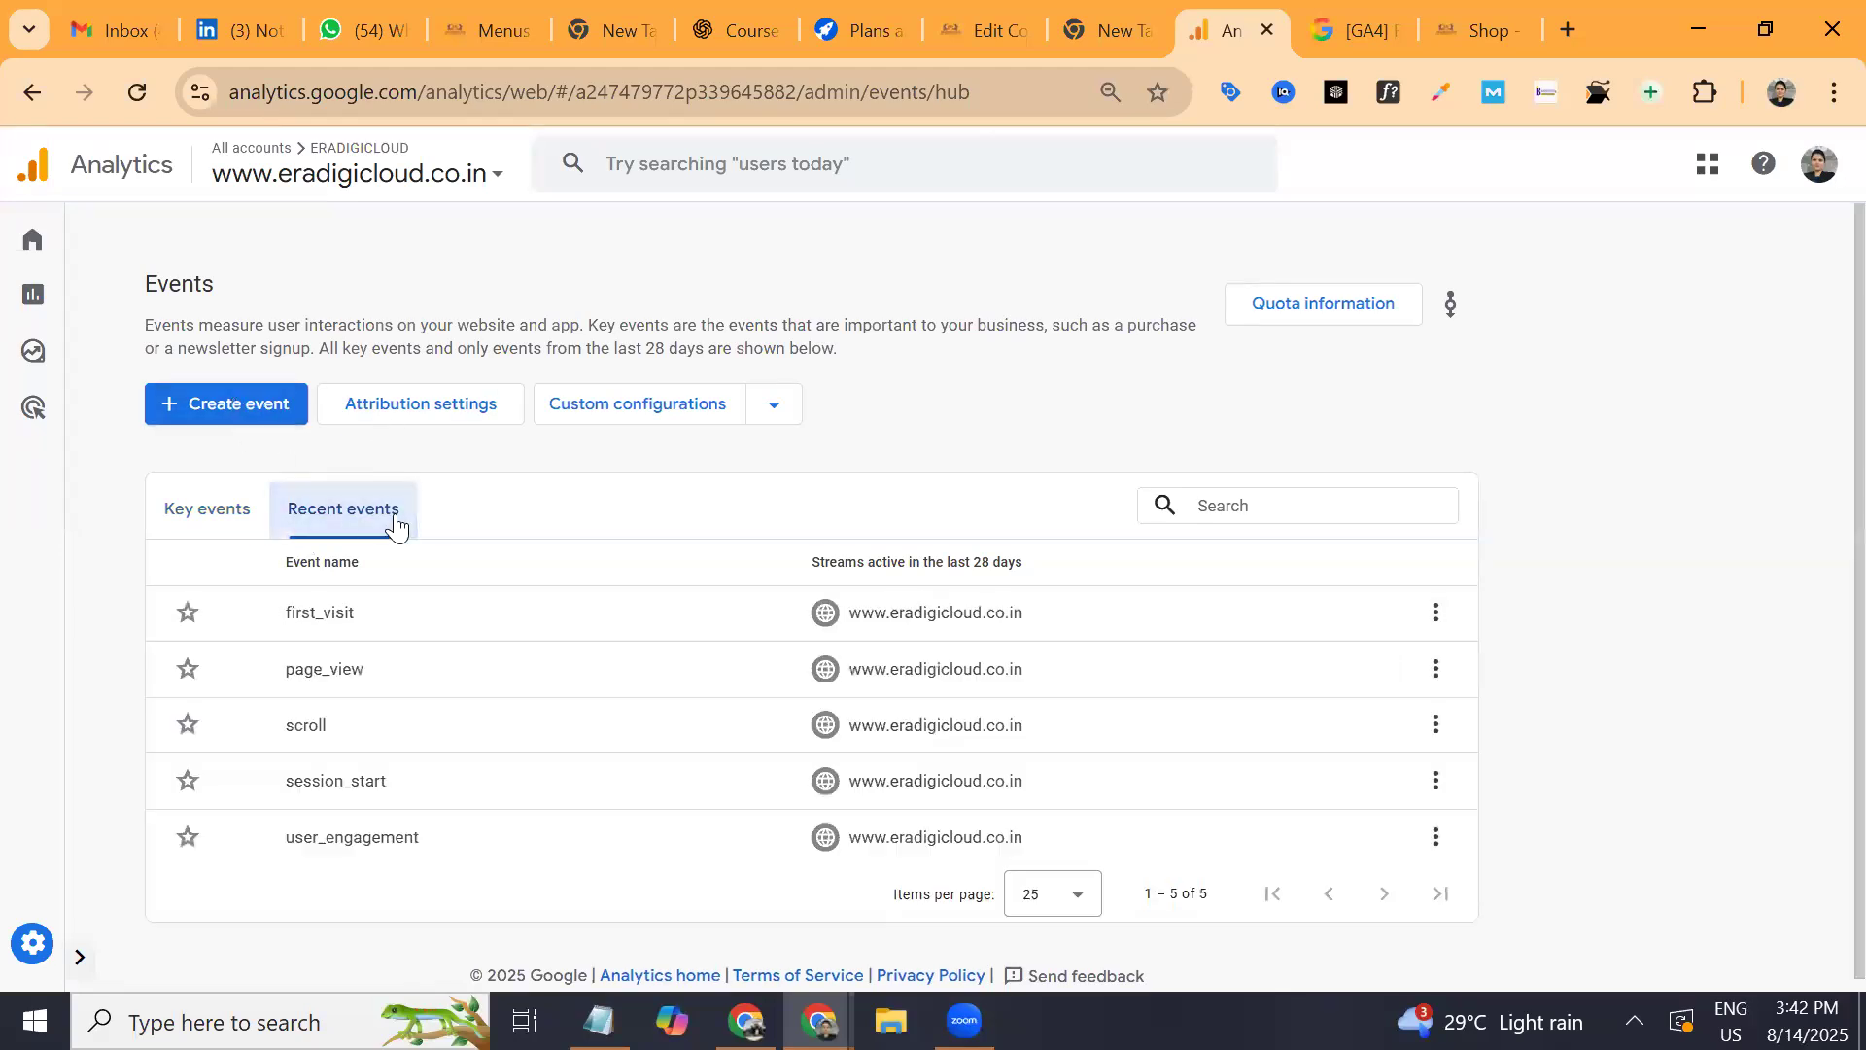
left_click(233, 519)
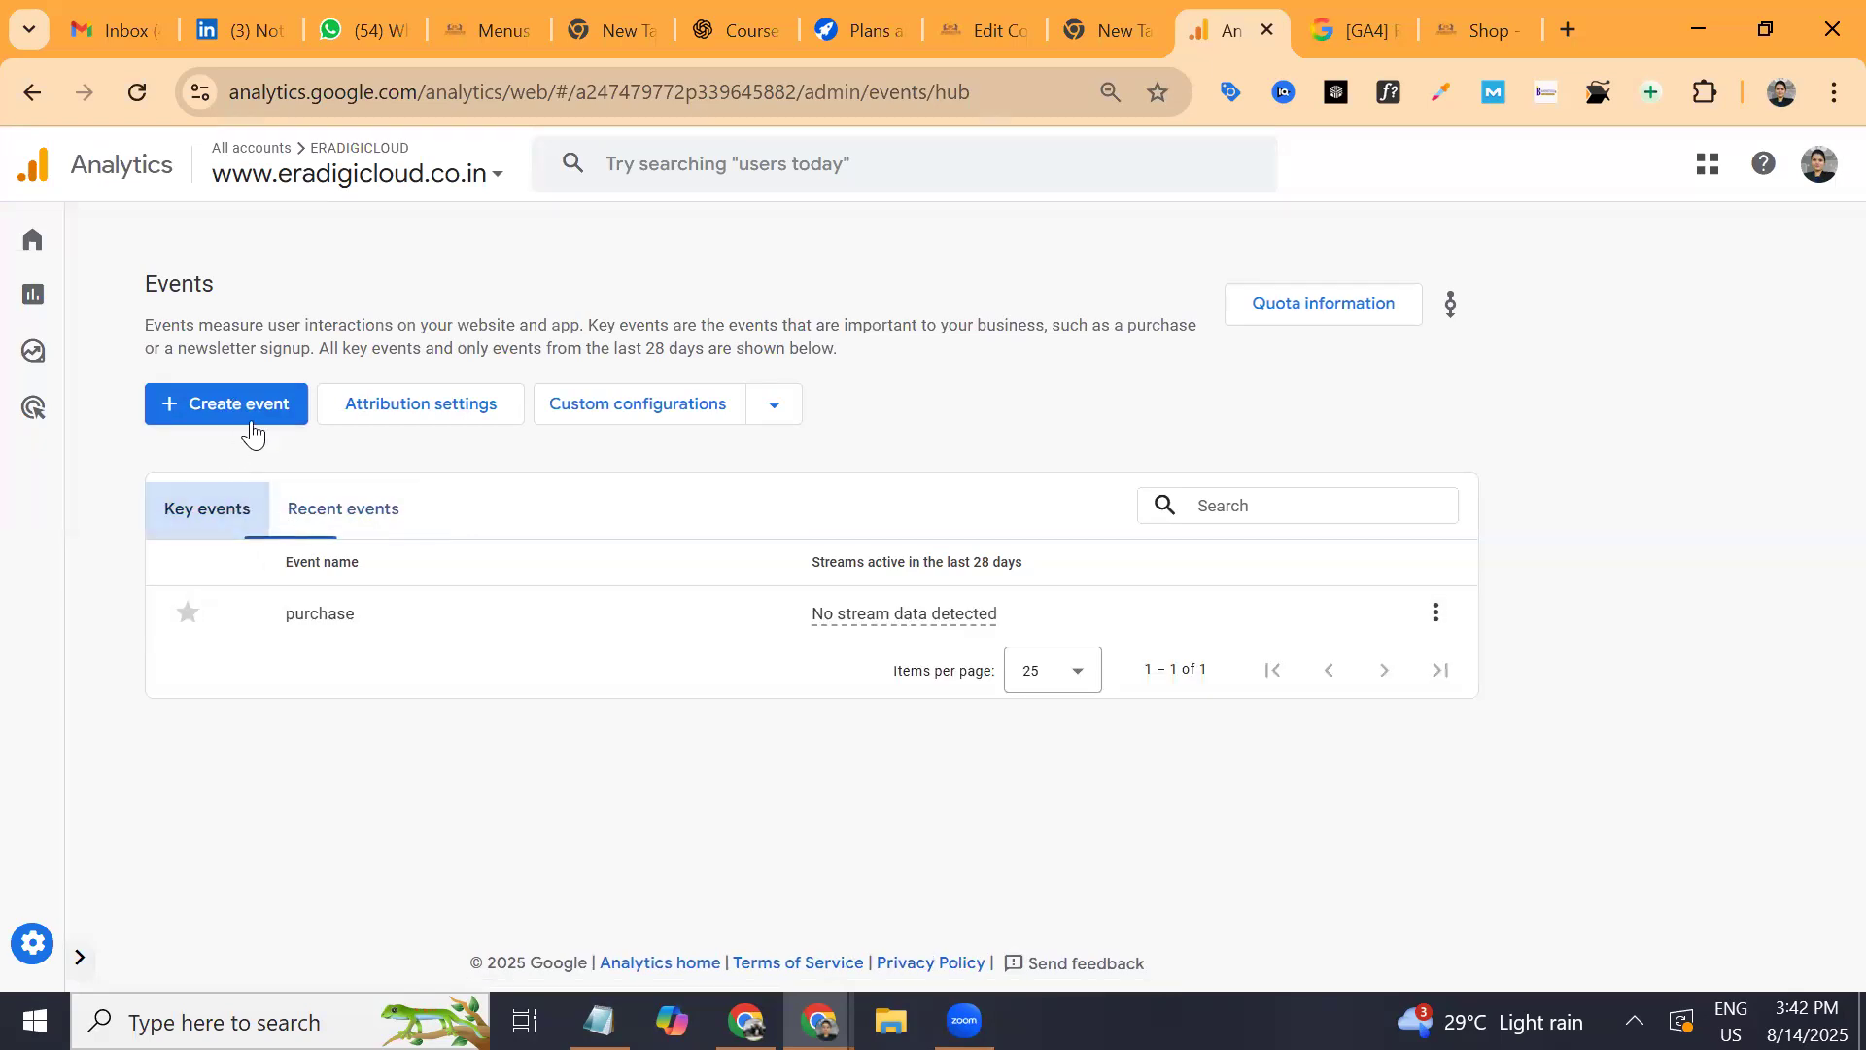
Start creating a new event, trying the name "purchase" before replacing it with "add".
left_click(264, 405)
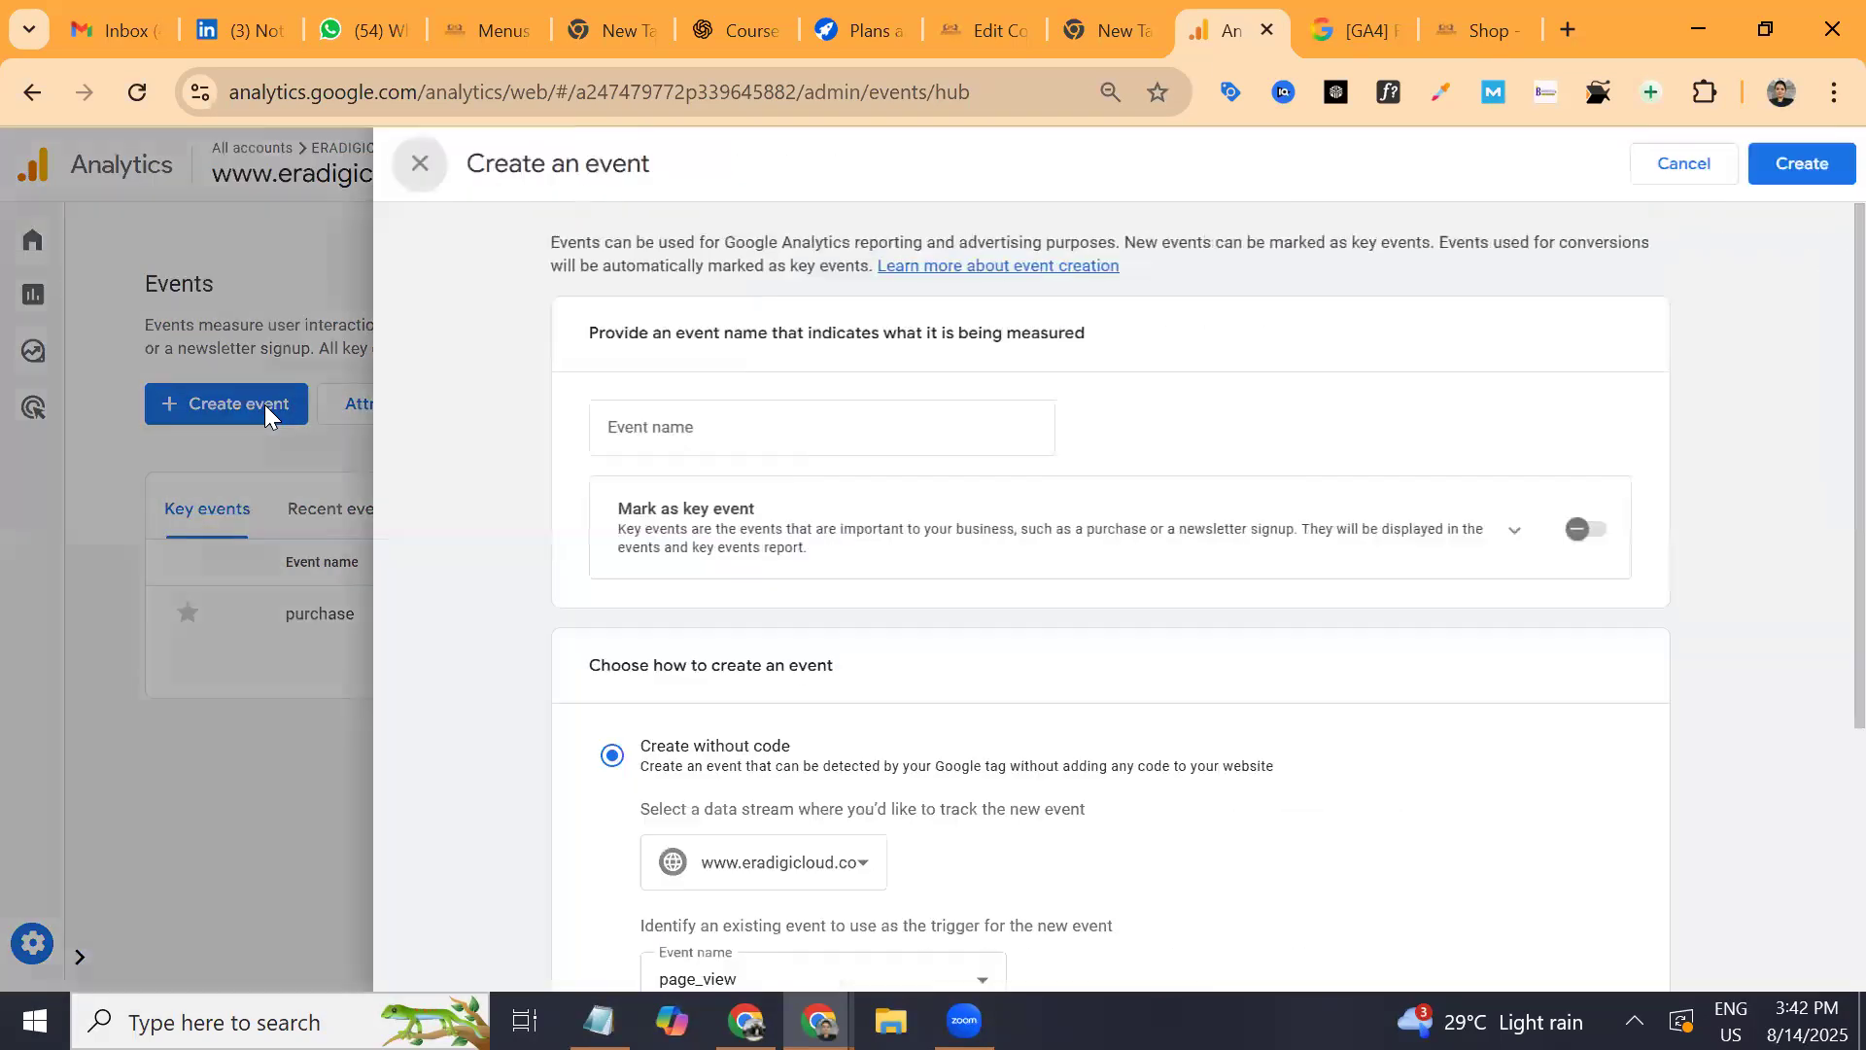
left_click(739, 422)
type("purchase")
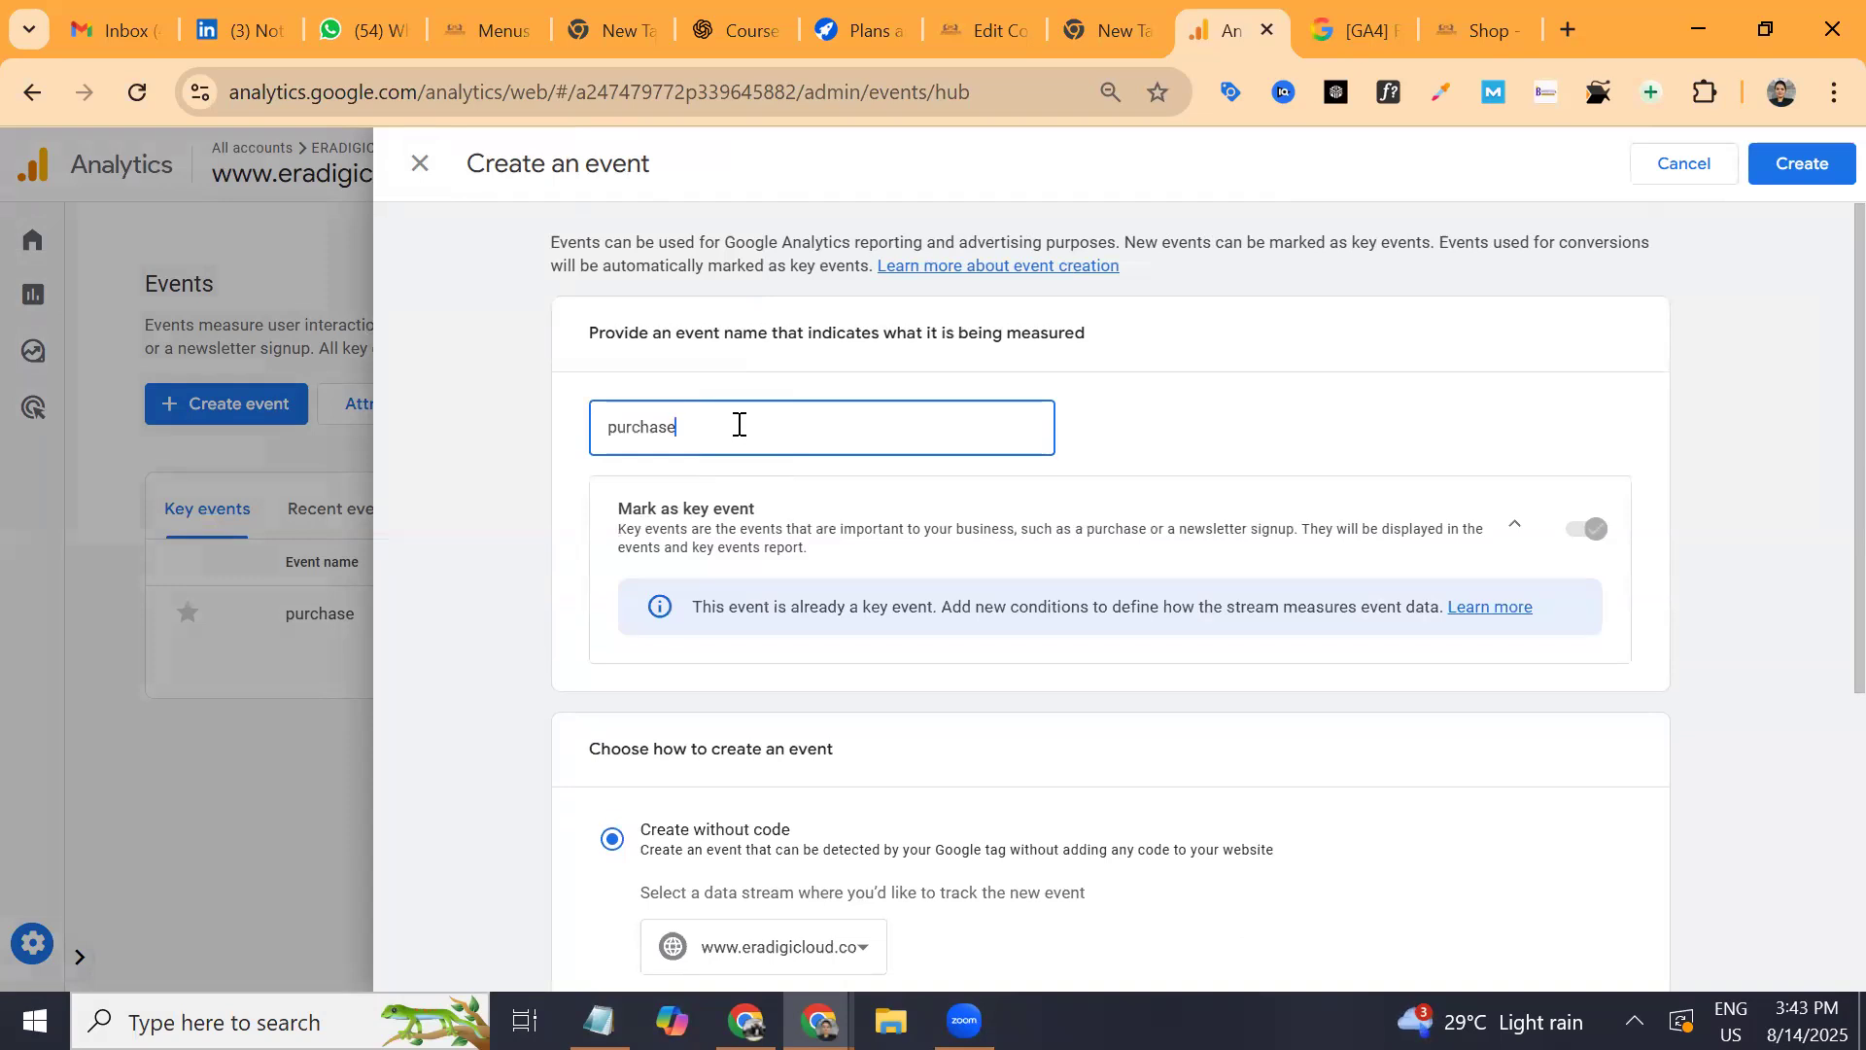
double_click(739, 425)
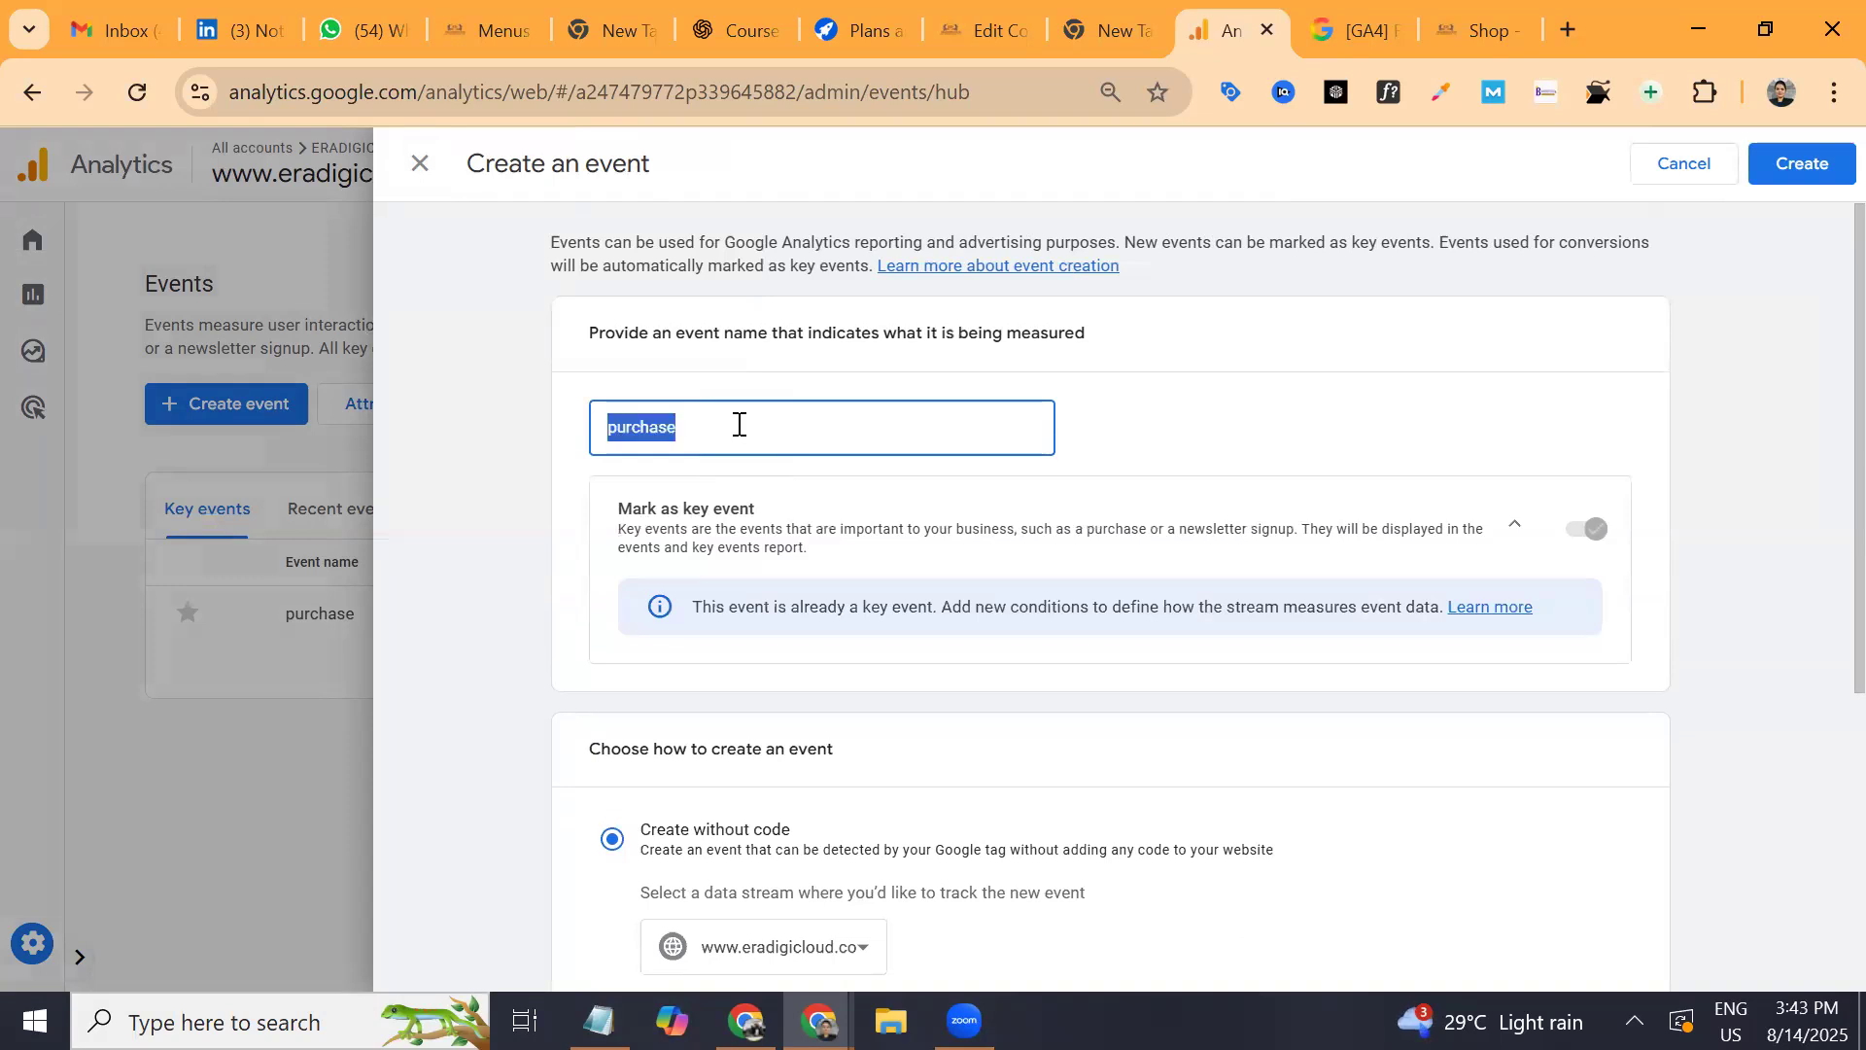
type("add")
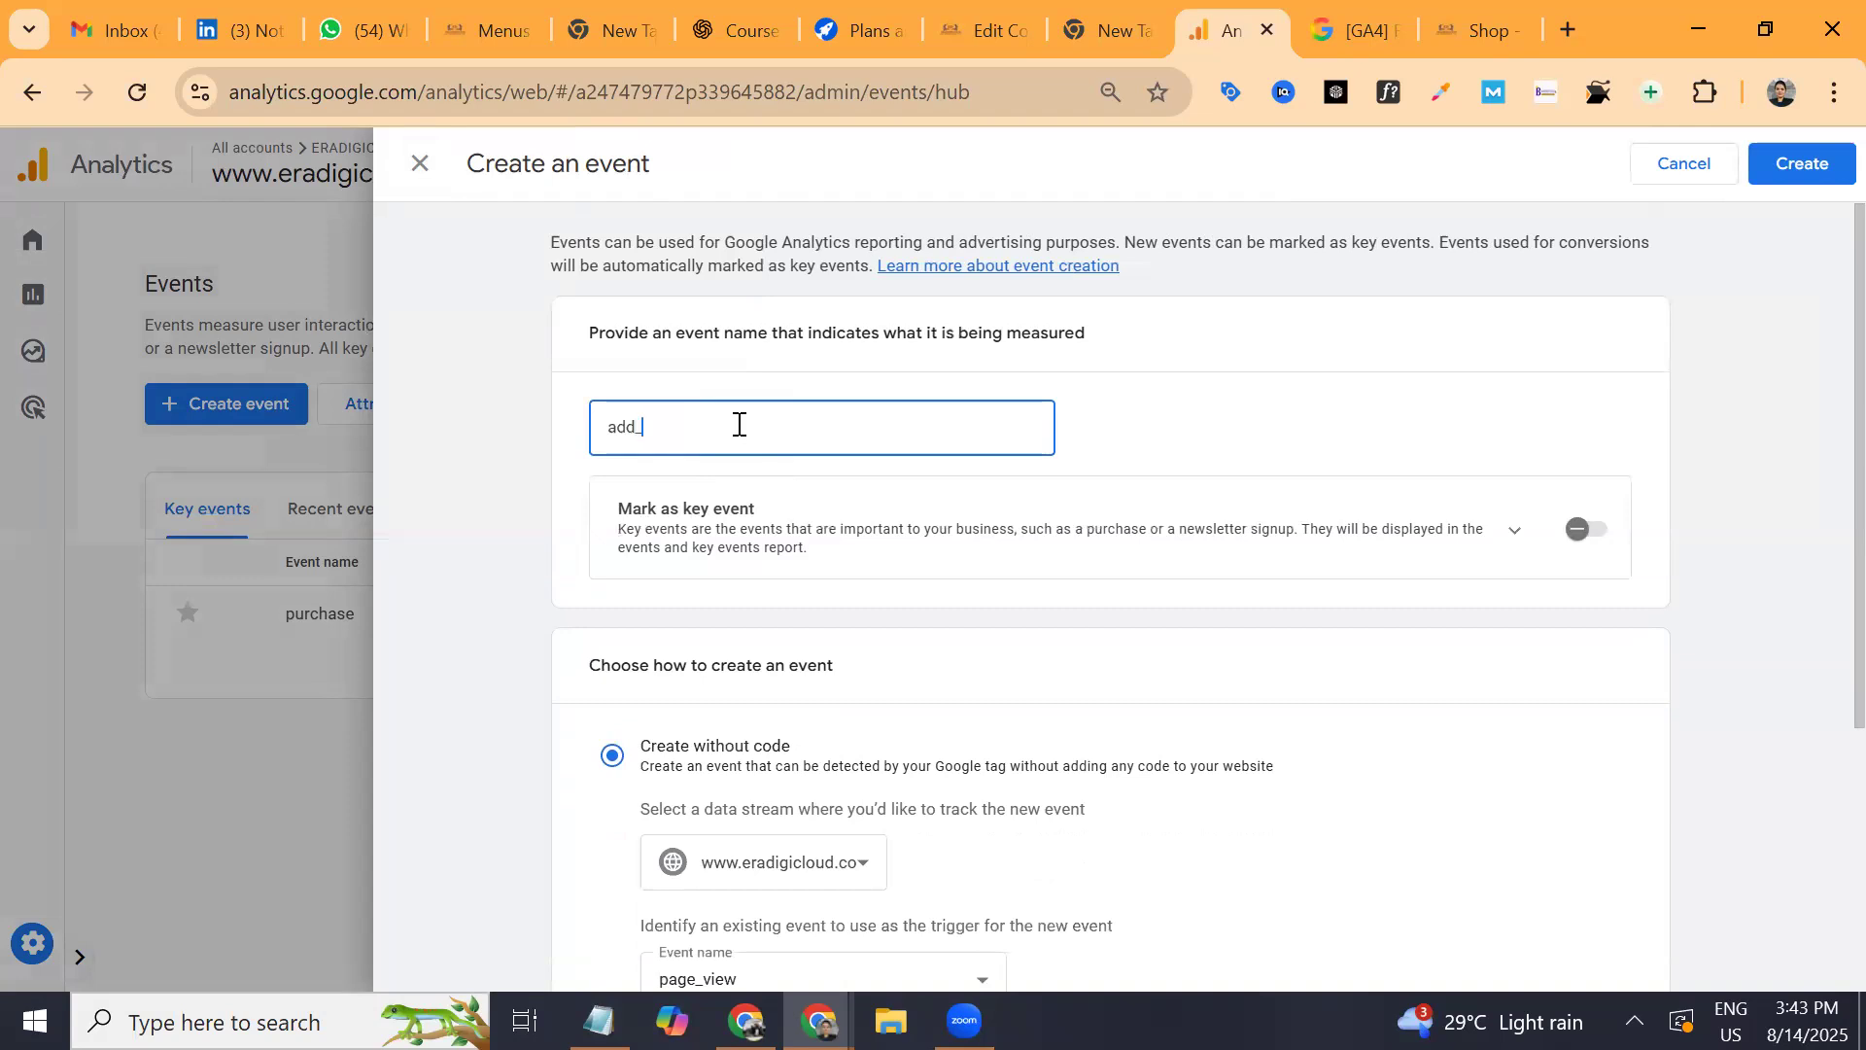
type("_")
key("BackSpace")
Switch to the Analytics Help article on recommended events and look up the event names for online sales.
key("ctrl+Tab")
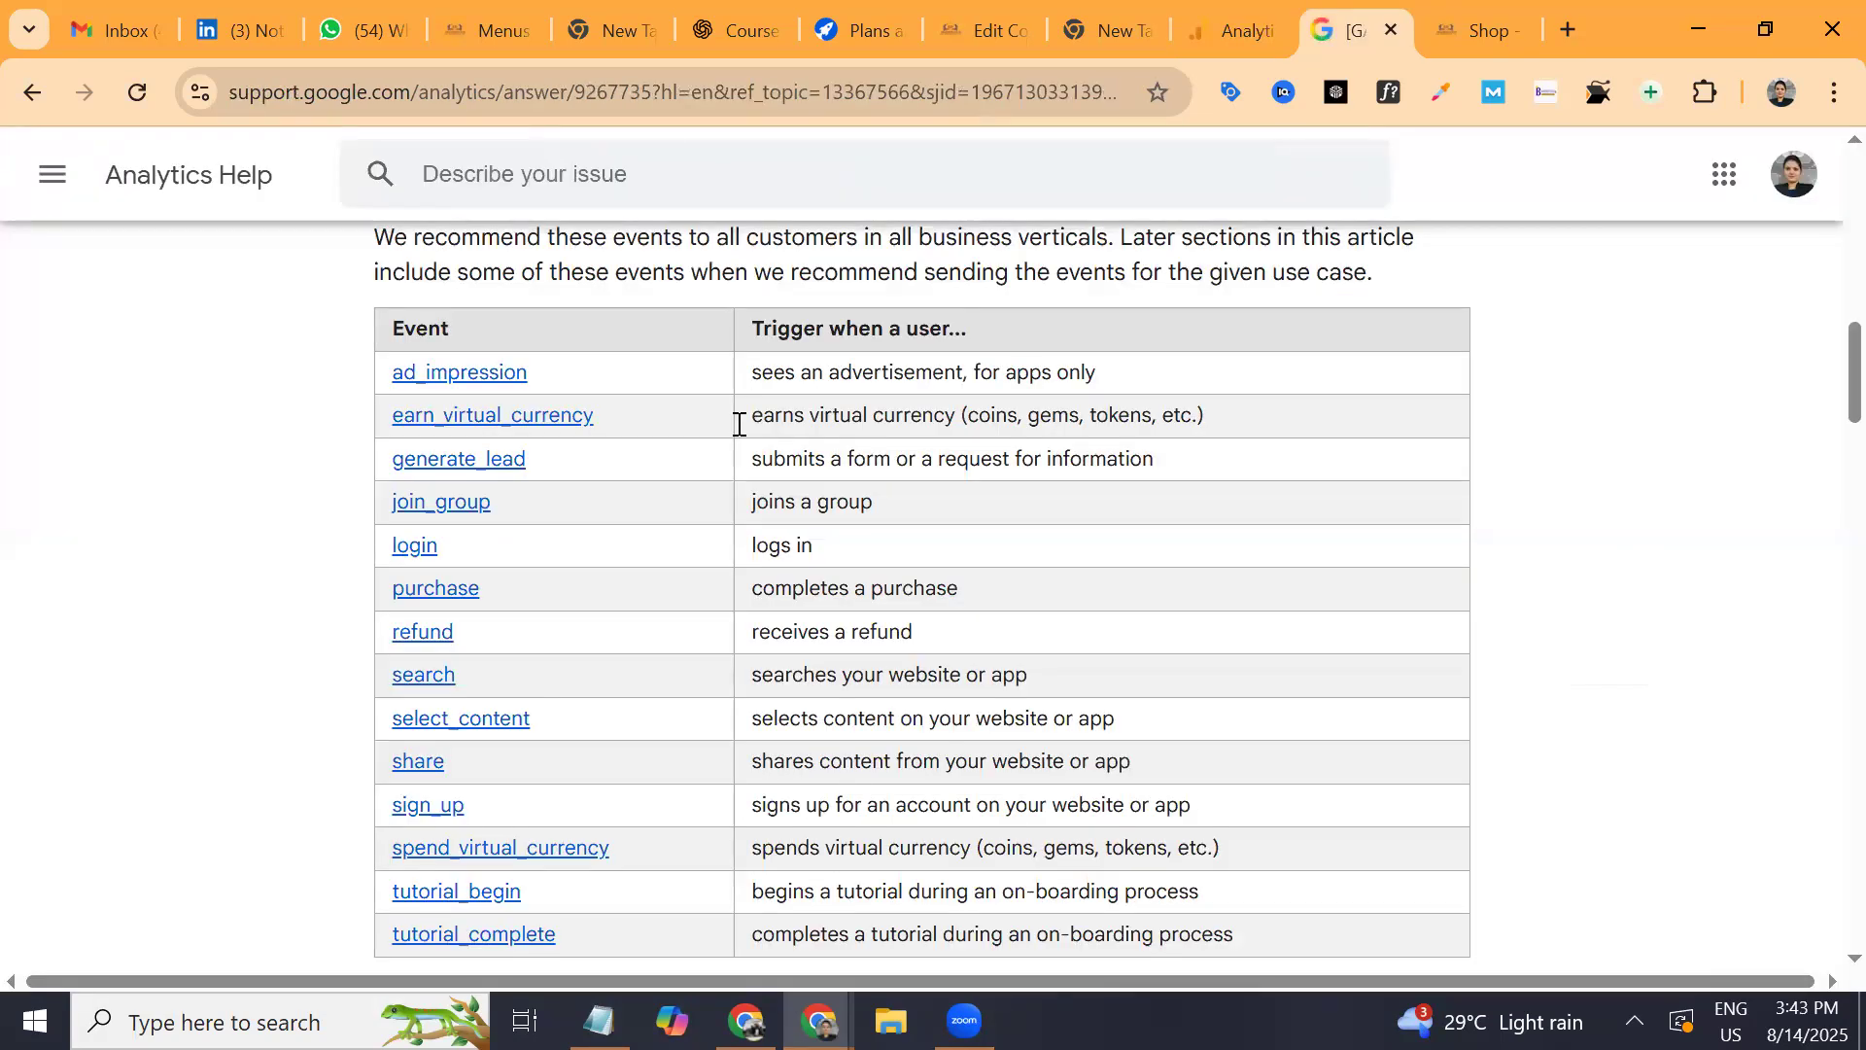
left_click(790, 97)
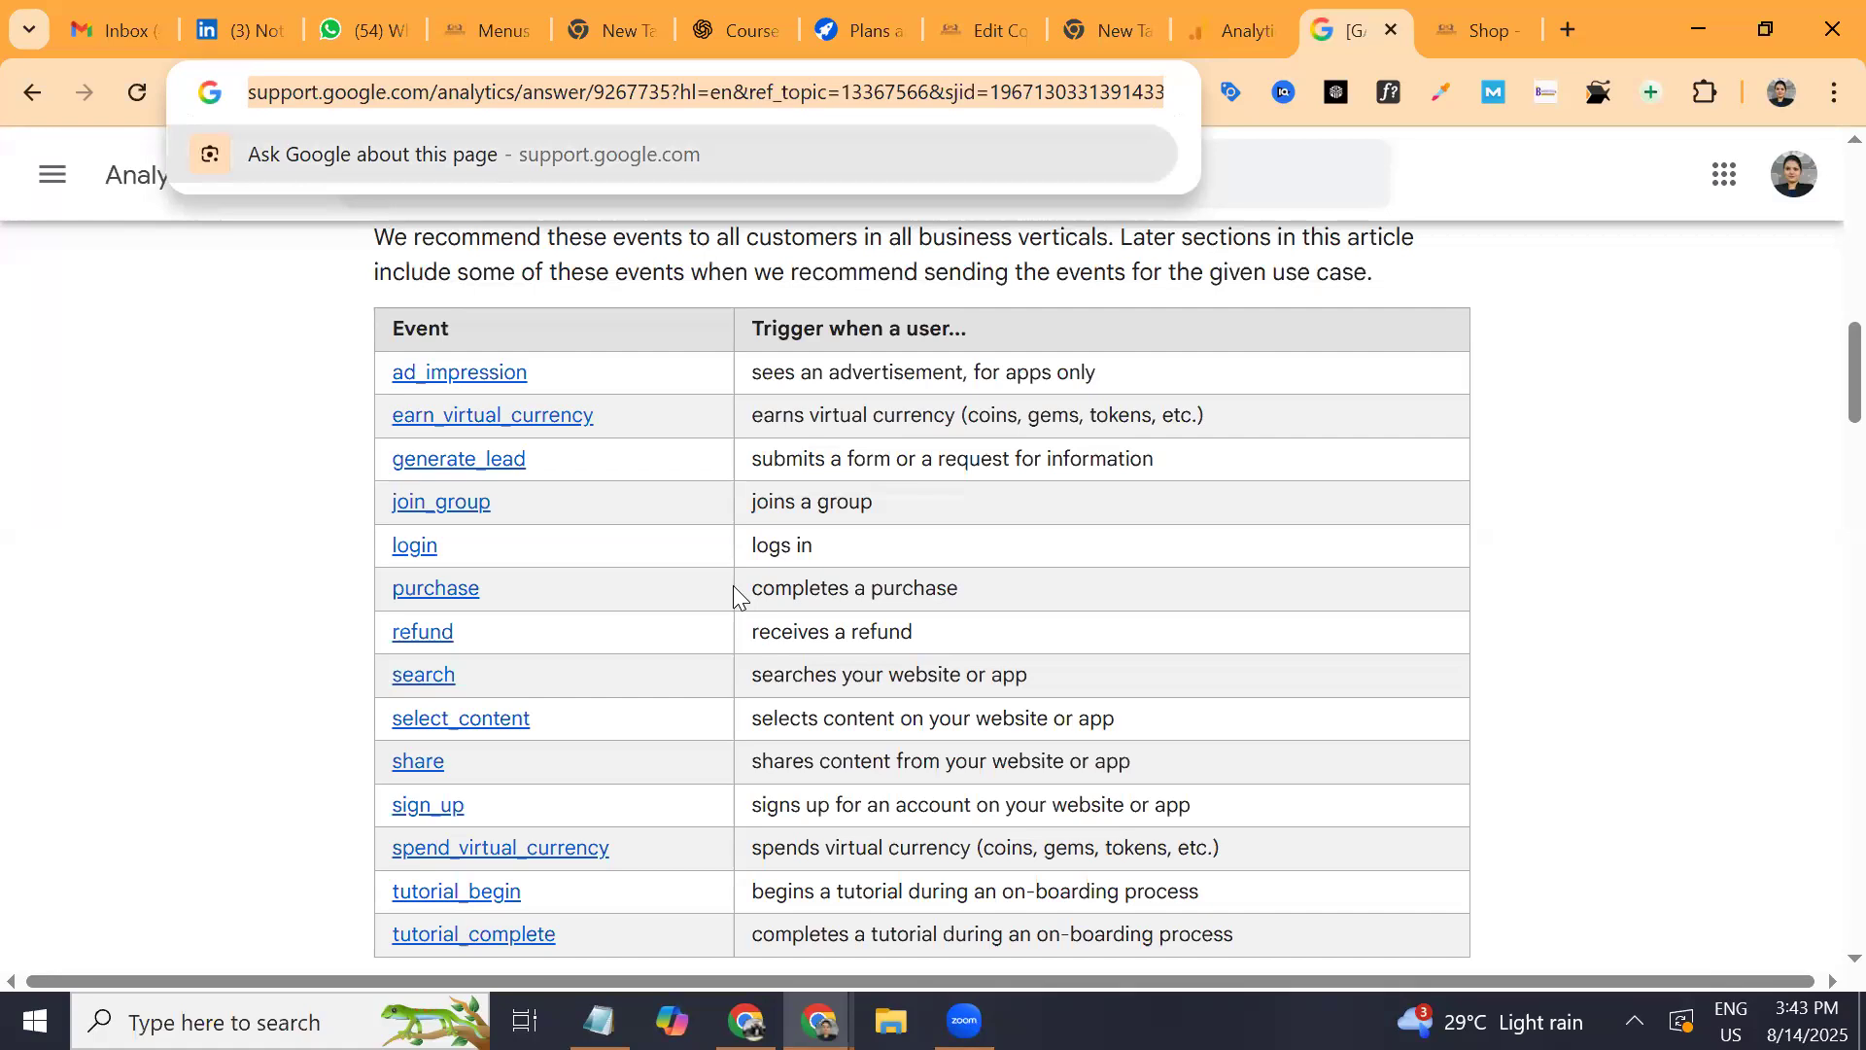
left_click(921, 279)
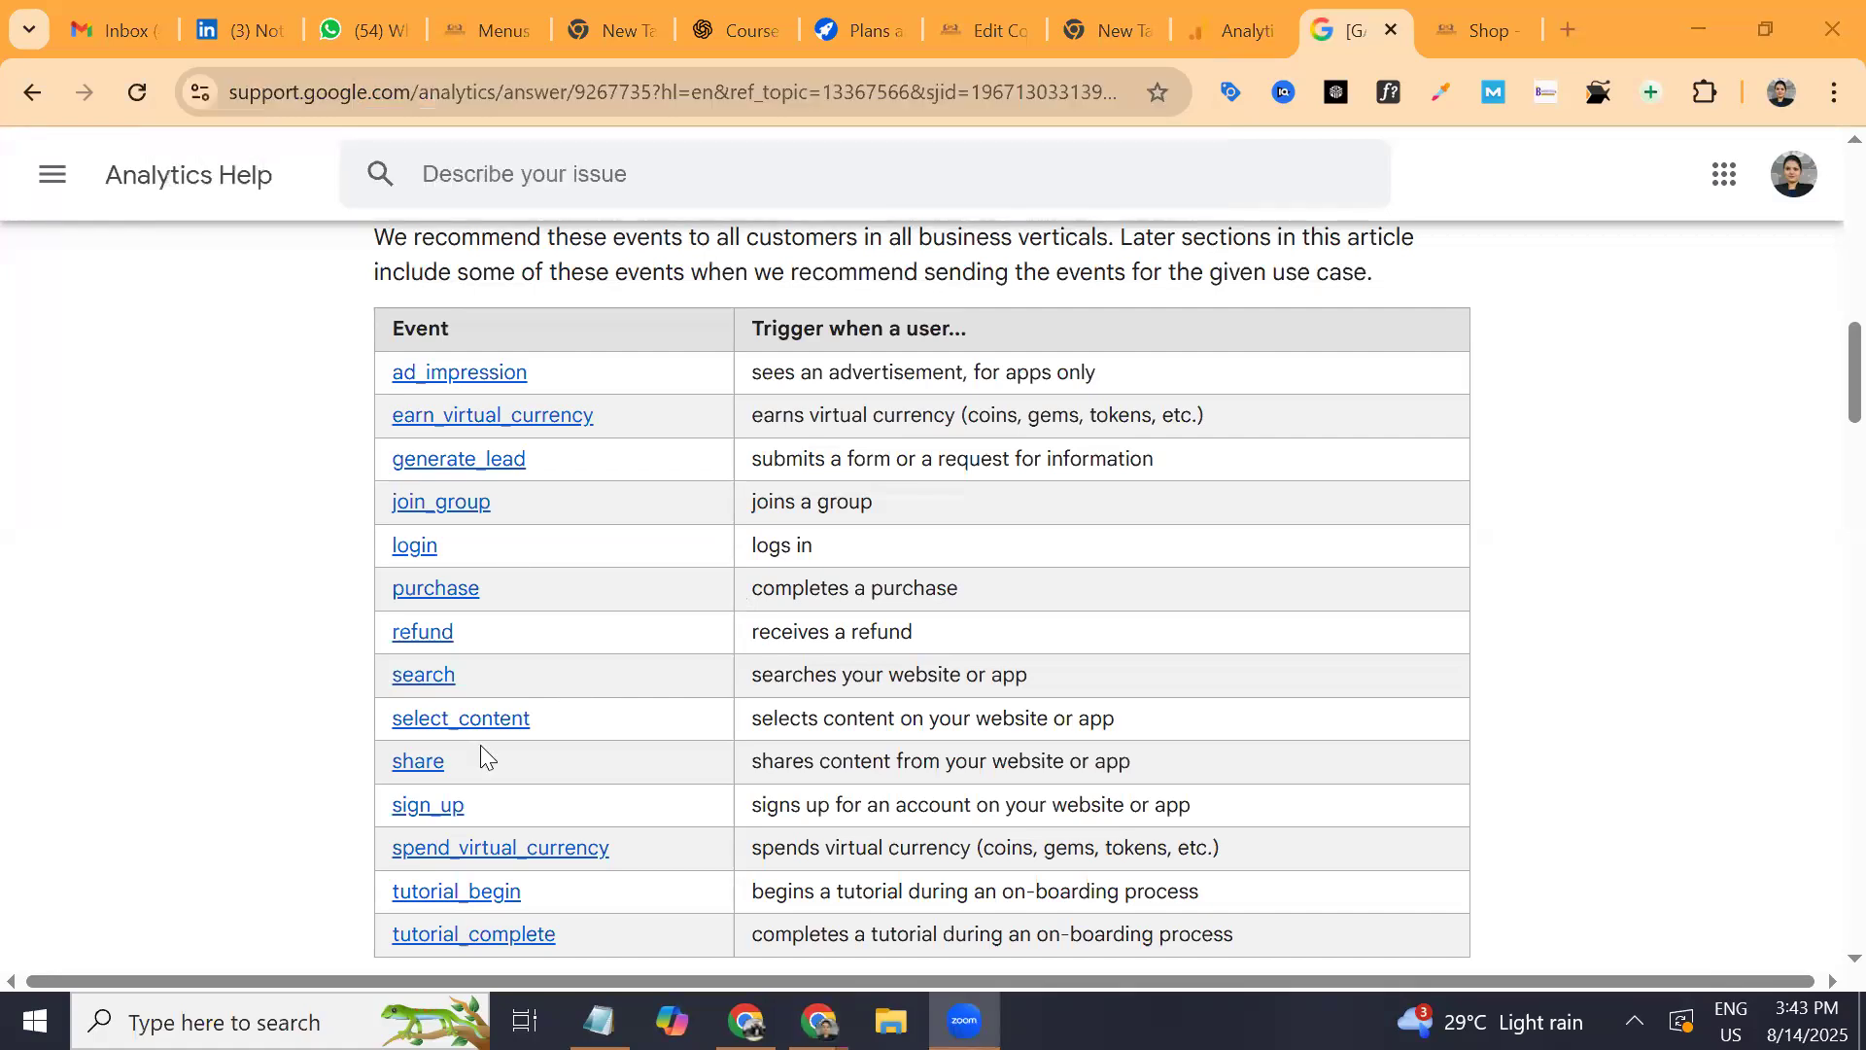
scroll(480, 745, "down", 7)
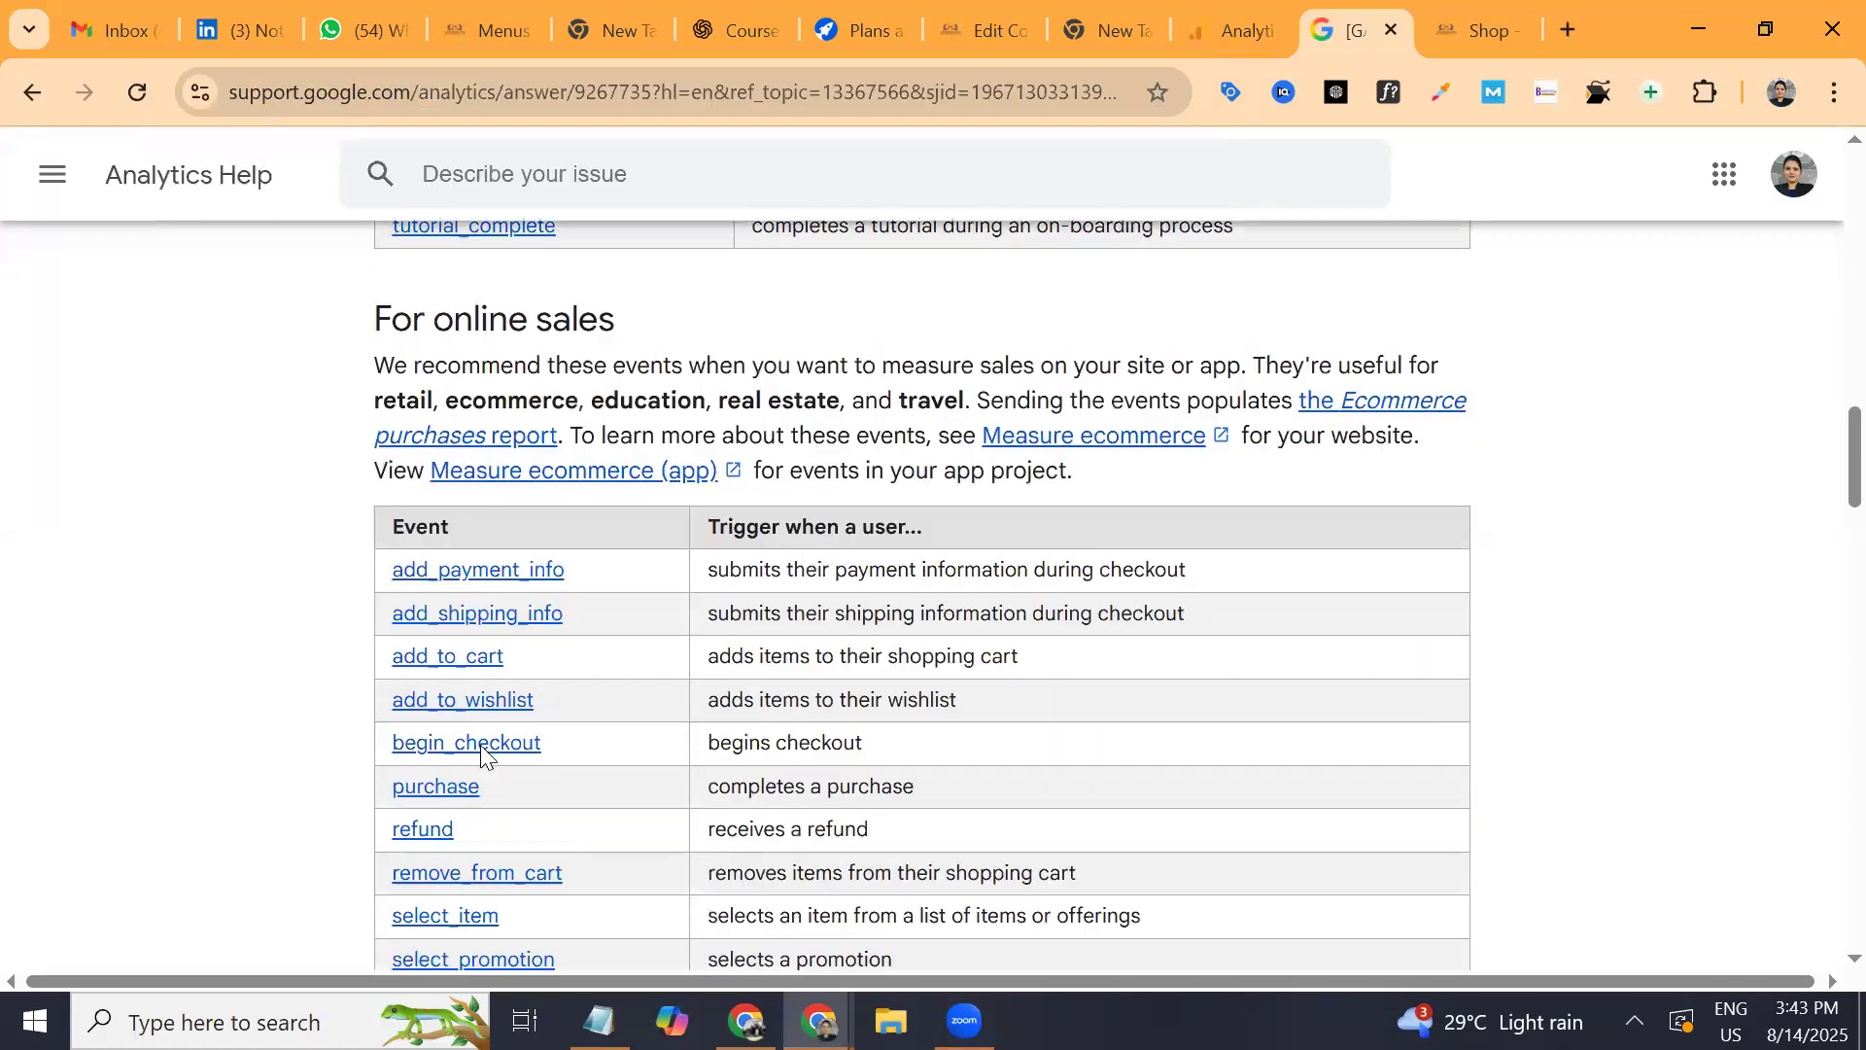
Check the cart event name in the online sales list, return to Google Analytics and name the new event add_to_cart.
scroll(480, 745, "down", 1)
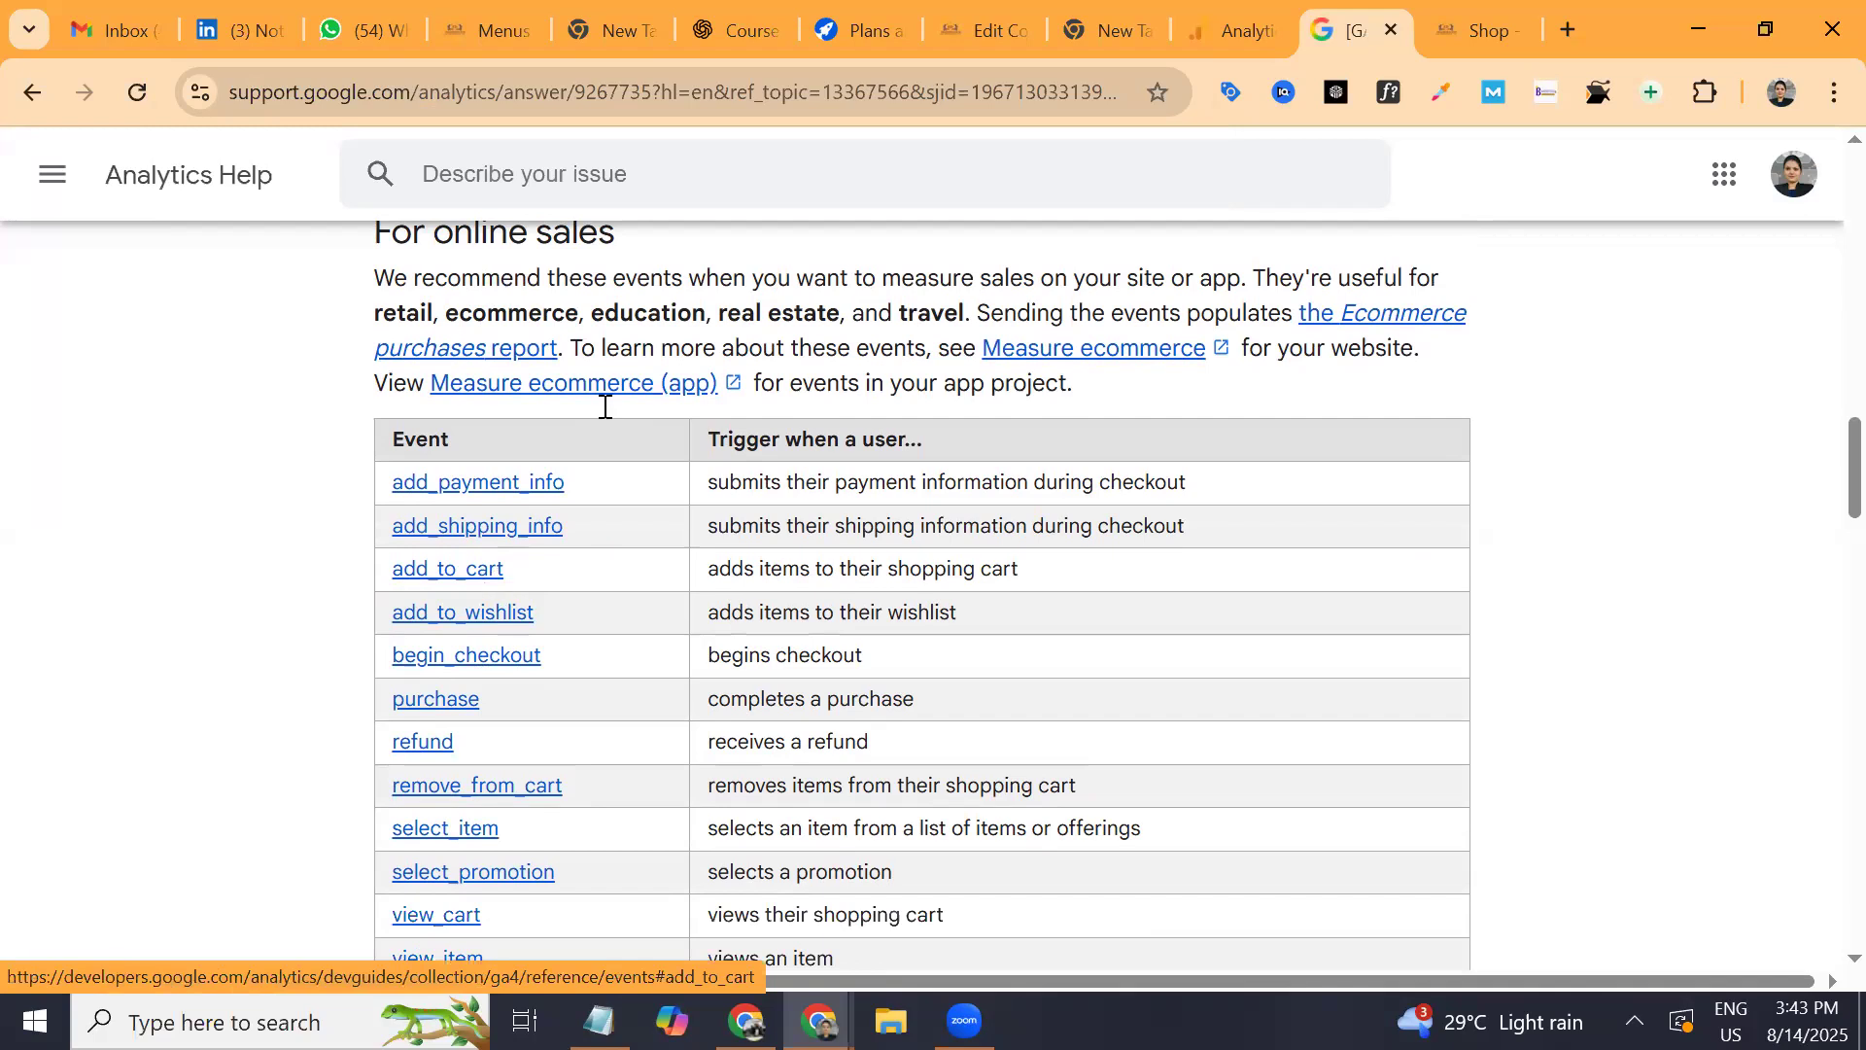
left_click(1464, 41)
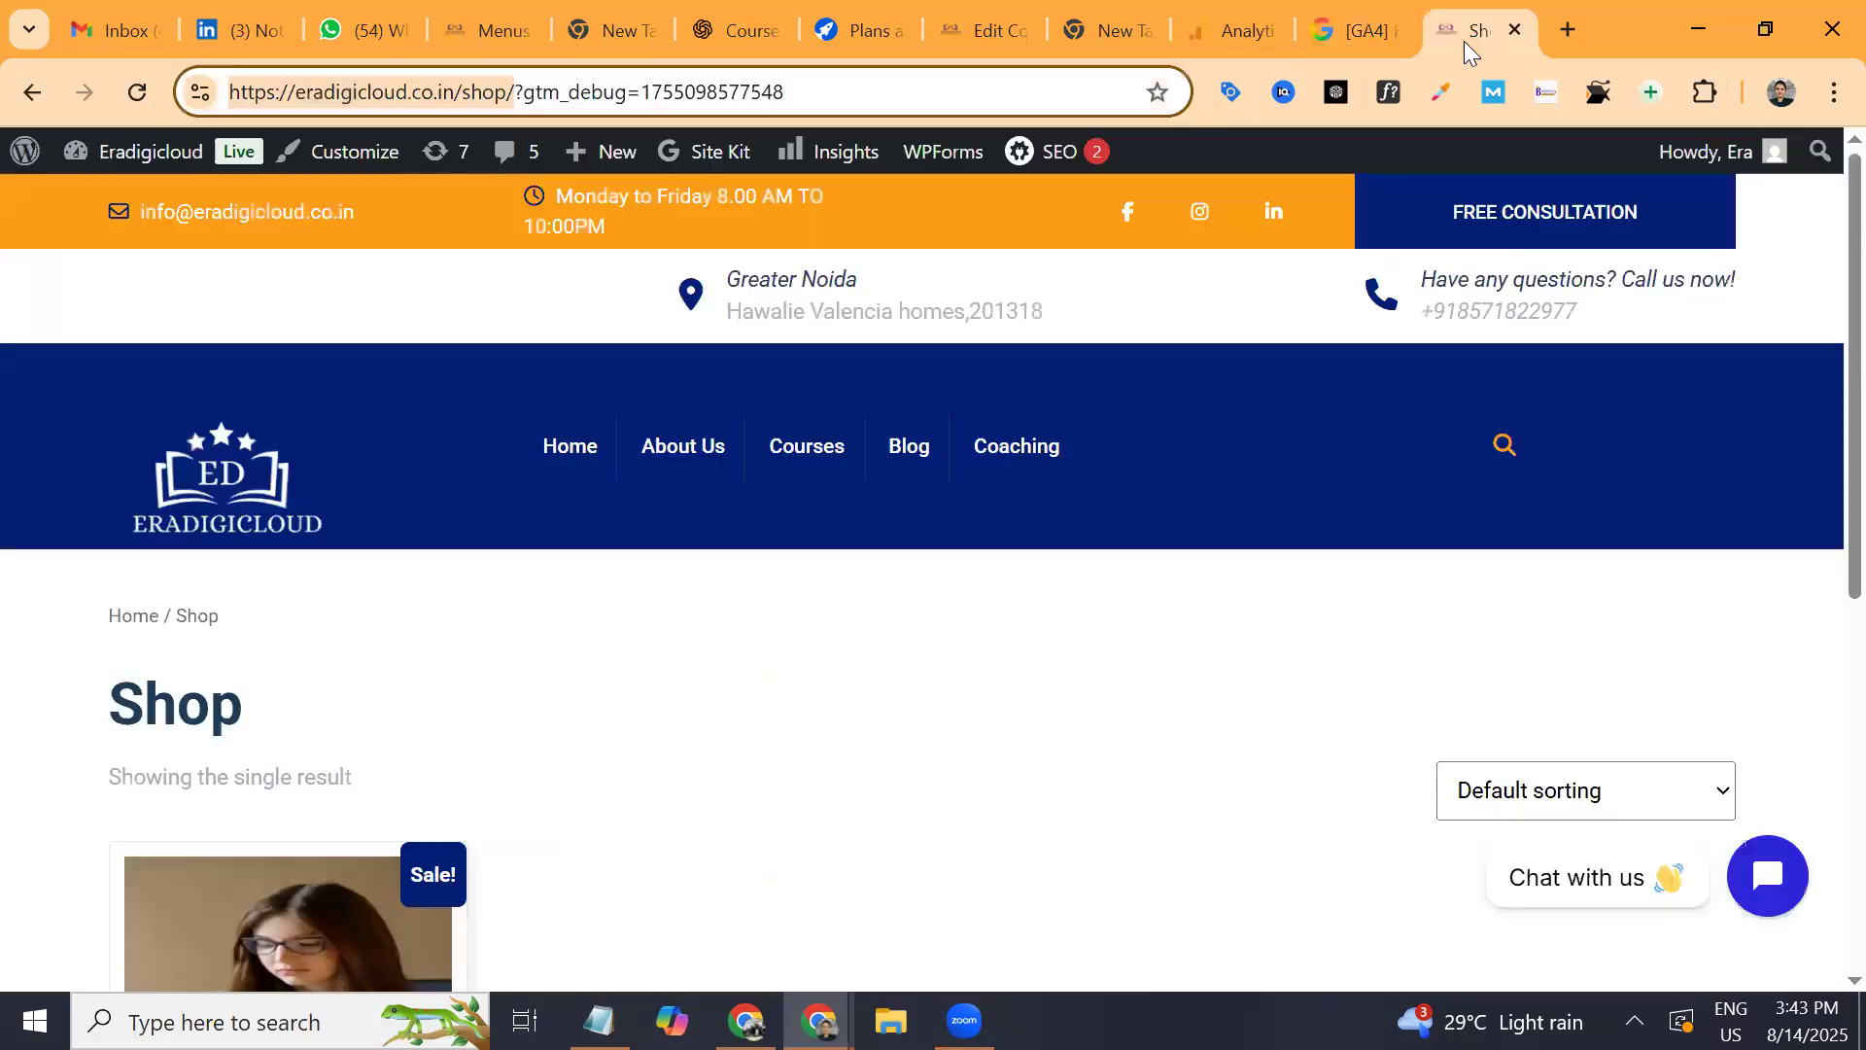
left_click(1211, 41)
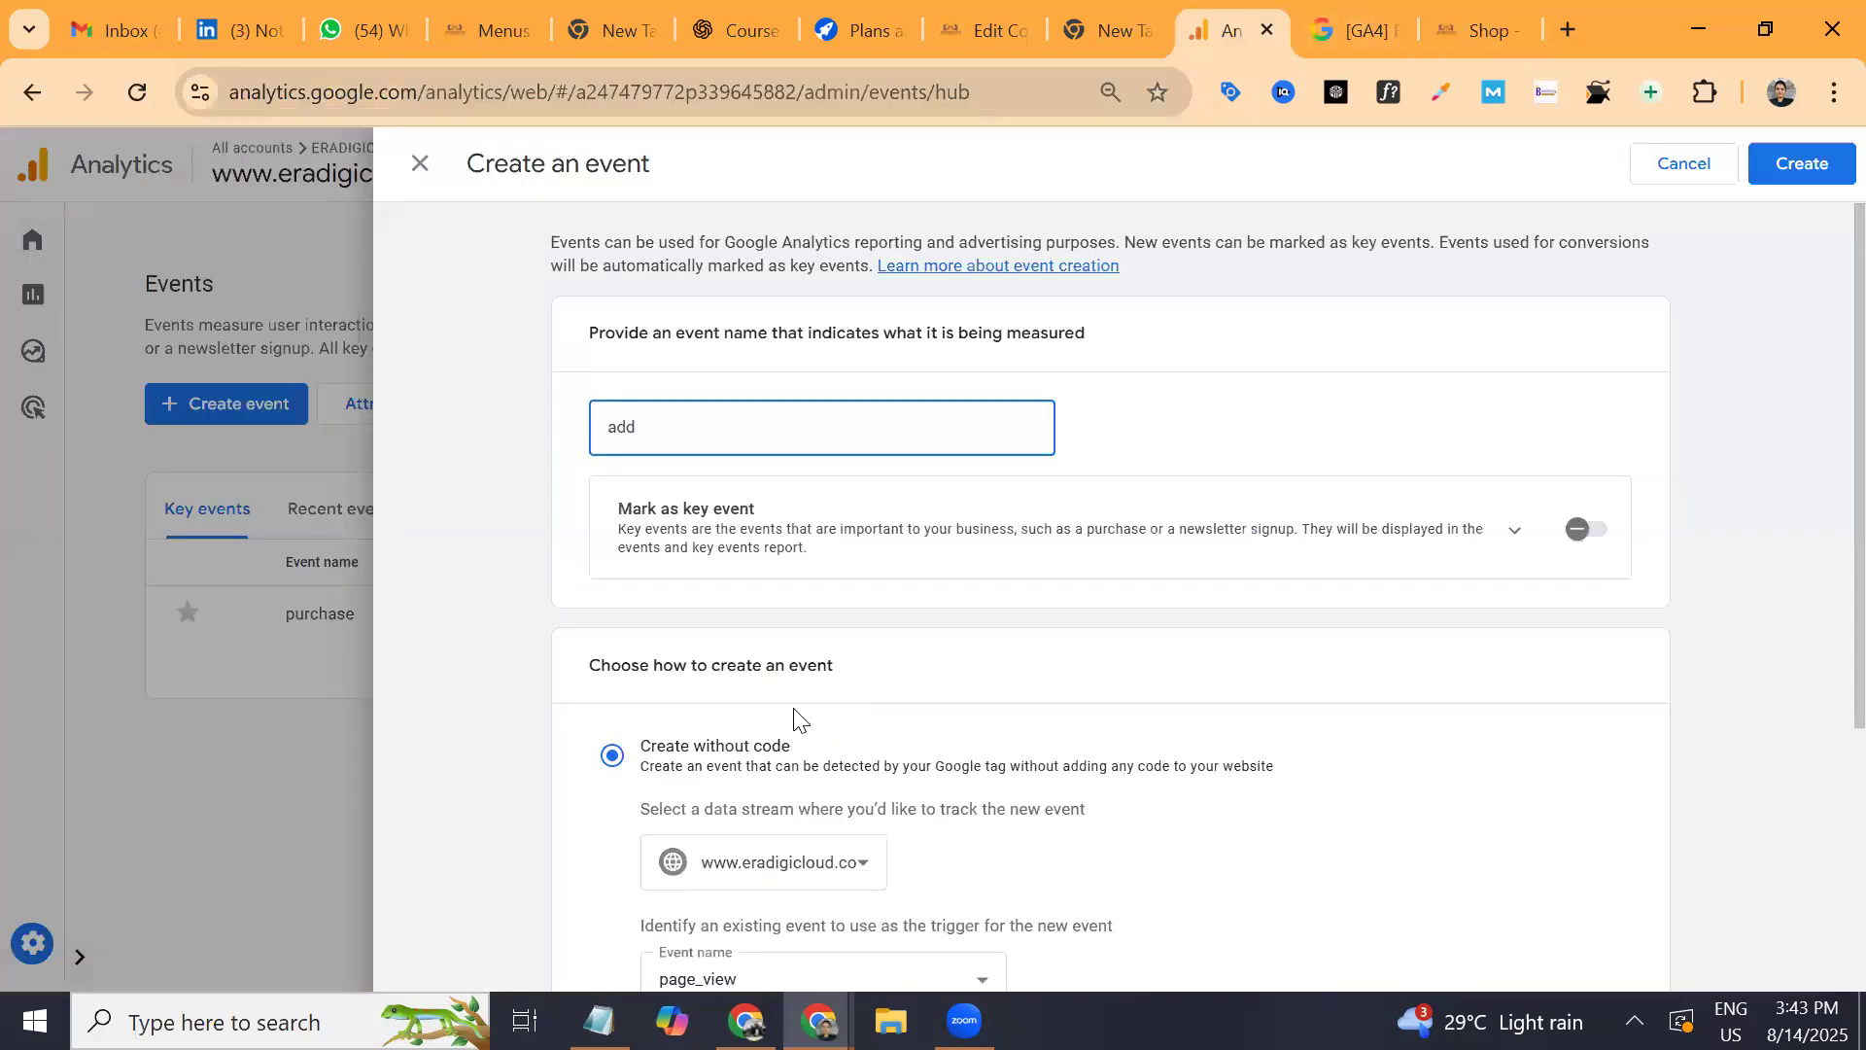
type("_to_cart")
scroll(794, 719, "down", 1)
Mark the add_to_cart event as a key event without setting a default key event value.
key("Tab")
key("space")
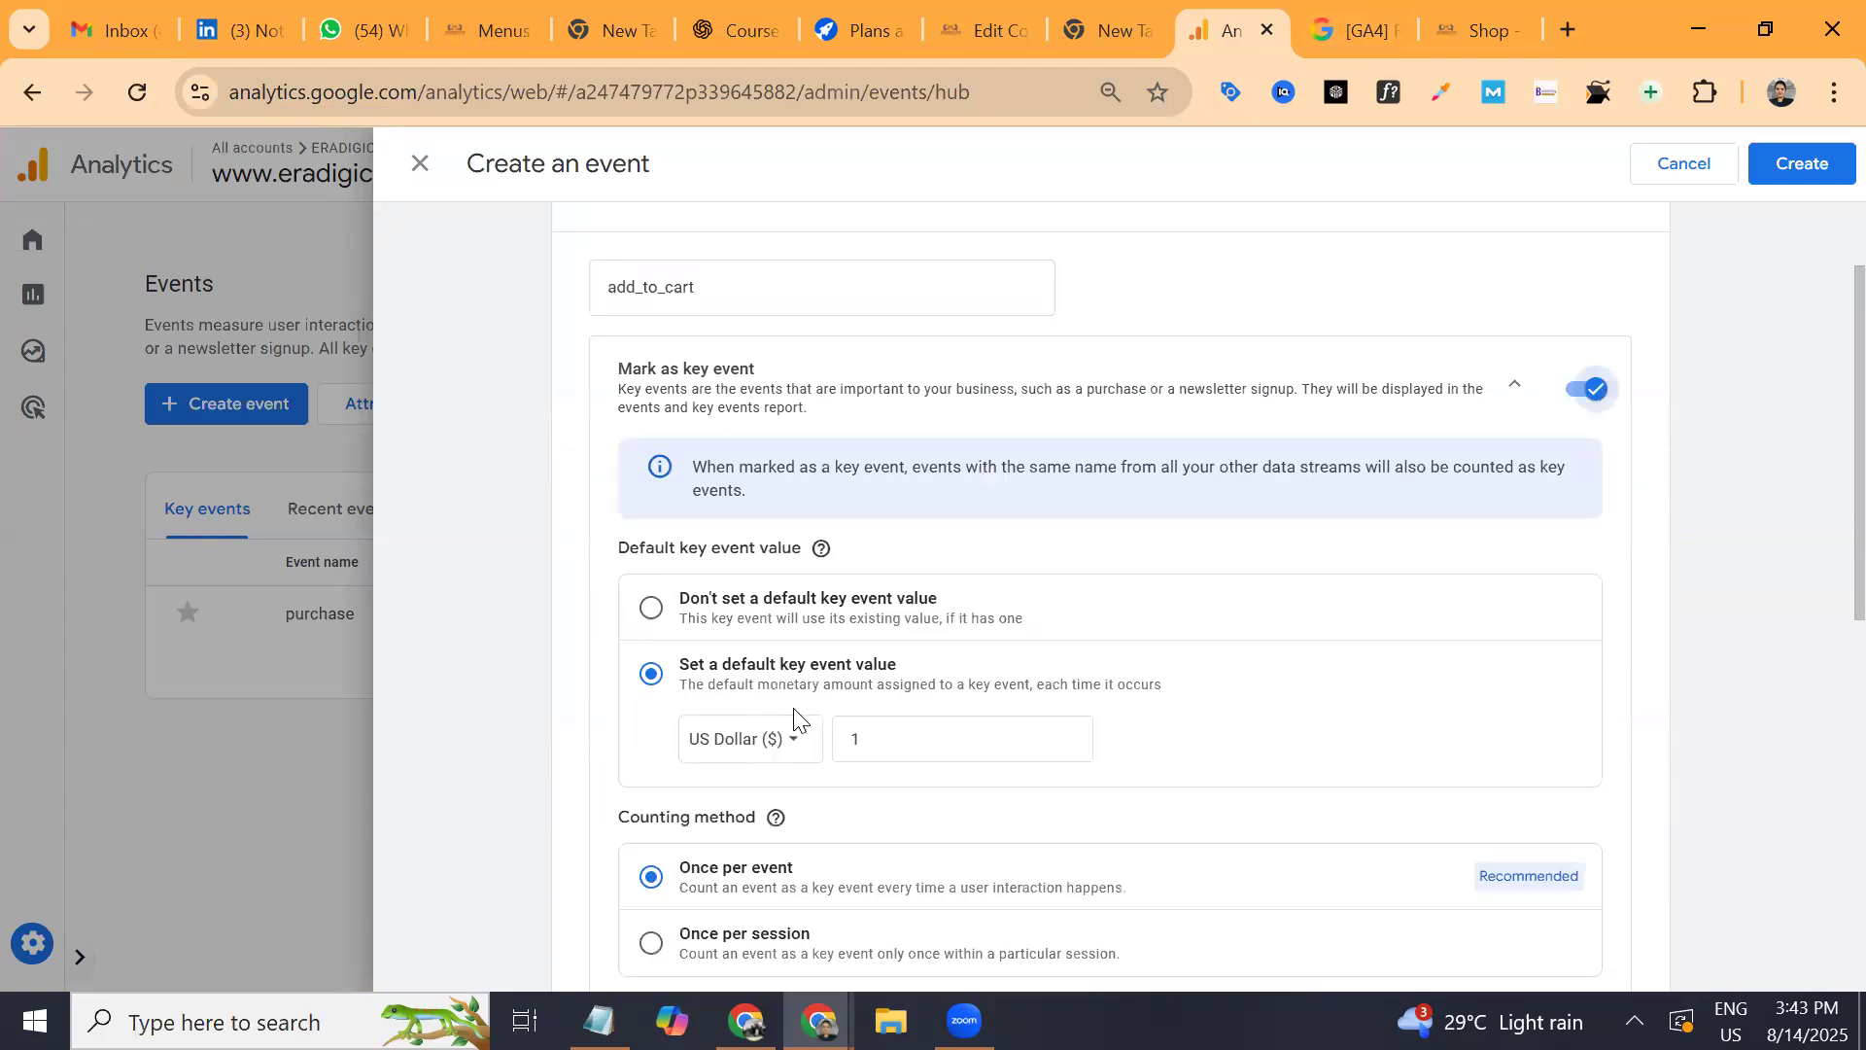
scroll(794, 719, "down", 1)
key("Tab")
key("Up")
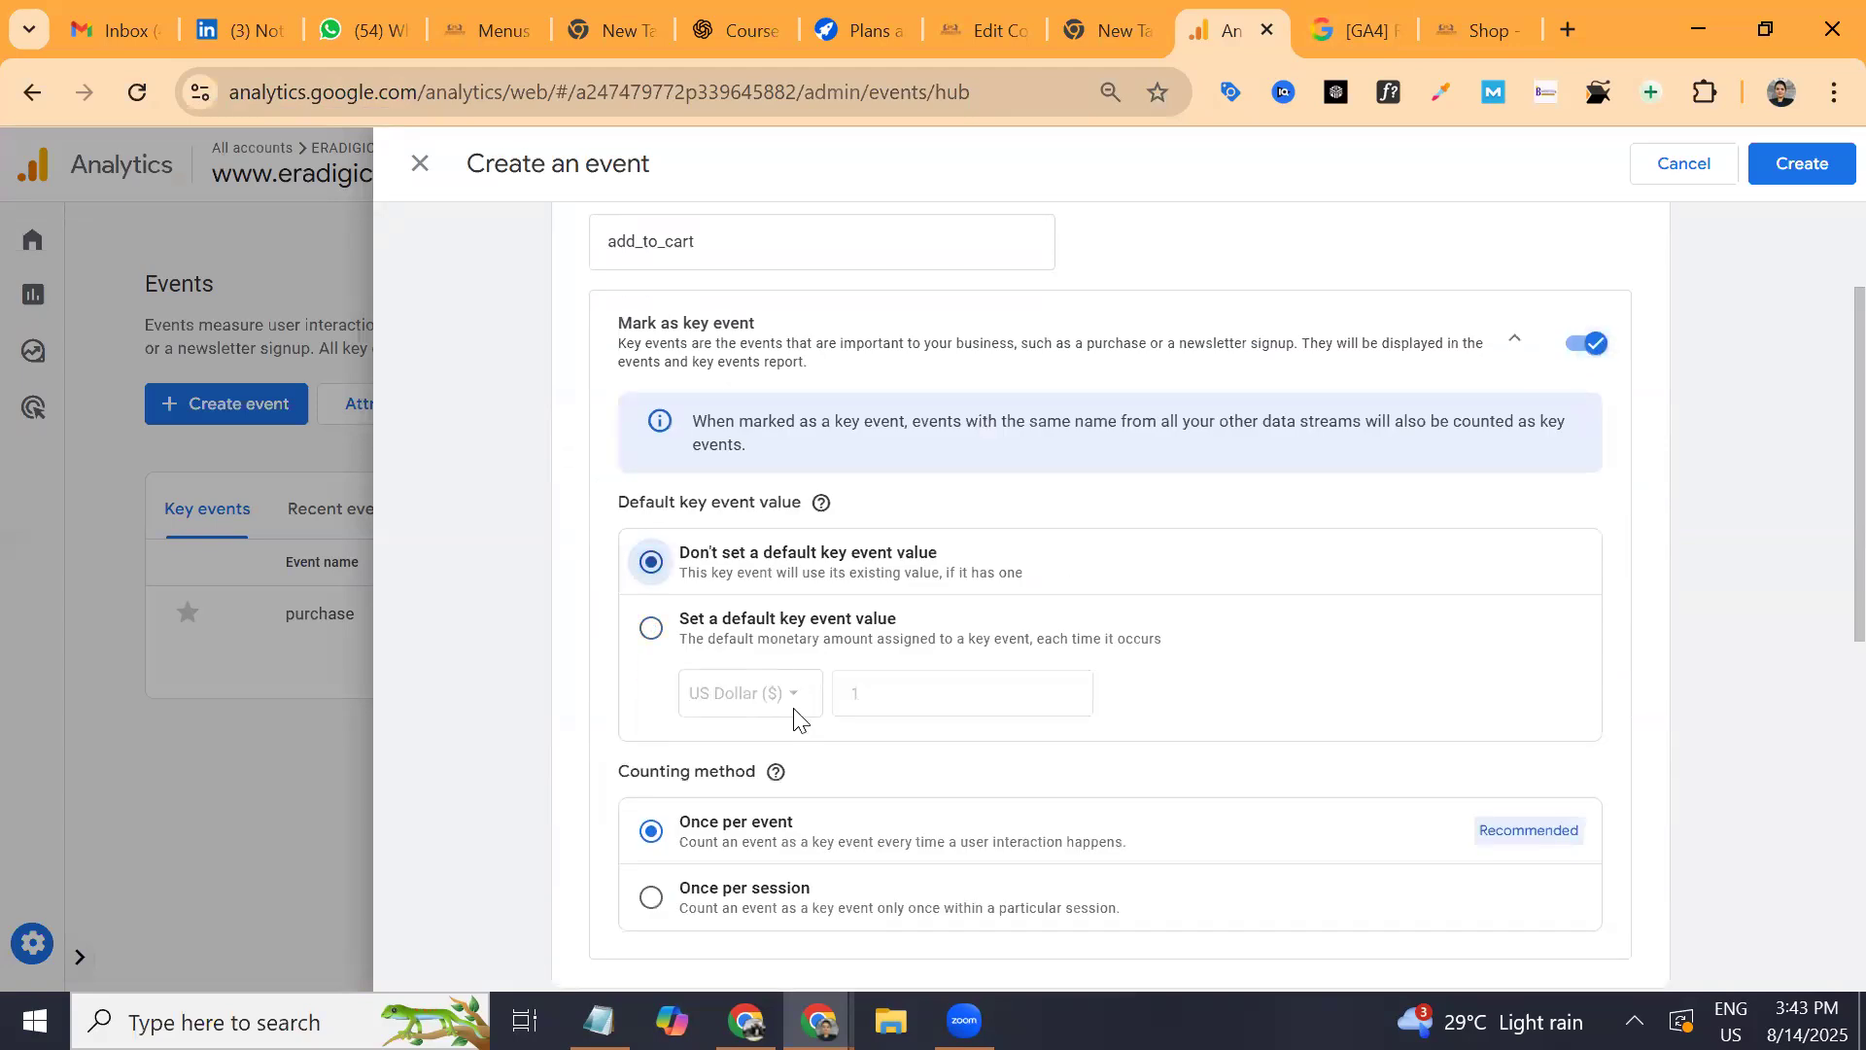
Try Create with code as the event creation method, and go back to Create without code.
scroll(794, 719, "down", 3)
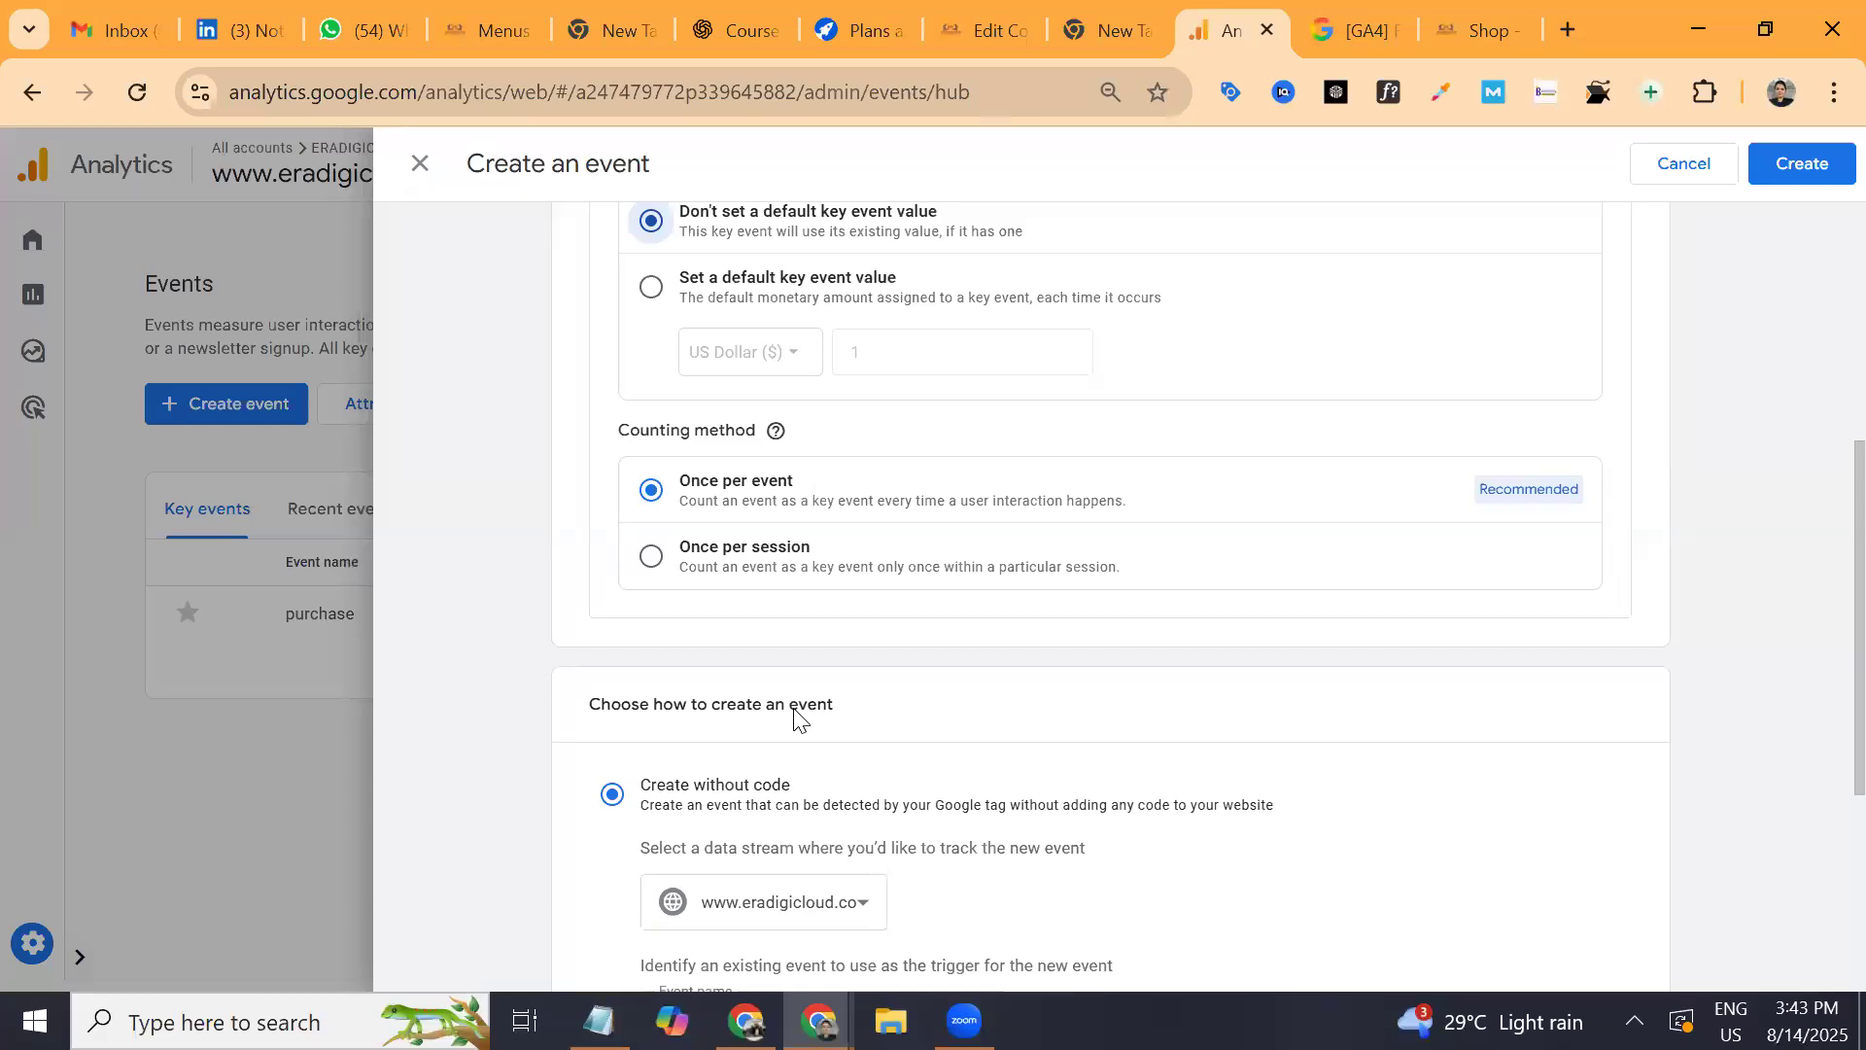
scroll(794, 719, "down", 2)
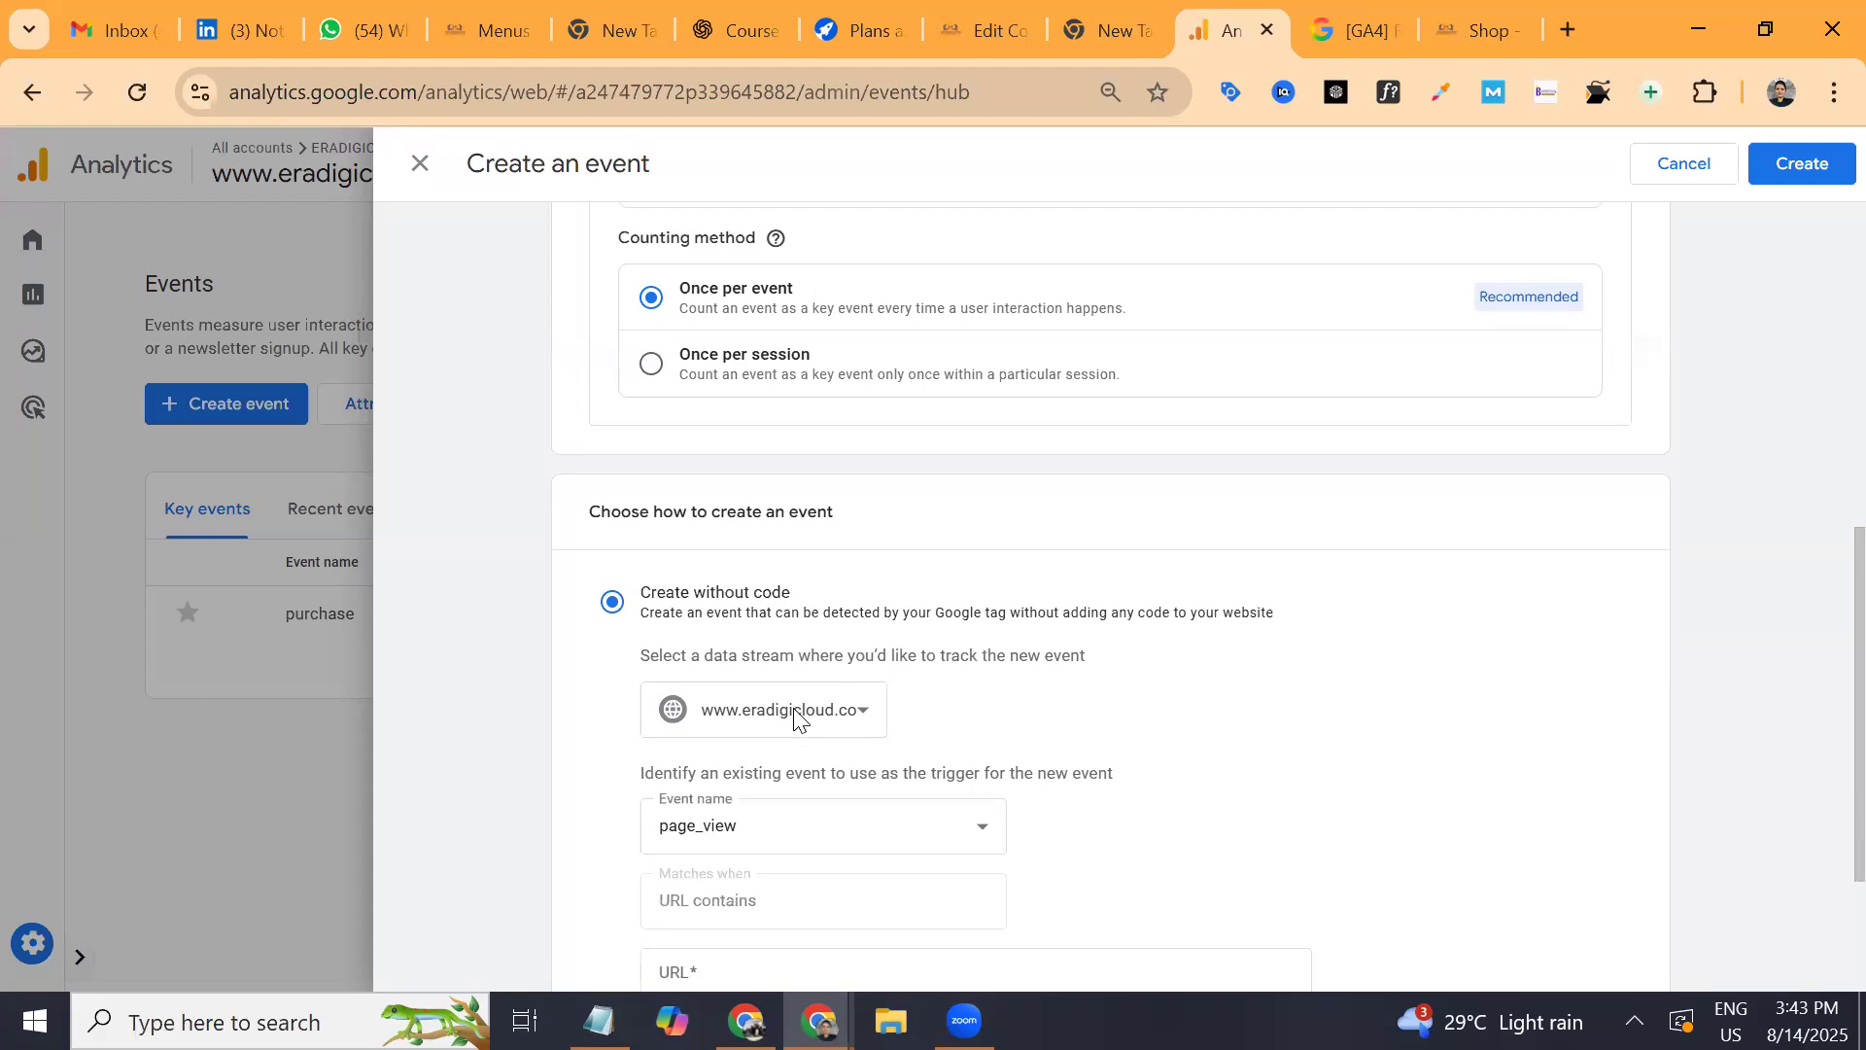
scroll(794, 719, "down", 1)
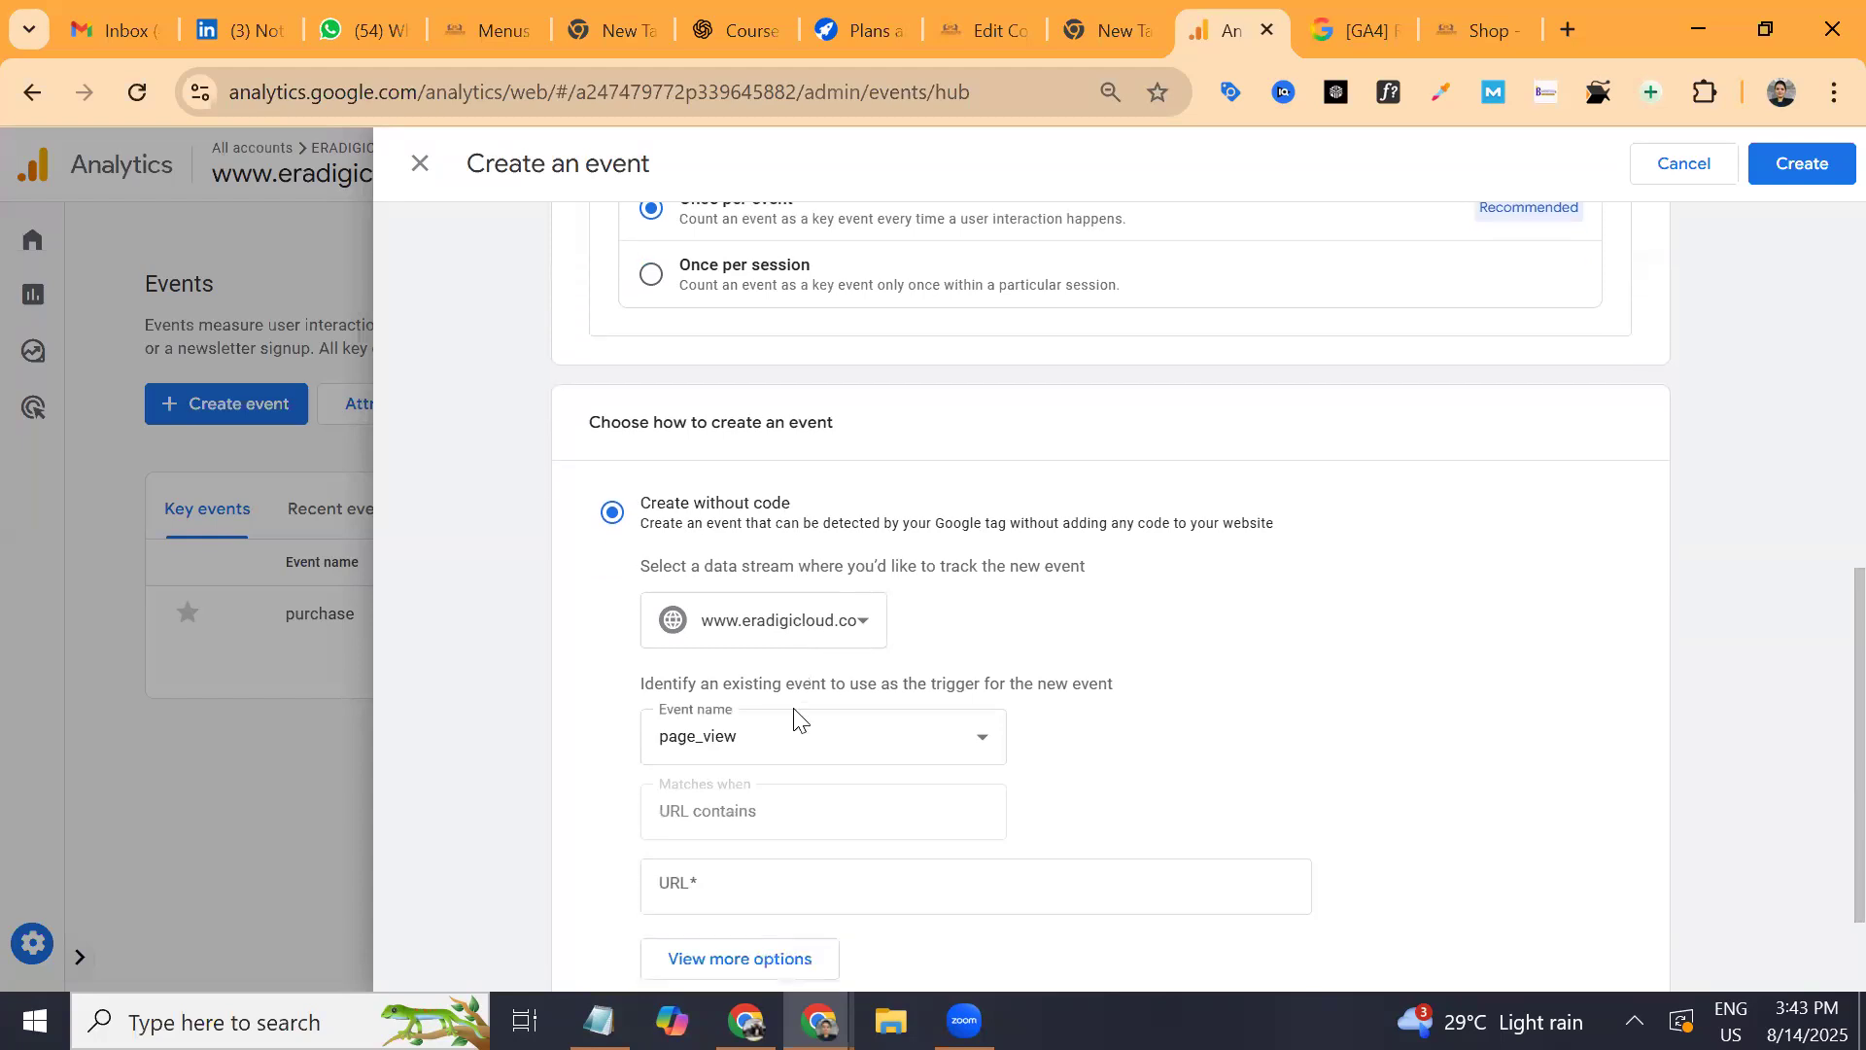
scroll(794, 720, "down", 2)
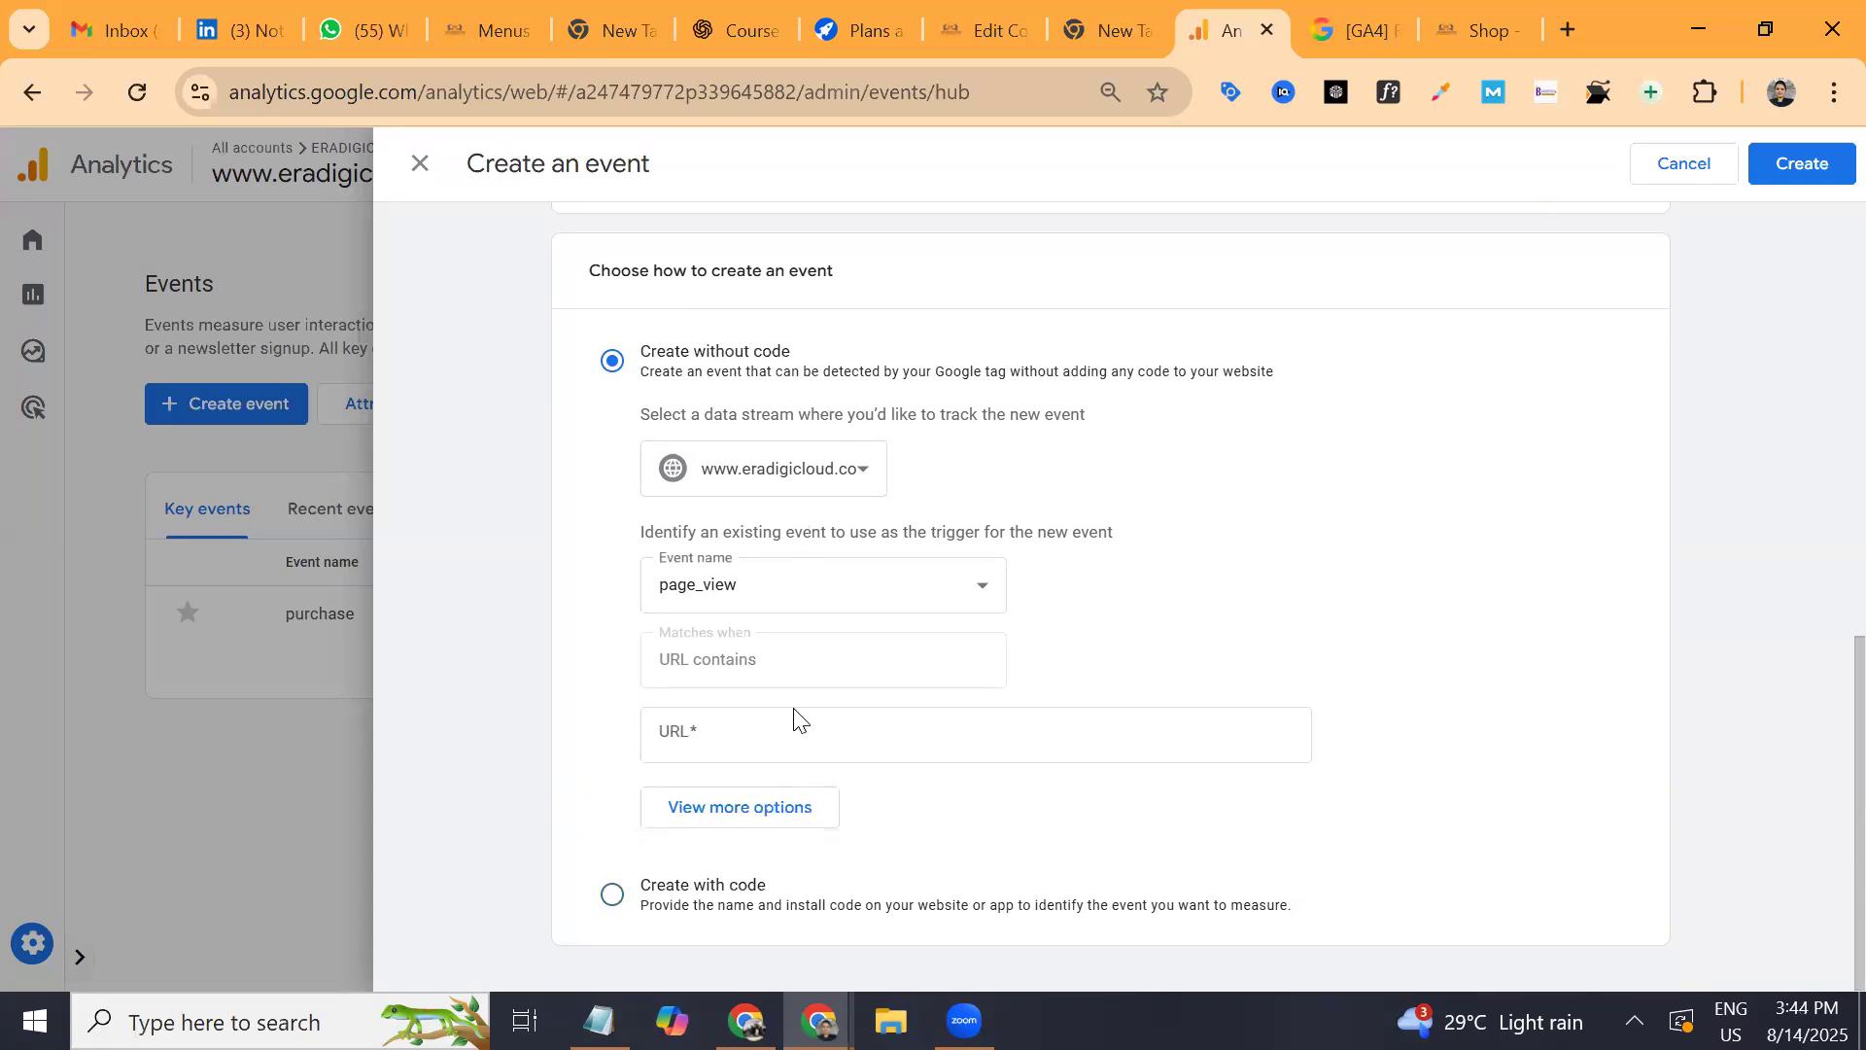
key("Down")
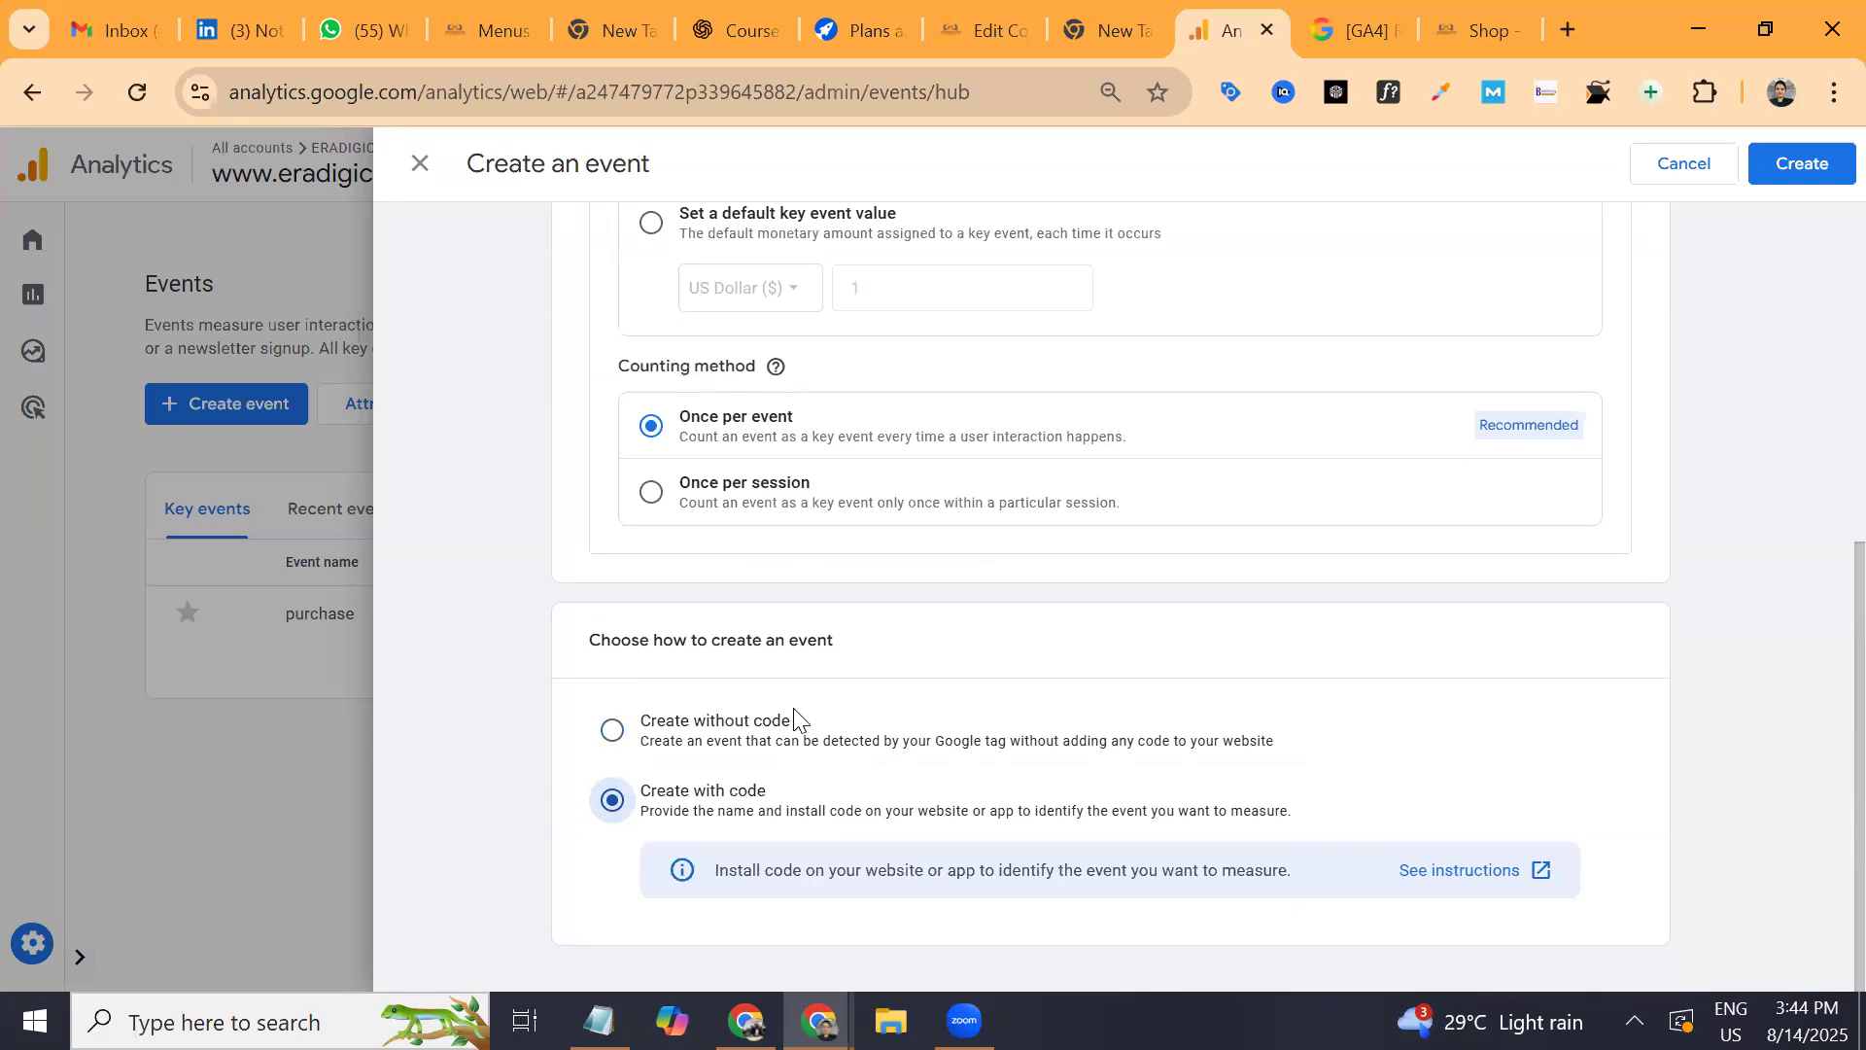
scroll(793, 719, "up", 6)
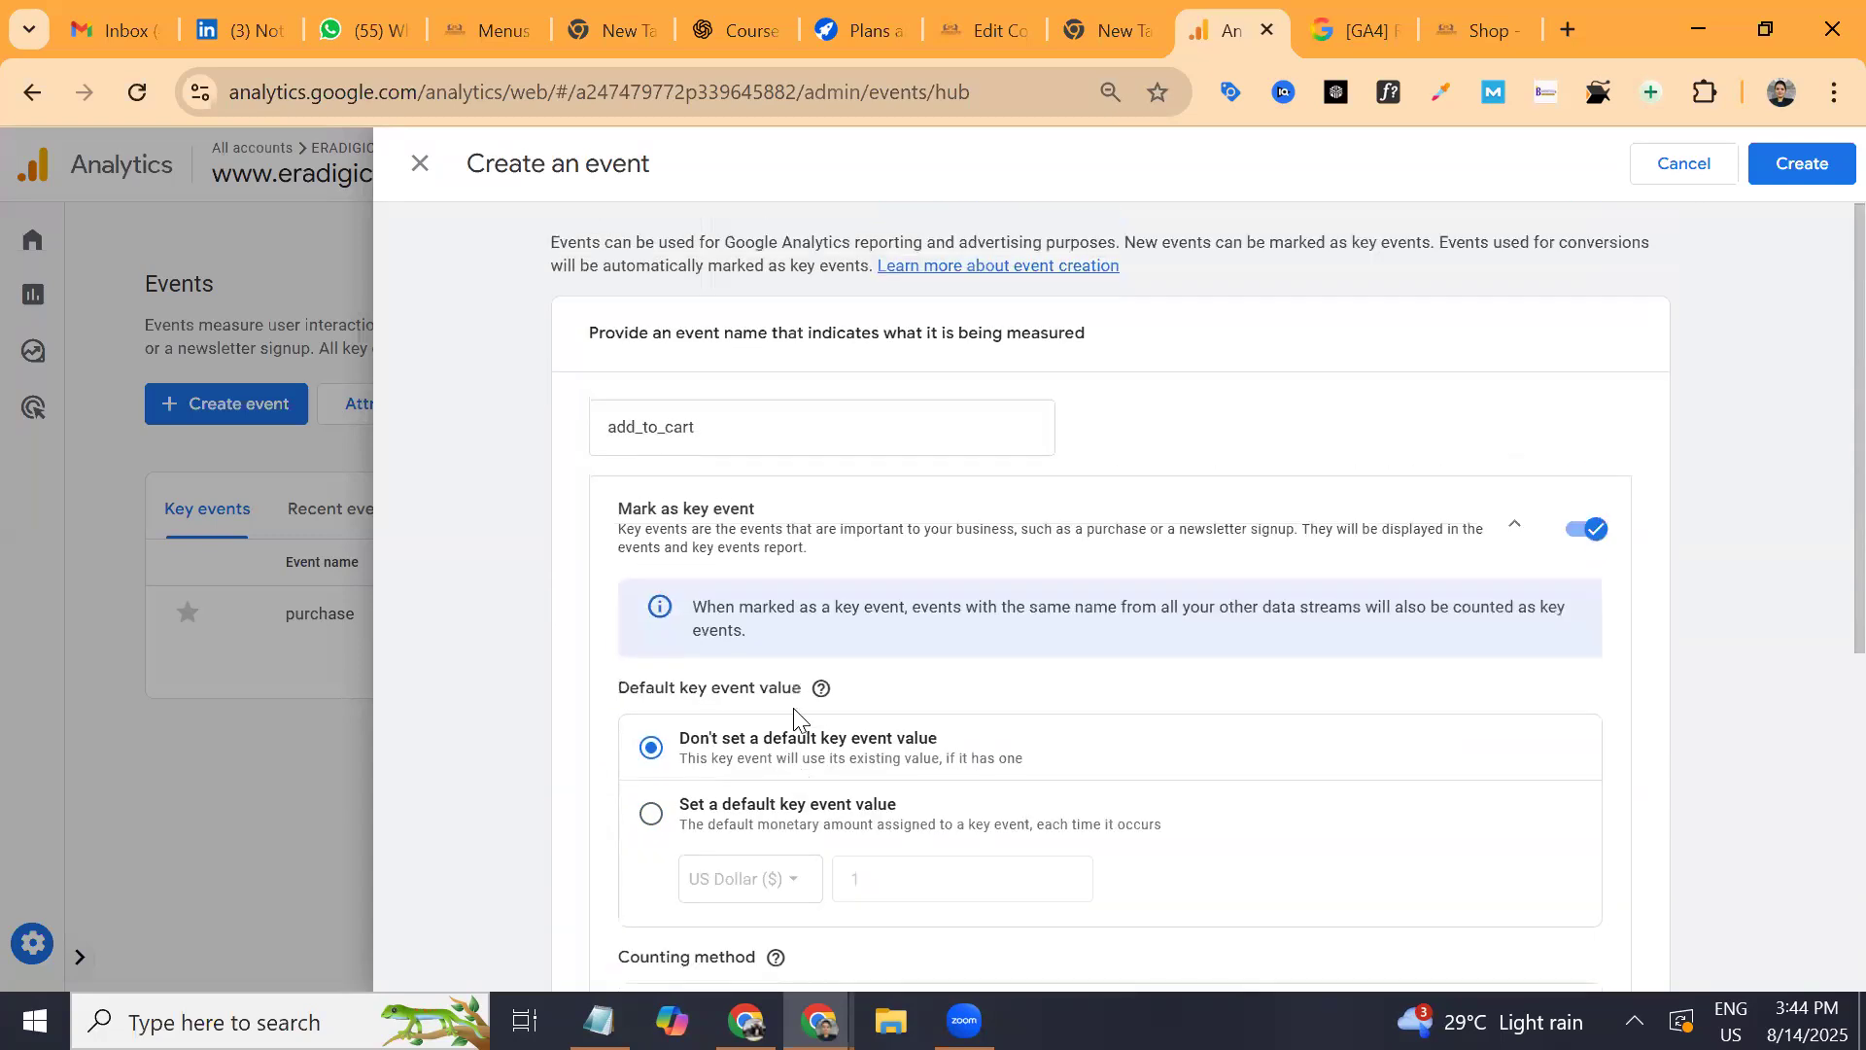
scroll(793, 708, "down", 6)
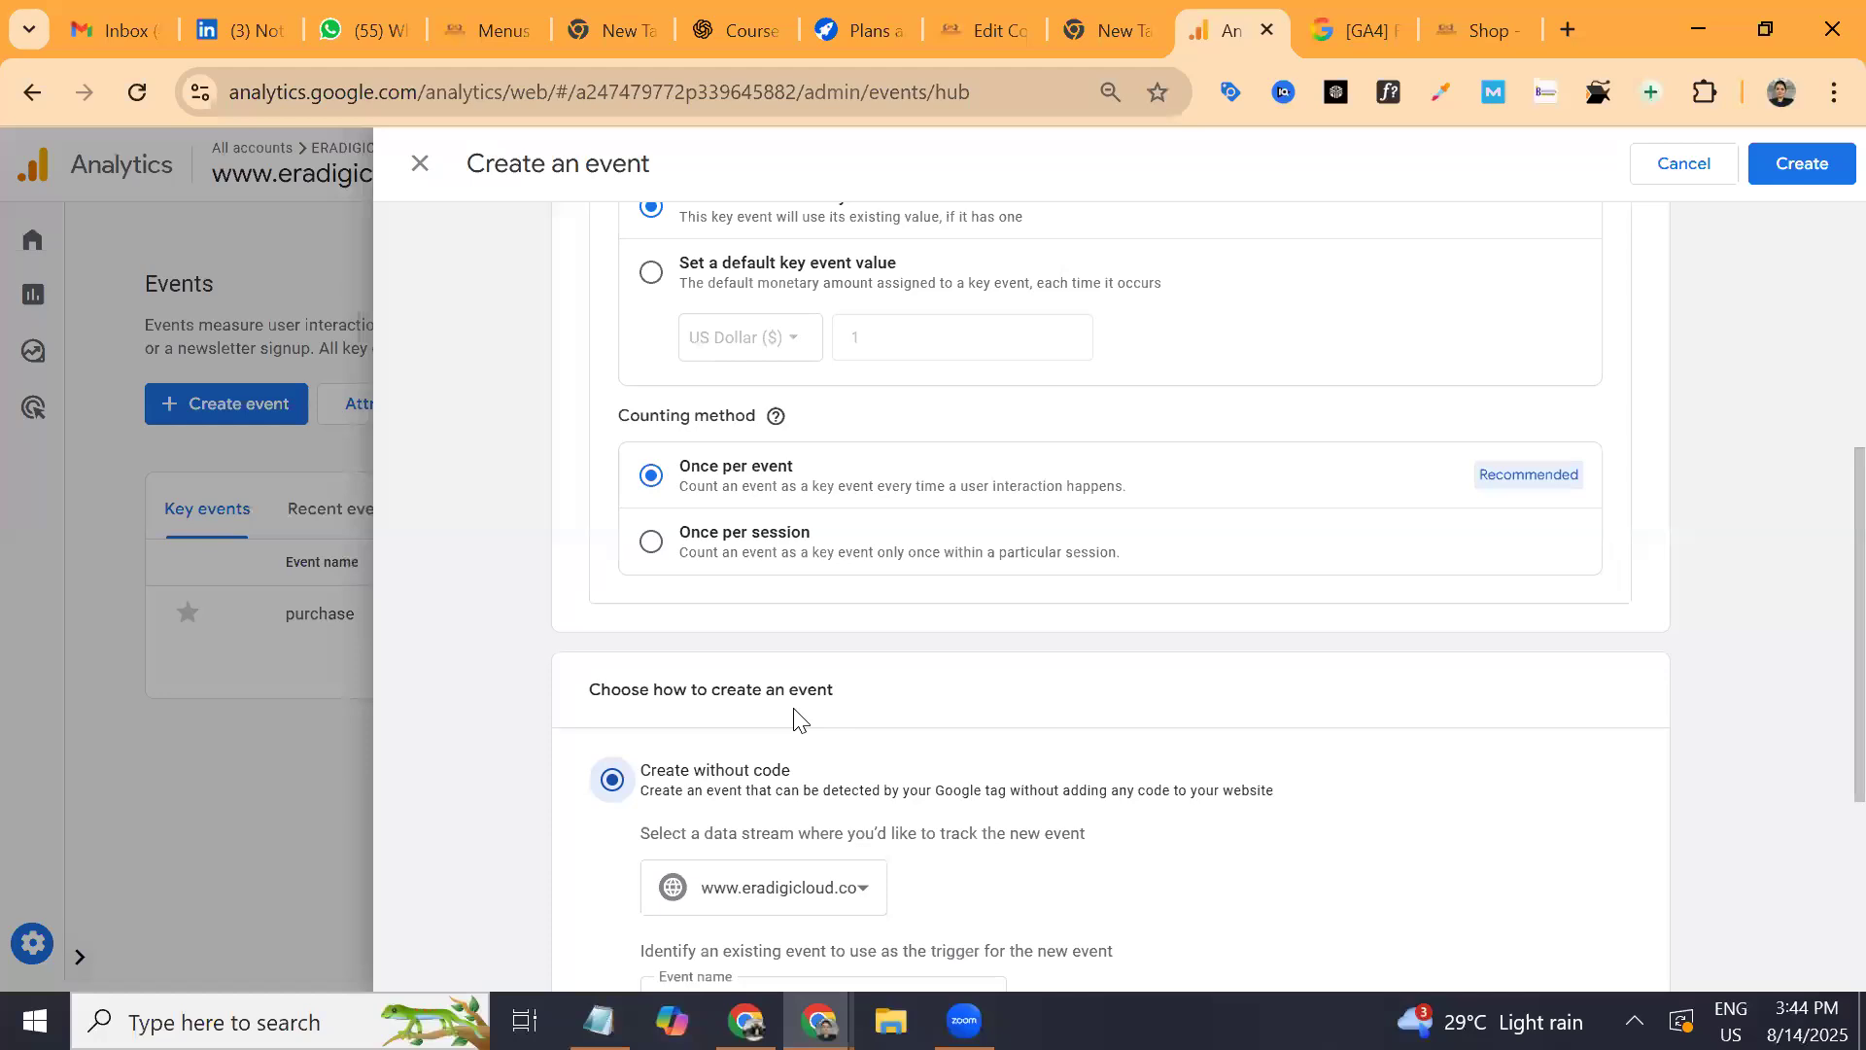
Examine the data stream choices and the existing events offered as triggers for the new event.
scroll(793, 719, "down", 2)
left_click(793, 709)
left_click(793, 709)
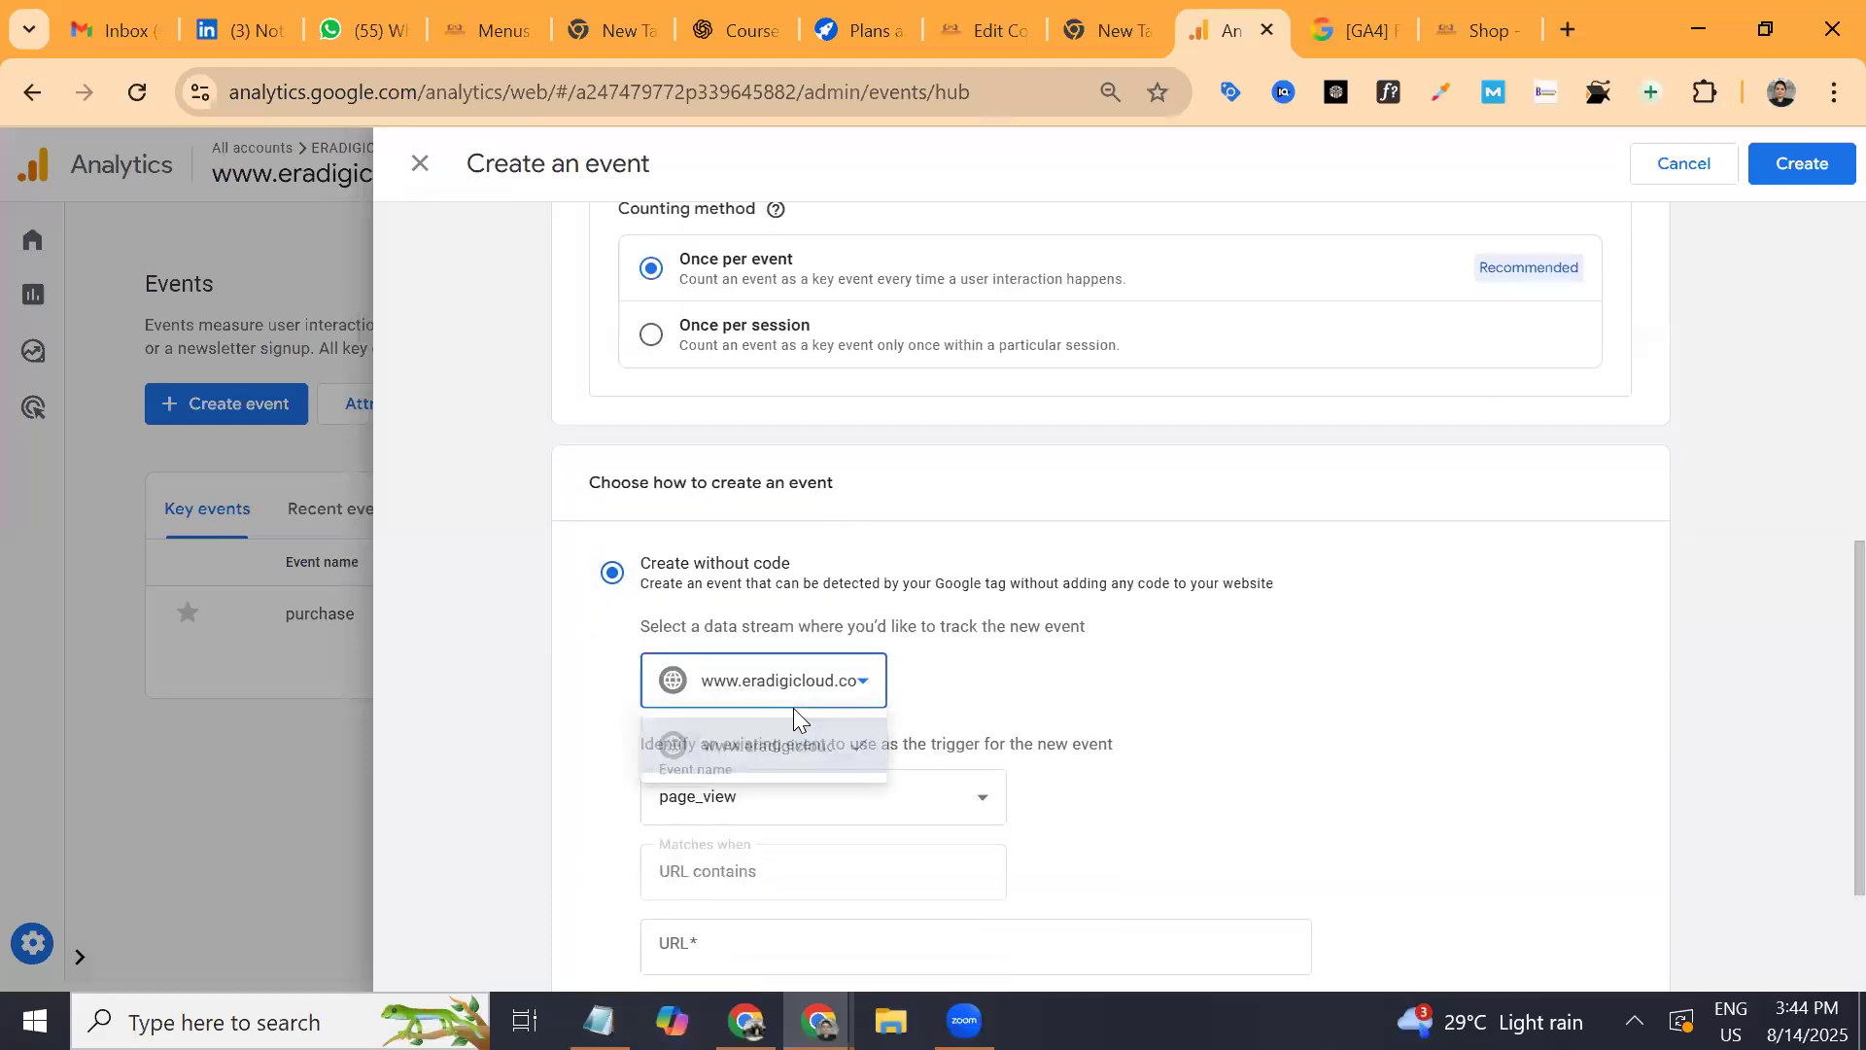
scroll(794, 719, "down", 2)
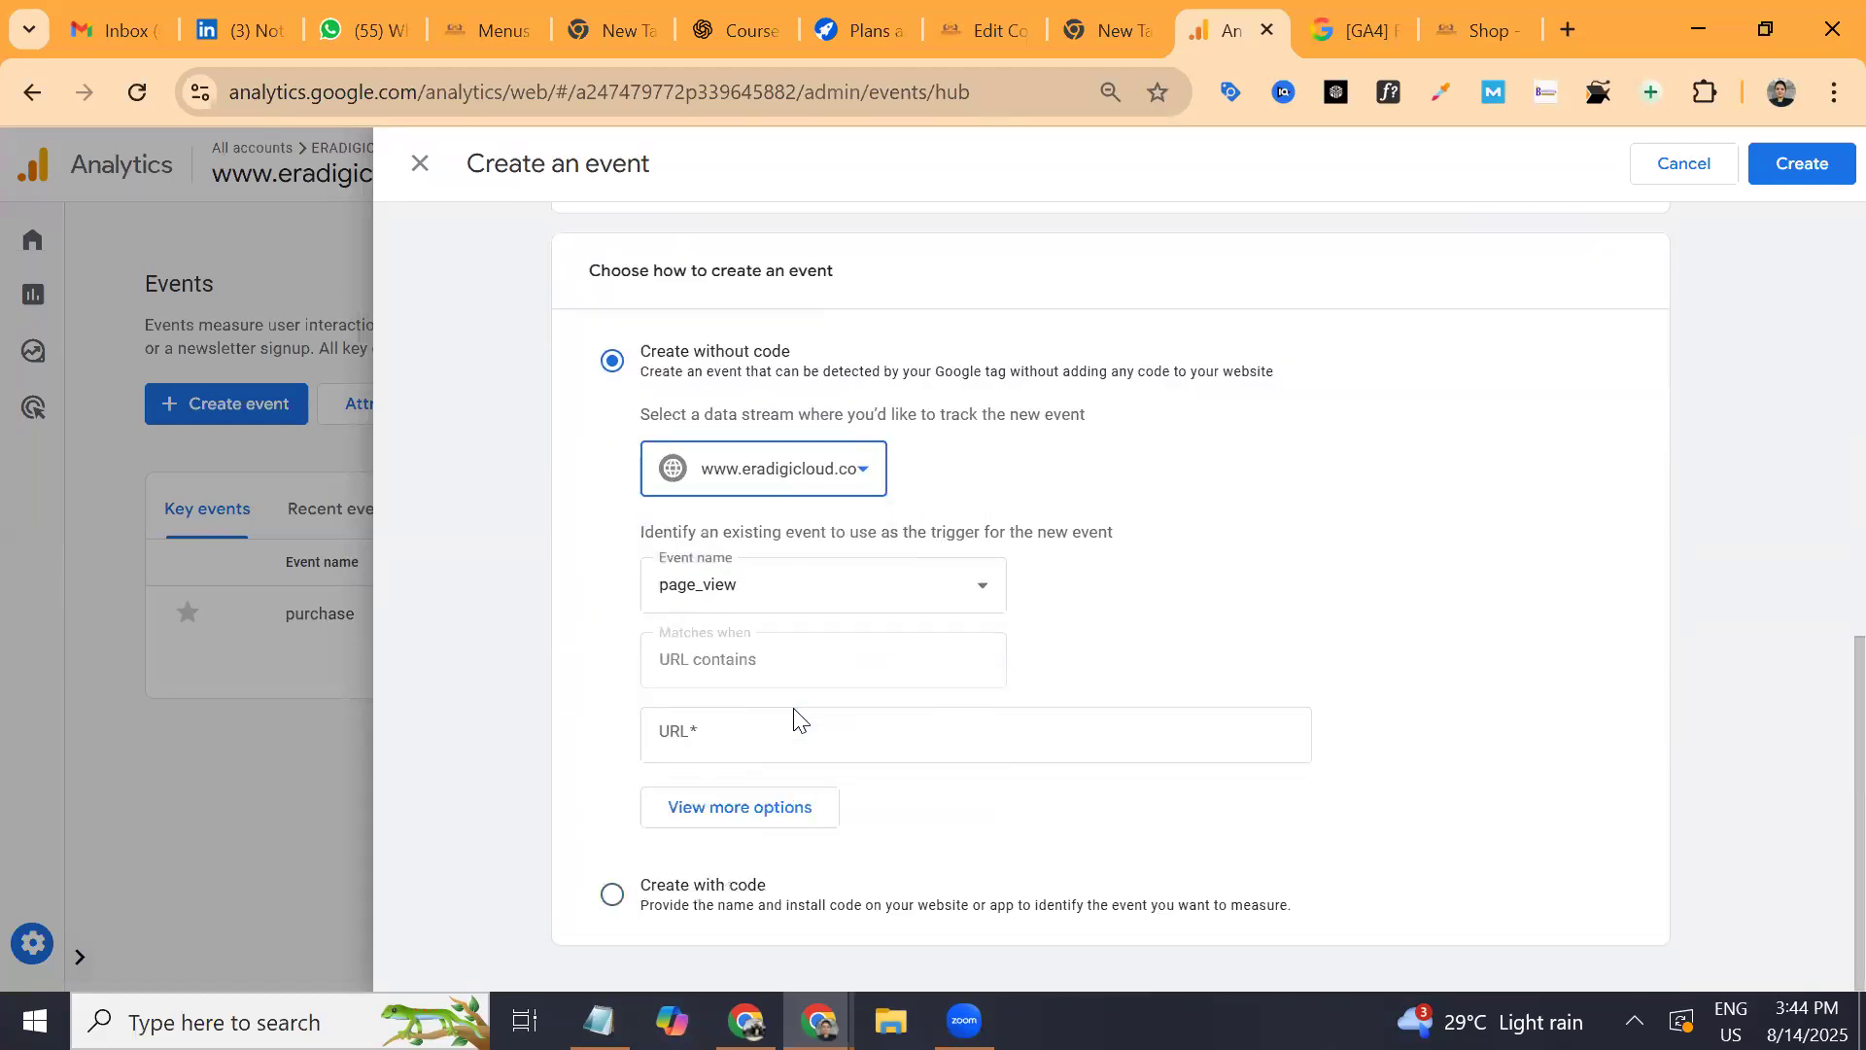
left_click(824, 585)
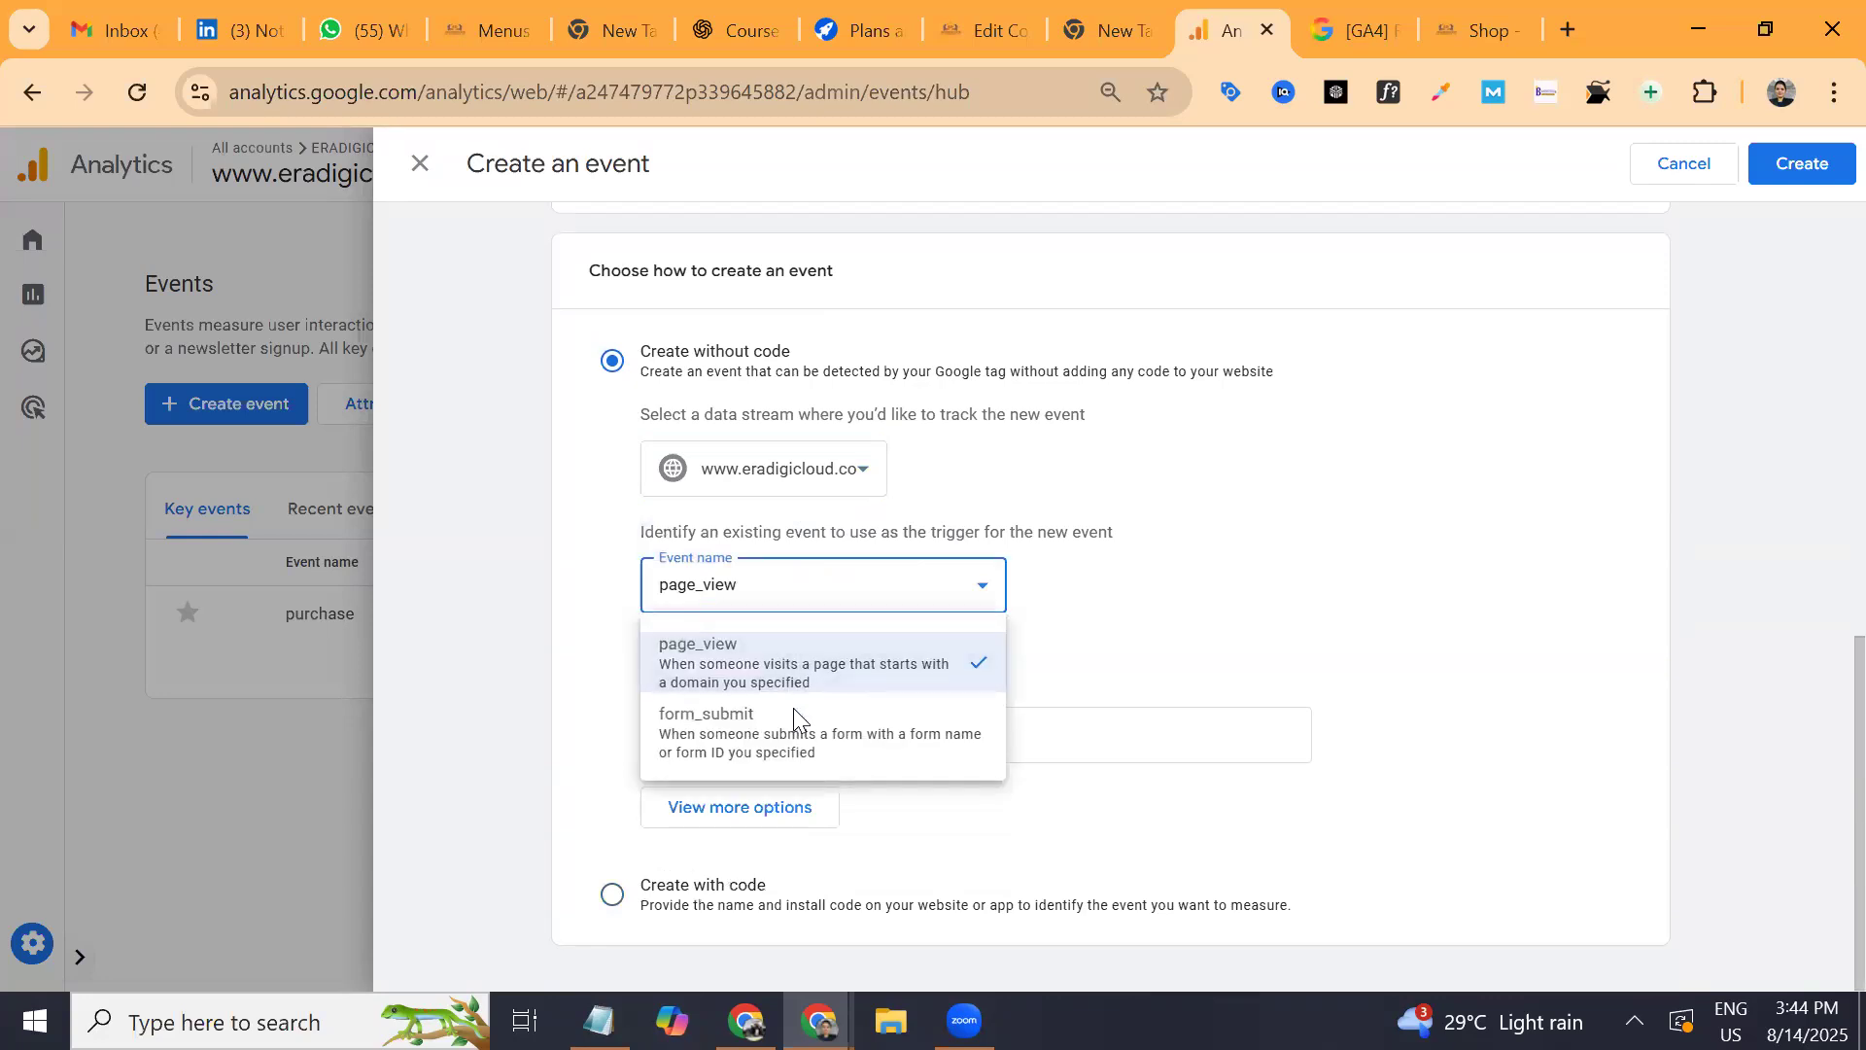
key("Escape")
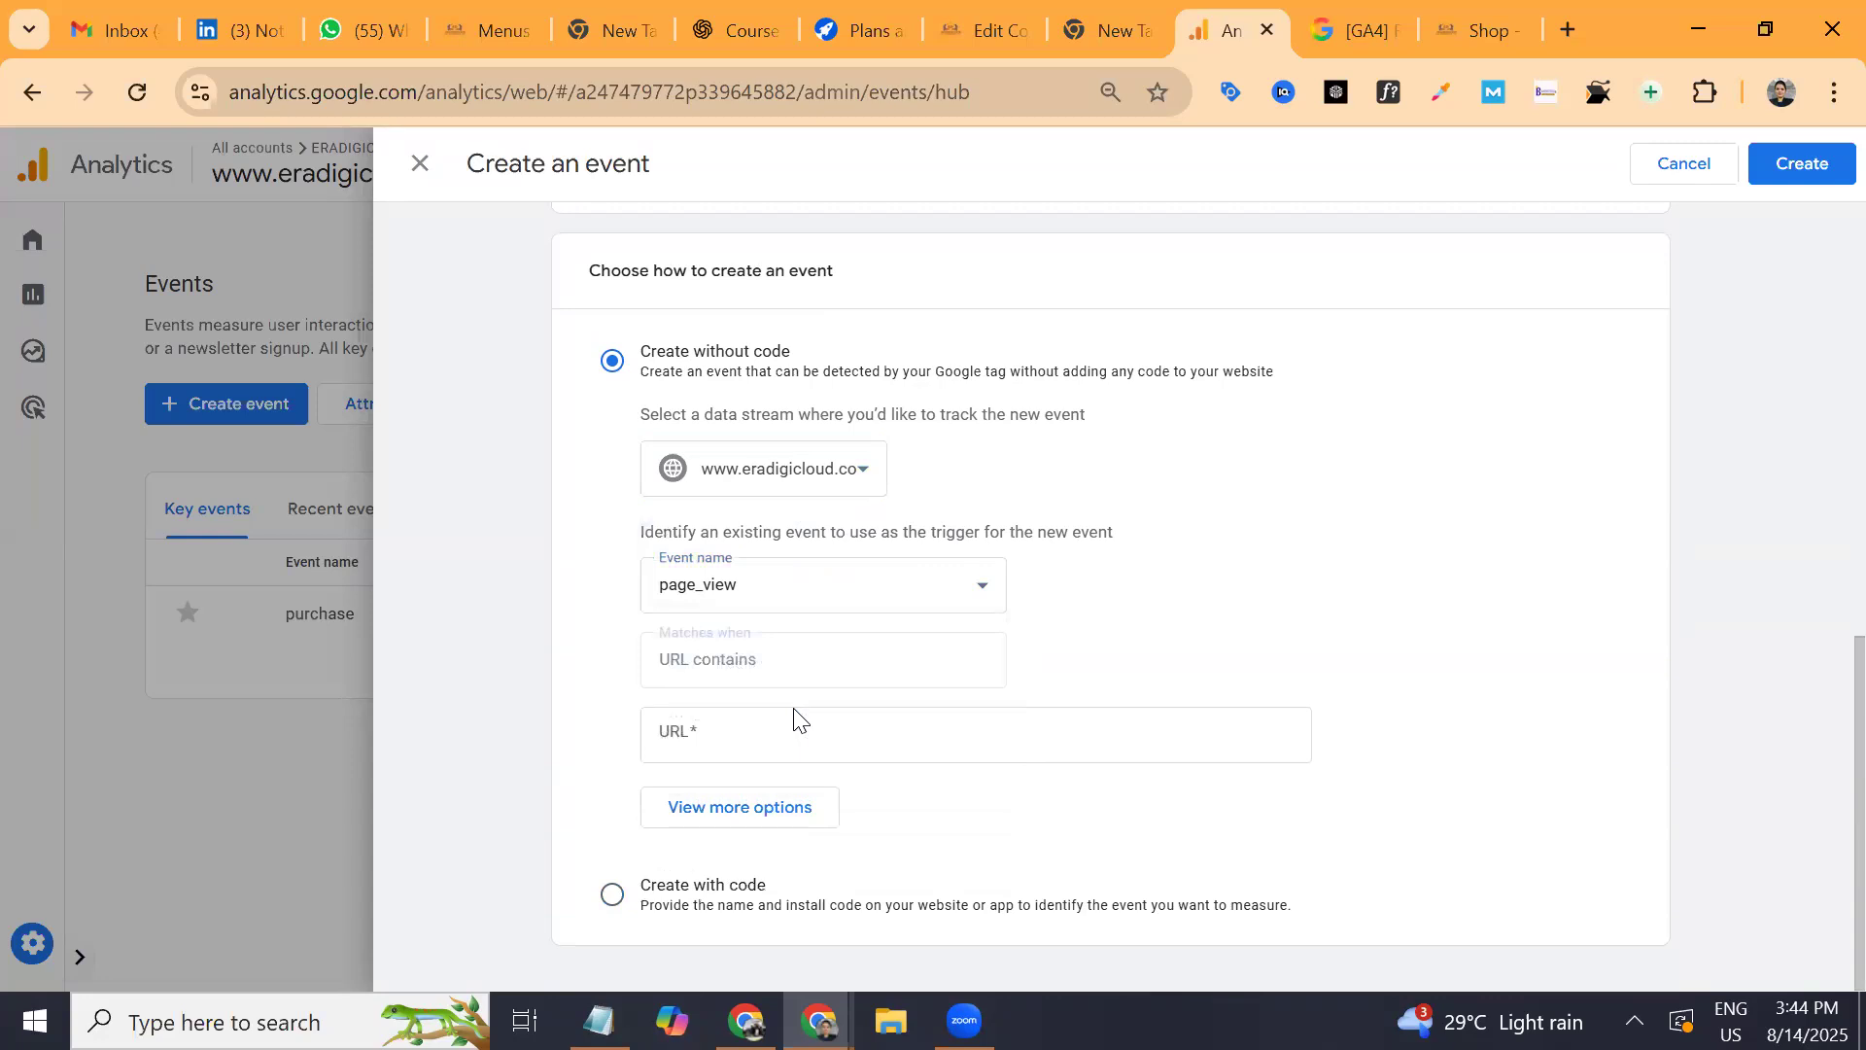
left_click(795, 720)
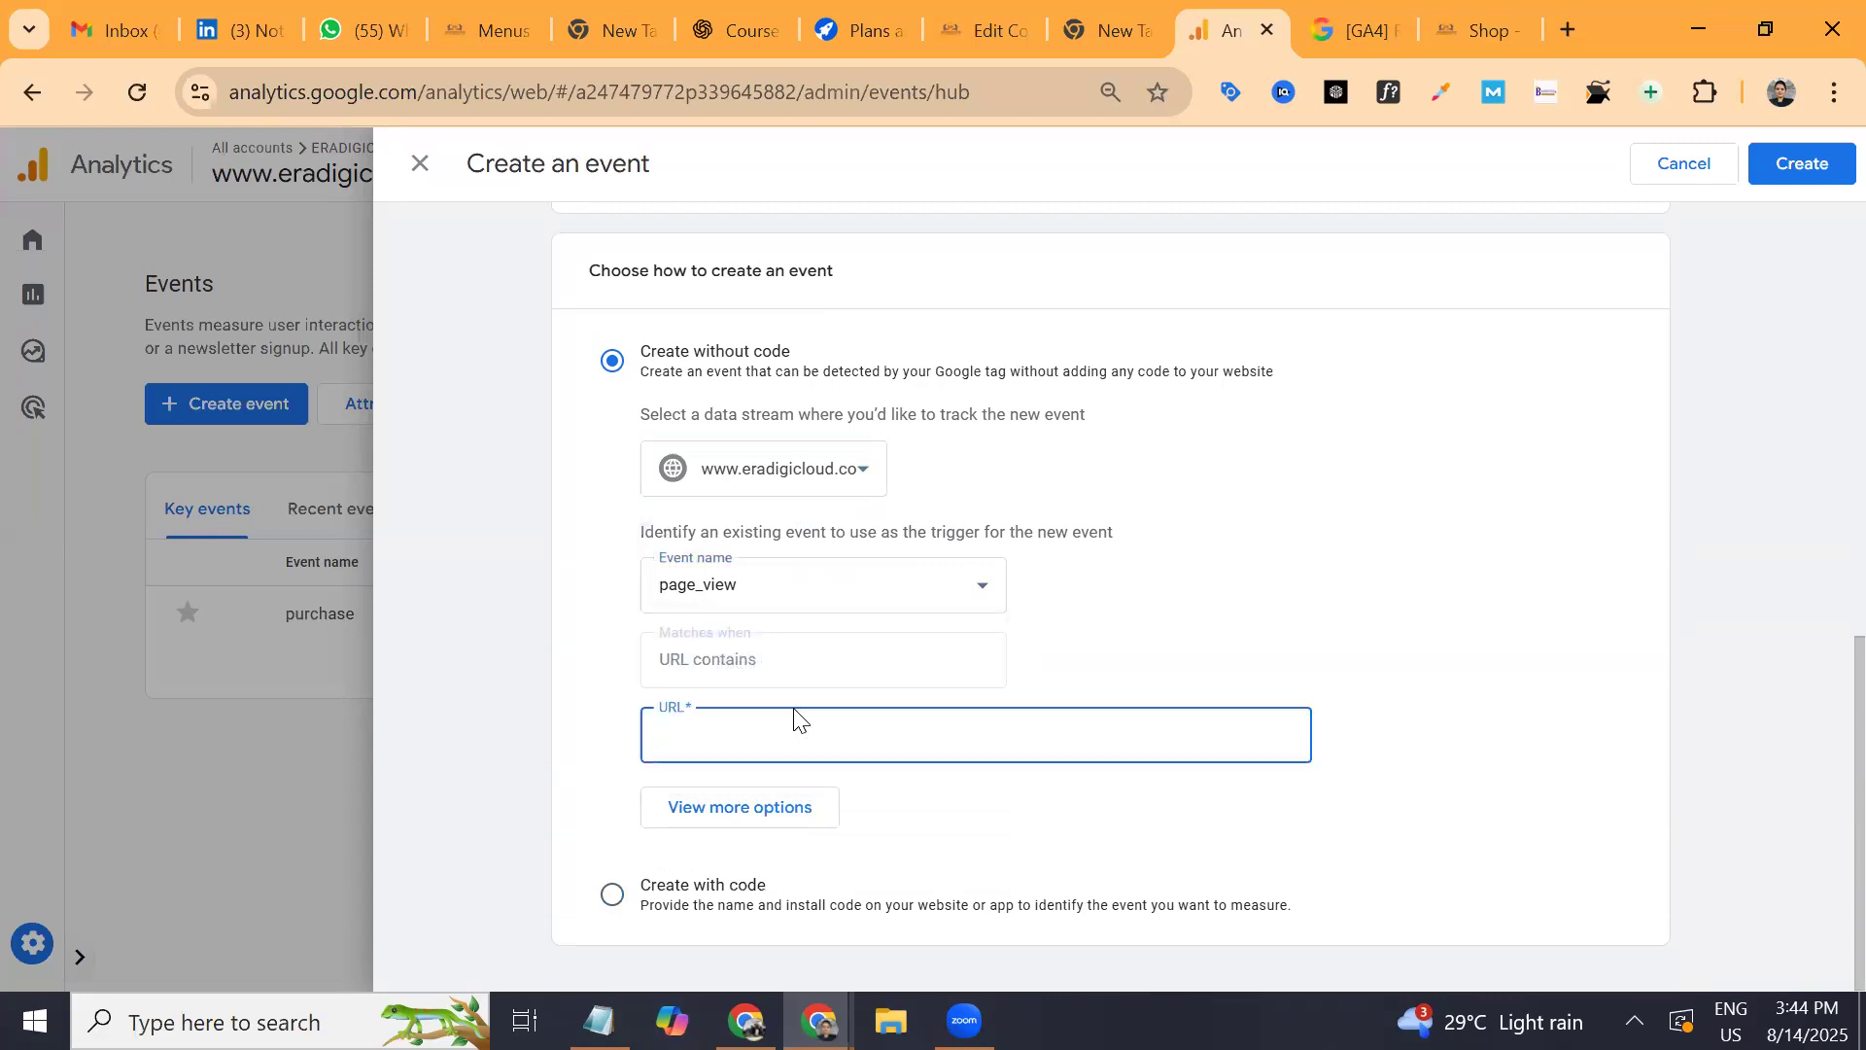
key("Tab")
left_click(795, 721)
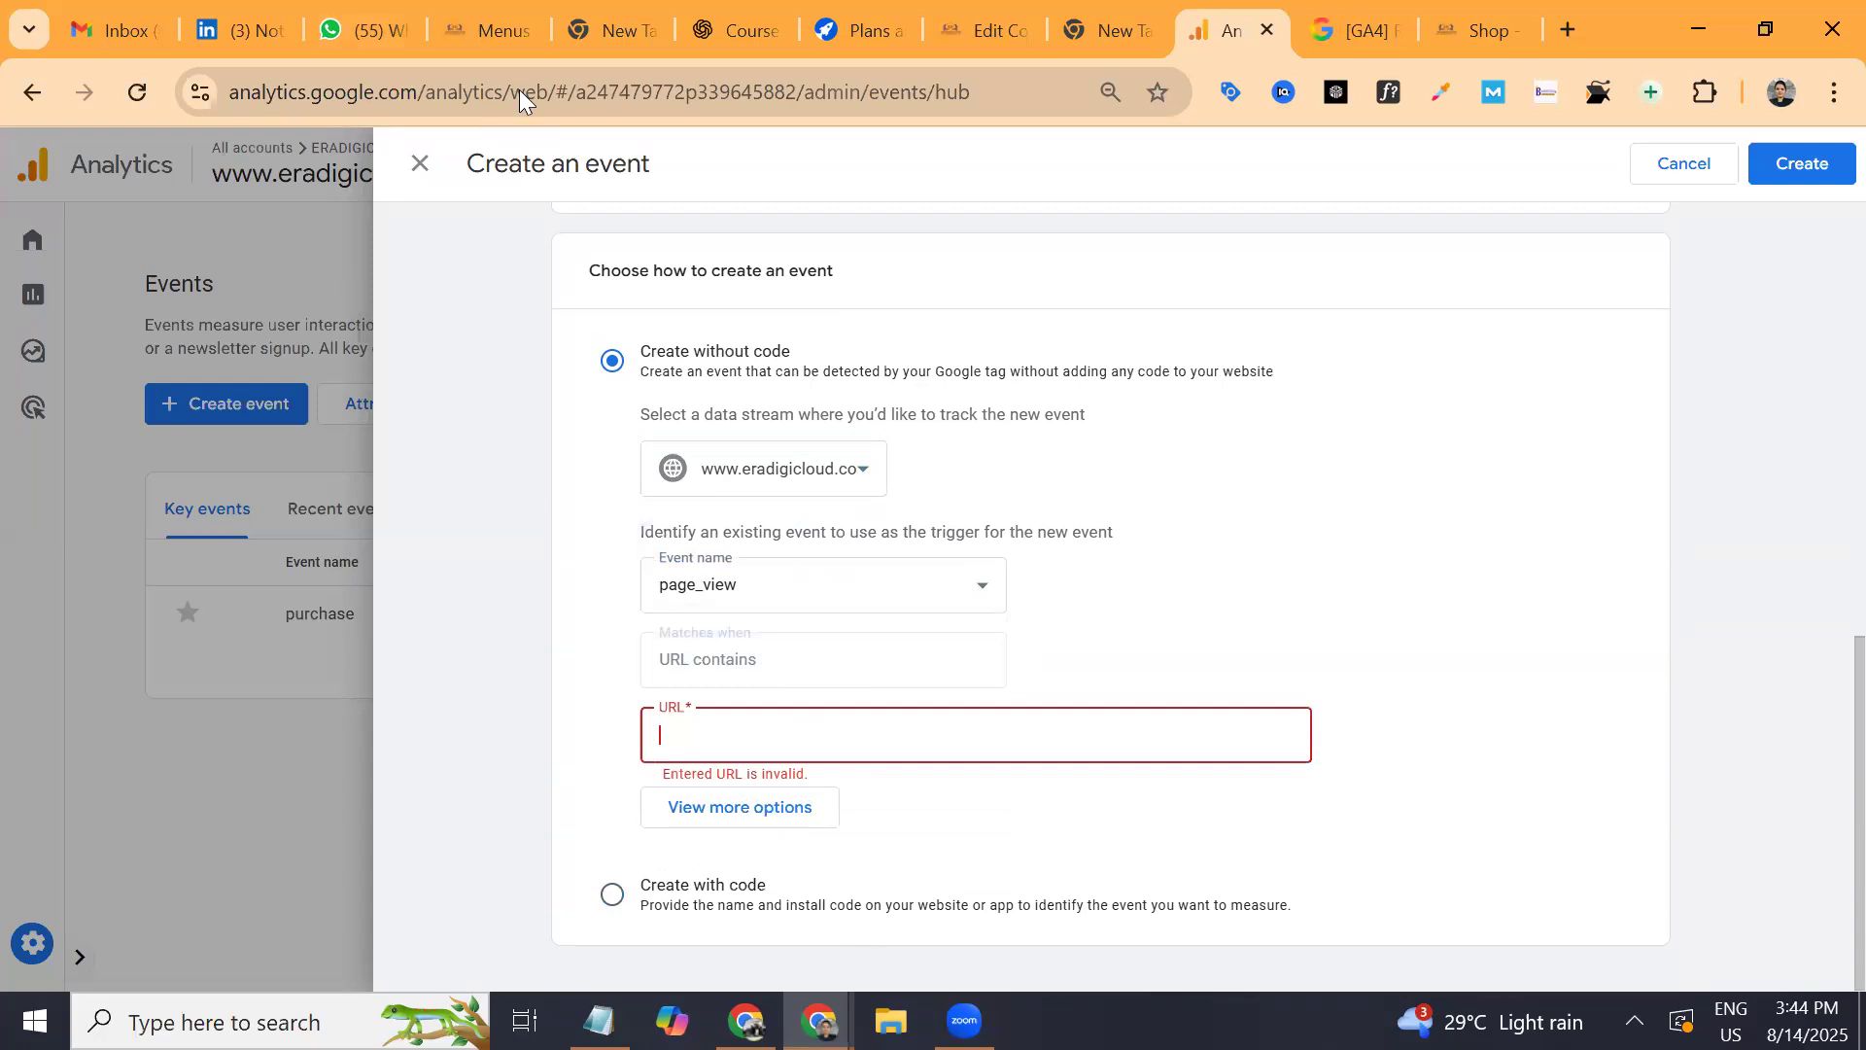
key("alt+Tab")
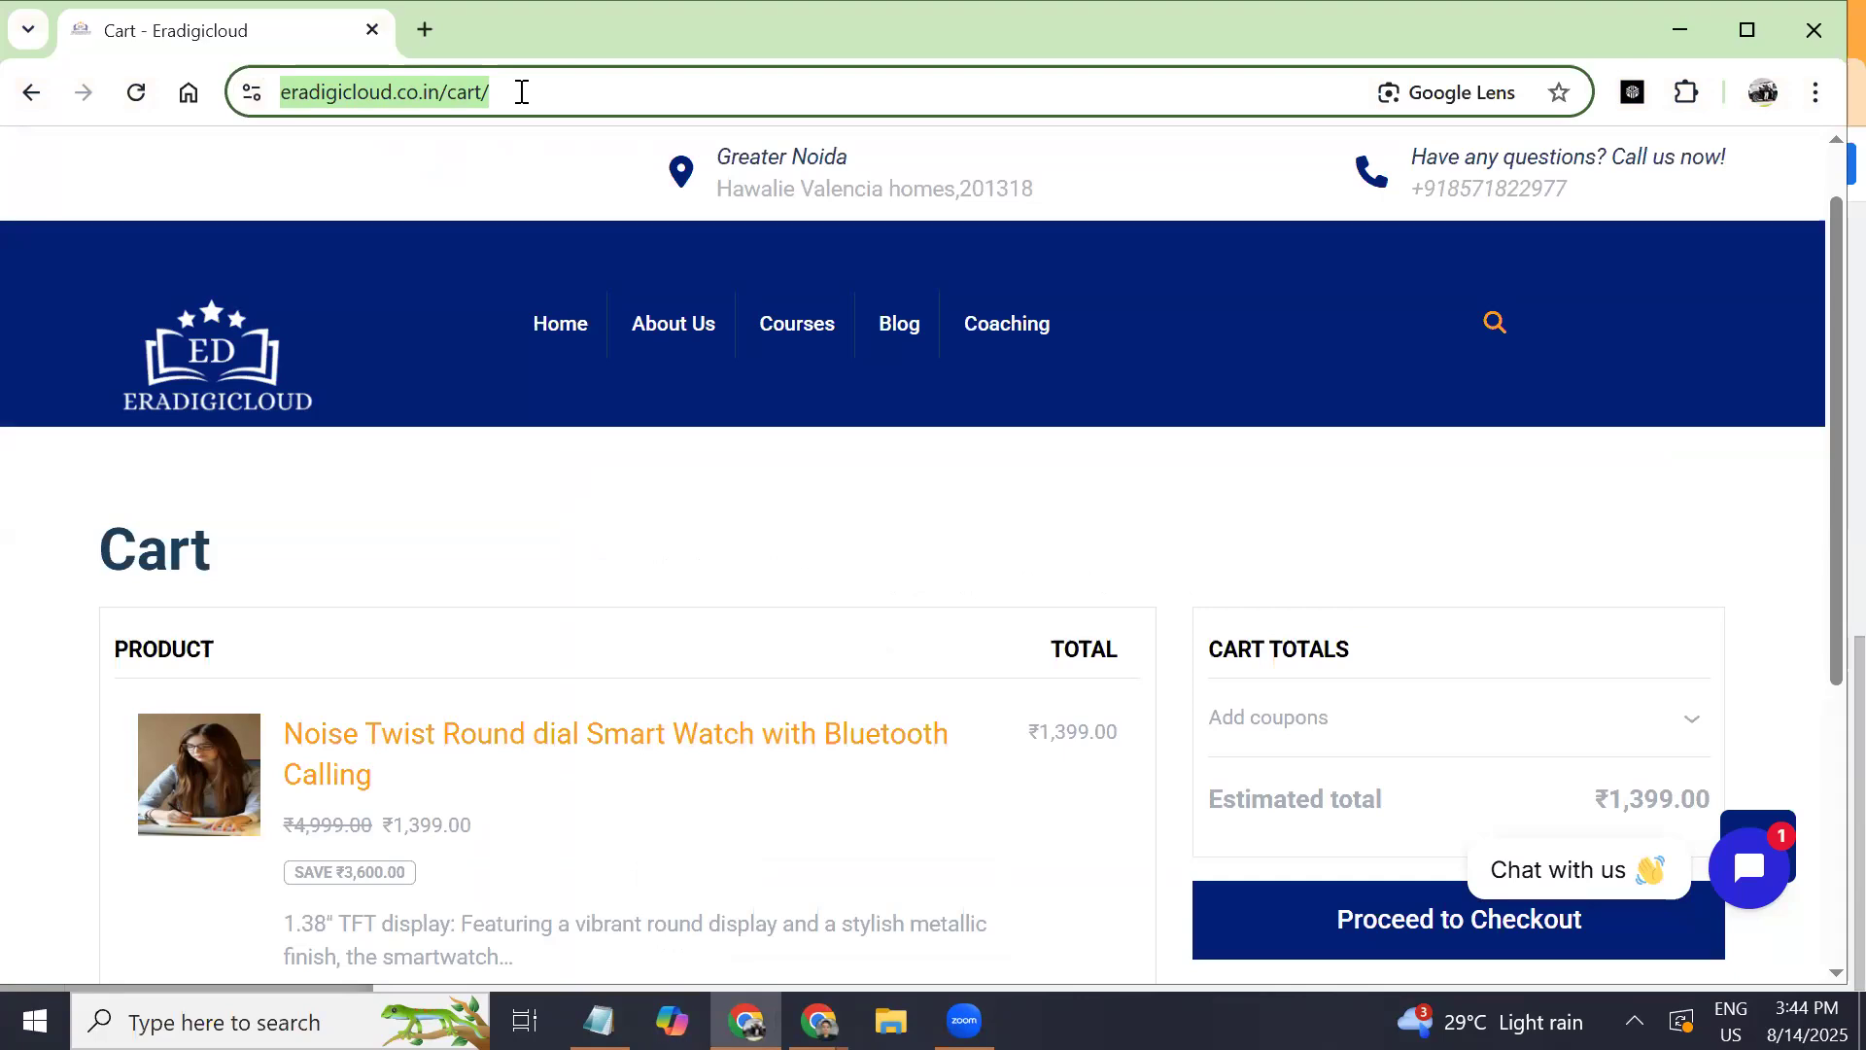
key("alt+Tab")
type("https://eradigicloud.co.in/cart/")
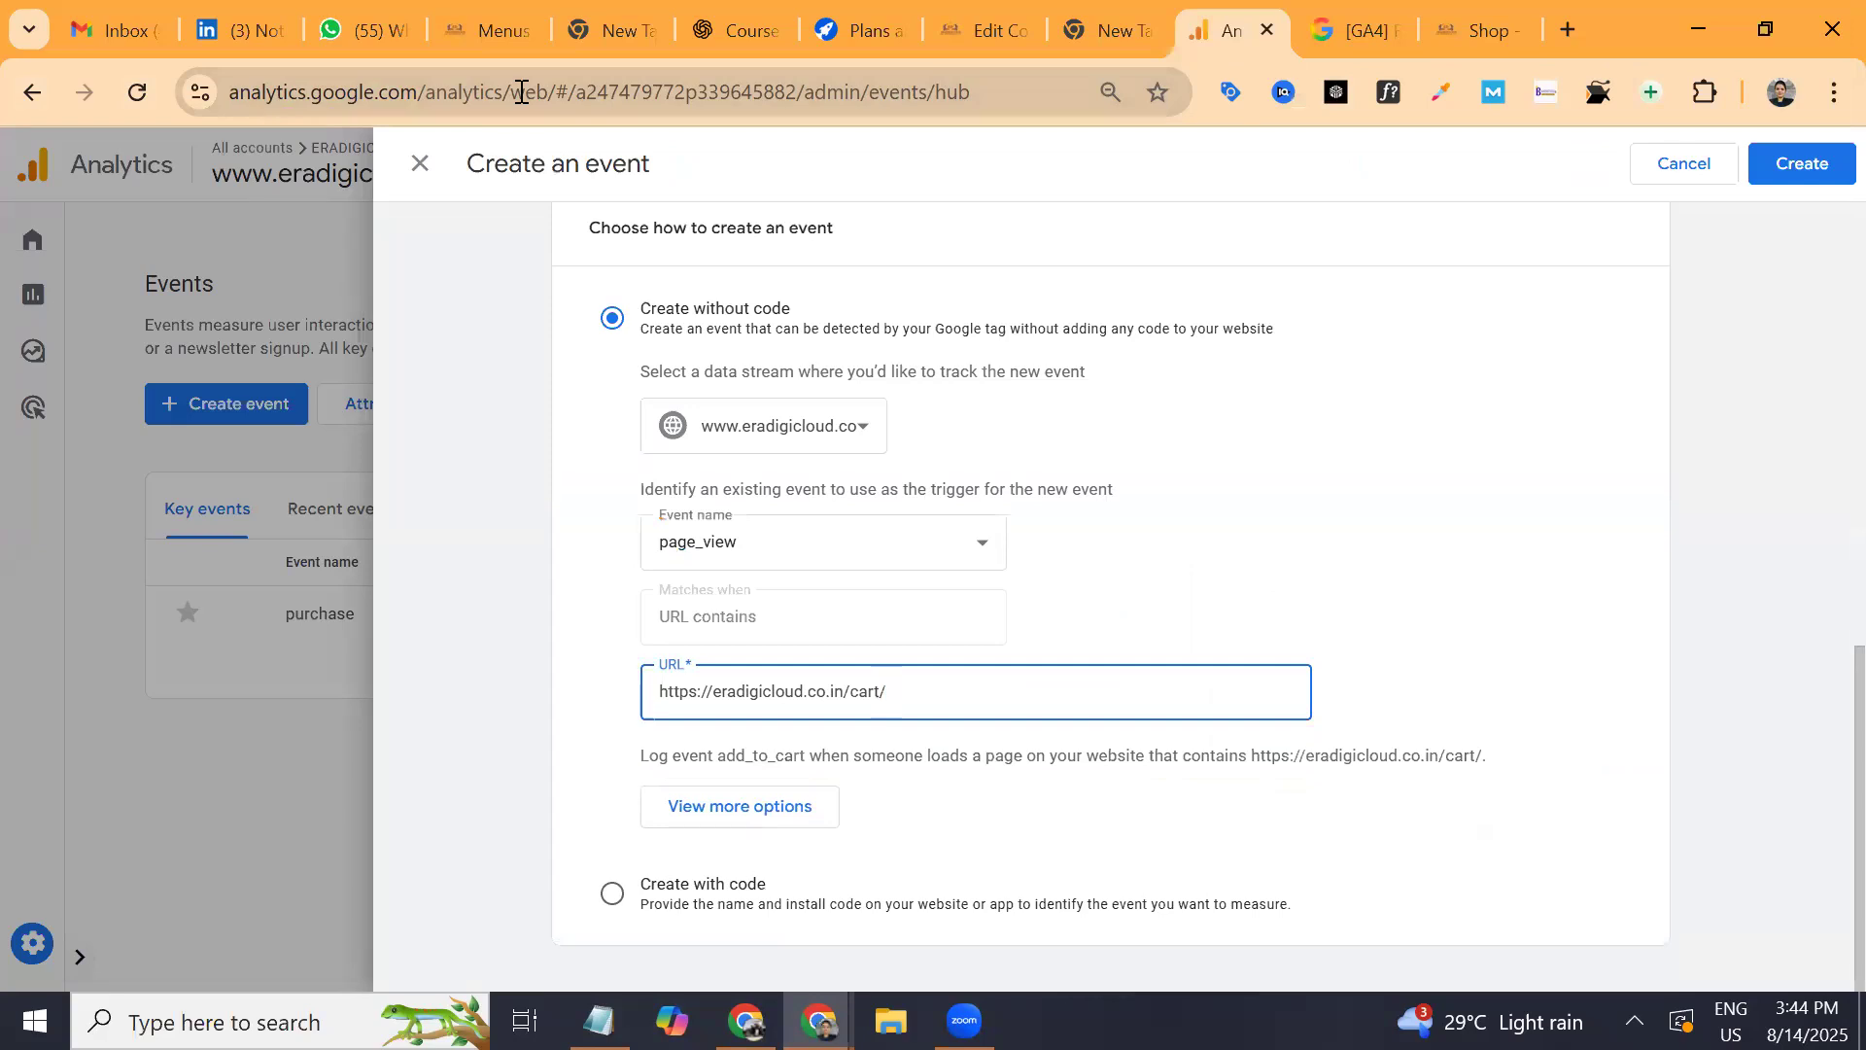
key("Return")
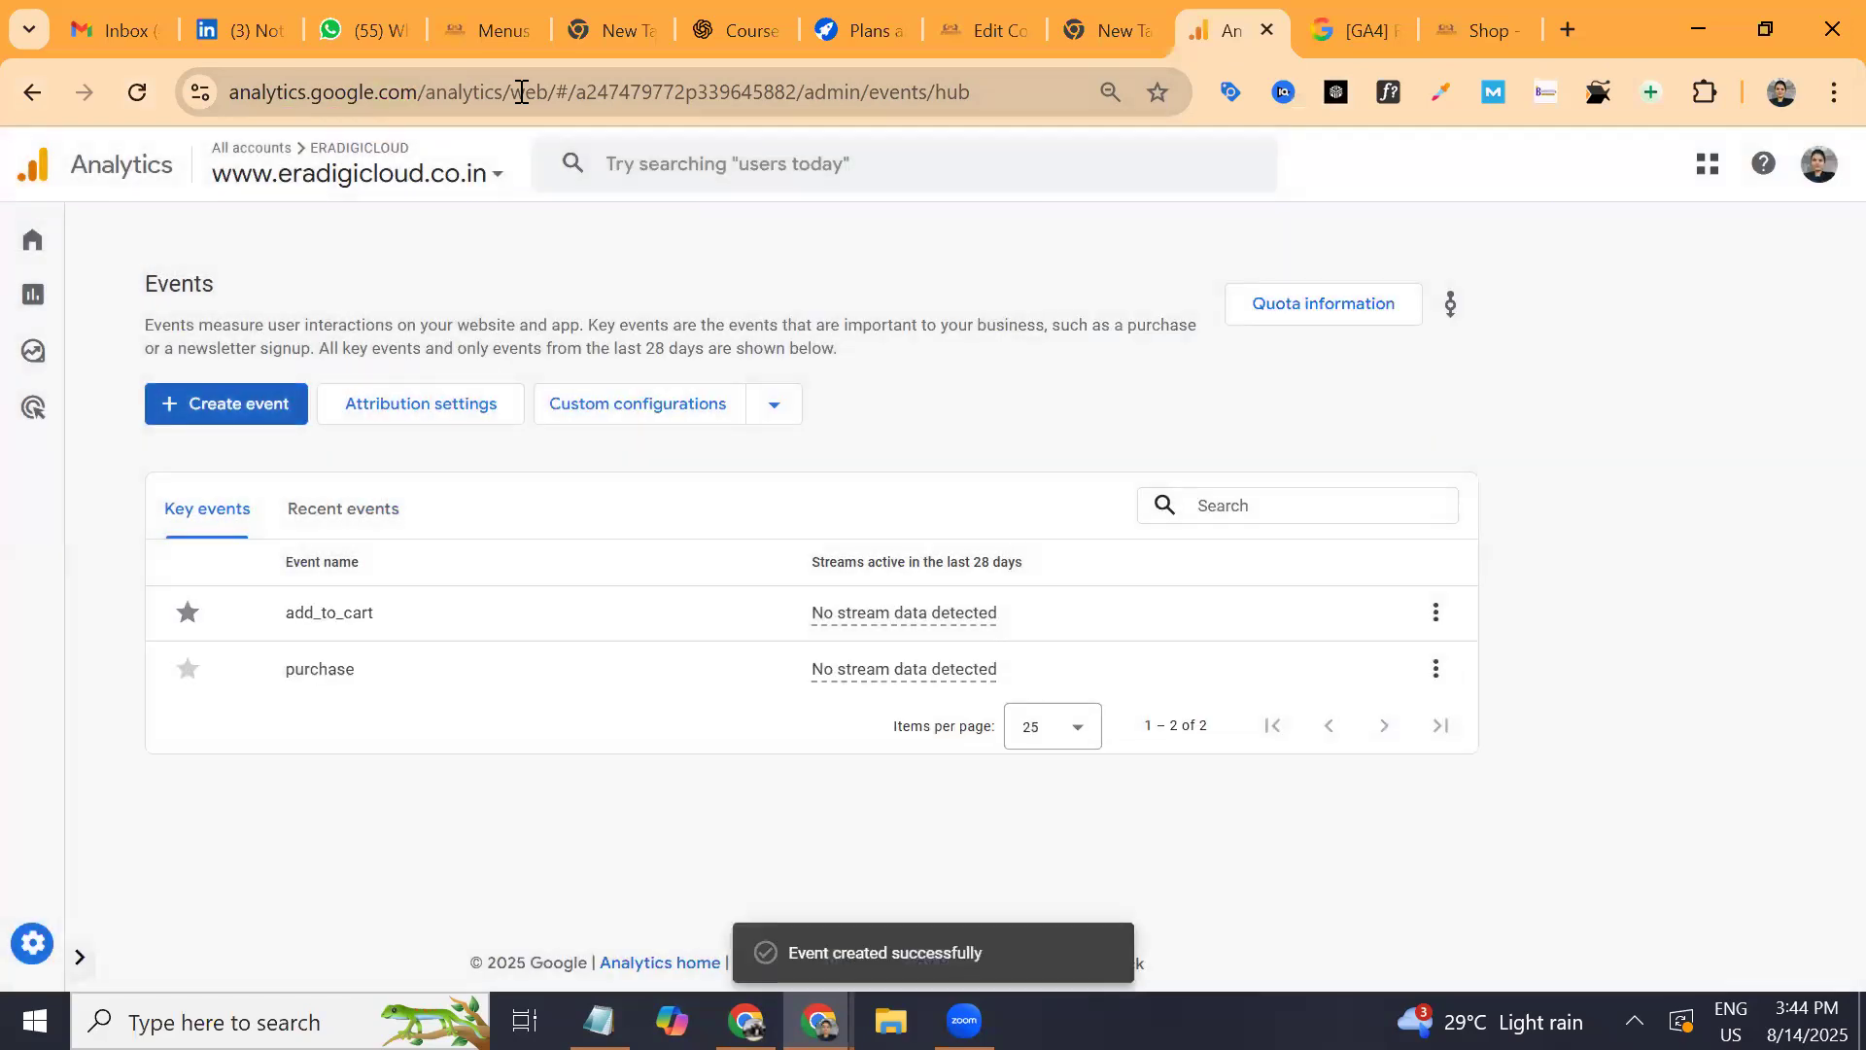
Start another new event named purchase and go to its trigger URL field.
key("Return")
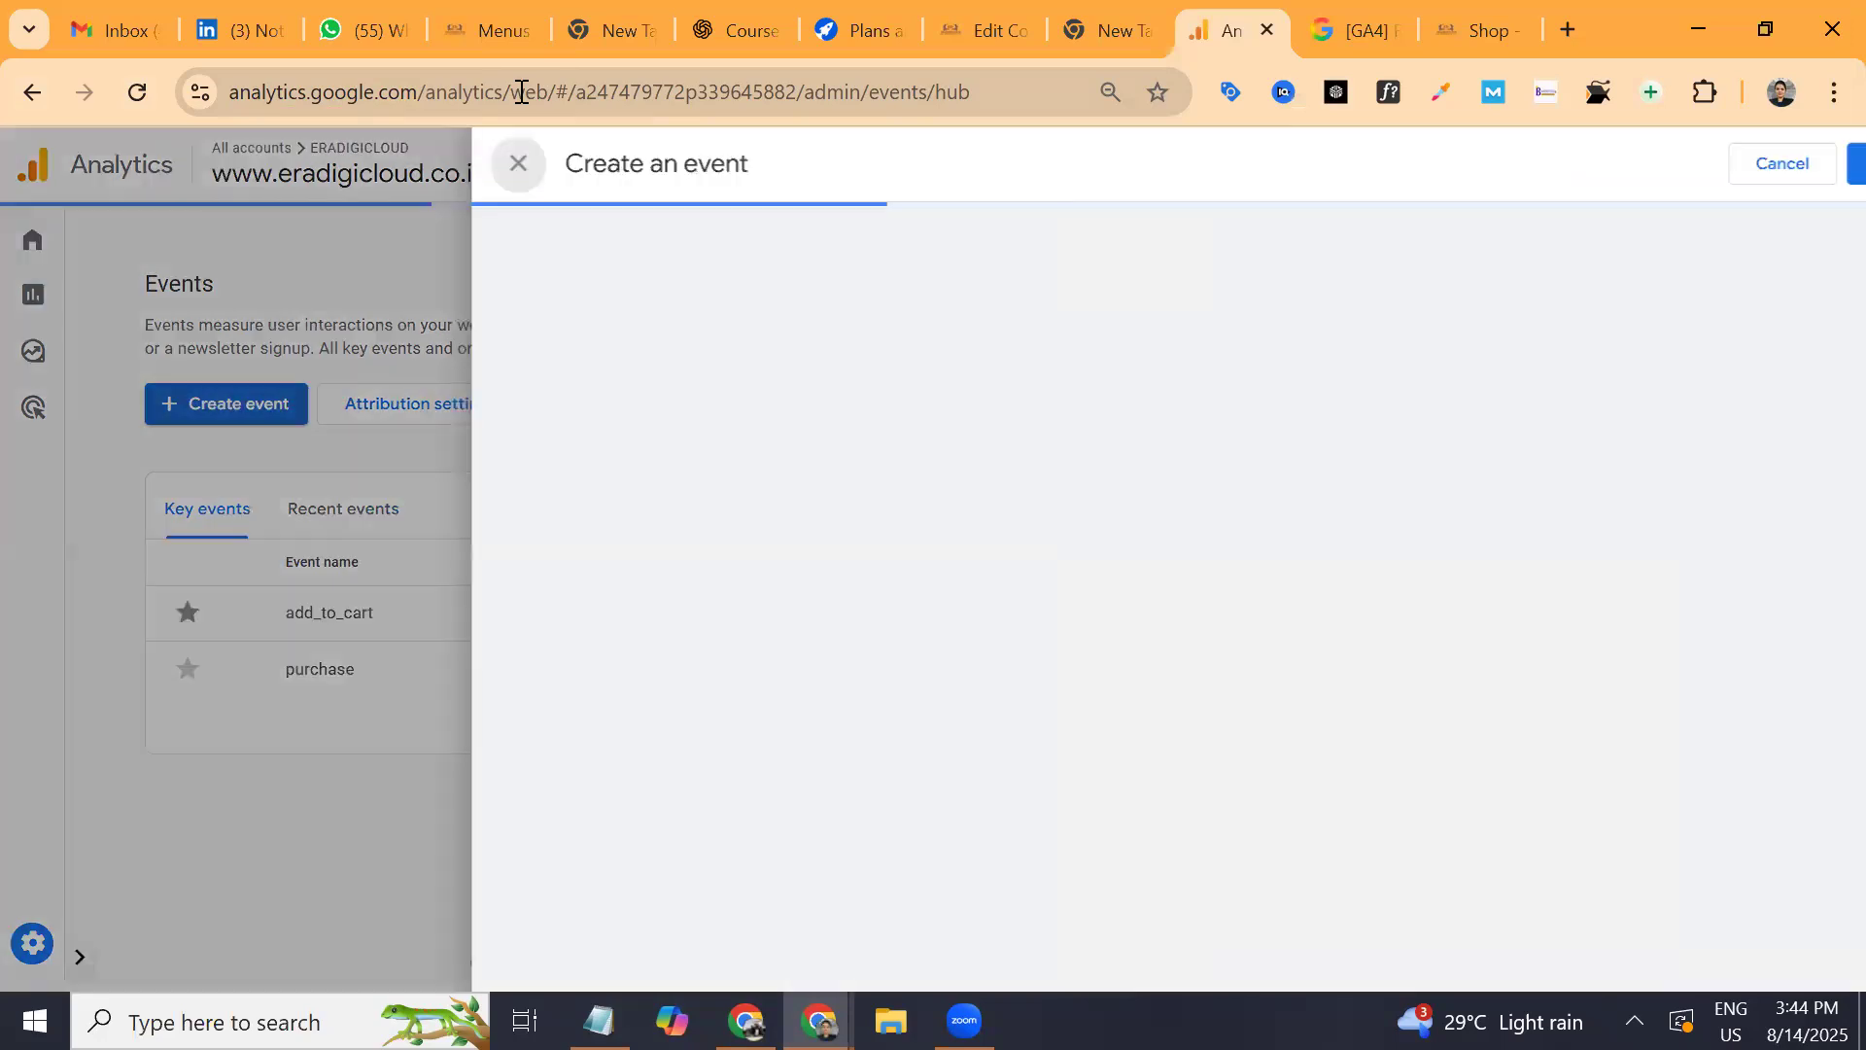
type("purchase")
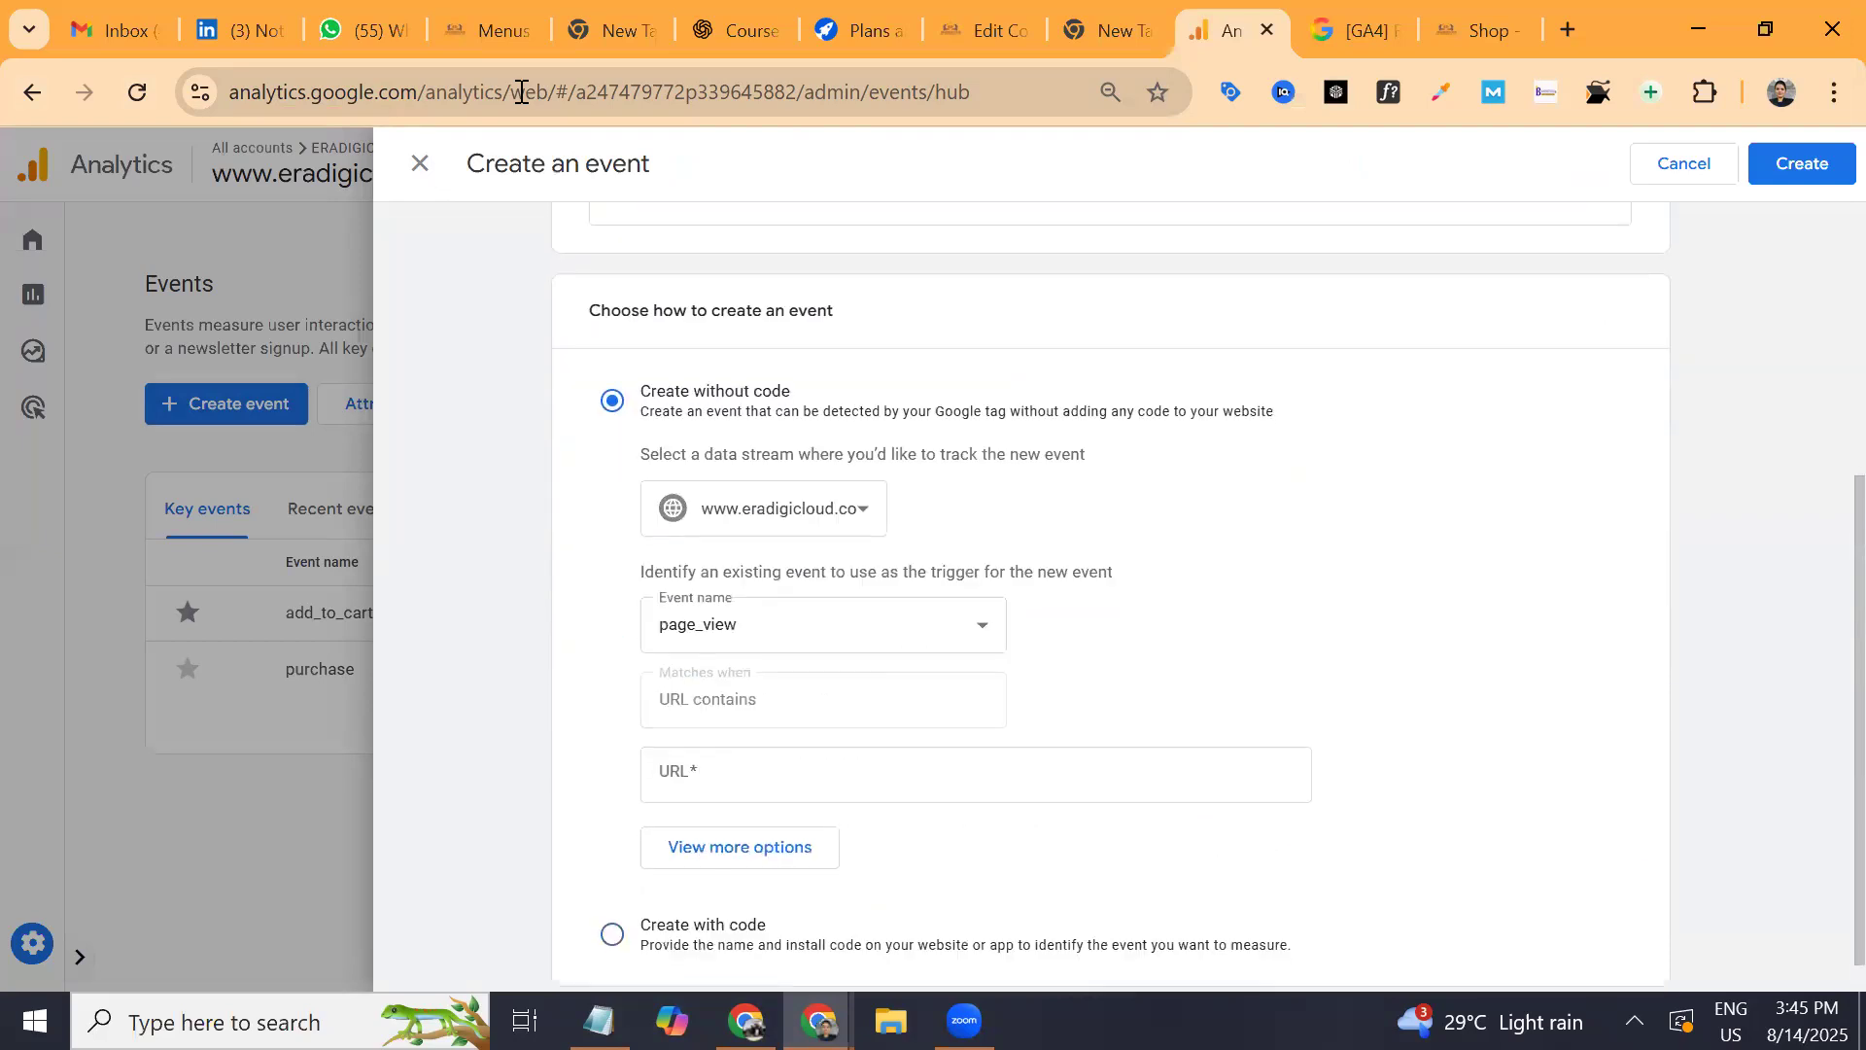
key("Tab")
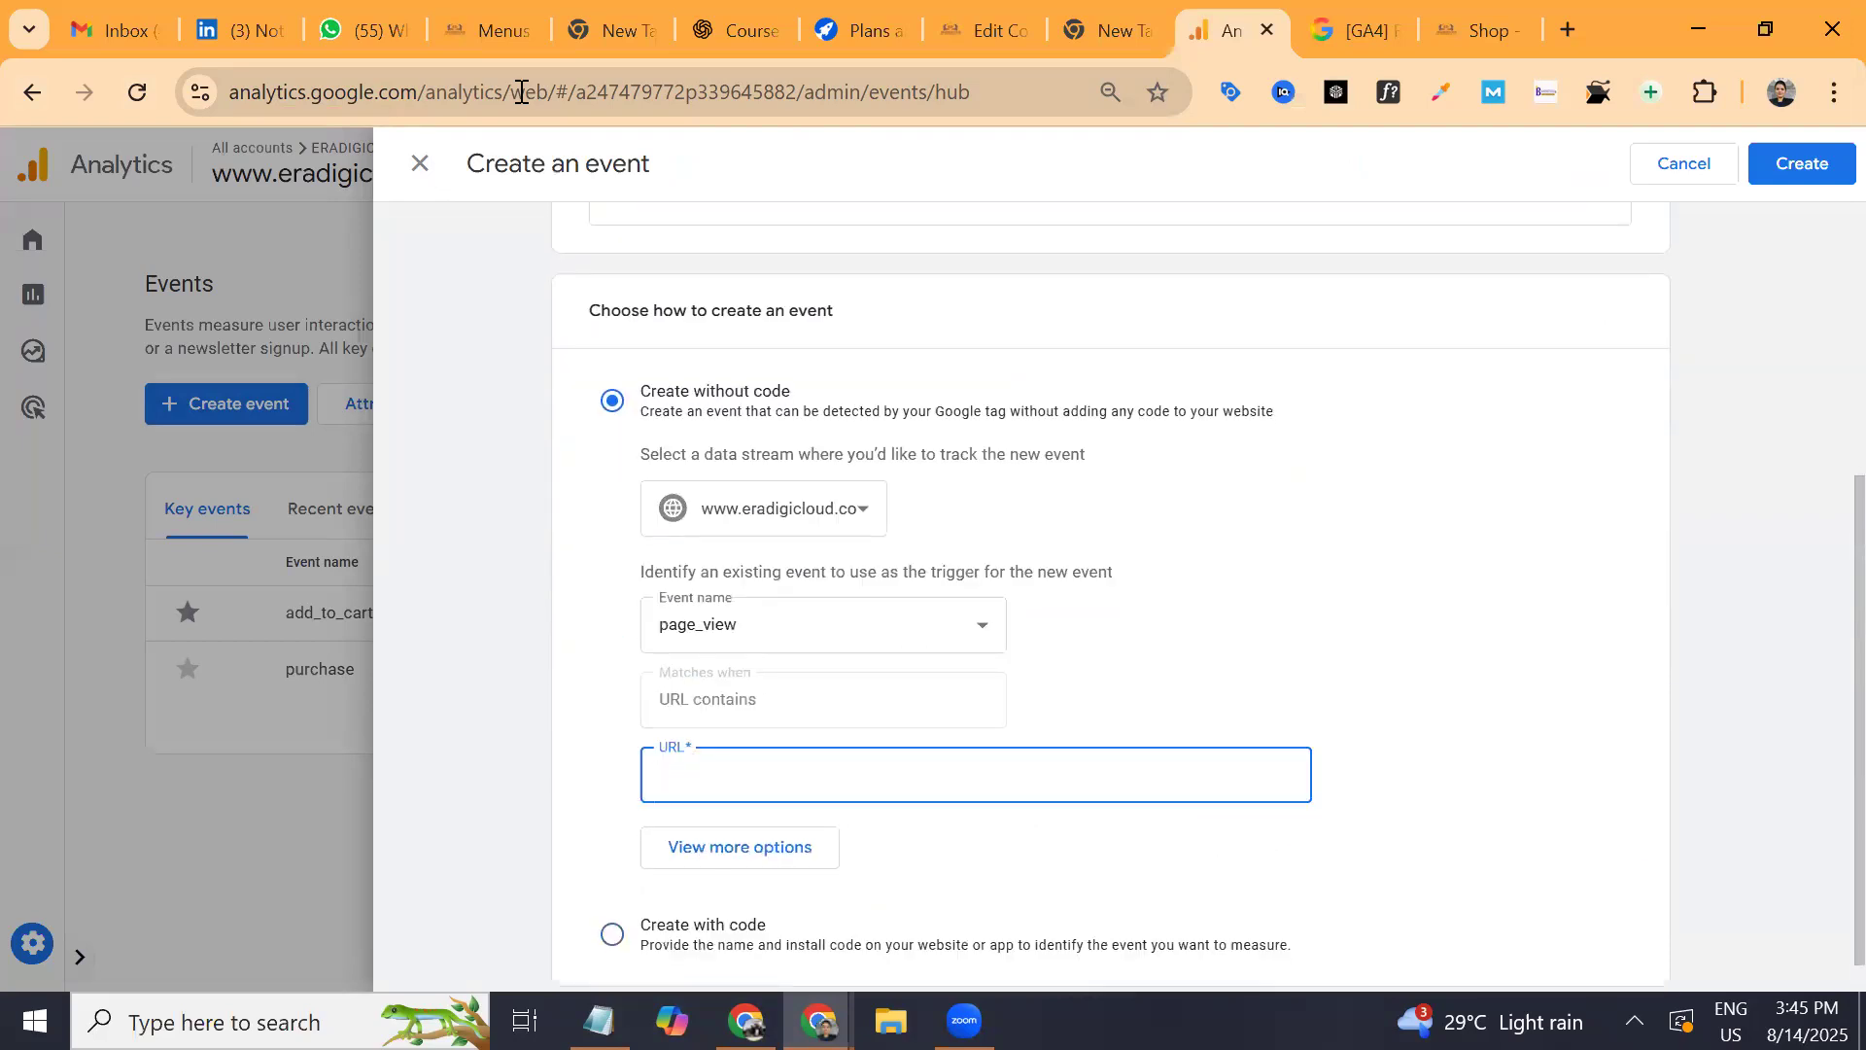
key("alt+Tab")
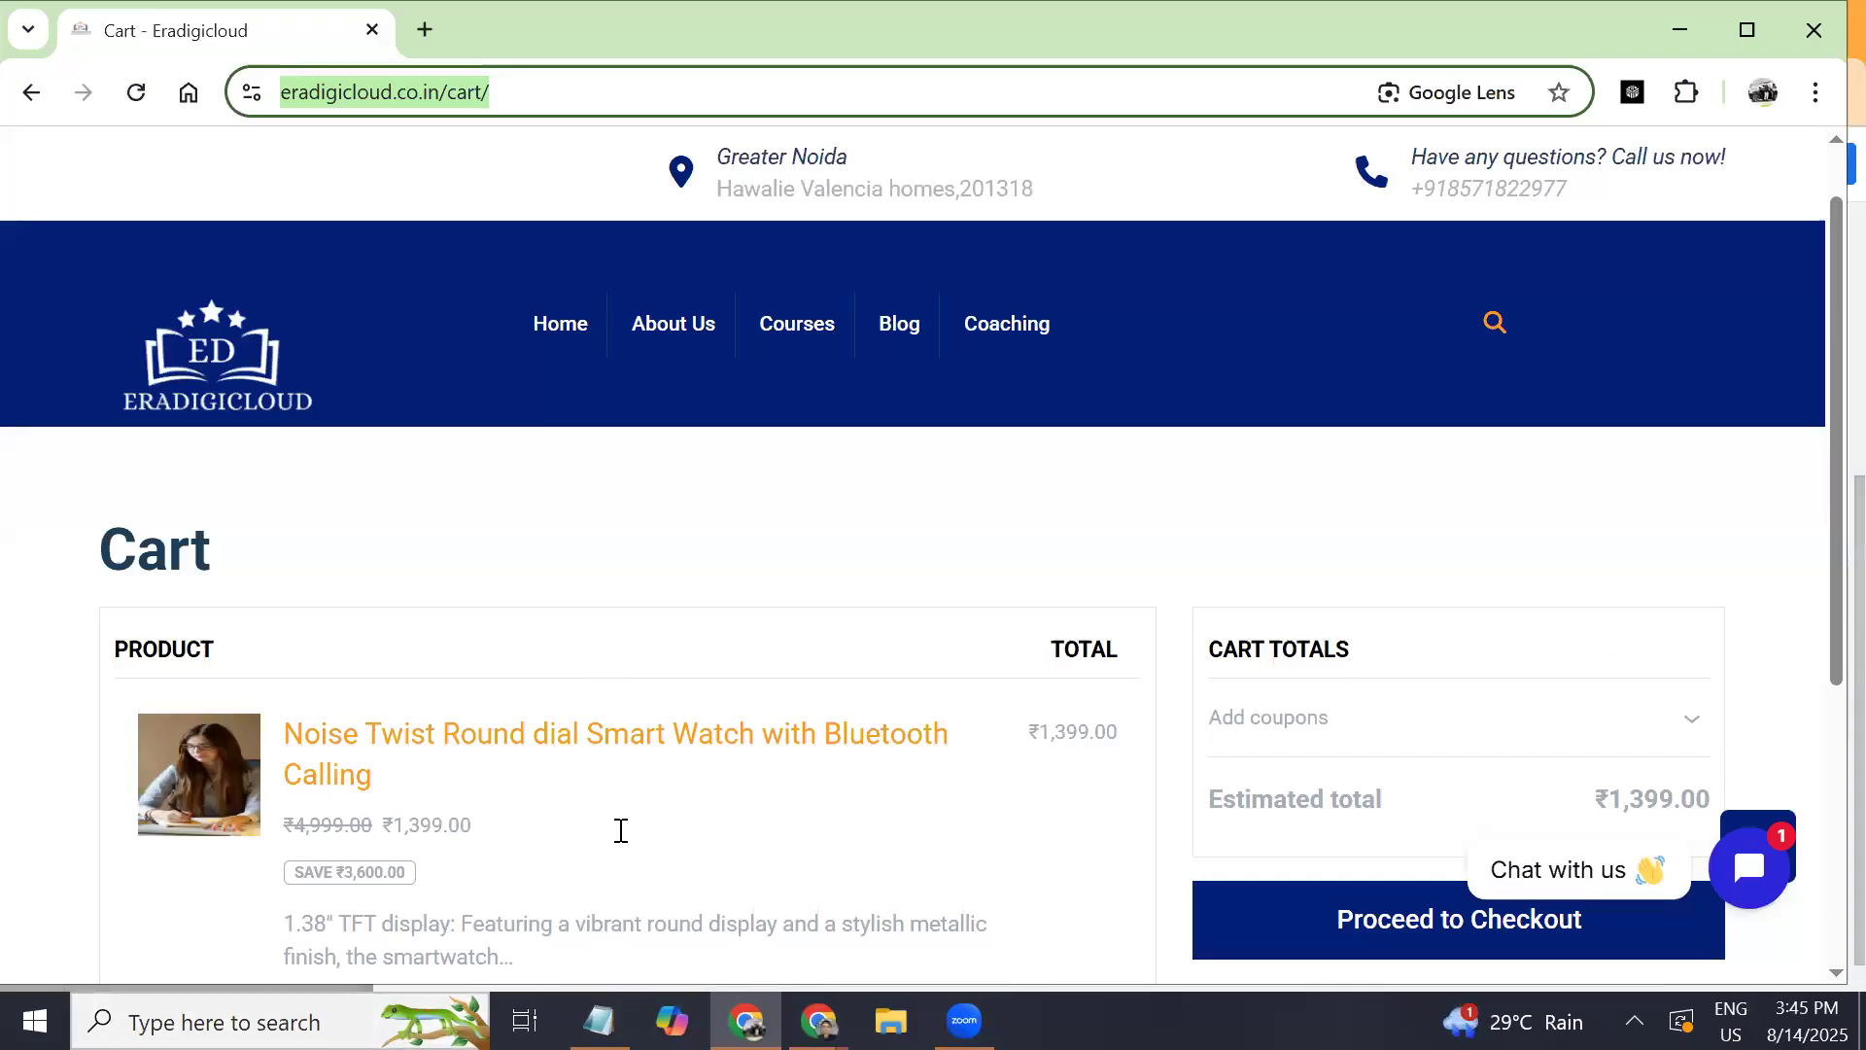
left_click(1553, 938)
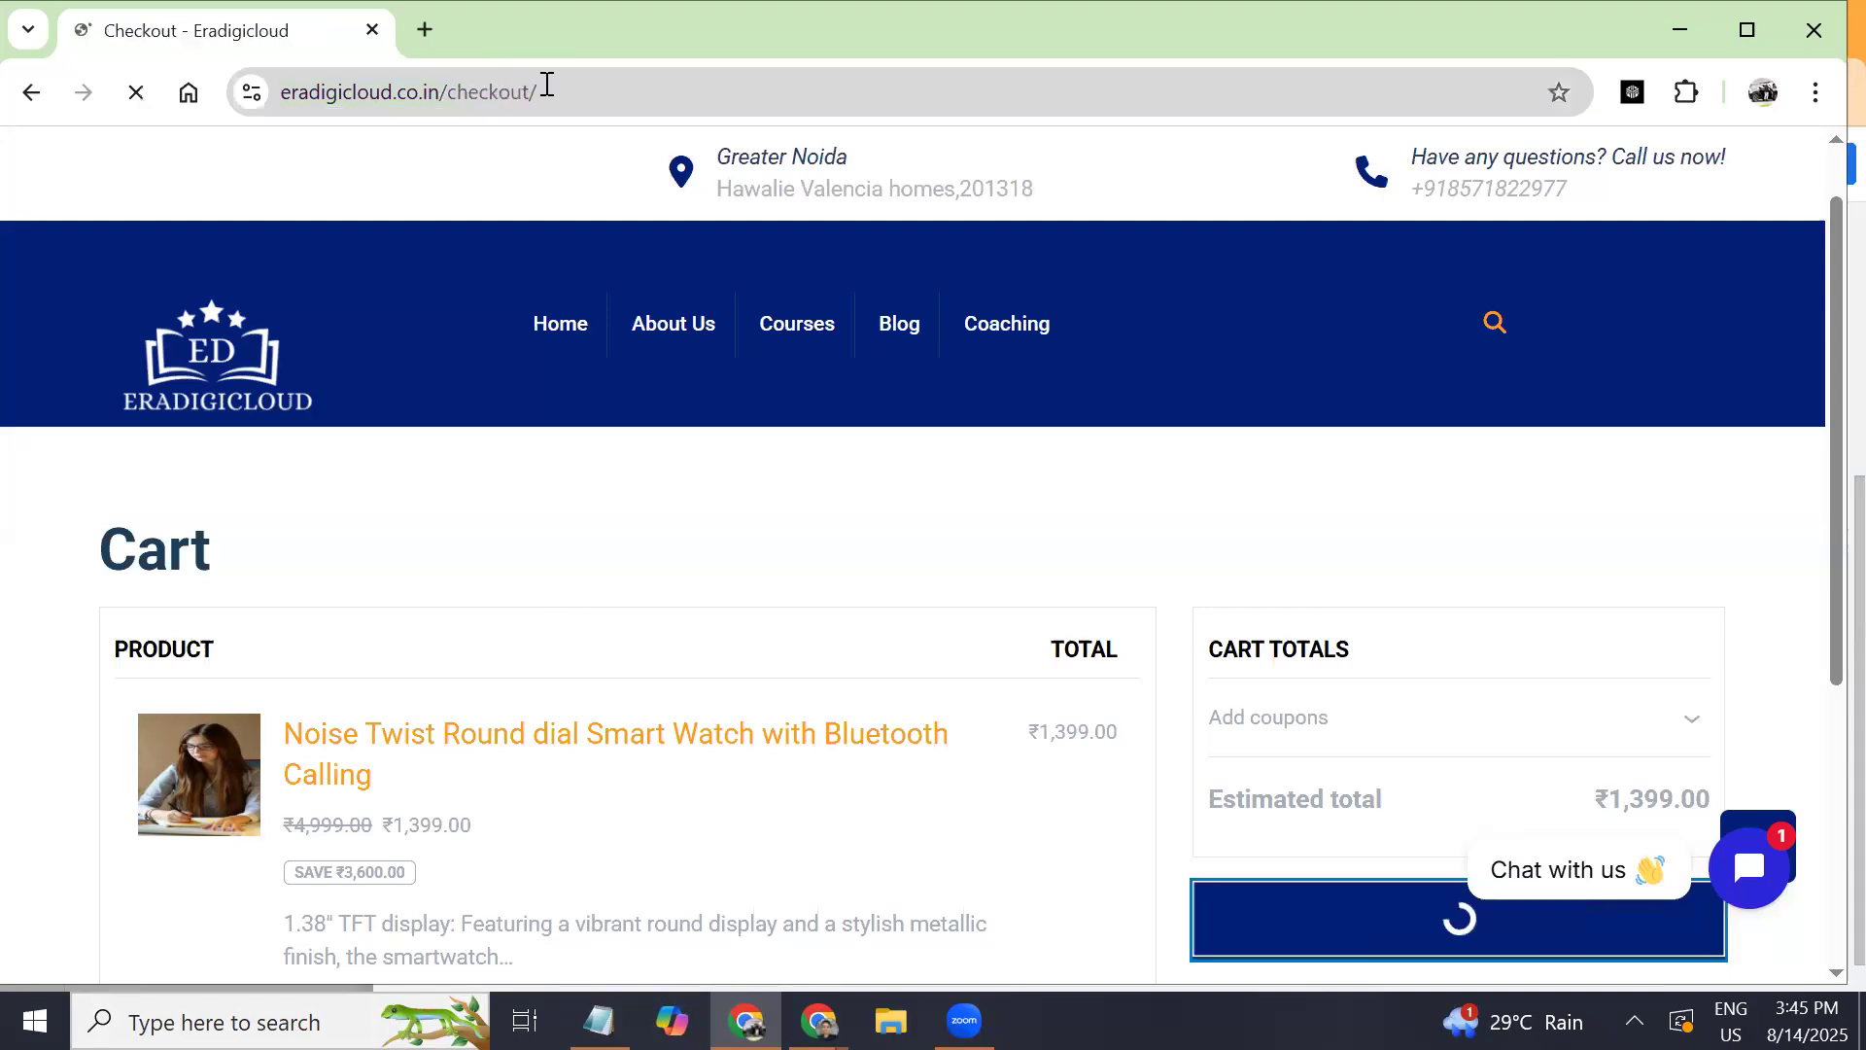
left_click(545, 85)
key("ctrl+c")
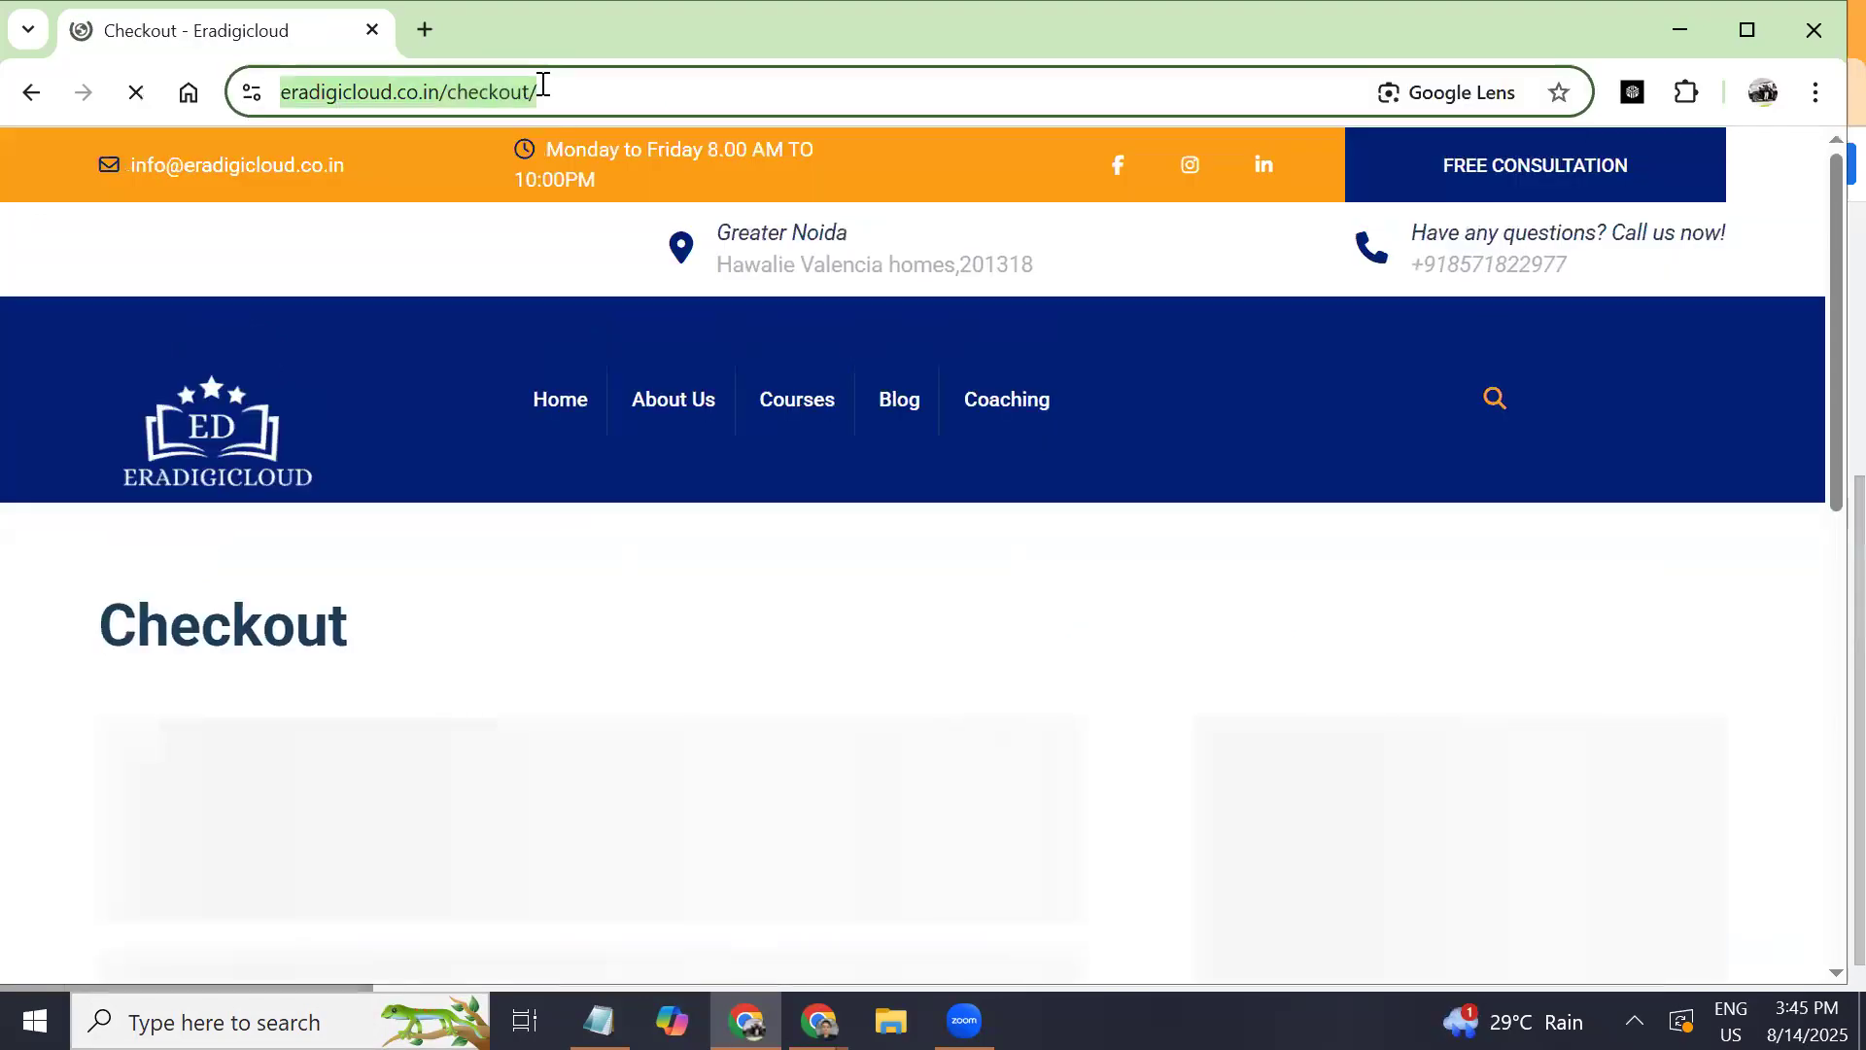
key("alt+Tab")
left_click(752, 751)
key("ctrl+v")
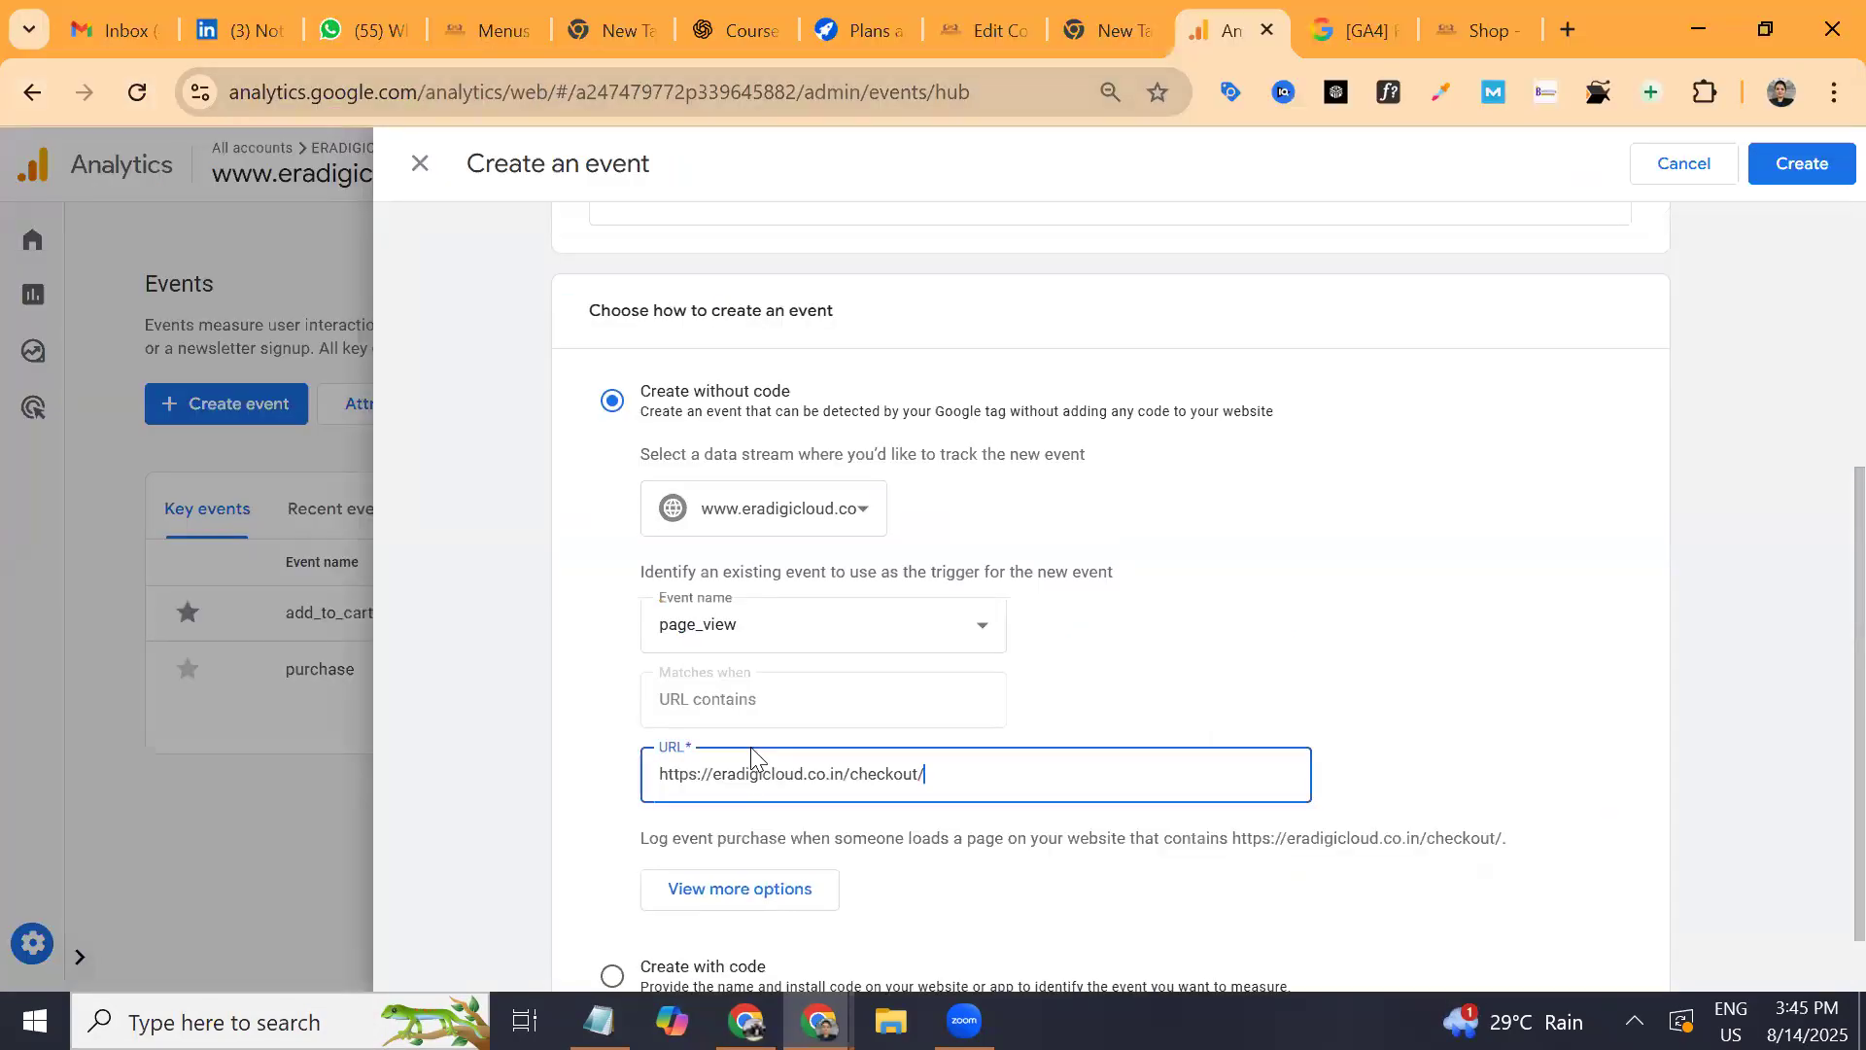
scroll(751, 750, "down", 1)
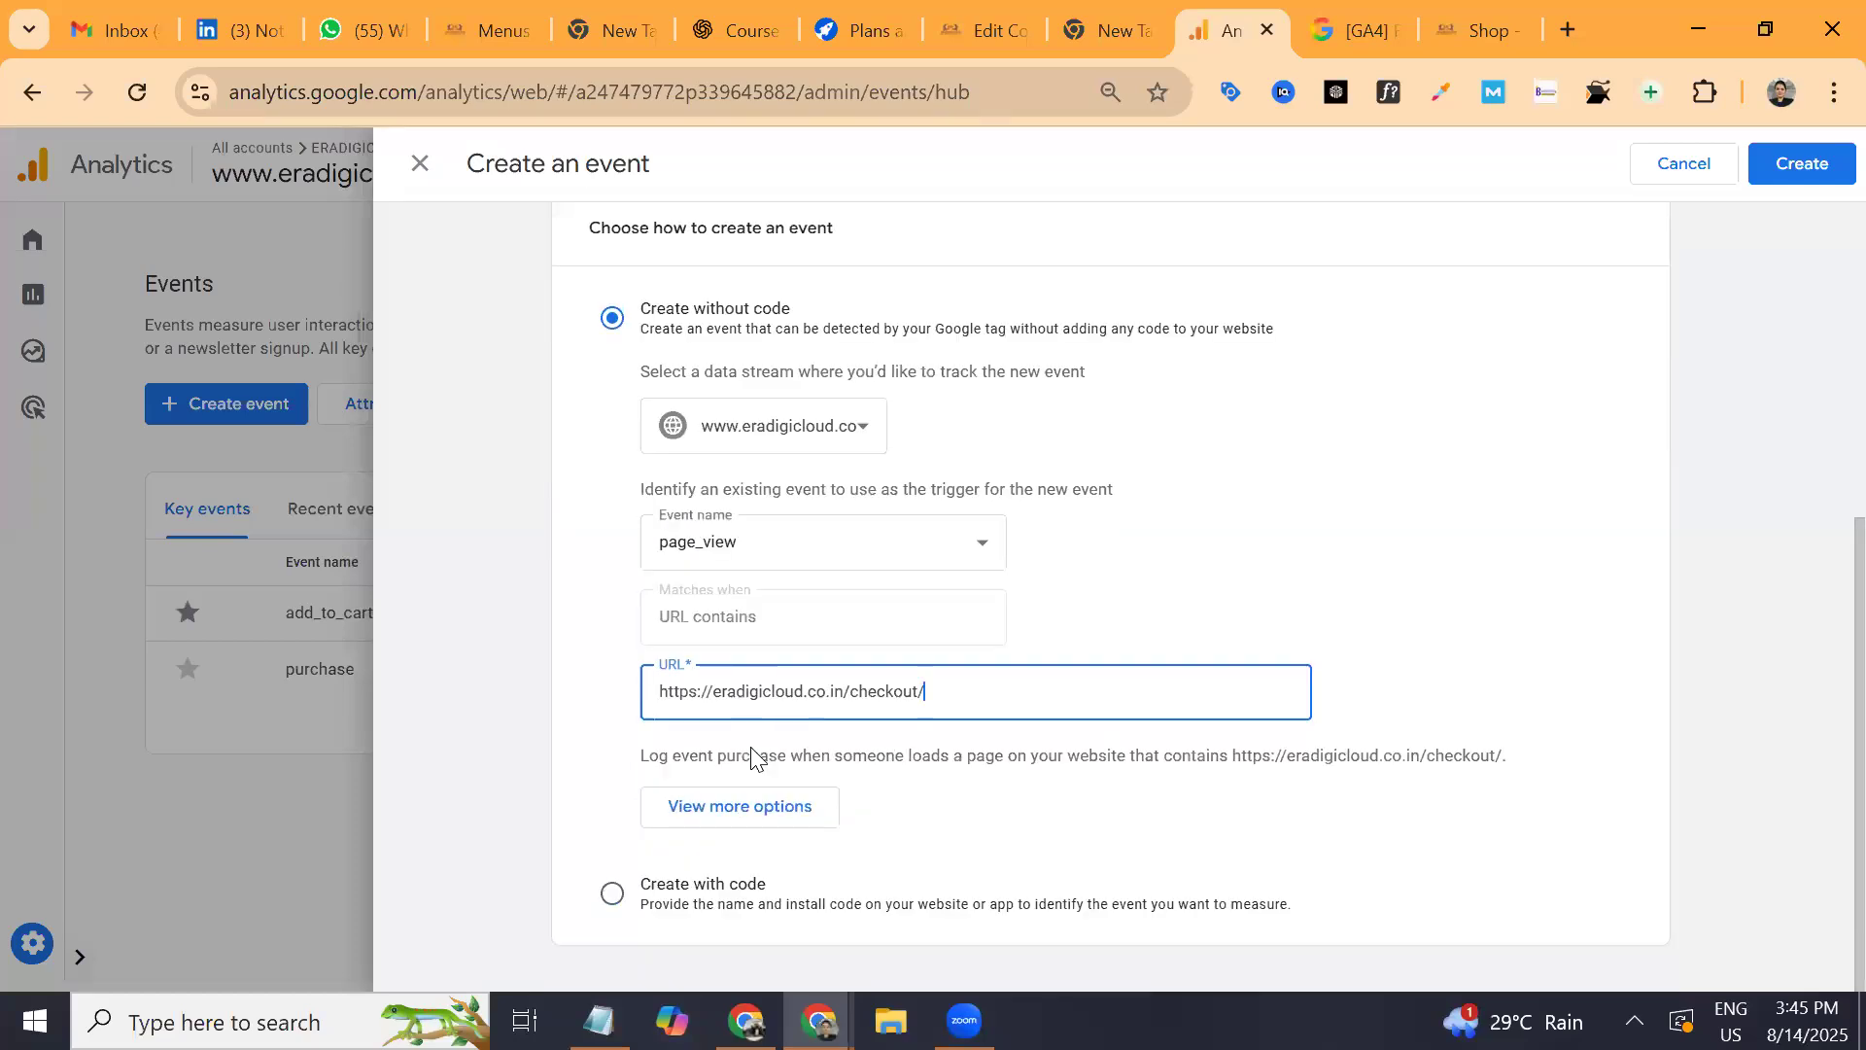
key("Return")
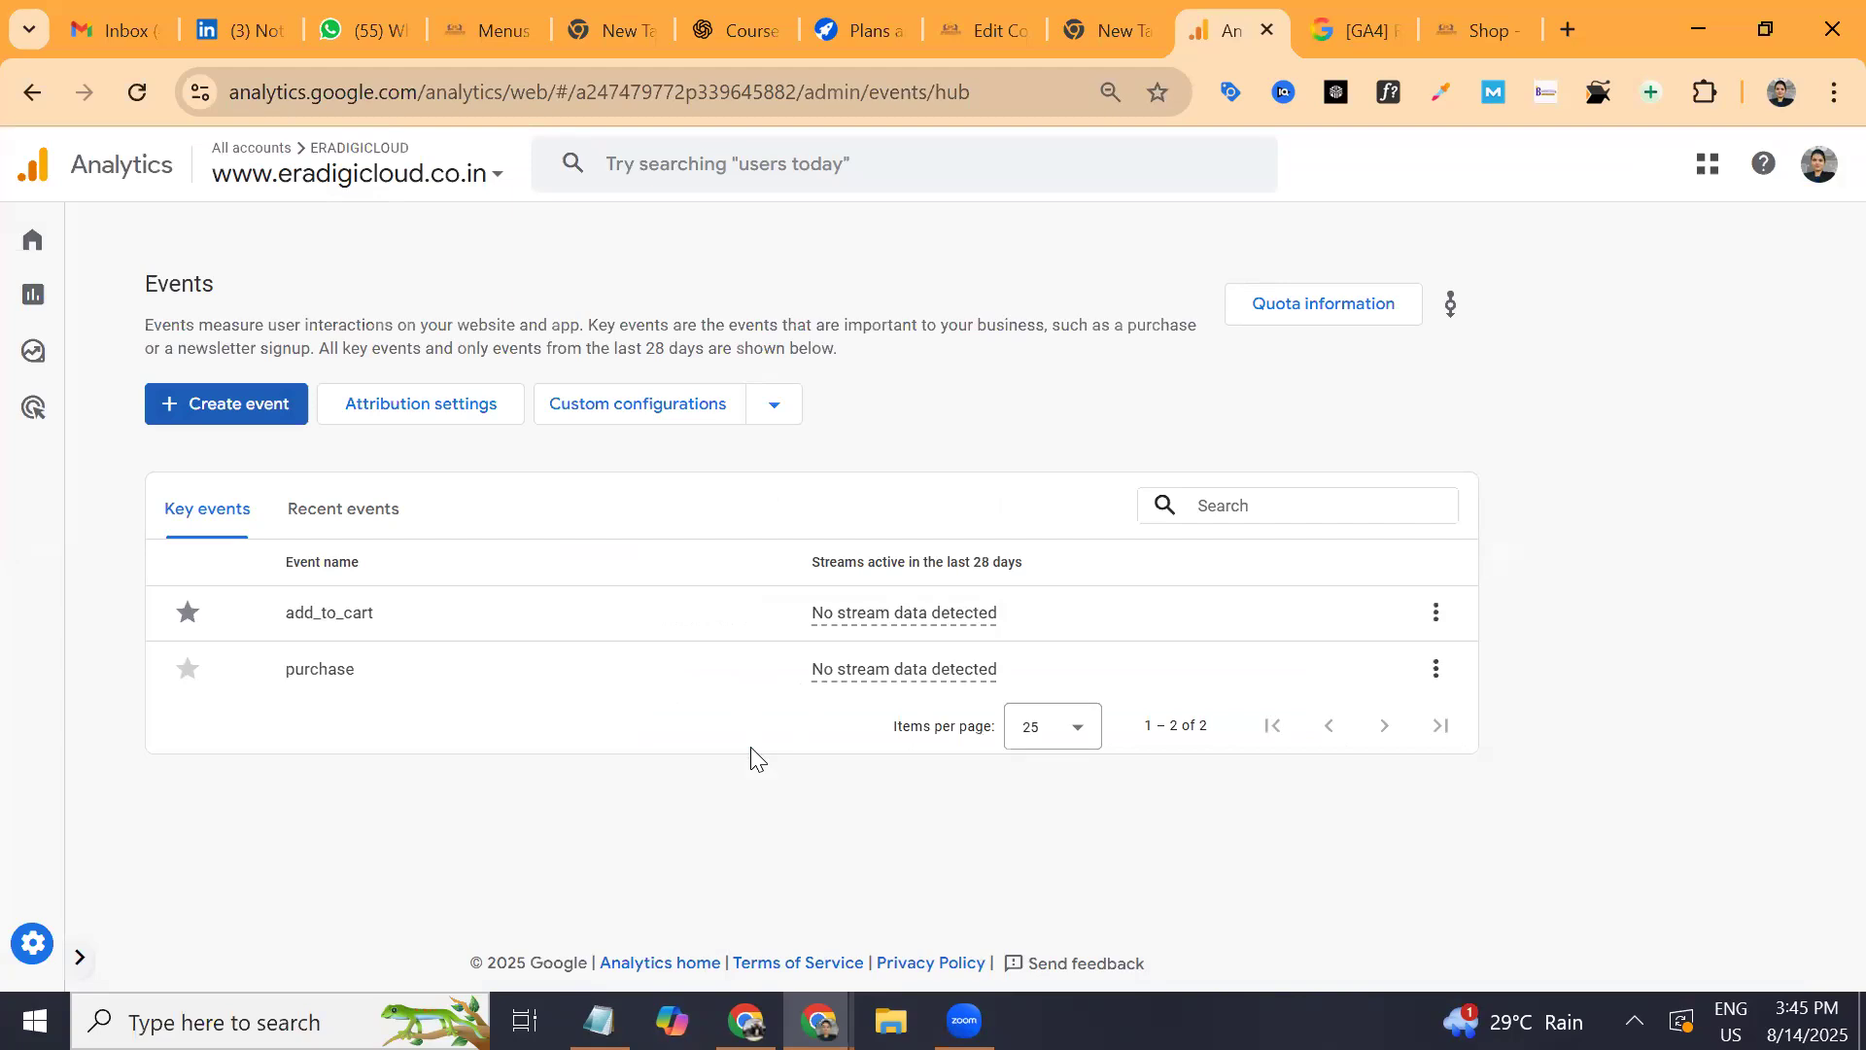
Switch to the eradigicloud.co.in site and open the Master Yourself in Digital Marketing course from its Courses page.
key("ctrl+shift+Tab")
key("ctrl+shift+Tab")
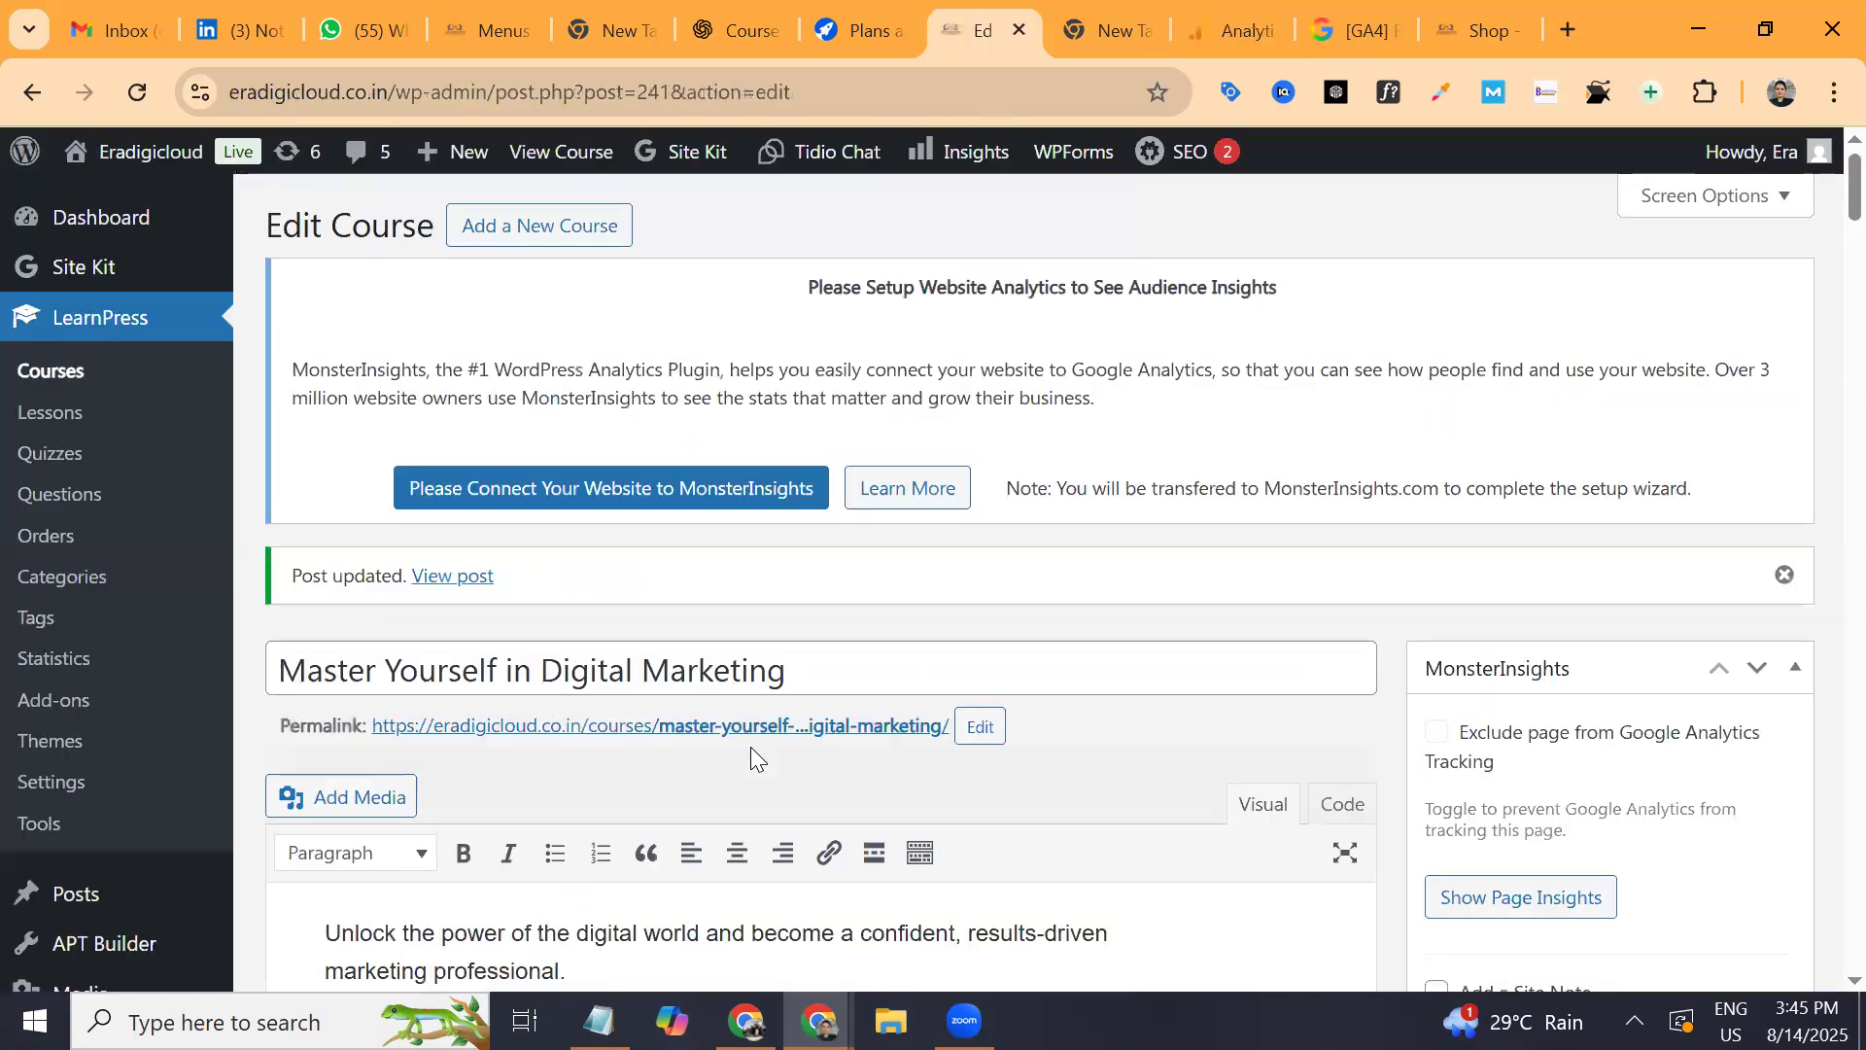
key("ctrl+t")
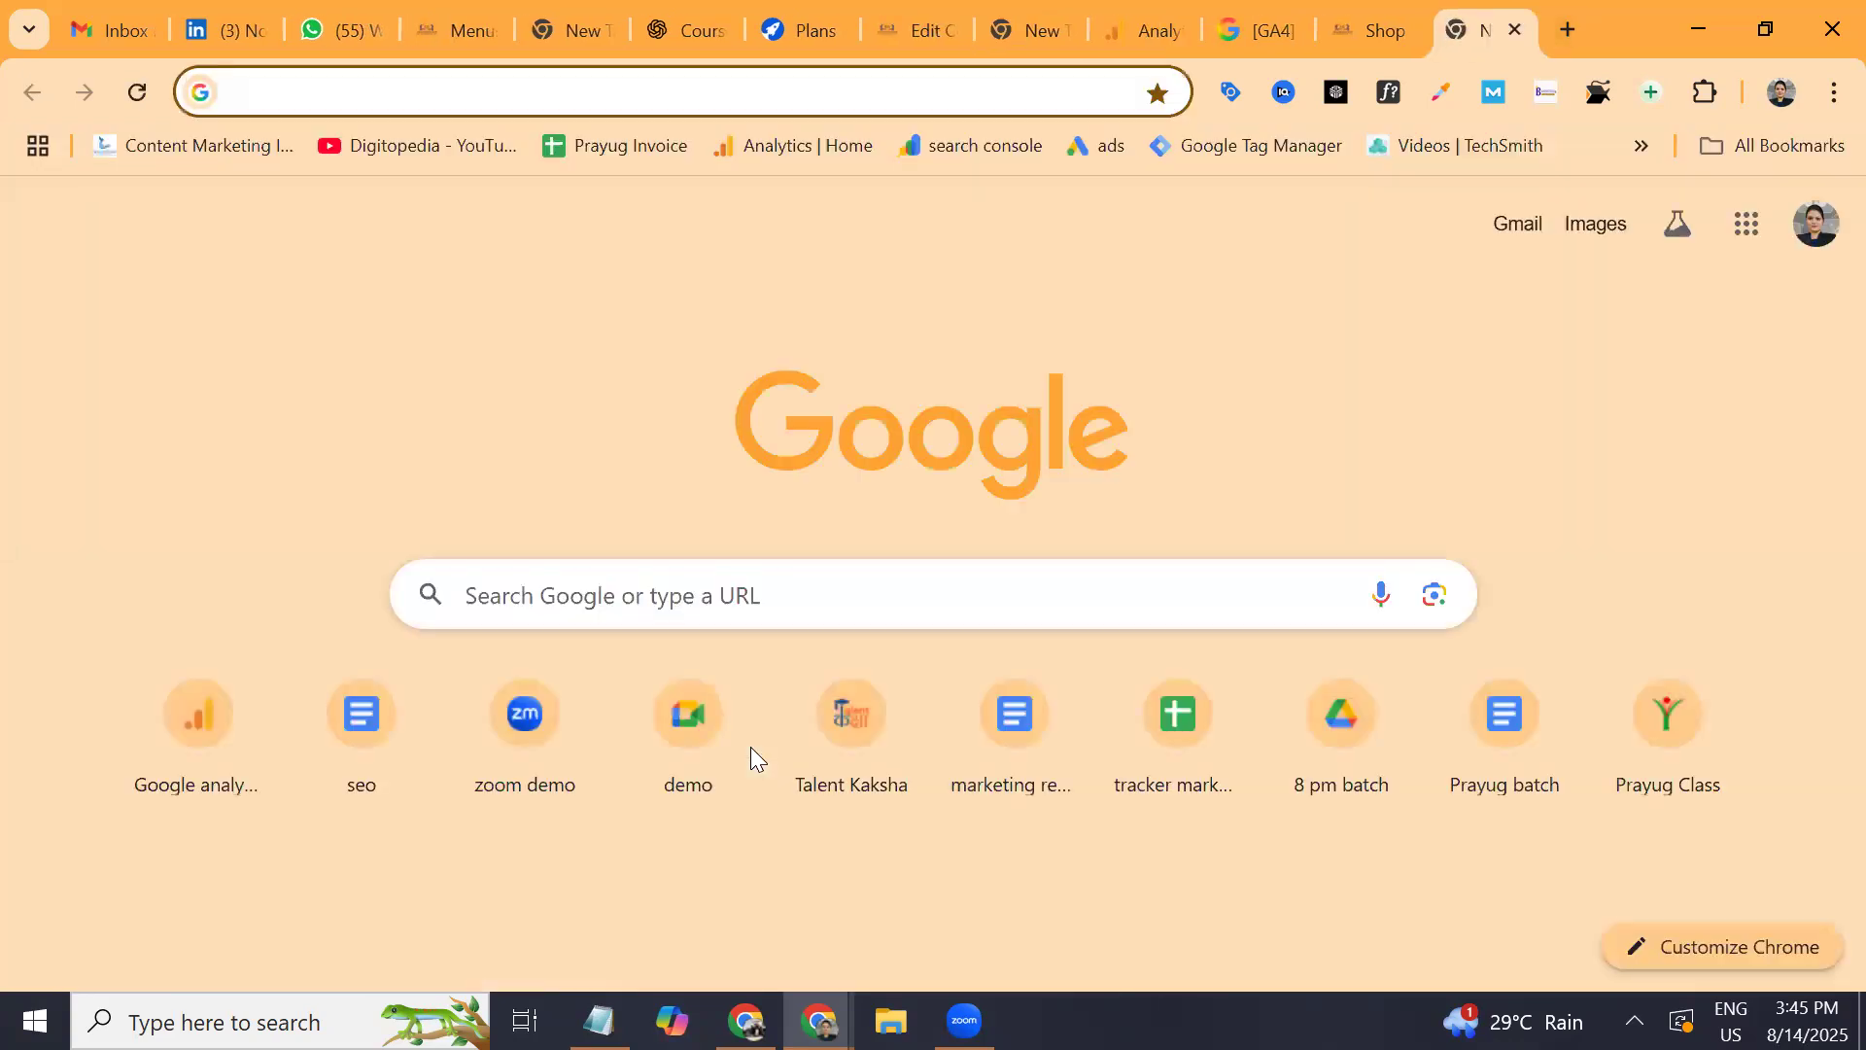
key("ctrl+shift+Tab")
key("Return")
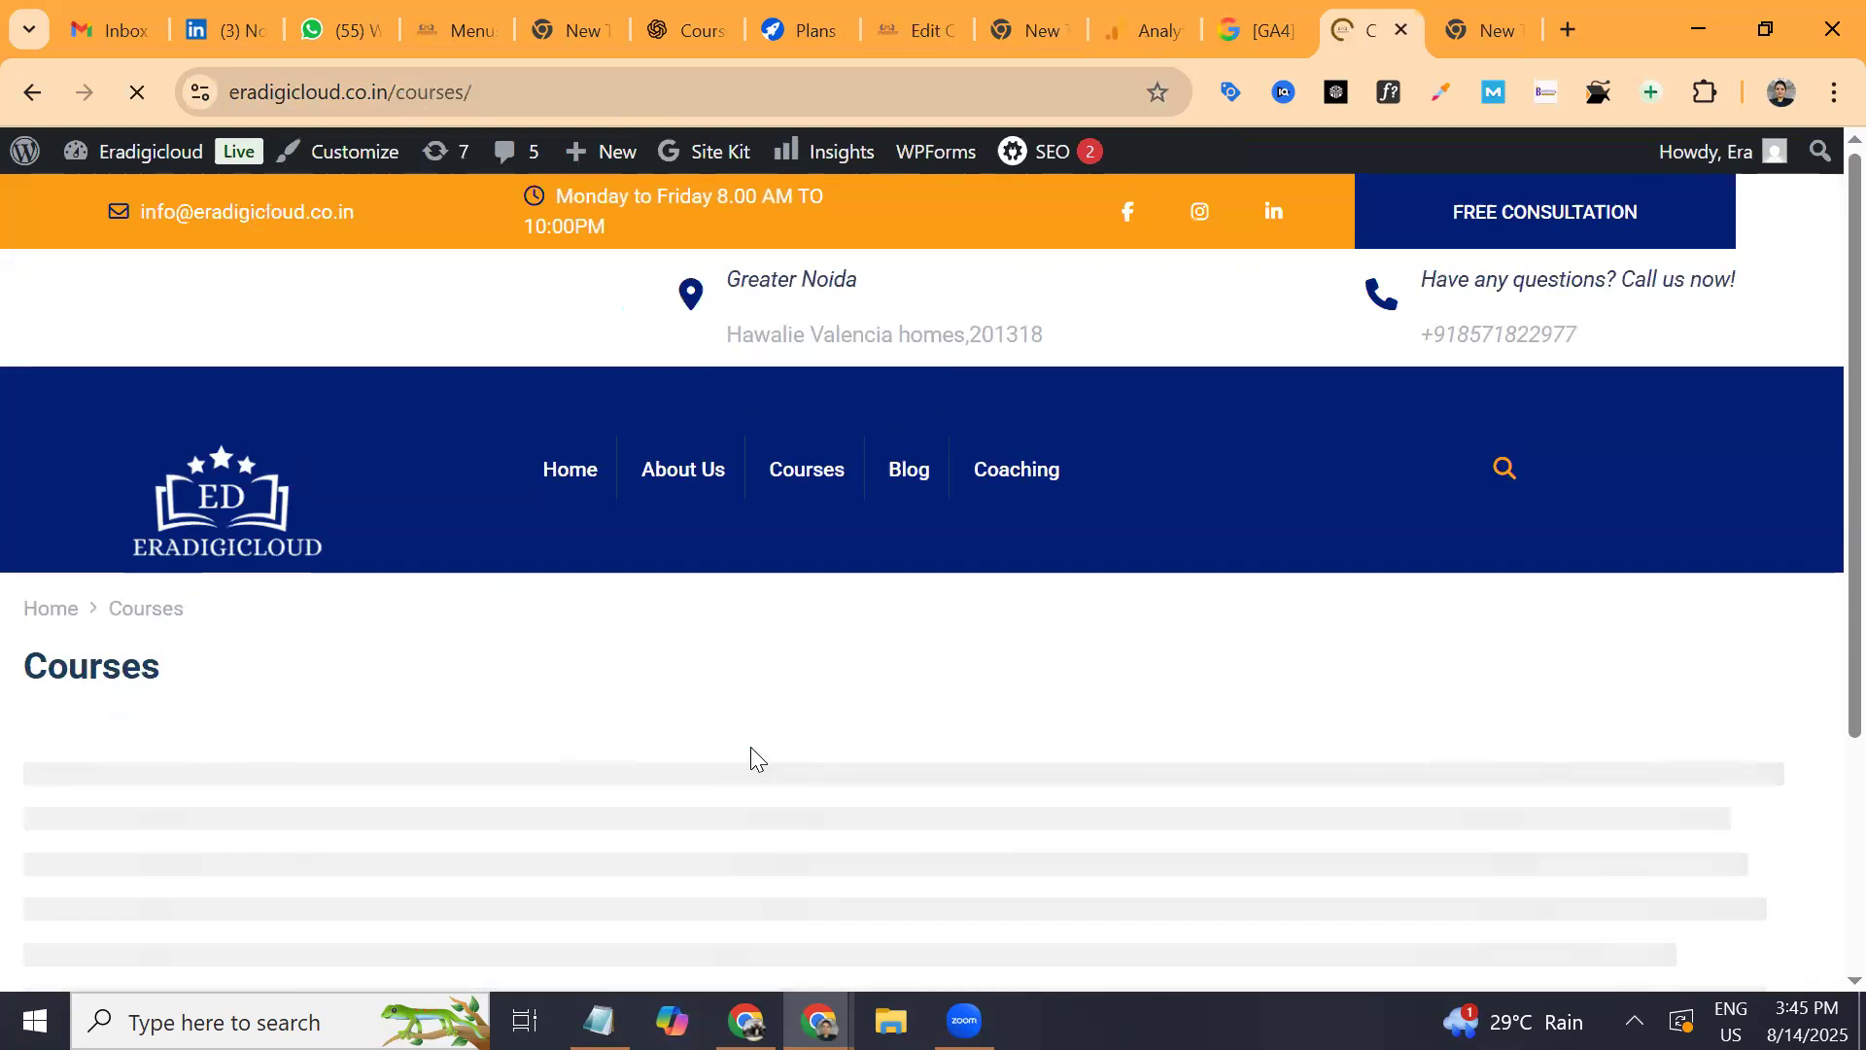
scroll(750, 747, "down", 3)
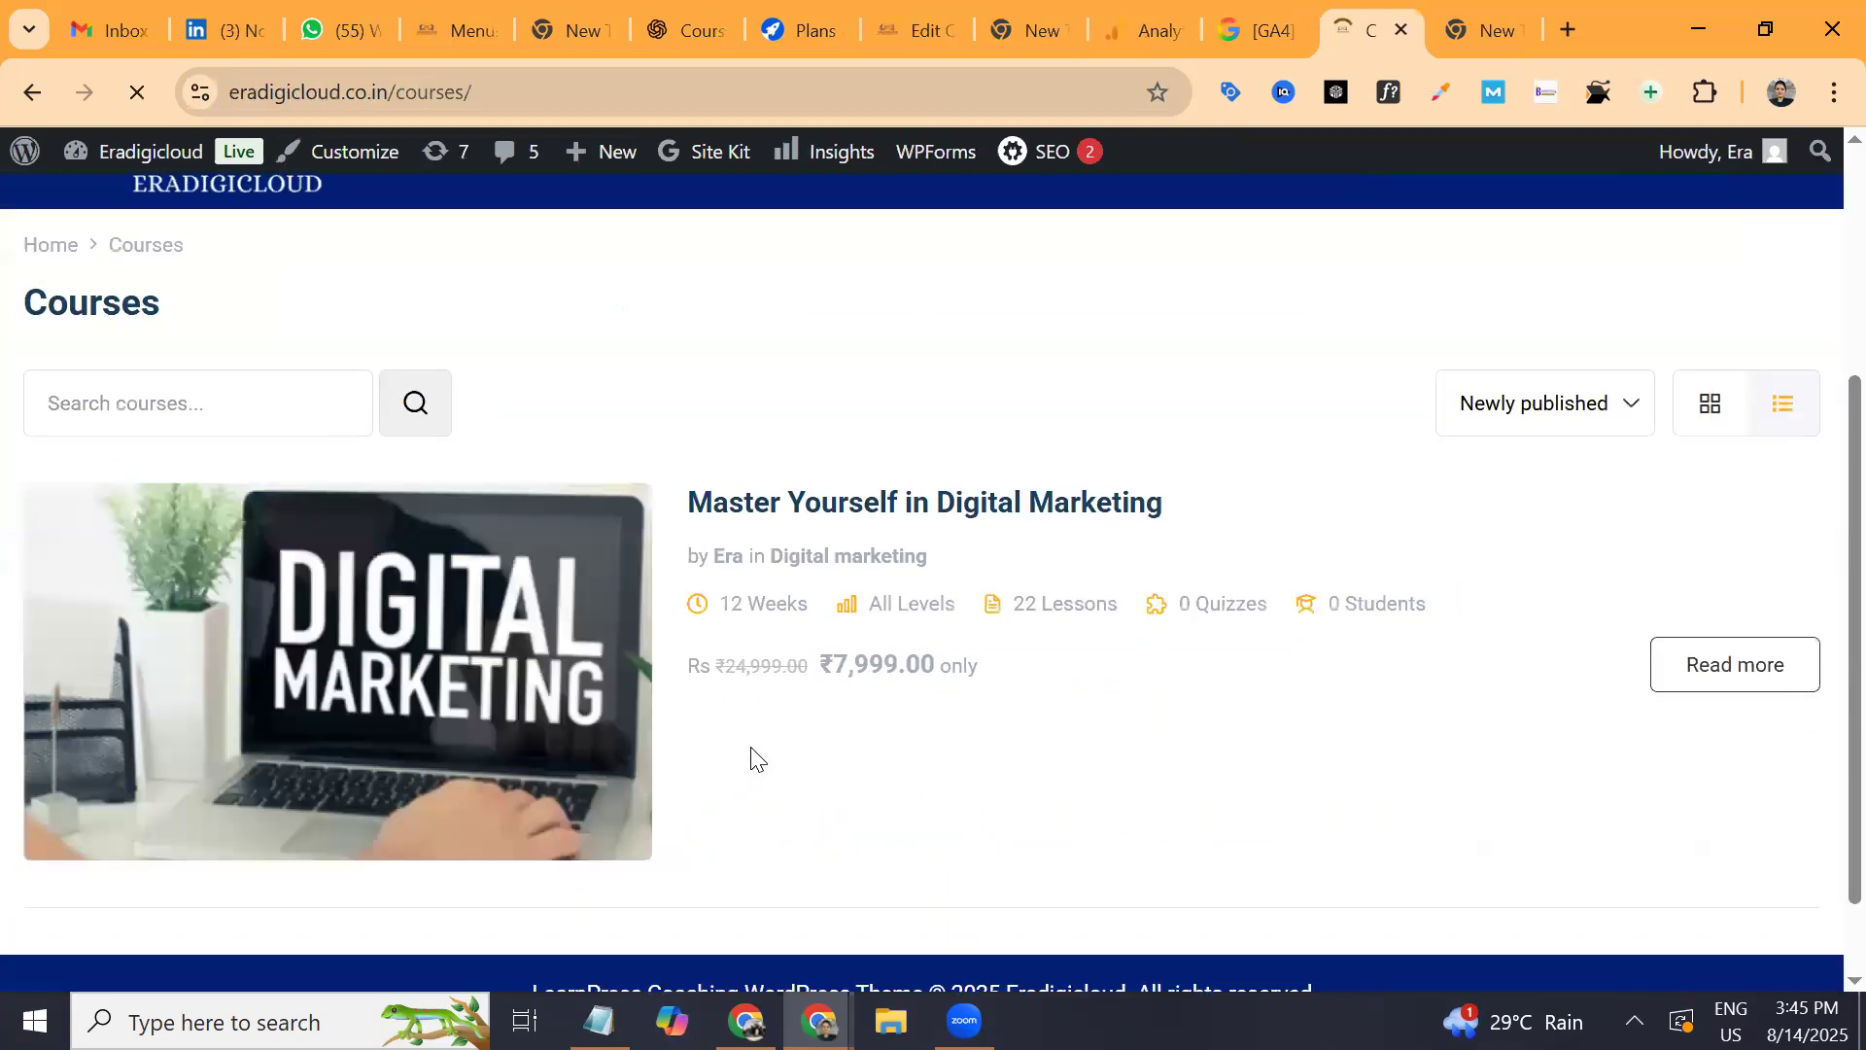
left_click(750, 758)
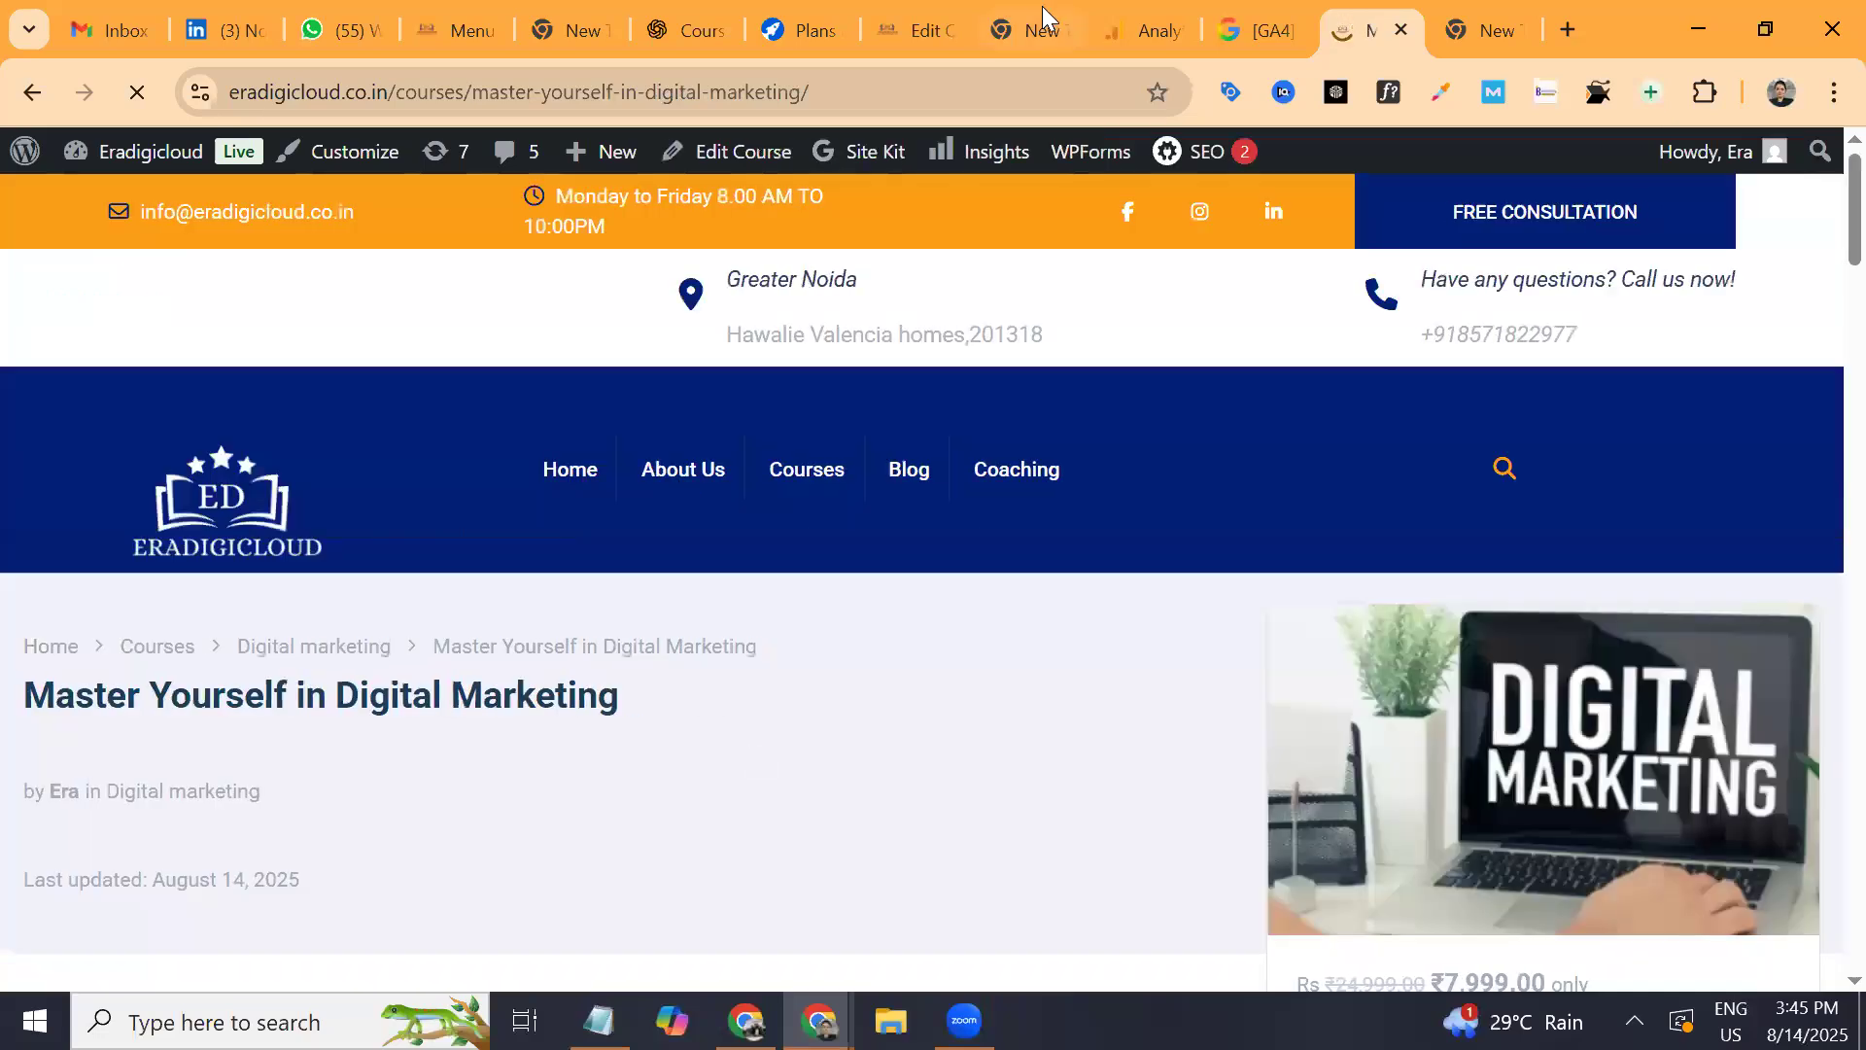
Copy the Master Yourself in Digital Marketing course page's full URL and return to the Google Analytics Events page.
left_click(841, 93)
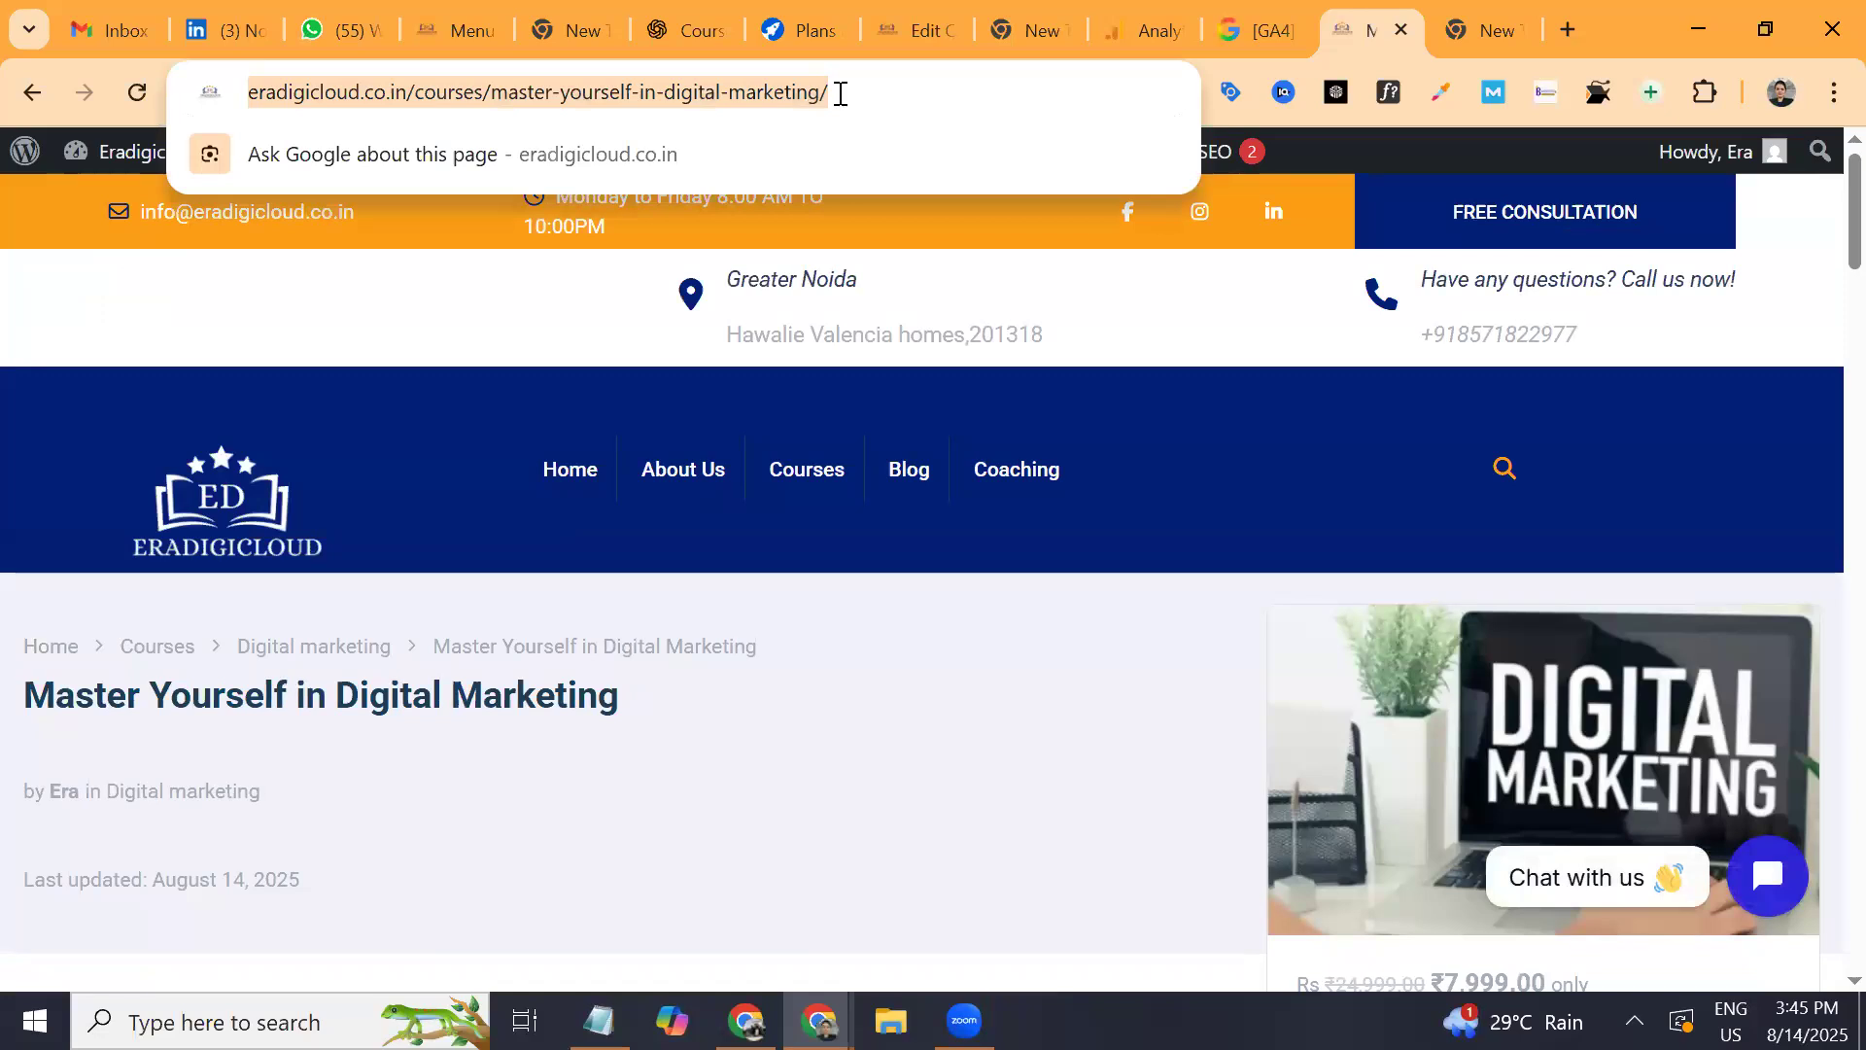
key("ctrl+d")
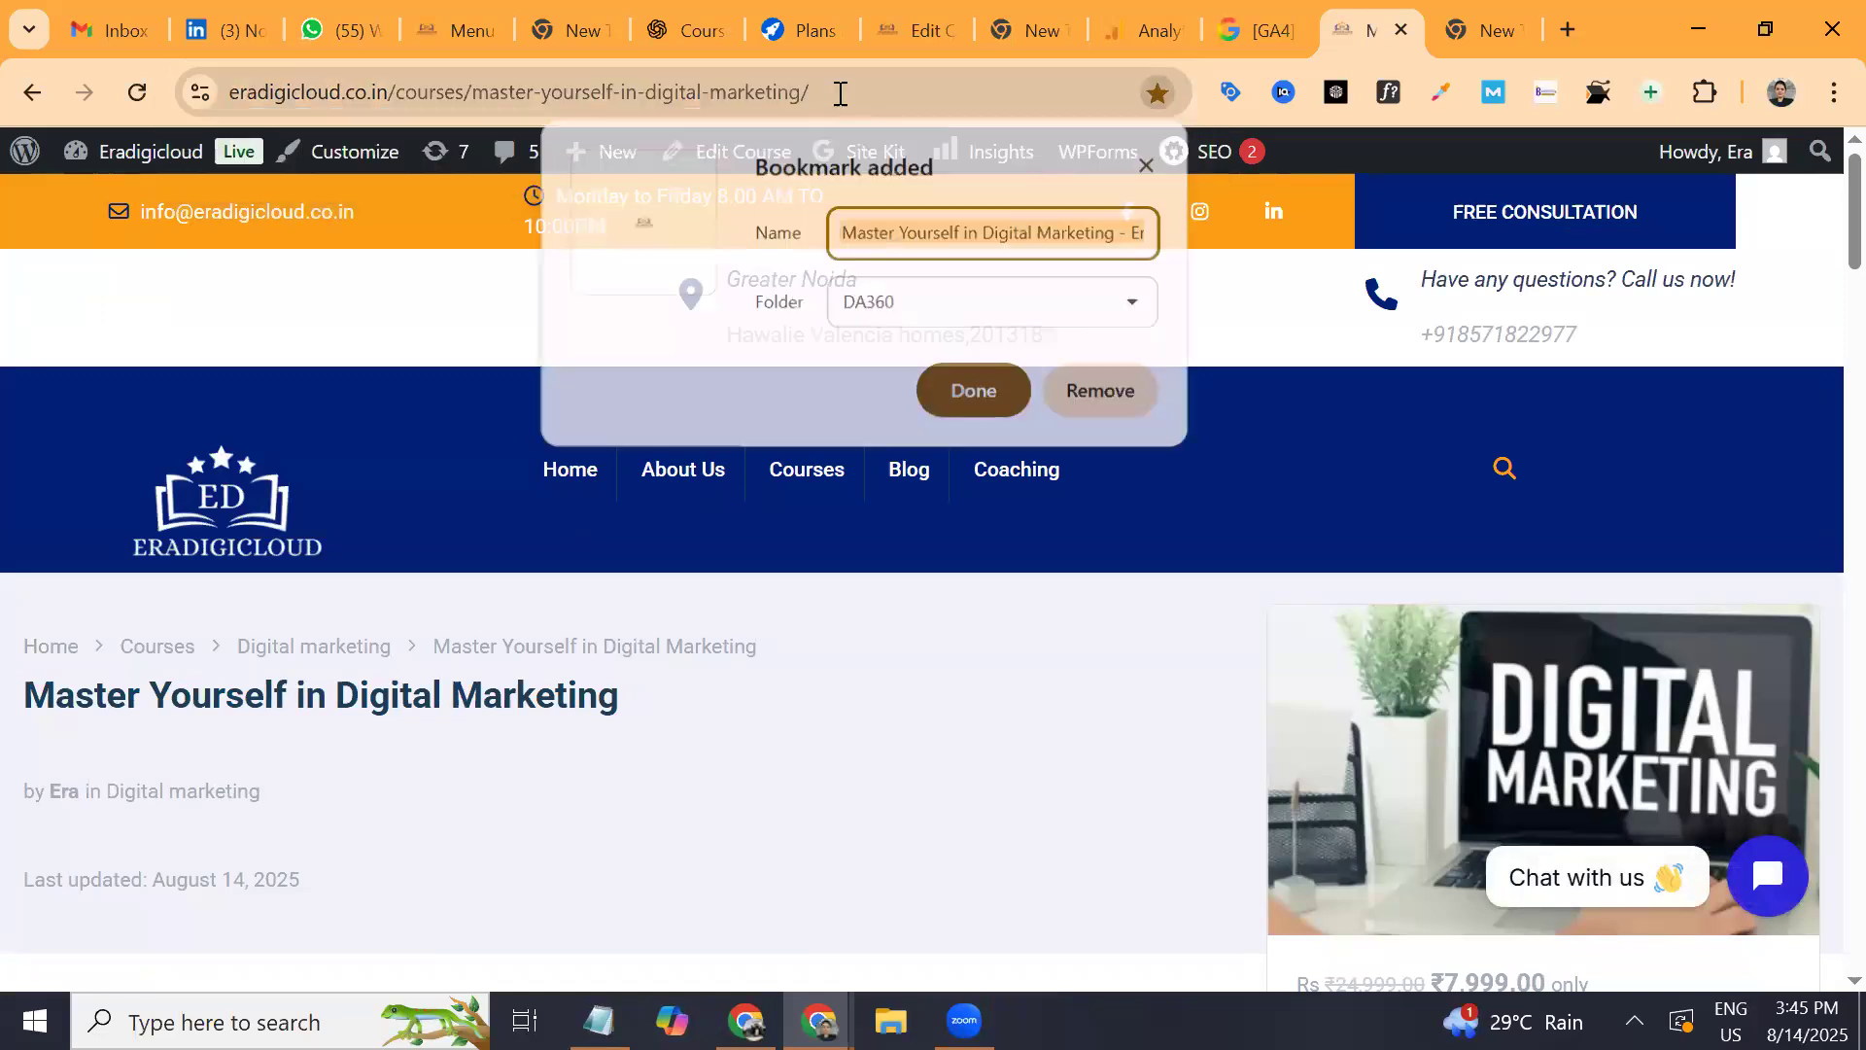
key("Return")
key("ctrl+a")
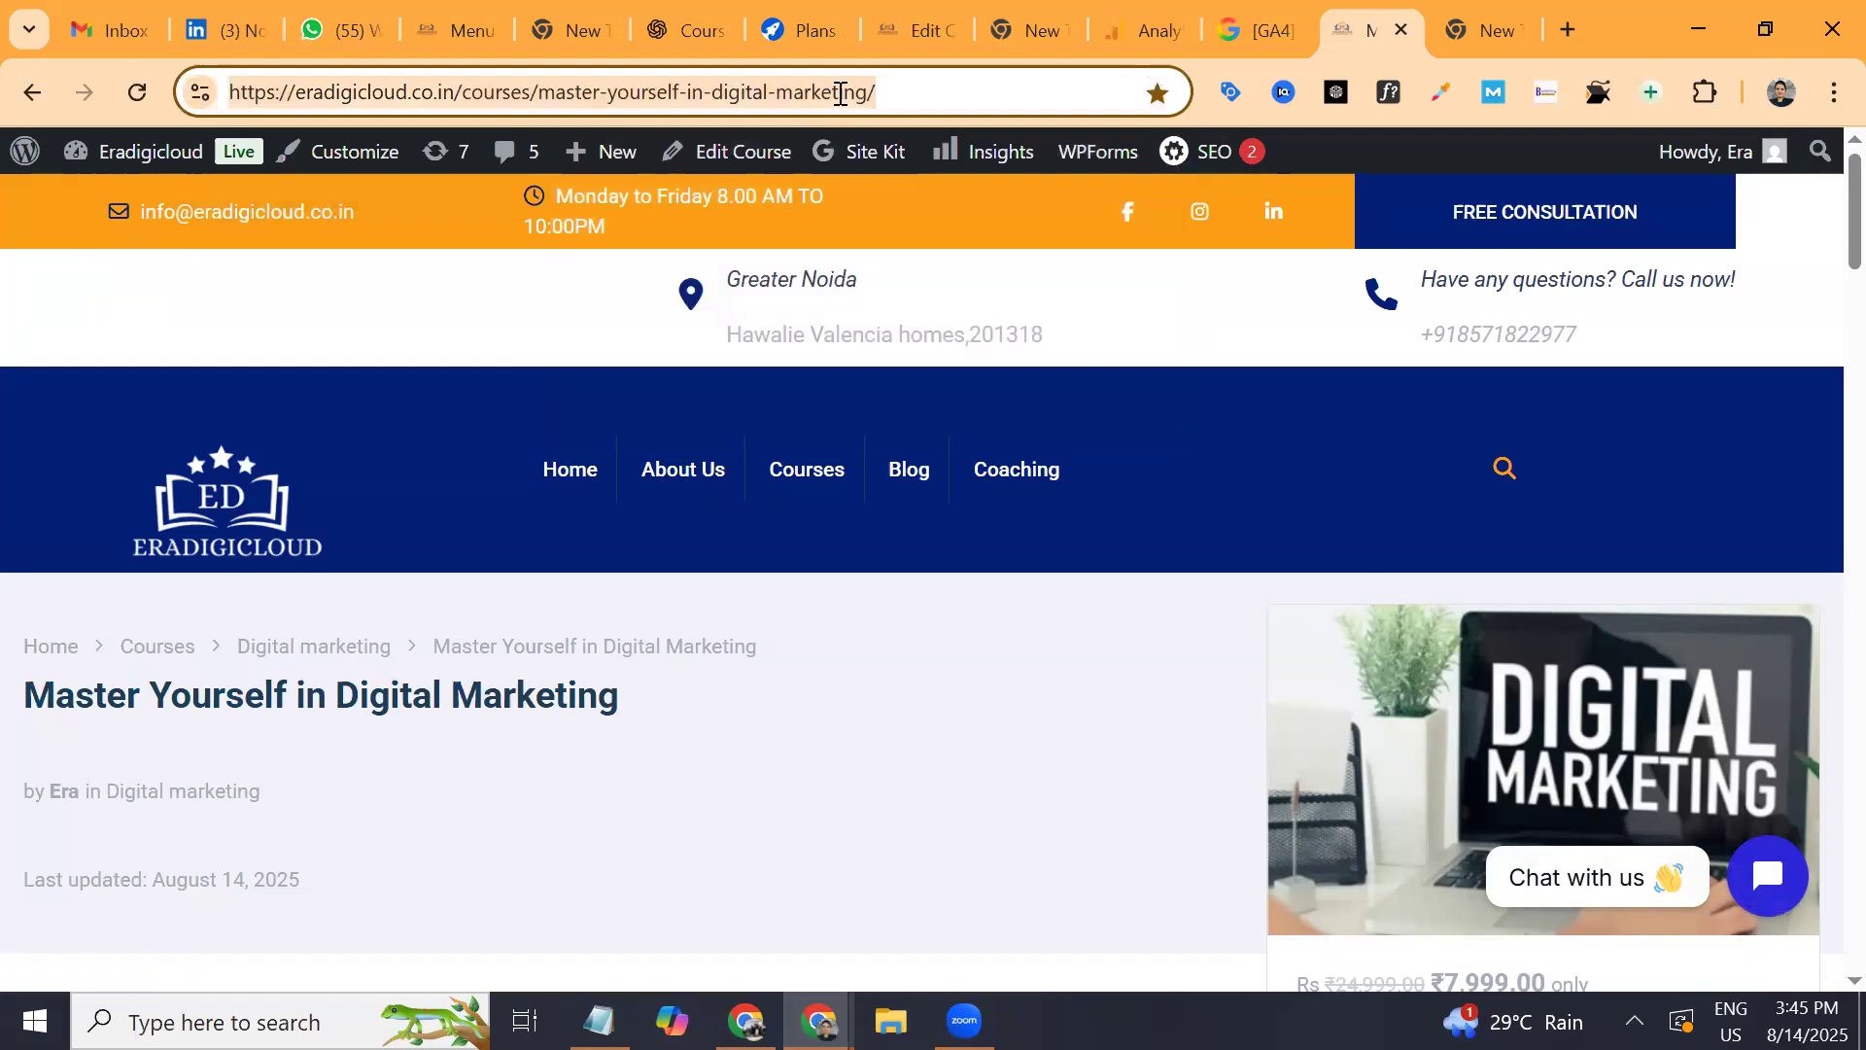
left_click(1147, 30)
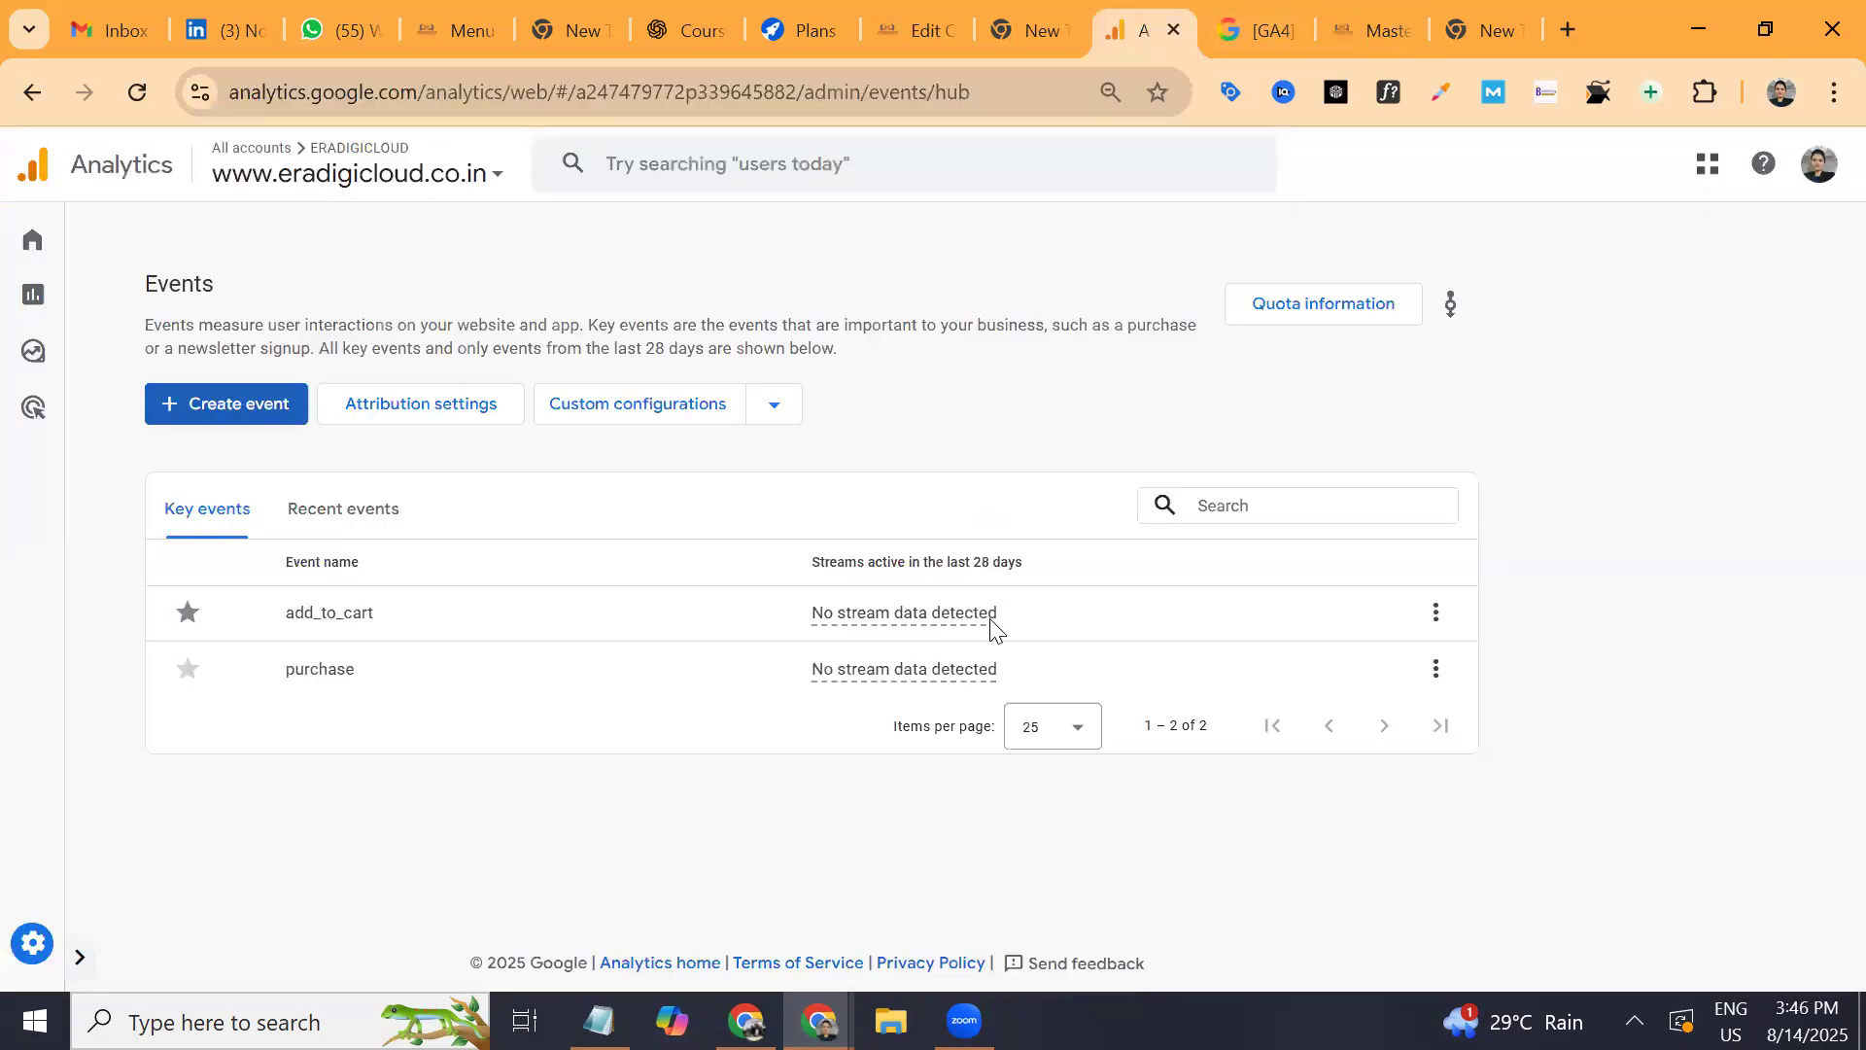
Start a new event named lead, marked as a key event without a default value and counted once per event.
left_click(194, 417)
left_click(809, 435)
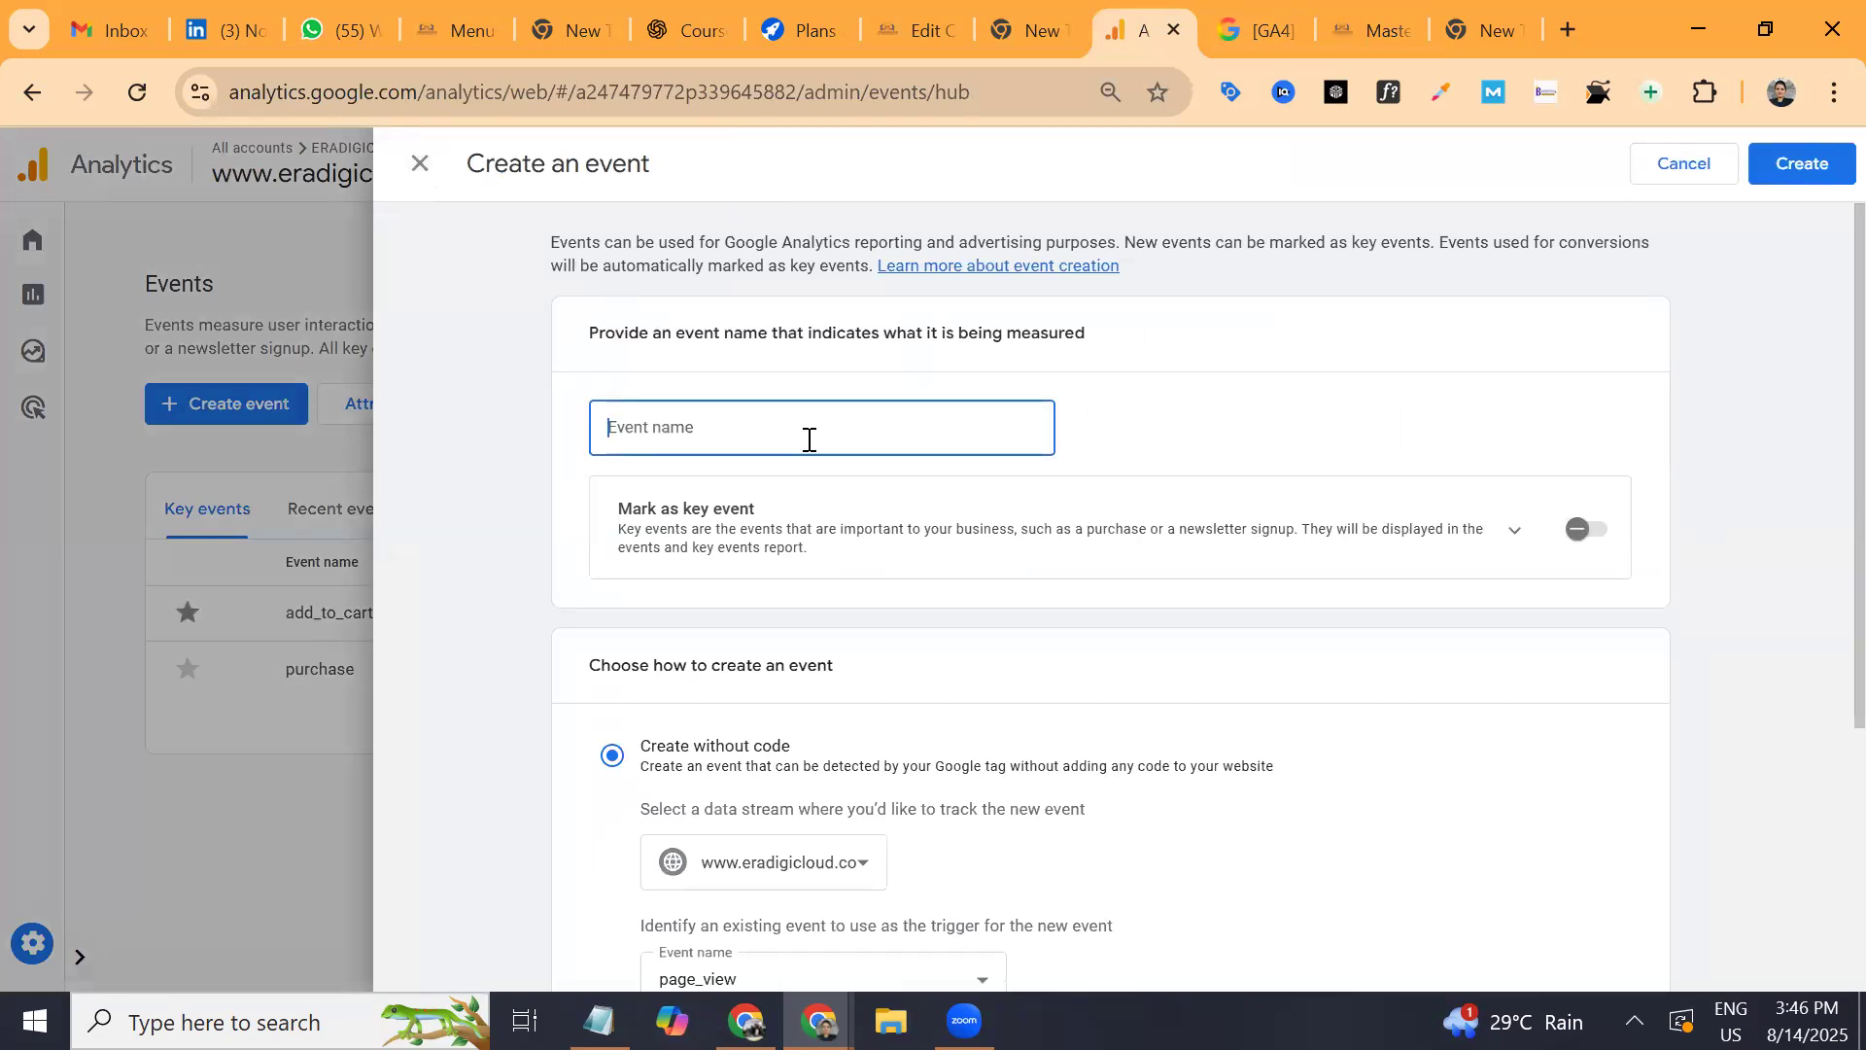
type("lead")
left_click(1592, 532)
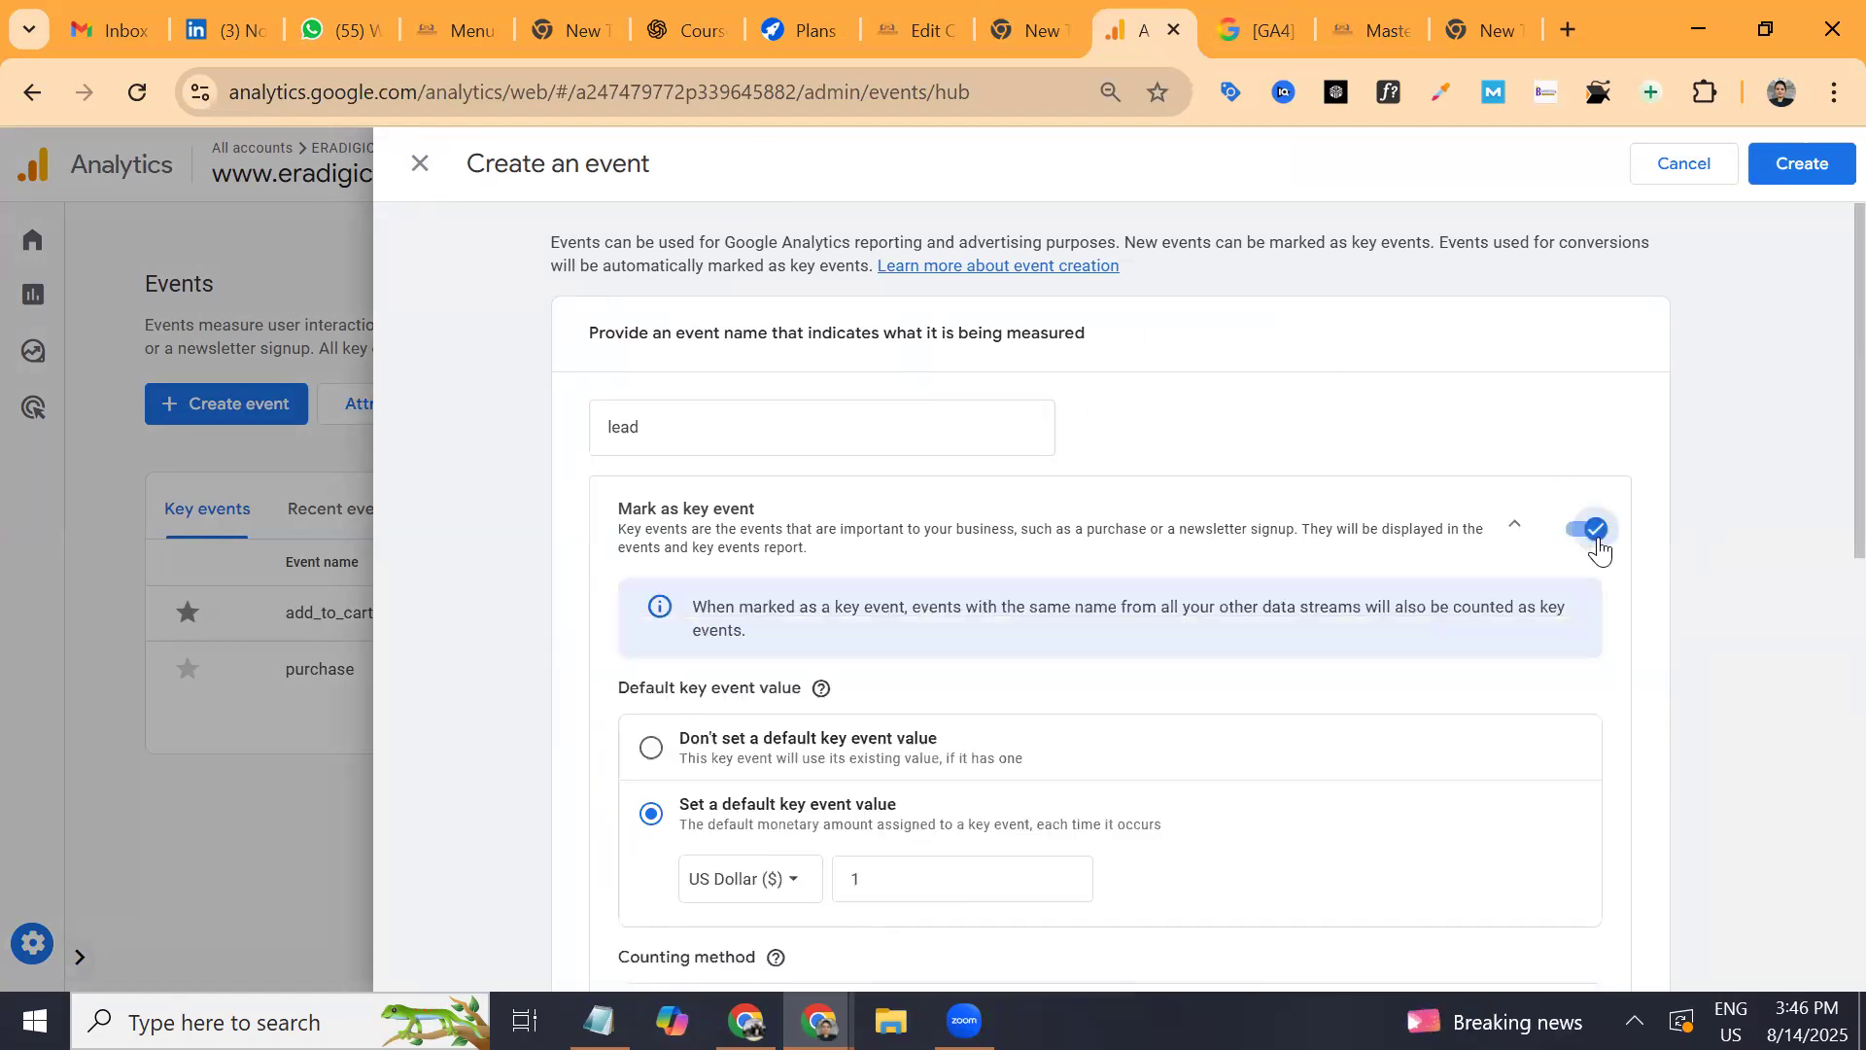
scroll(1599, 550, "down", 3)
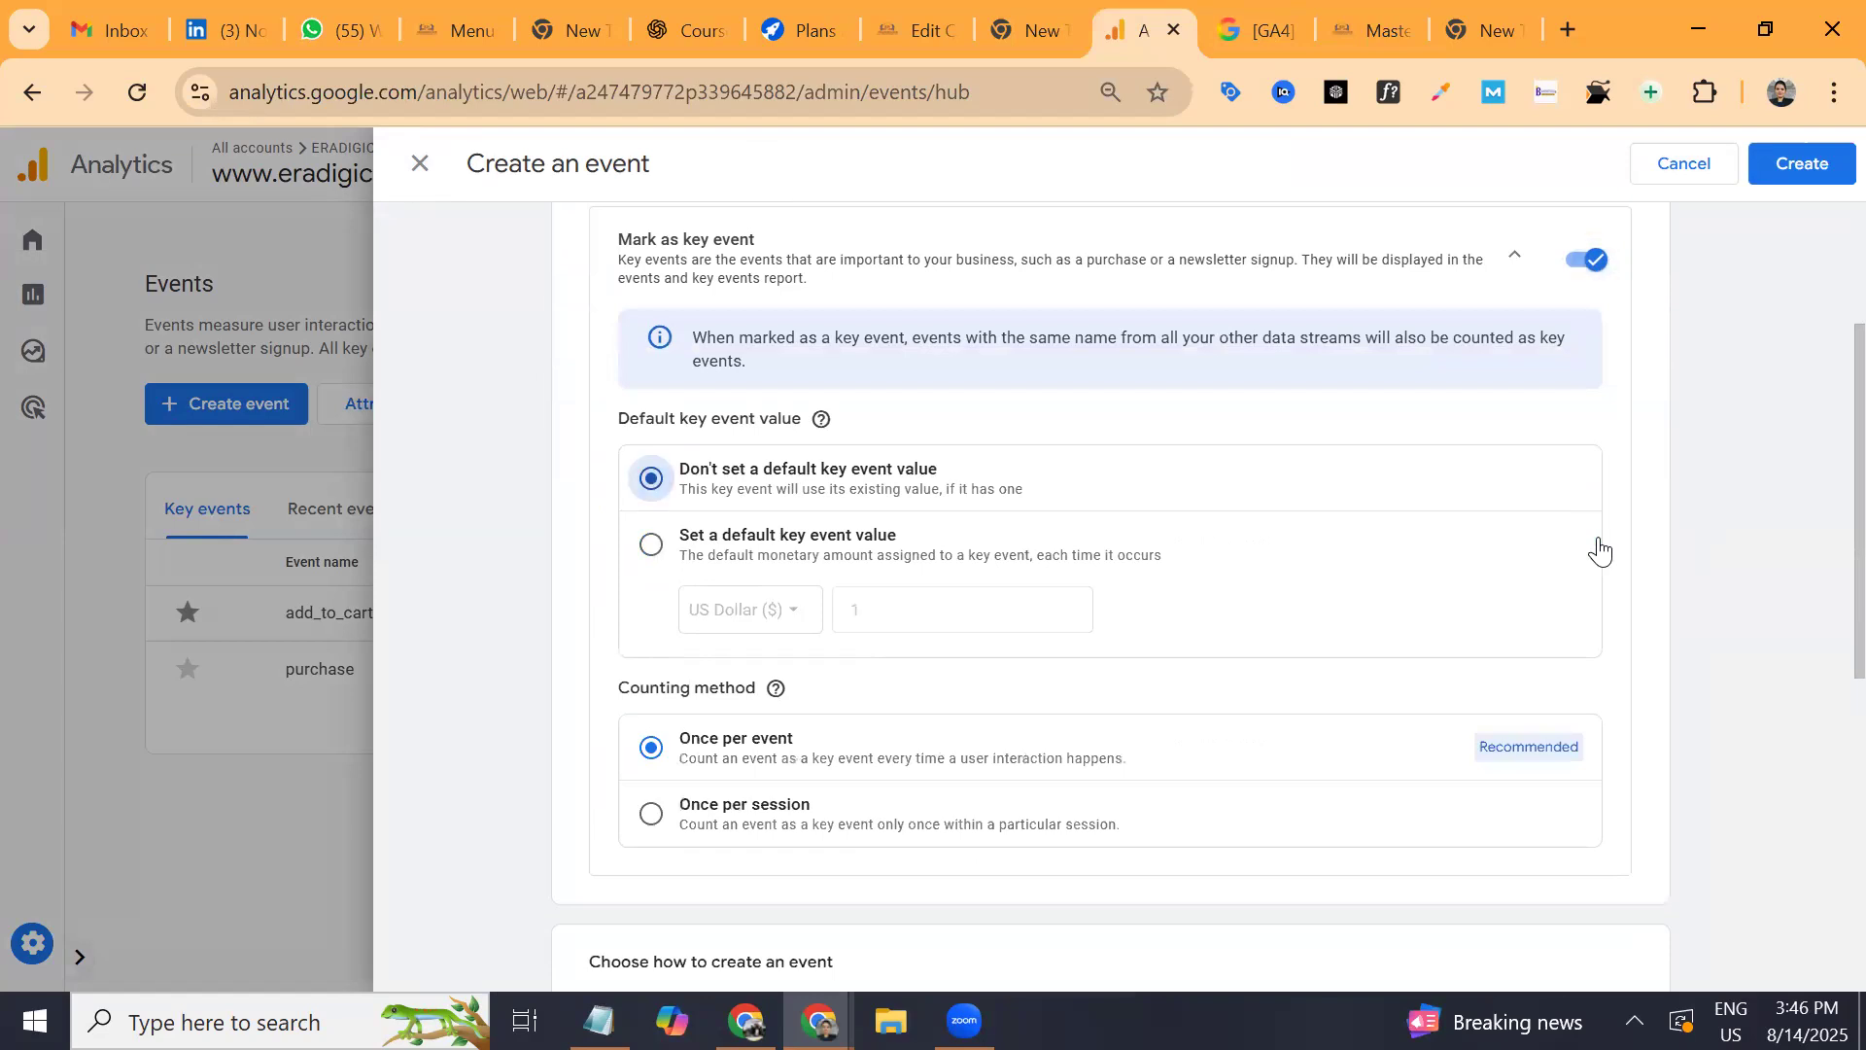
scroll(1599, 550, "down", 3)
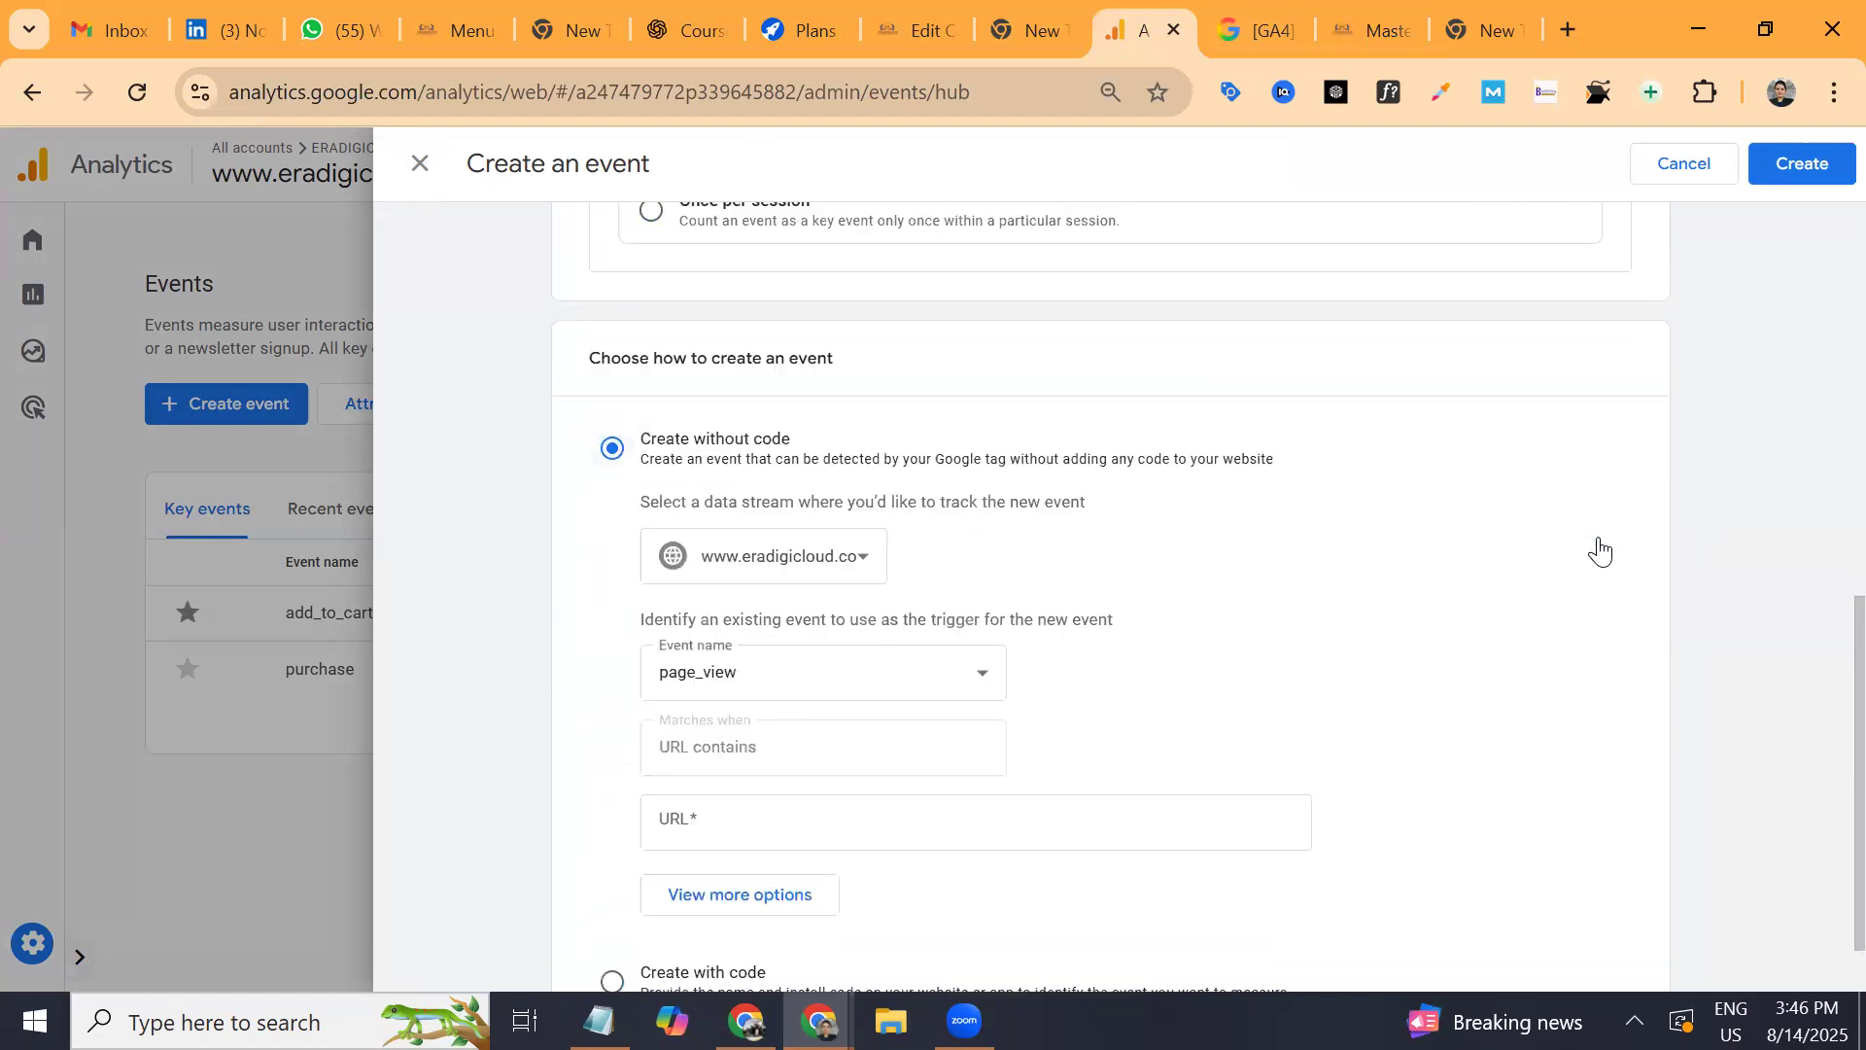
left_click(972, 822)
type("https://eradigicloud.co.in/courses/master-yourself-in-digital-marketing/")
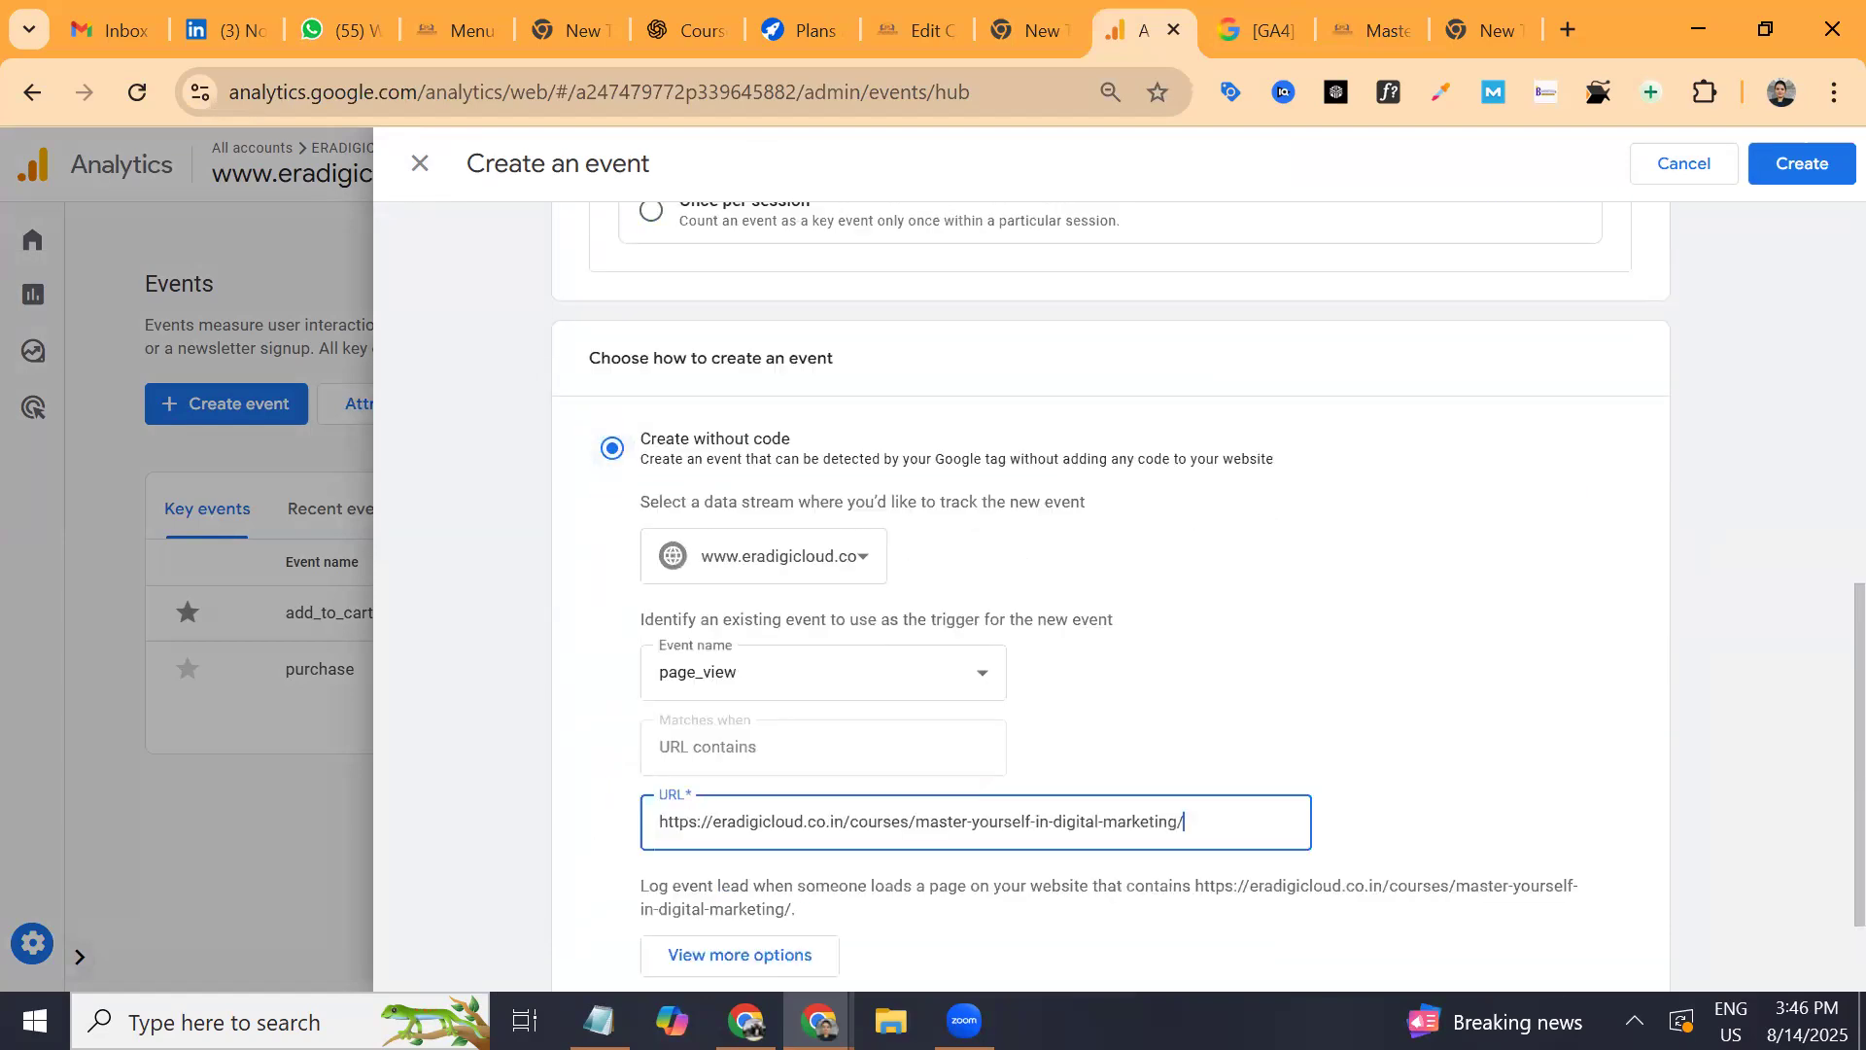
scroll(1602, 551, "down", 2)
key("Return")
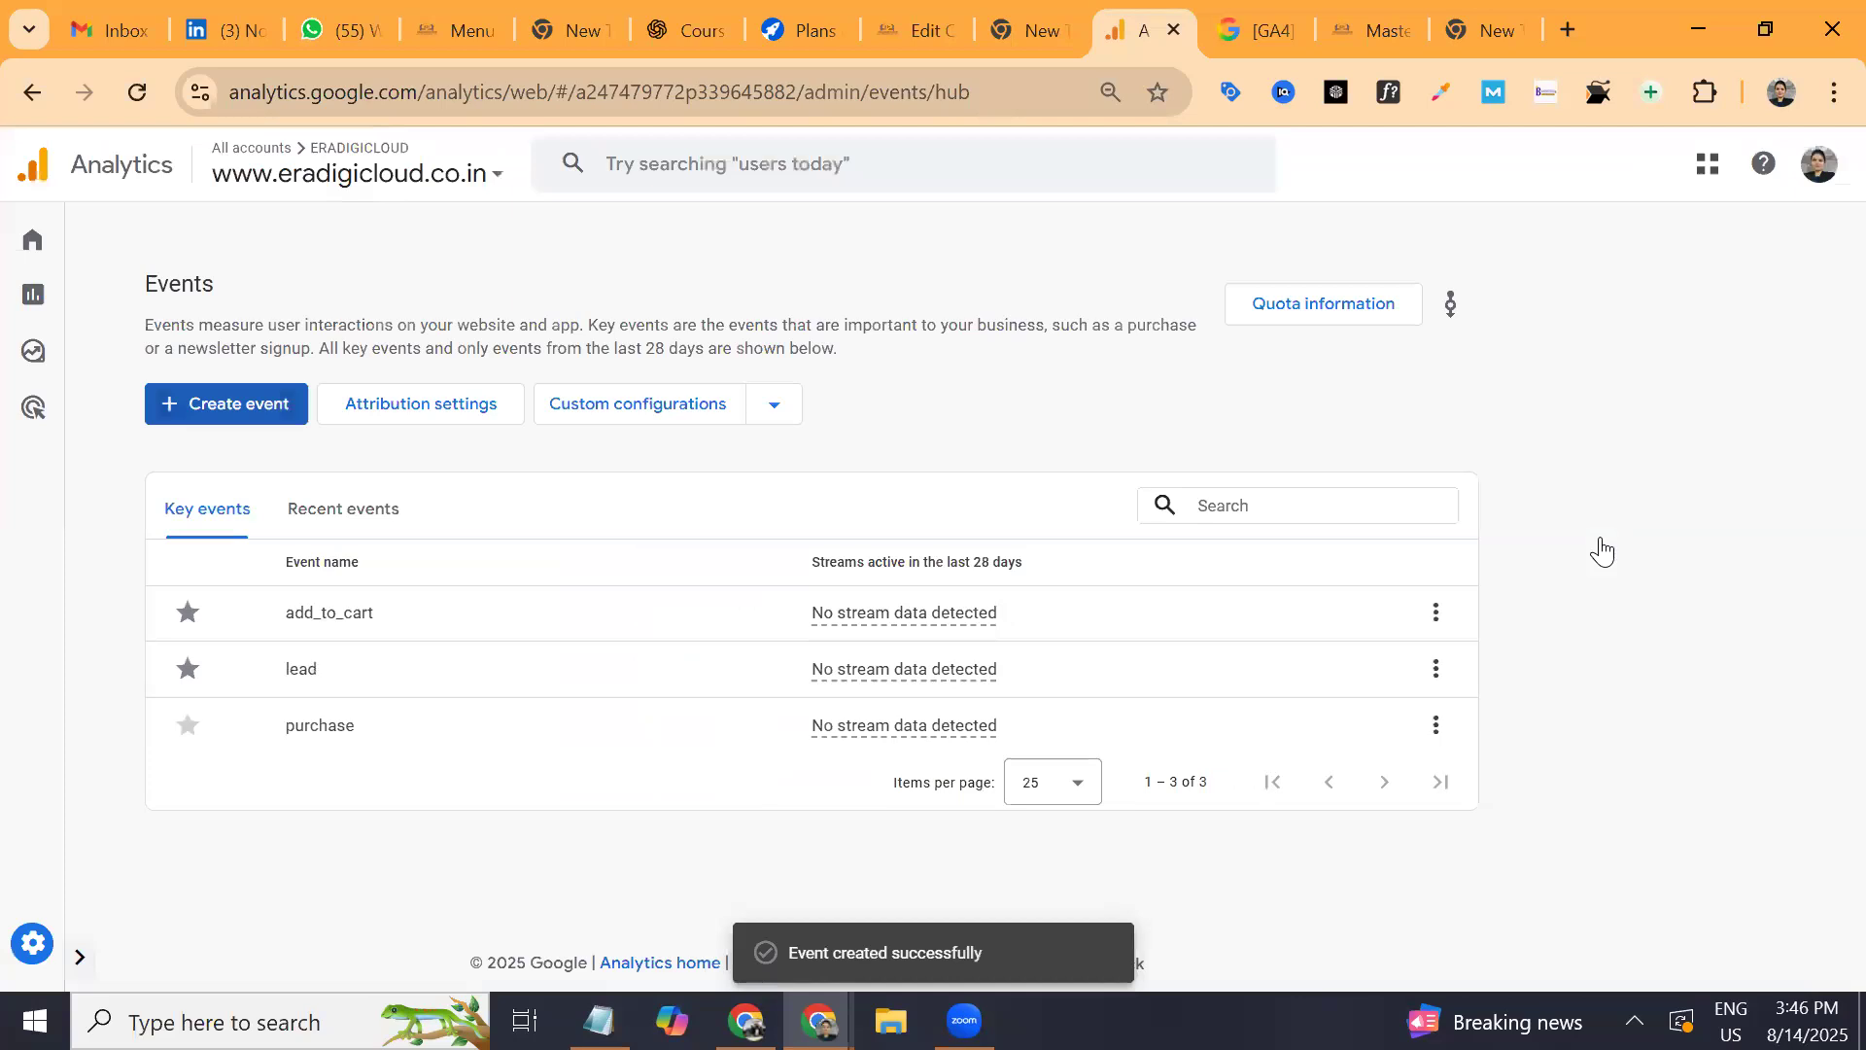
Review the recent events and the key events, and reload the Events page.
left_click(380, 504)
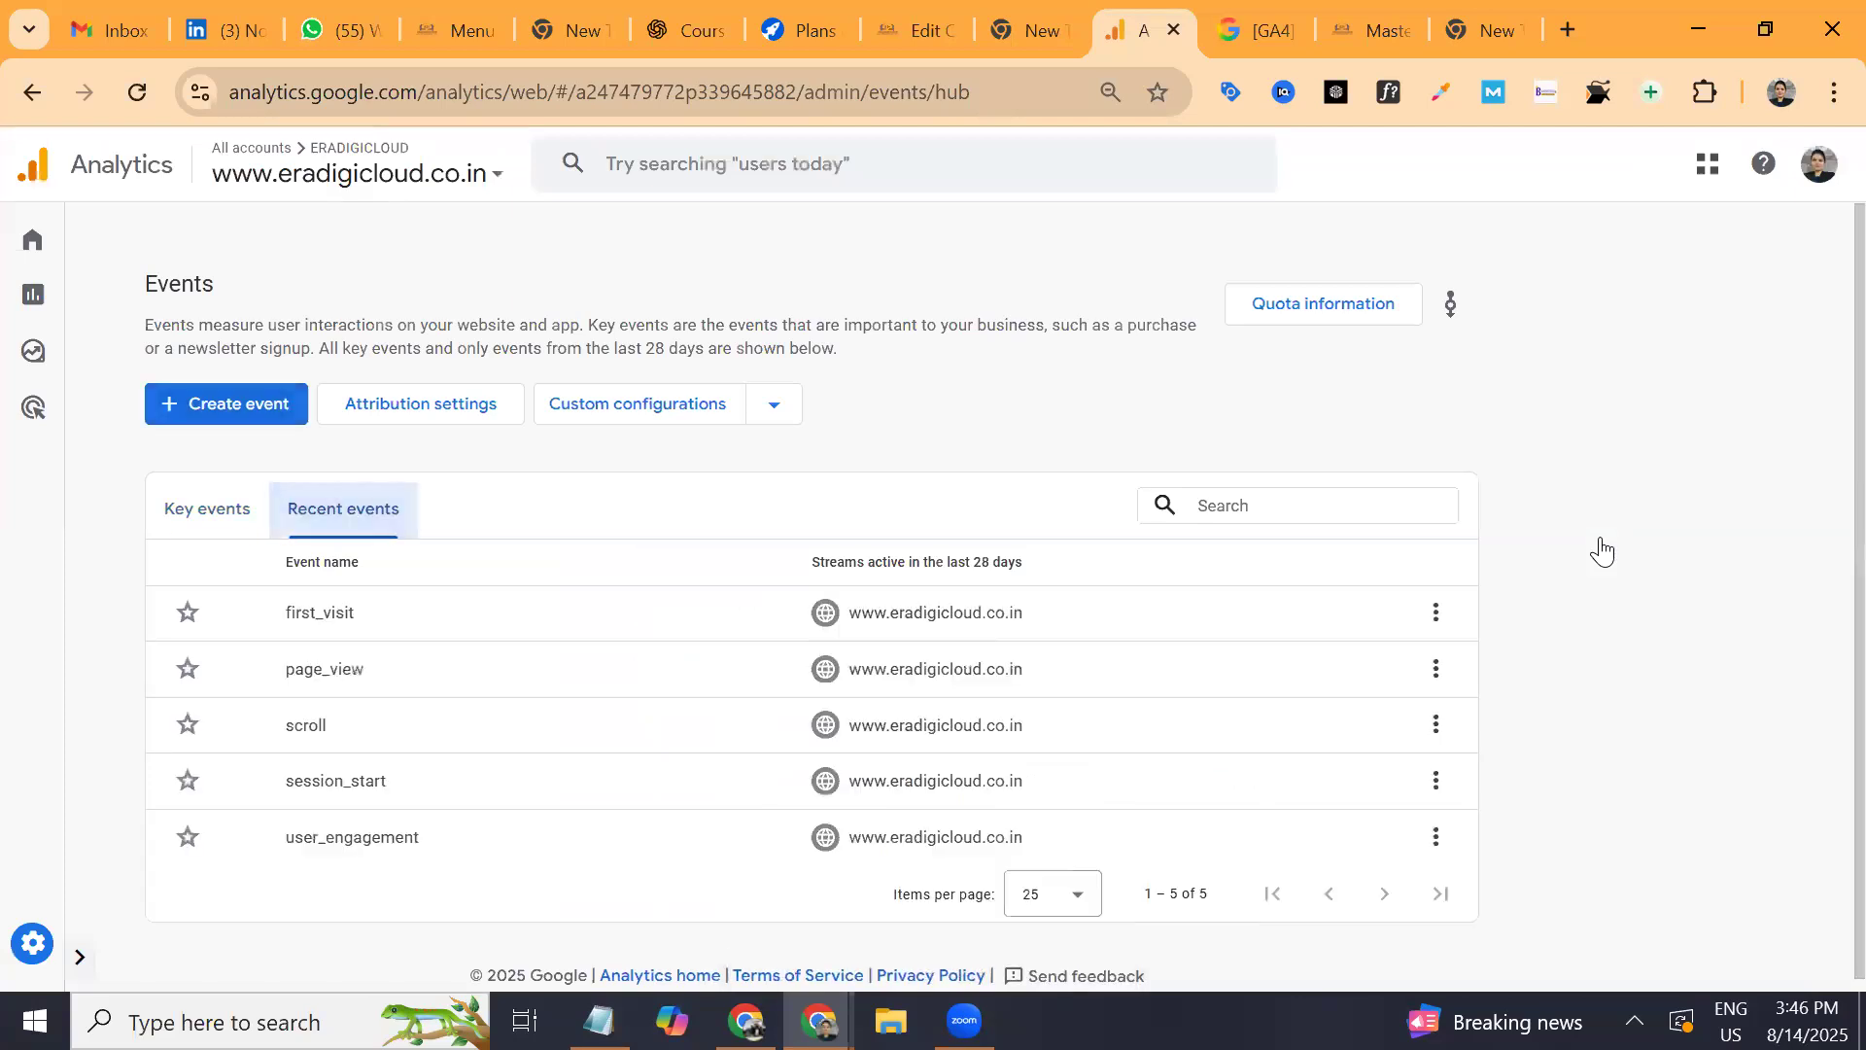
left_click(207, 509)
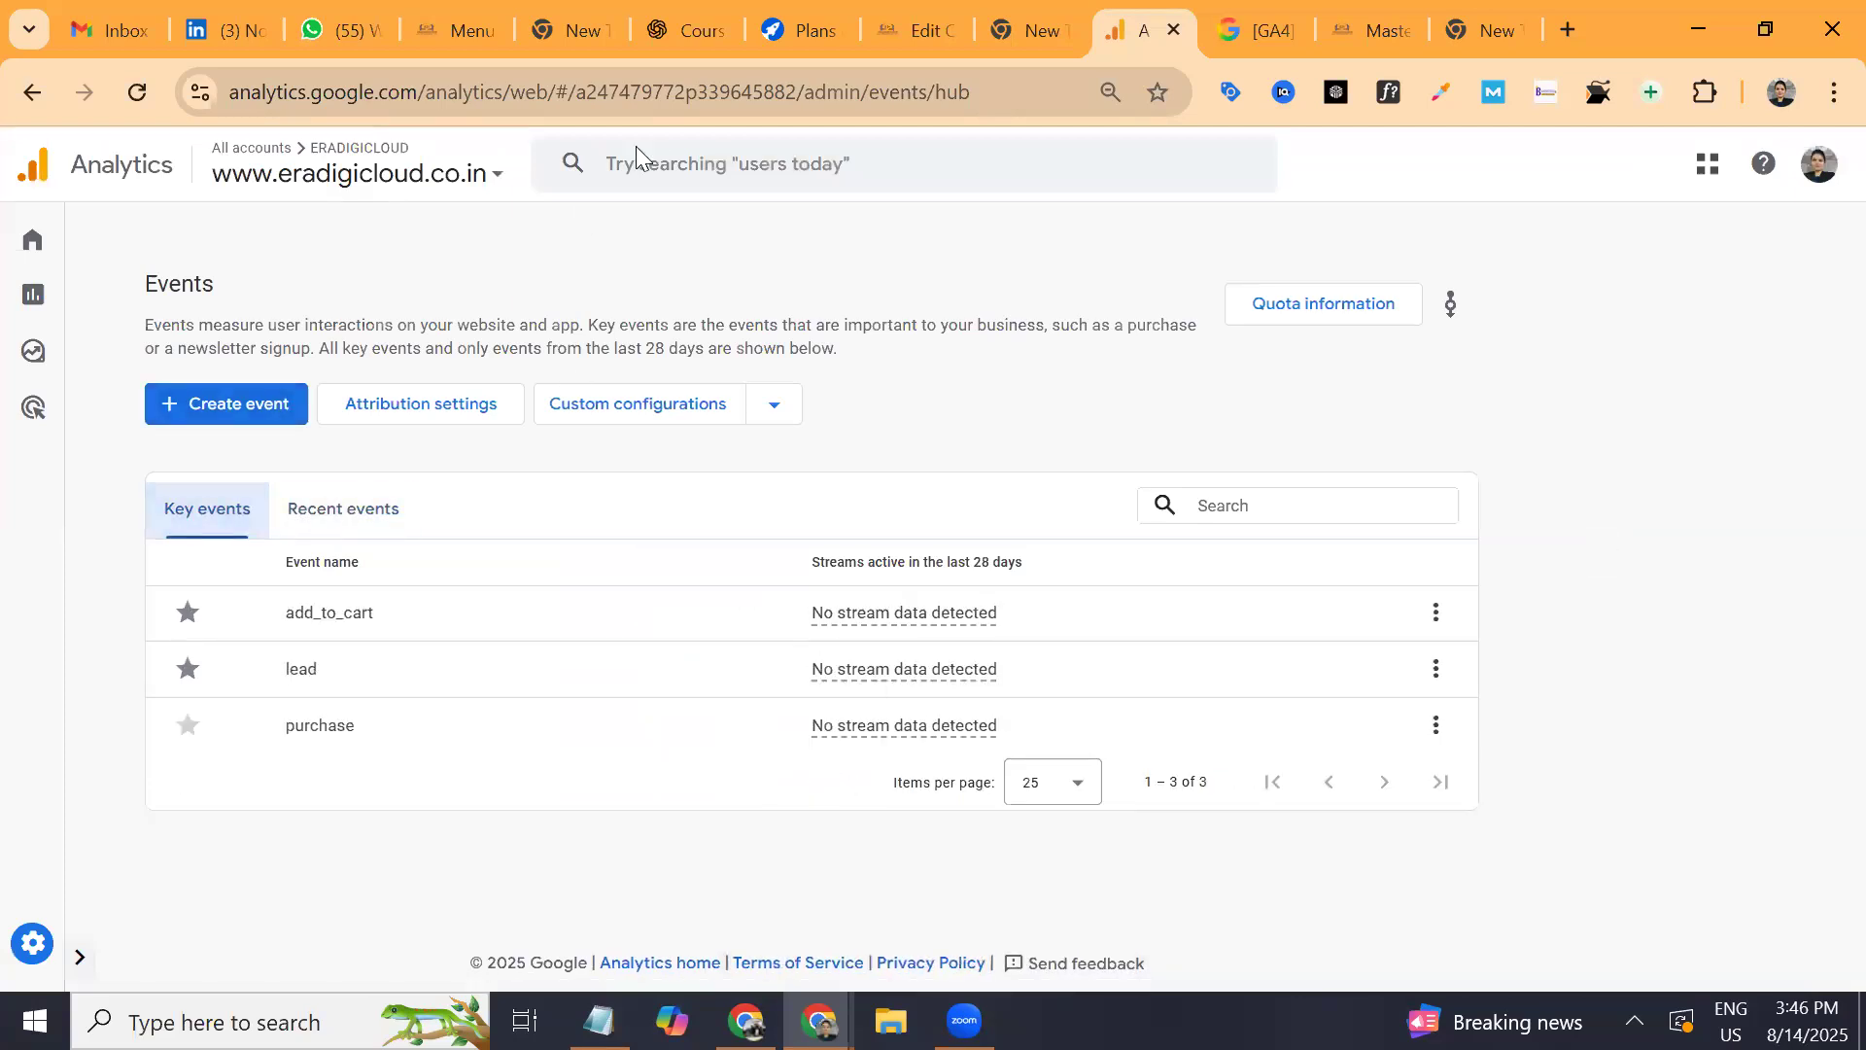
left_click(142, 103)
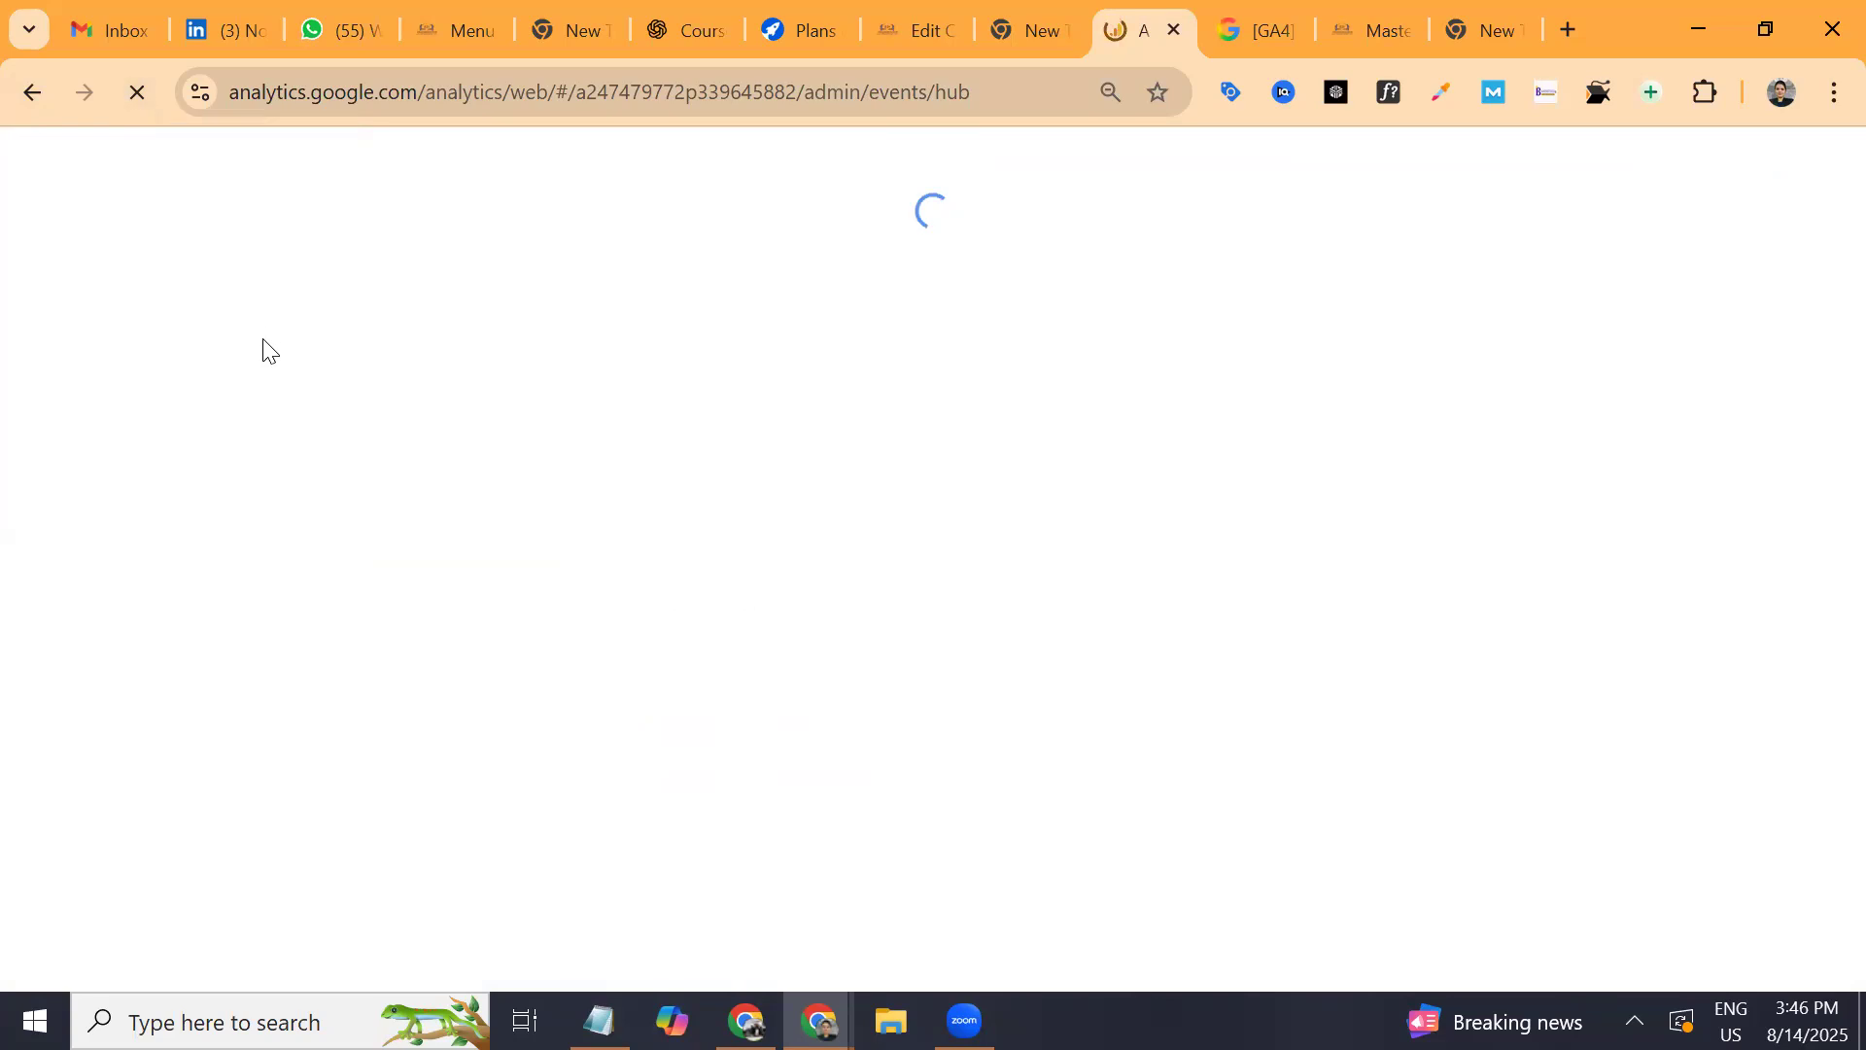
Switch to the other Chrome window and open the Master Yourself in Digital Marketing course from the site's Courses page.
left_click(746, 1021)
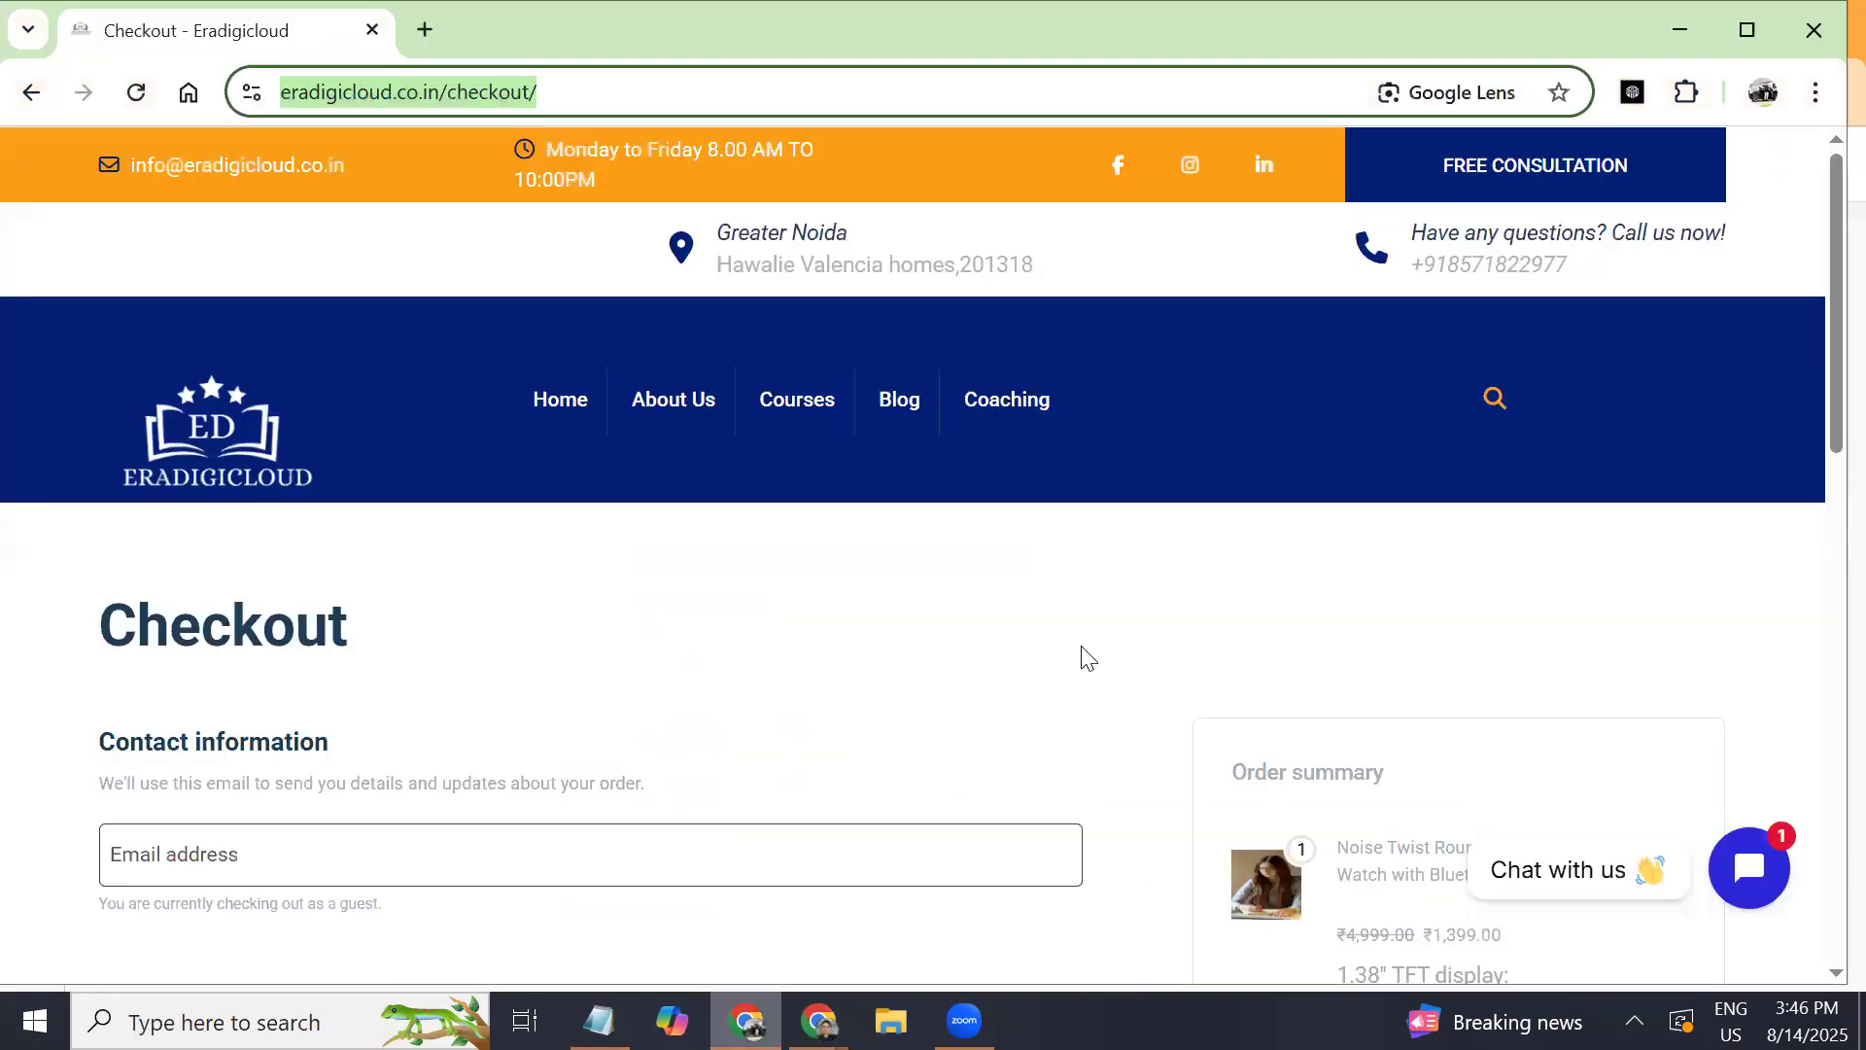
left_click(824, 406)
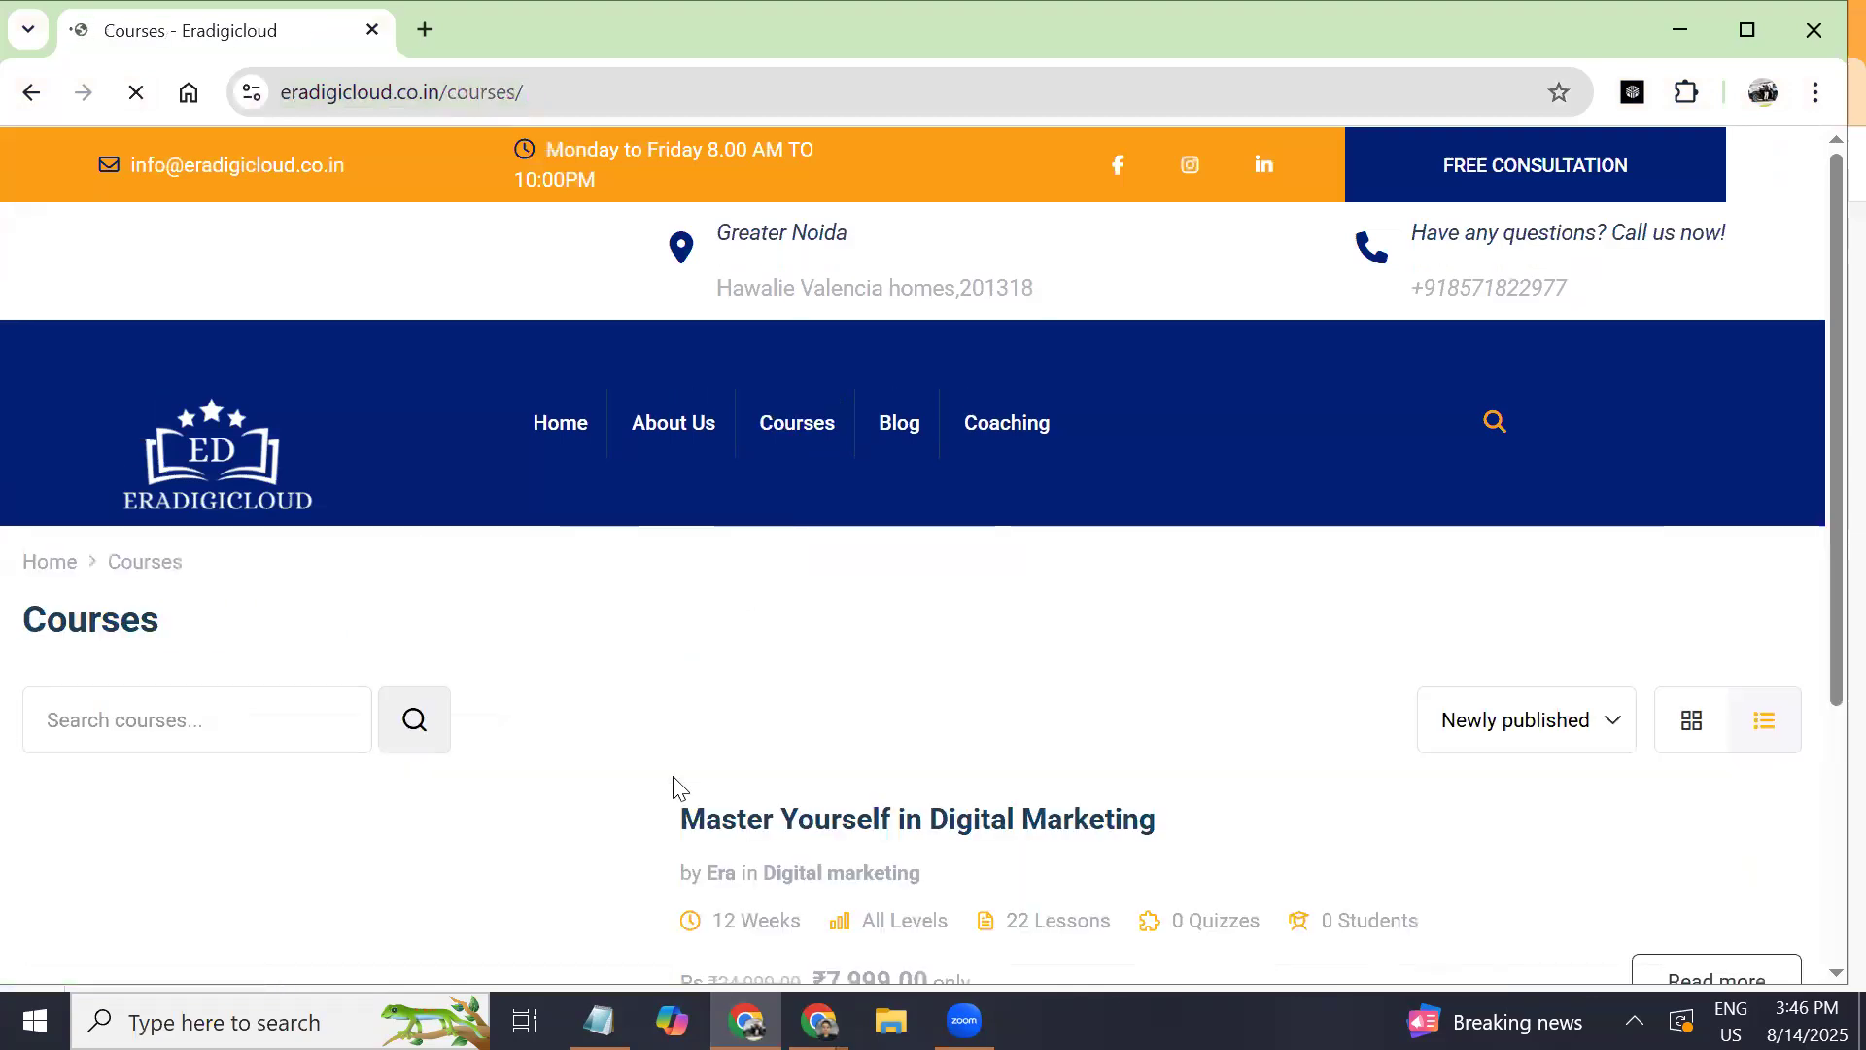
scroll(465, 625, "down", 4)
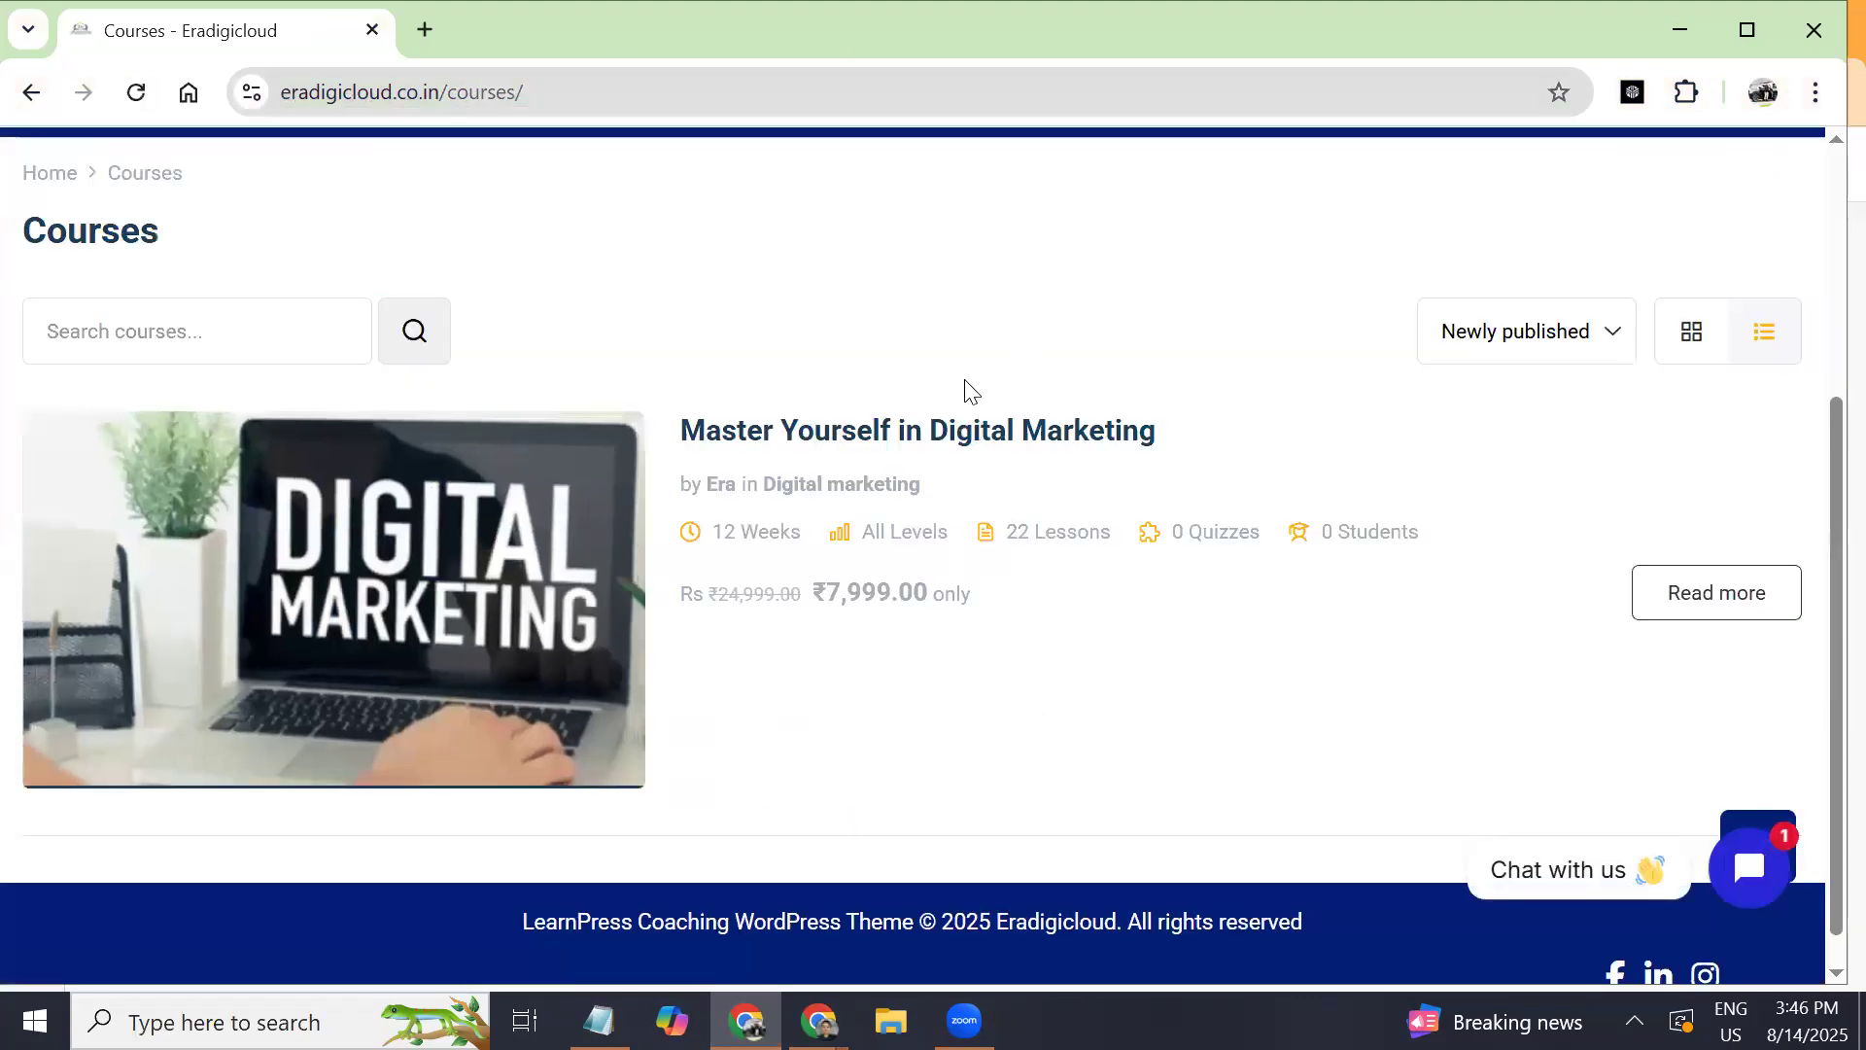
left_click(933, 435)
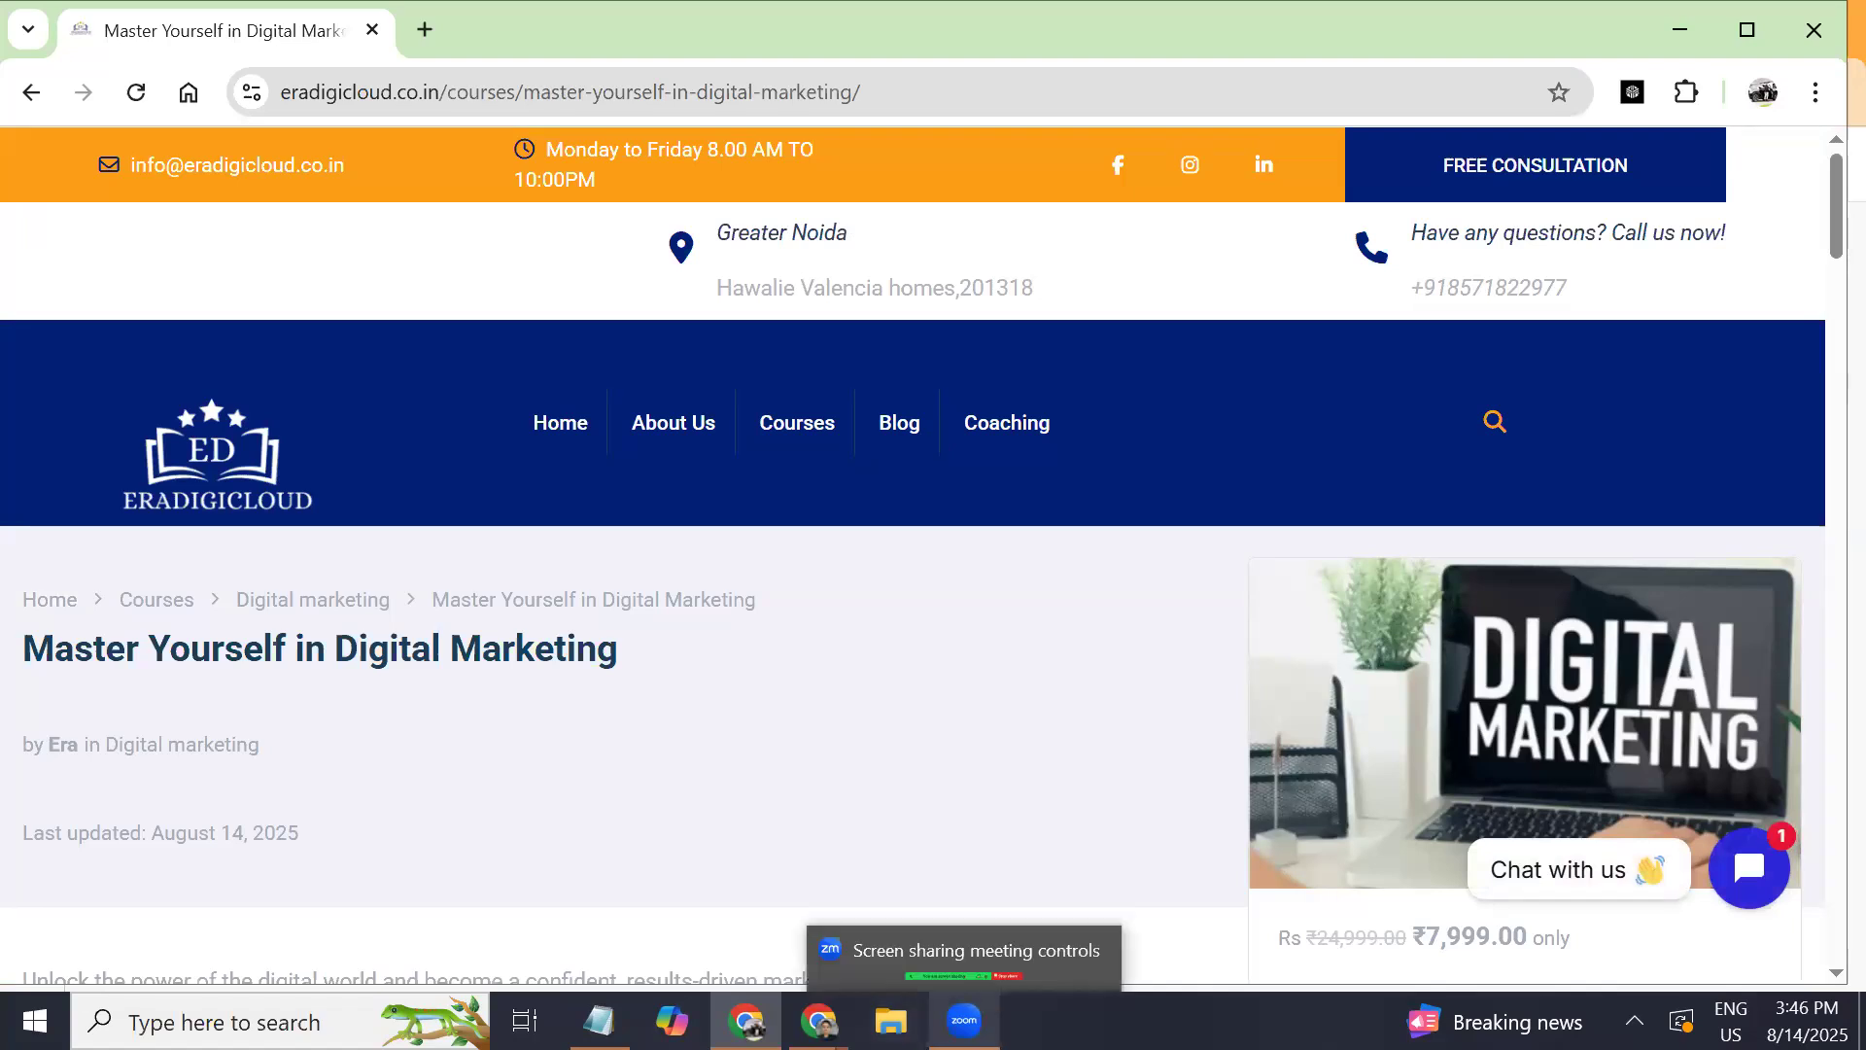
Switch back to Google Analytics, open the property's DebugView and select the 3:45 PM point on its timeline.
mouse_move(819, 1021)
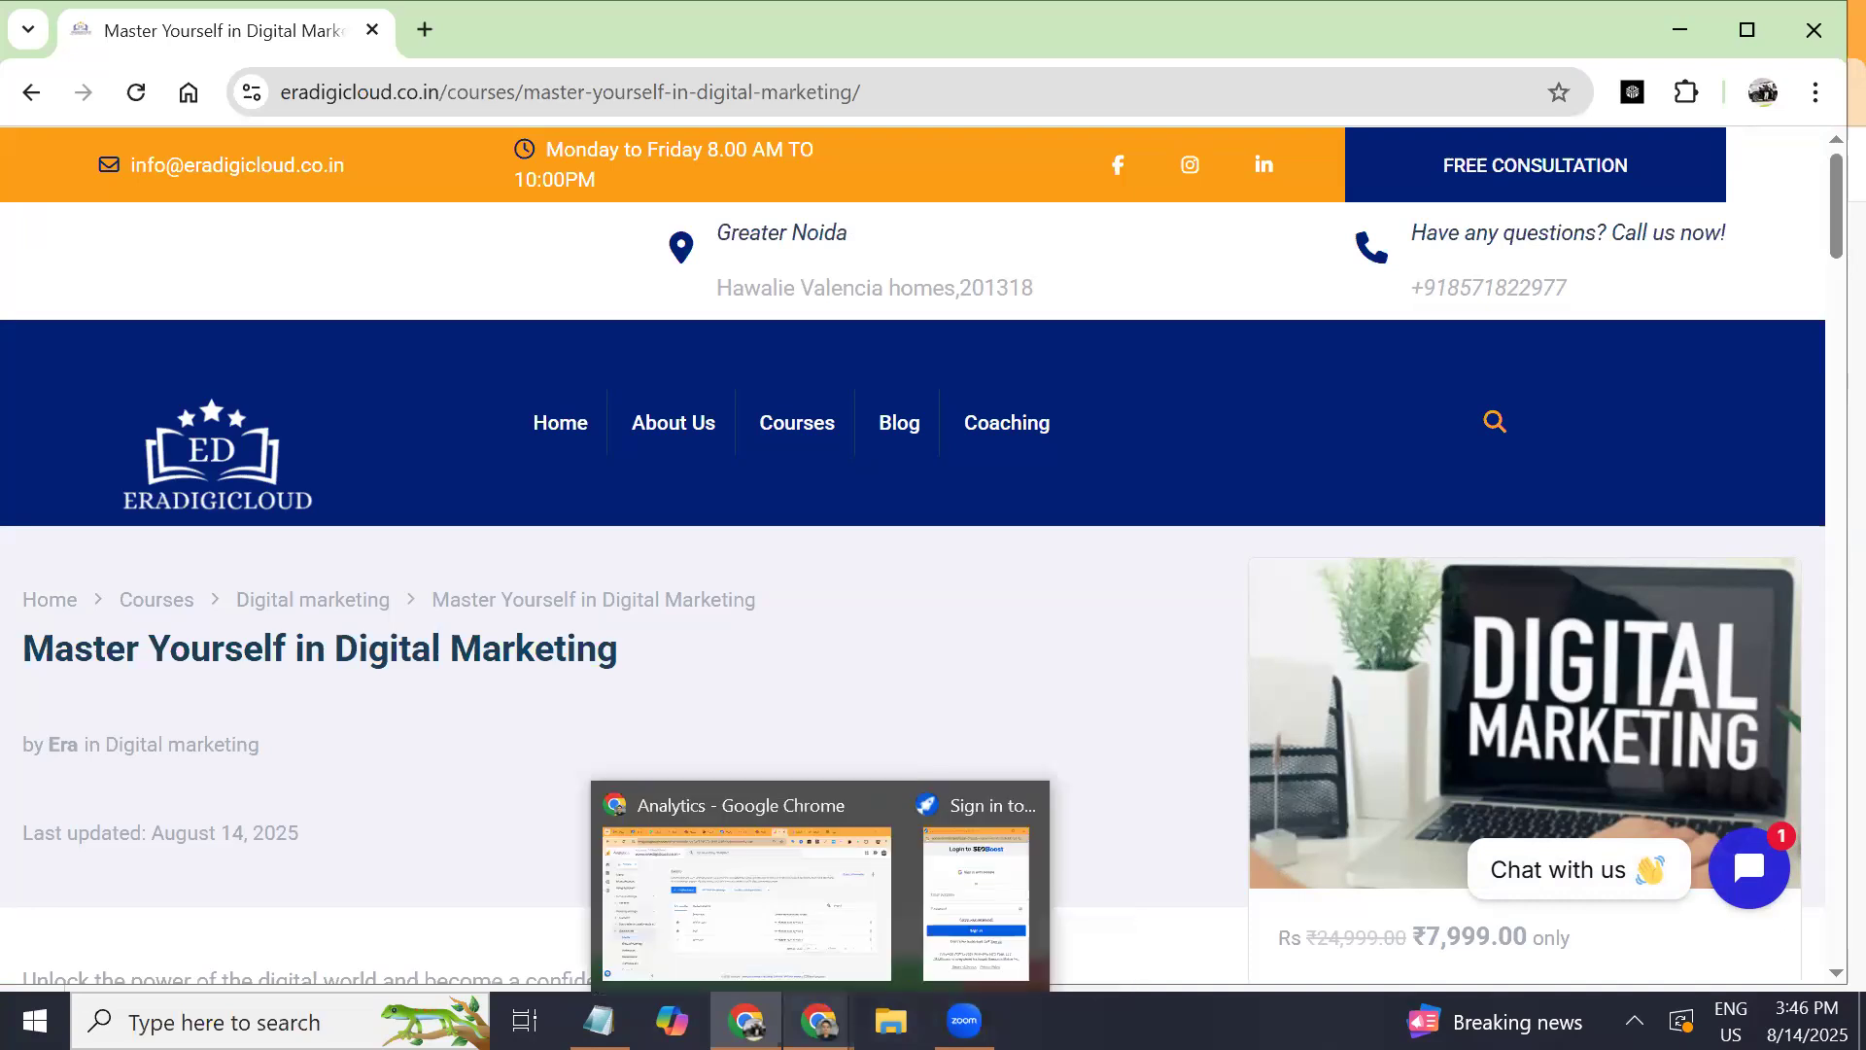
left_click(775, 943)
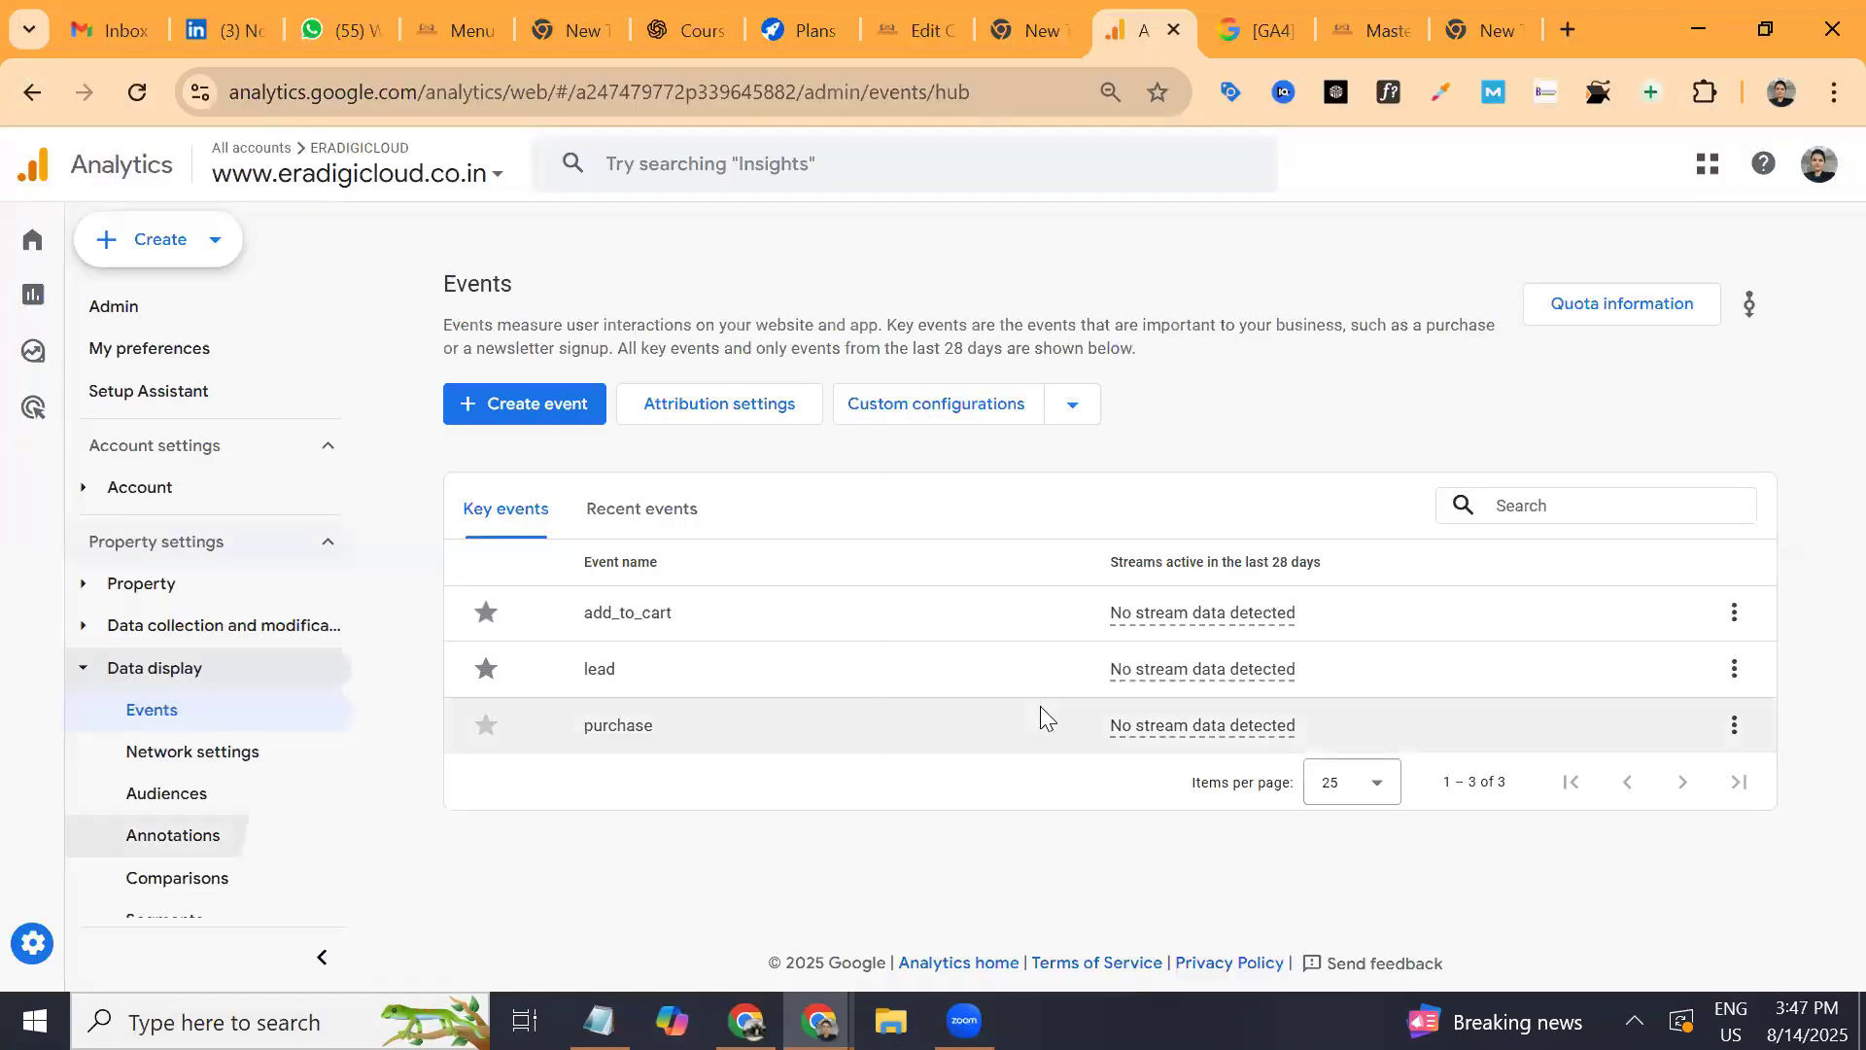
left_click_drag(360, 745, 379, 924)
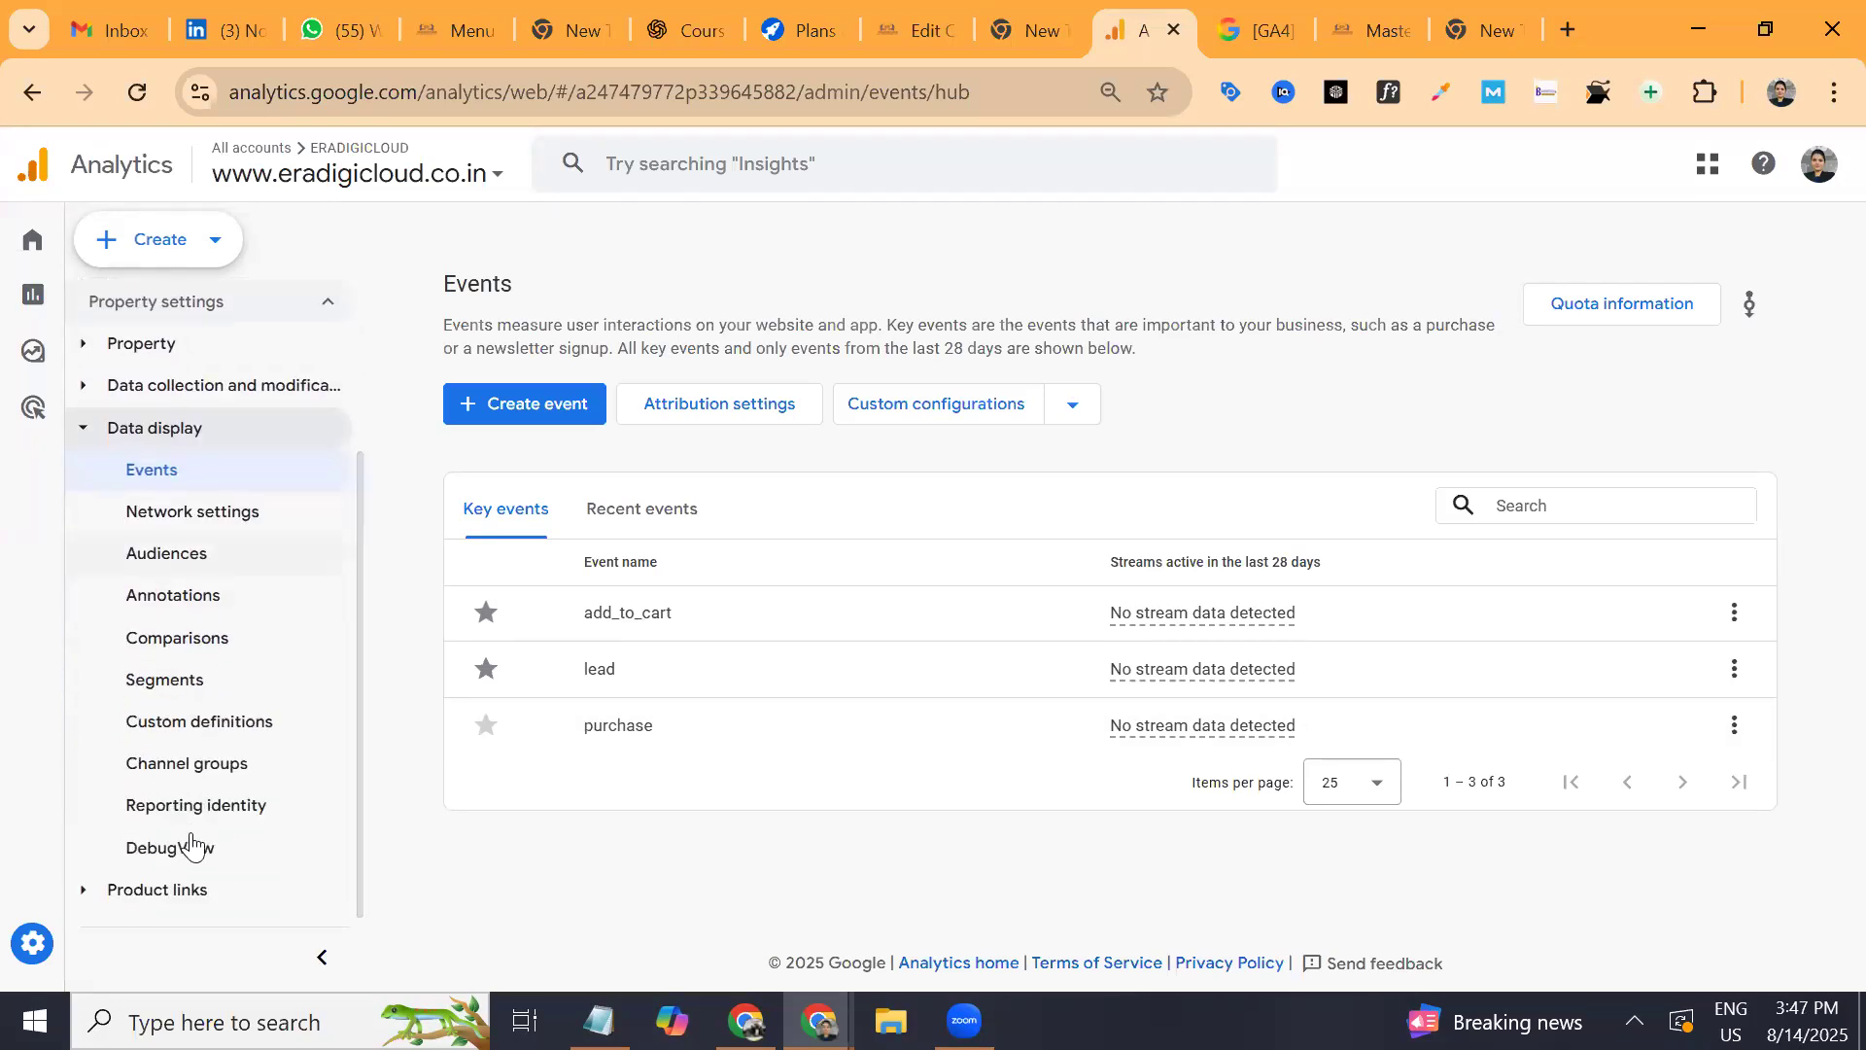
left_click(187, 851)
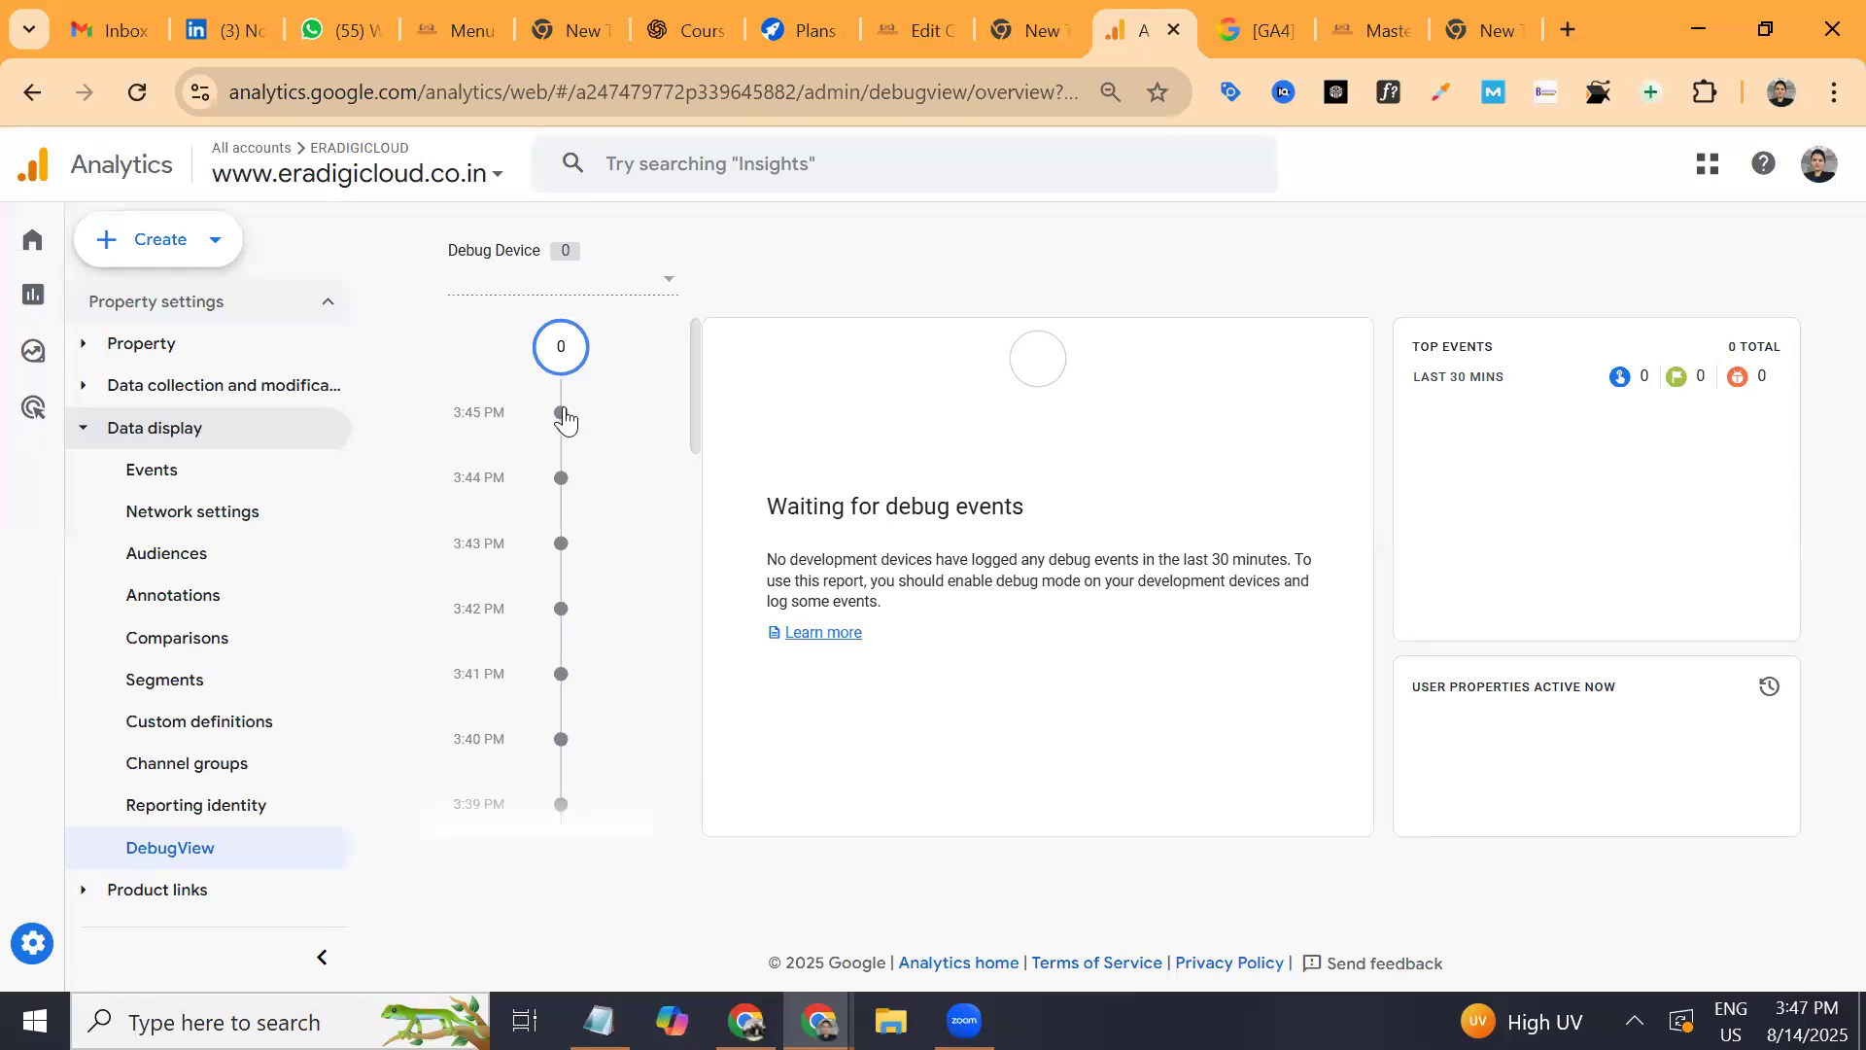
left_click(562, 414)
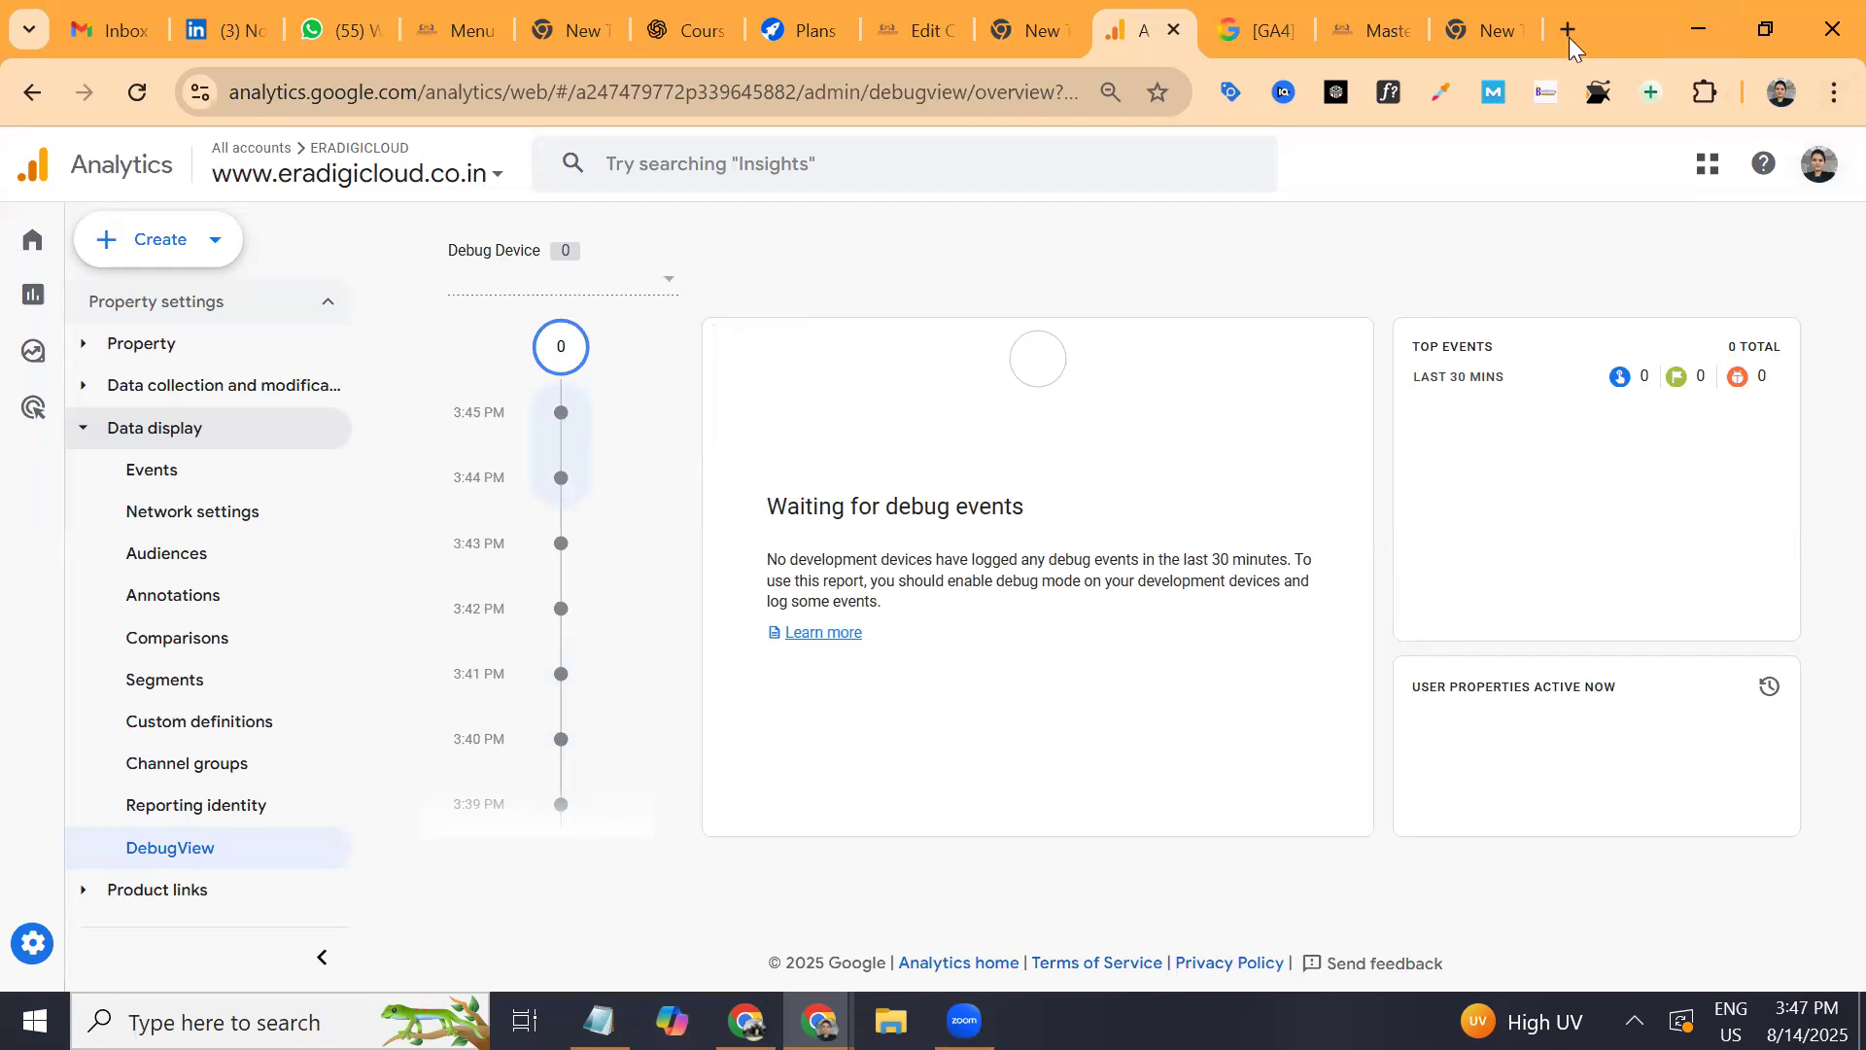
Search Google in a new browser tab for "google analytics debugger extension".
left_click(1569, 37)
type("gii")
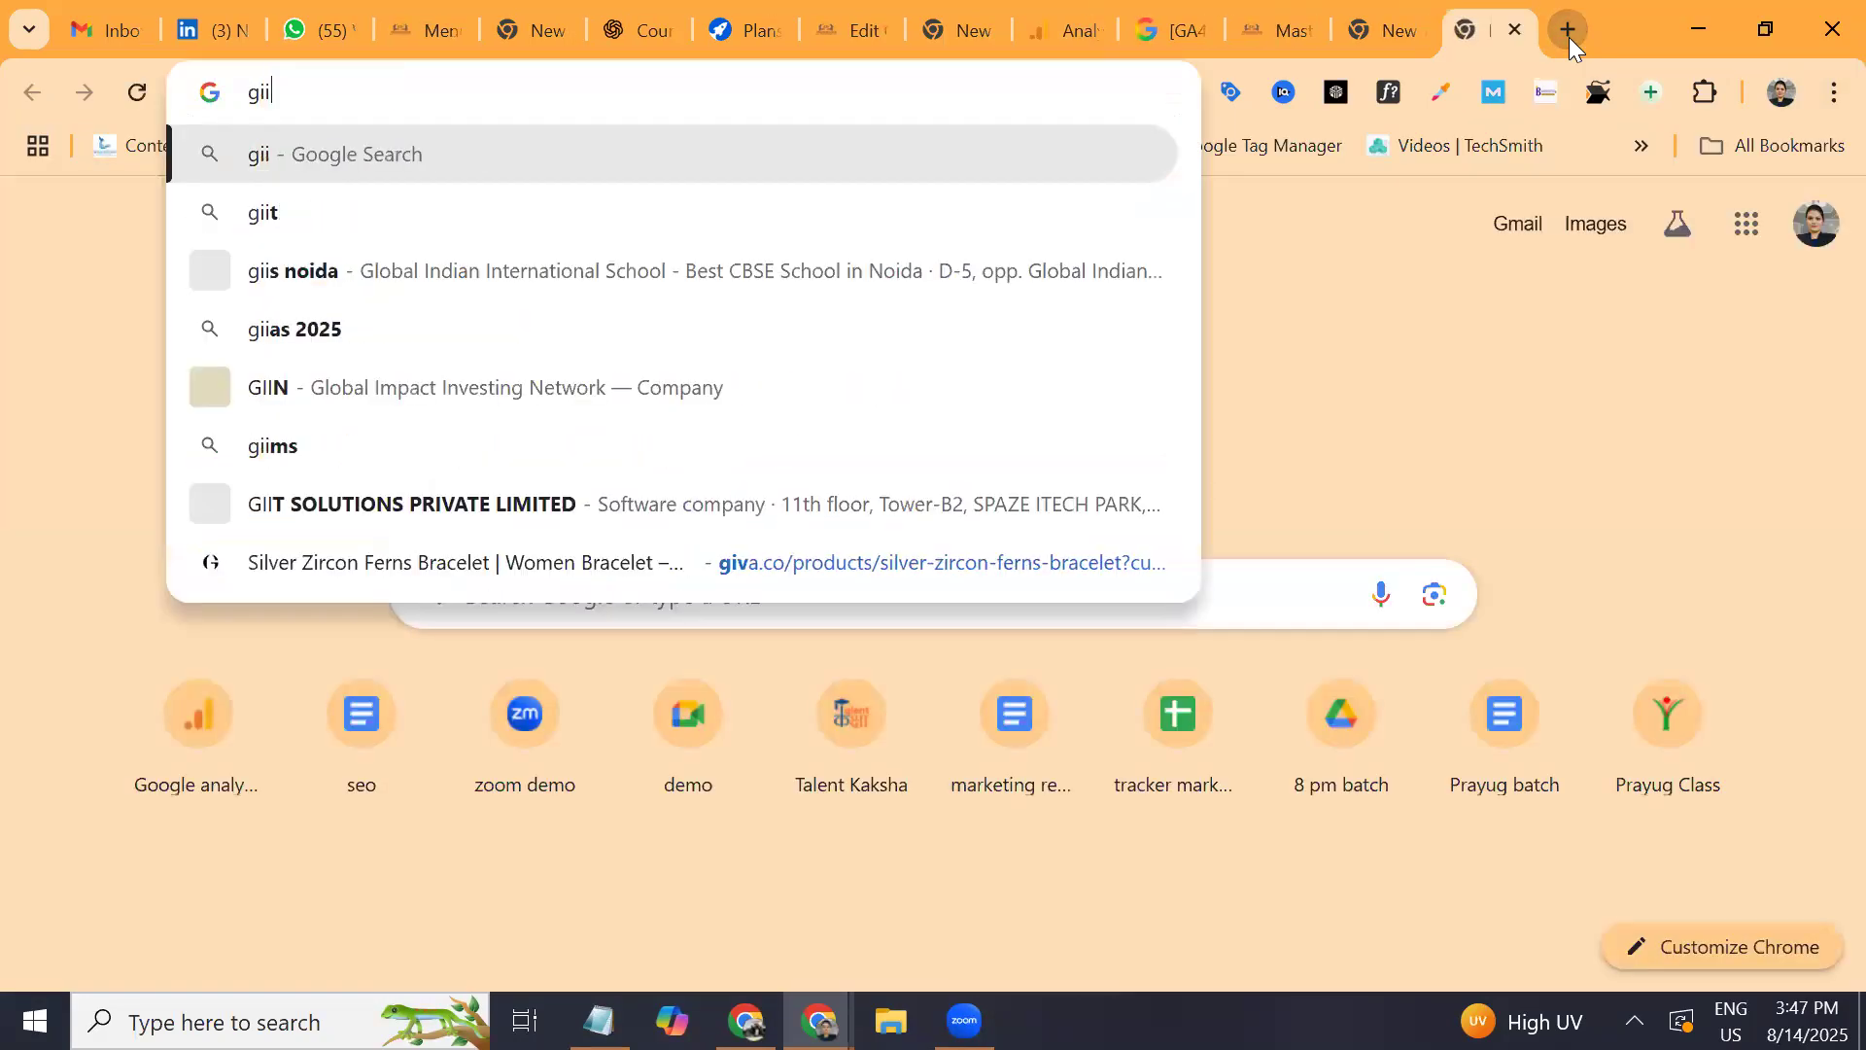
key("BackSpace")
key("BackSpace")
type("oogle analyt")
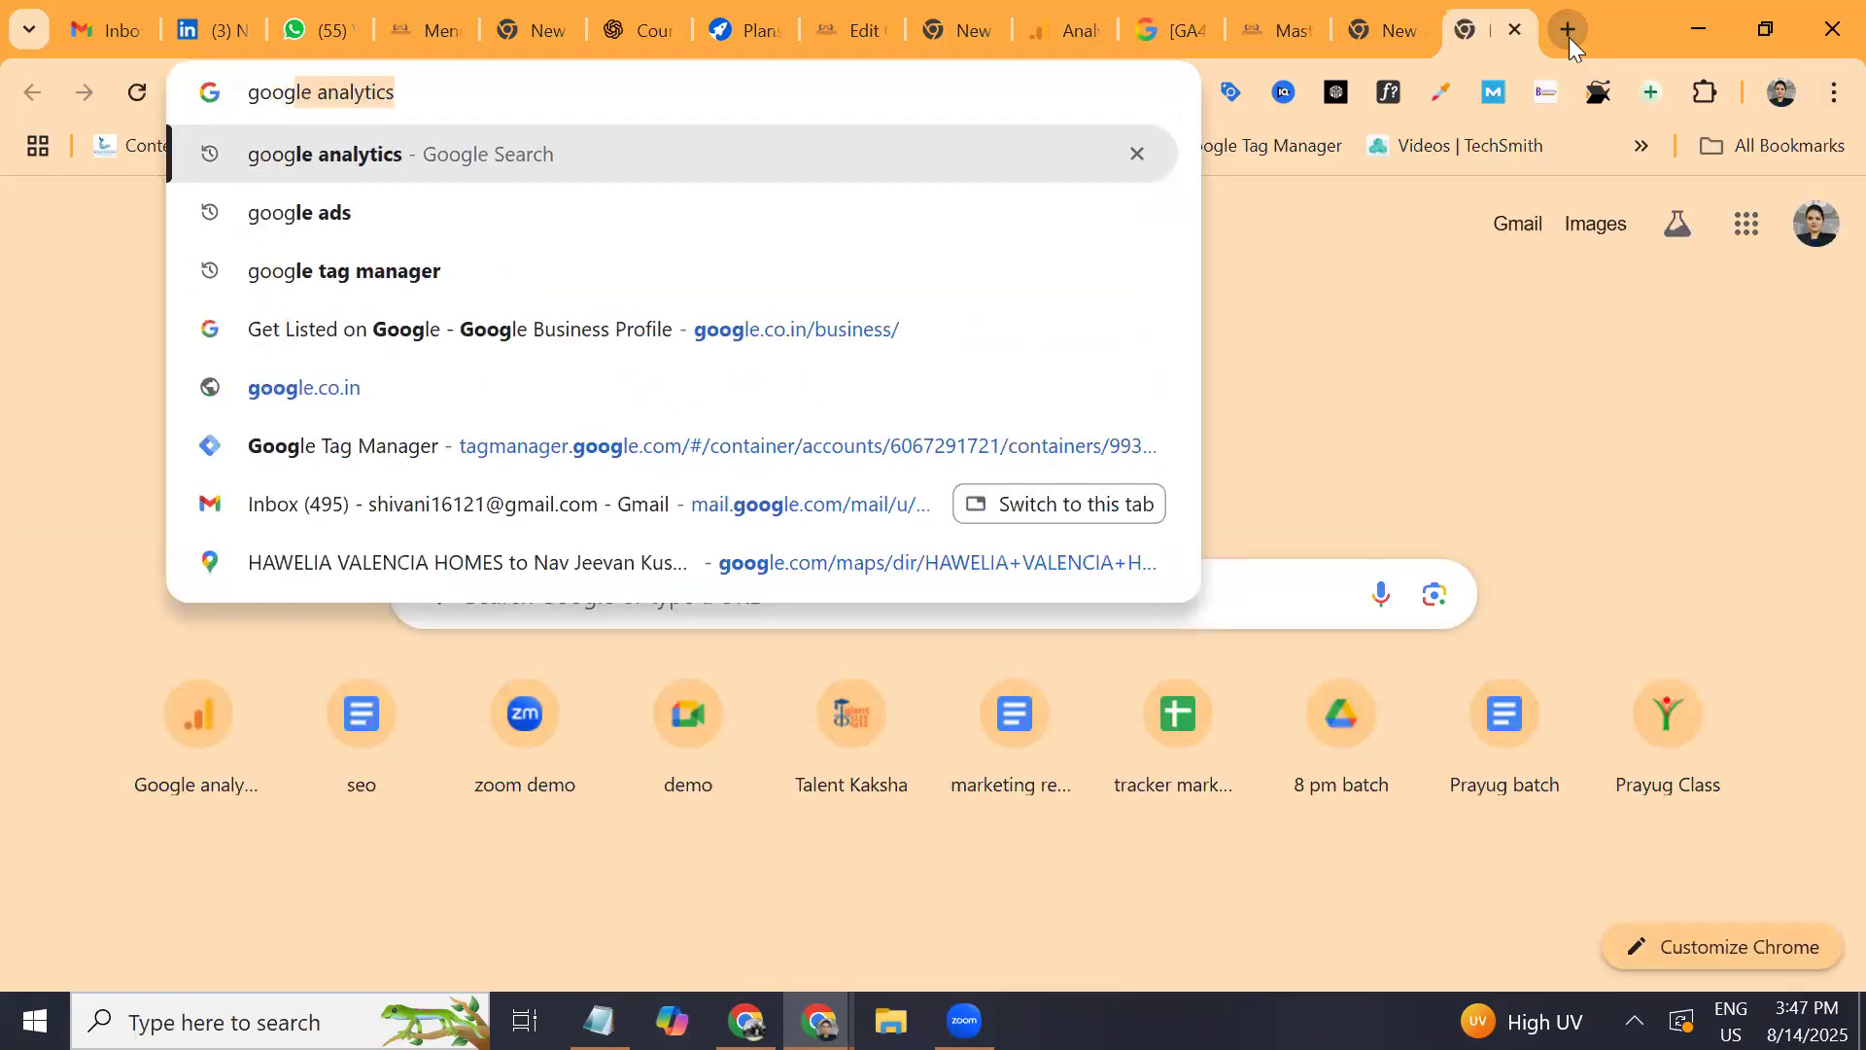
type("ics debu")
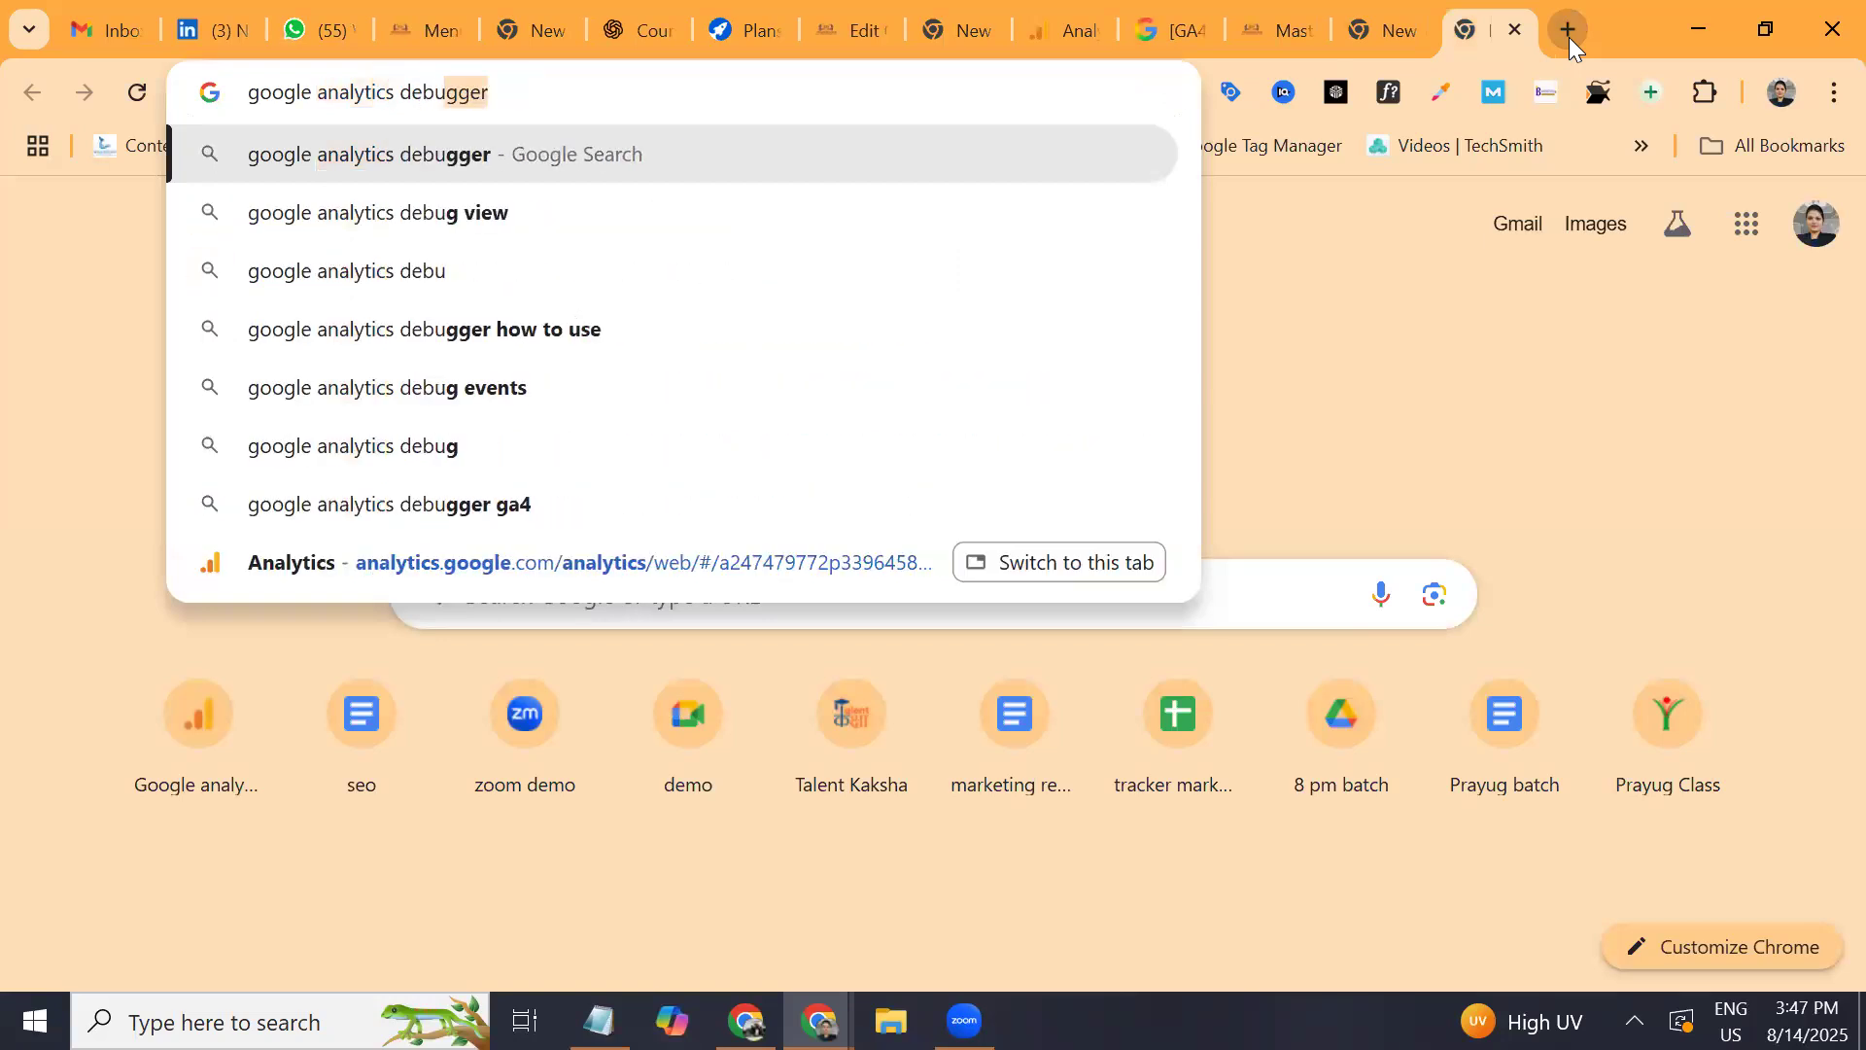
type("gger")
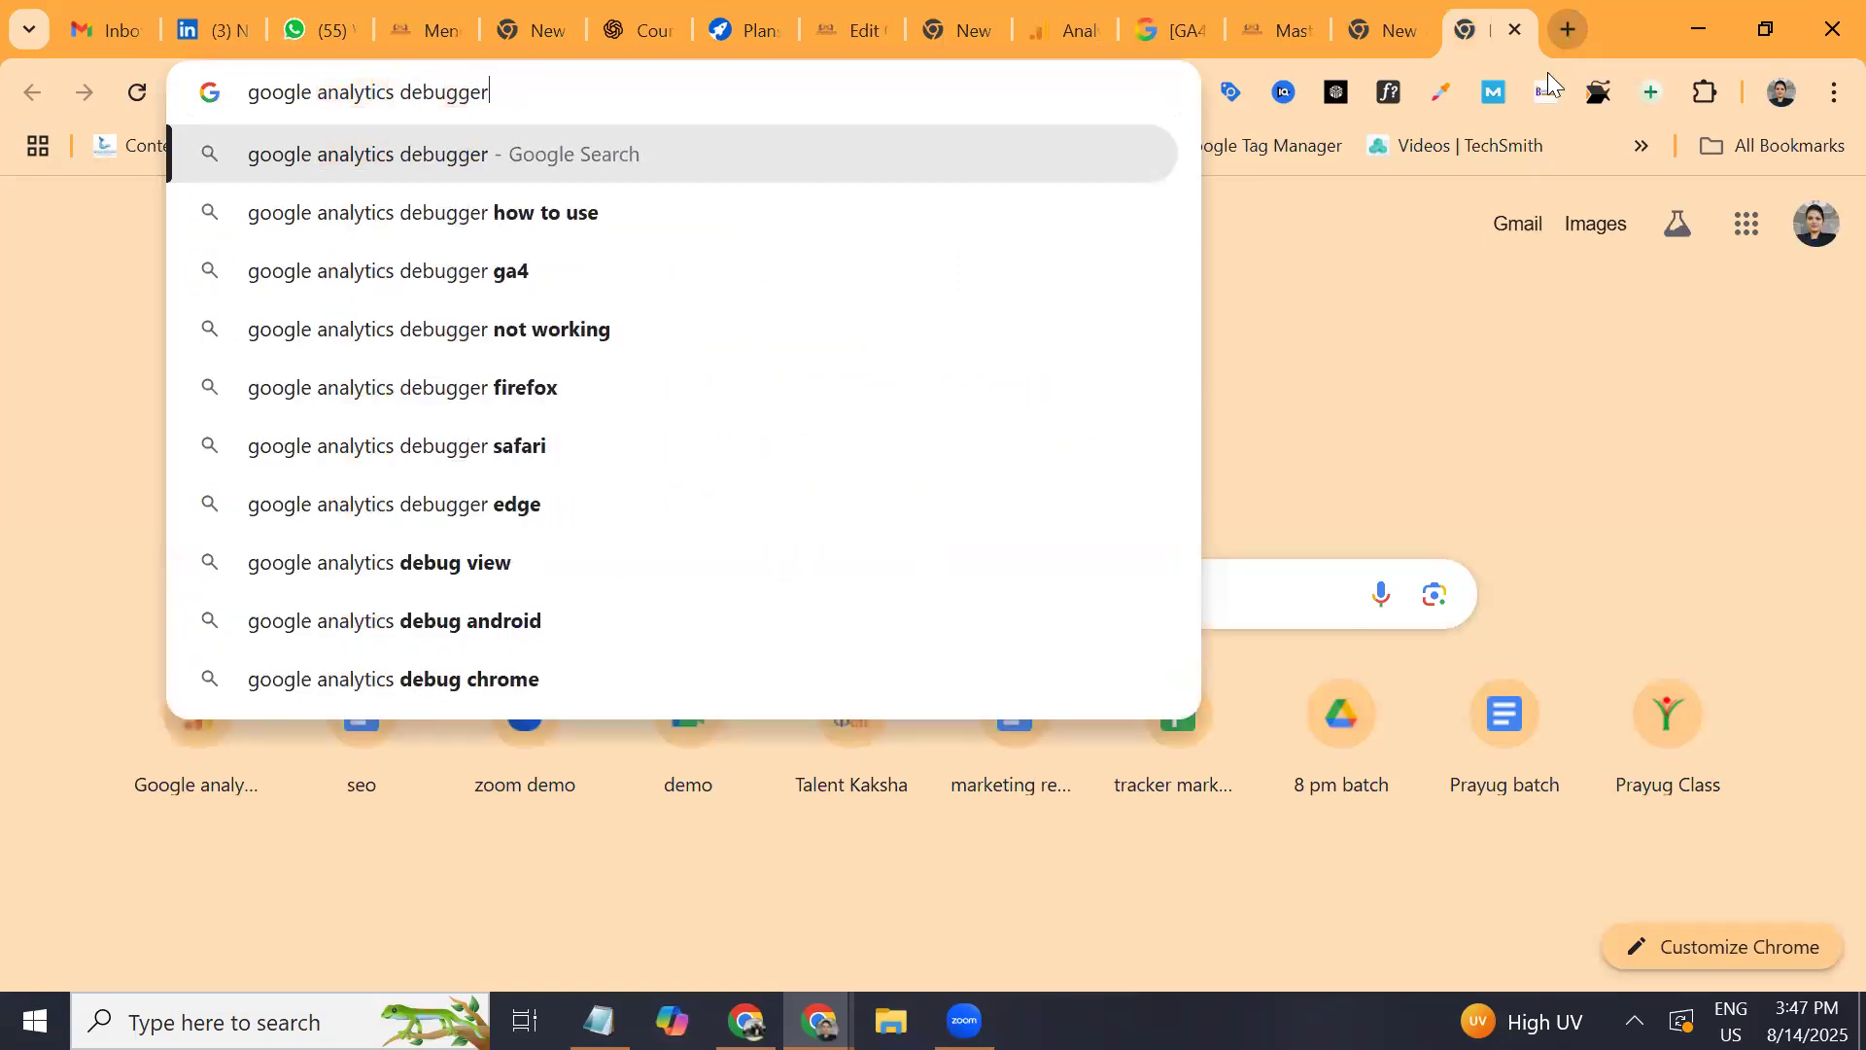
type(" extensi")
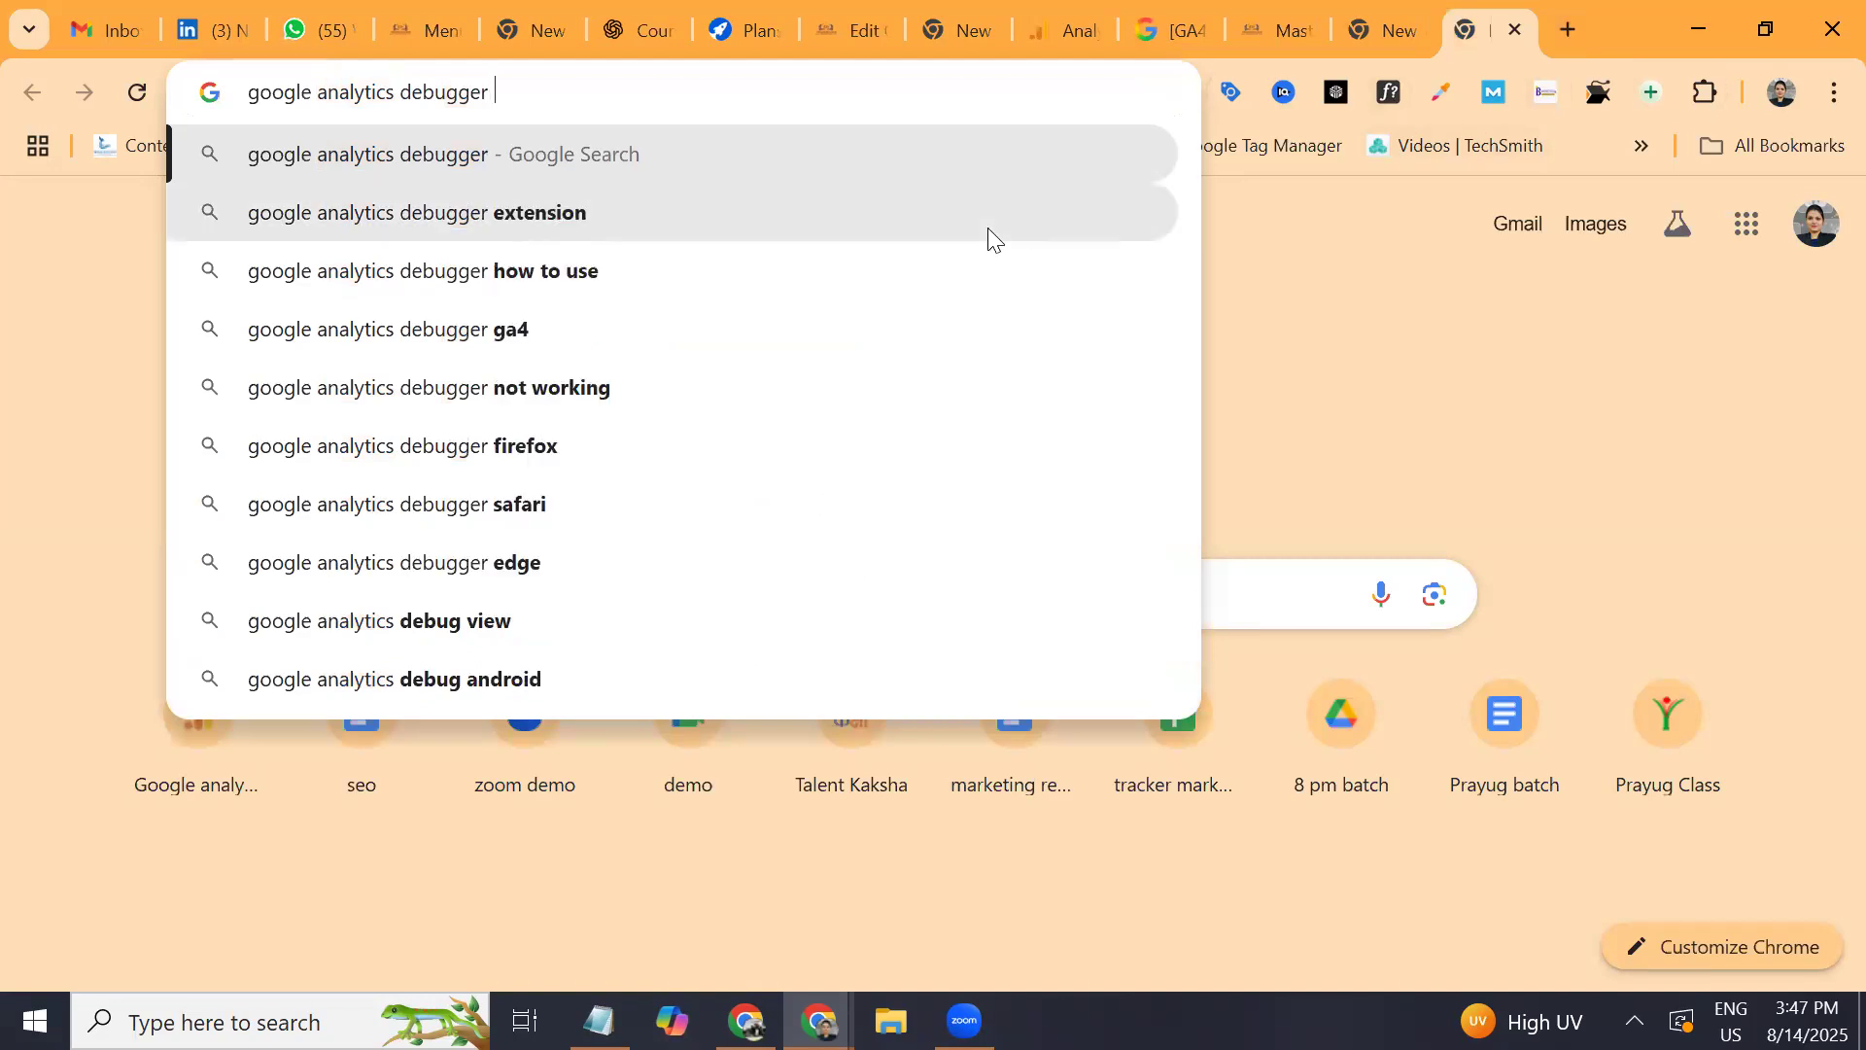
type("on")
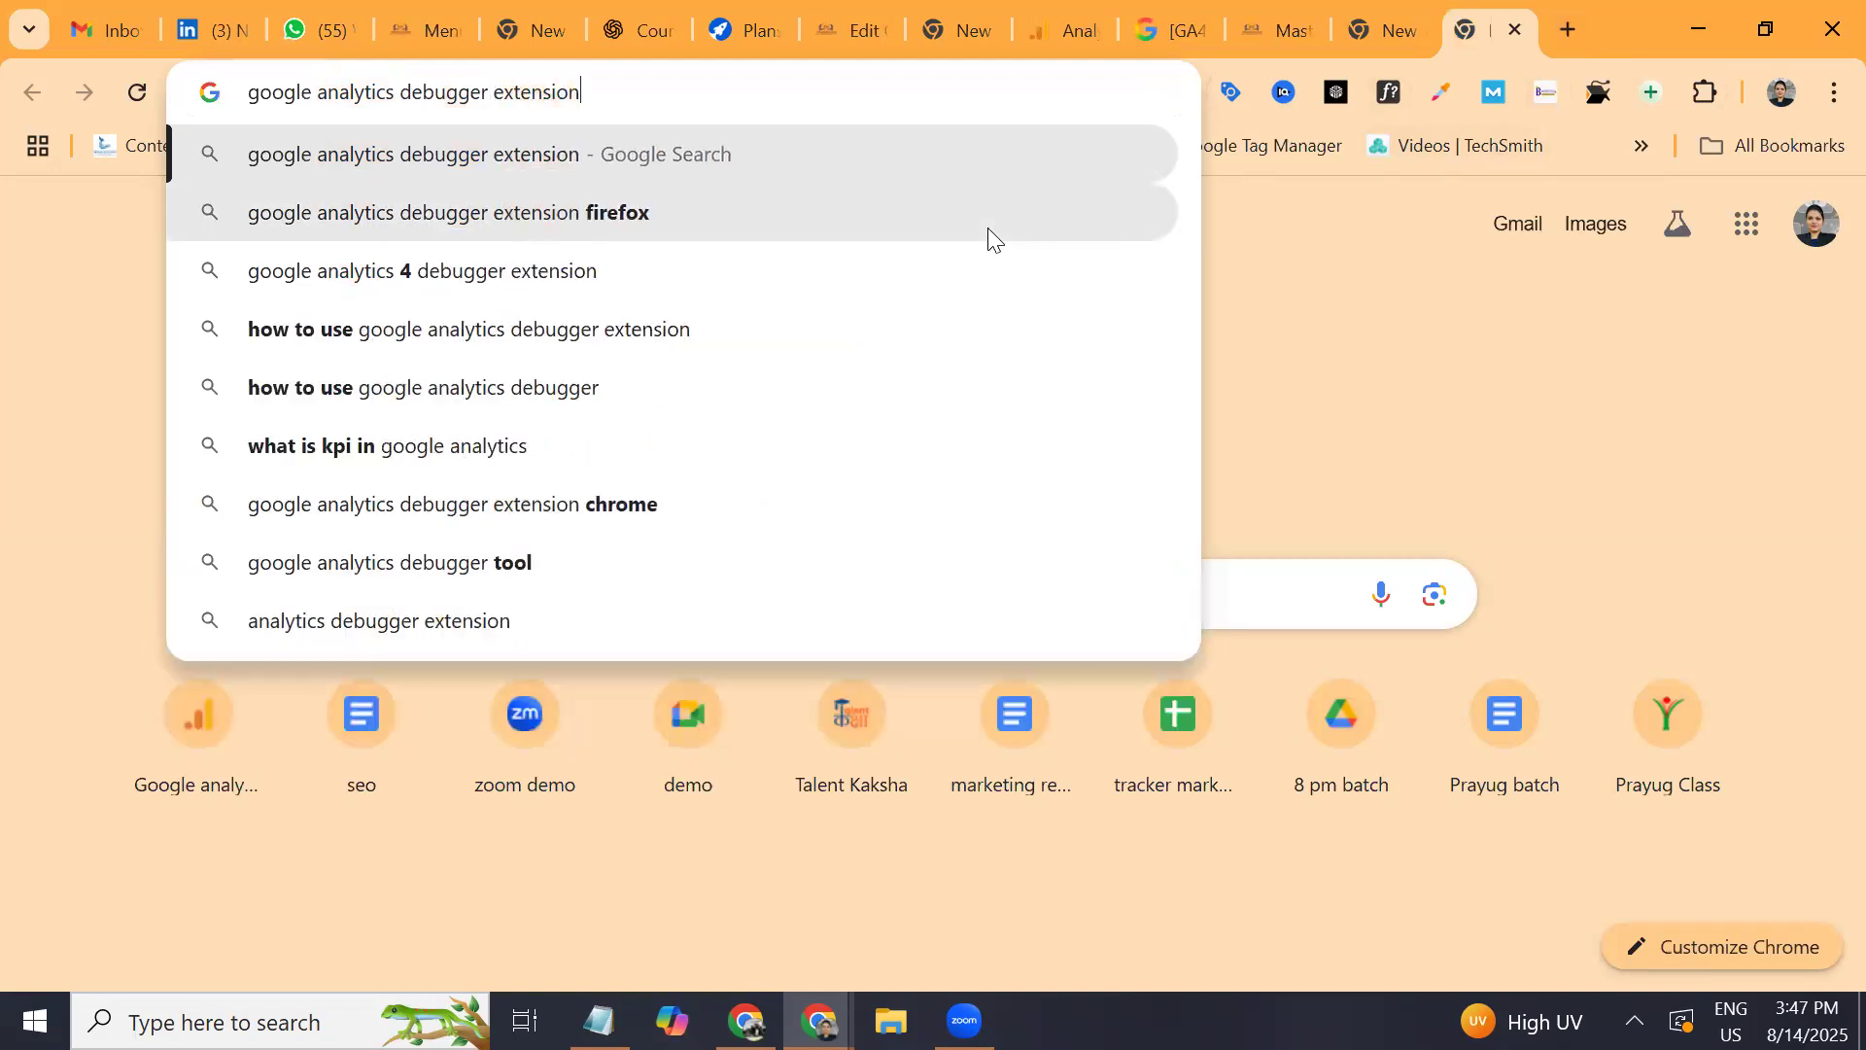
key("Return")
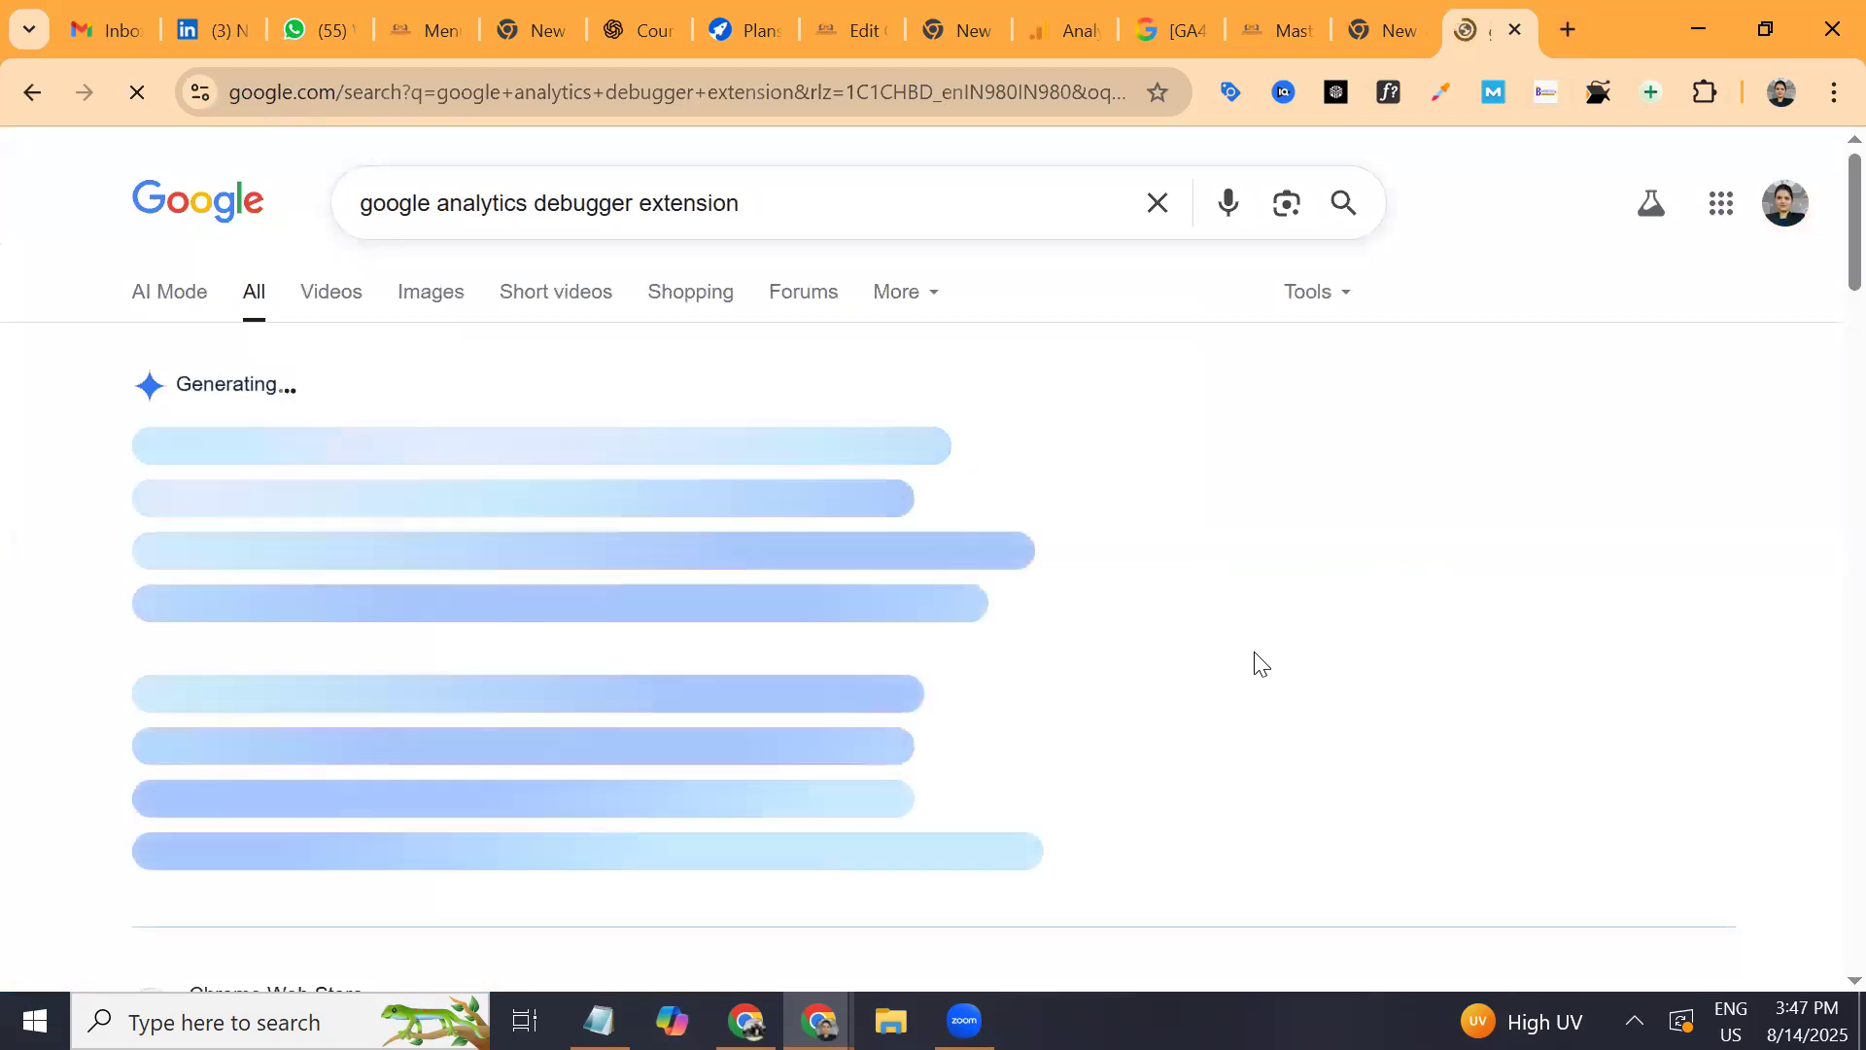
Add the Google Analytics Debugger extension to Chrome from its Chrome Web Store result and pin it.
scroll(1261, 664, "down", 4)
scroll(1261, 664, "down", 1)
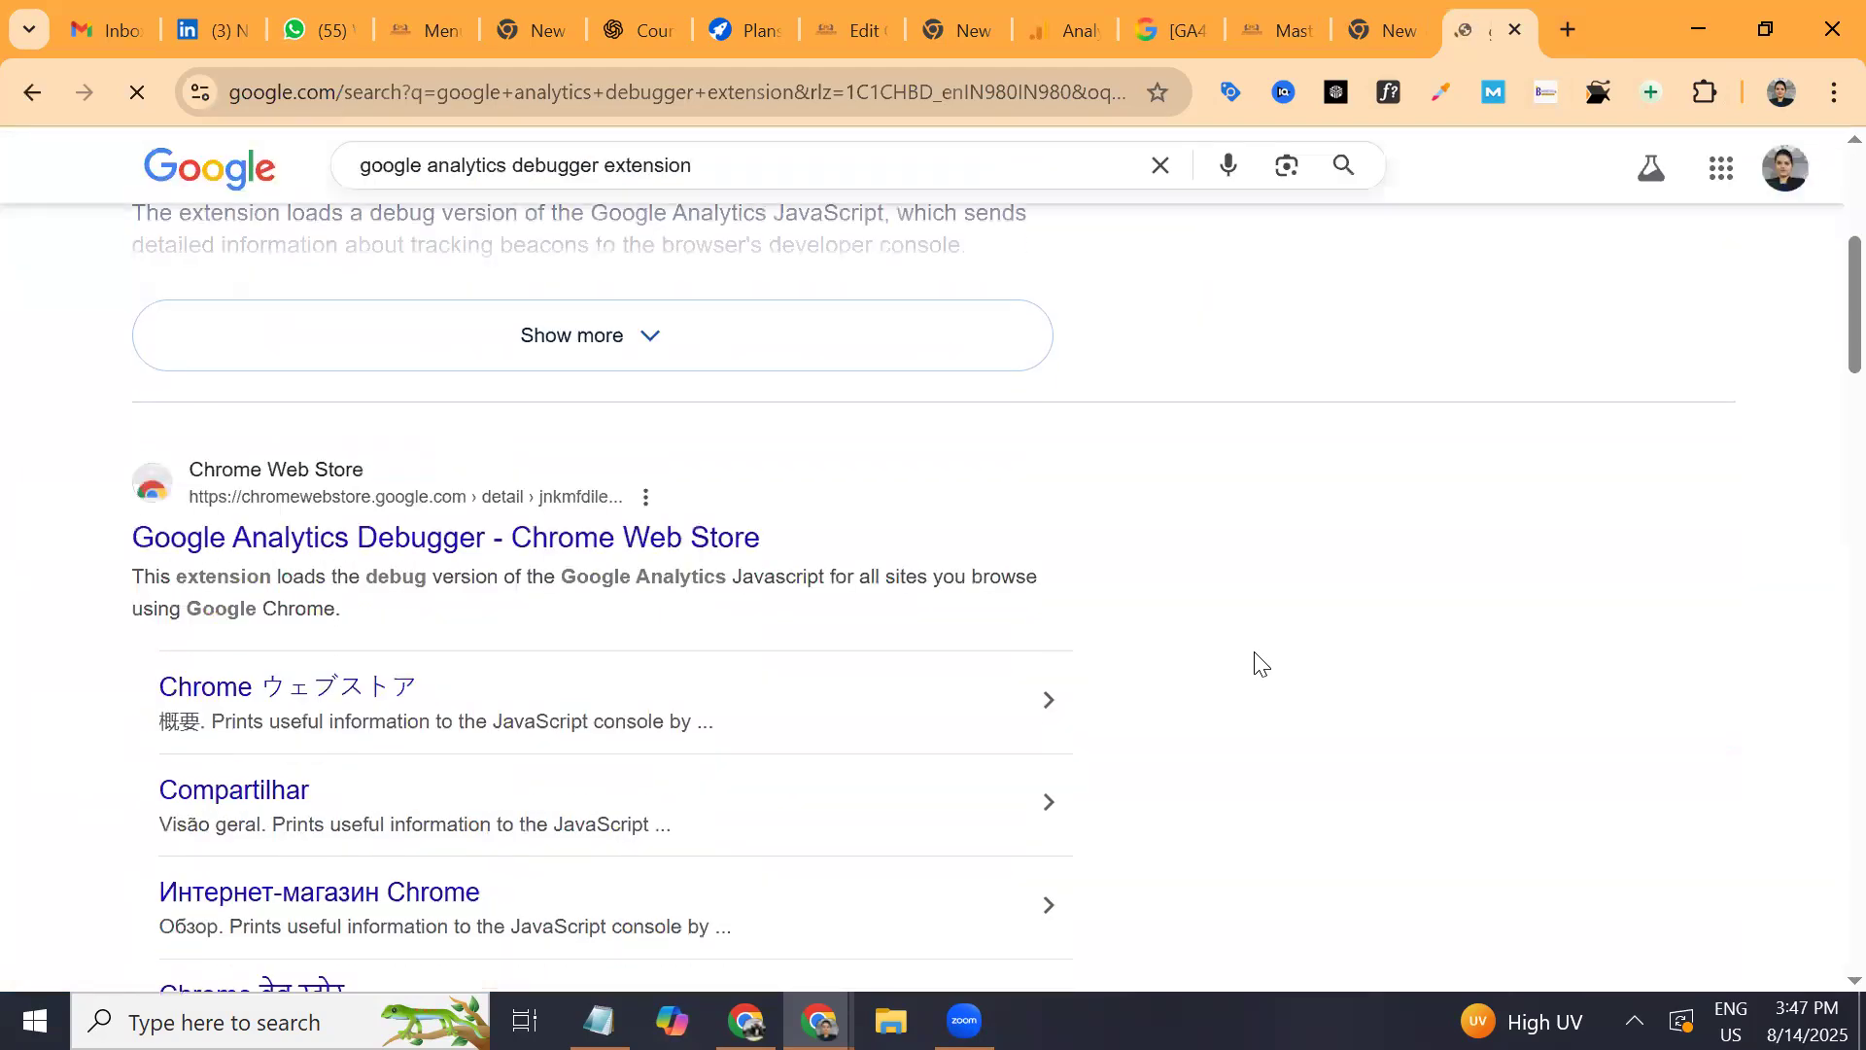
left_click(445, 538)
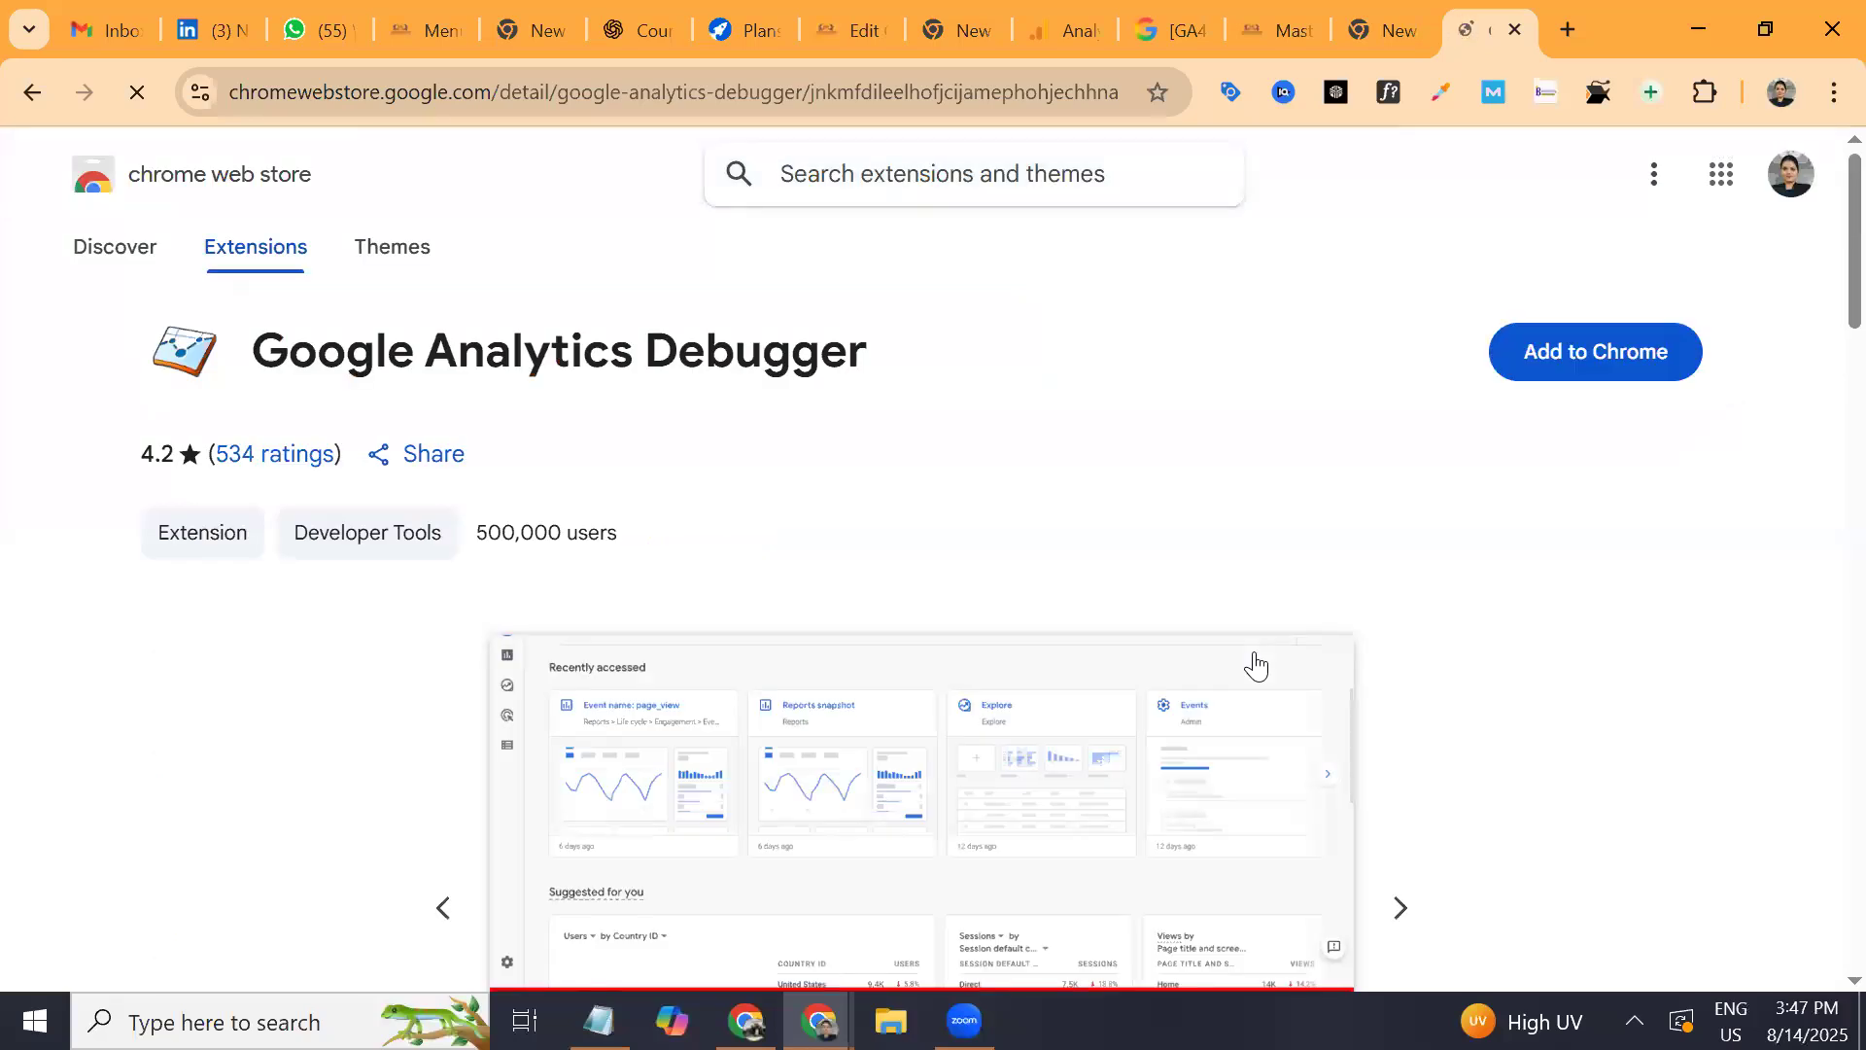
scroll(1257, 661, "down", 3)
scroll(1249, 661, "up", 3)
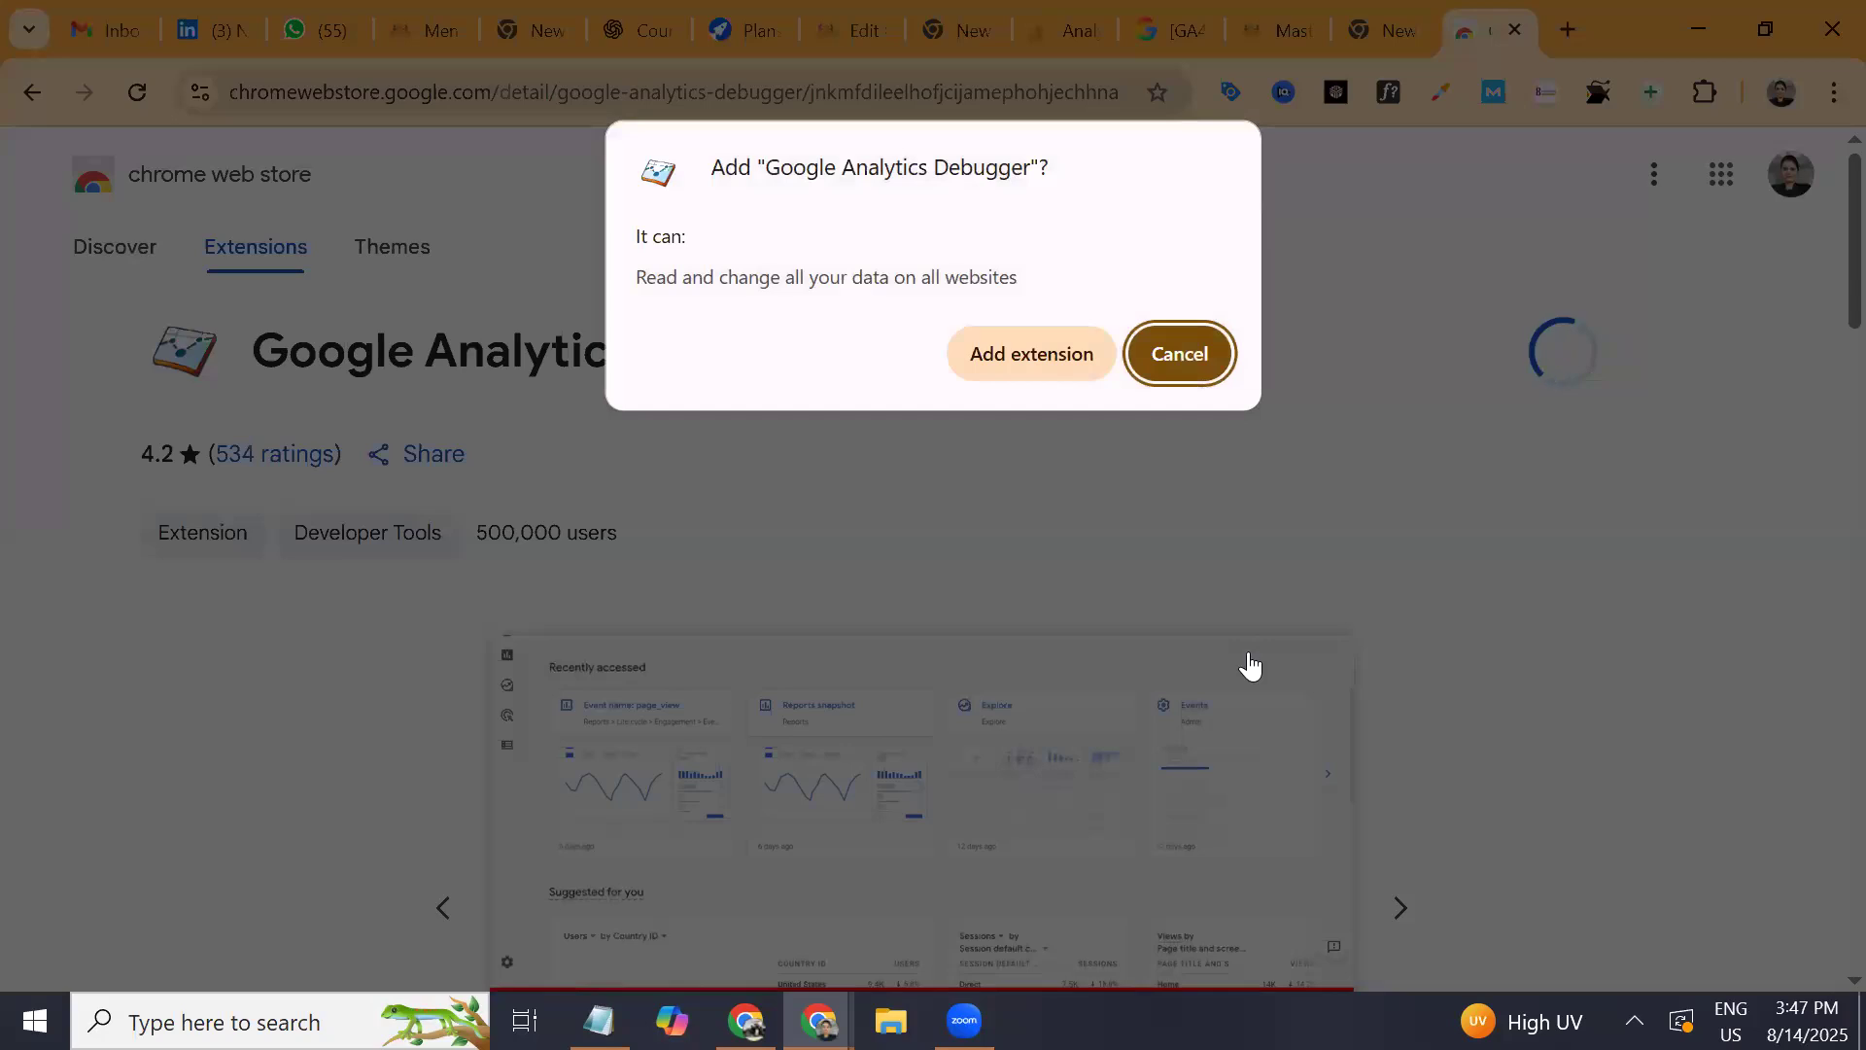
left_click(1034, 356)
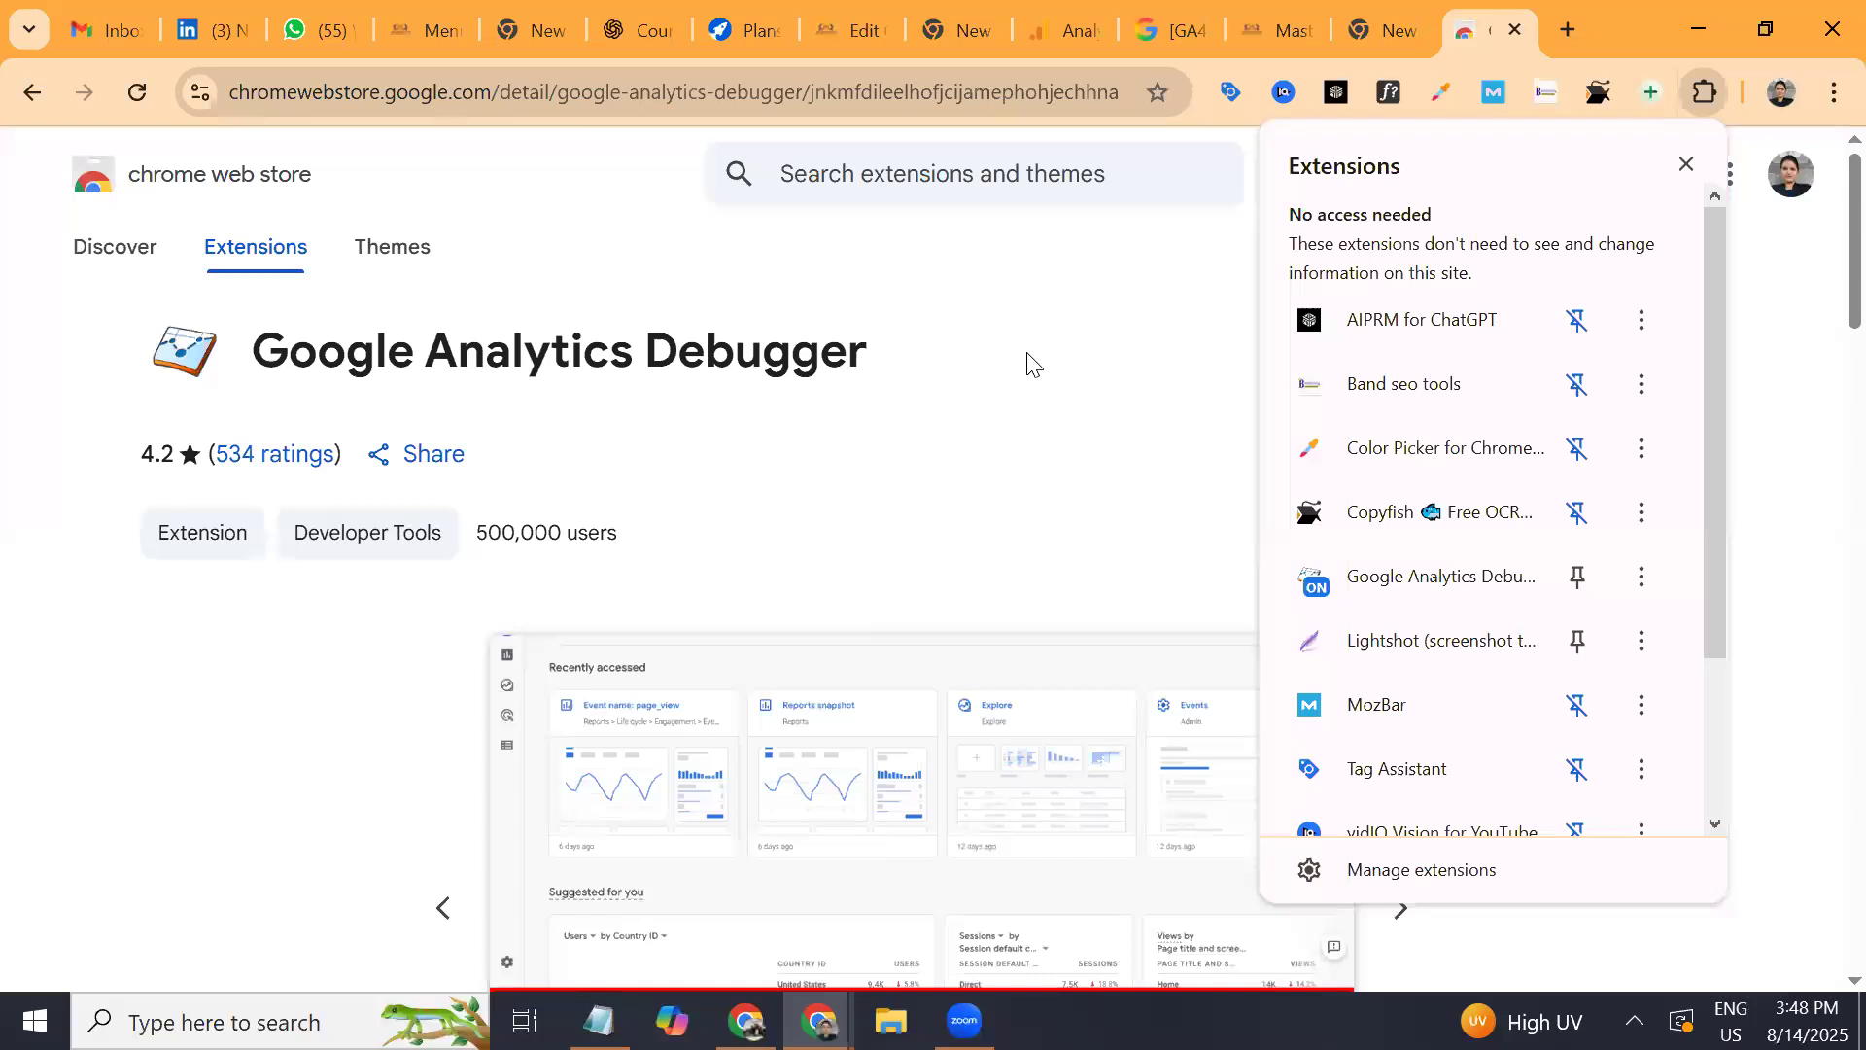
key("space")
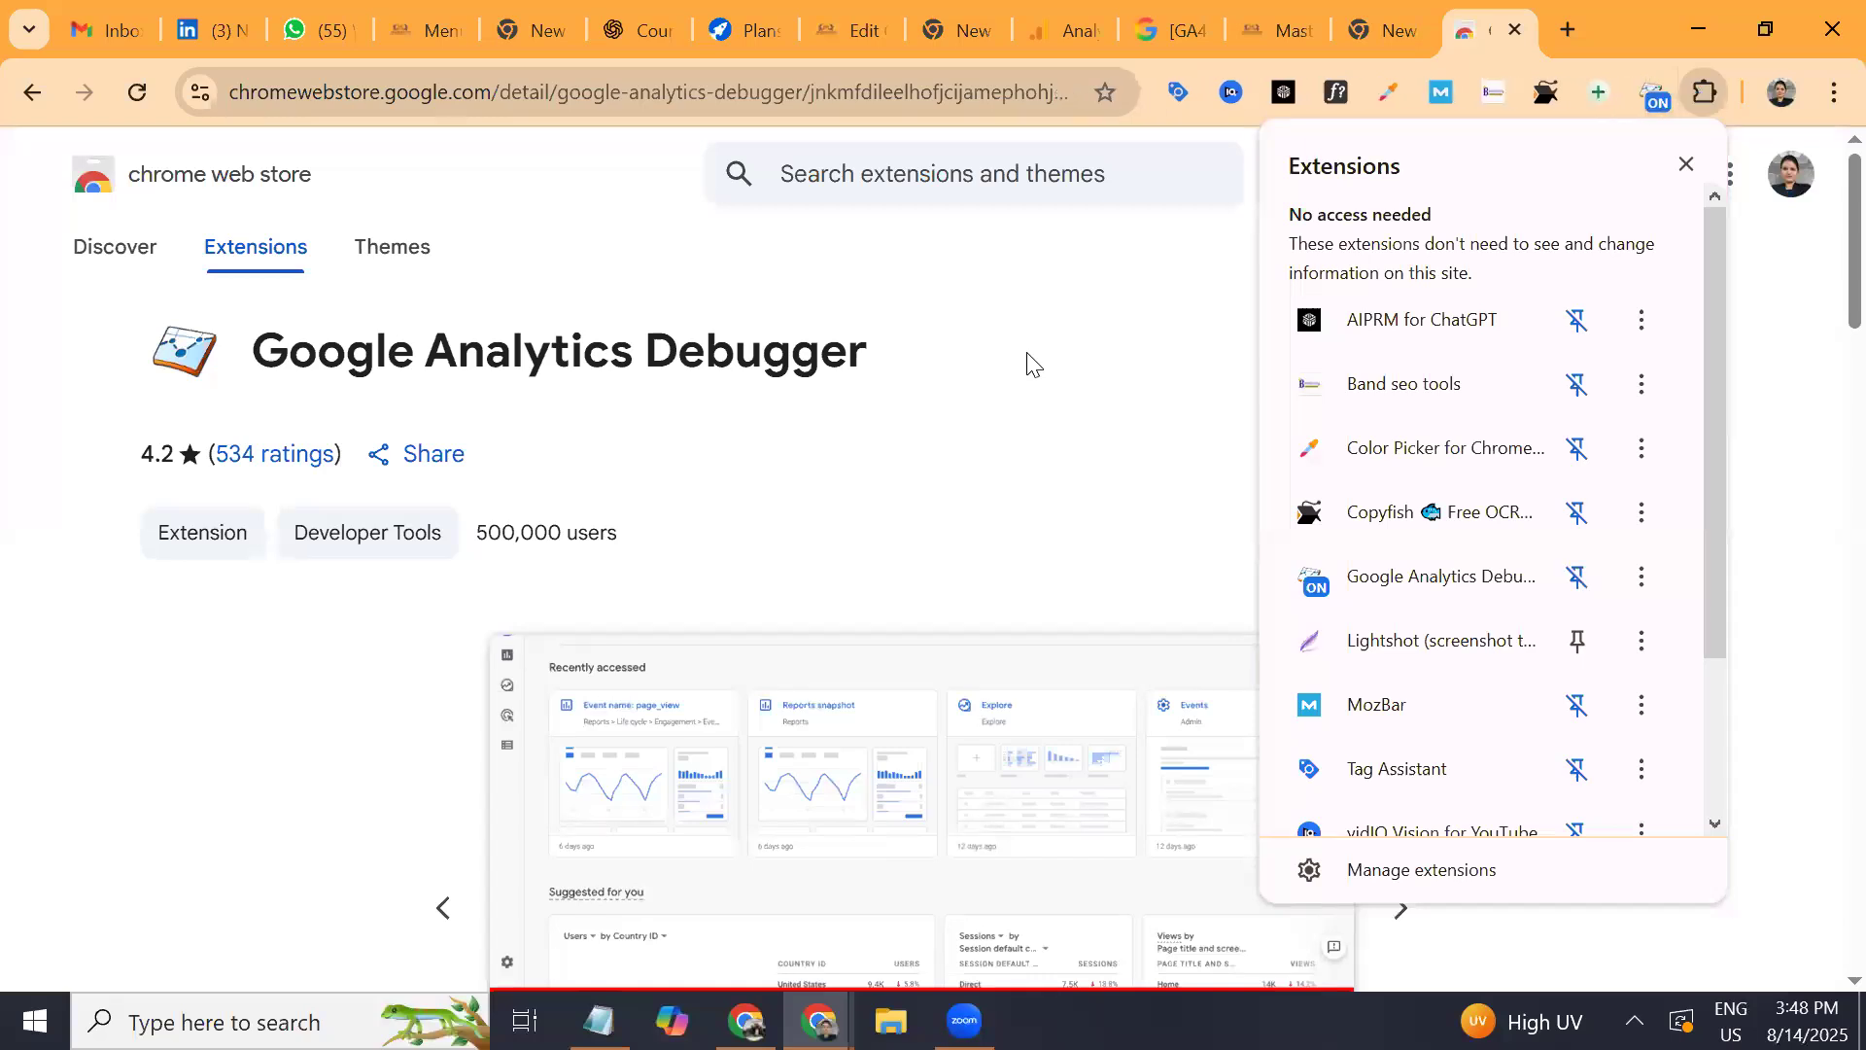
Return to the open DebugView page in Google Analytics.
key("ctrl+shift+Tab")
key("ctrl+shift+Tab")
key("ctrl+shift+Tab")
key("ctrl+shift+Tab")
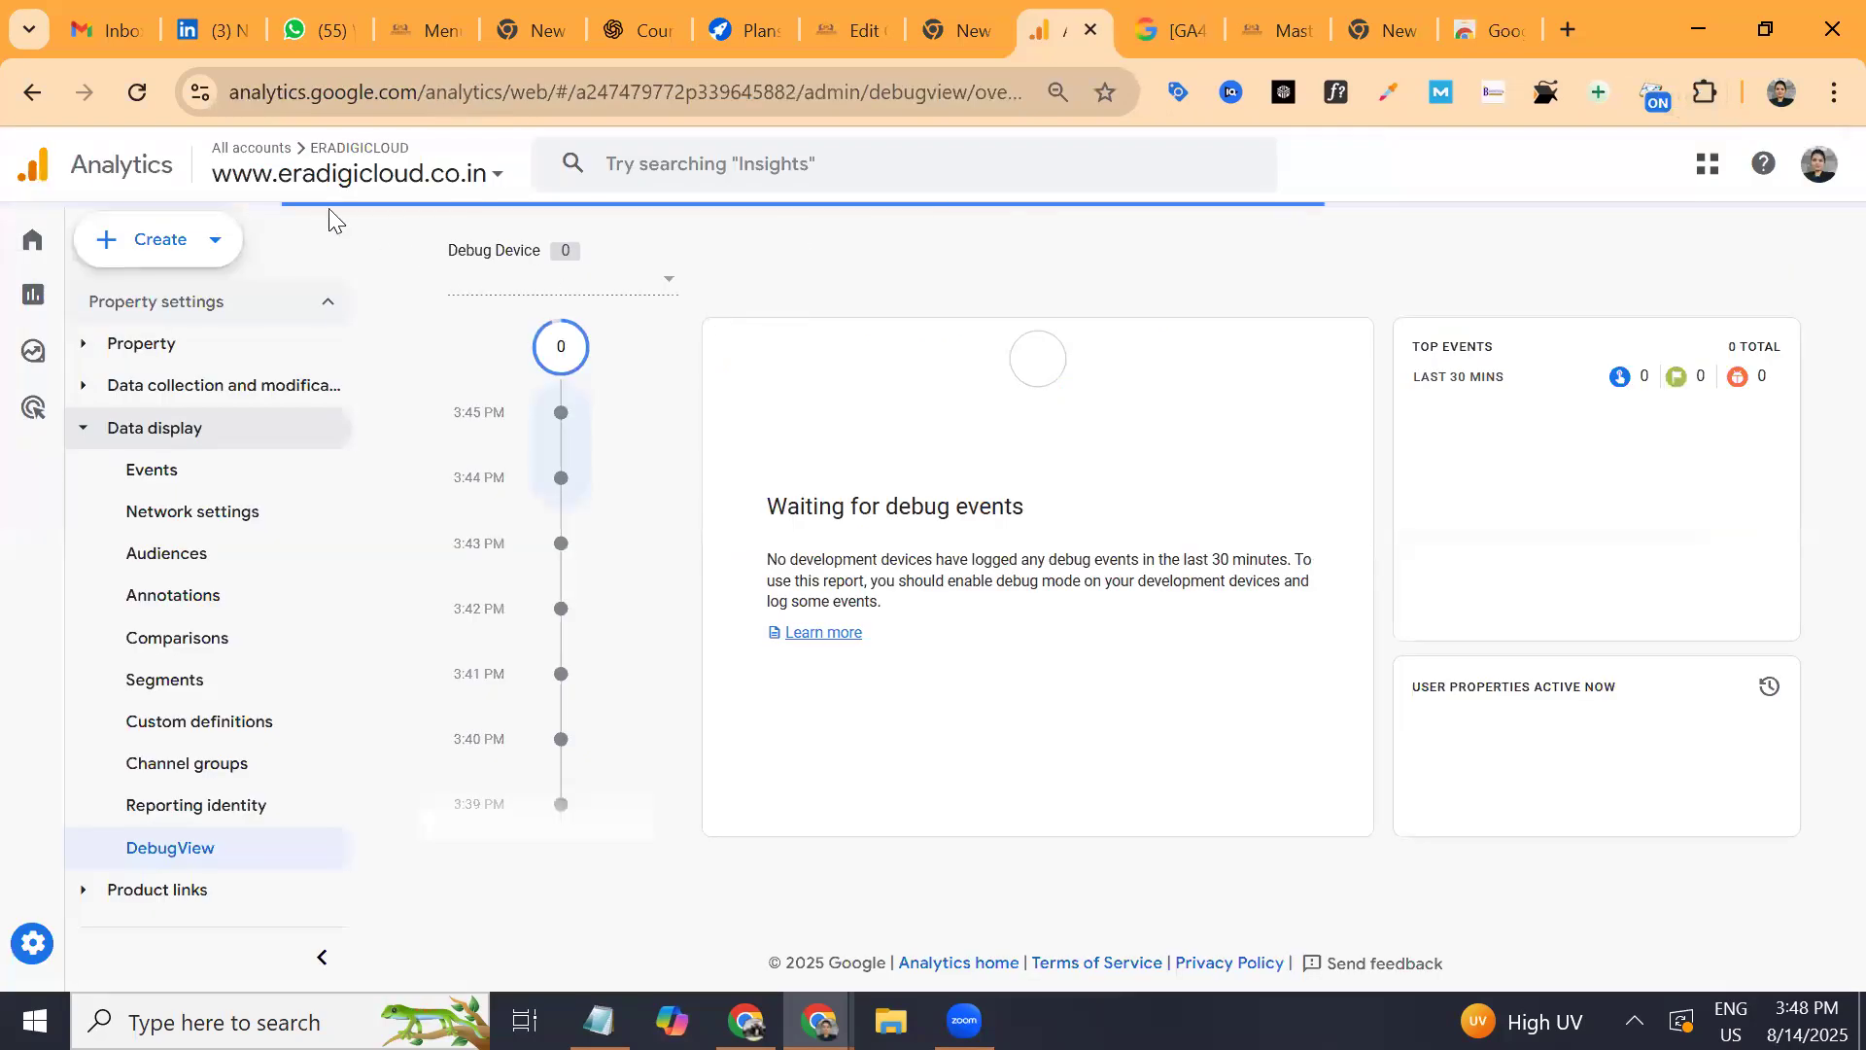
Open the property's Channel groups and return to DebugView to refresh it.
left_click(195, 764)
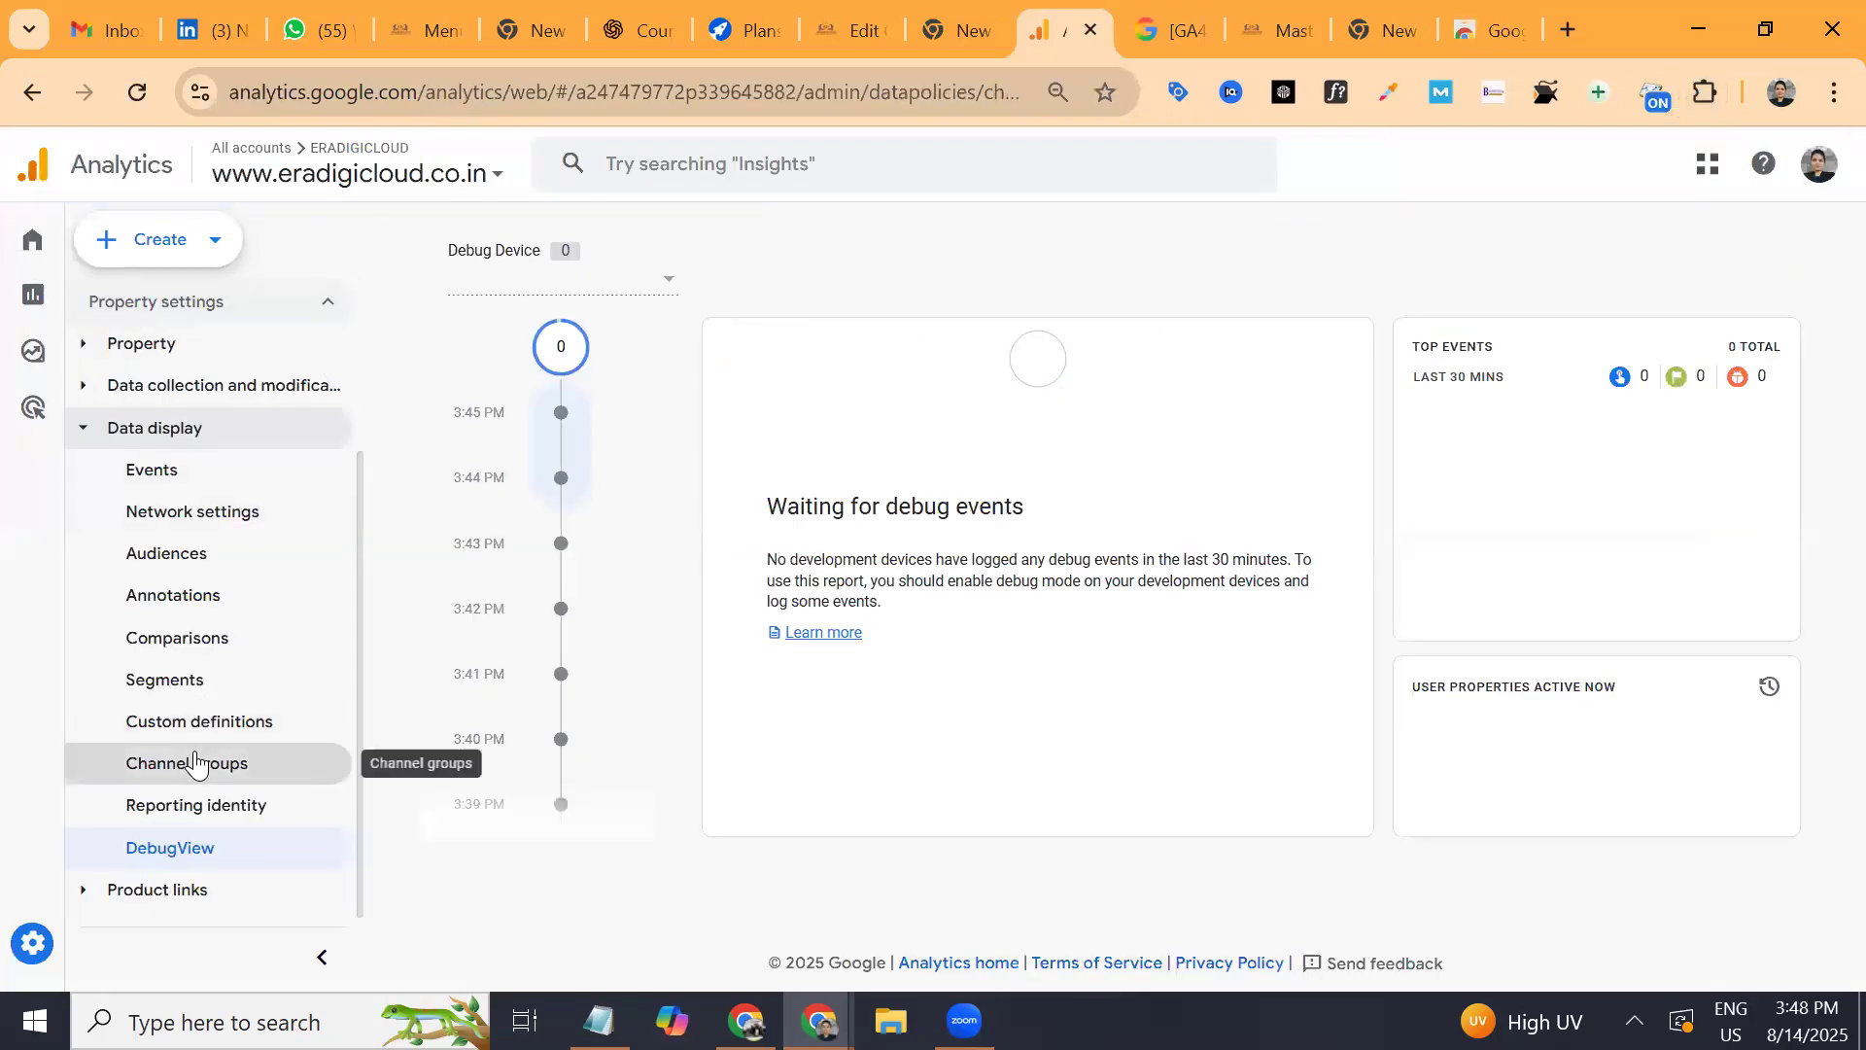
left_click(183, 863)
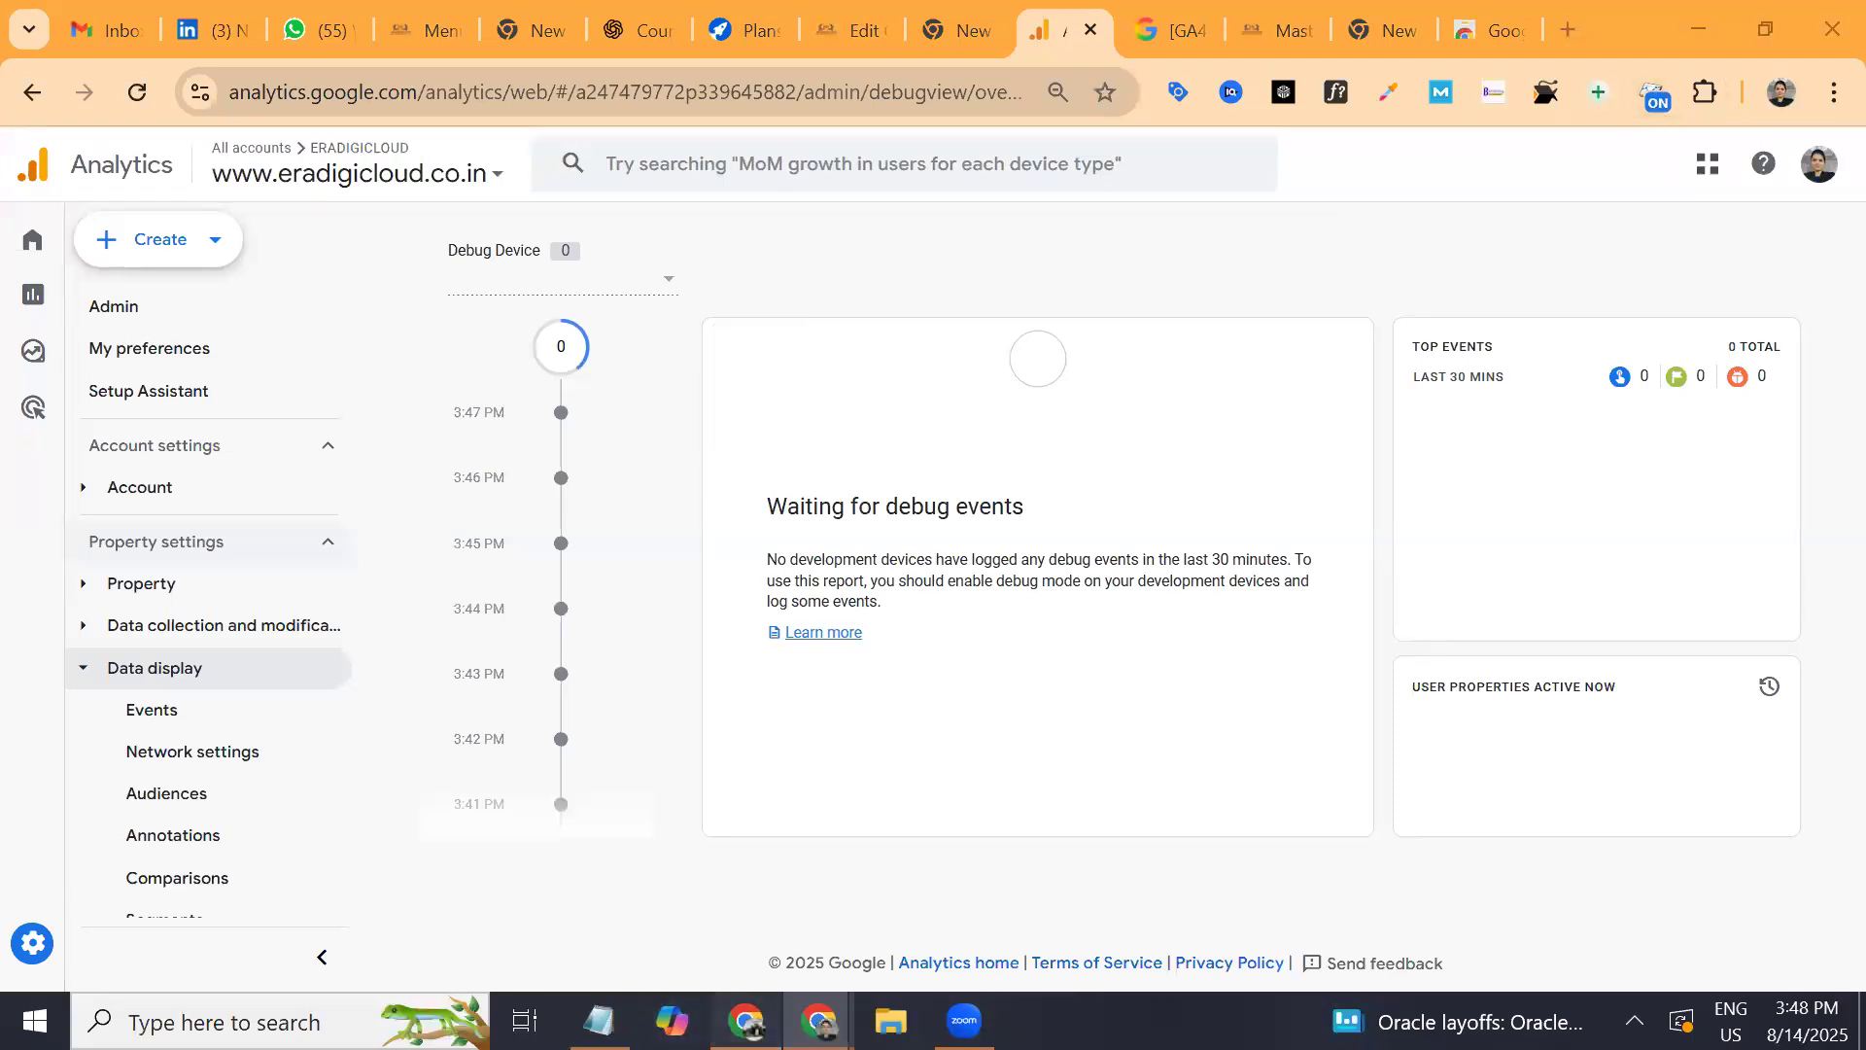
Switch to the Chrome window showing eradigicloud.co.in and browse its Home, About Us and Courses pages to generate events.
left_click(668, 859)
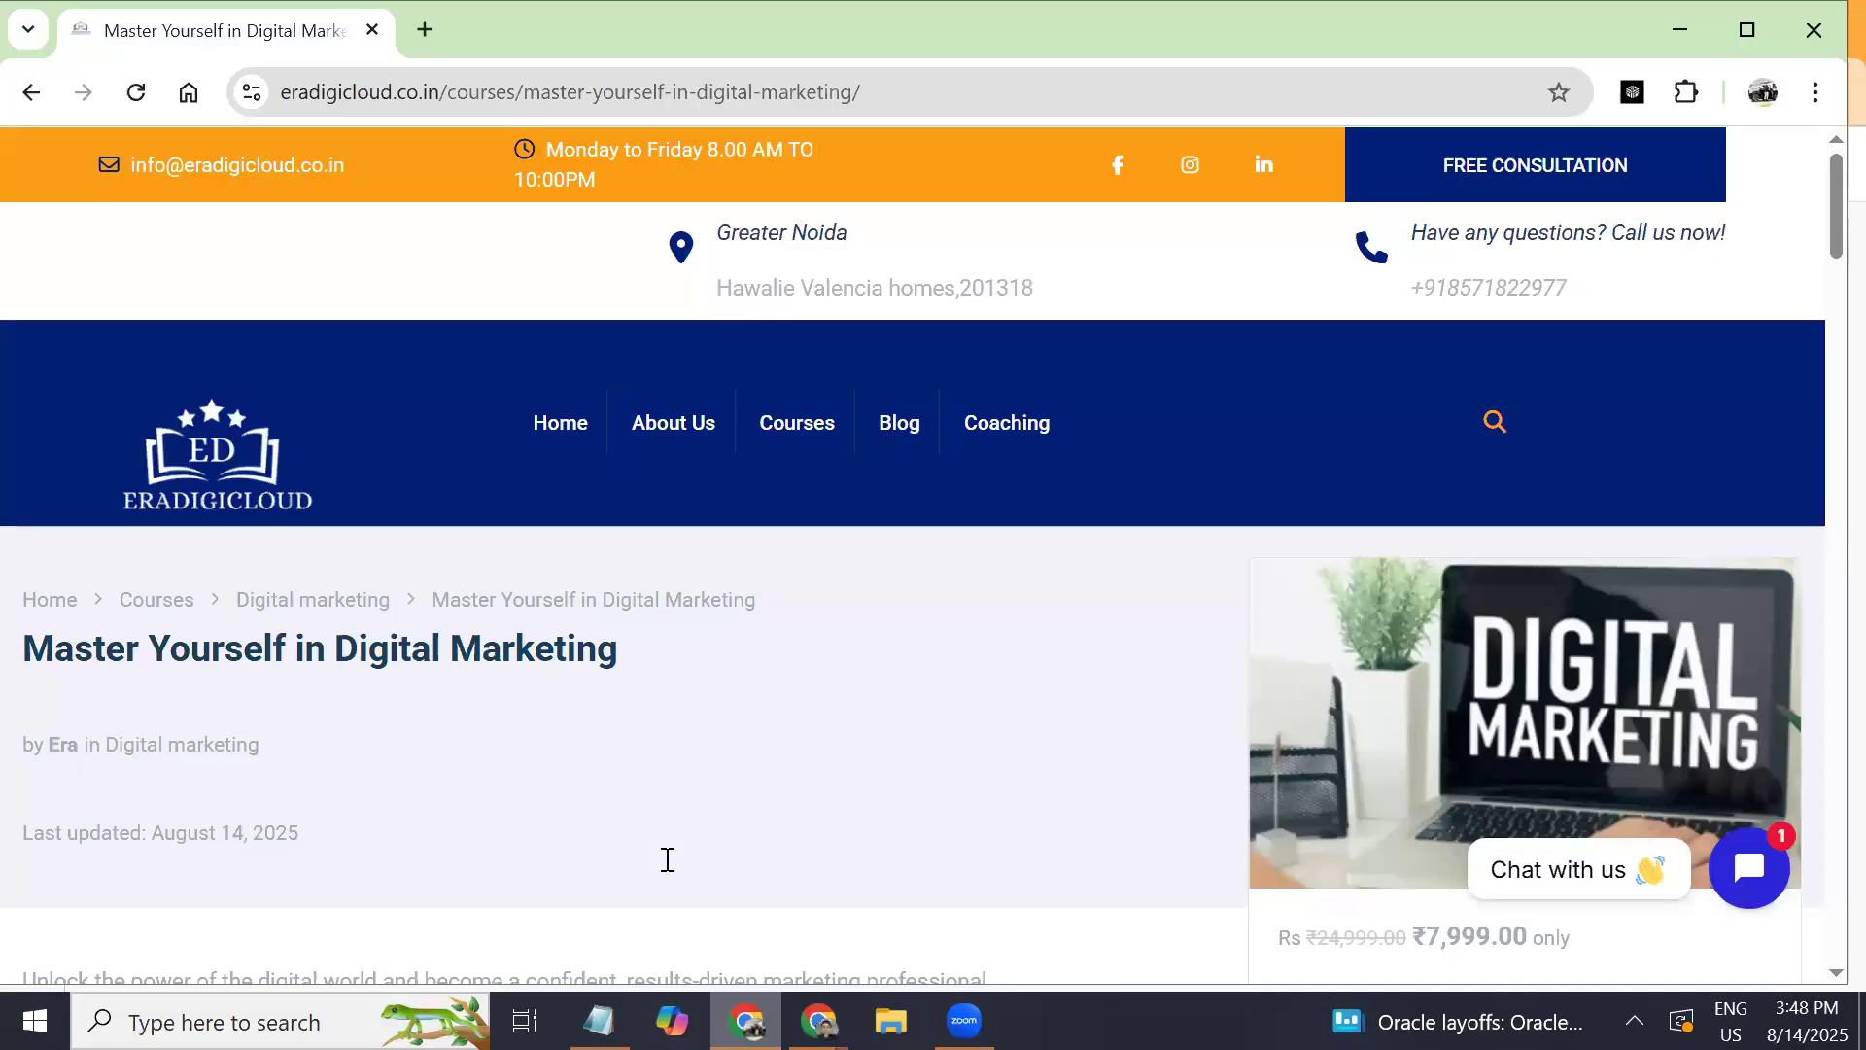
left_click(551, 425)
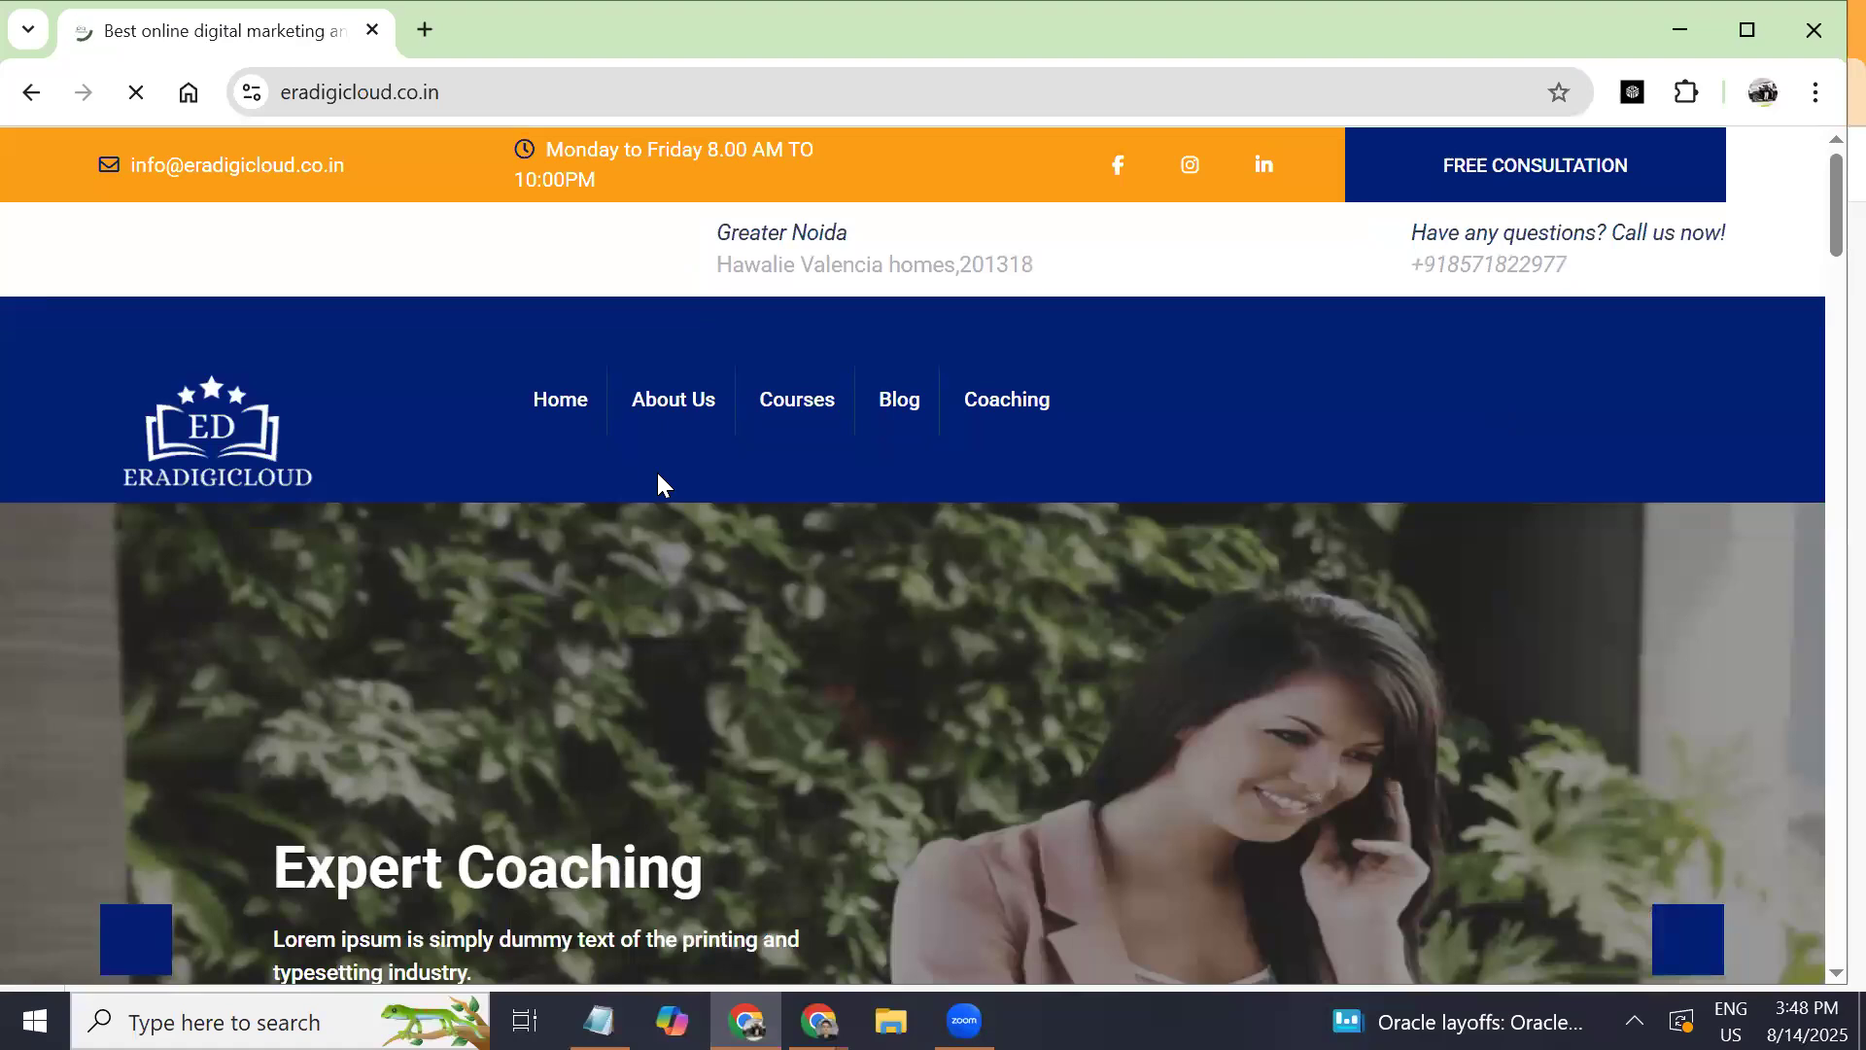
scroll(657, 472, "down", 5)
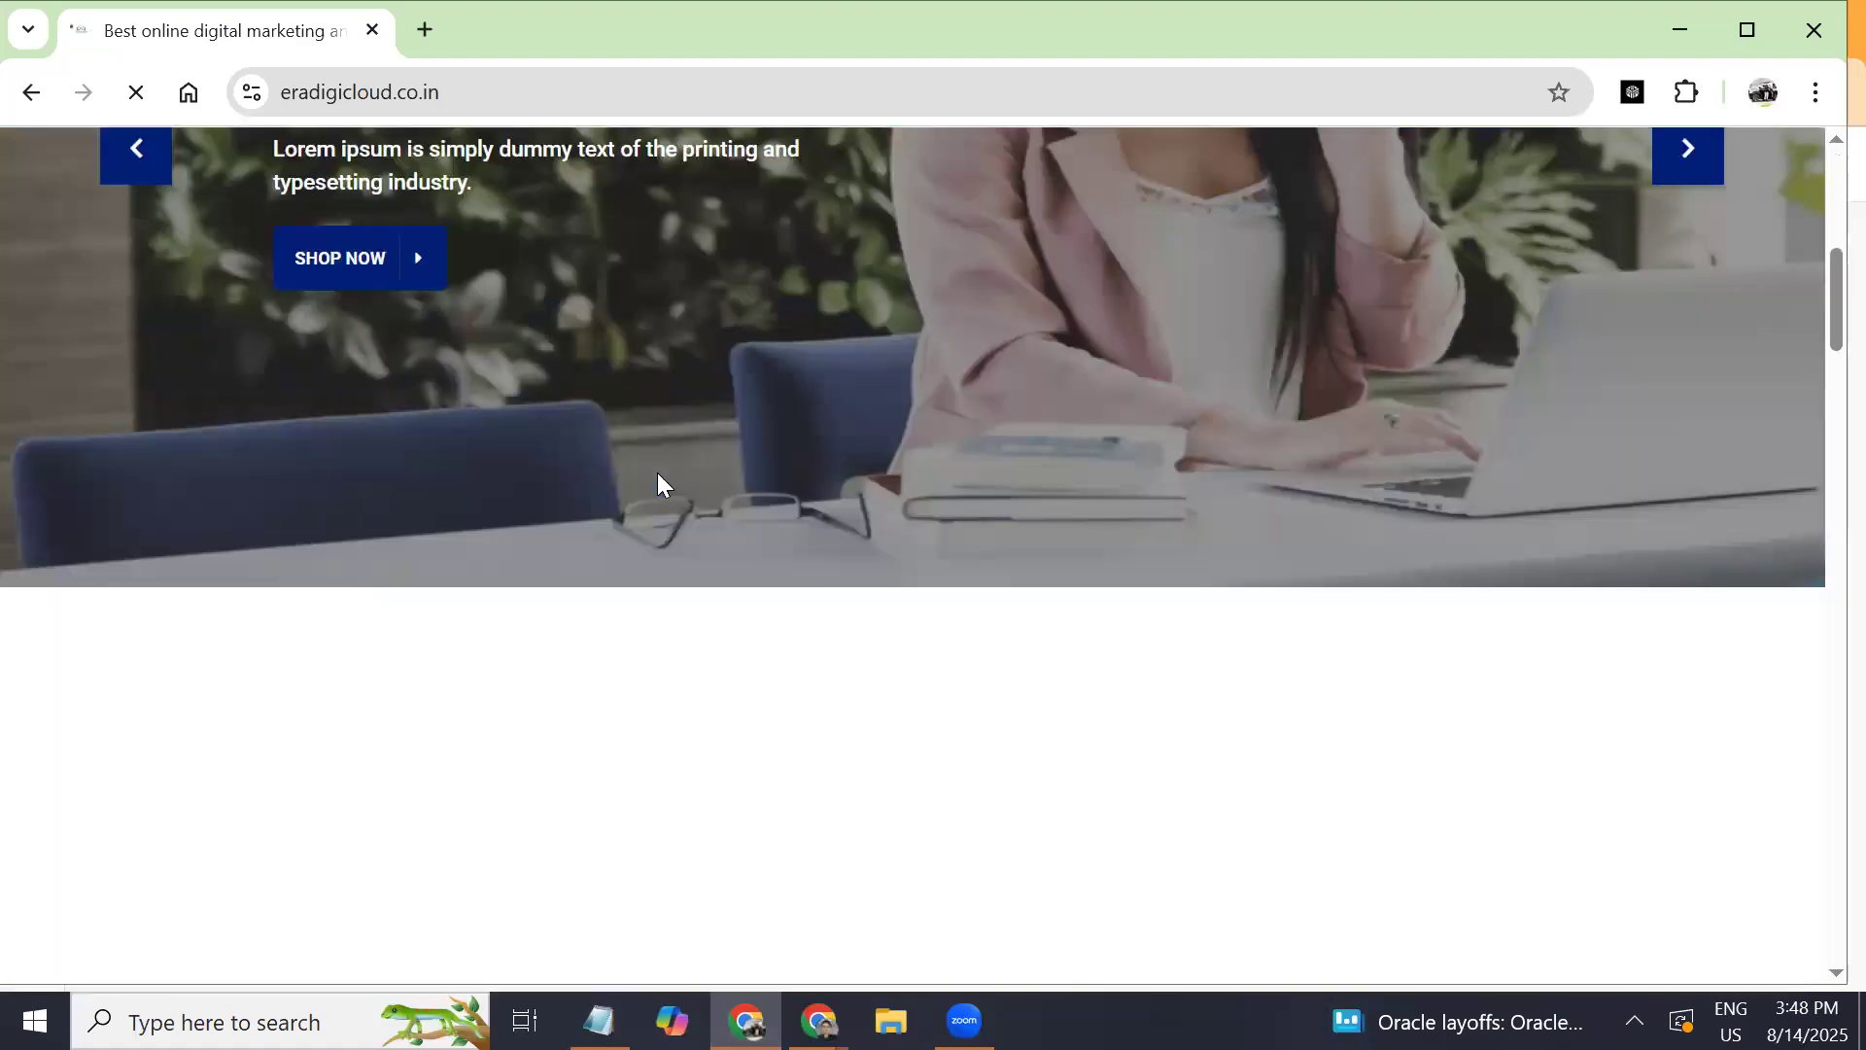
scroll(657, 472, "down", 5)
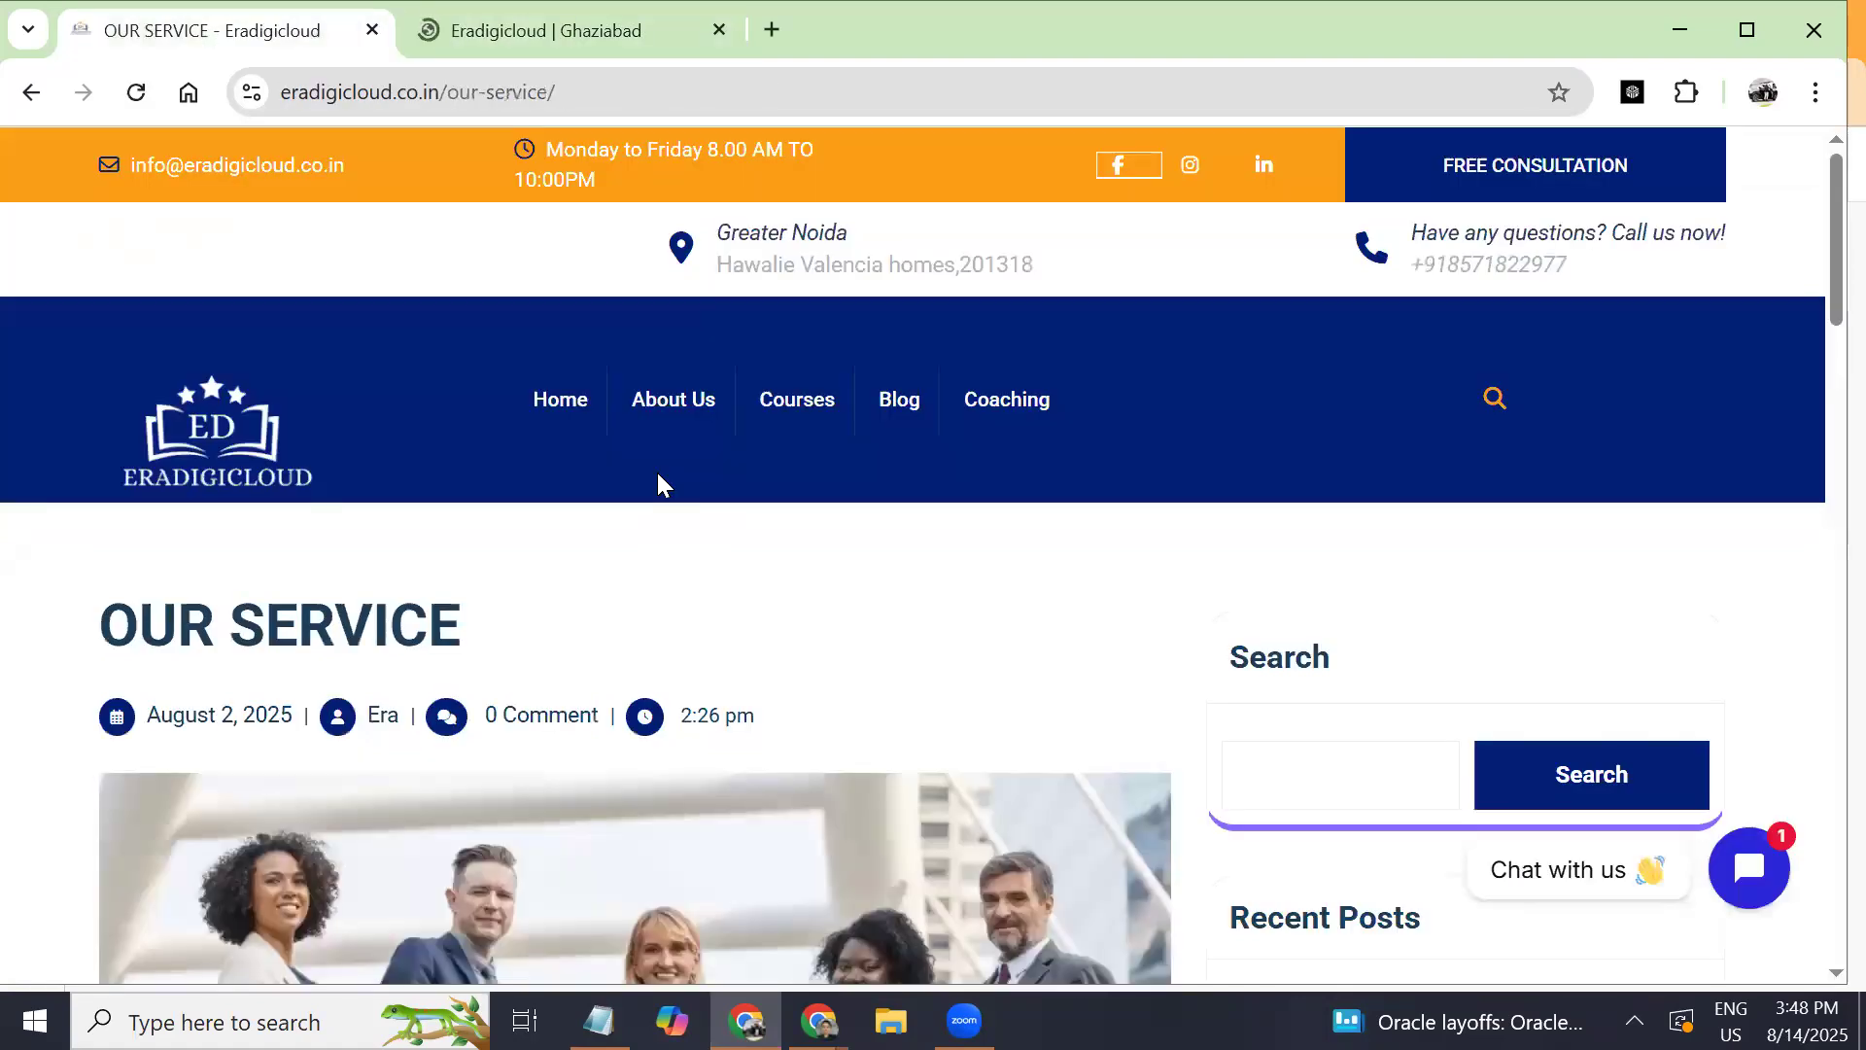
left_click(674, 400)
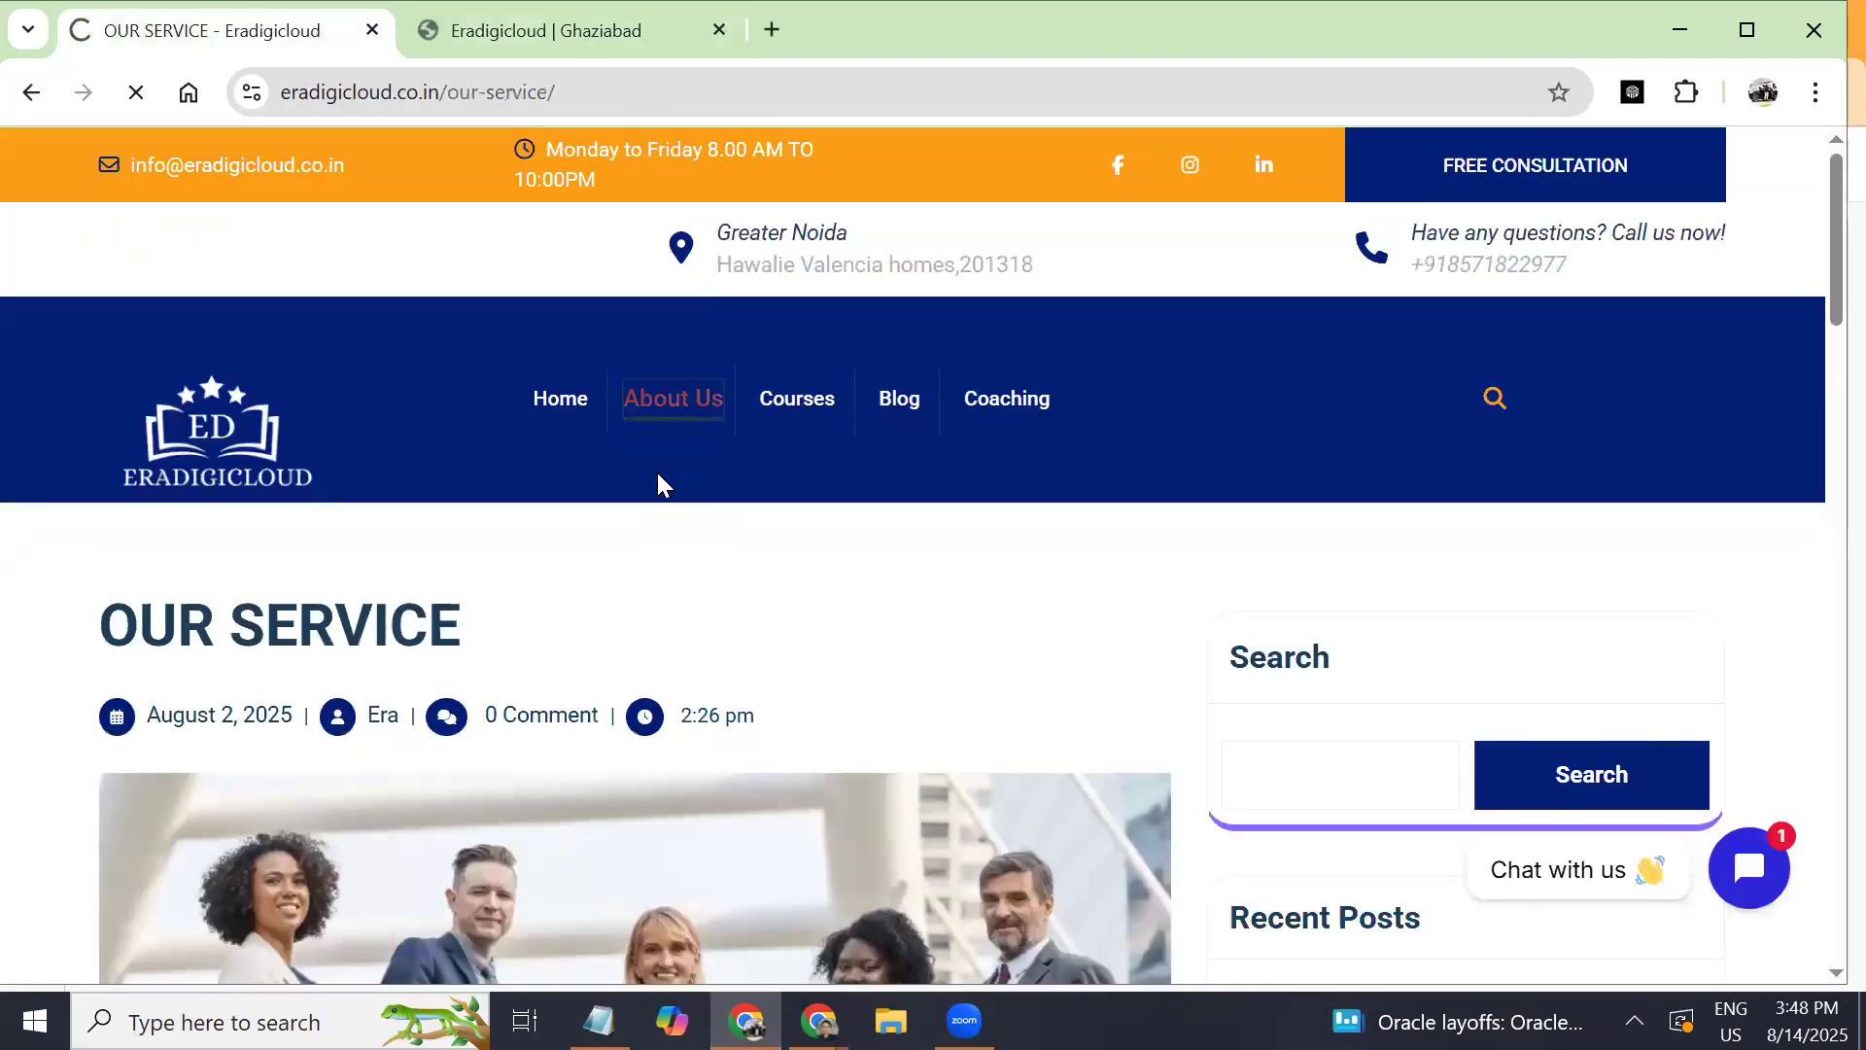
key("Tab")
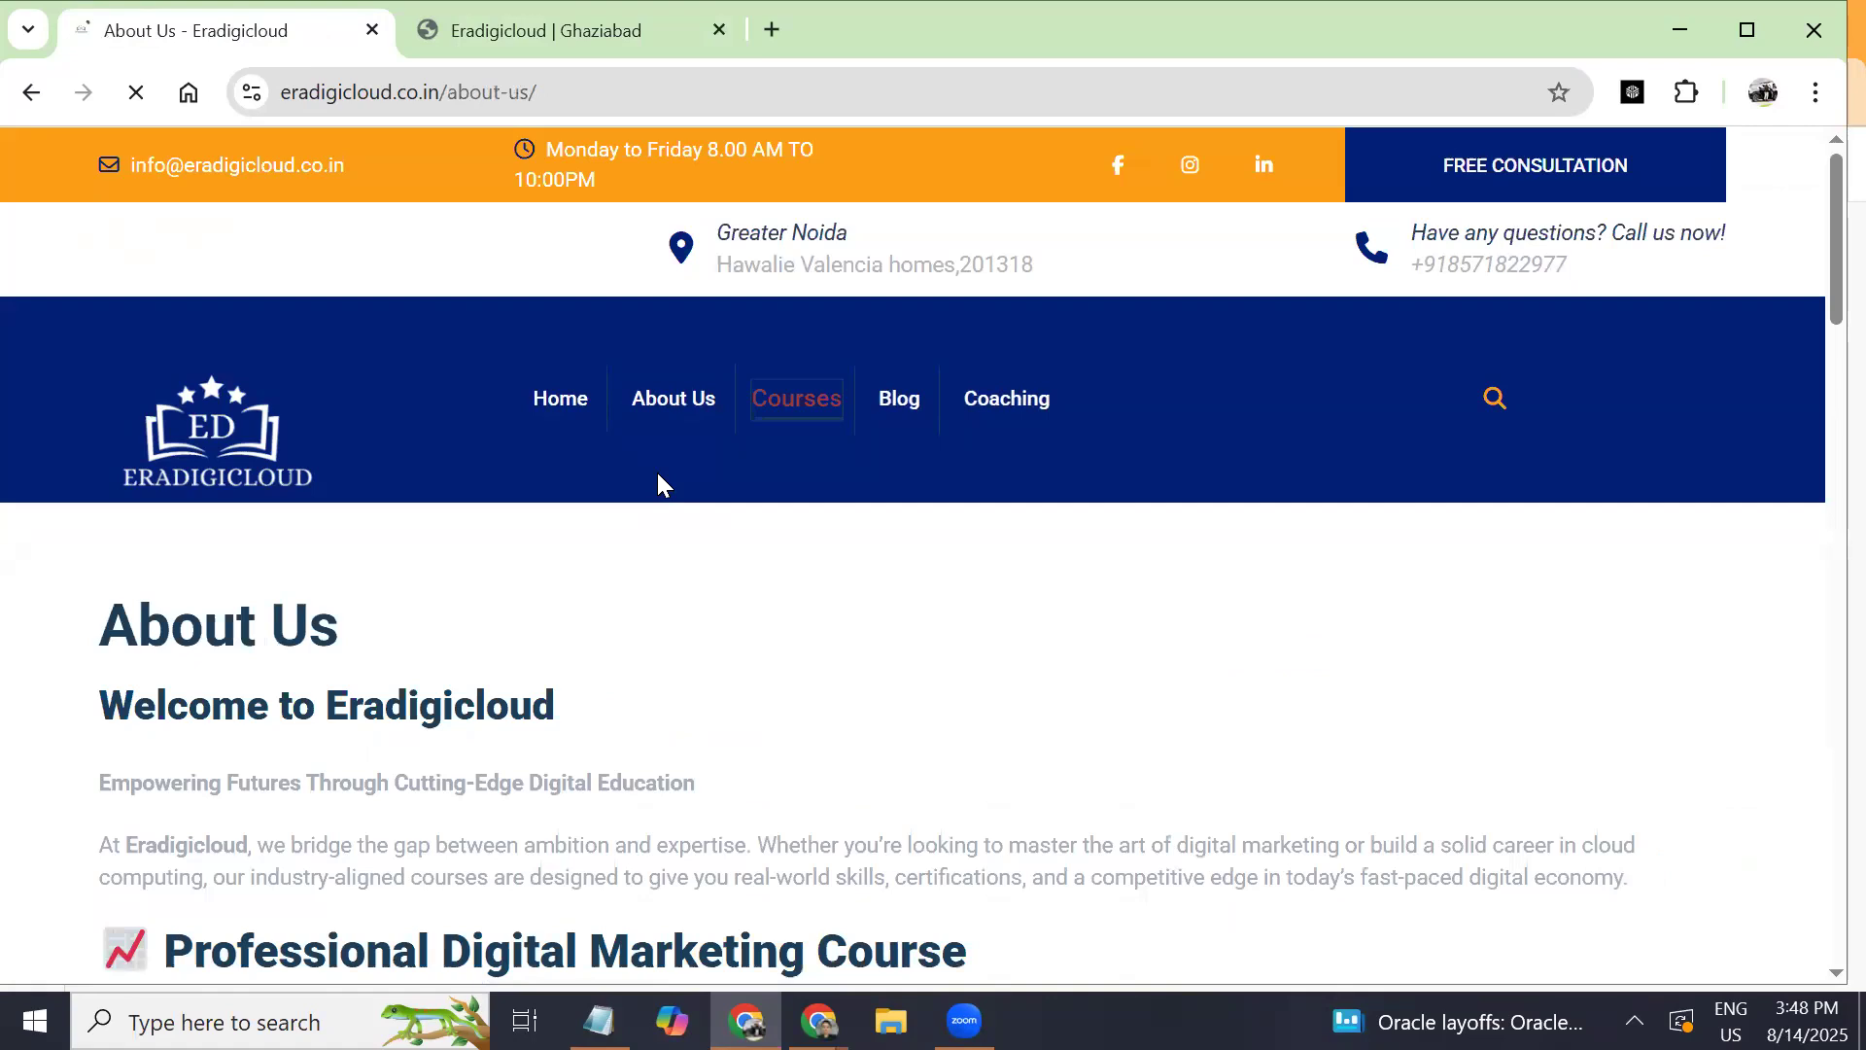
key("Return")
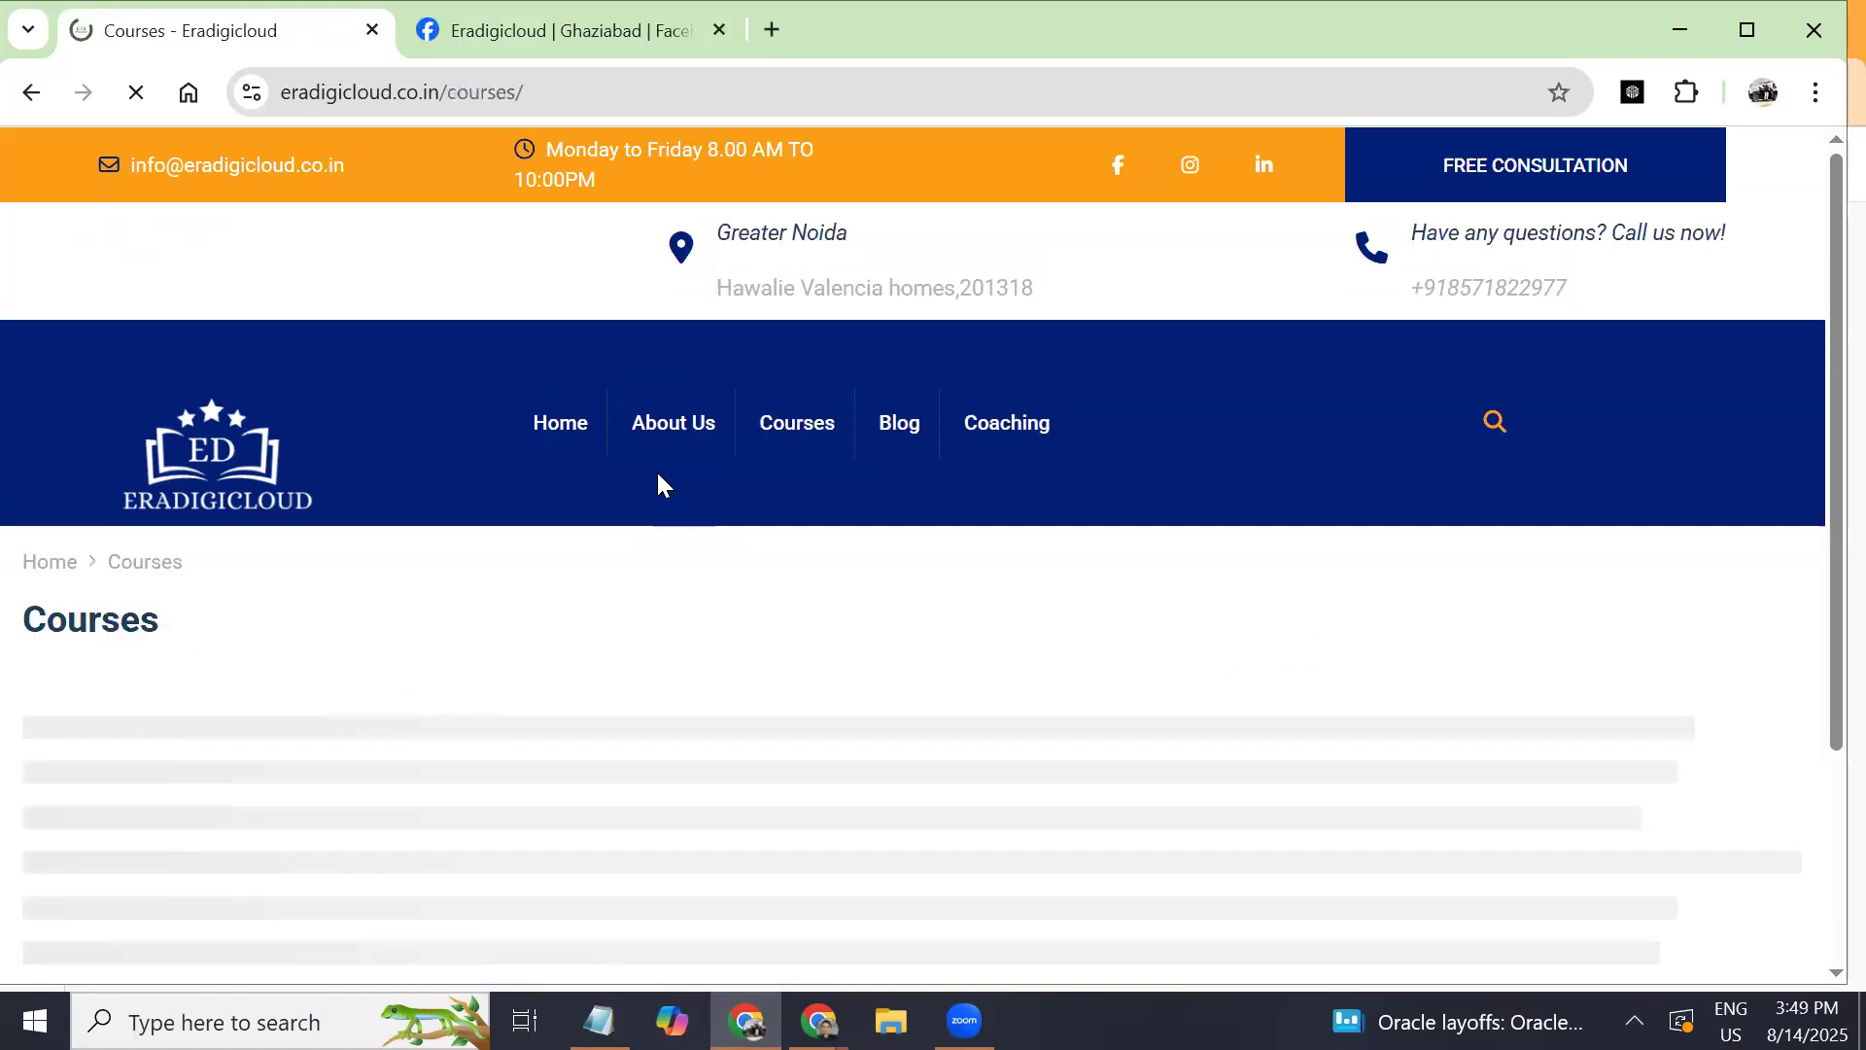
Switch back to the Google Analytics window, reload DebugView and filter its top events to general events.
key("alt+Tab")
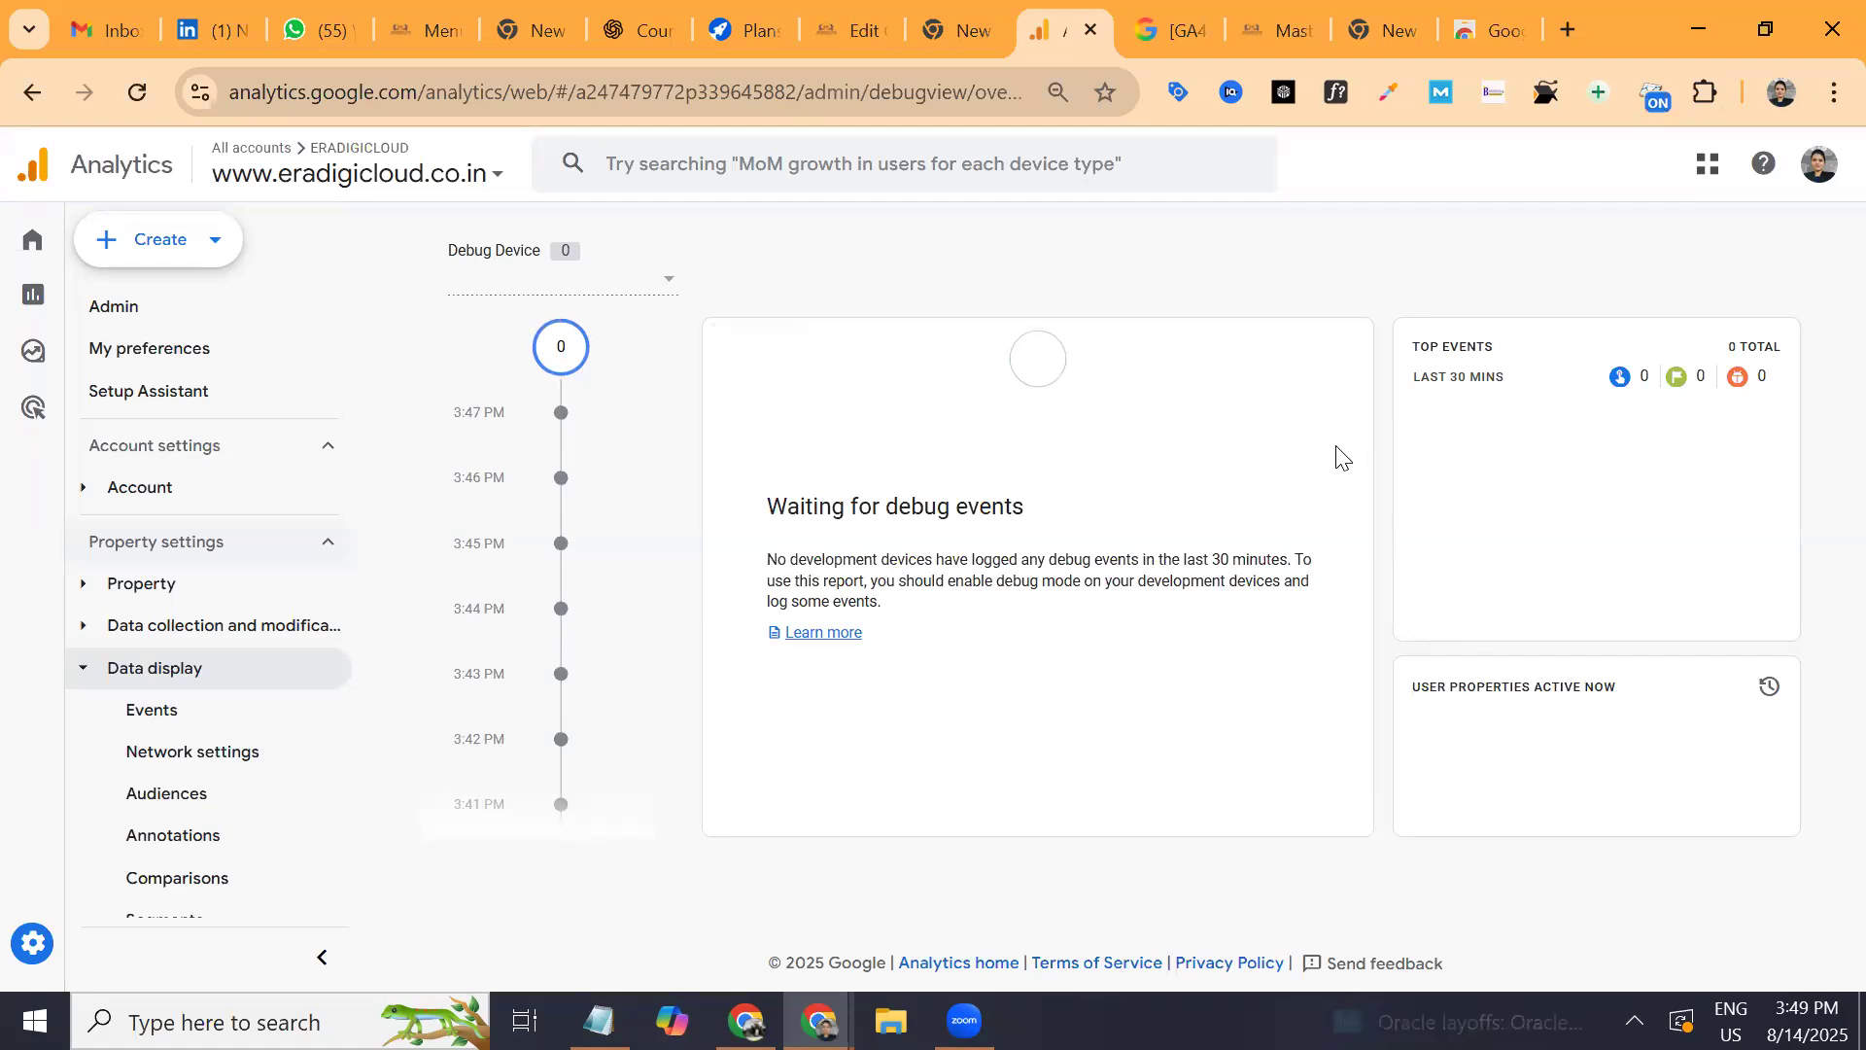
key("alt+Tab")
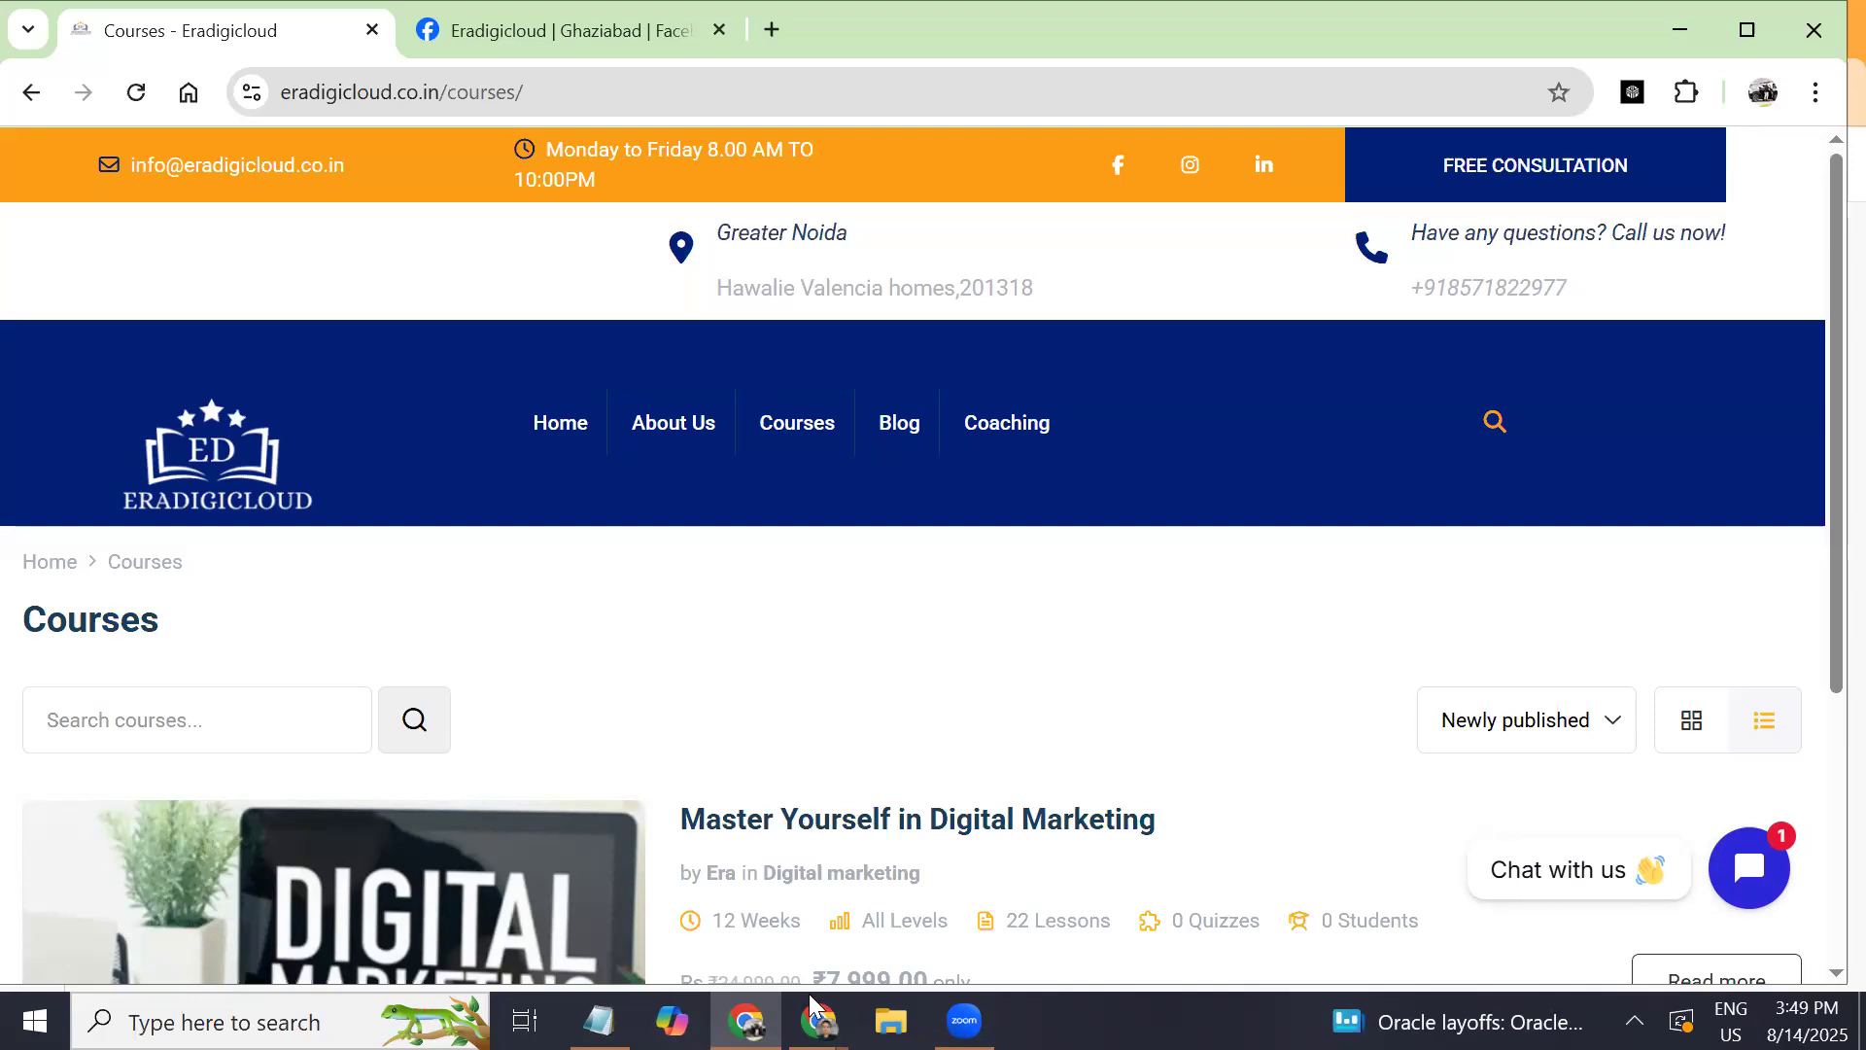
mouse_move(809, 993)
left_click(840, 952)
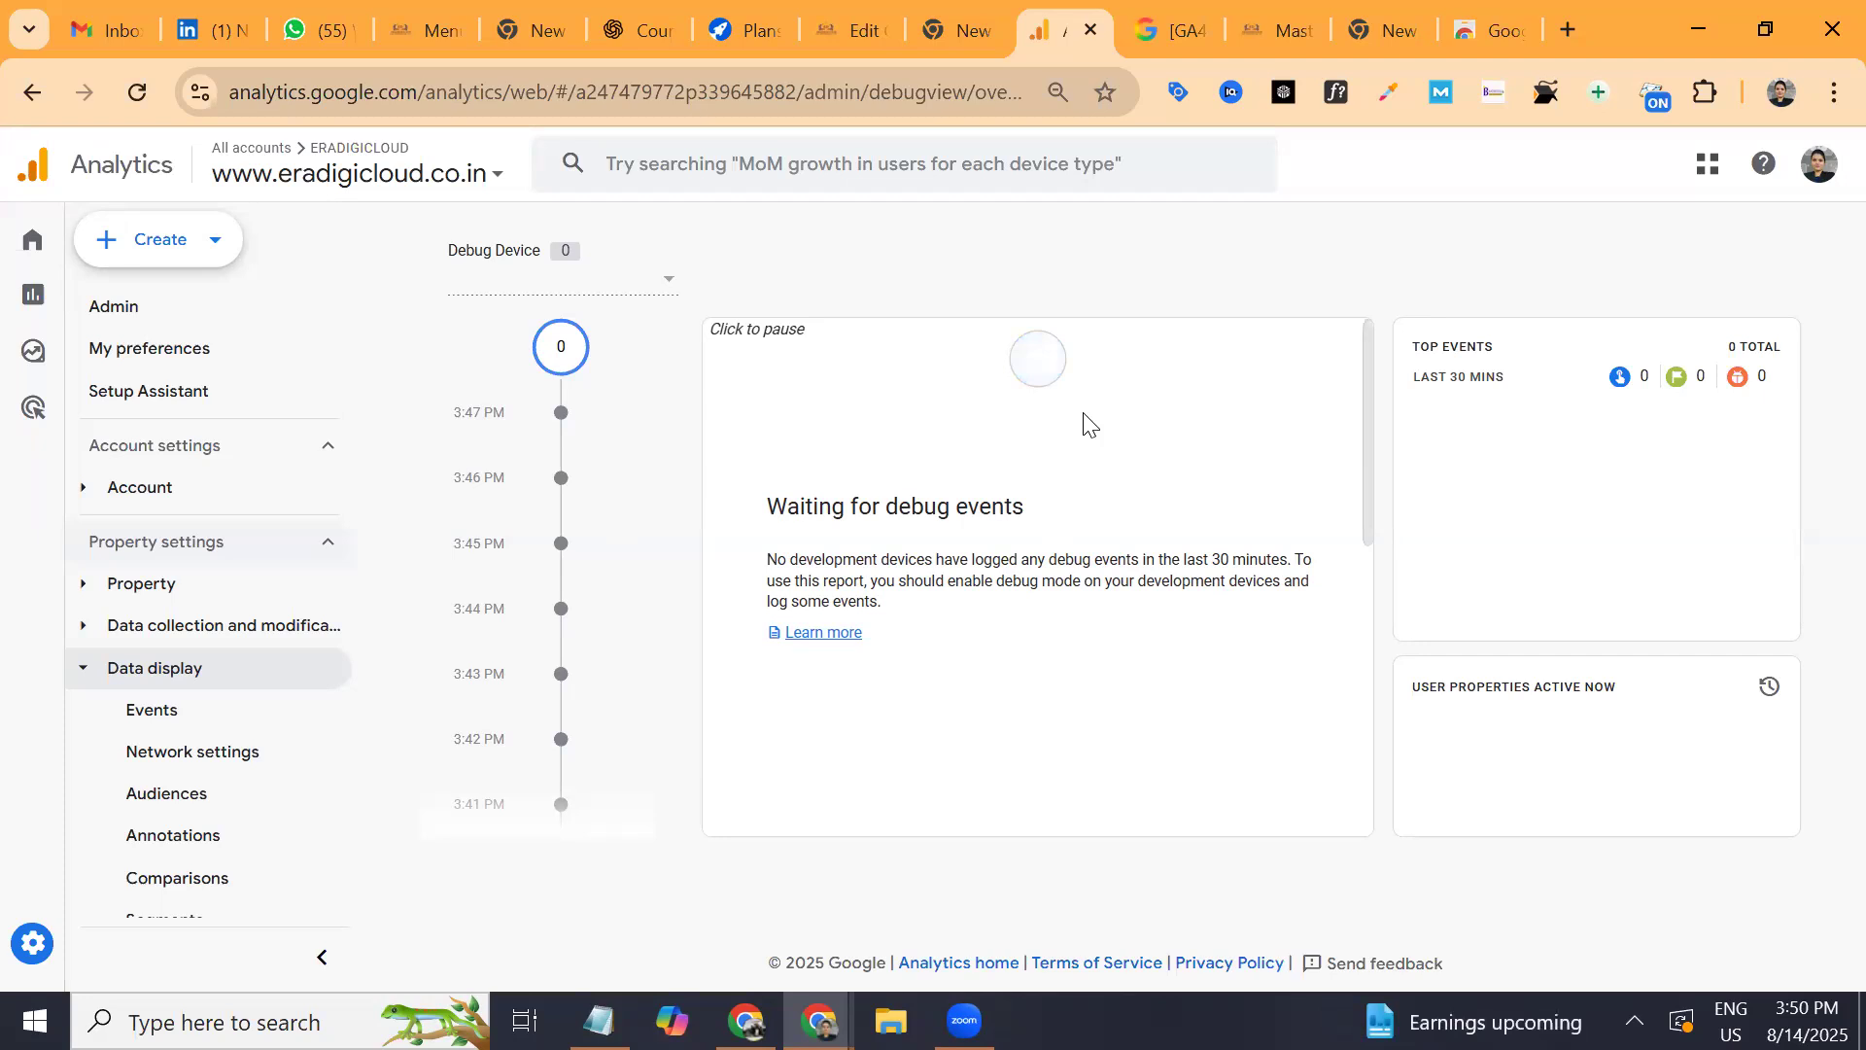
left_click(130, 95)
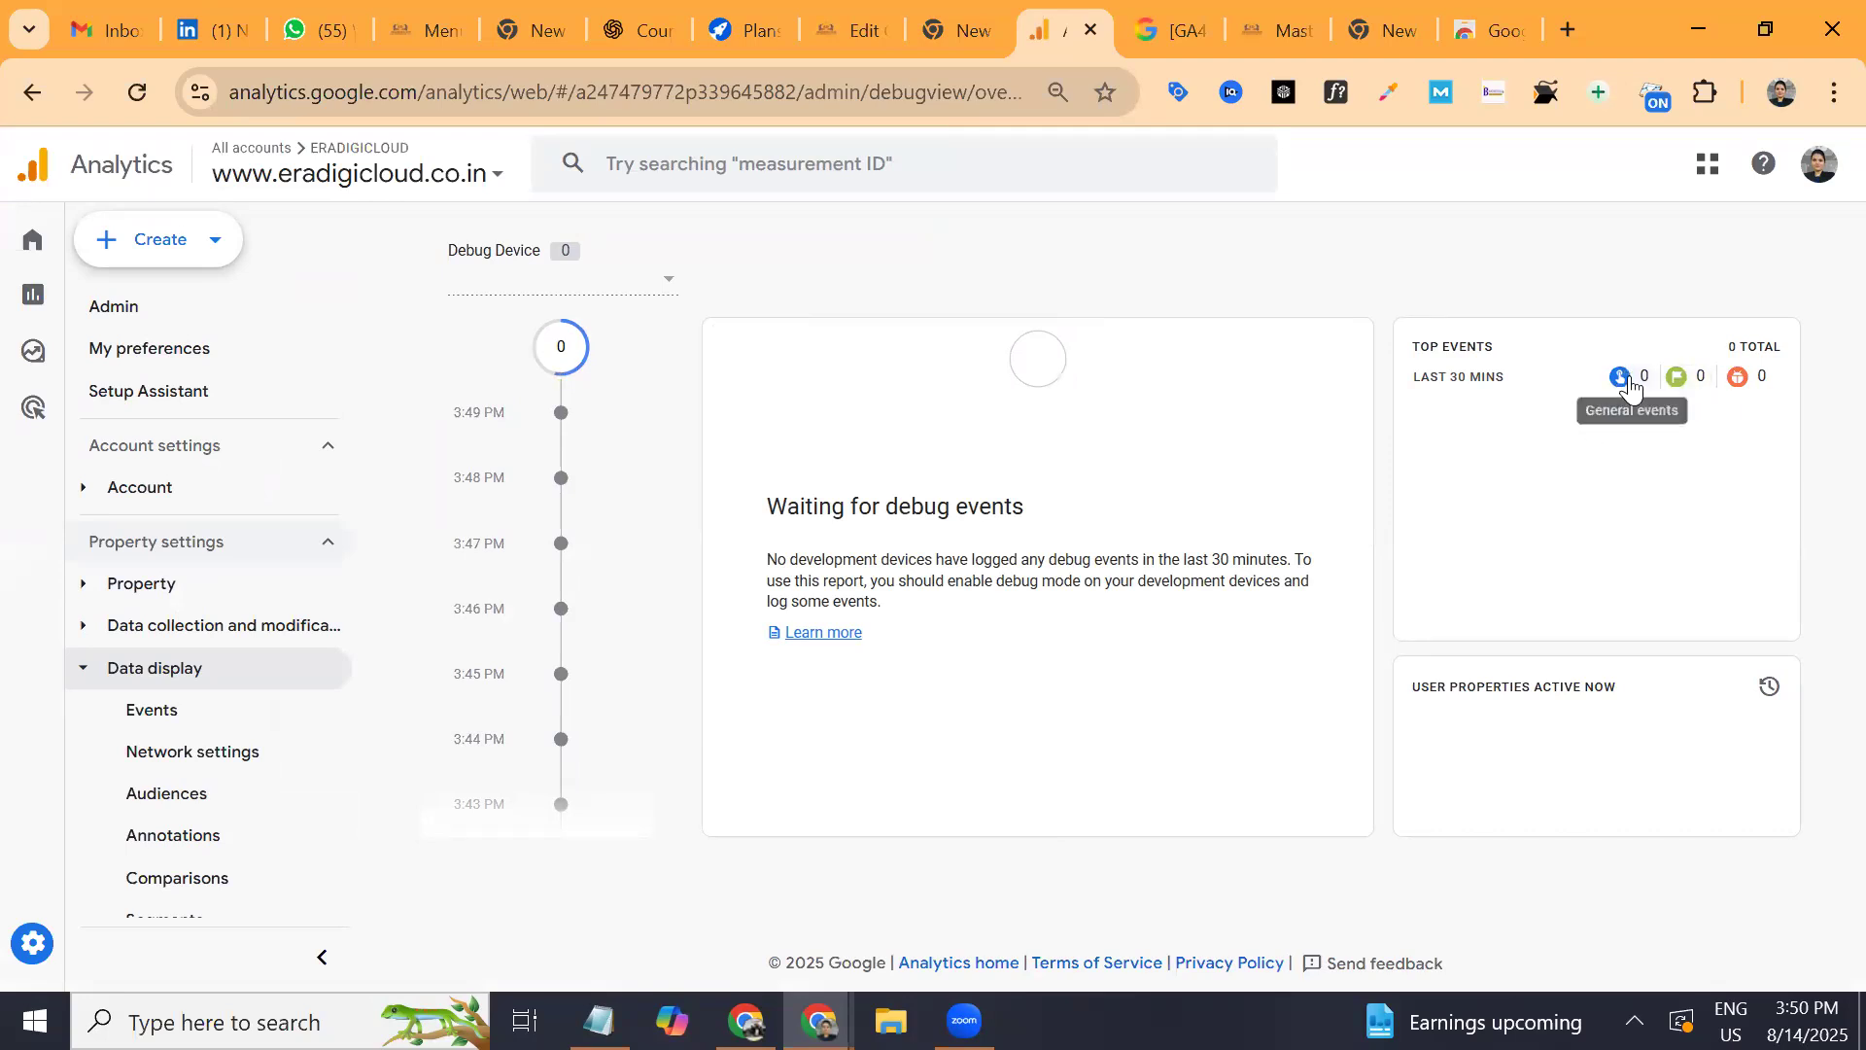
left_click(1630, 383)
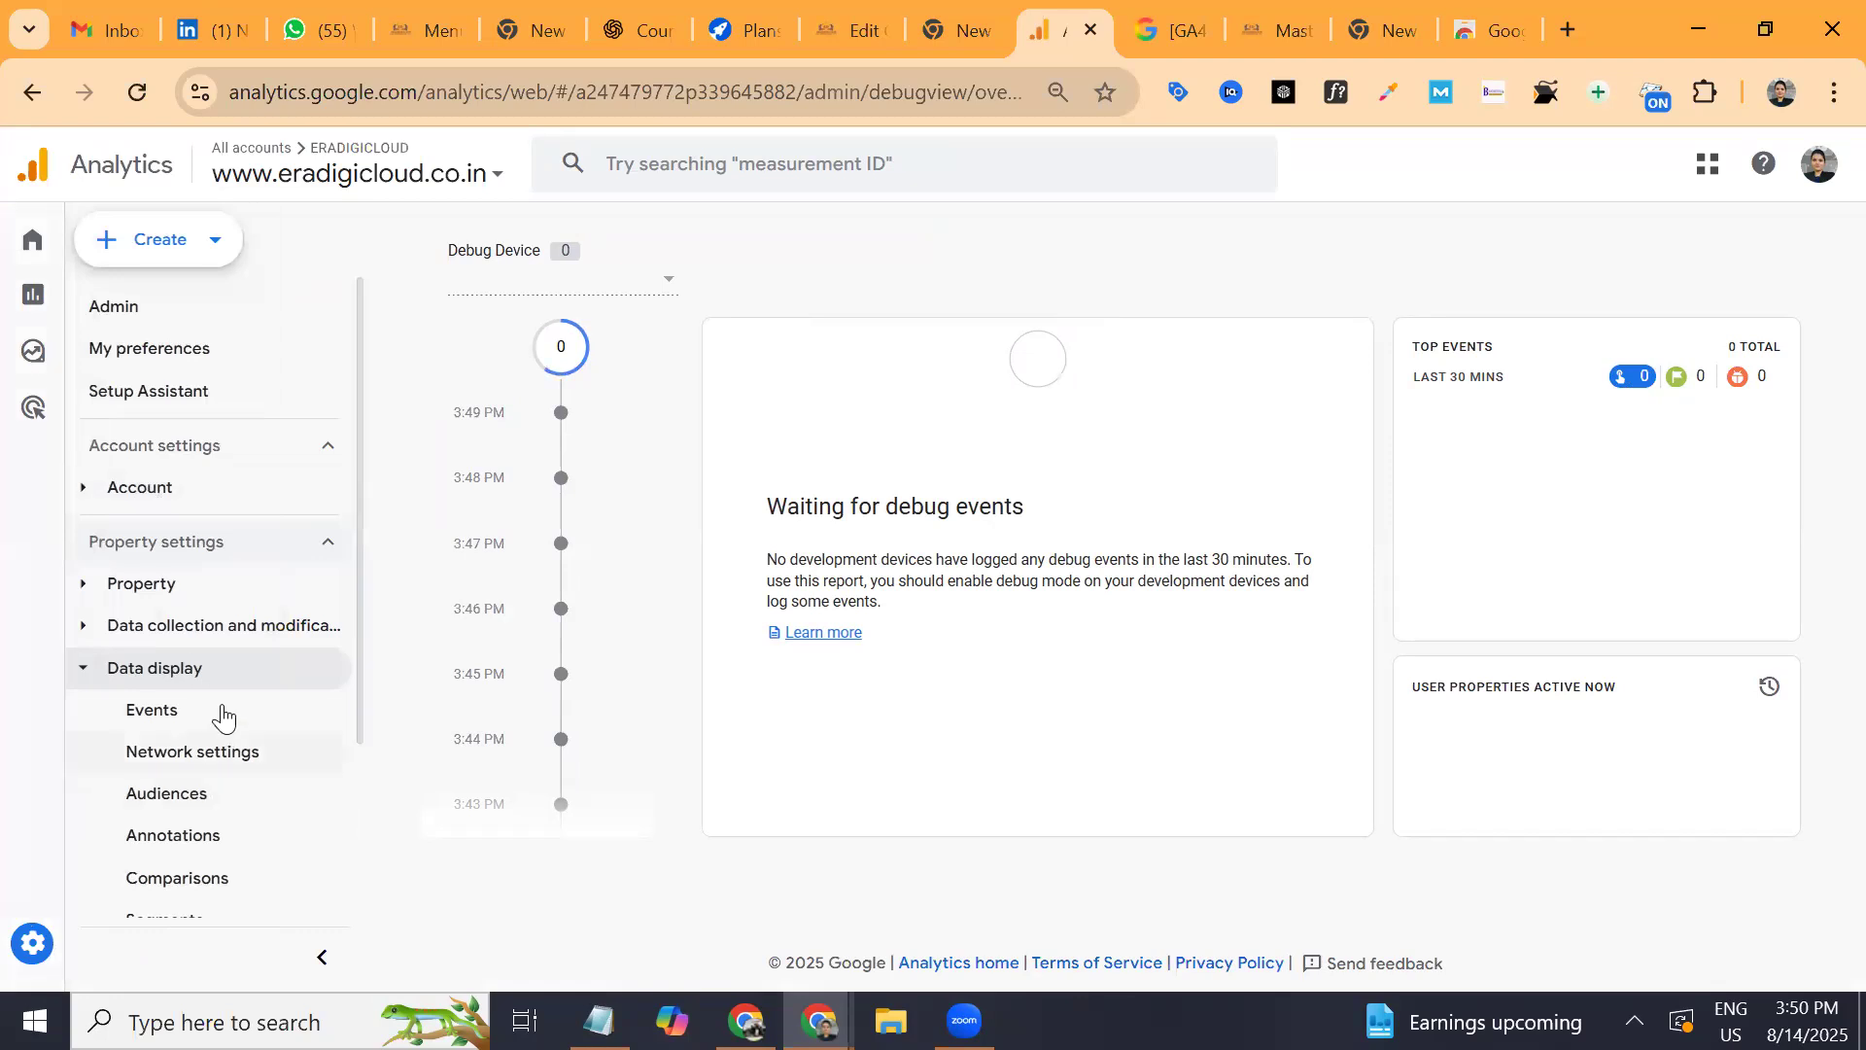
Check the property's recent events in its Events settings, and open the Events report under Engagement.
left_click(222, 716)
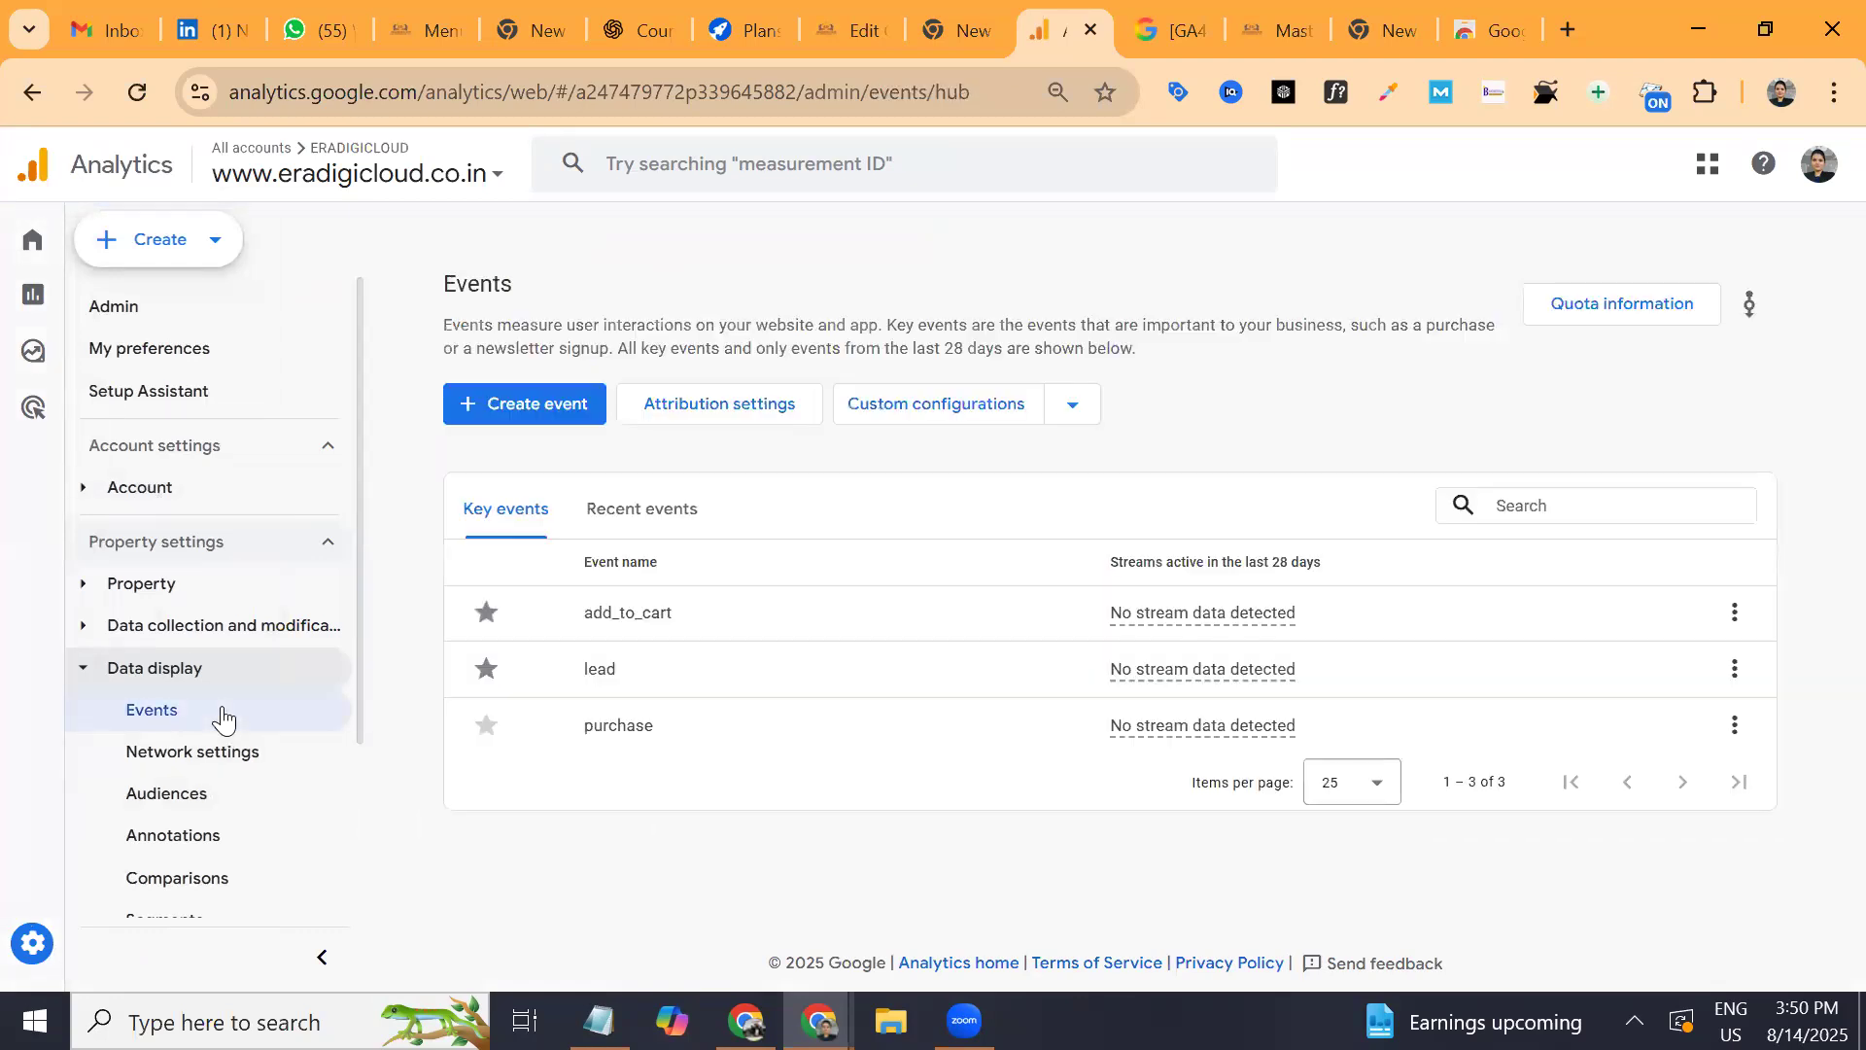
left_click(606, 517)
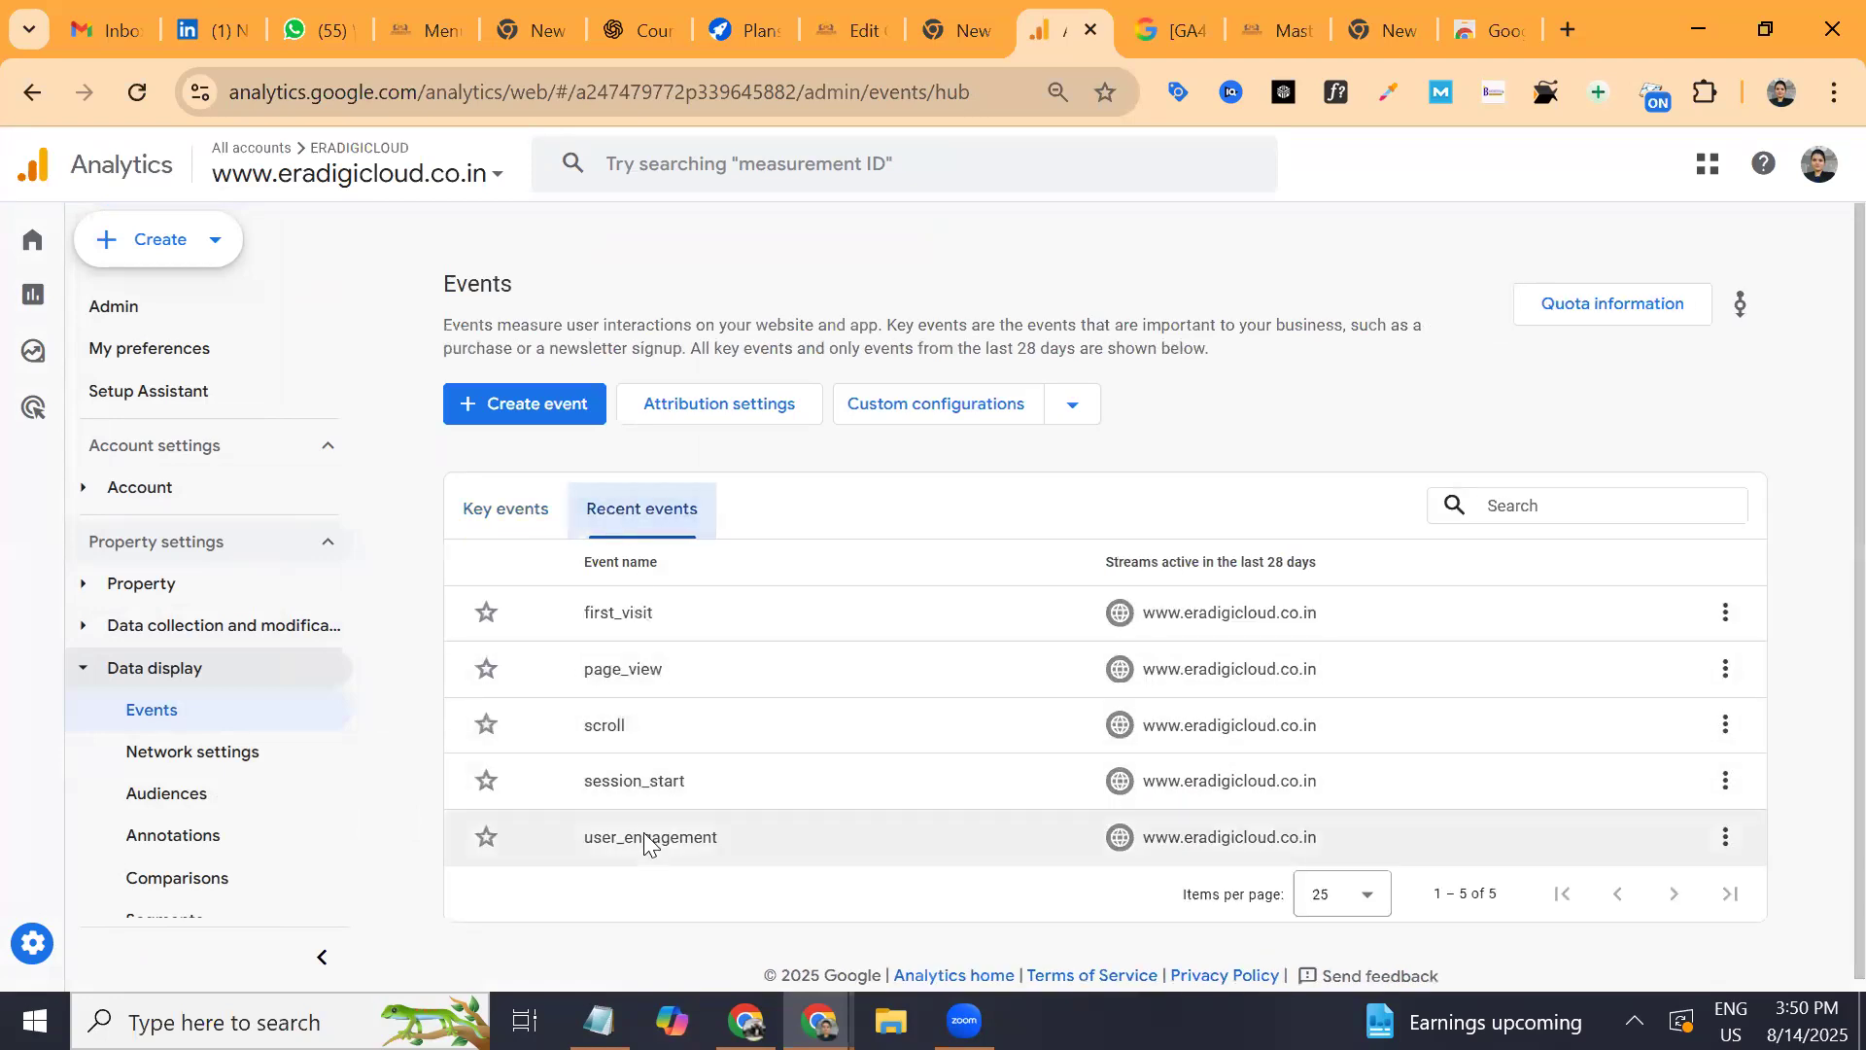
left_click(74, 289)
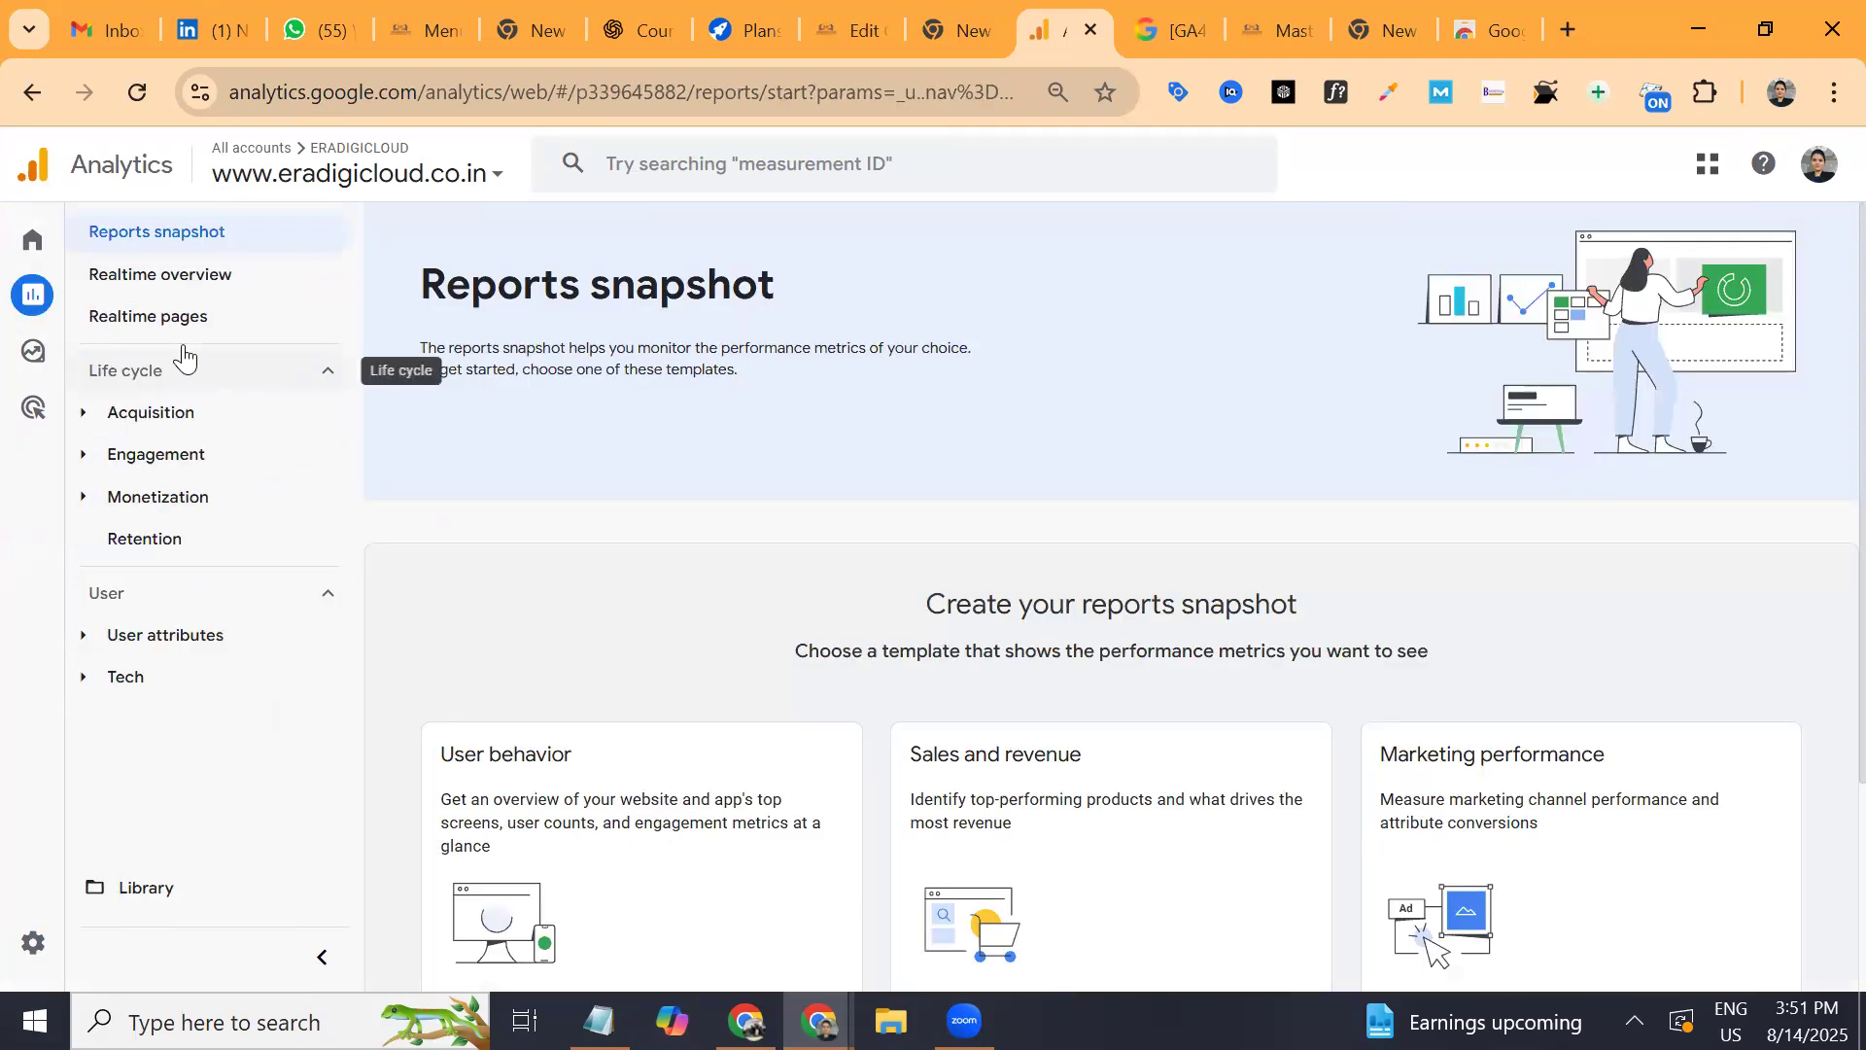
left_click(194, 455)
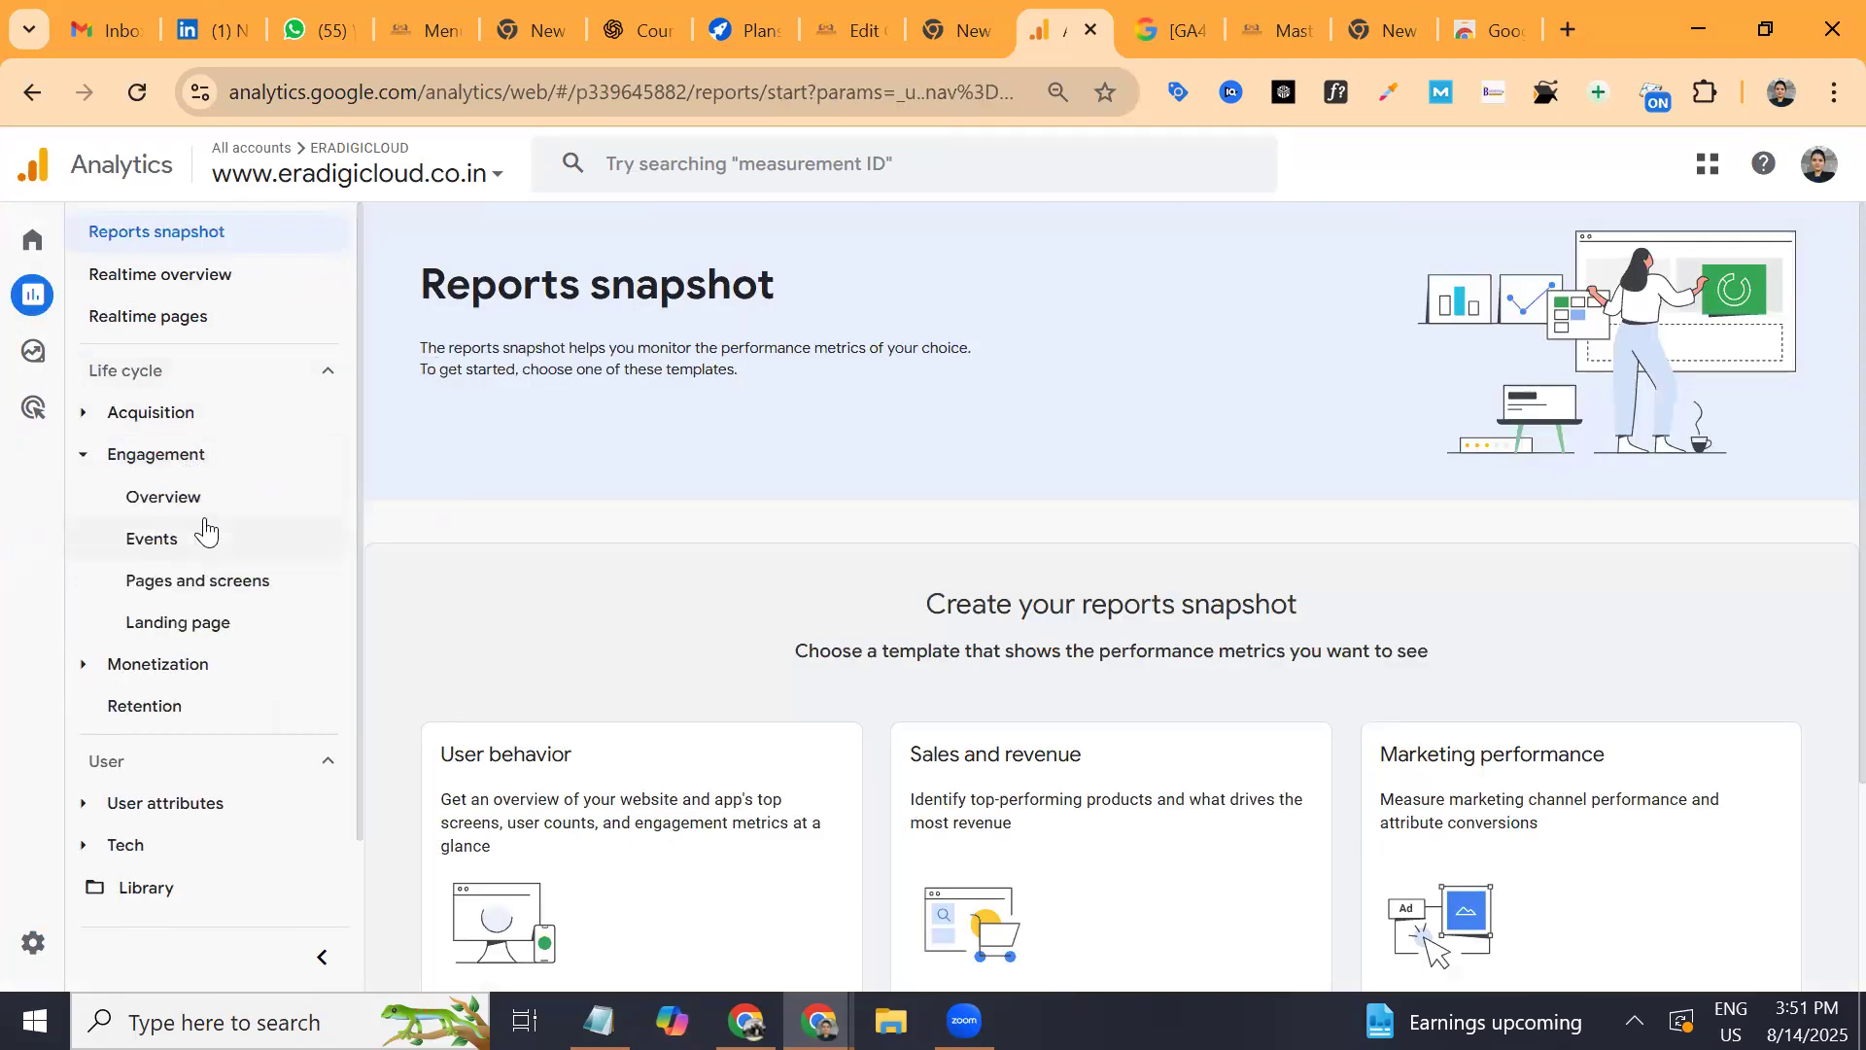
left_click(203, 532)
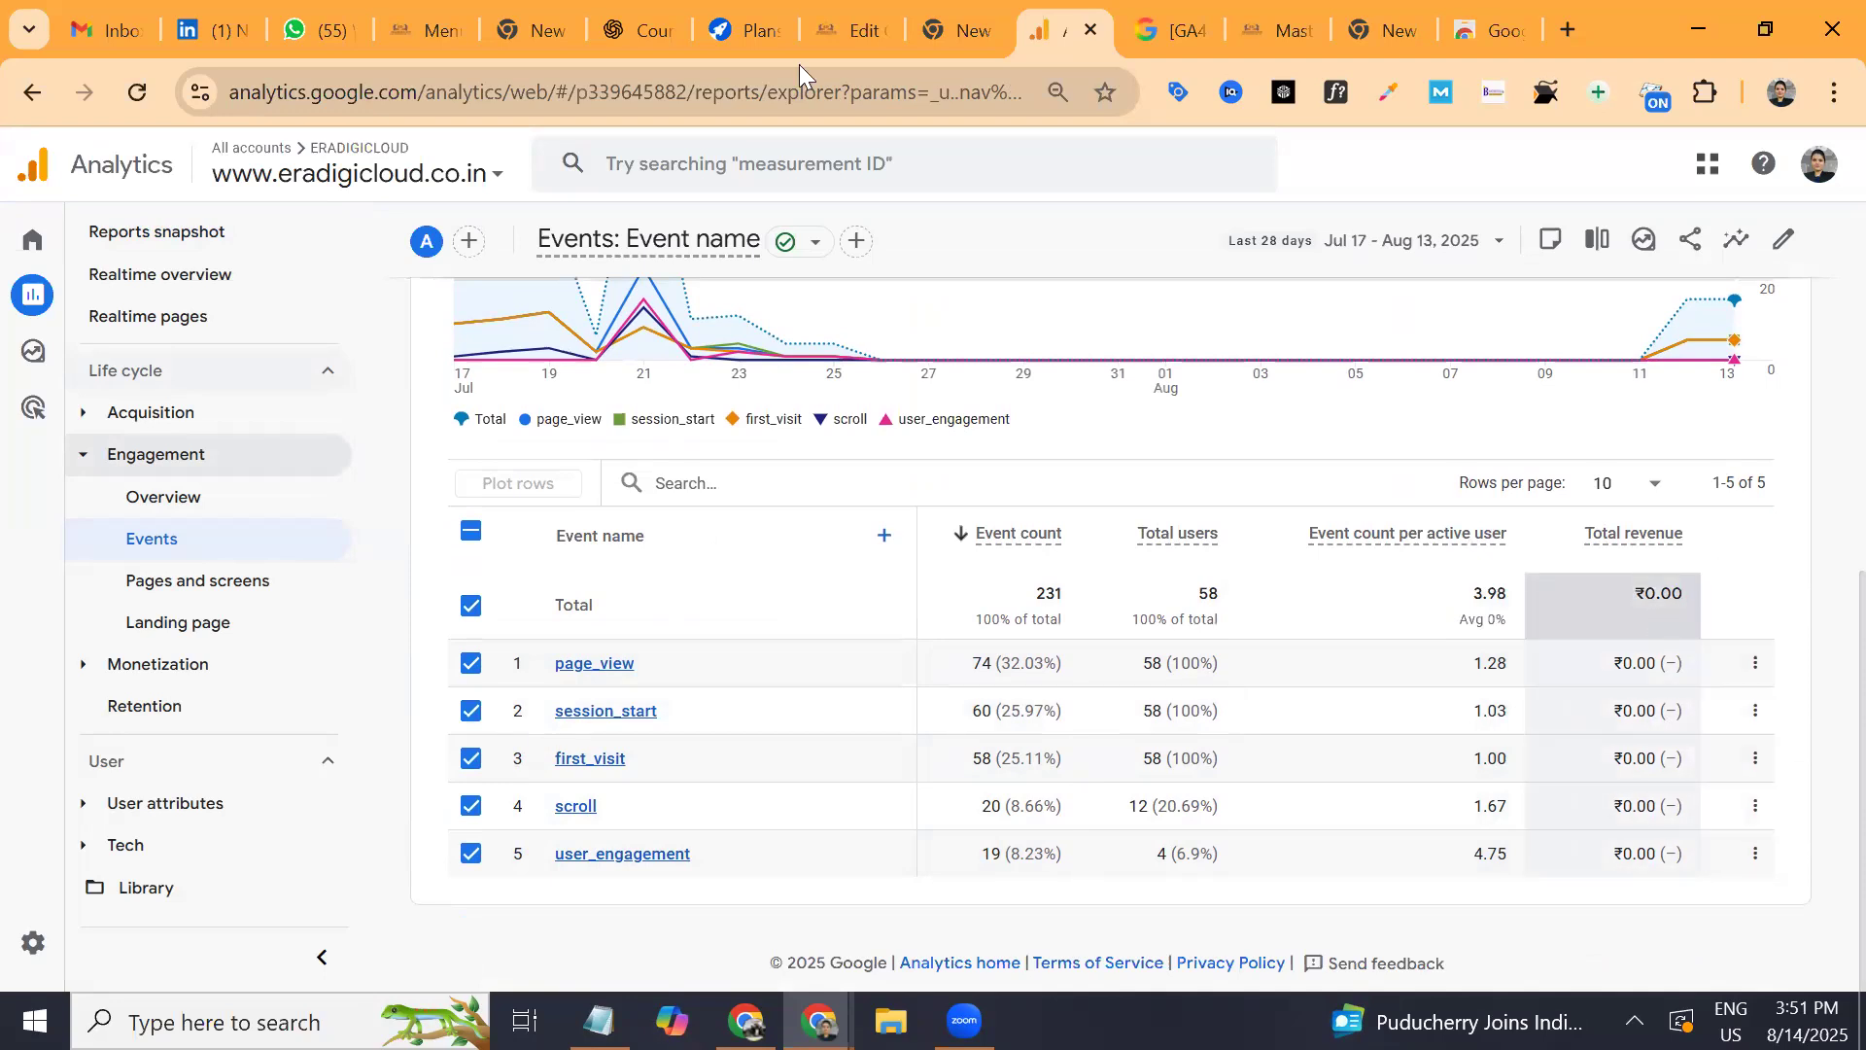
Switch to the recently used demo account property GA4 - Google Merch Shop.
left_click(374, 172)
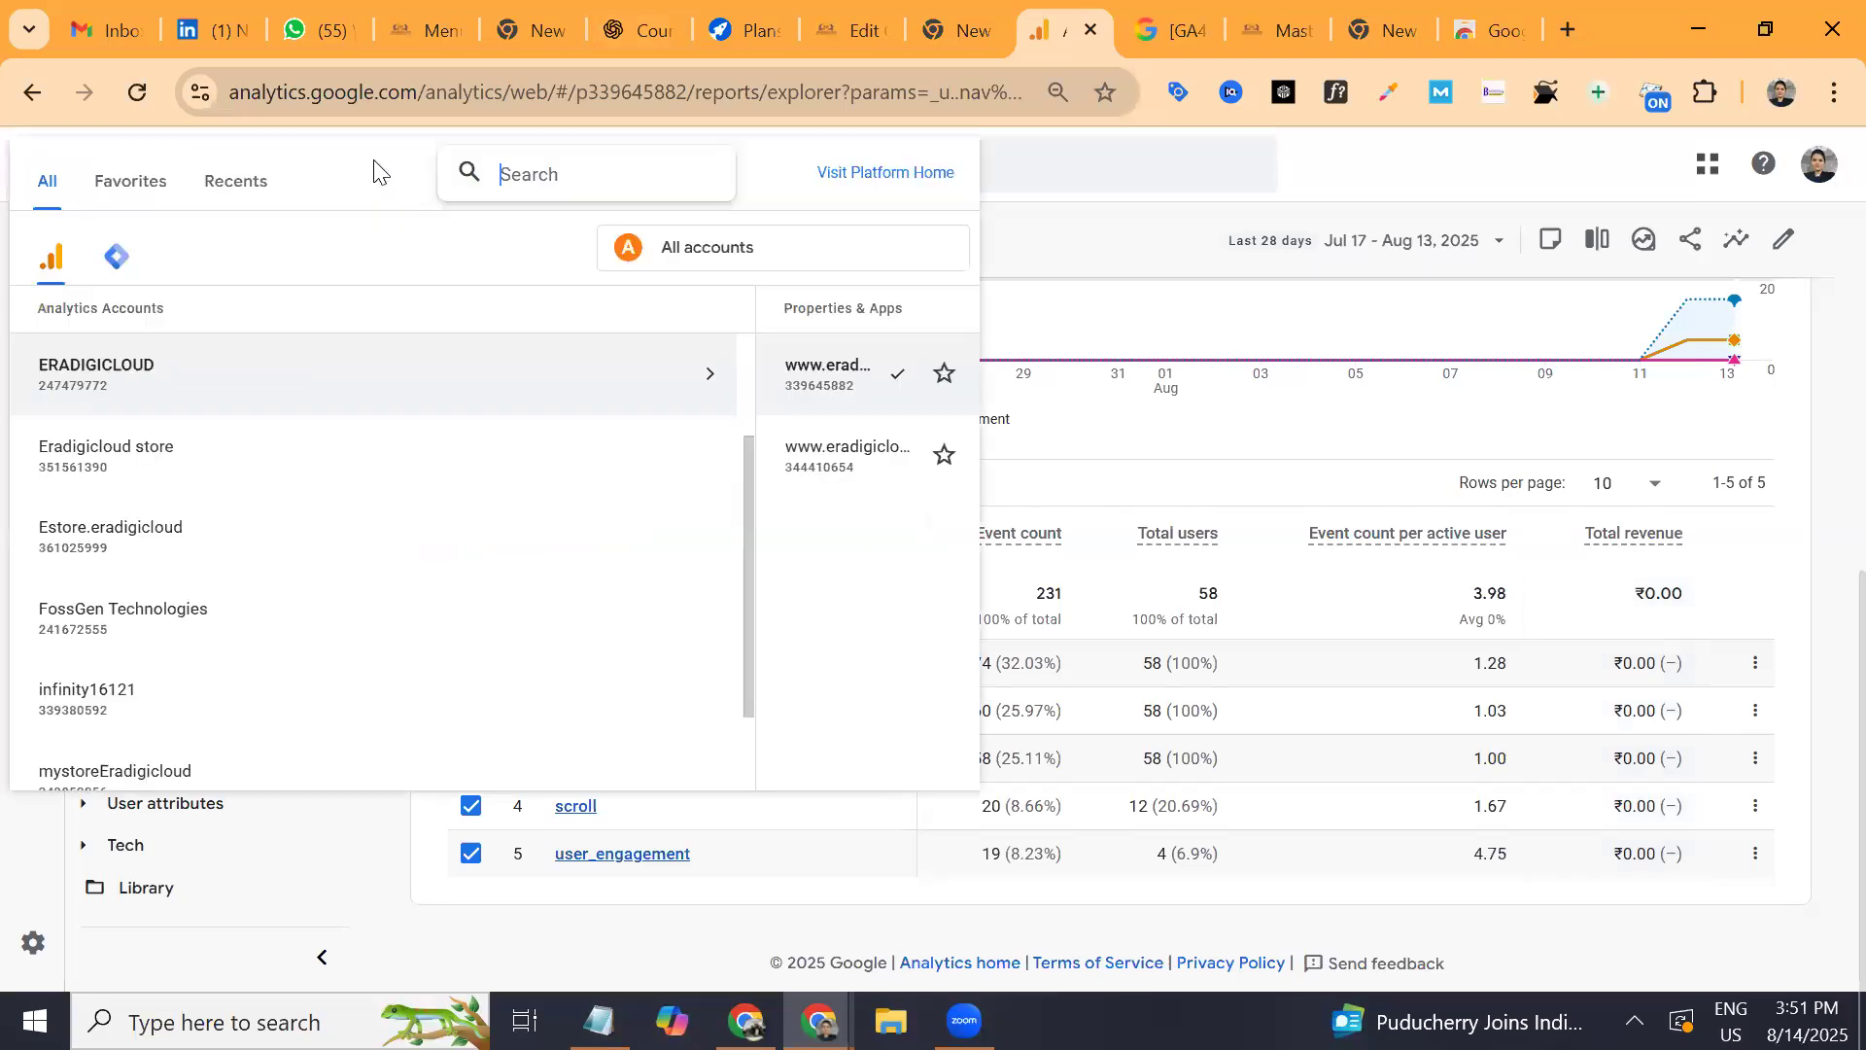
left_click(276, 172)
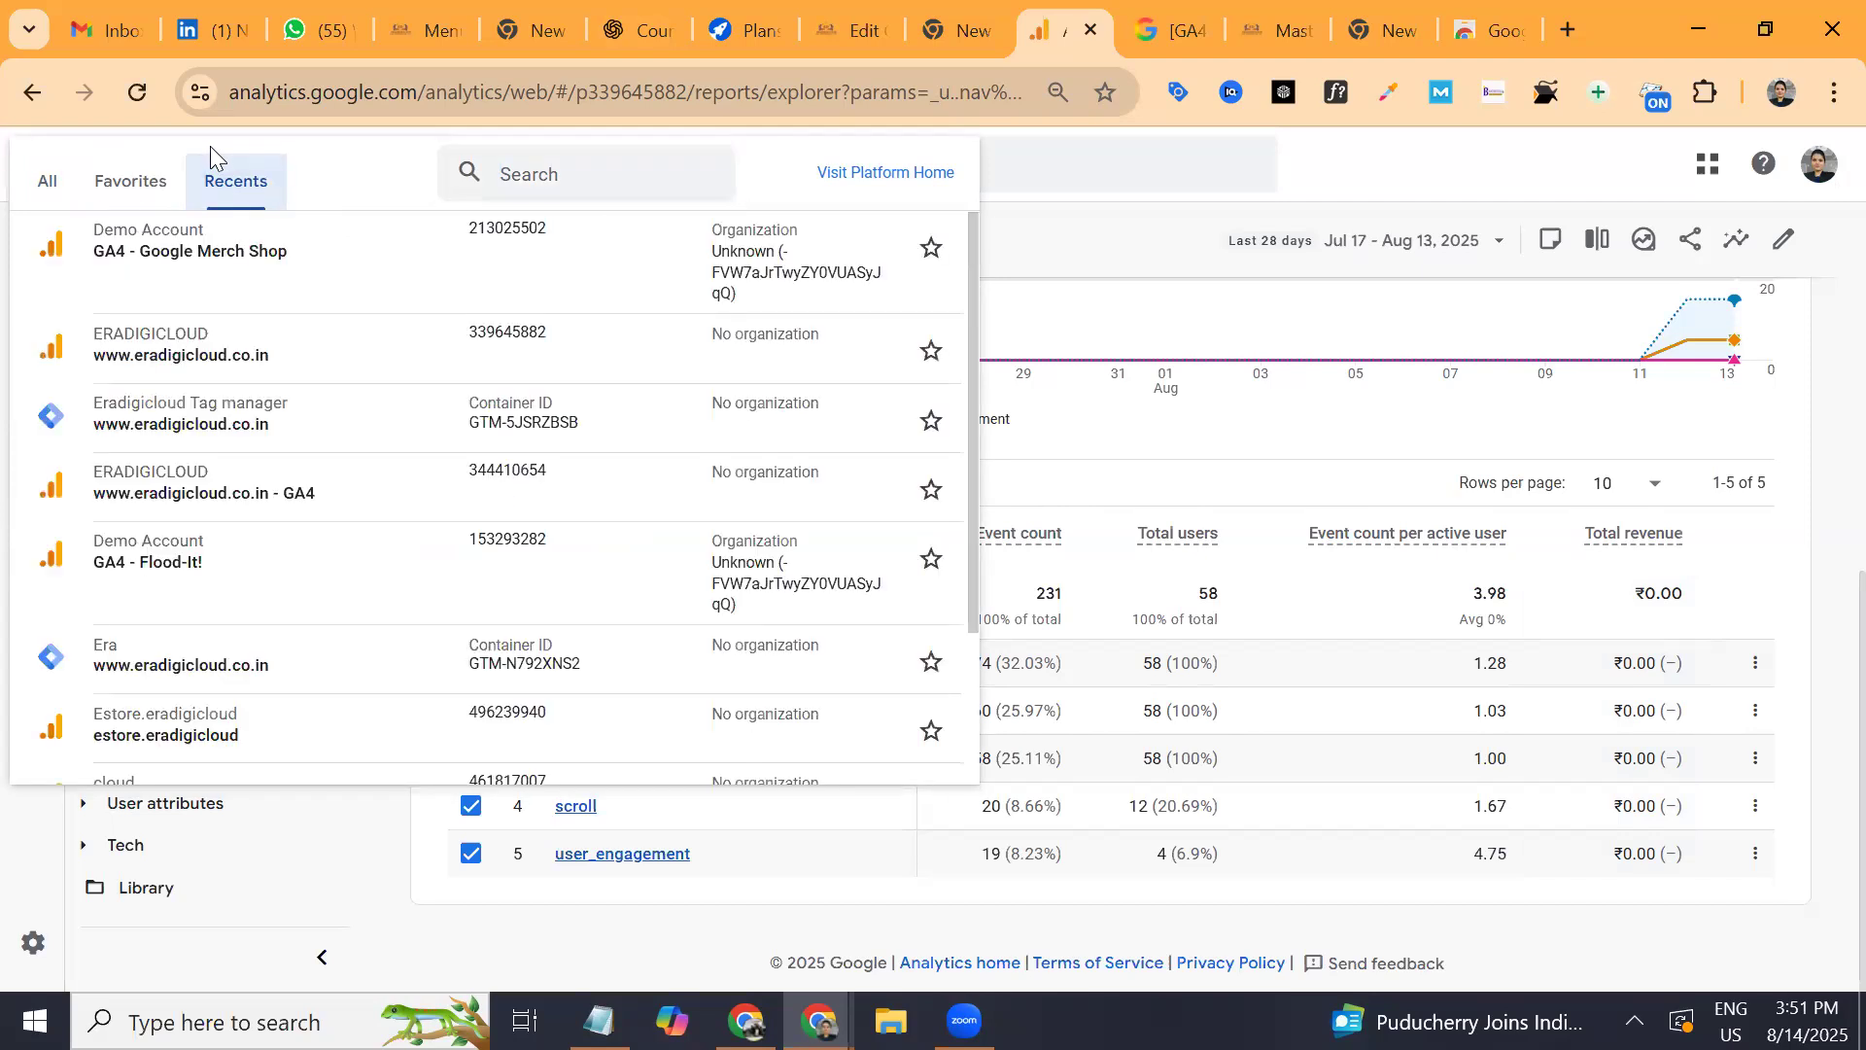
left_click(216, 250)
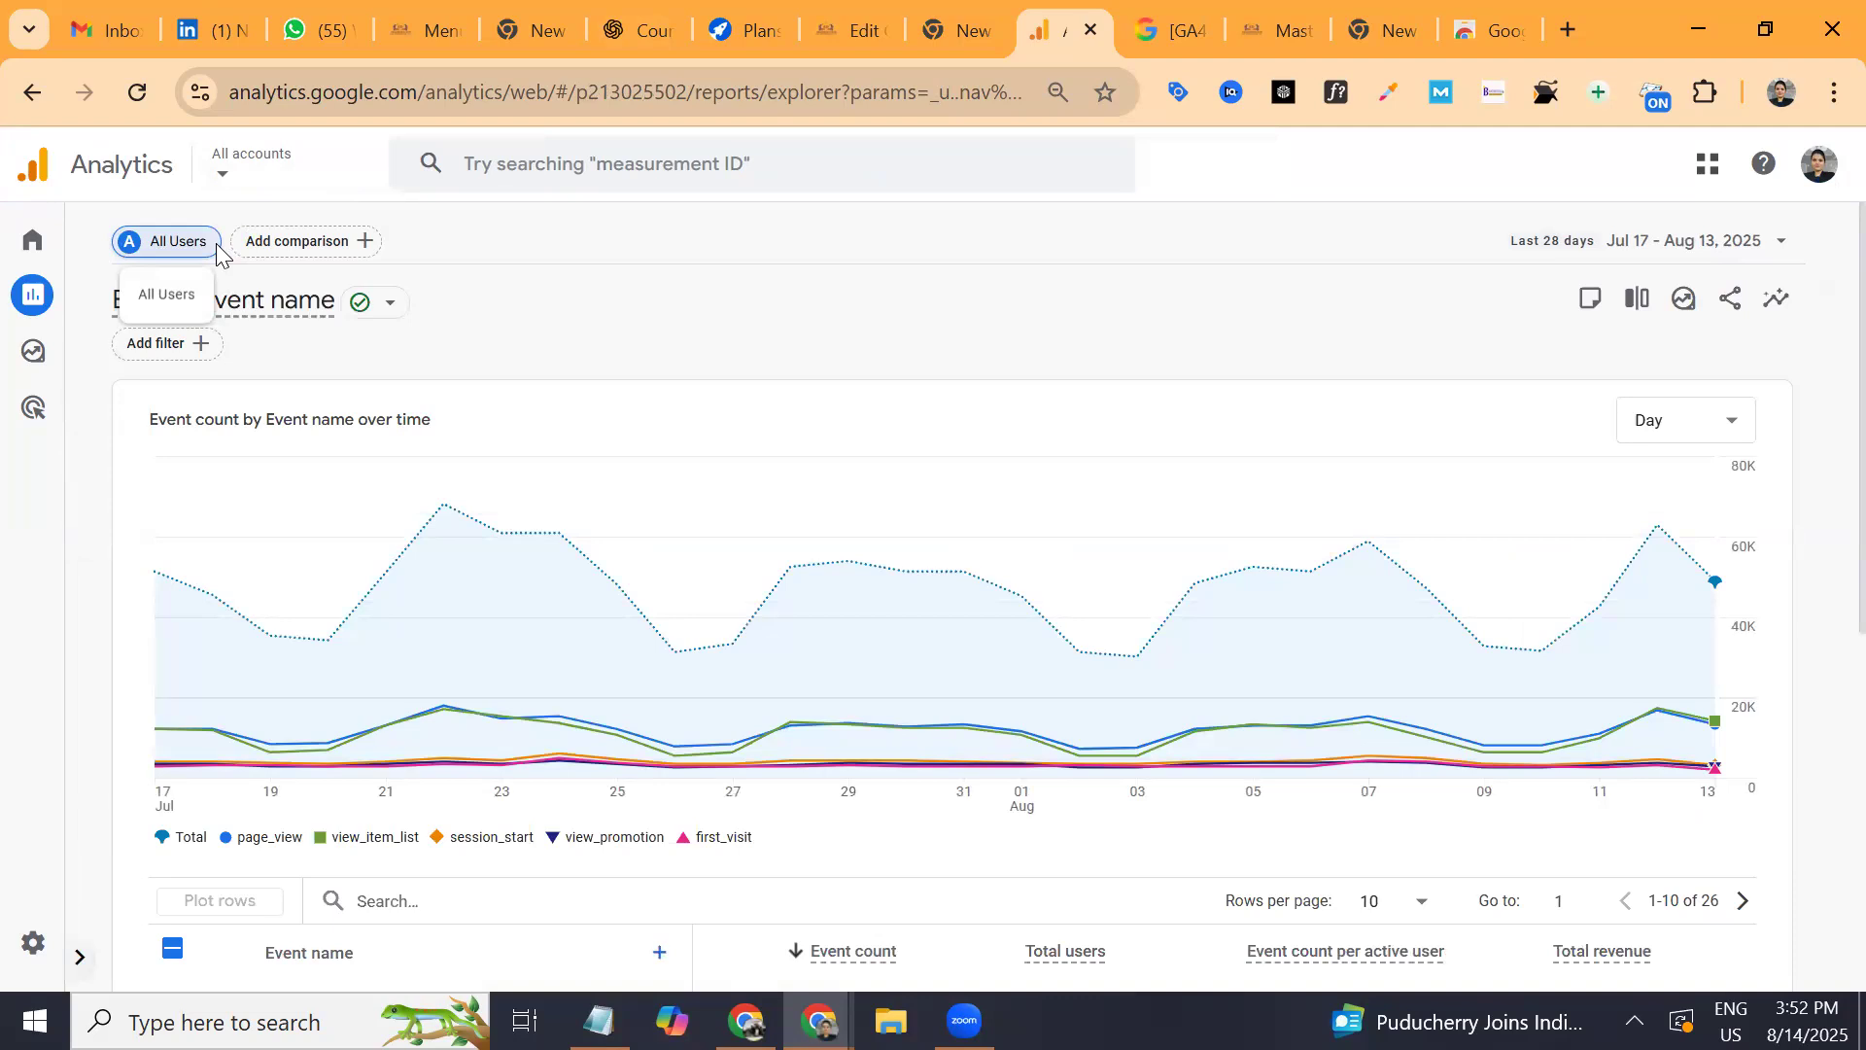
Set the Events report table to 100 rows per page and look through the complete list of event names.
scroll(569, 297, "down", 5)
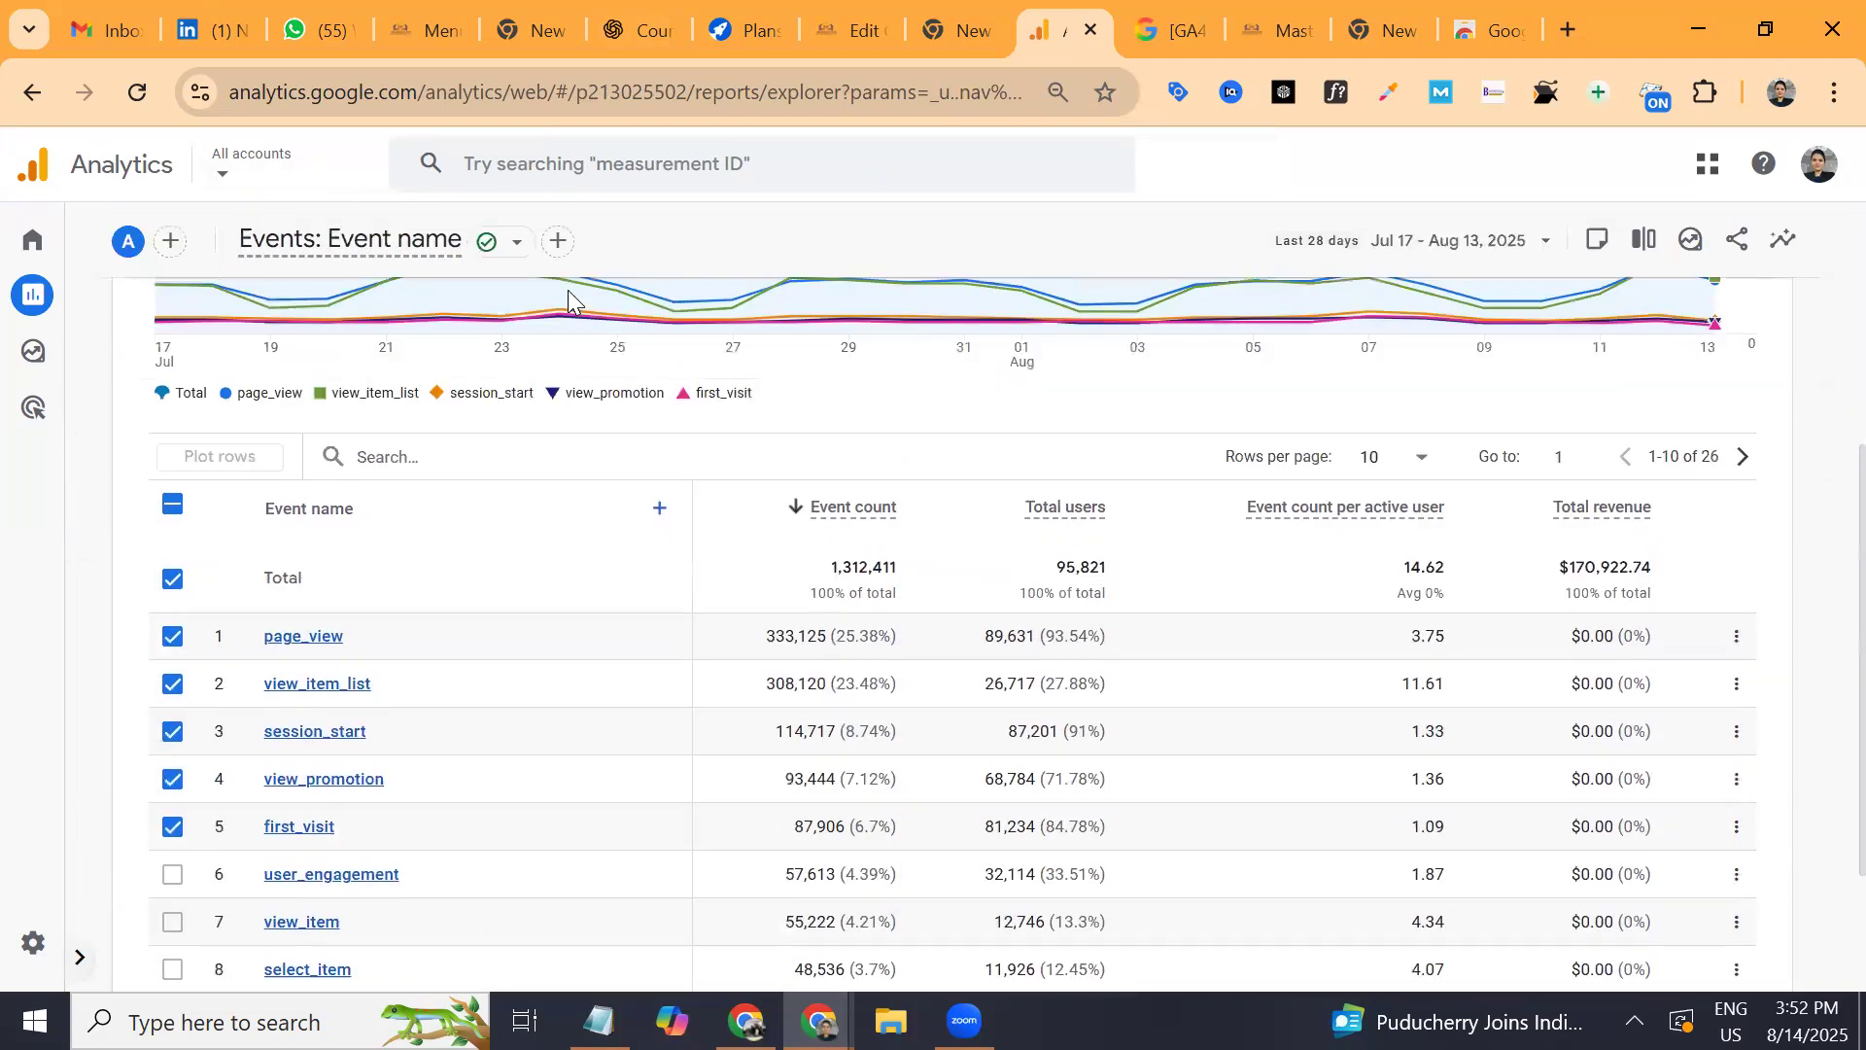
scroll(568, 291, "down", 3)
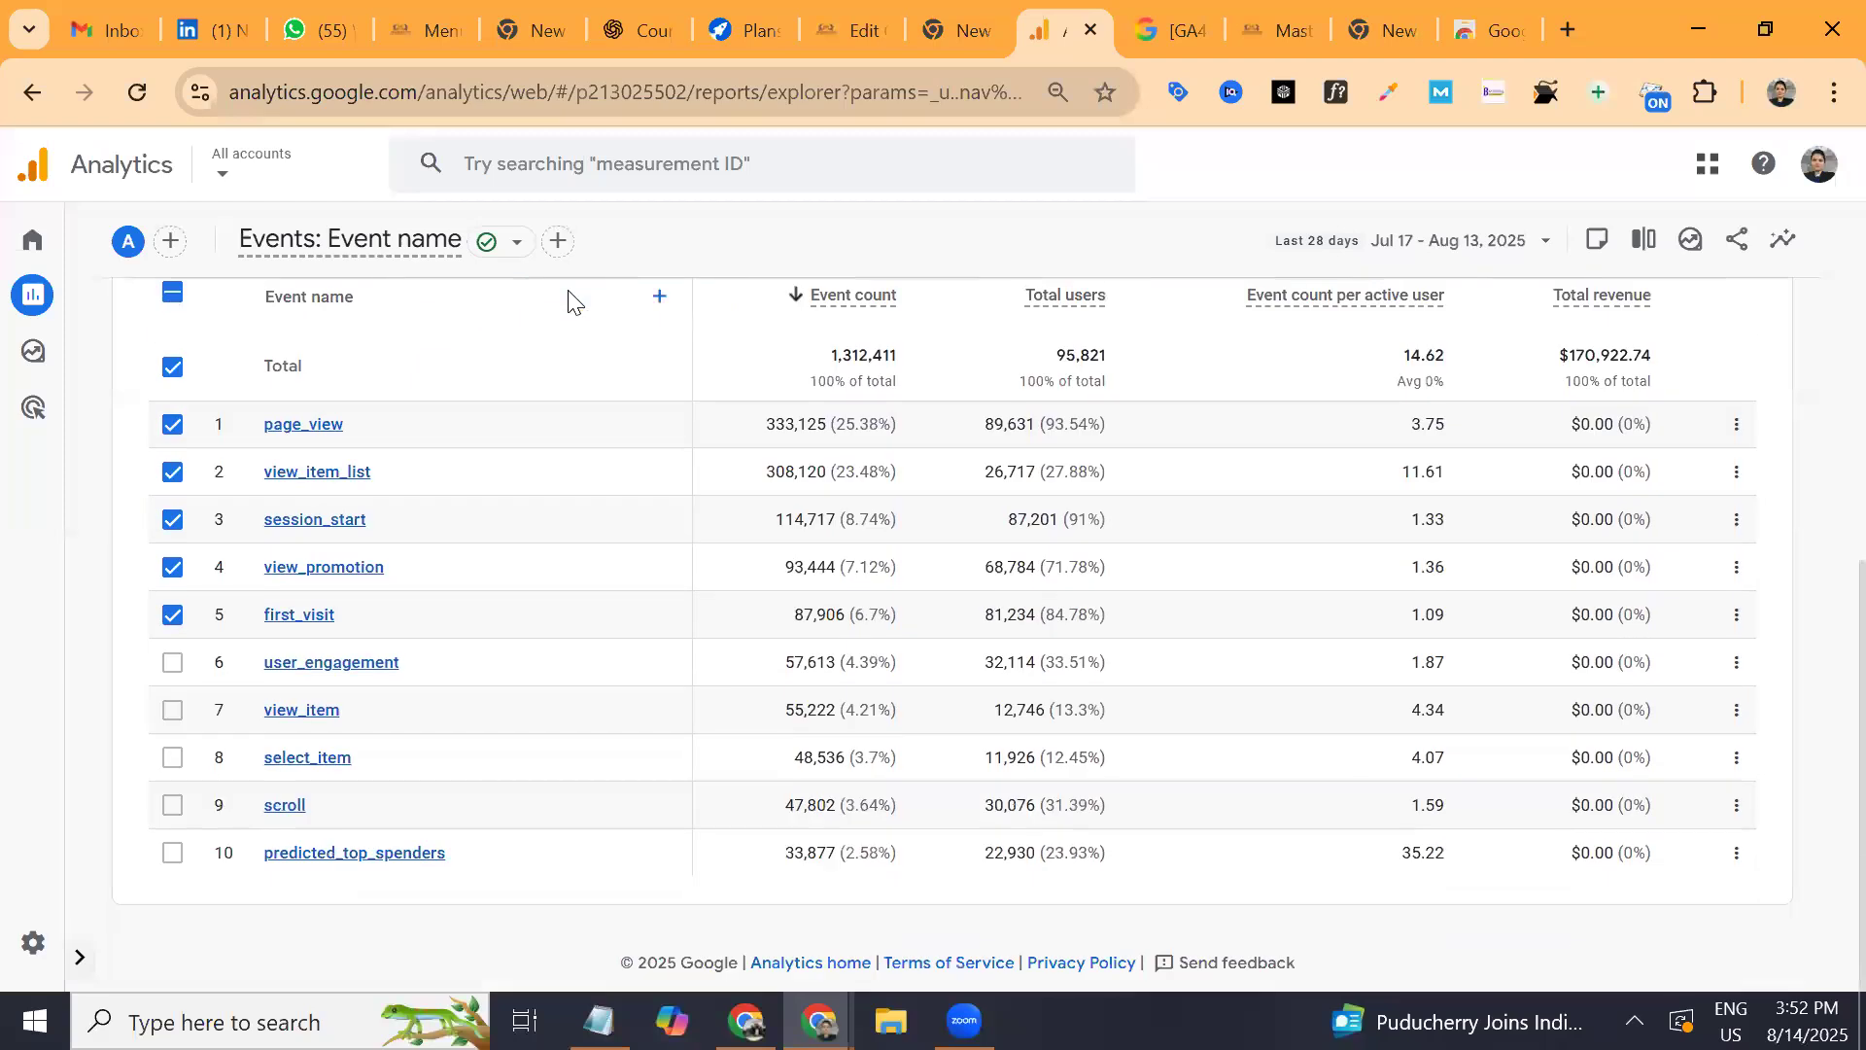
scroll(572, 301, "up", 3)
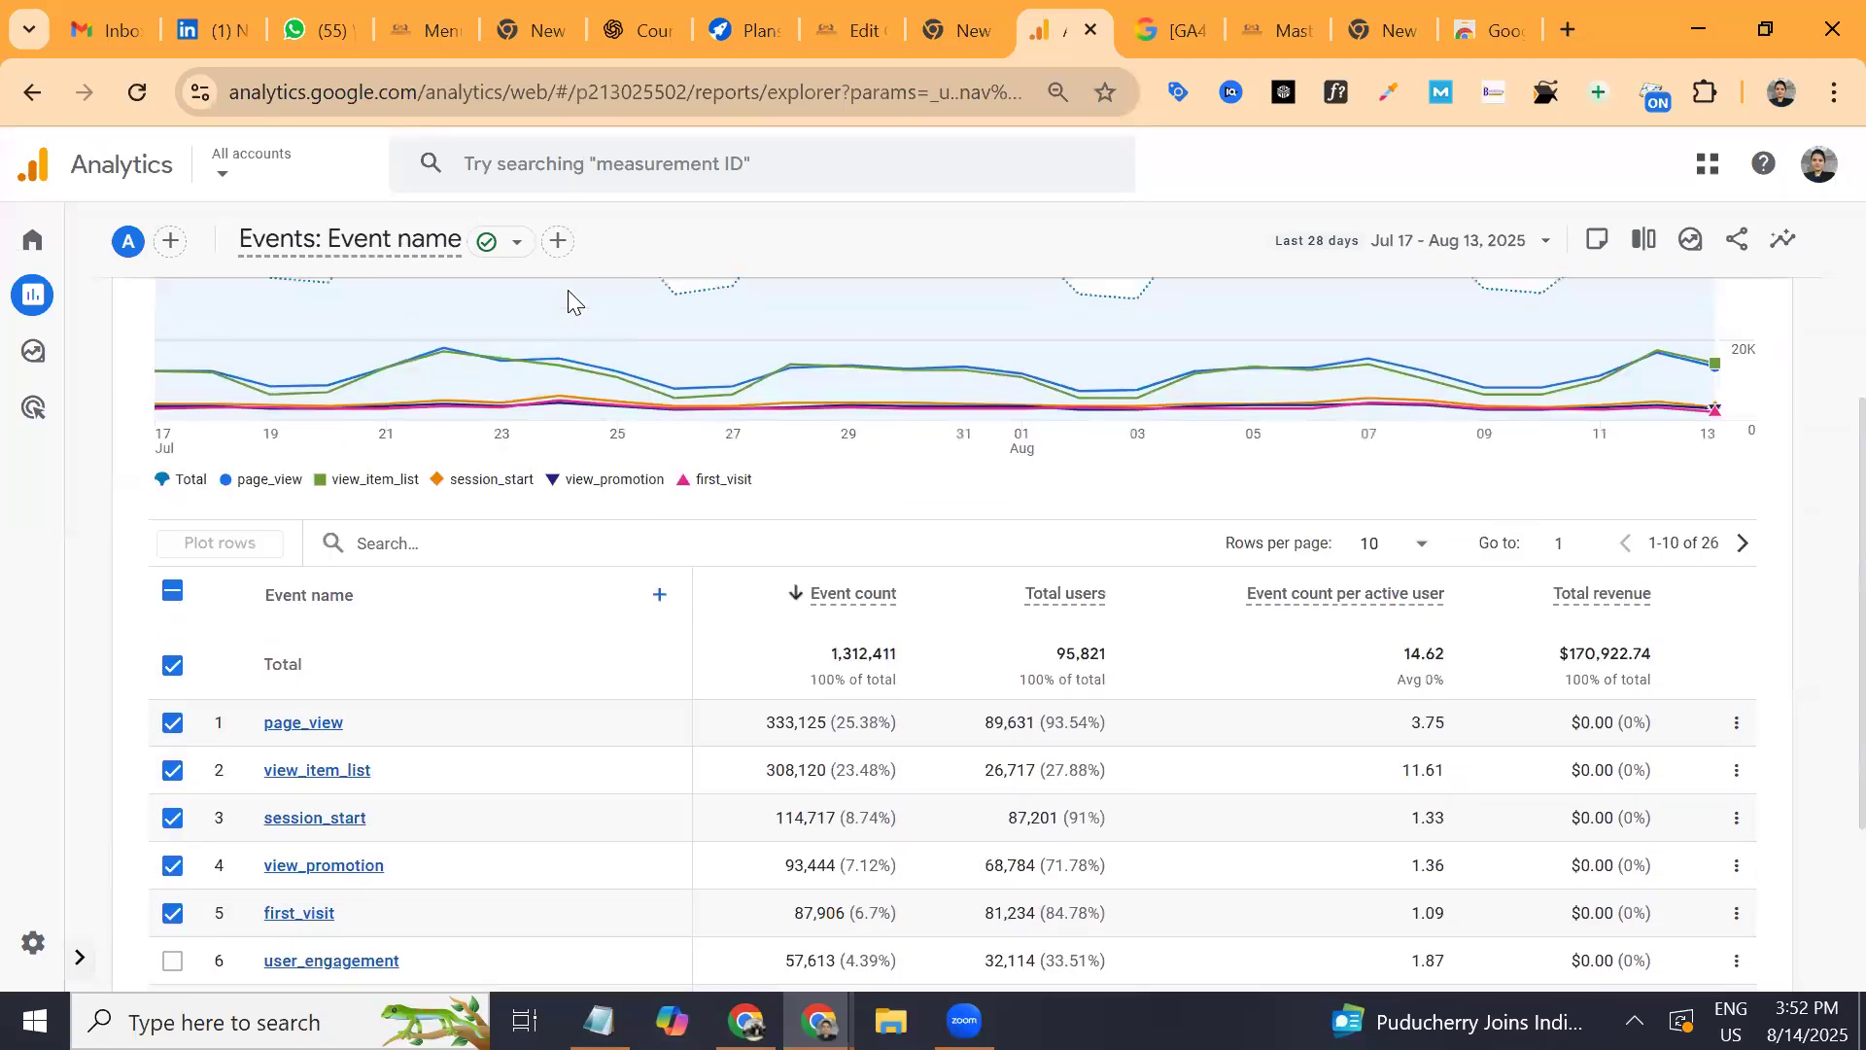
scroll(568, 290, "down", 2)
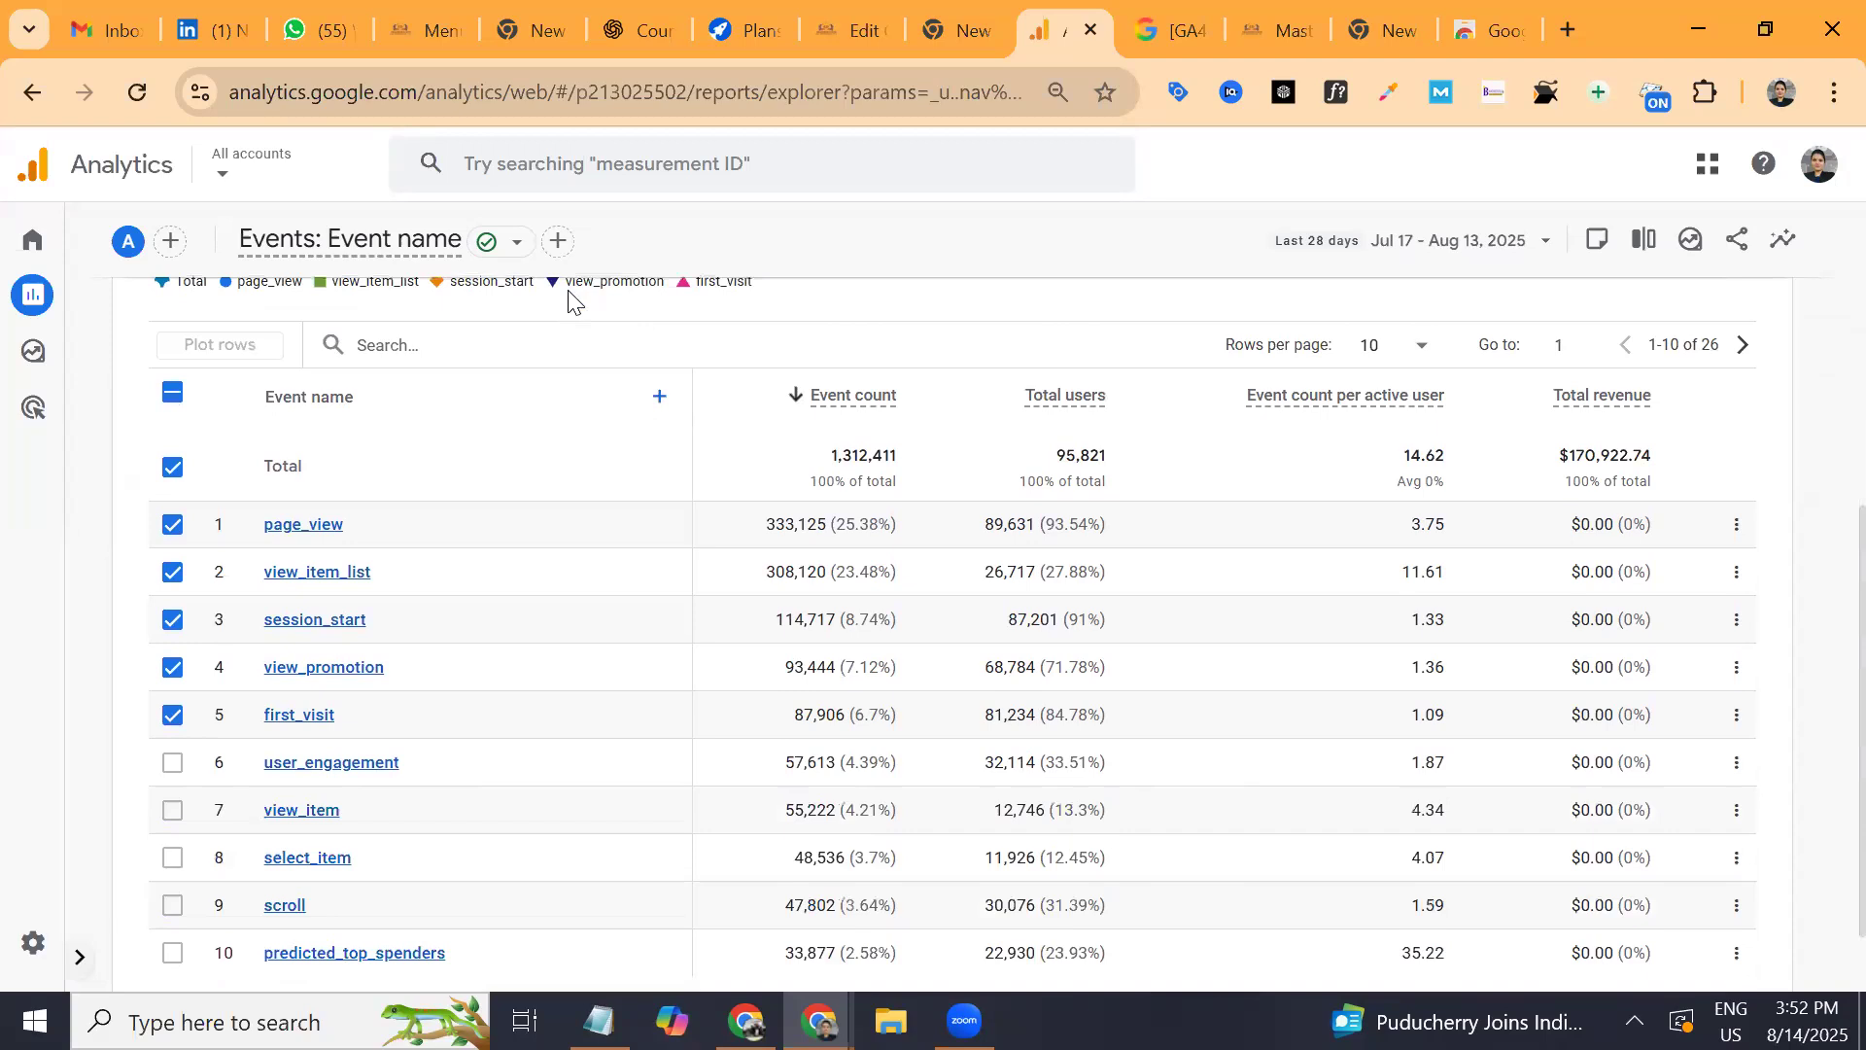
left_click(1394, 345)
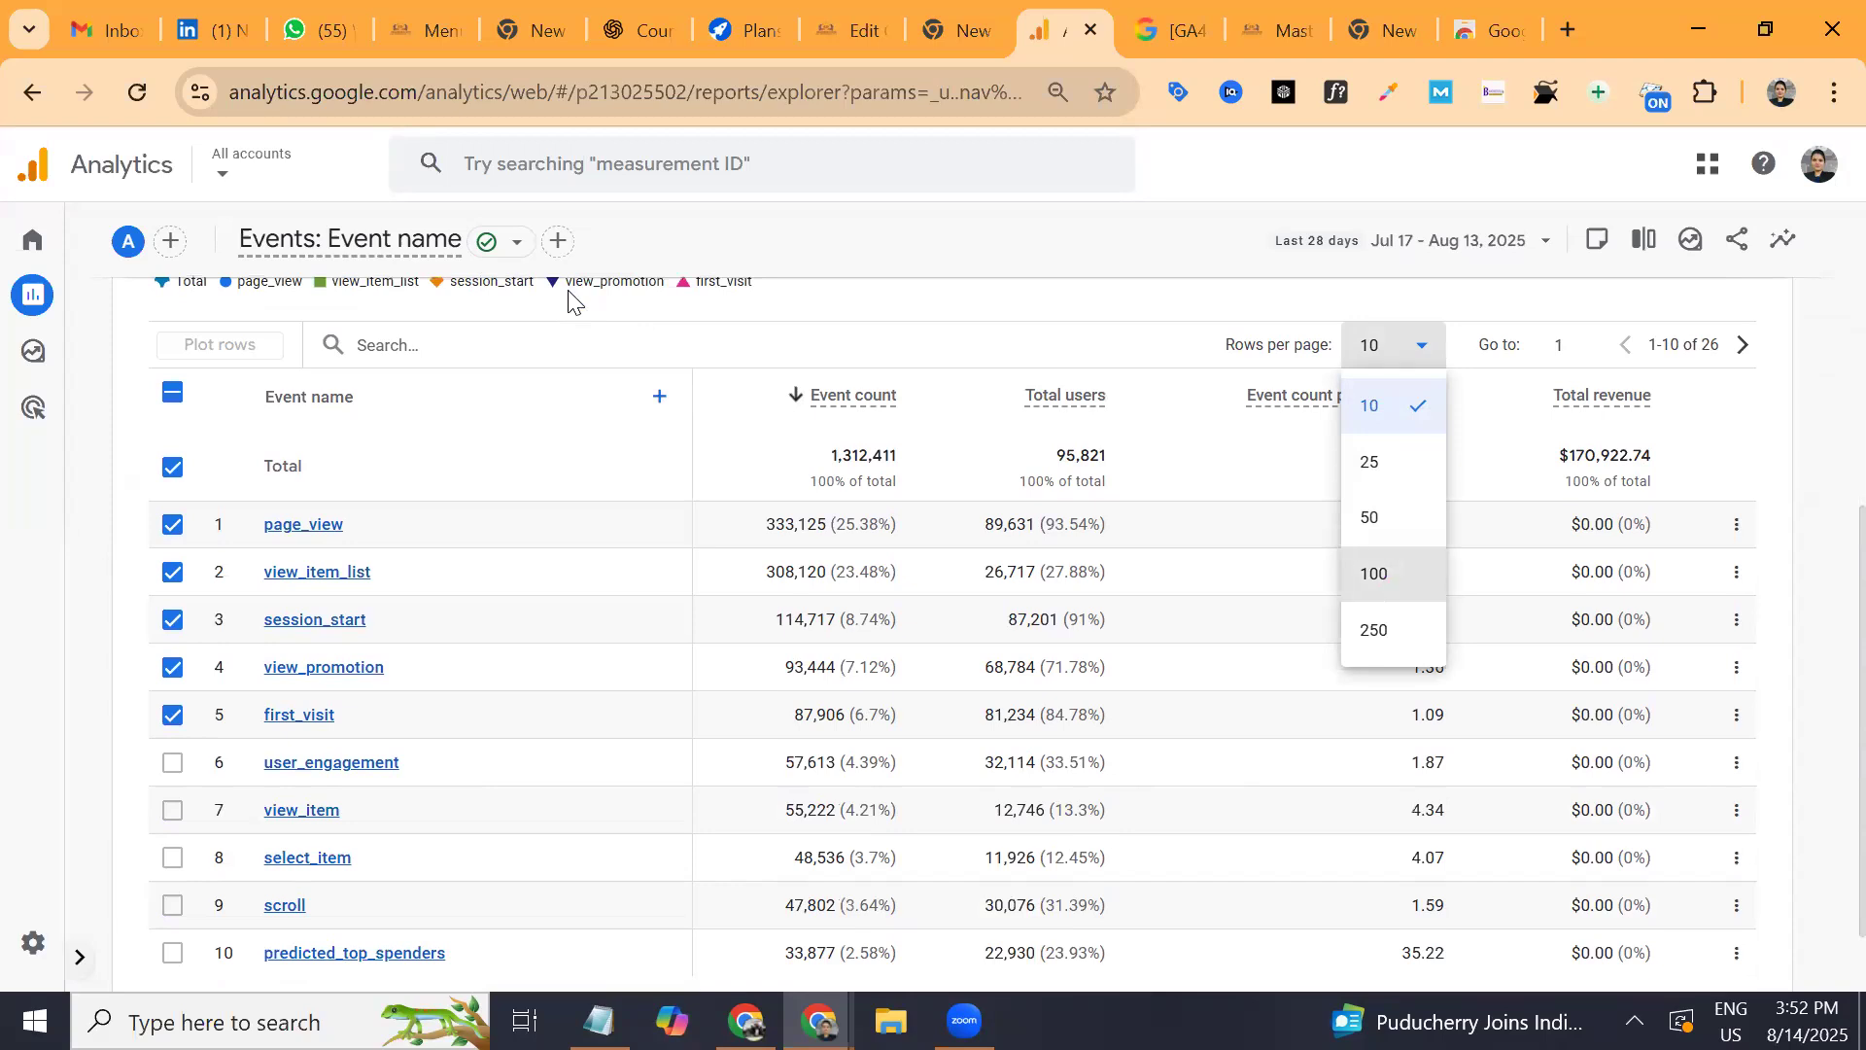
left_click(1375, 574)
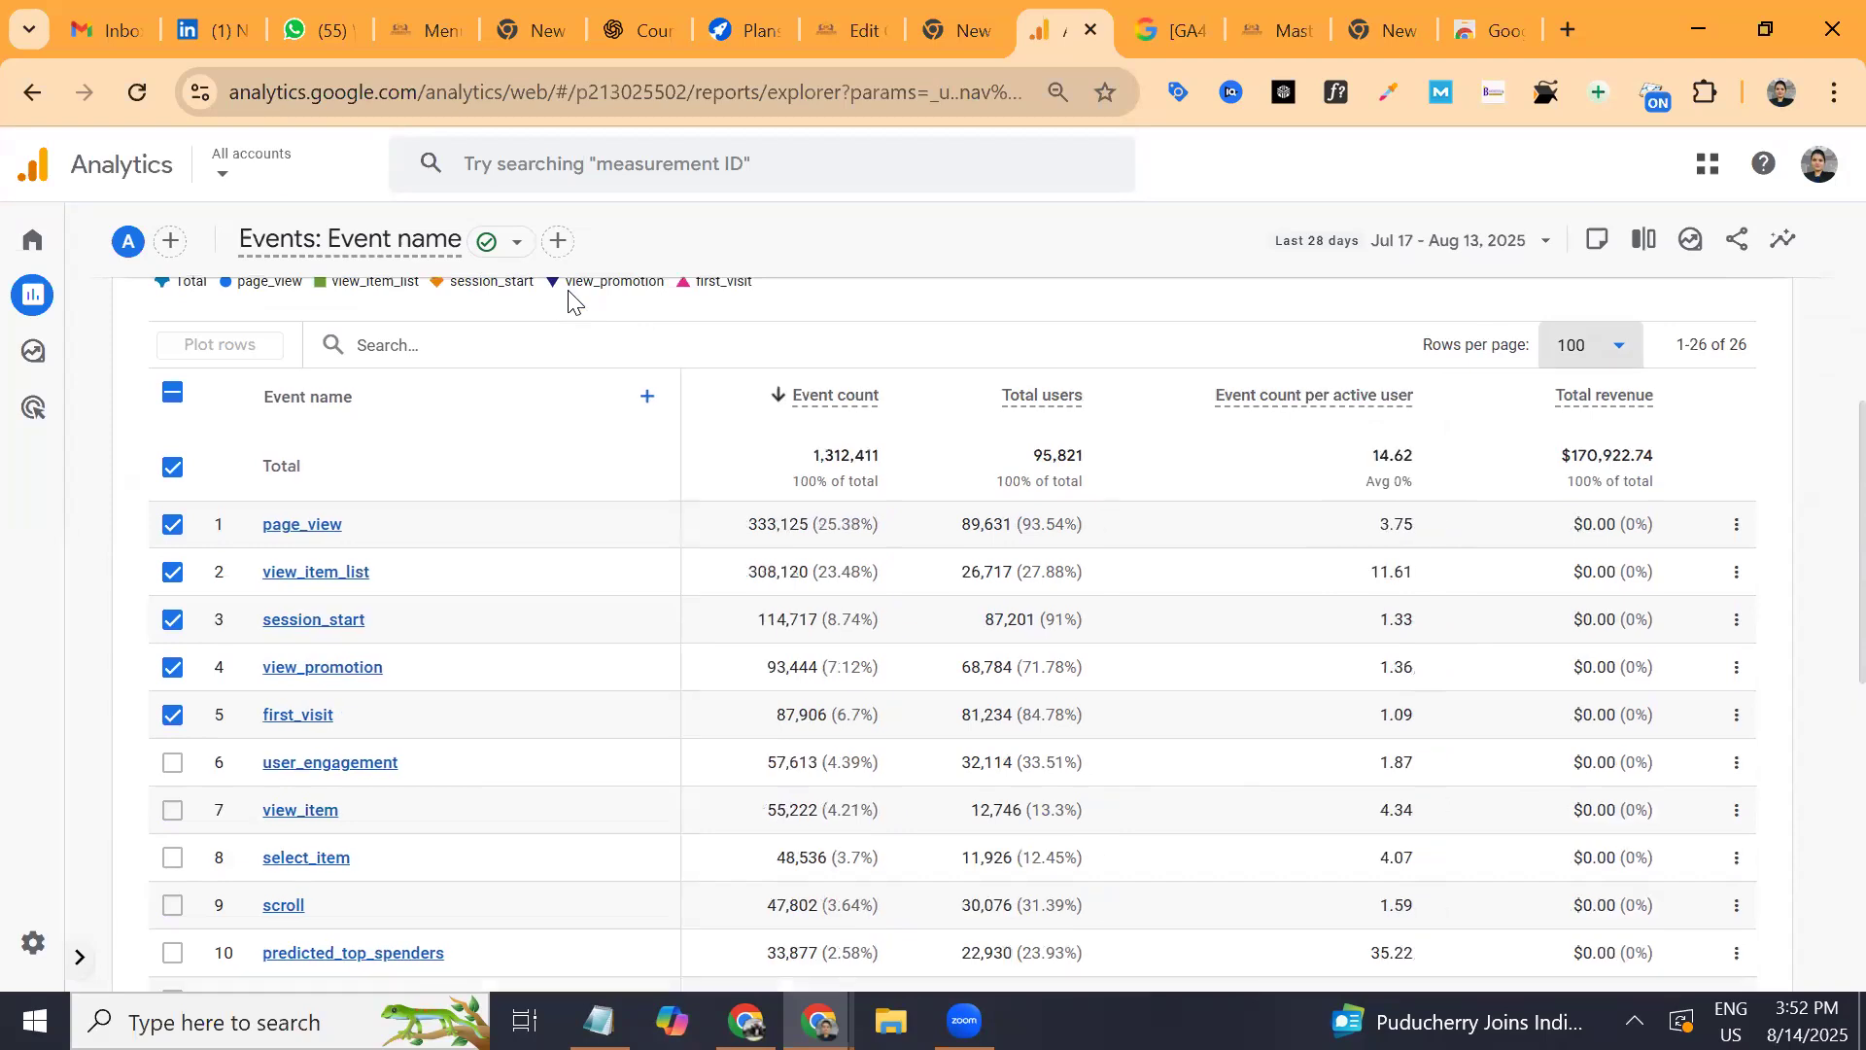
scroll(568, 297, "down", 4)
scroll(569, 296, "up", 5)
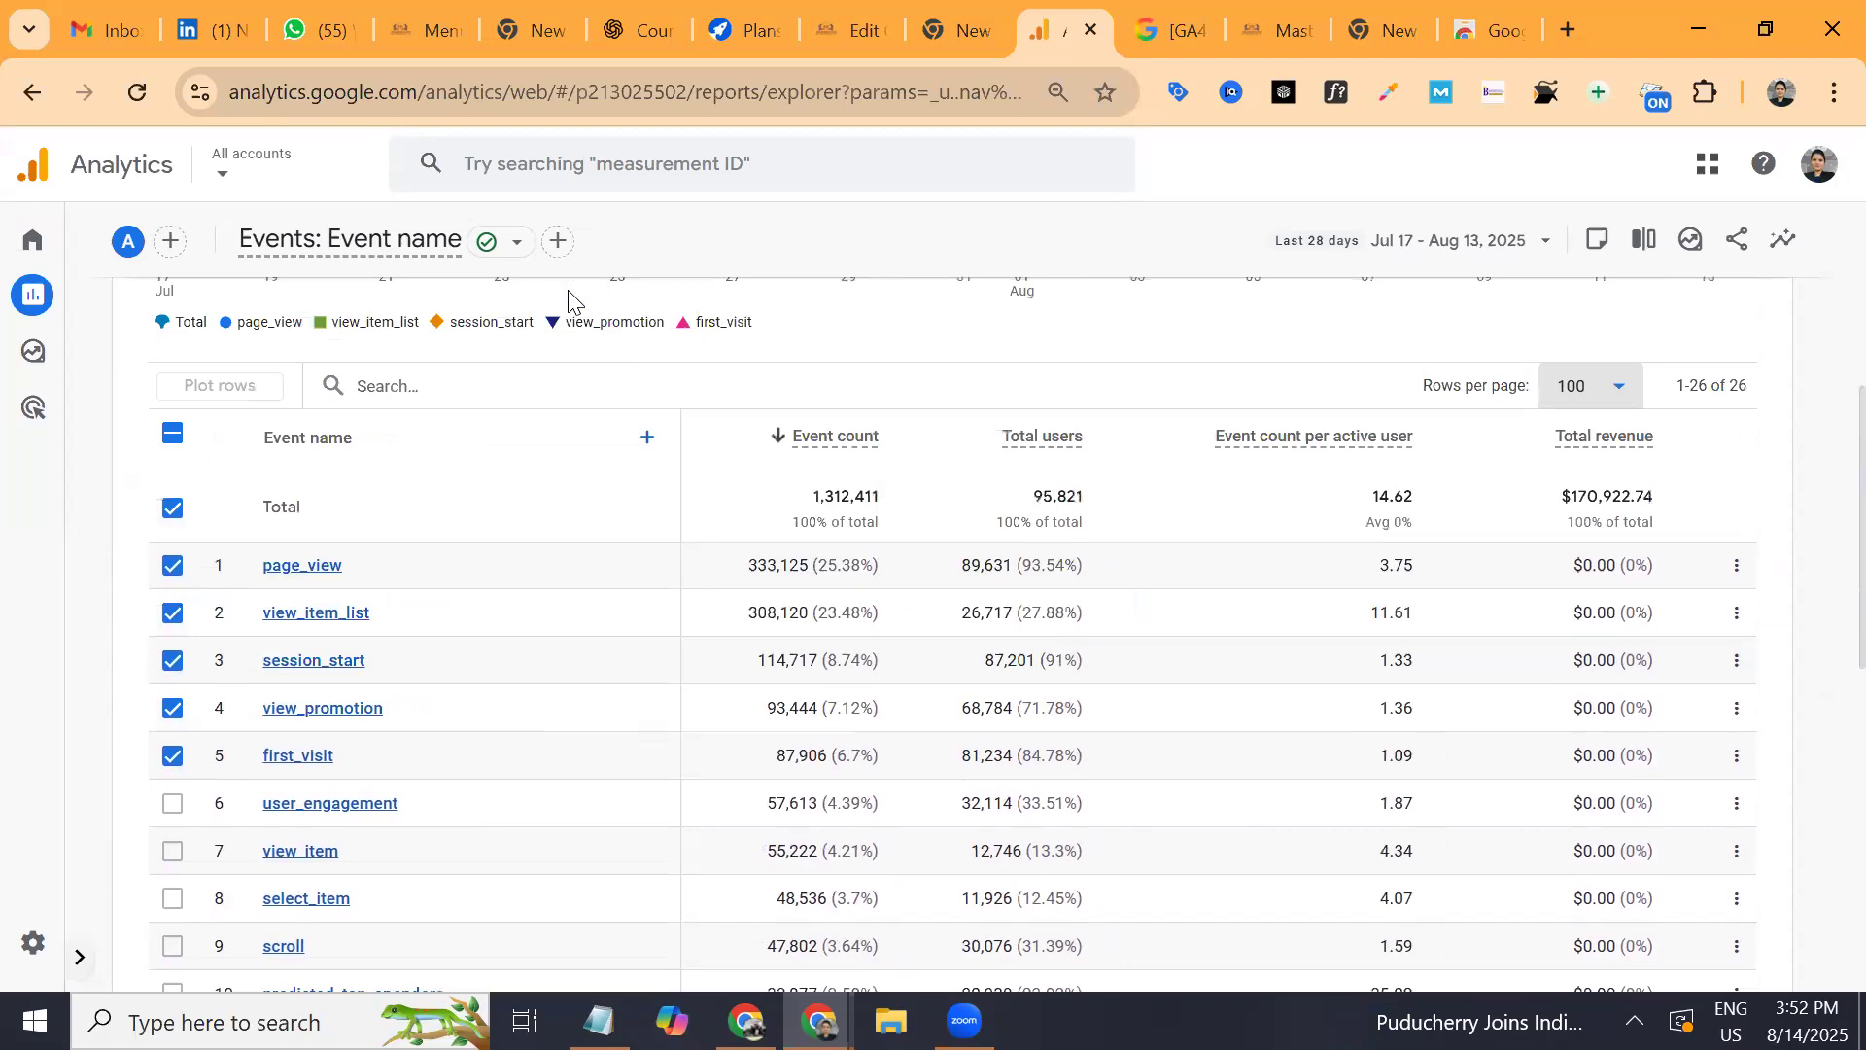
scroll(569, 296, "down", 2)
scroll(569, 297, "down", 7)
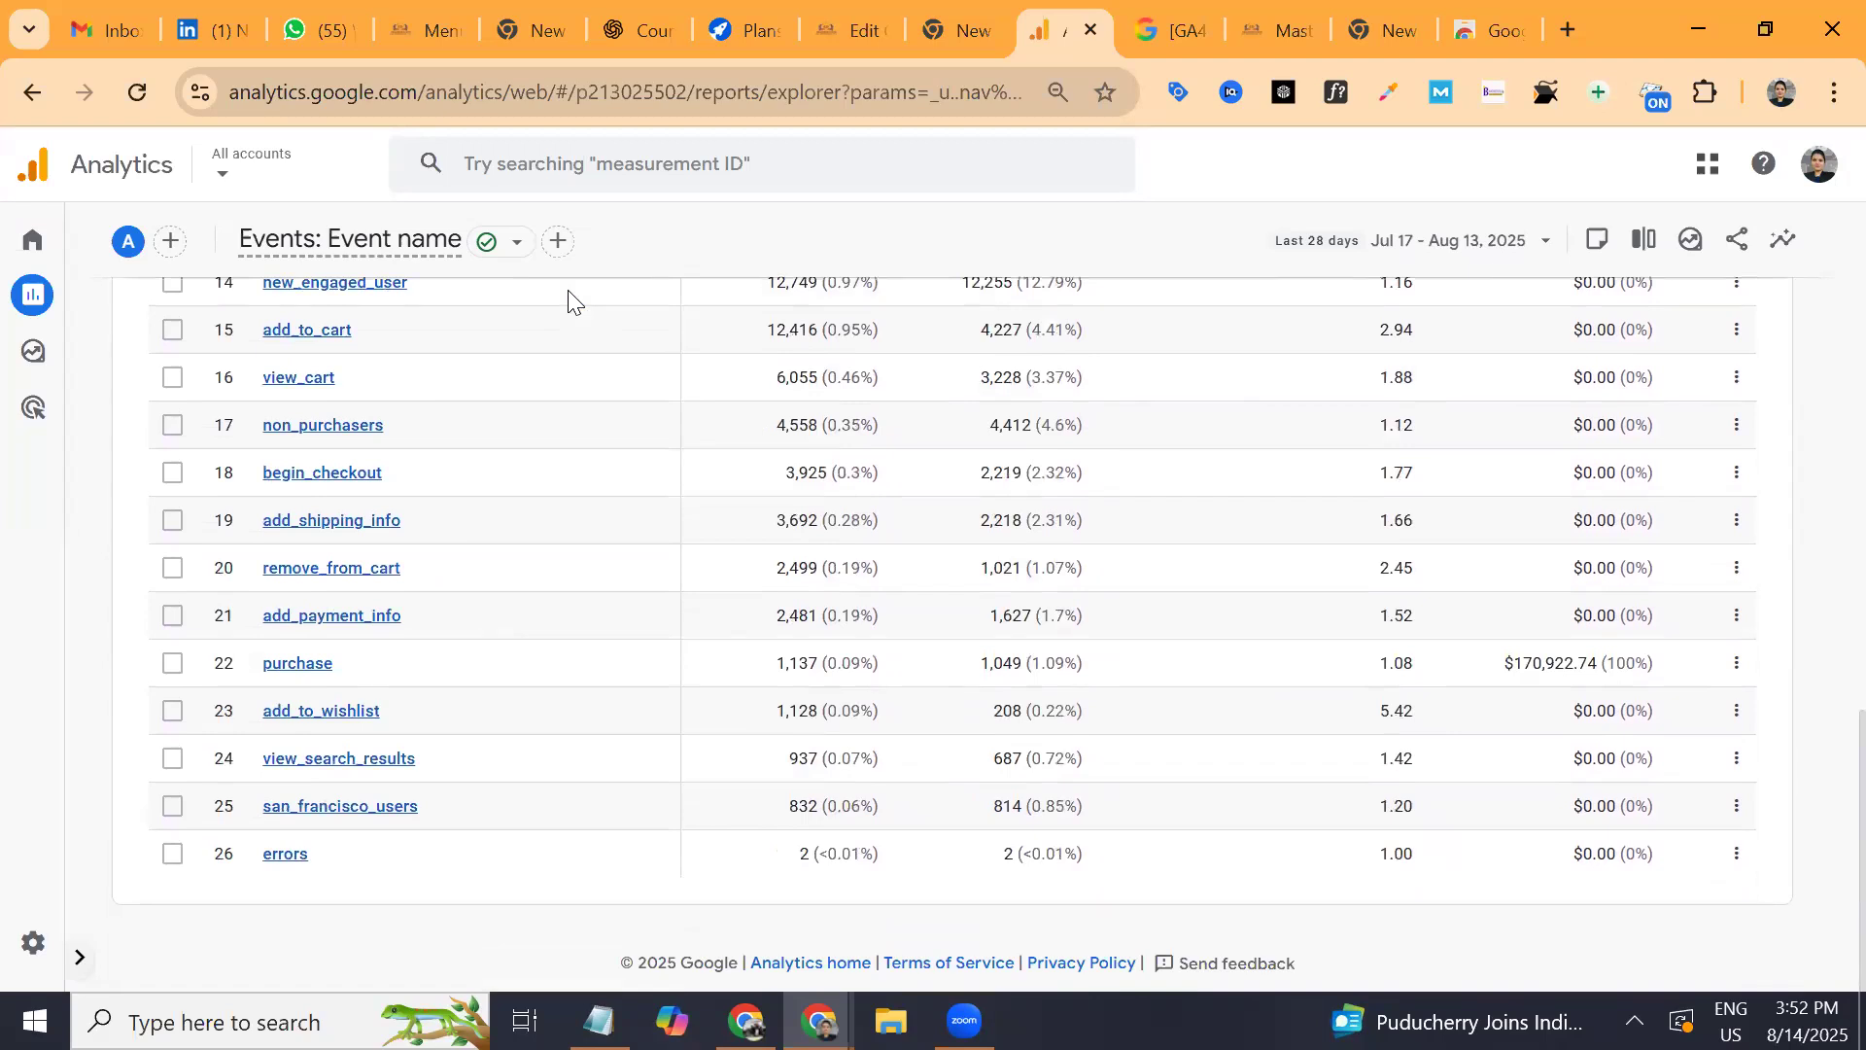
Set the chart of event count by event name over time to monthly intervals.
scroll(569, 297, "up", 10)
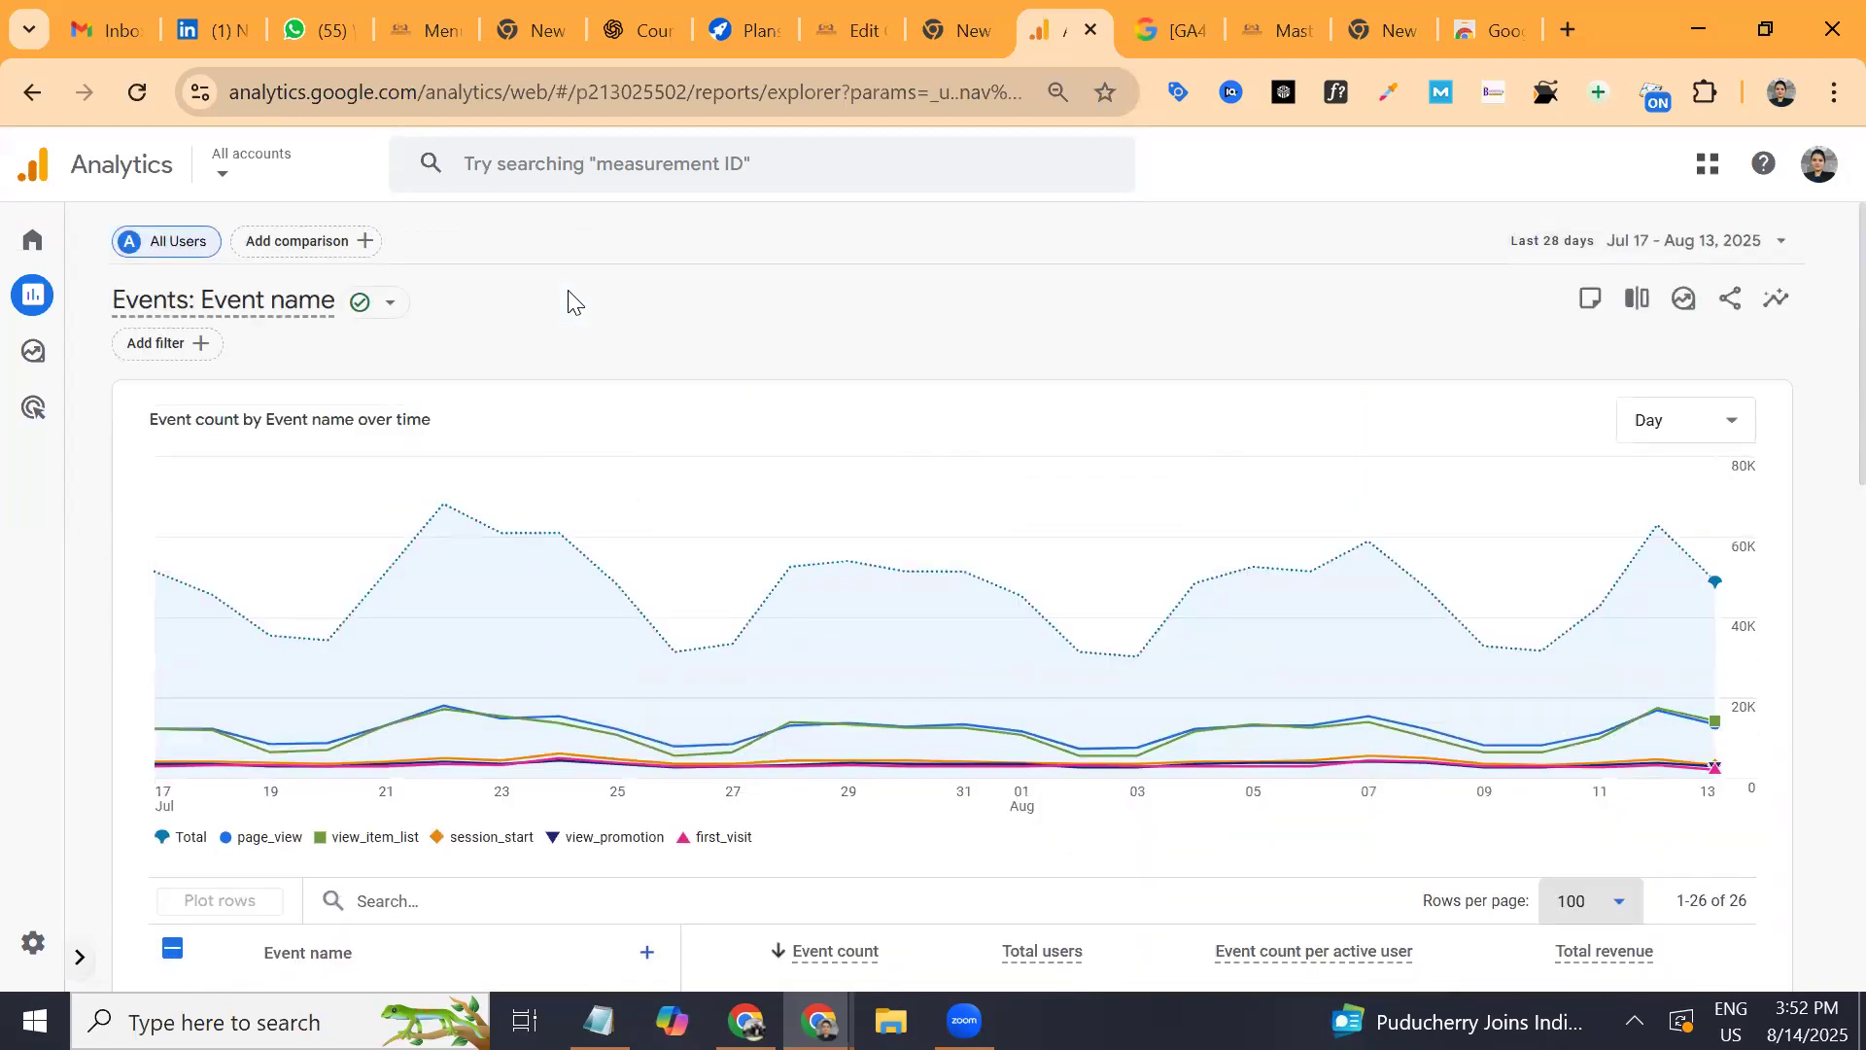
left_click(1686, 419)
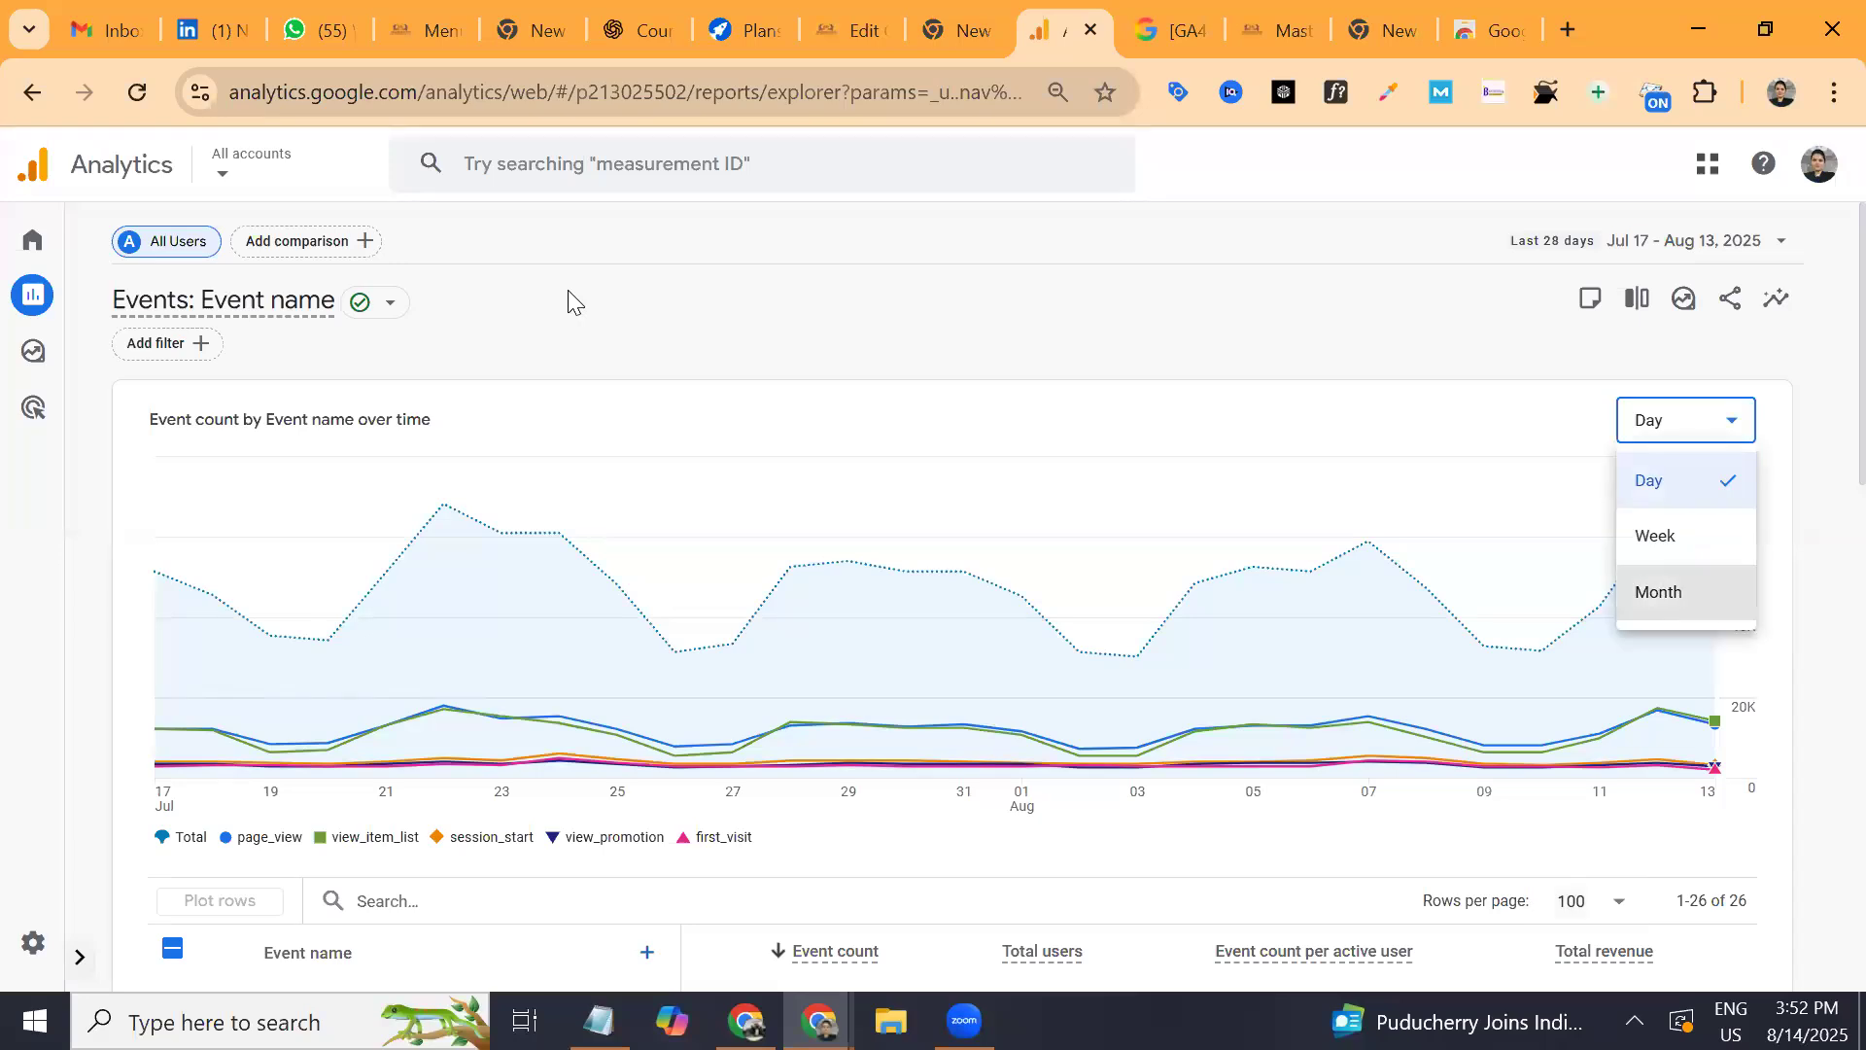
key("Return")
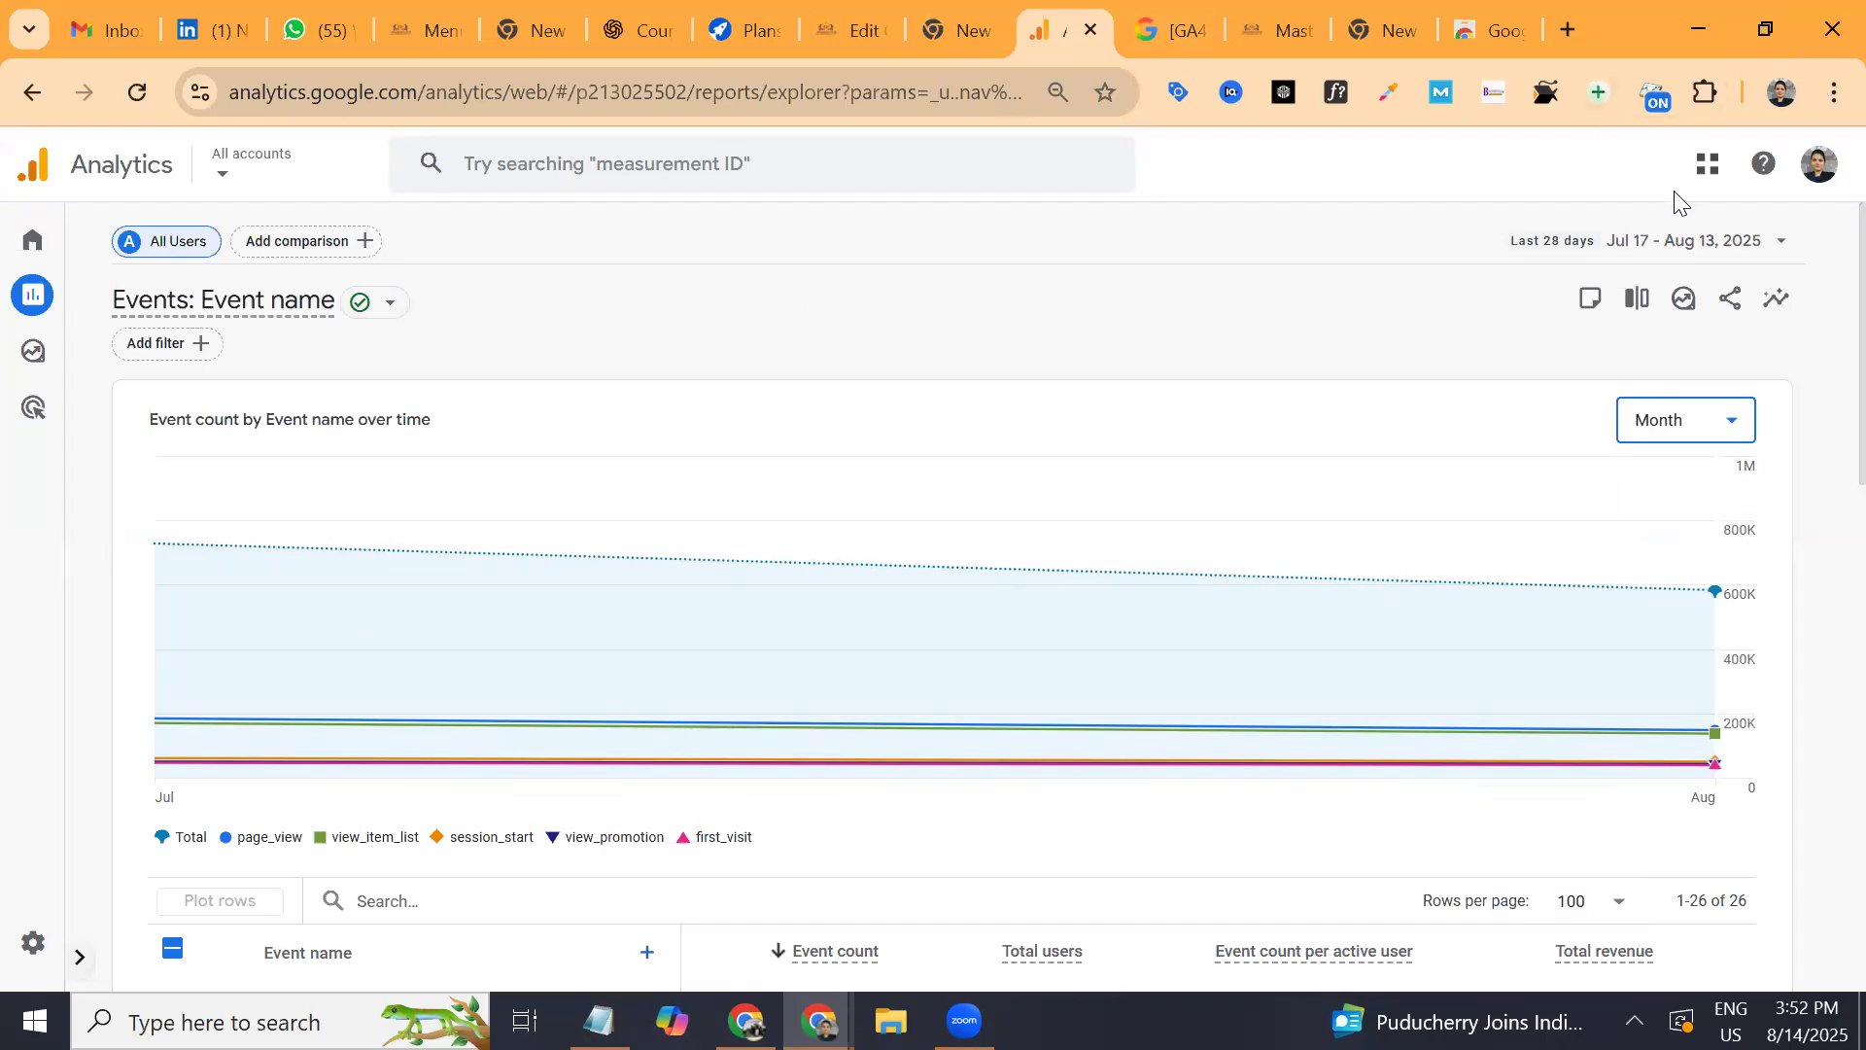
Compare the last 28 days with the preceding period, Jun 19 - Jul 16, 2025, and examine the changes per event in the table.
left_click(1627, 241)
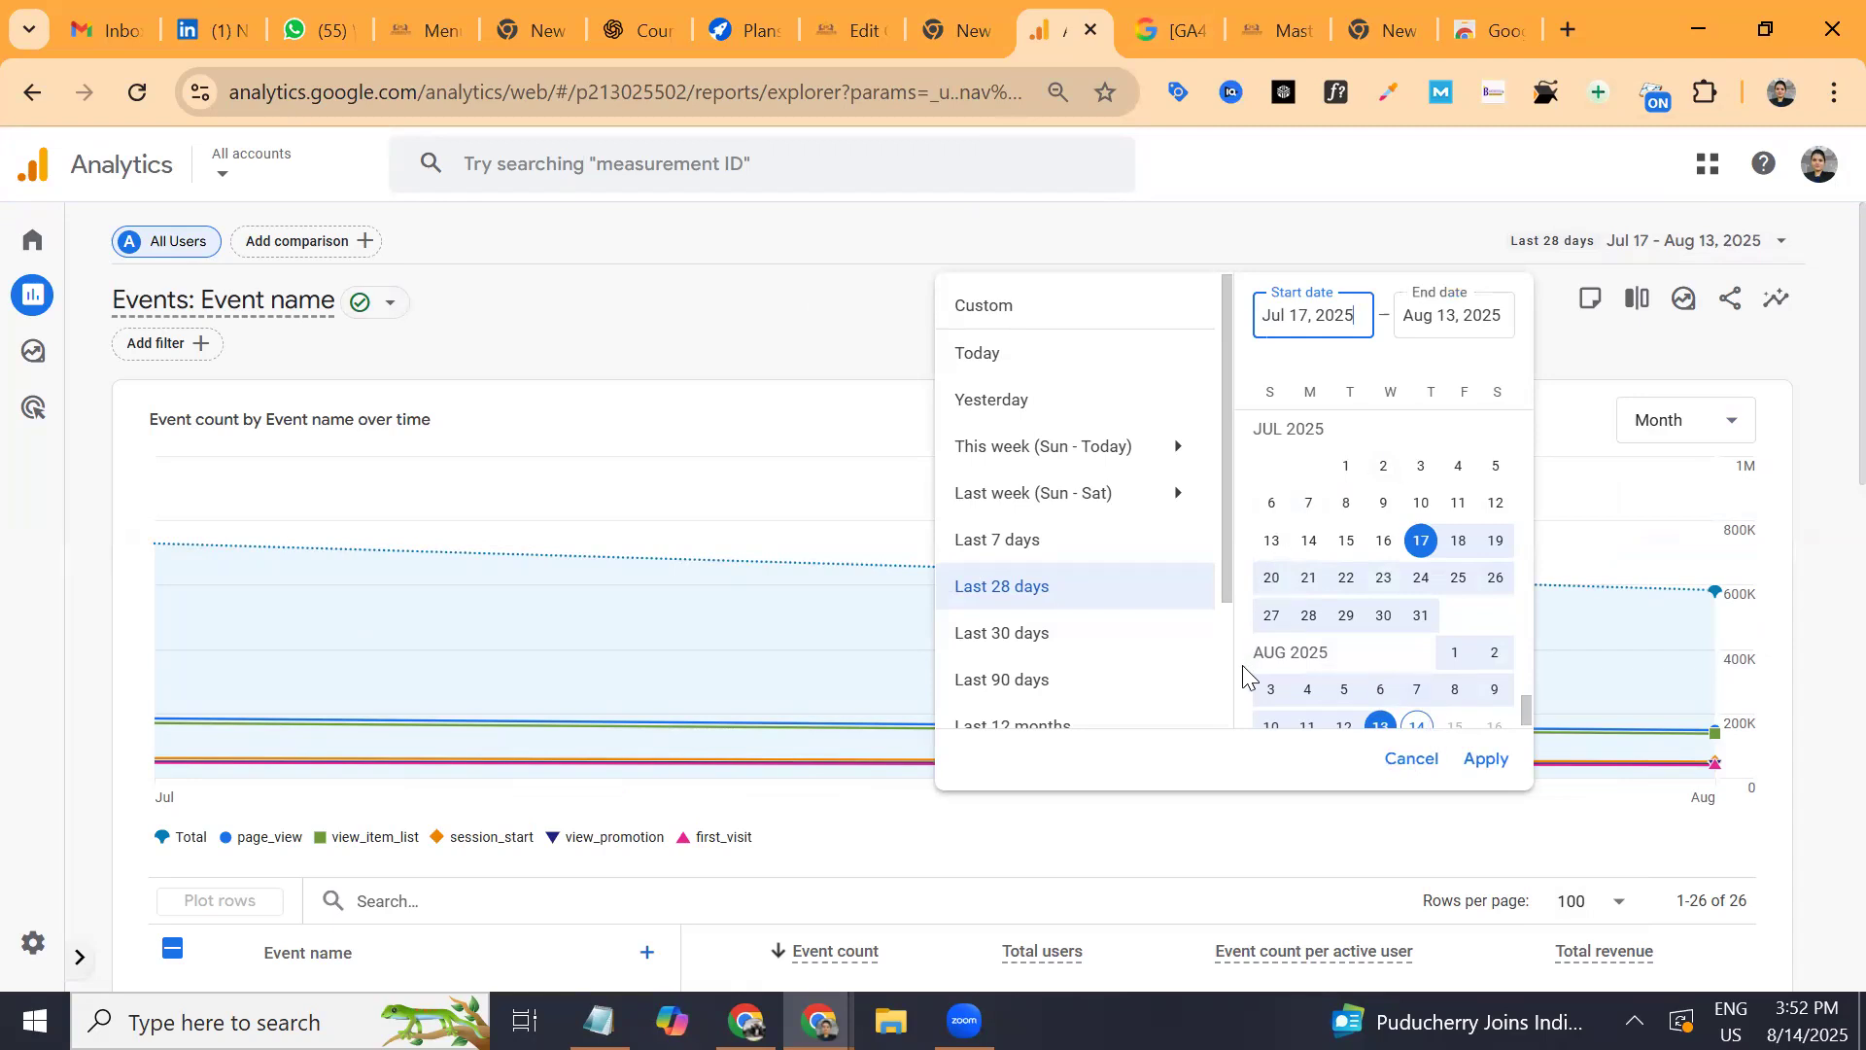
scroll(1225, 671, "down", 2)
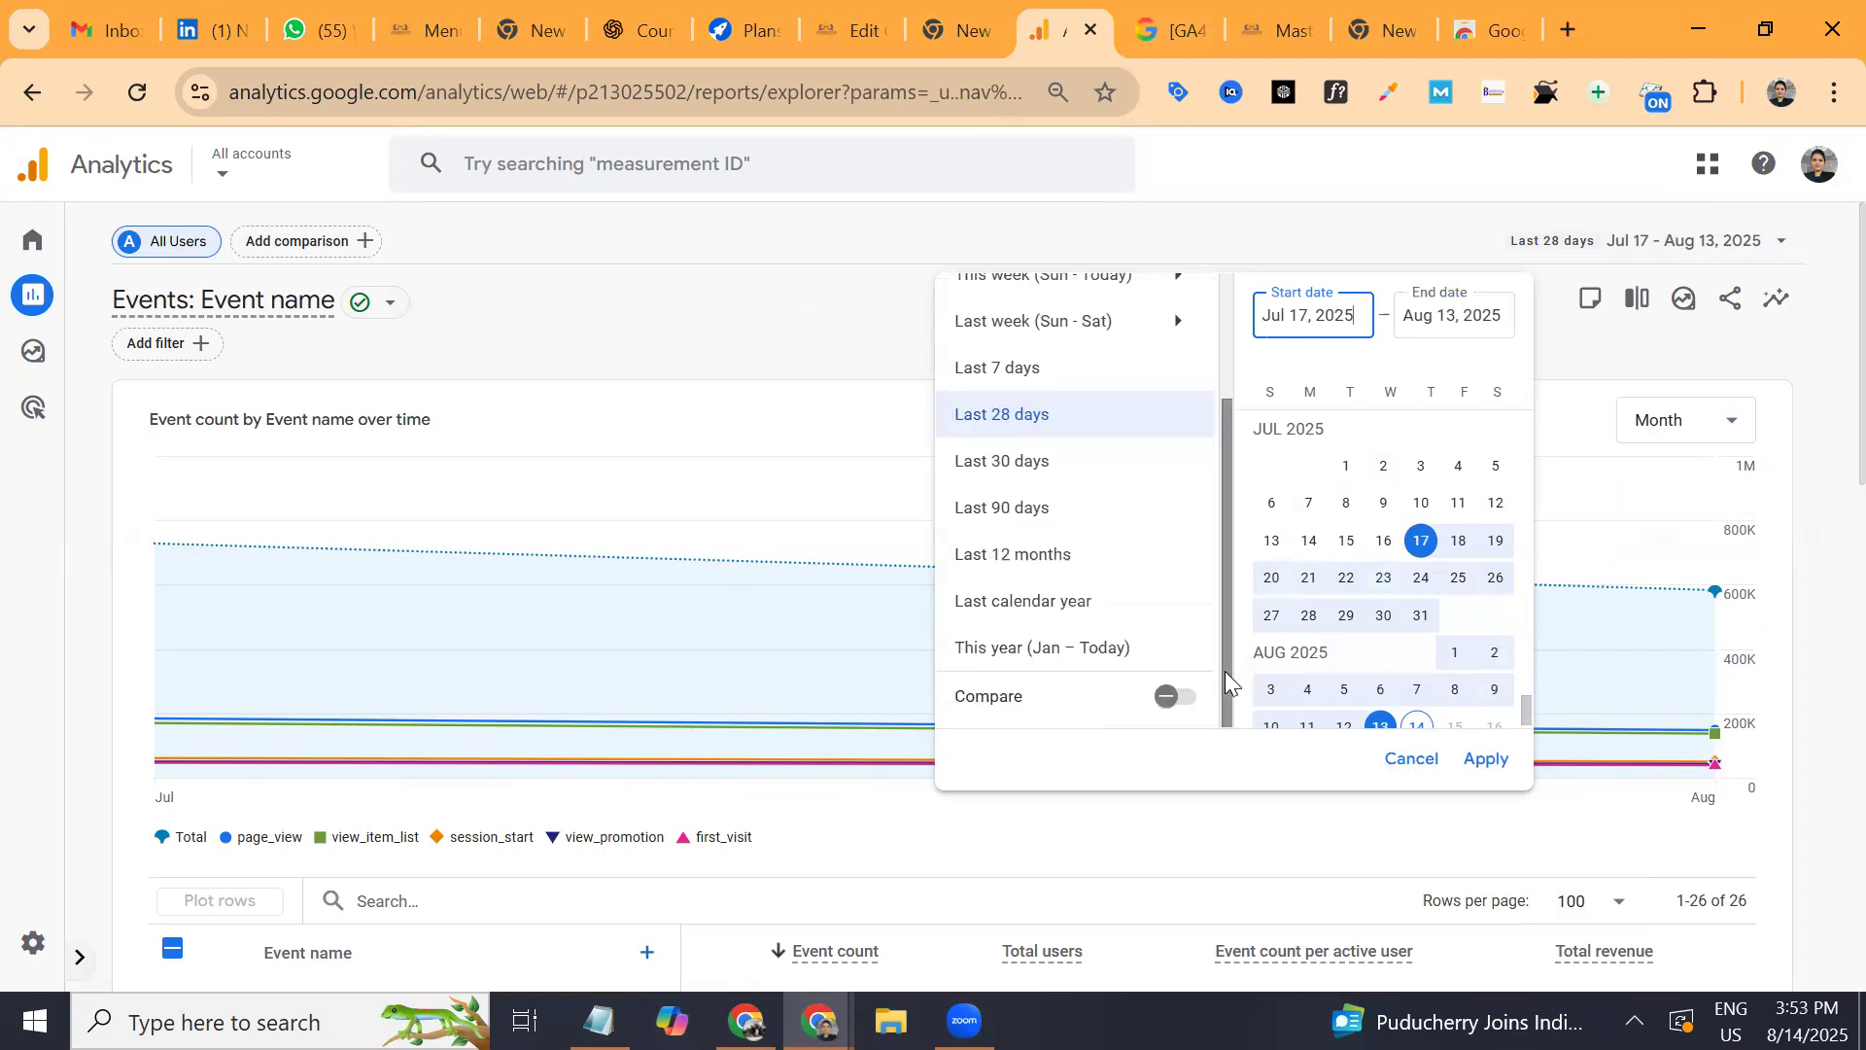
left_click(1171, 696)
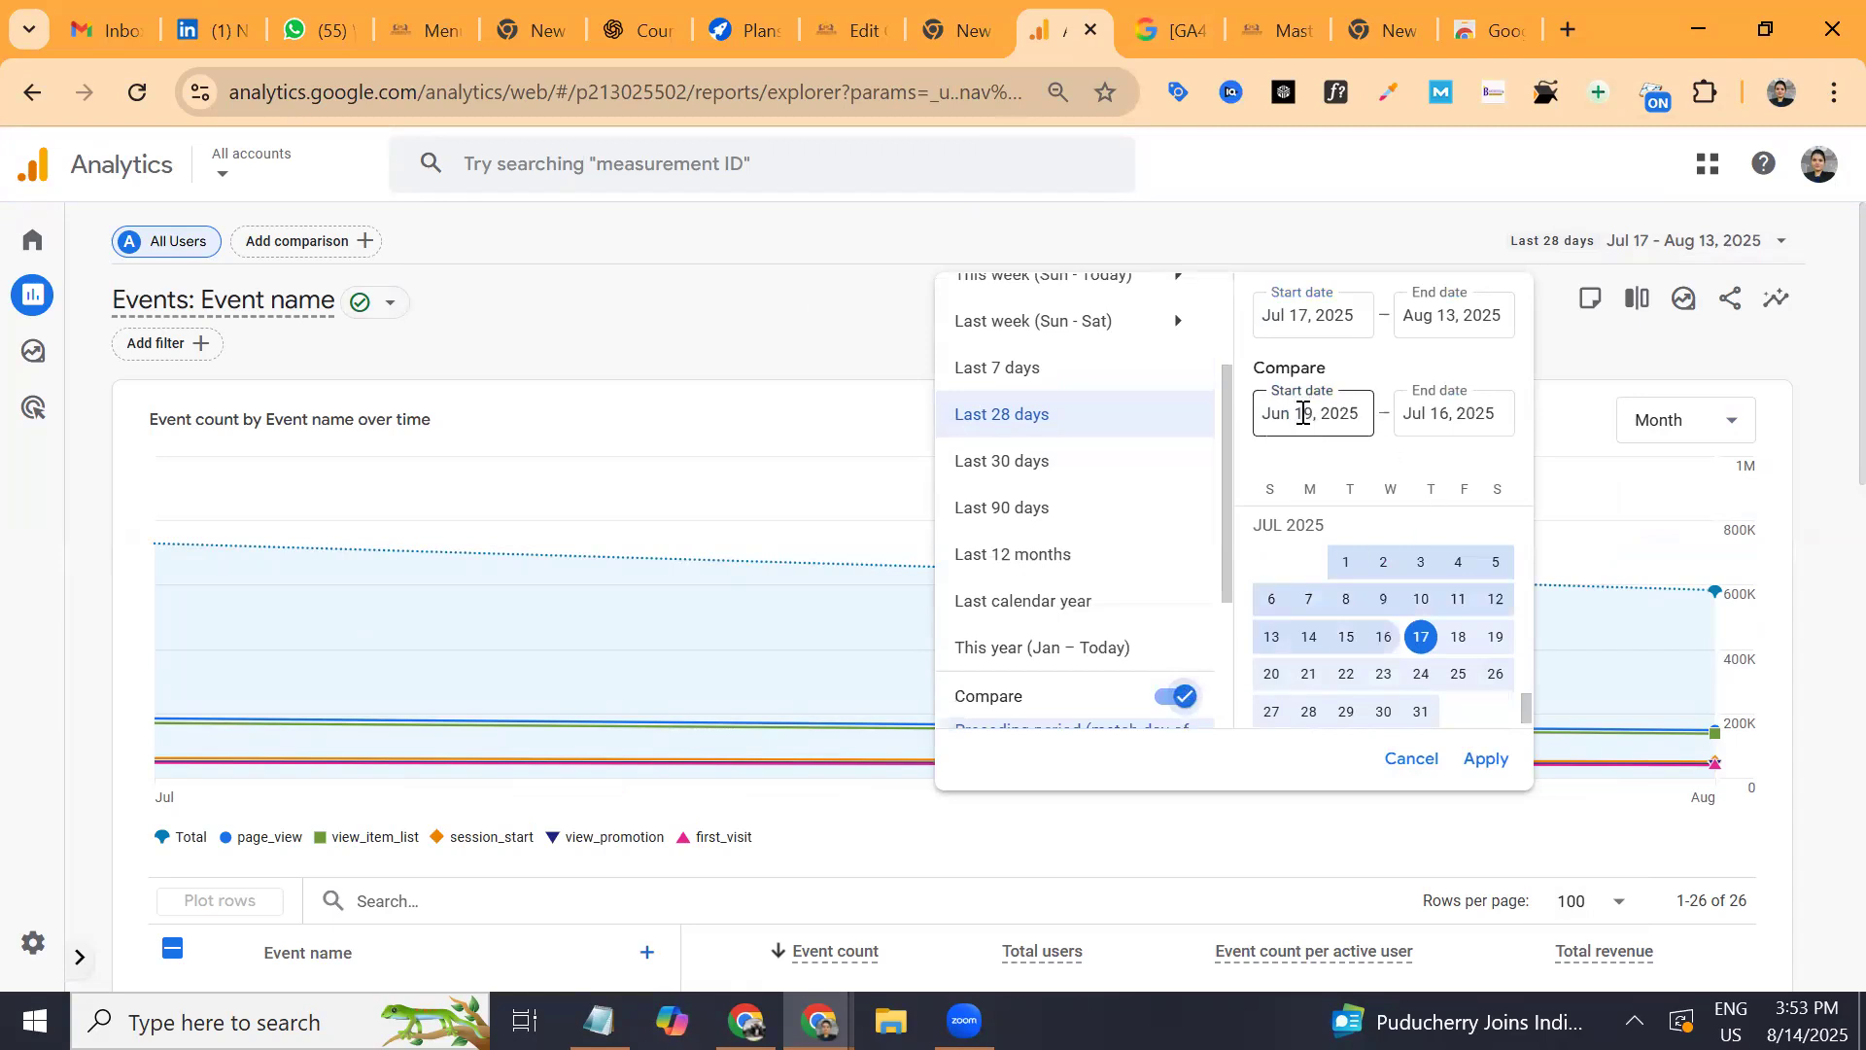
left_click(1407, 416)
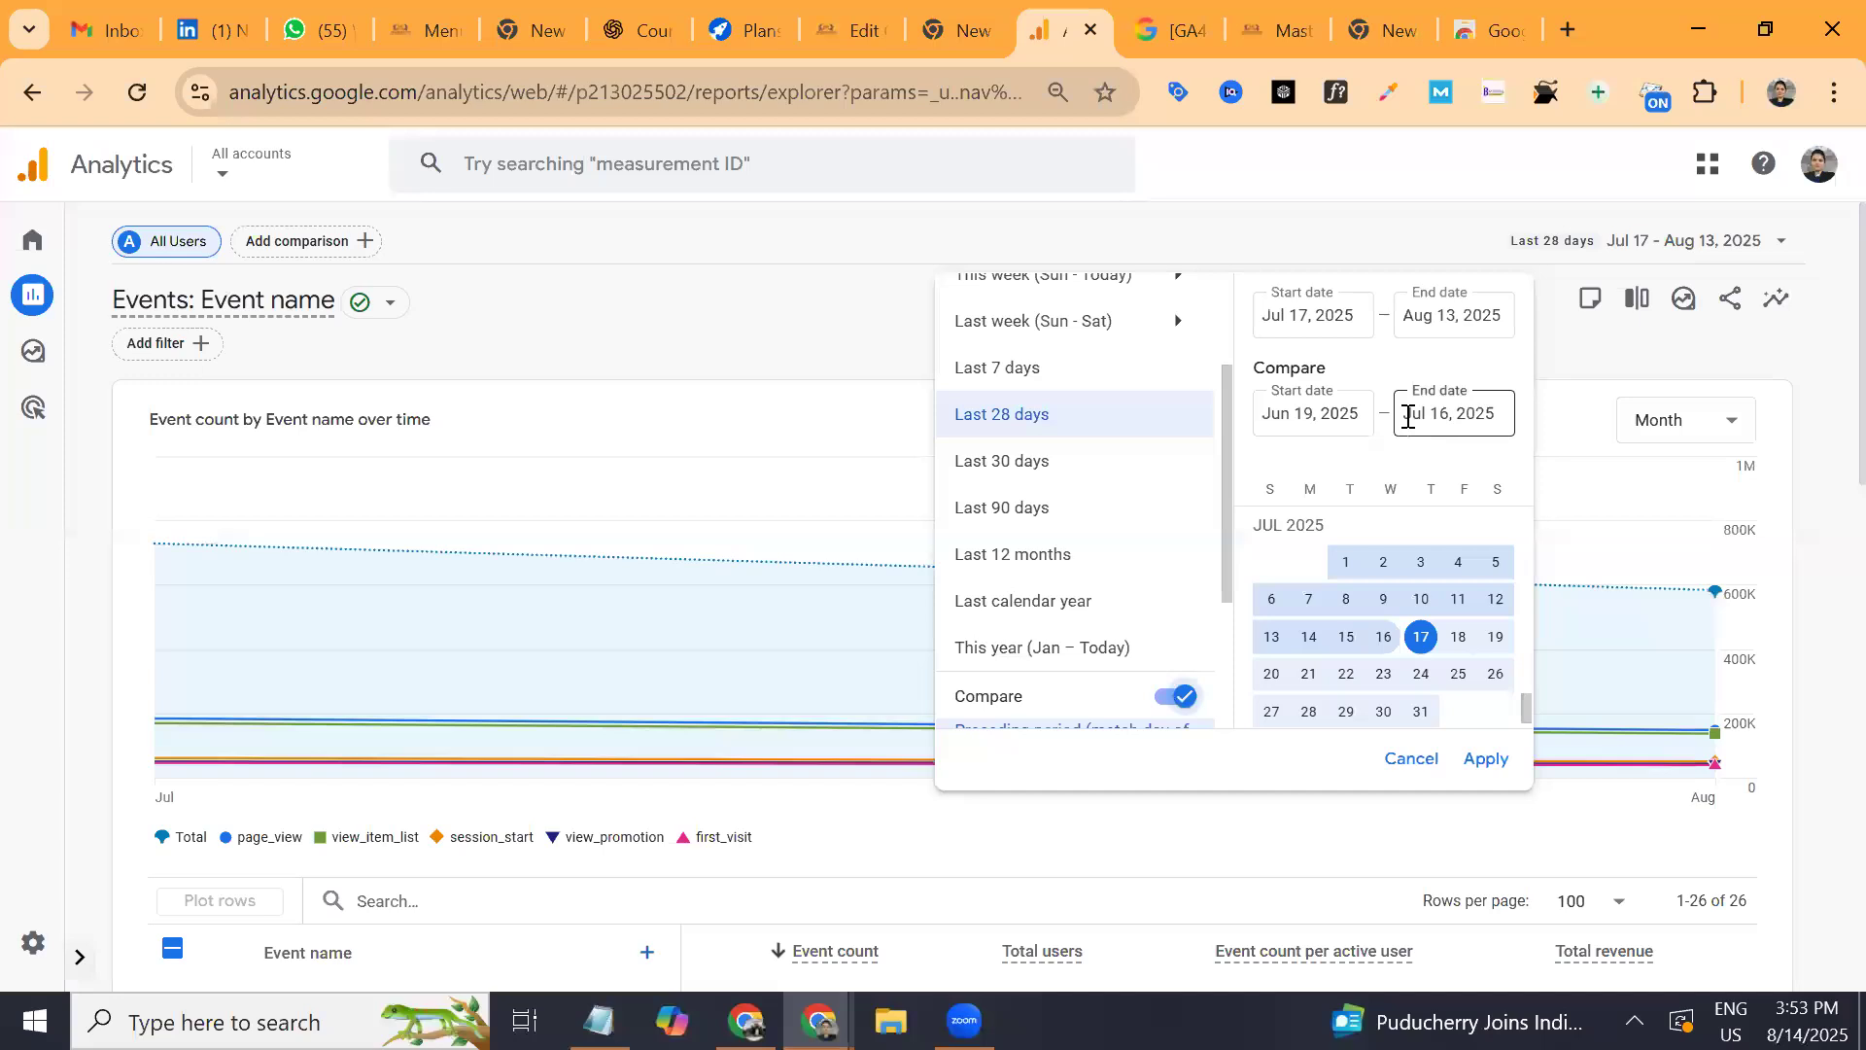
left_click(1506, 774)
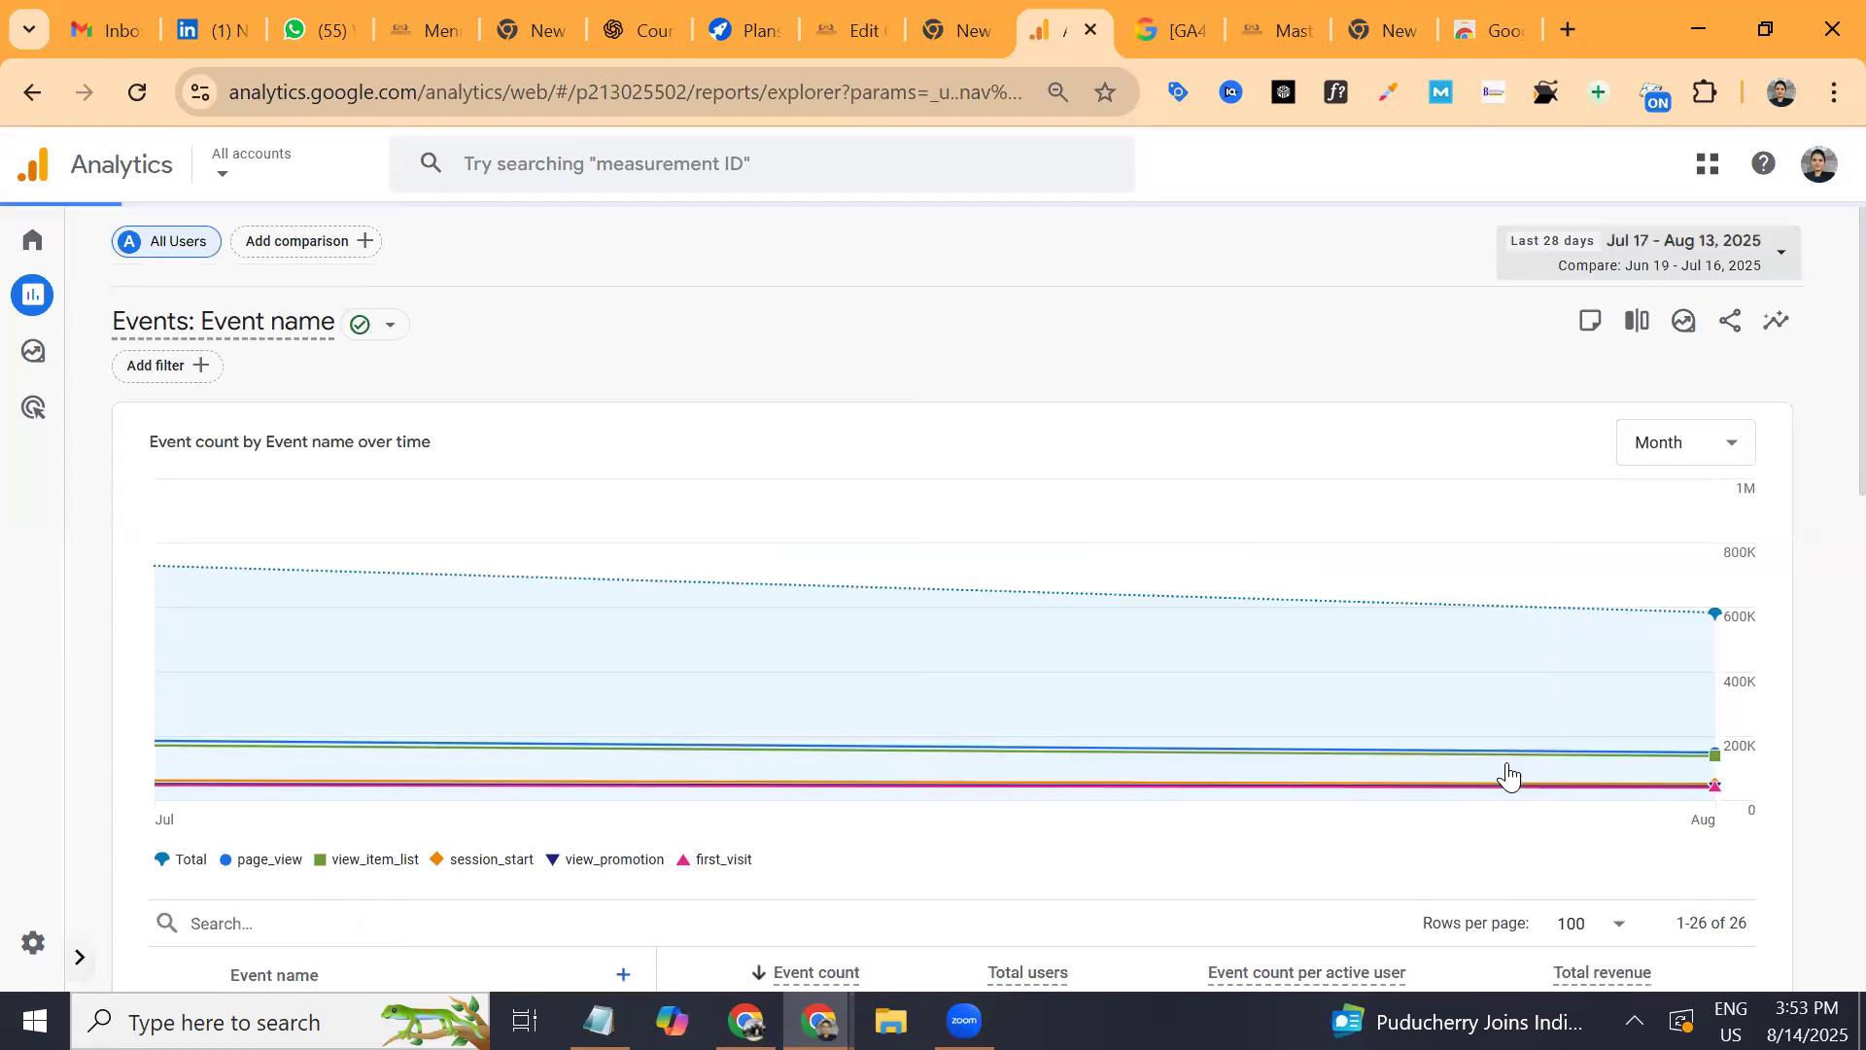
scroll(1508, 775, "down", 5)
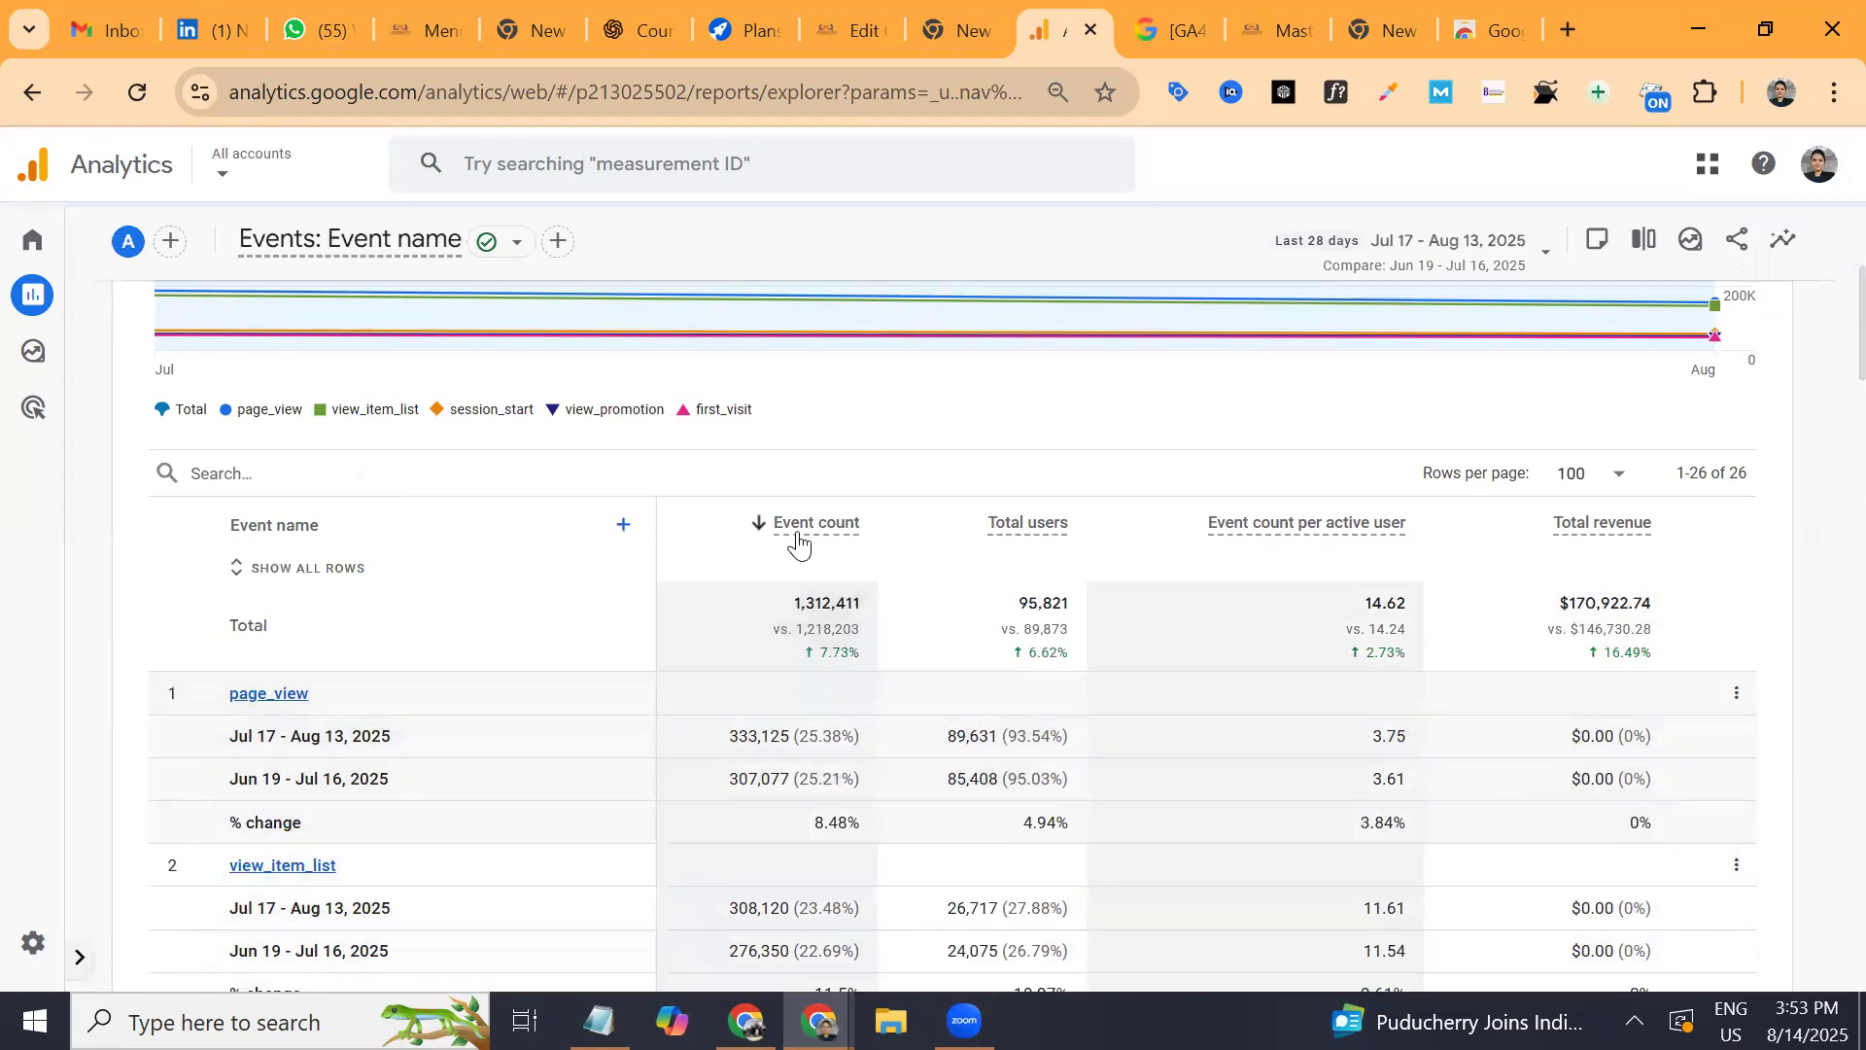
mouse_move(798, 539)
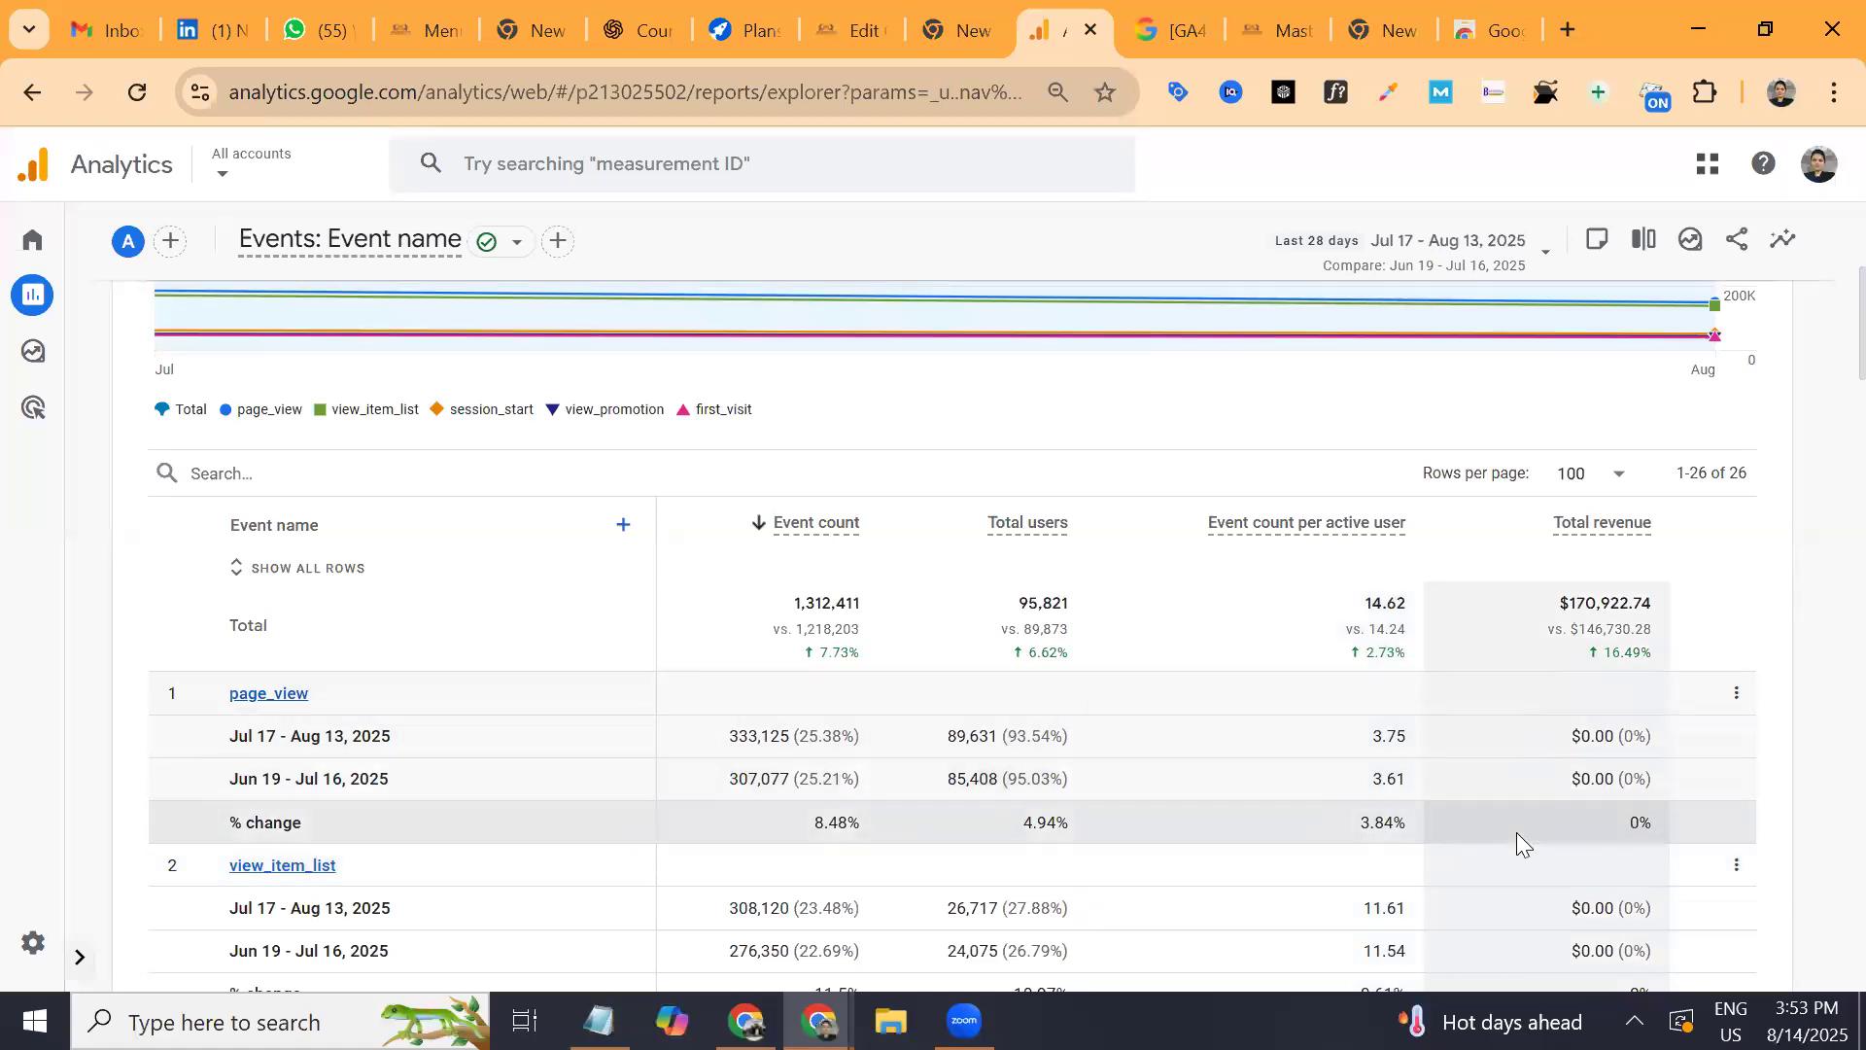
scroll(1516, 832, "down", 1)
scroll(1516, 832, "up", 2)
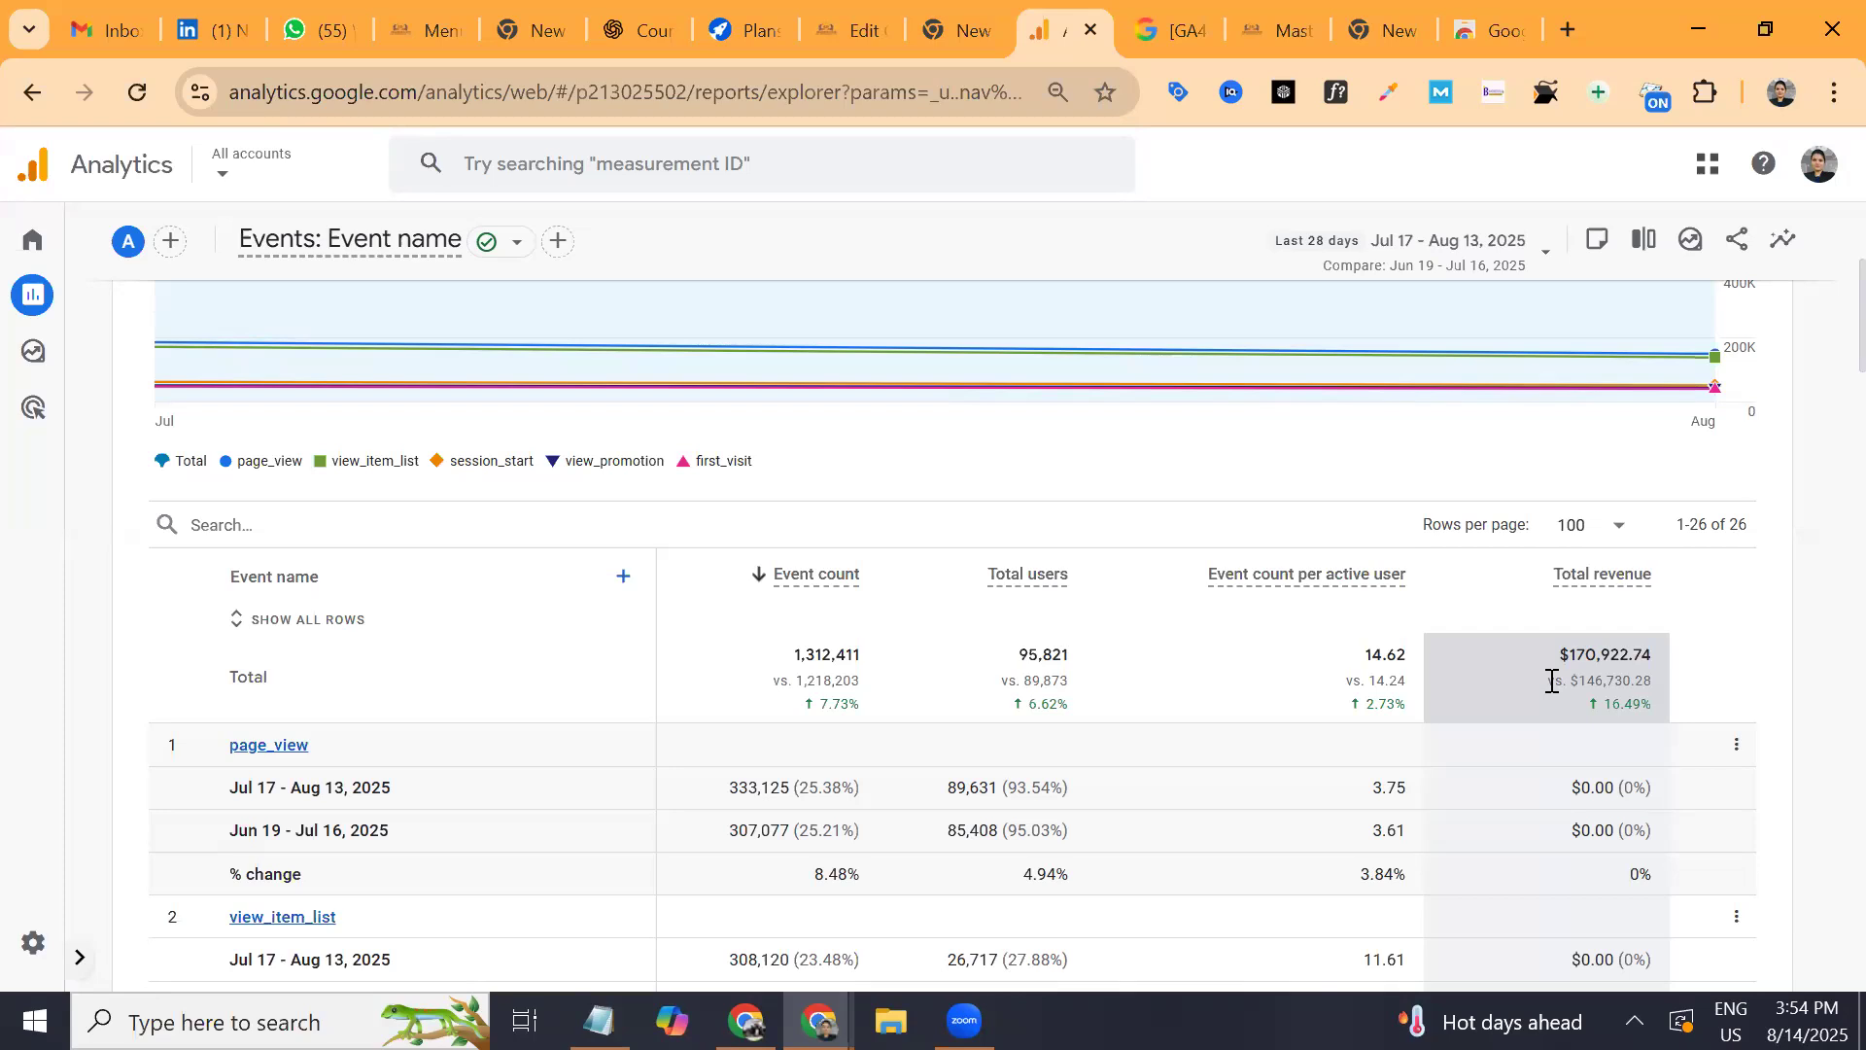
Open the Reports snapshot and look through its overview cards for users, sessions, countries and pages.
mouse_move(39, 350)
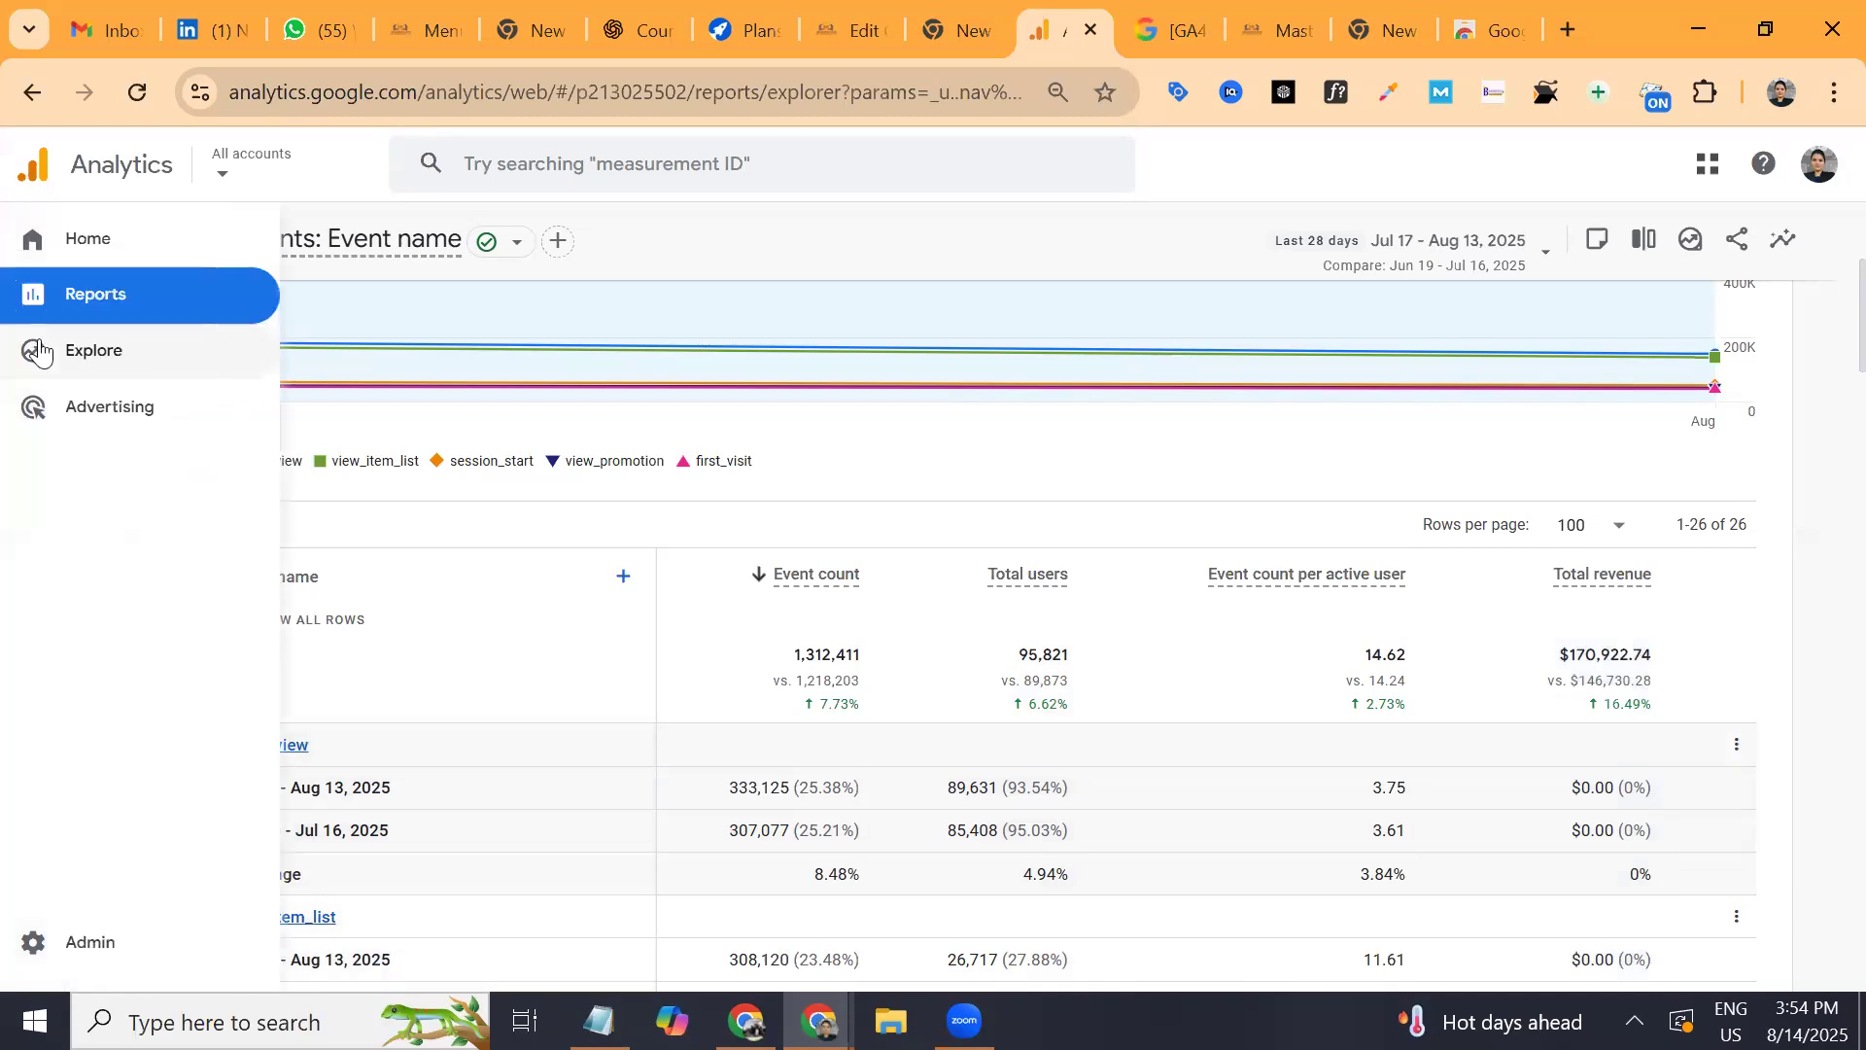
left_click(126, 307)
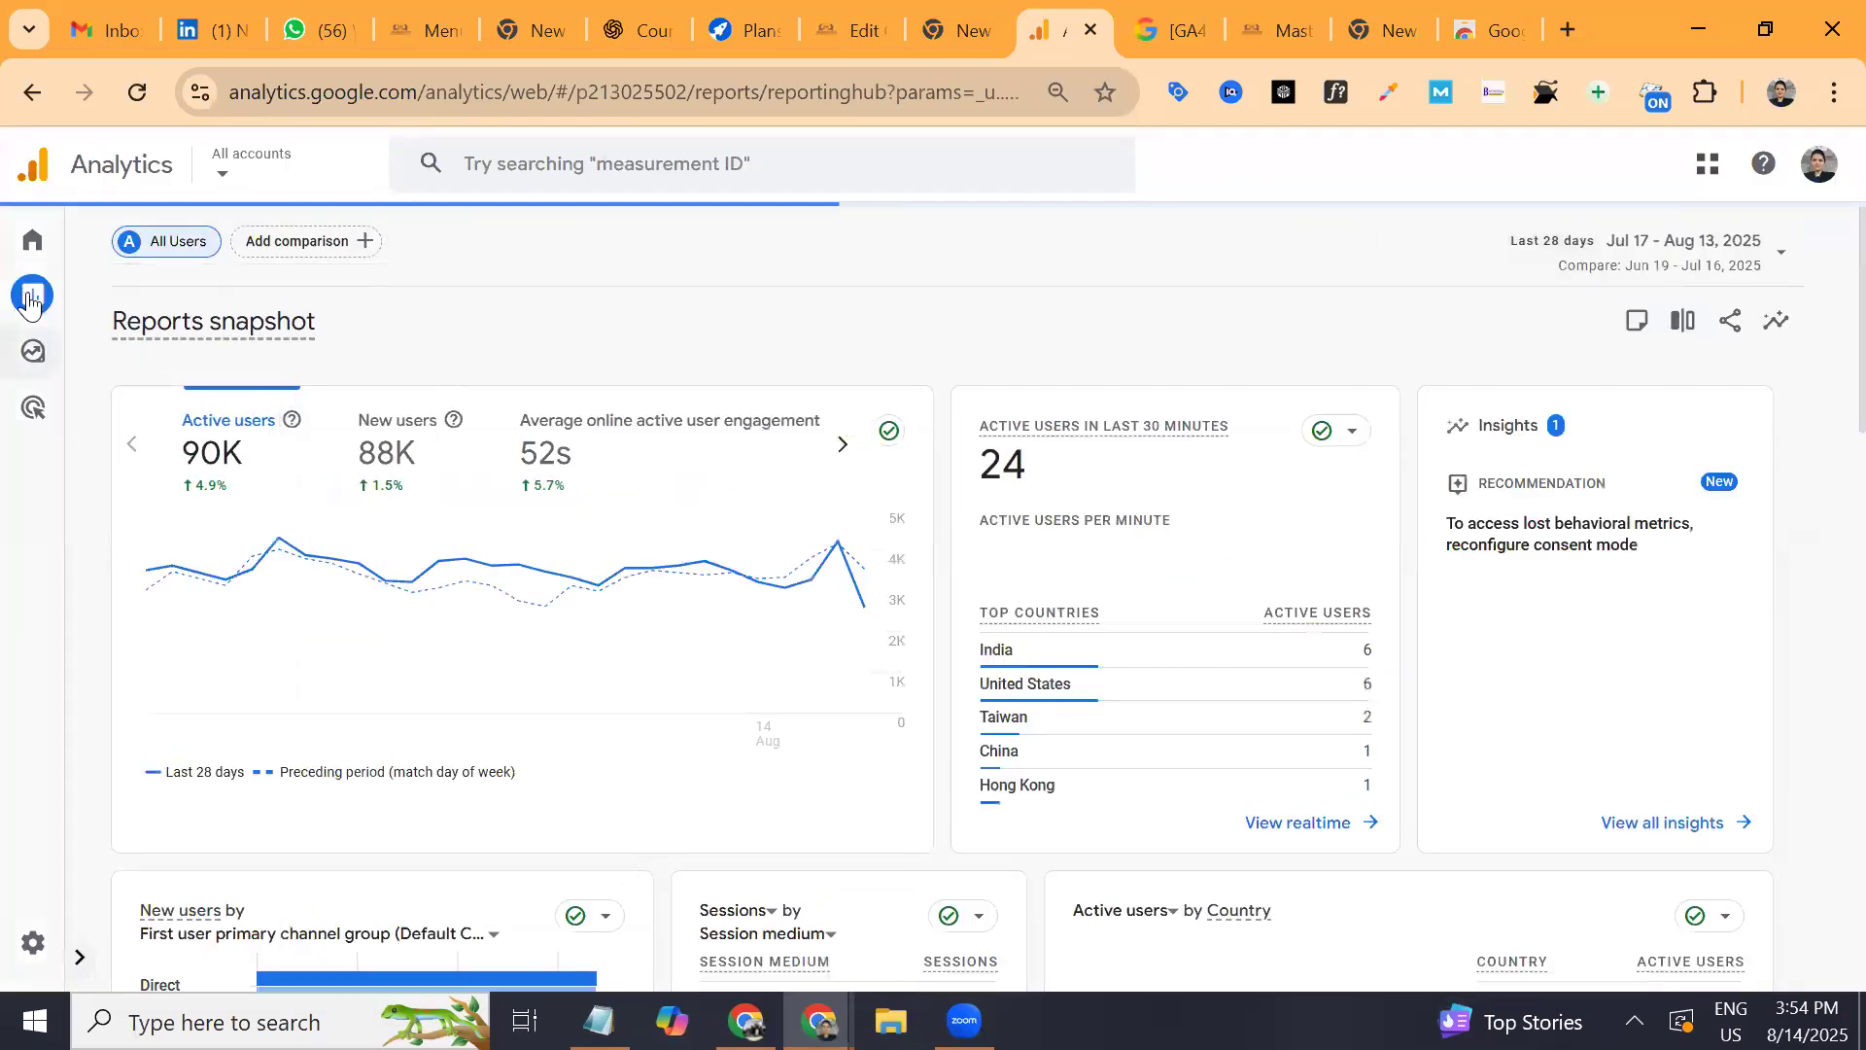
mouse_move(115, 299)
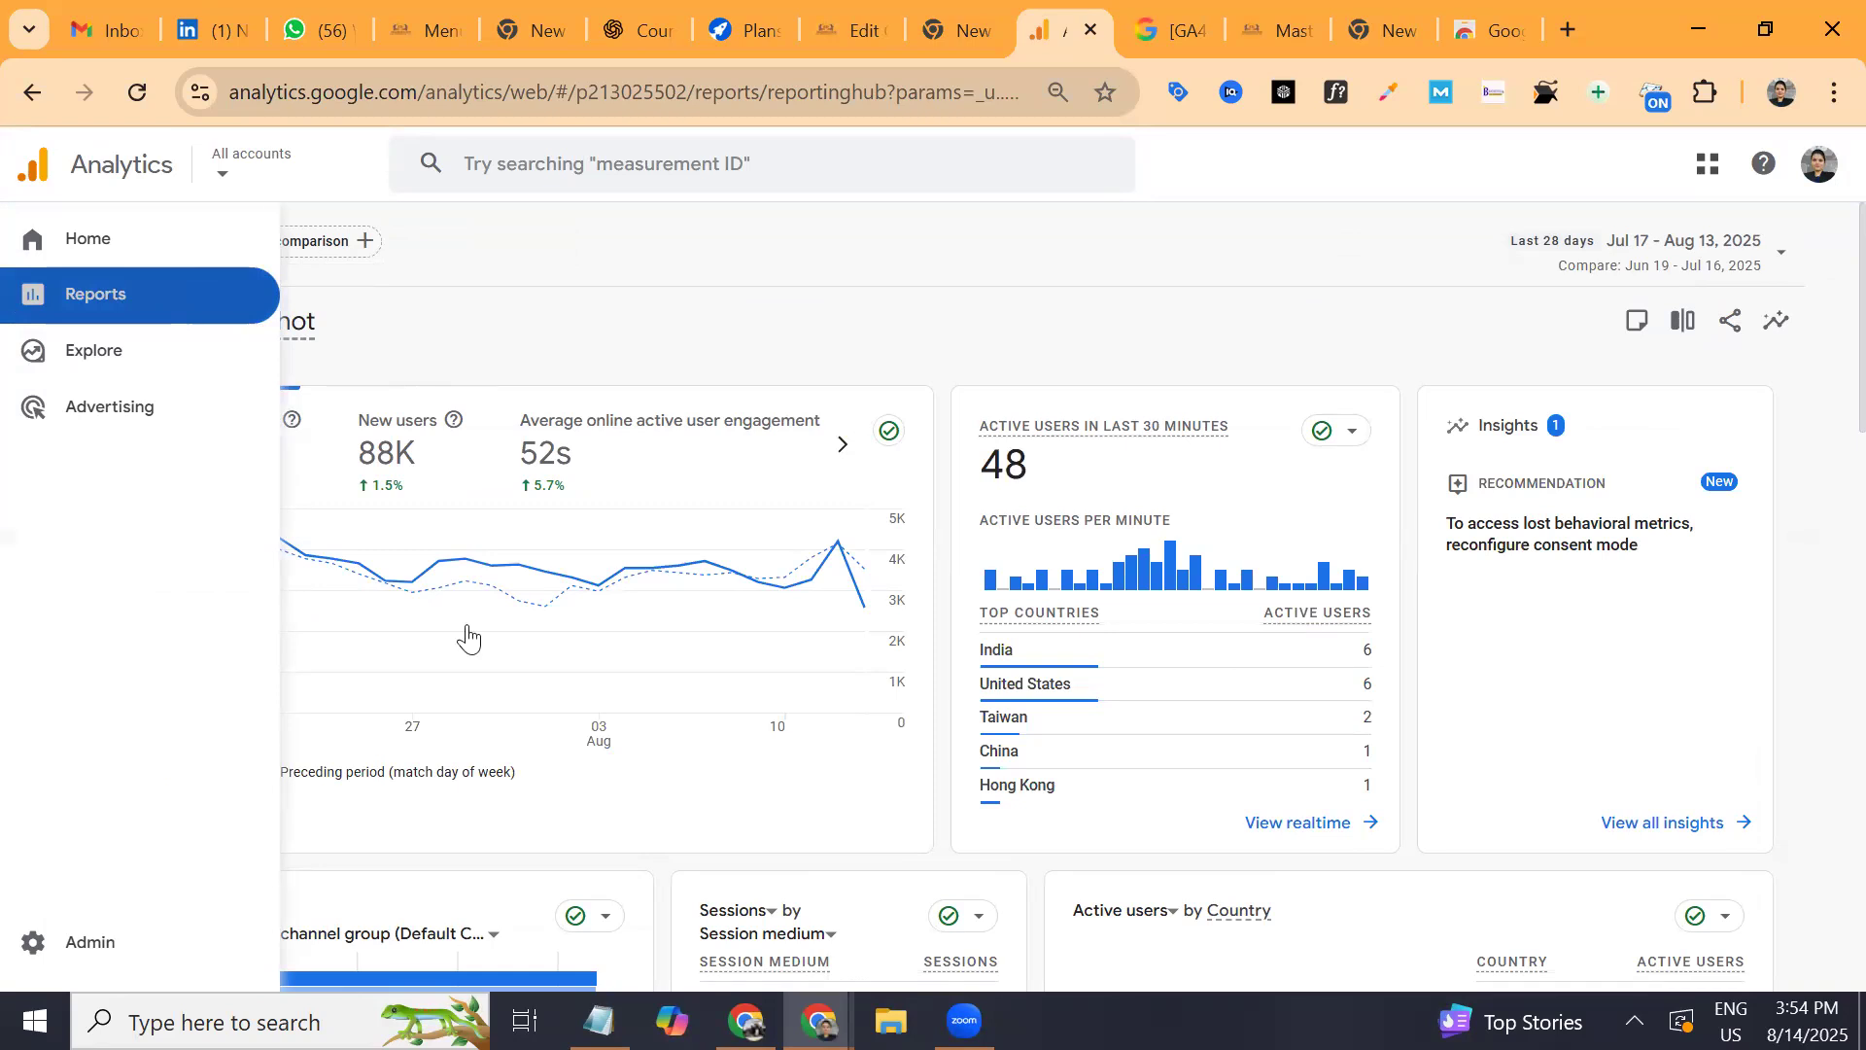
scroll(468, 637, "down", 6)
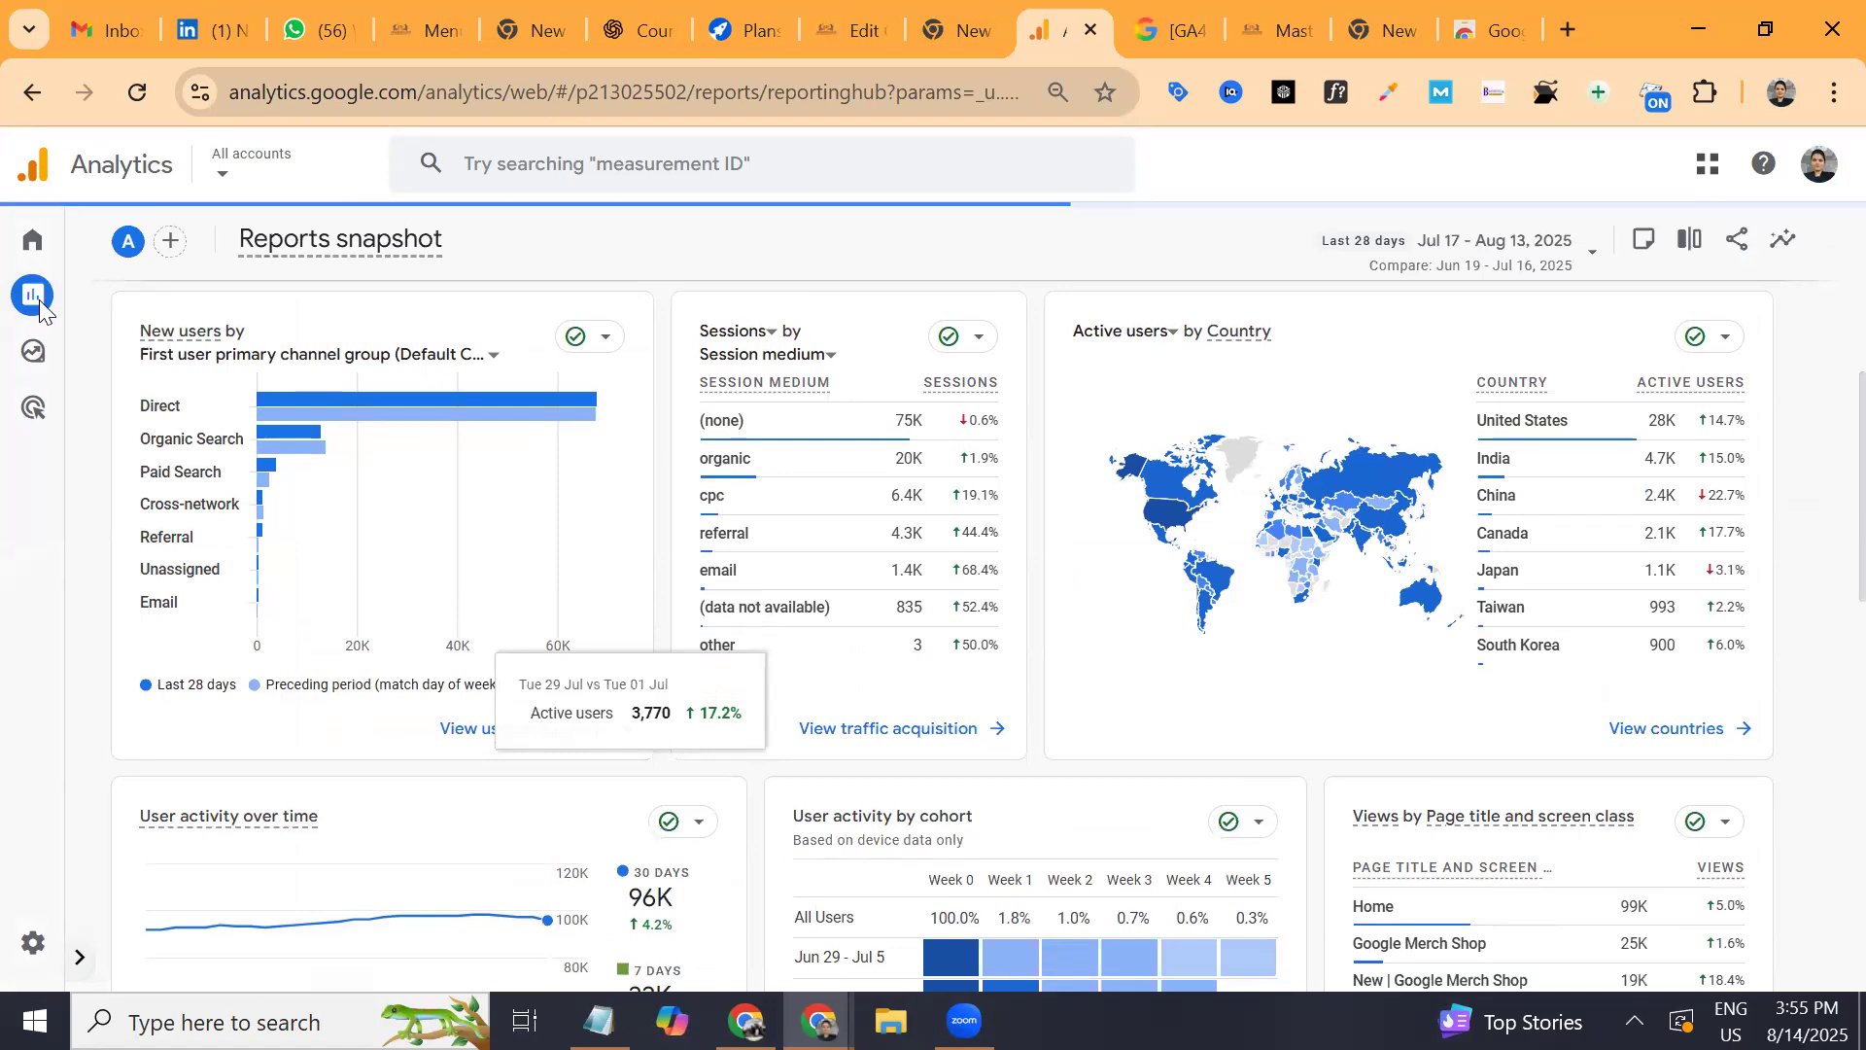
mouse_move(38, 311)
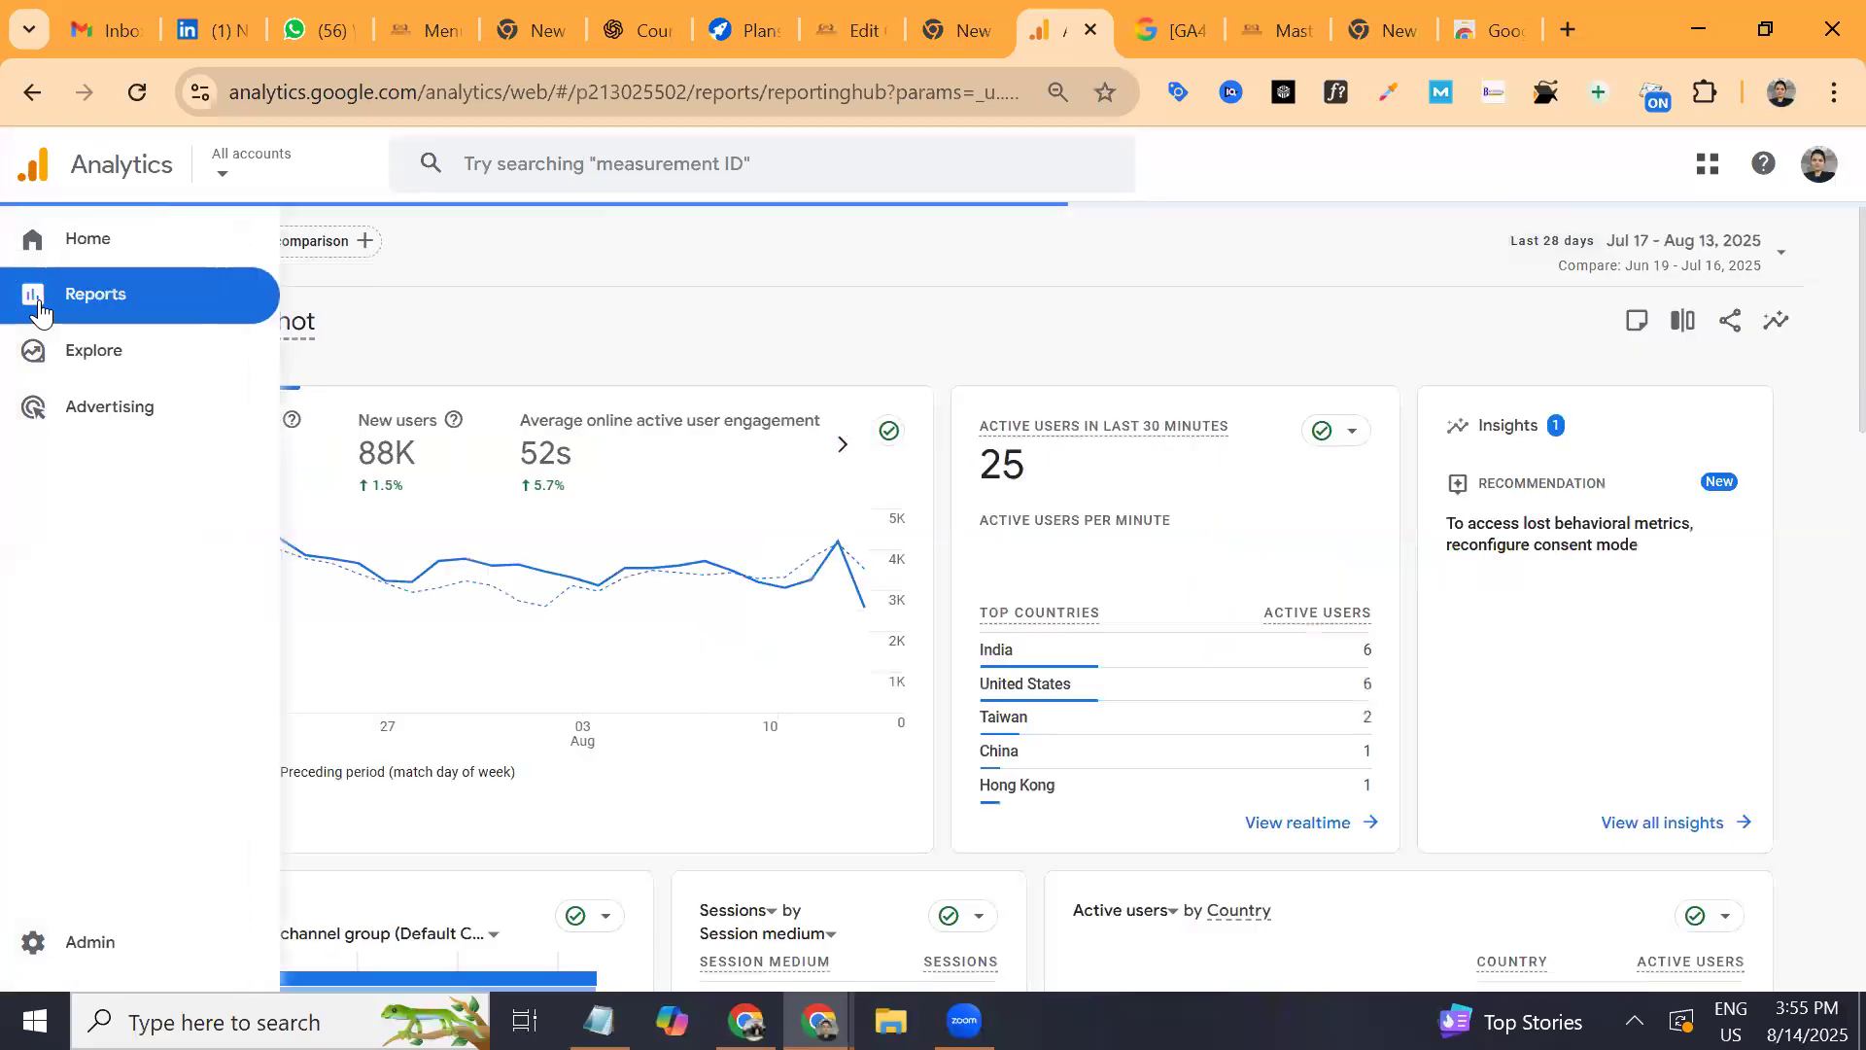
left_click(249, 304)
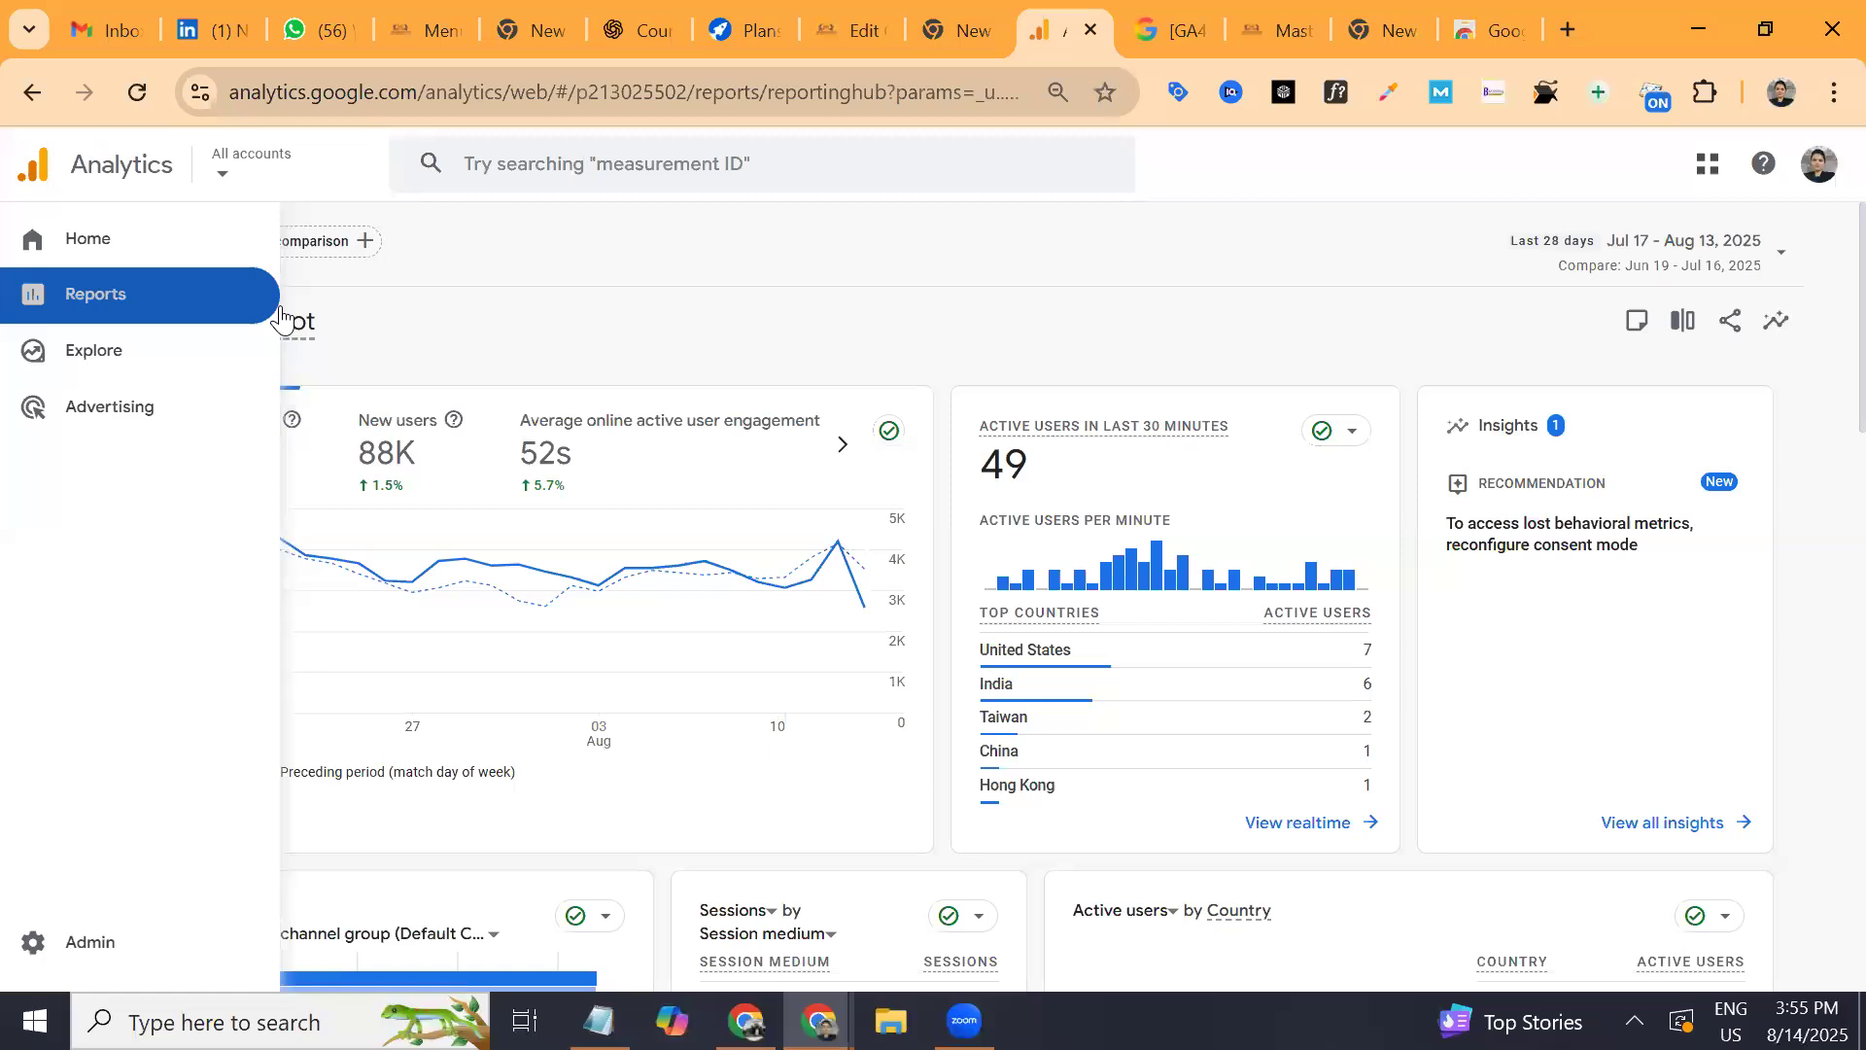
mouse_move(279, 312)
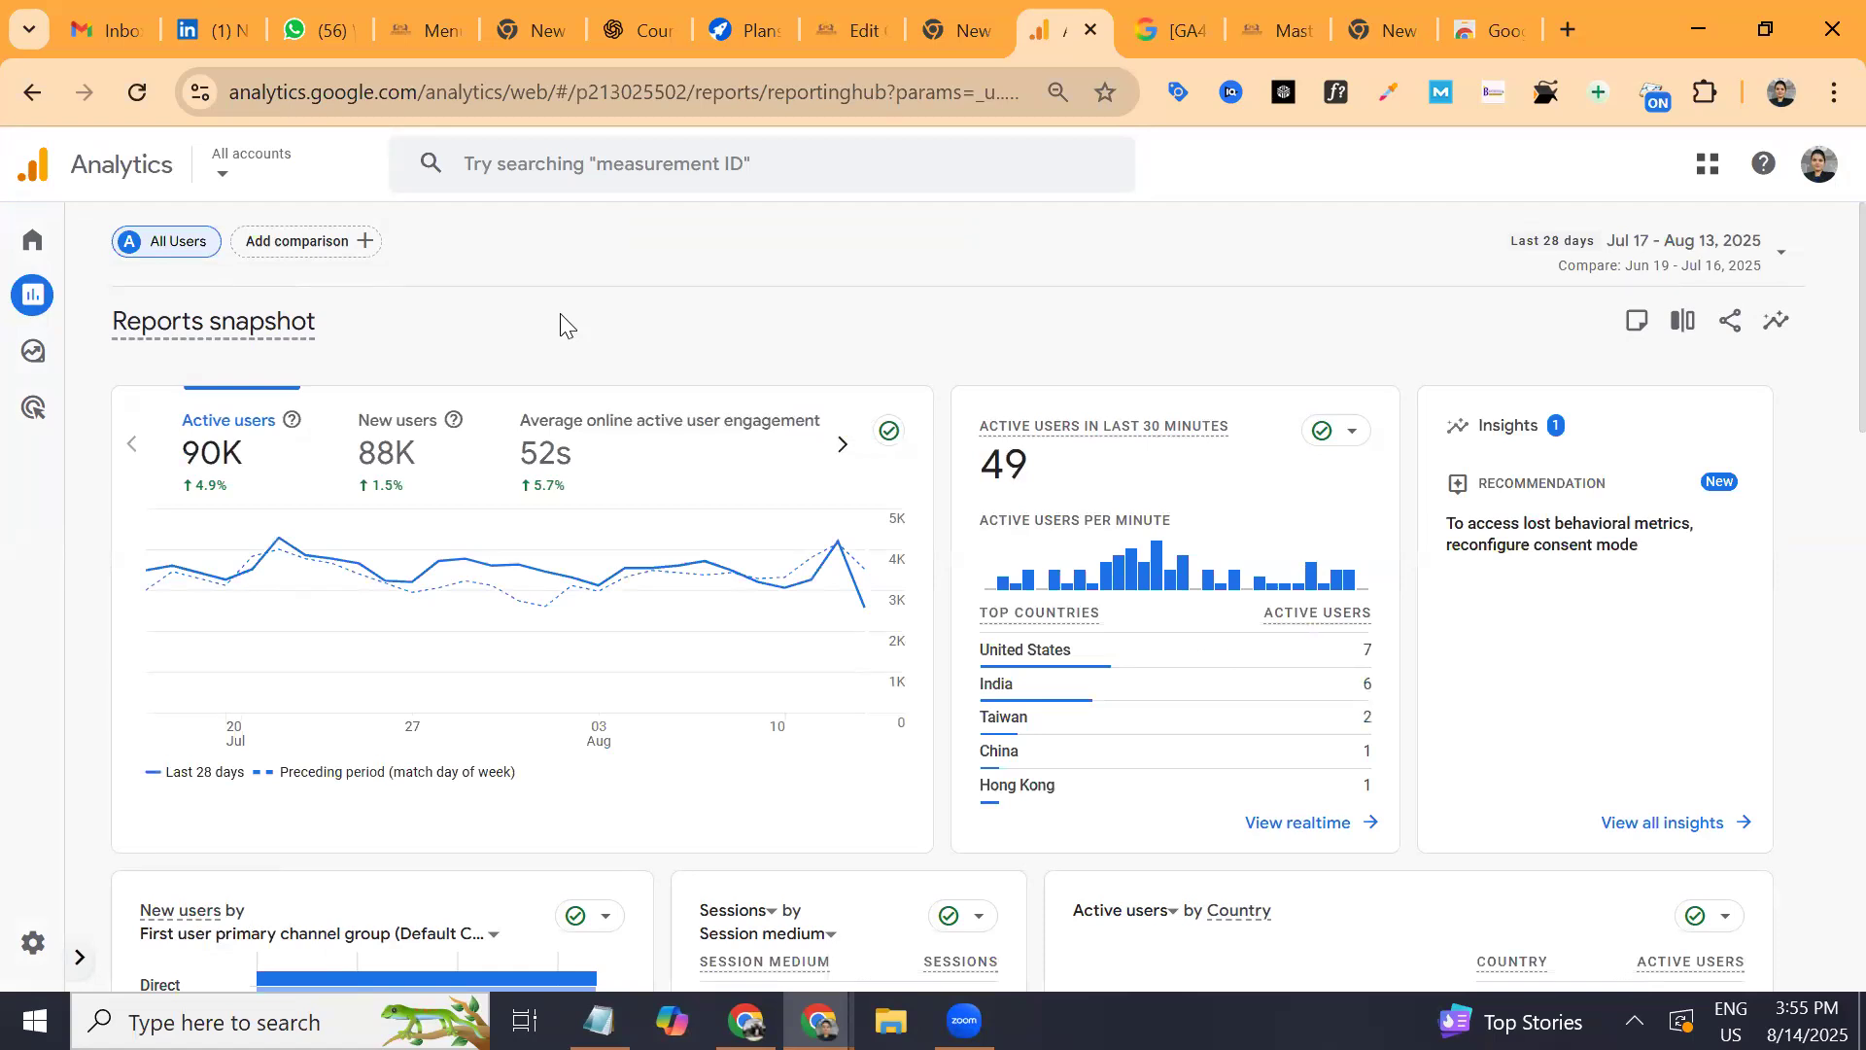
mouse_move(46, 319)
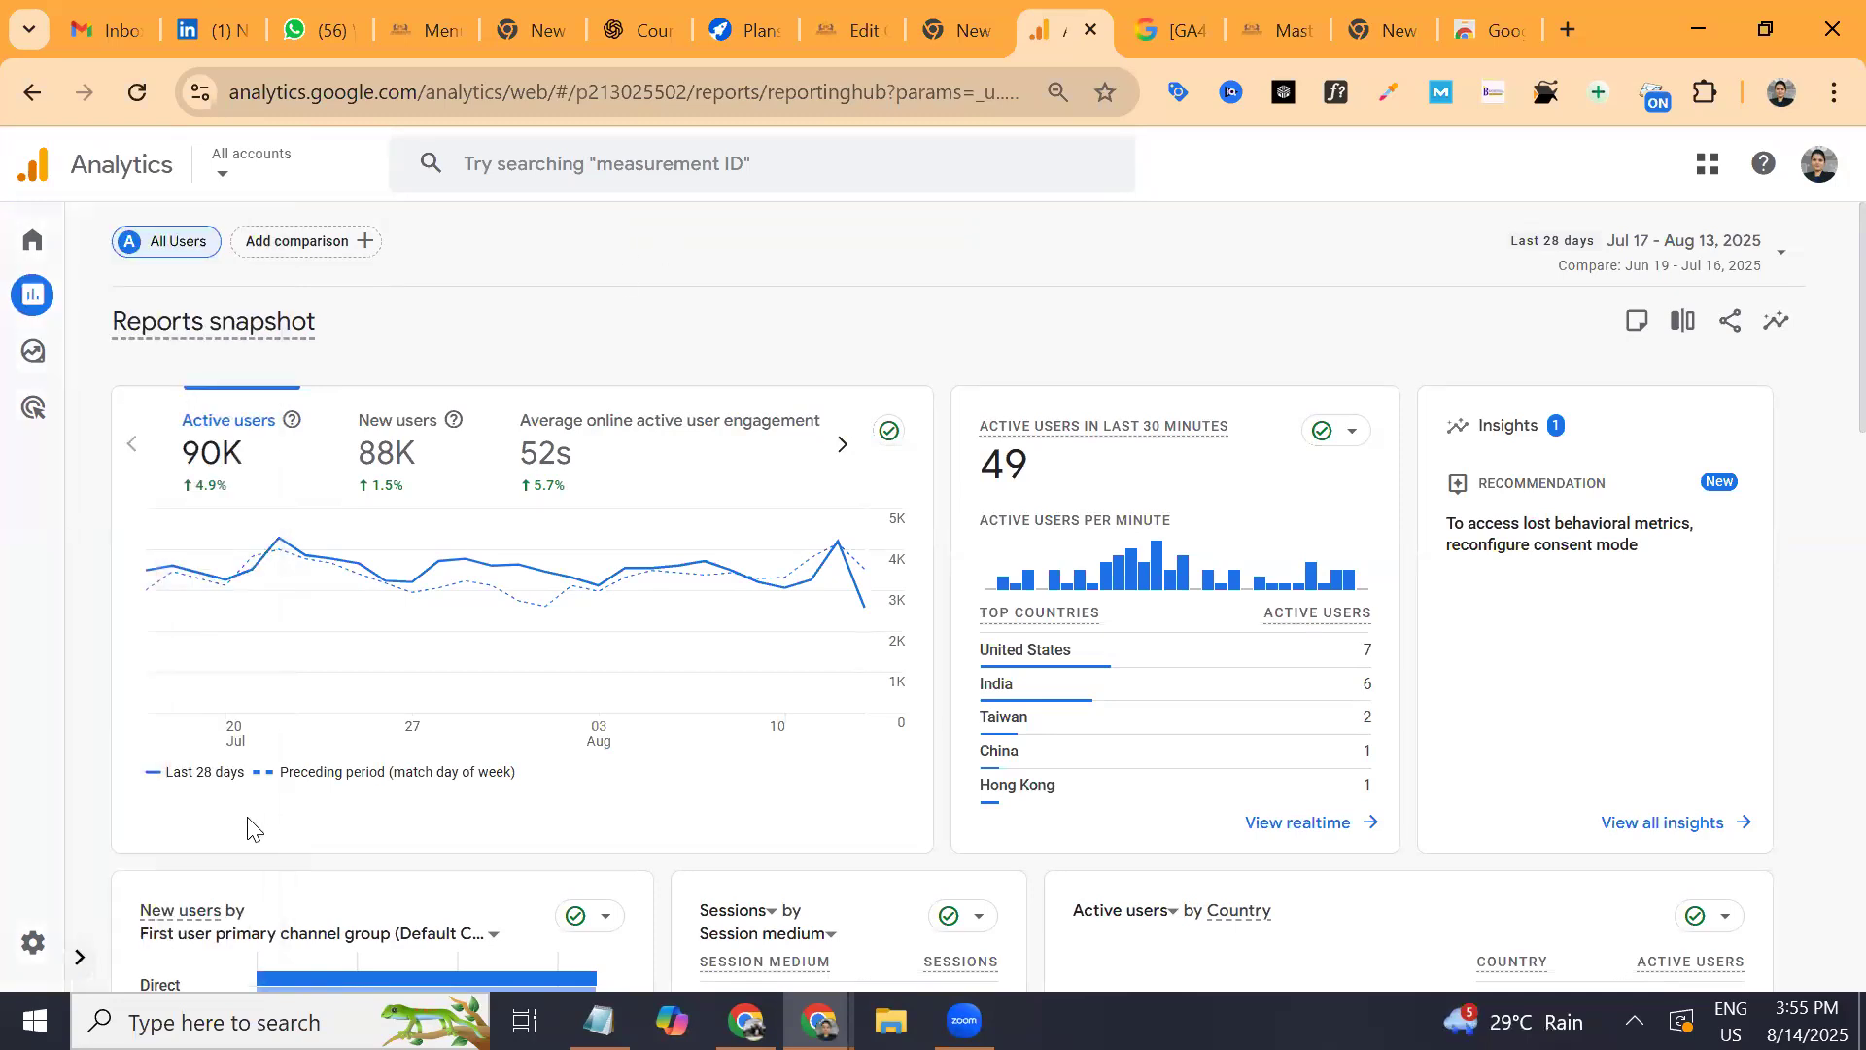
Expand the collapsed report navigation and open the Landing page report under Engagement.
left_click(80, 958)
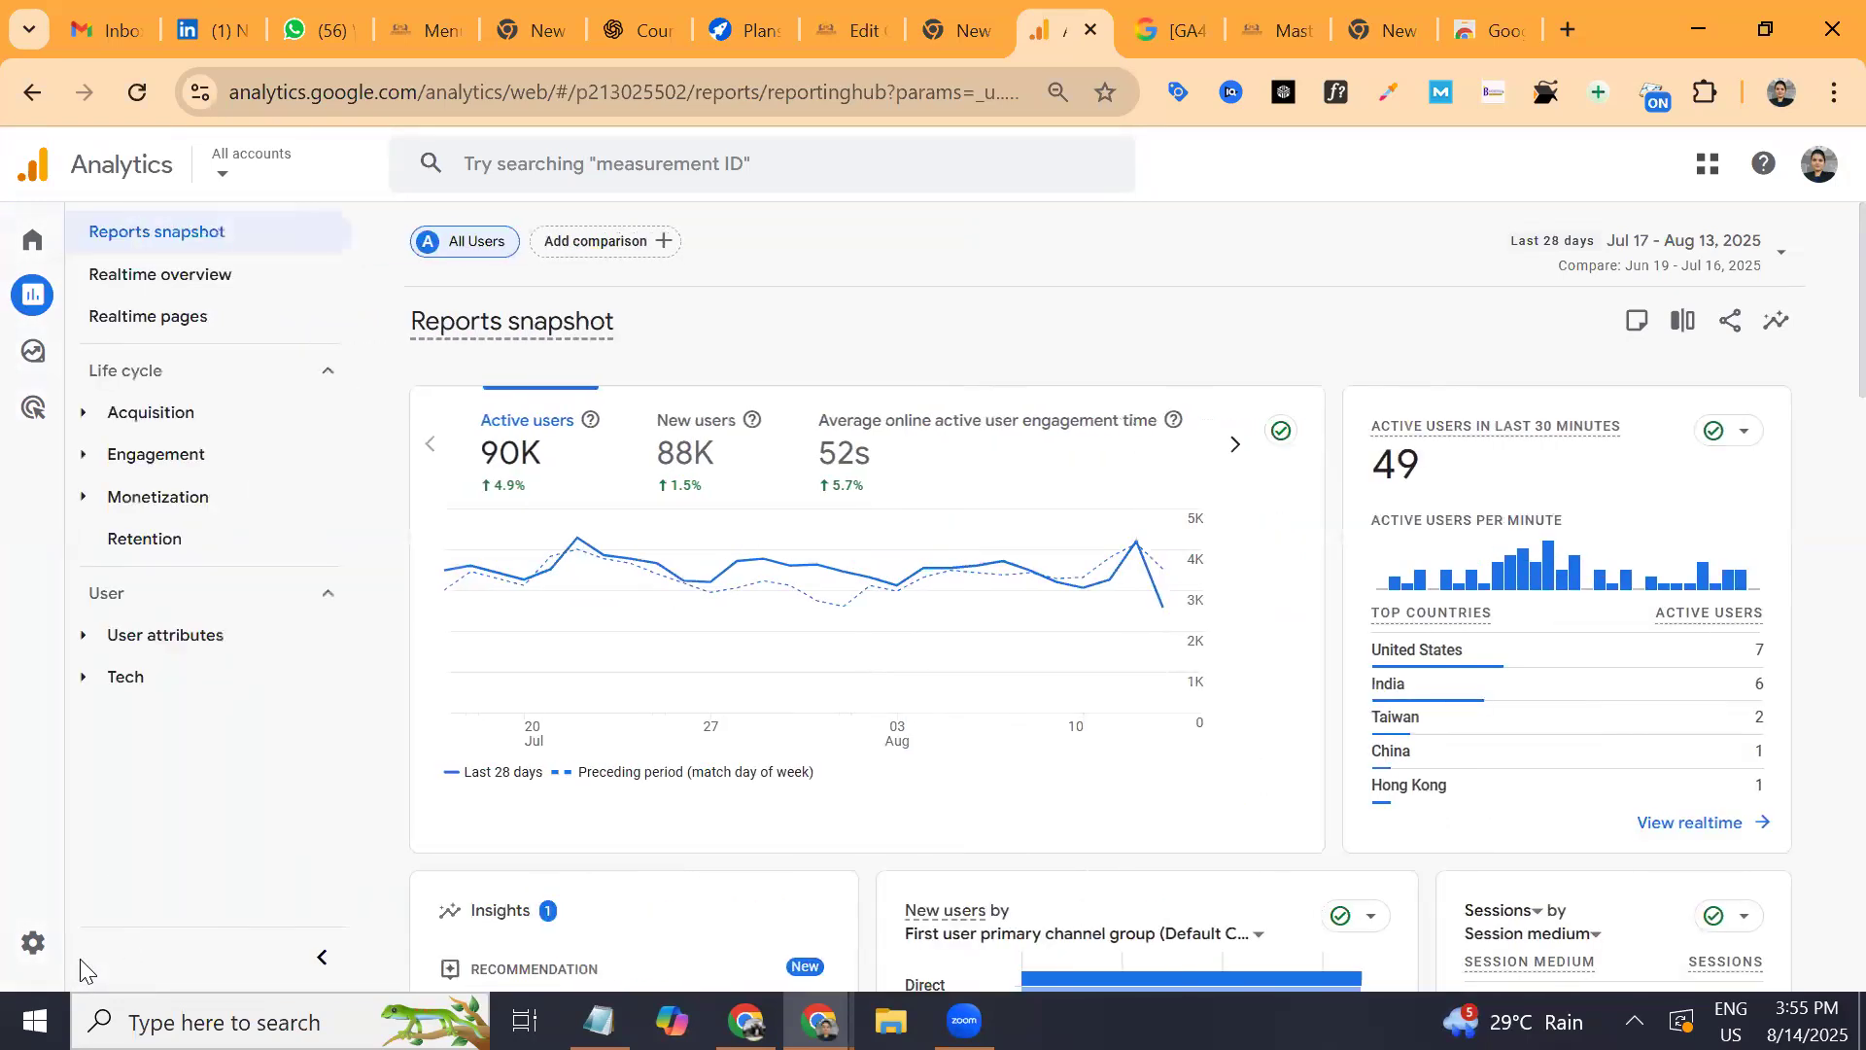
mouse_move(153, 481)
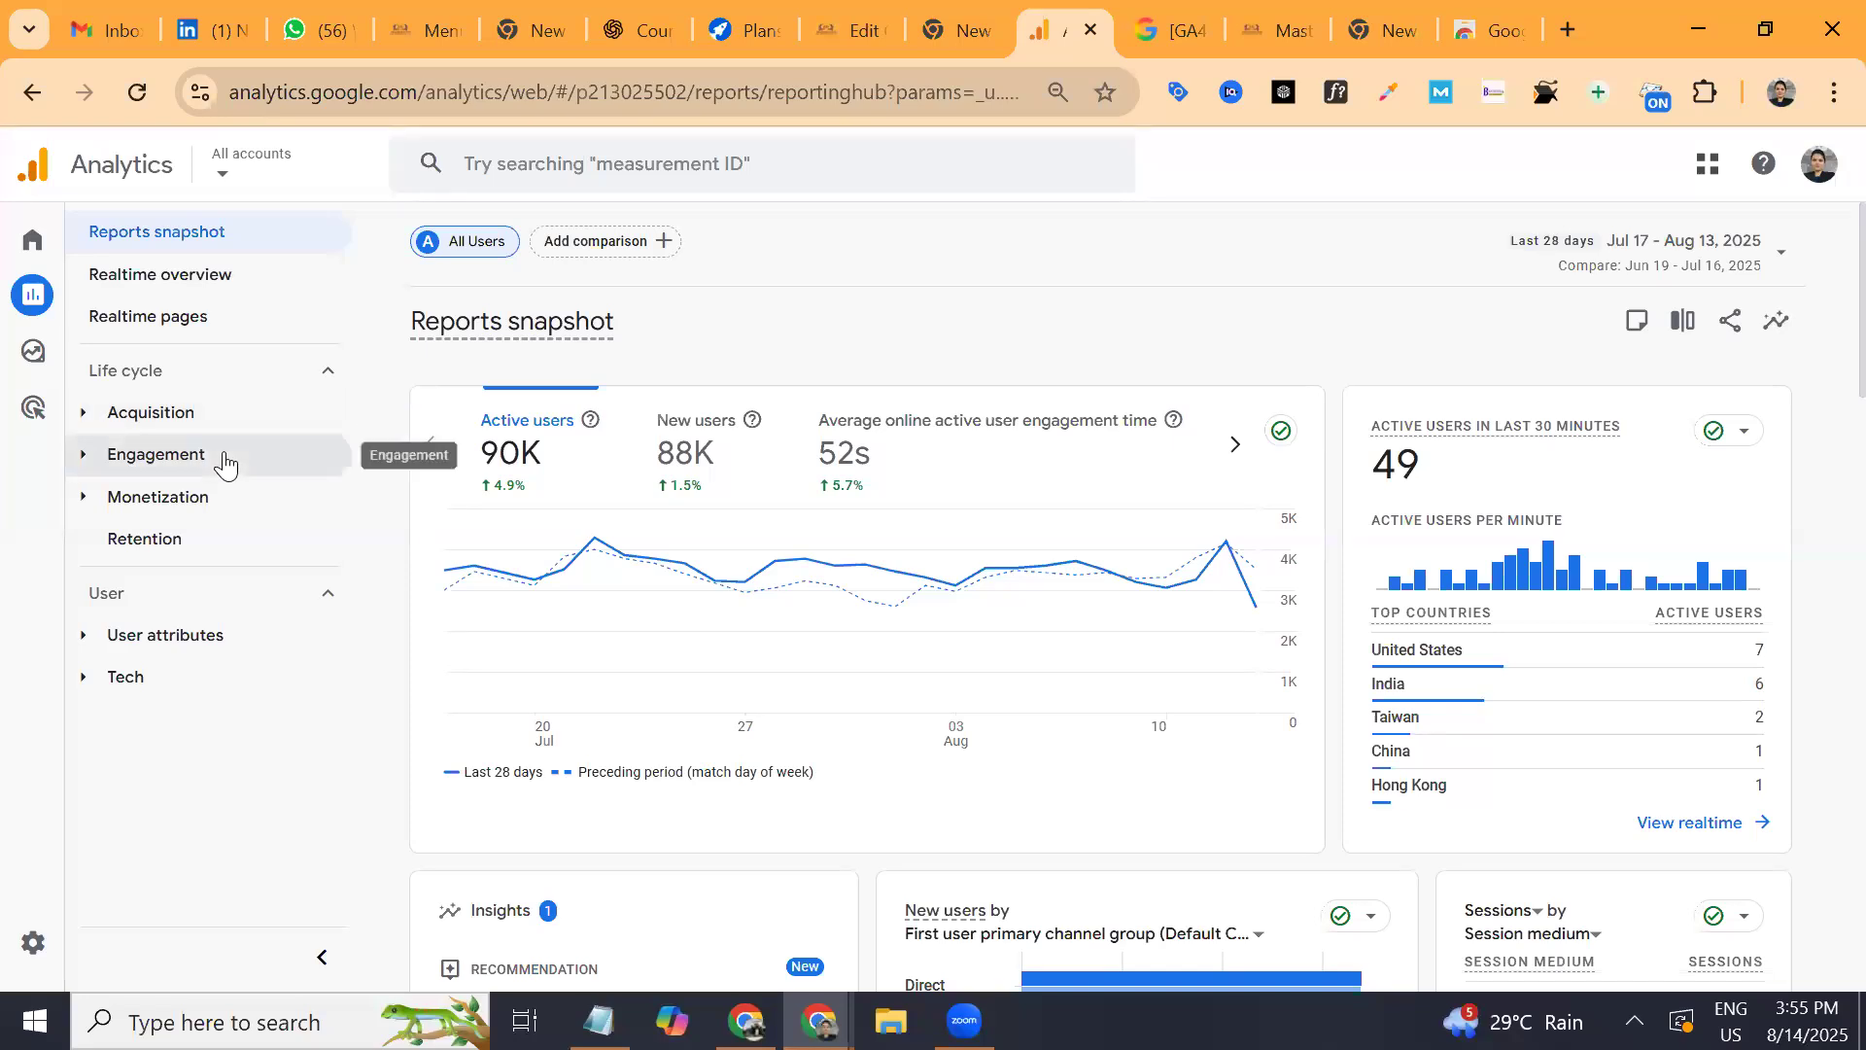
left_click(225, 464)
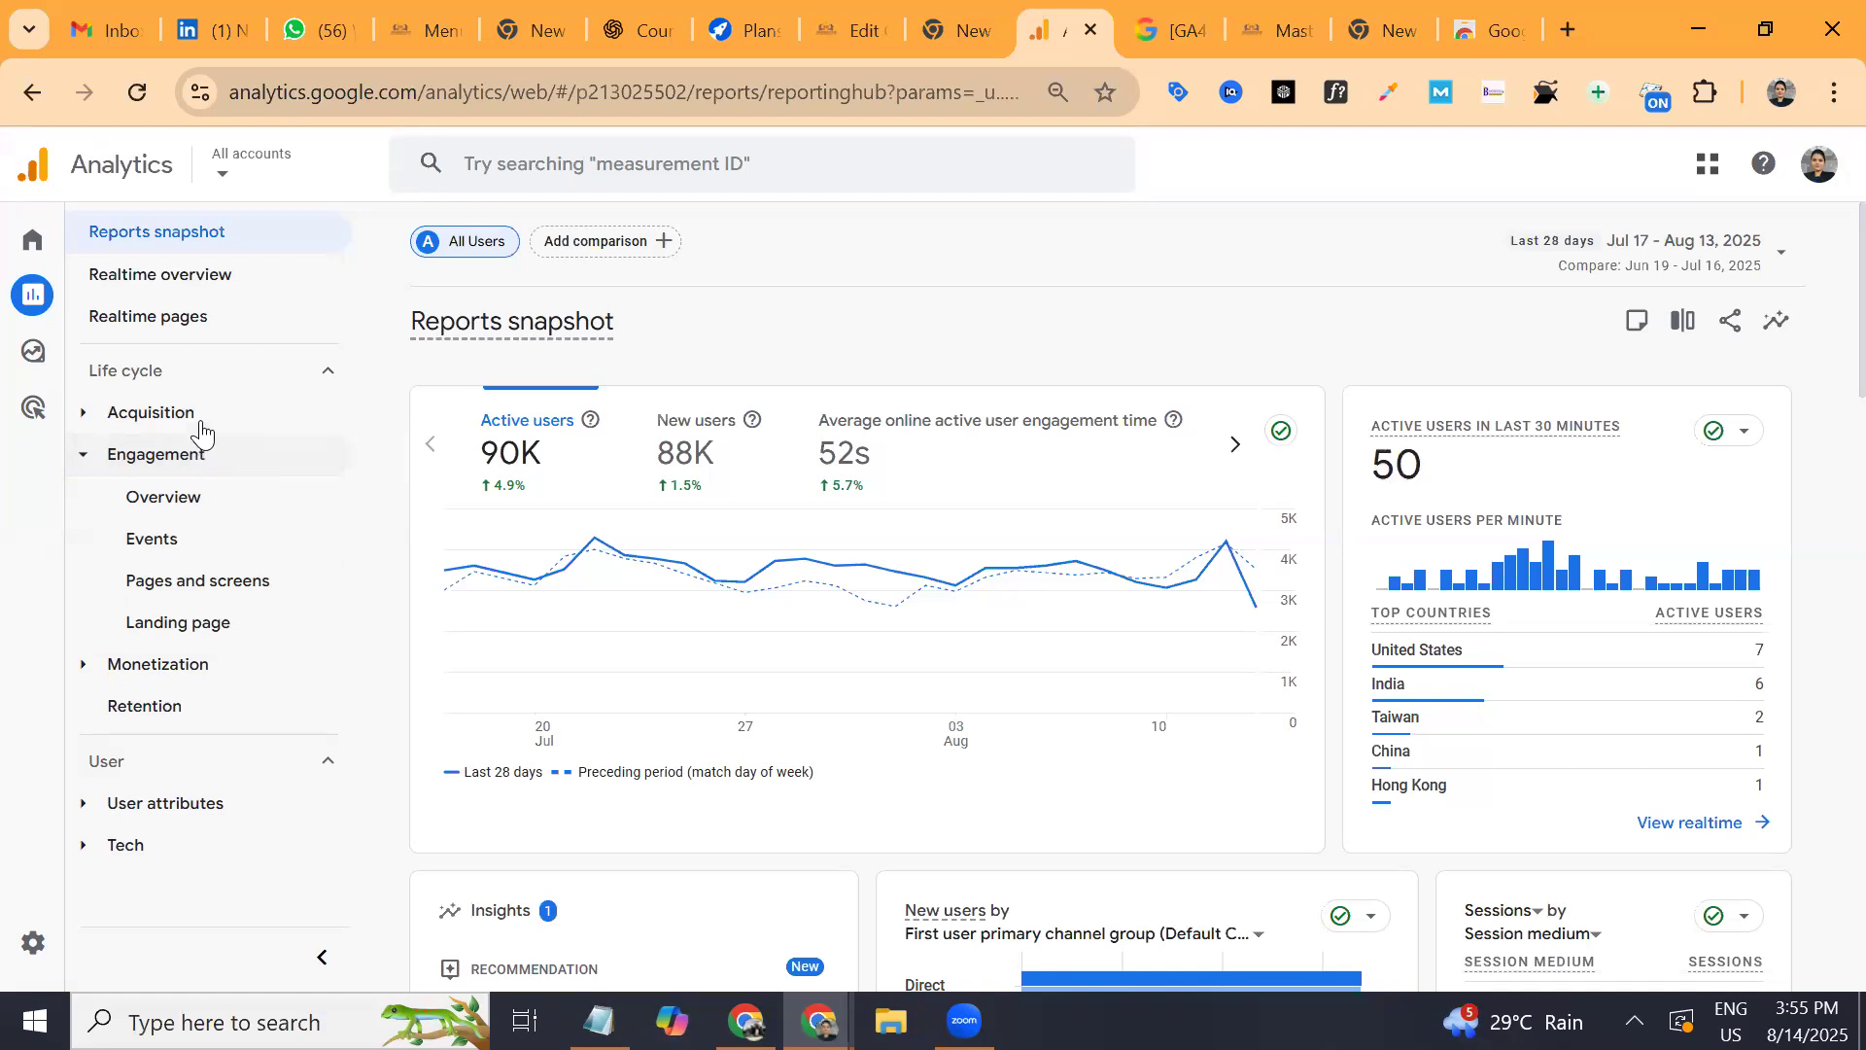
left_click(193, 604)
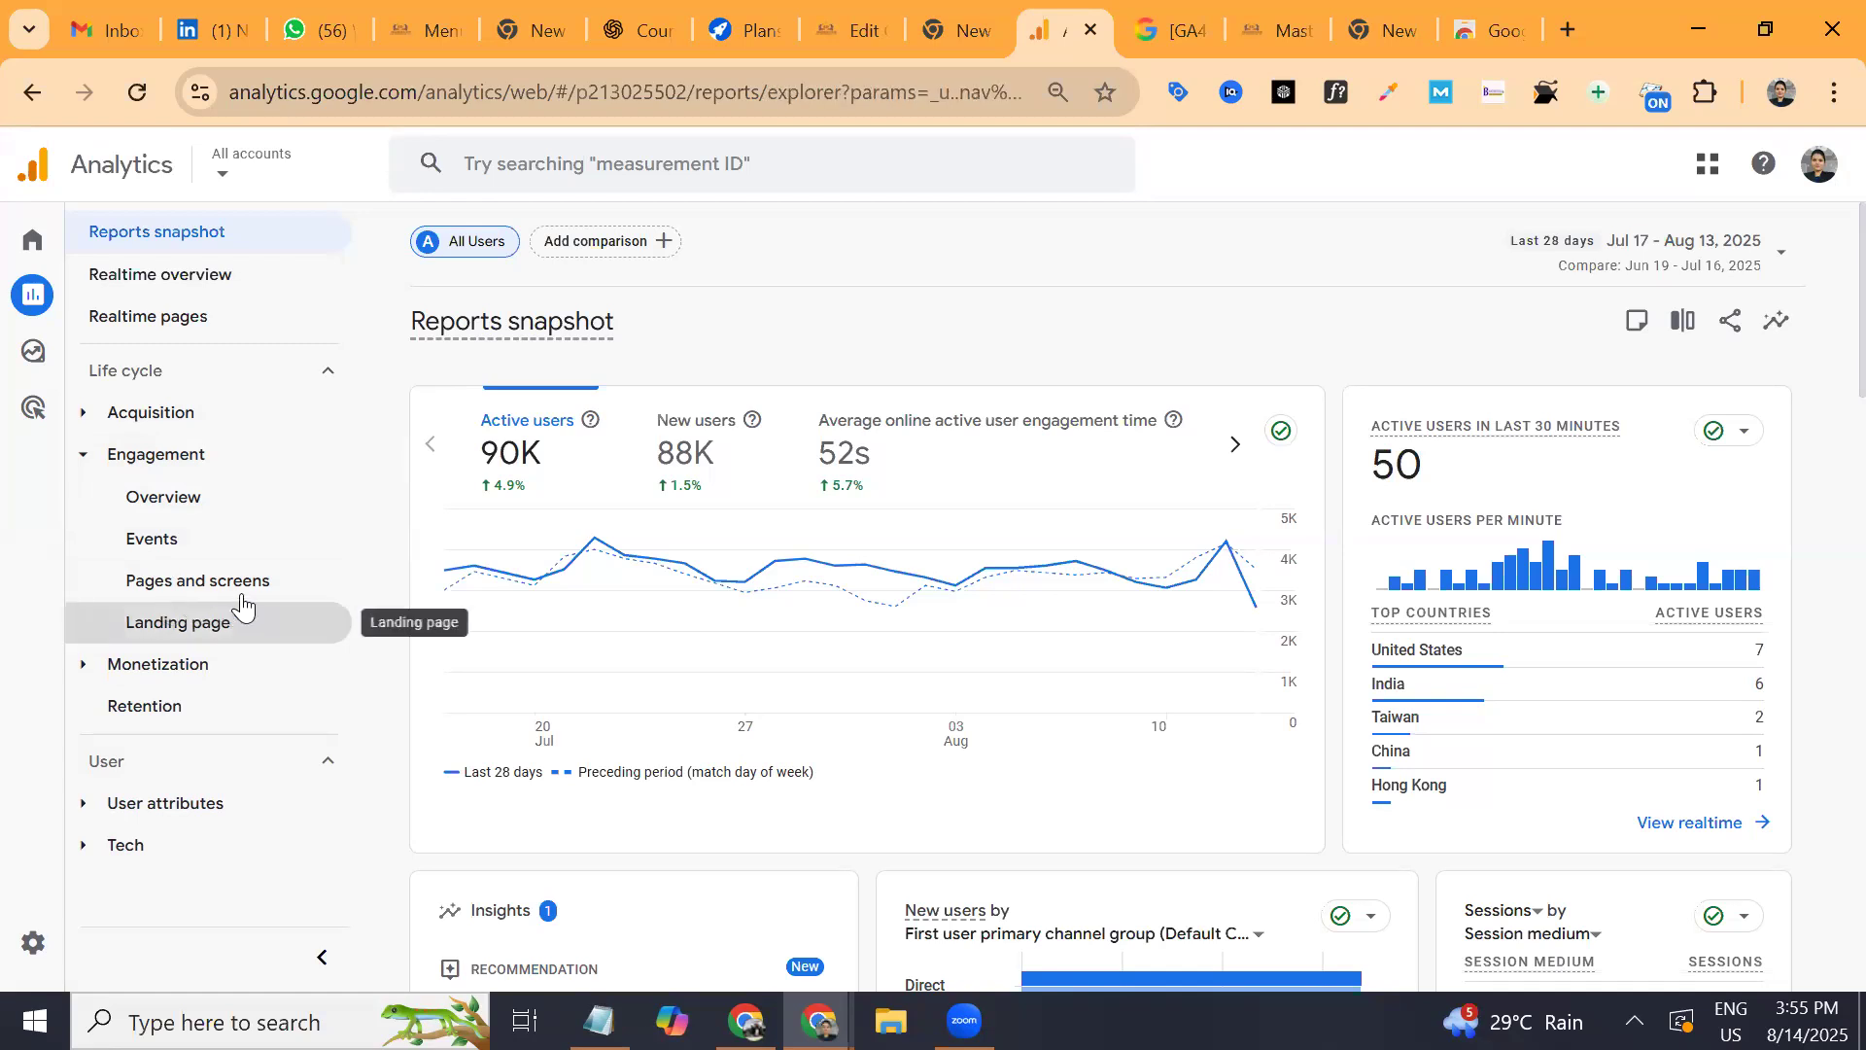